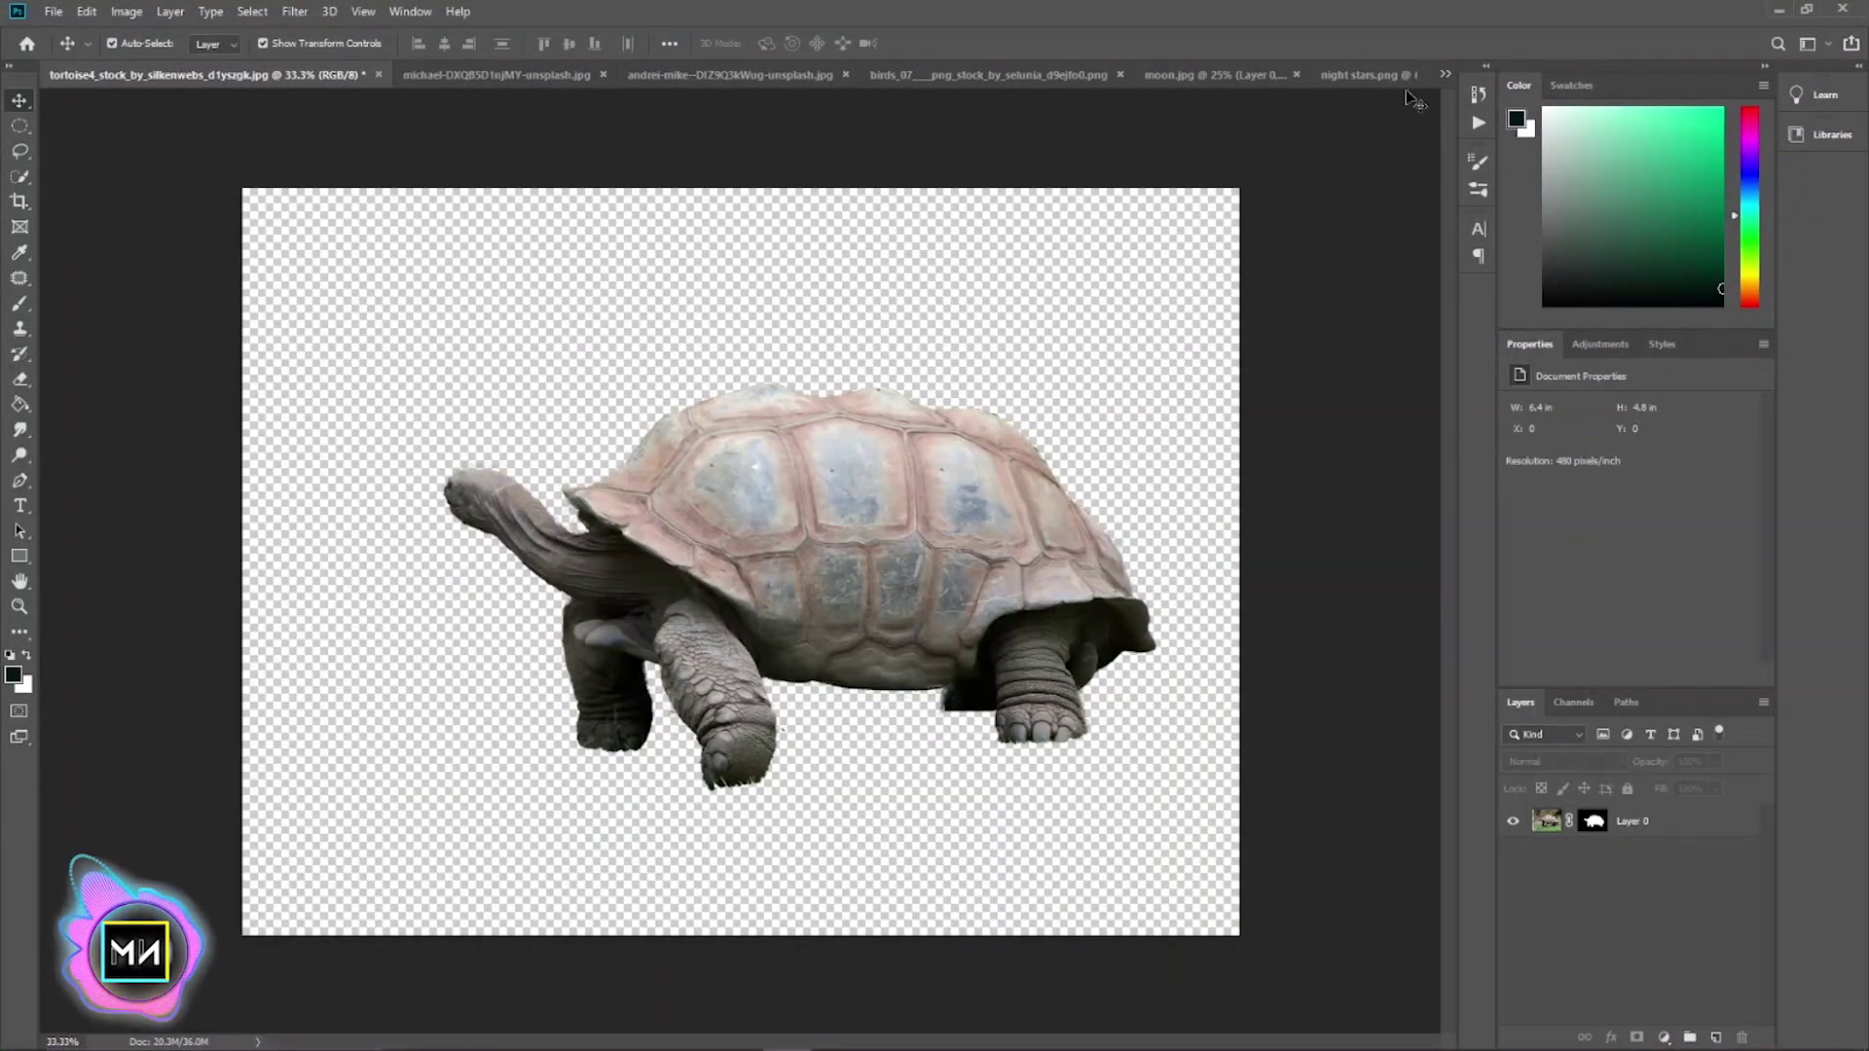
- Switch between the 01.jpg field photo and the tortoise cut-out using the document overflow list
click(1445, 75)
click(1506, 210)
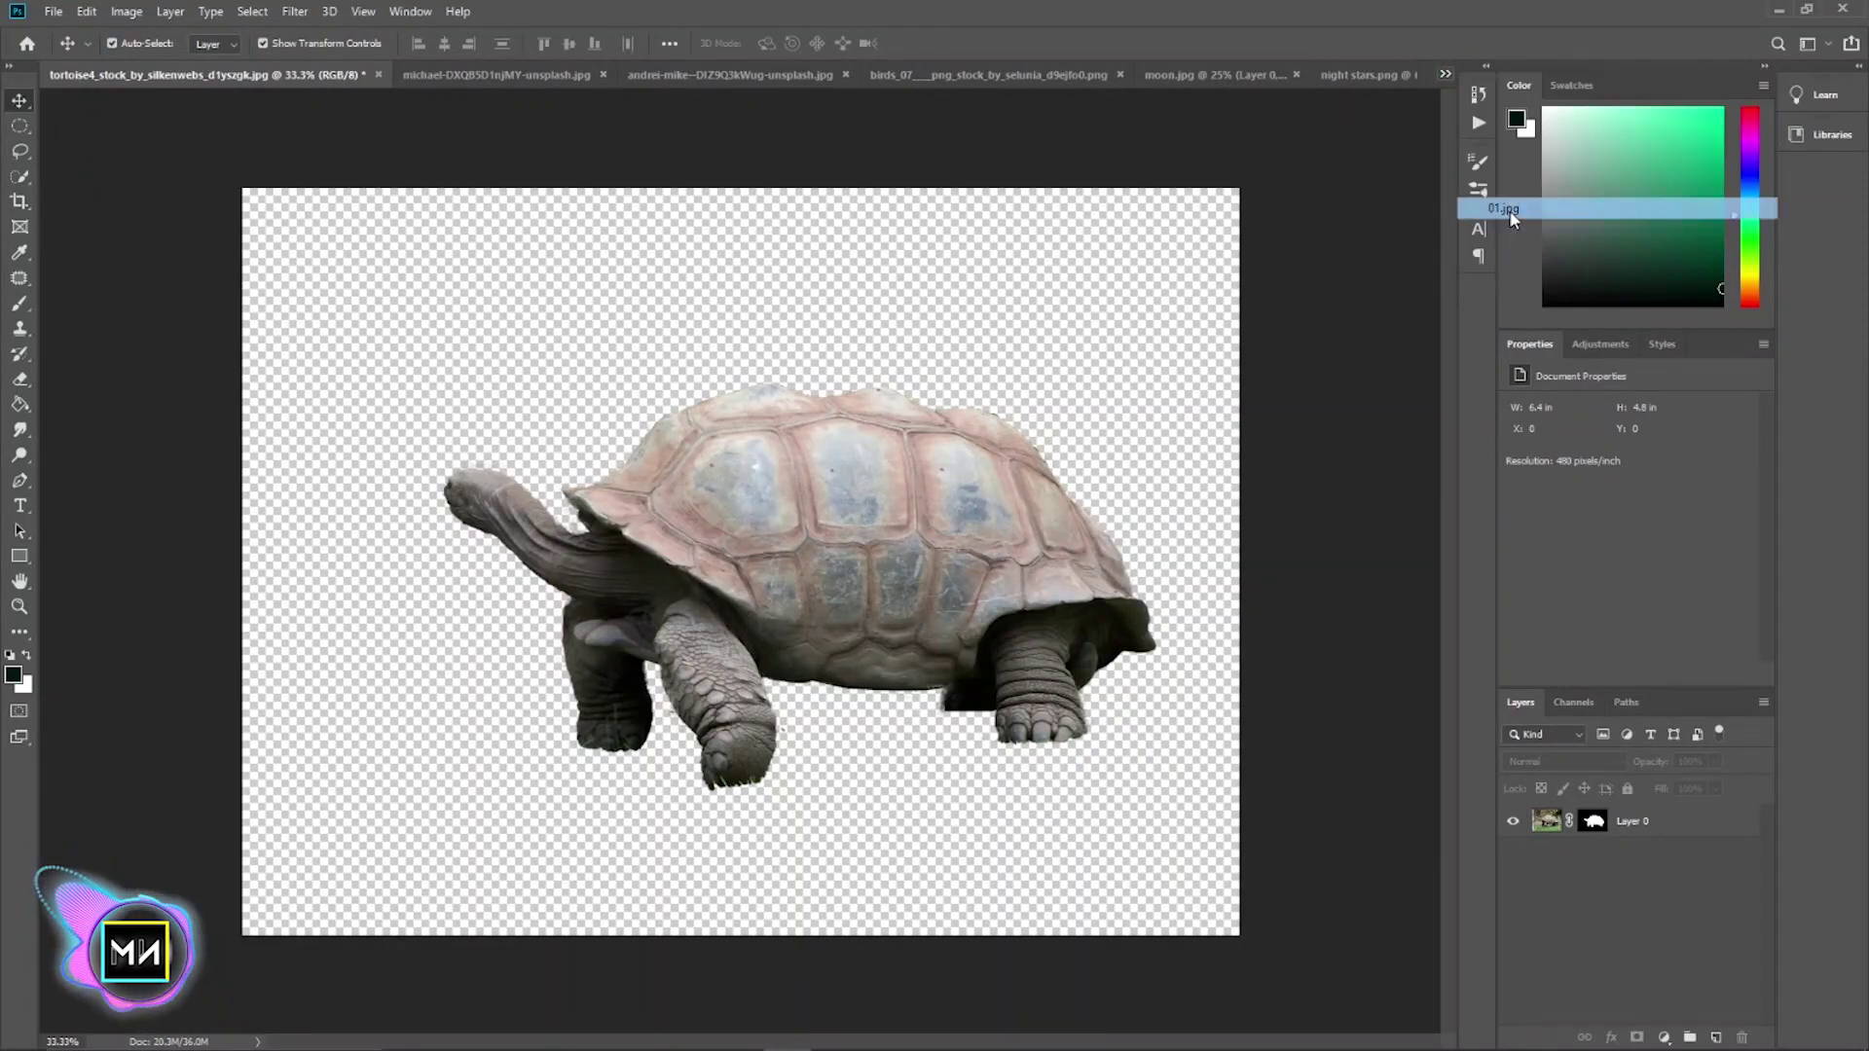
click(97, 82)
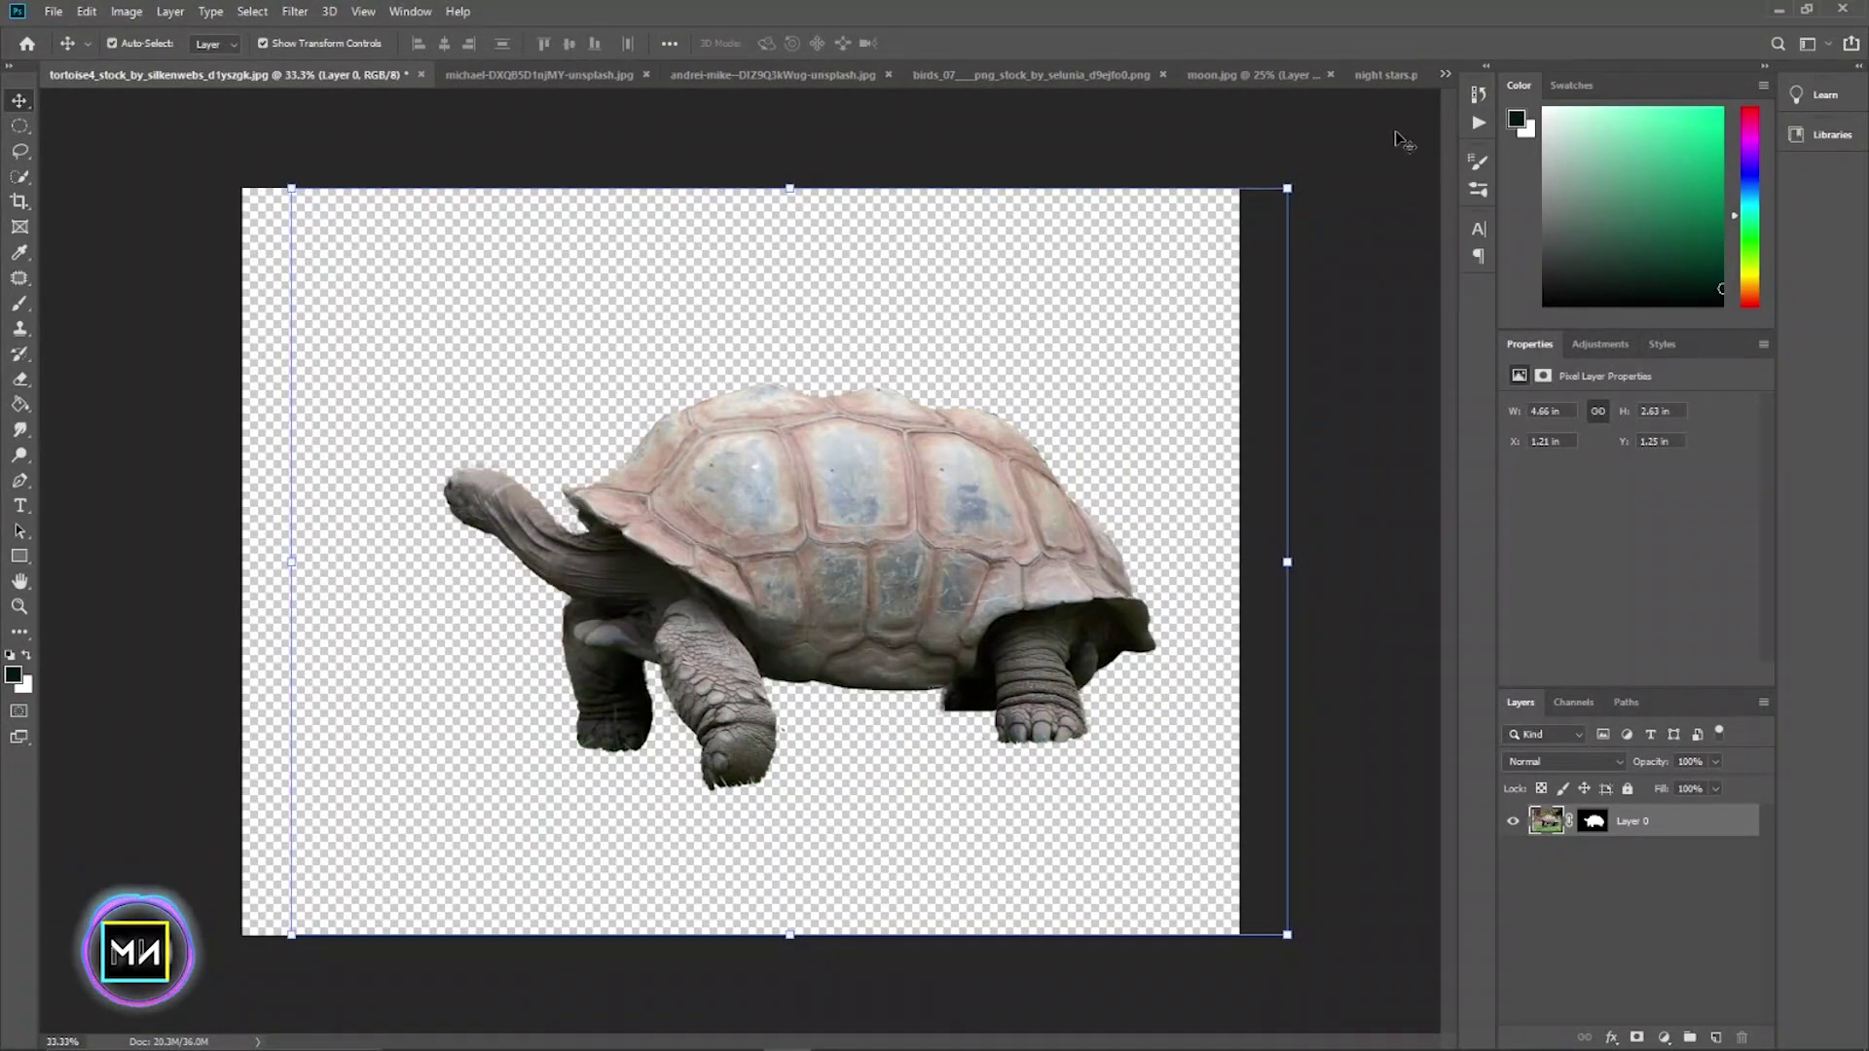
click(1446, 75)
- Paste the tortoise cut-out into 01.jpg as its own layer
click(1506, 219)
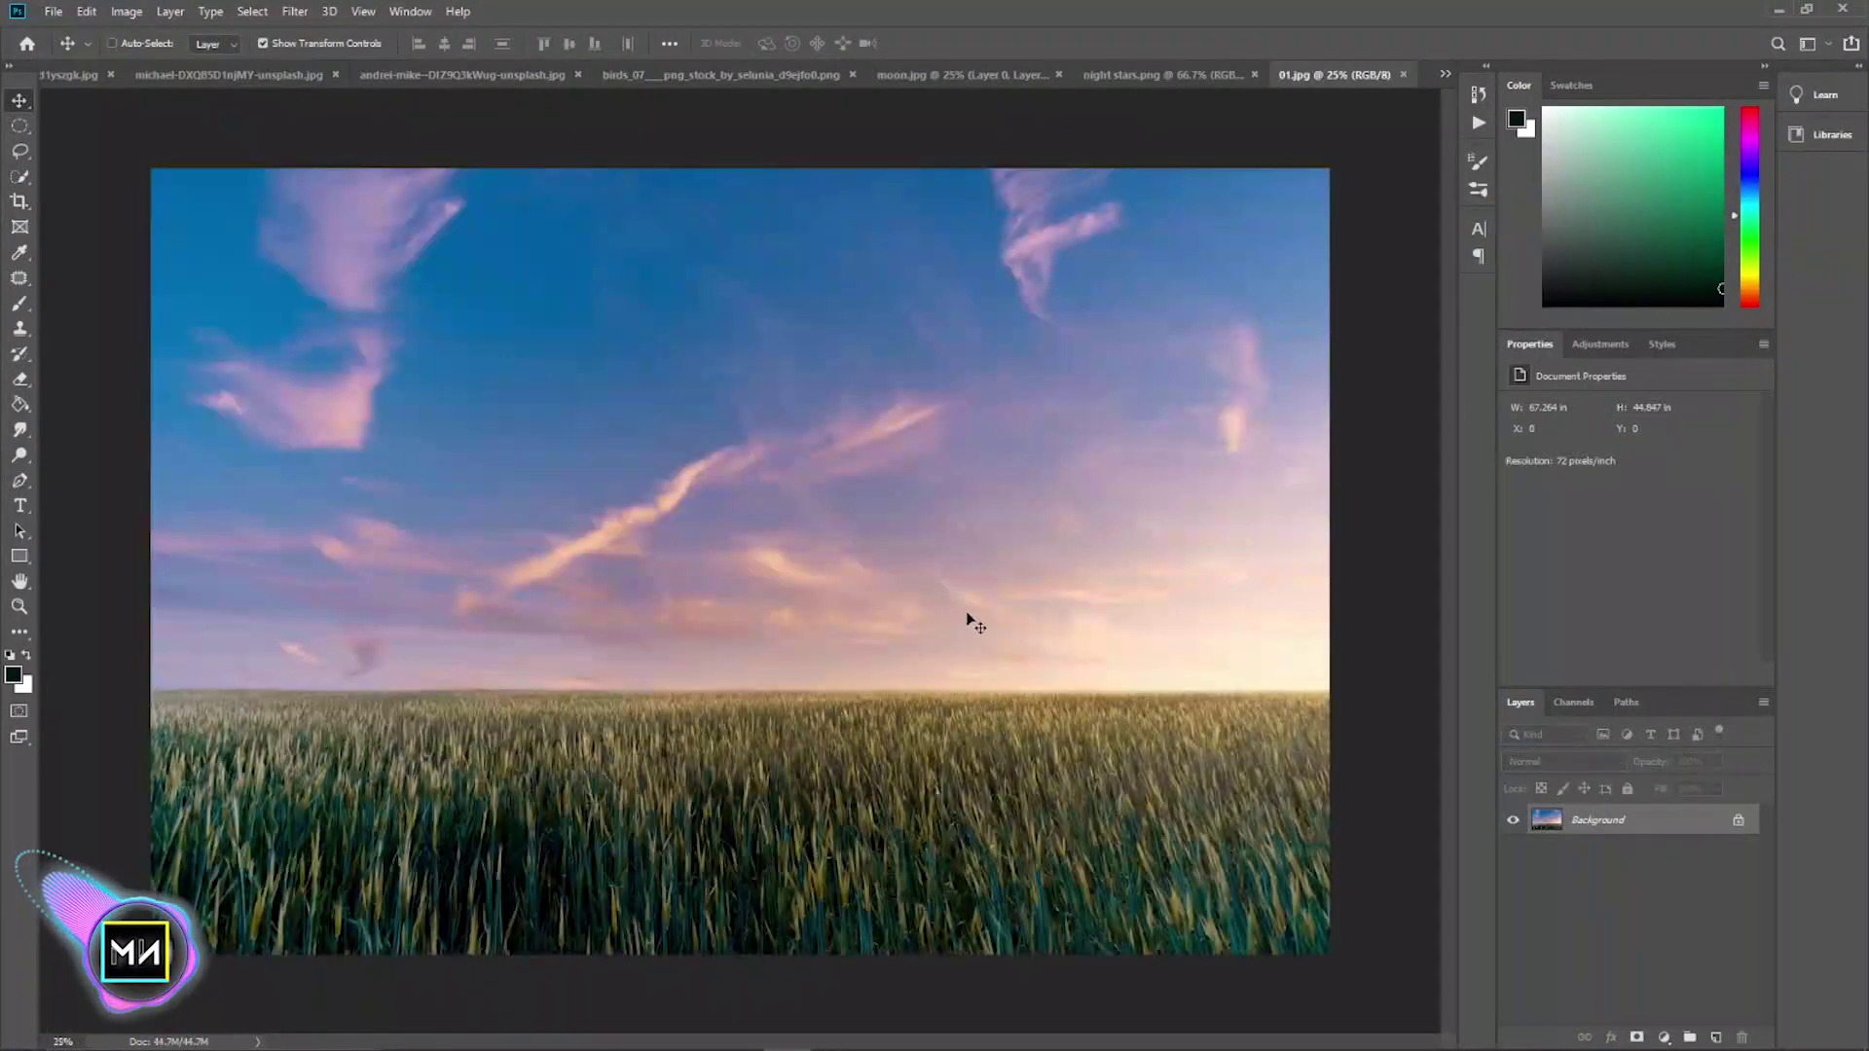
key(ctrl+v)
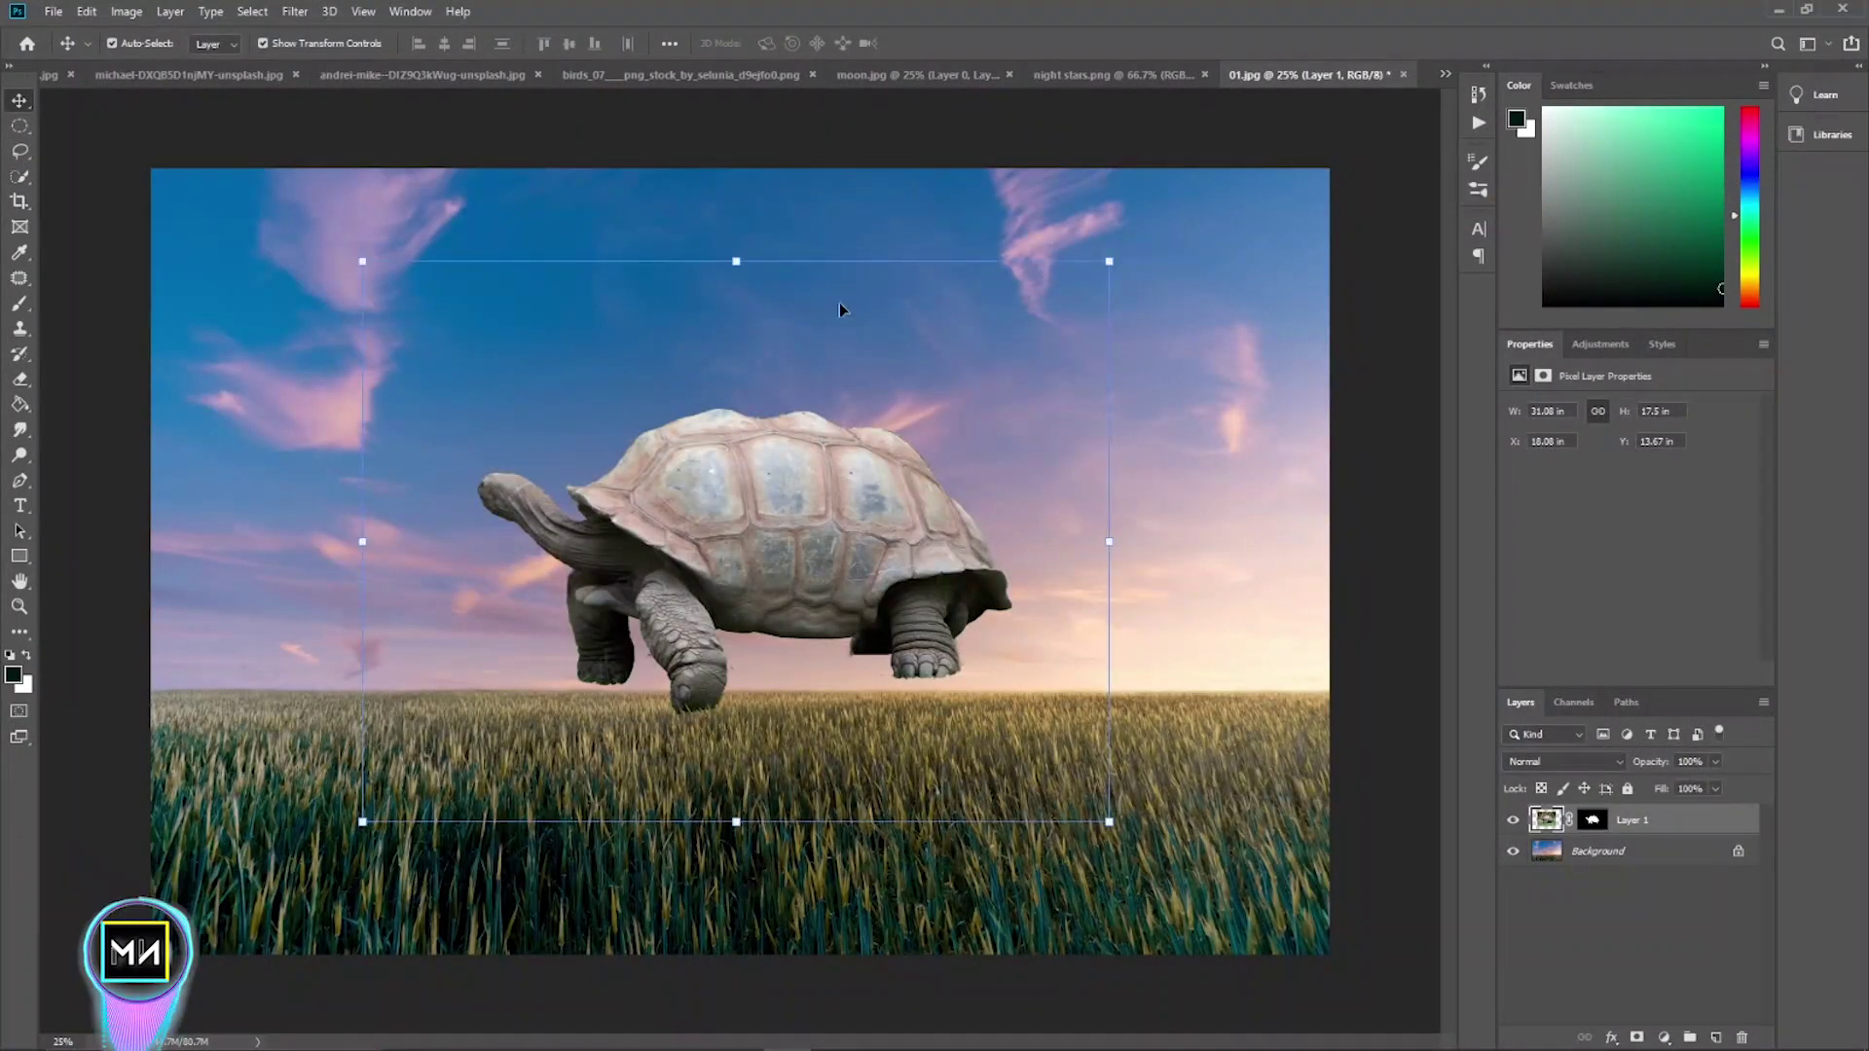
click(735, 264)
key(ctrl+z)
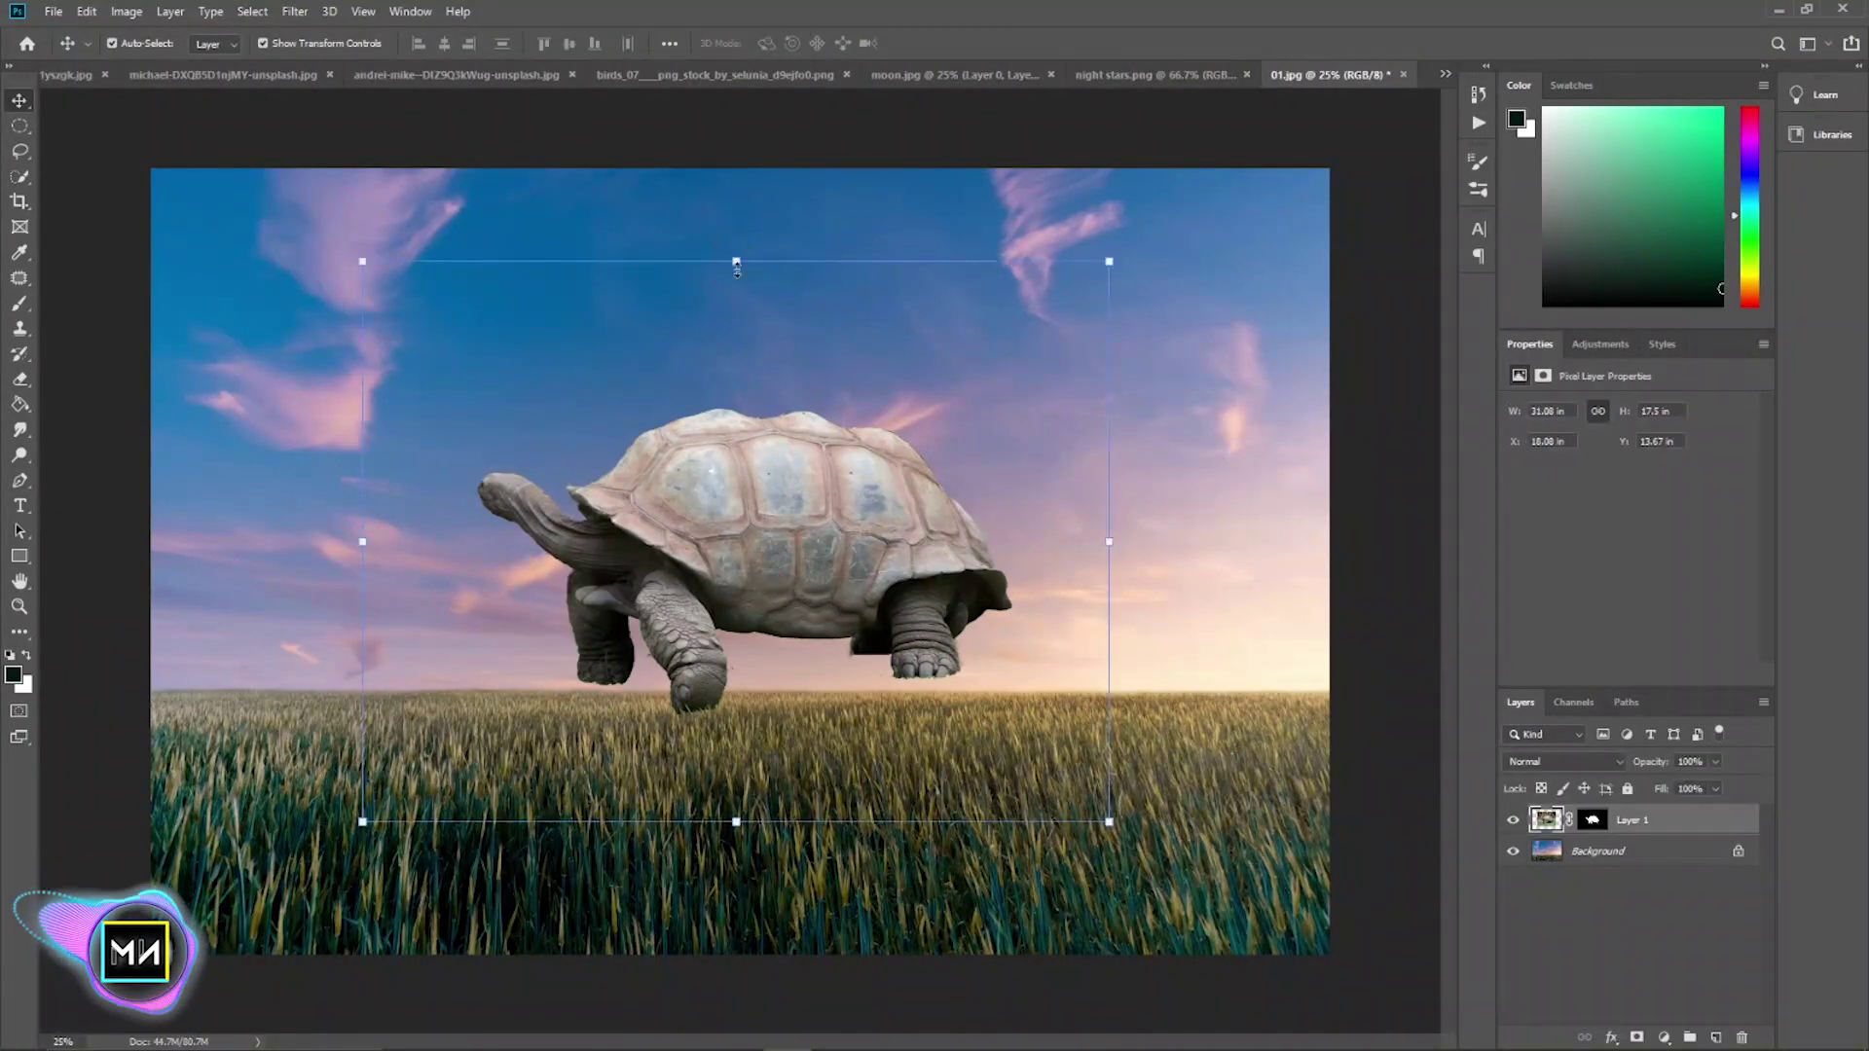
- Flip the tortoise horizontally, scale it to about 150% and set it in the wheat field
key(ctrl+t)
right_click(746, 262)
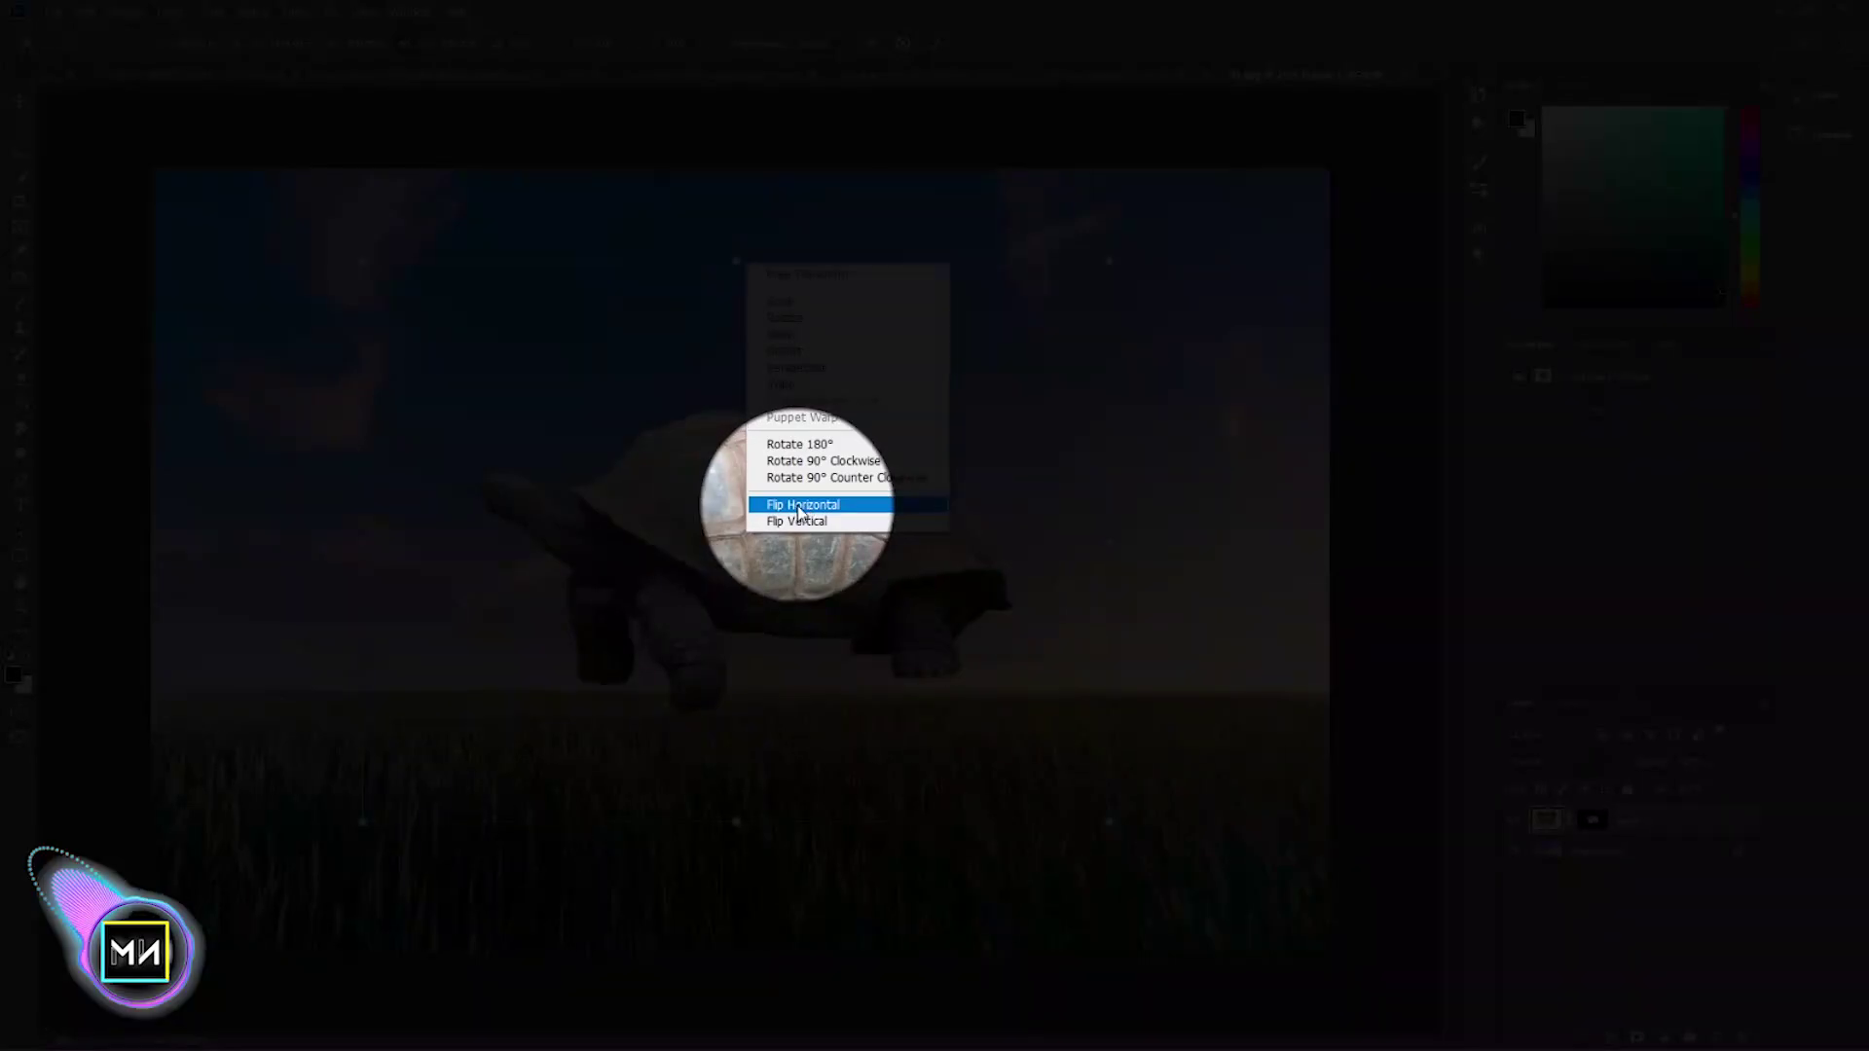
click(804, 505)
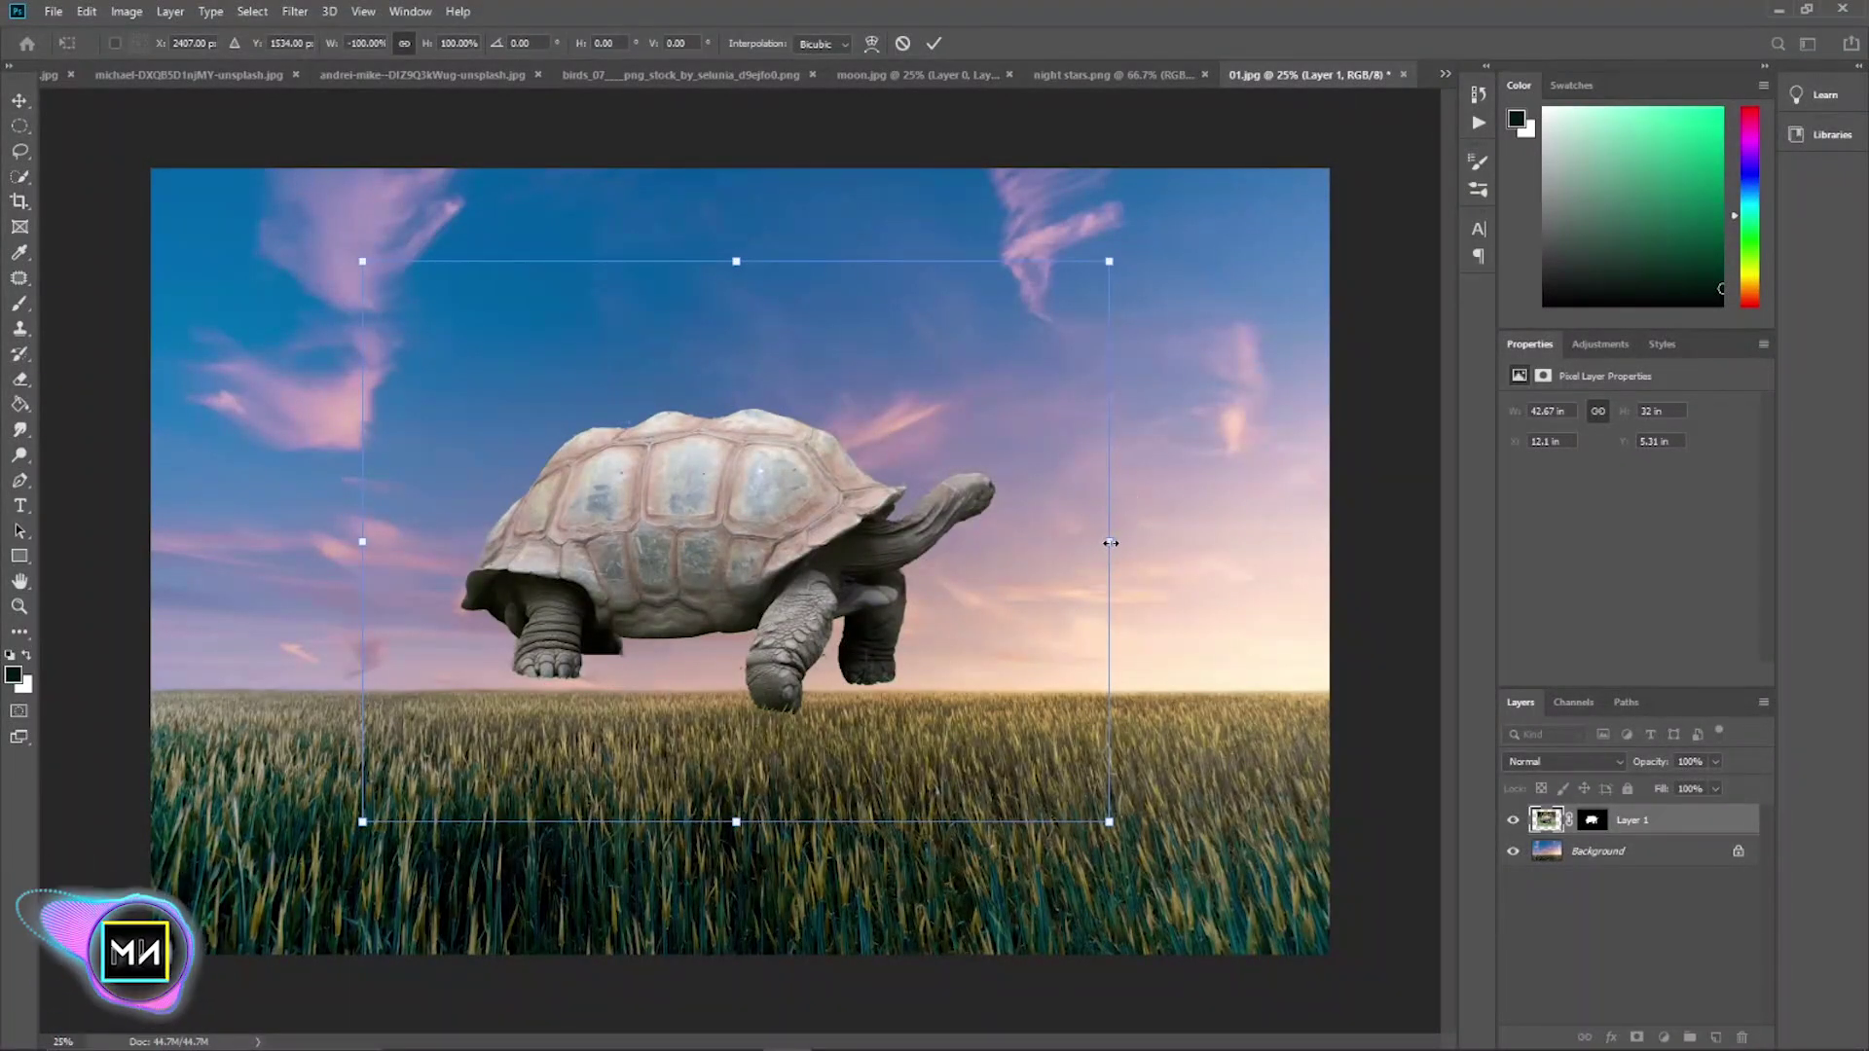
drag(1111, 542, 1441, 538)
drag(996, 548, 877, 660)
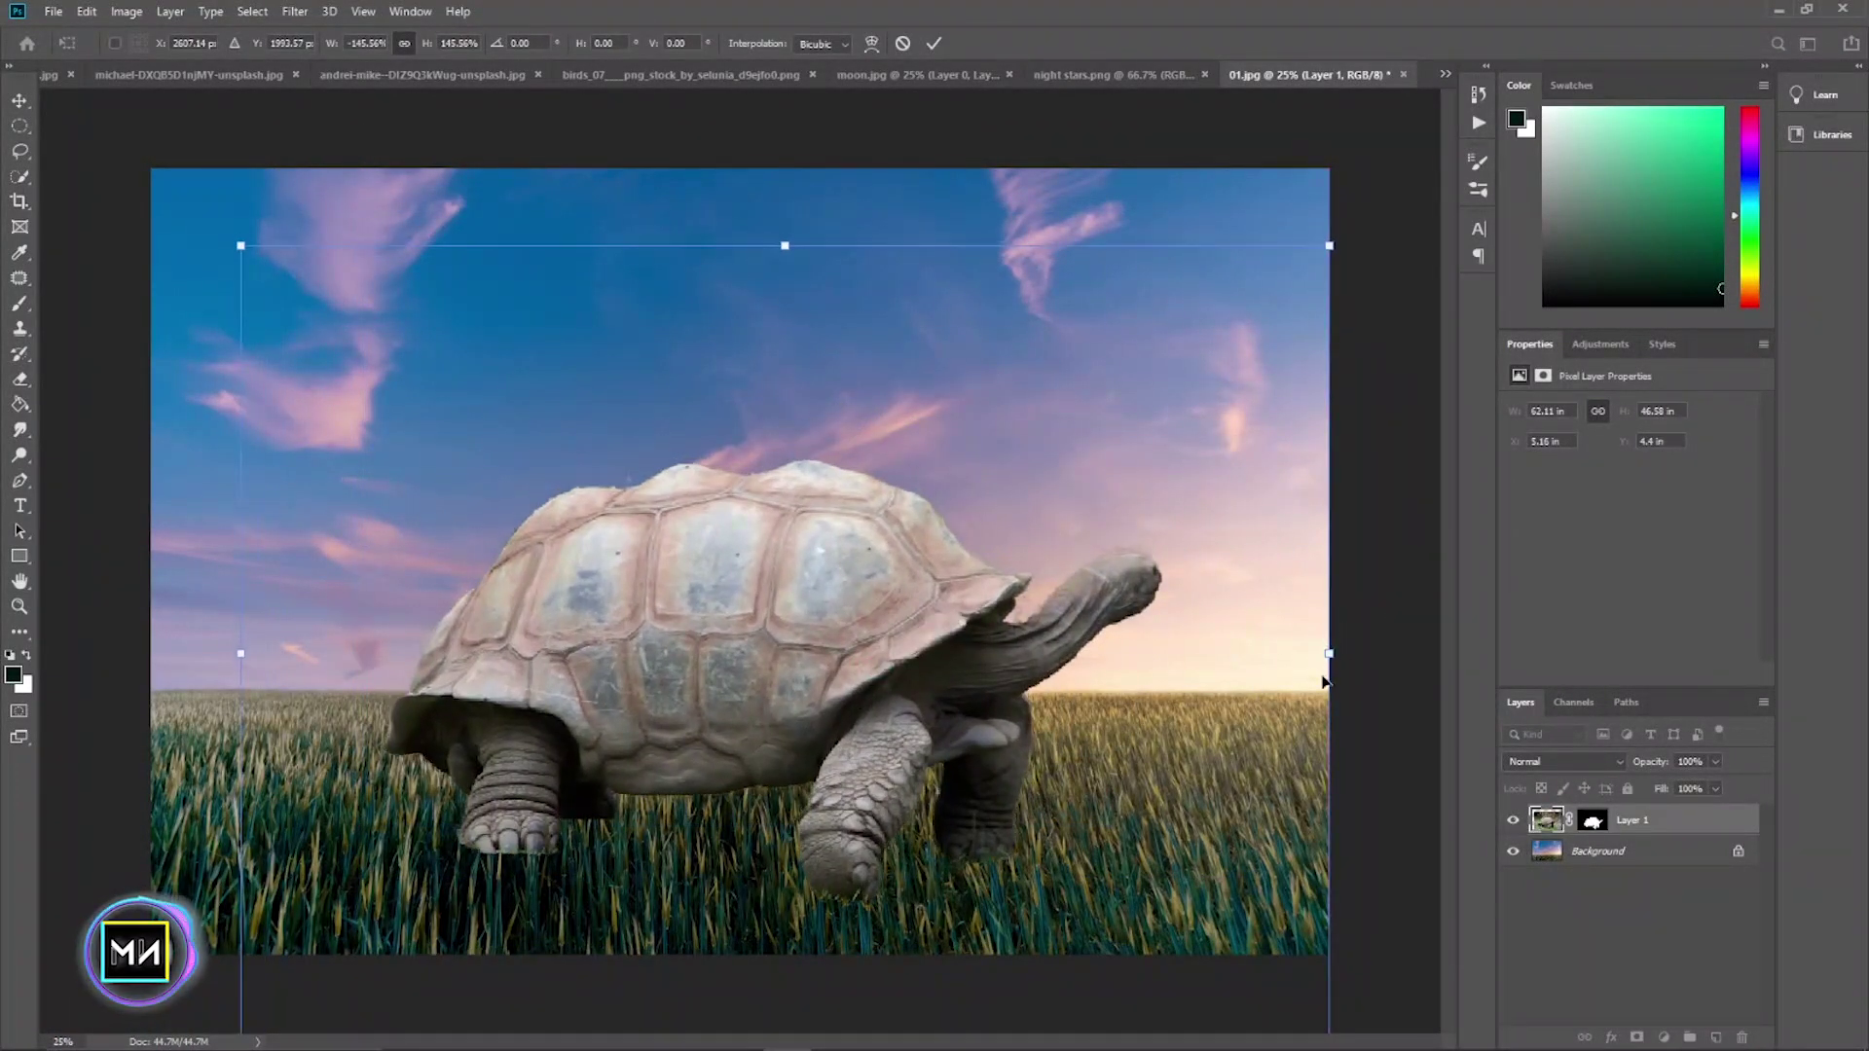
drag(1324, 681, 1378, 635)
drag(1071, 584, 1110, 540)
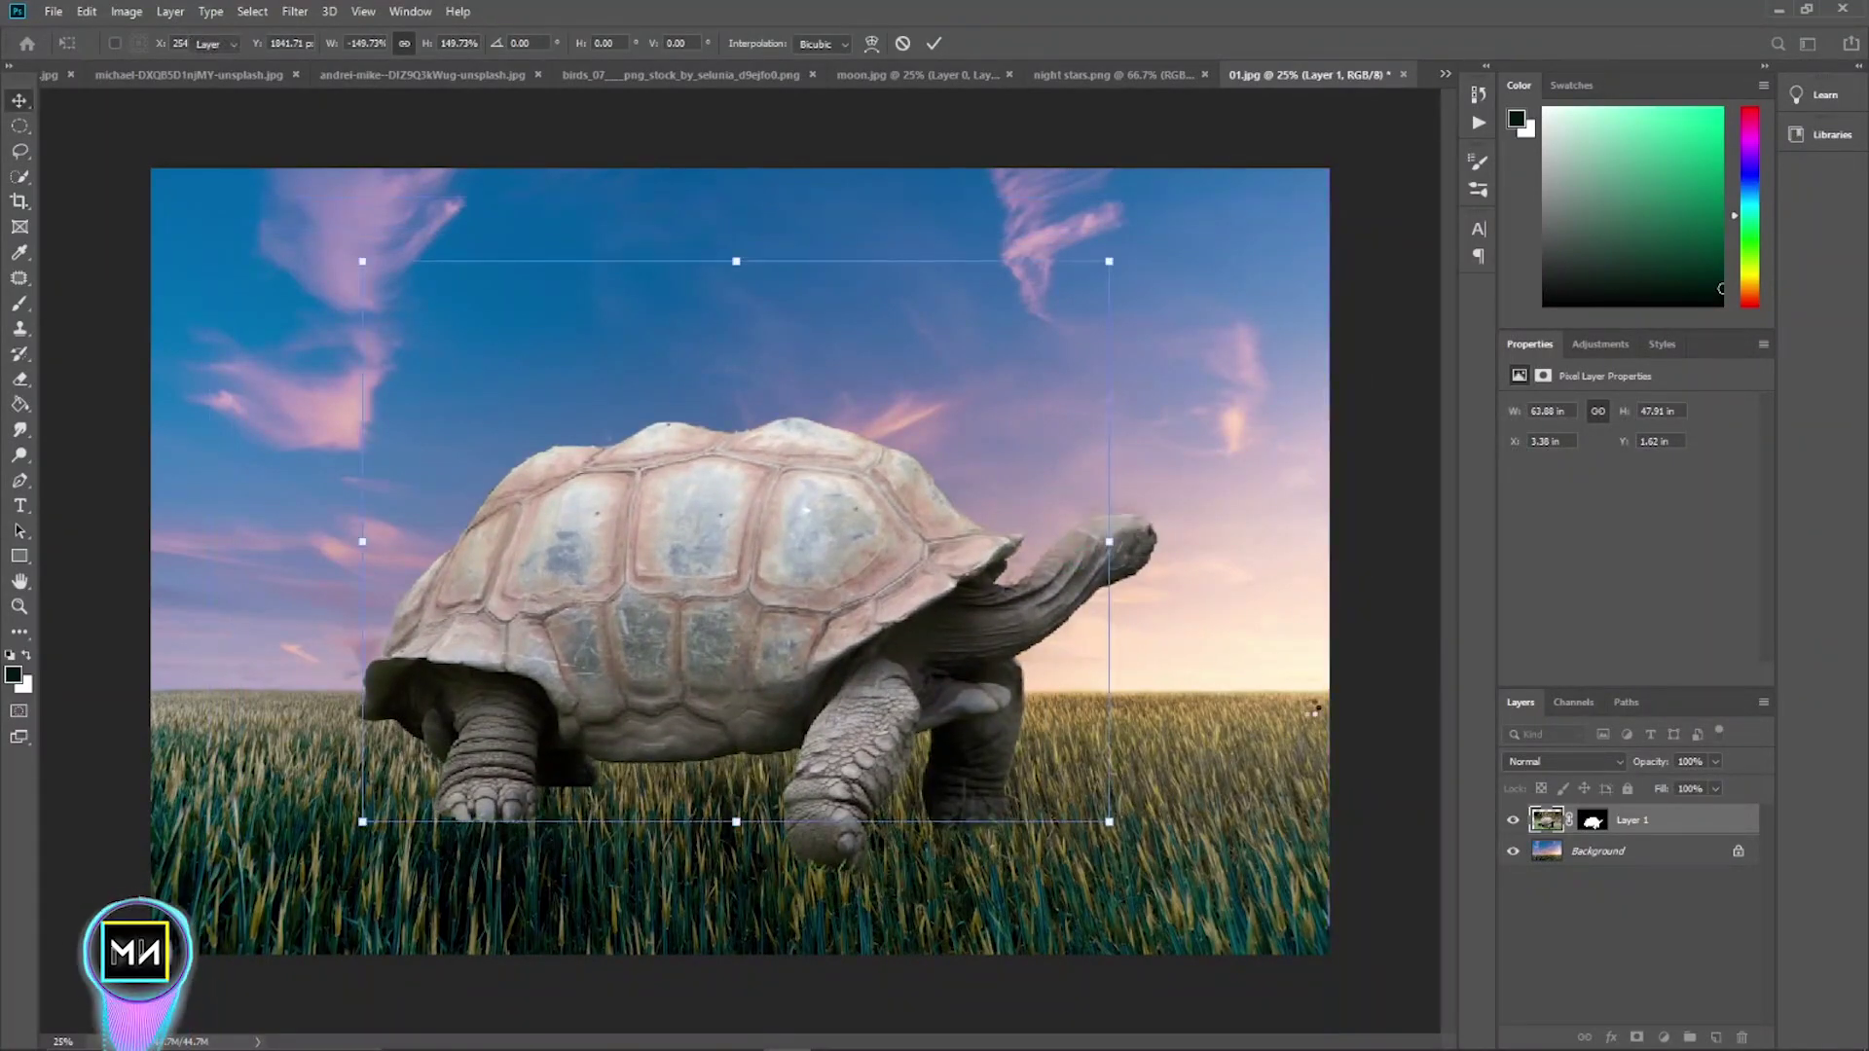
key(Return)
drag(891, 628, 827, 641)
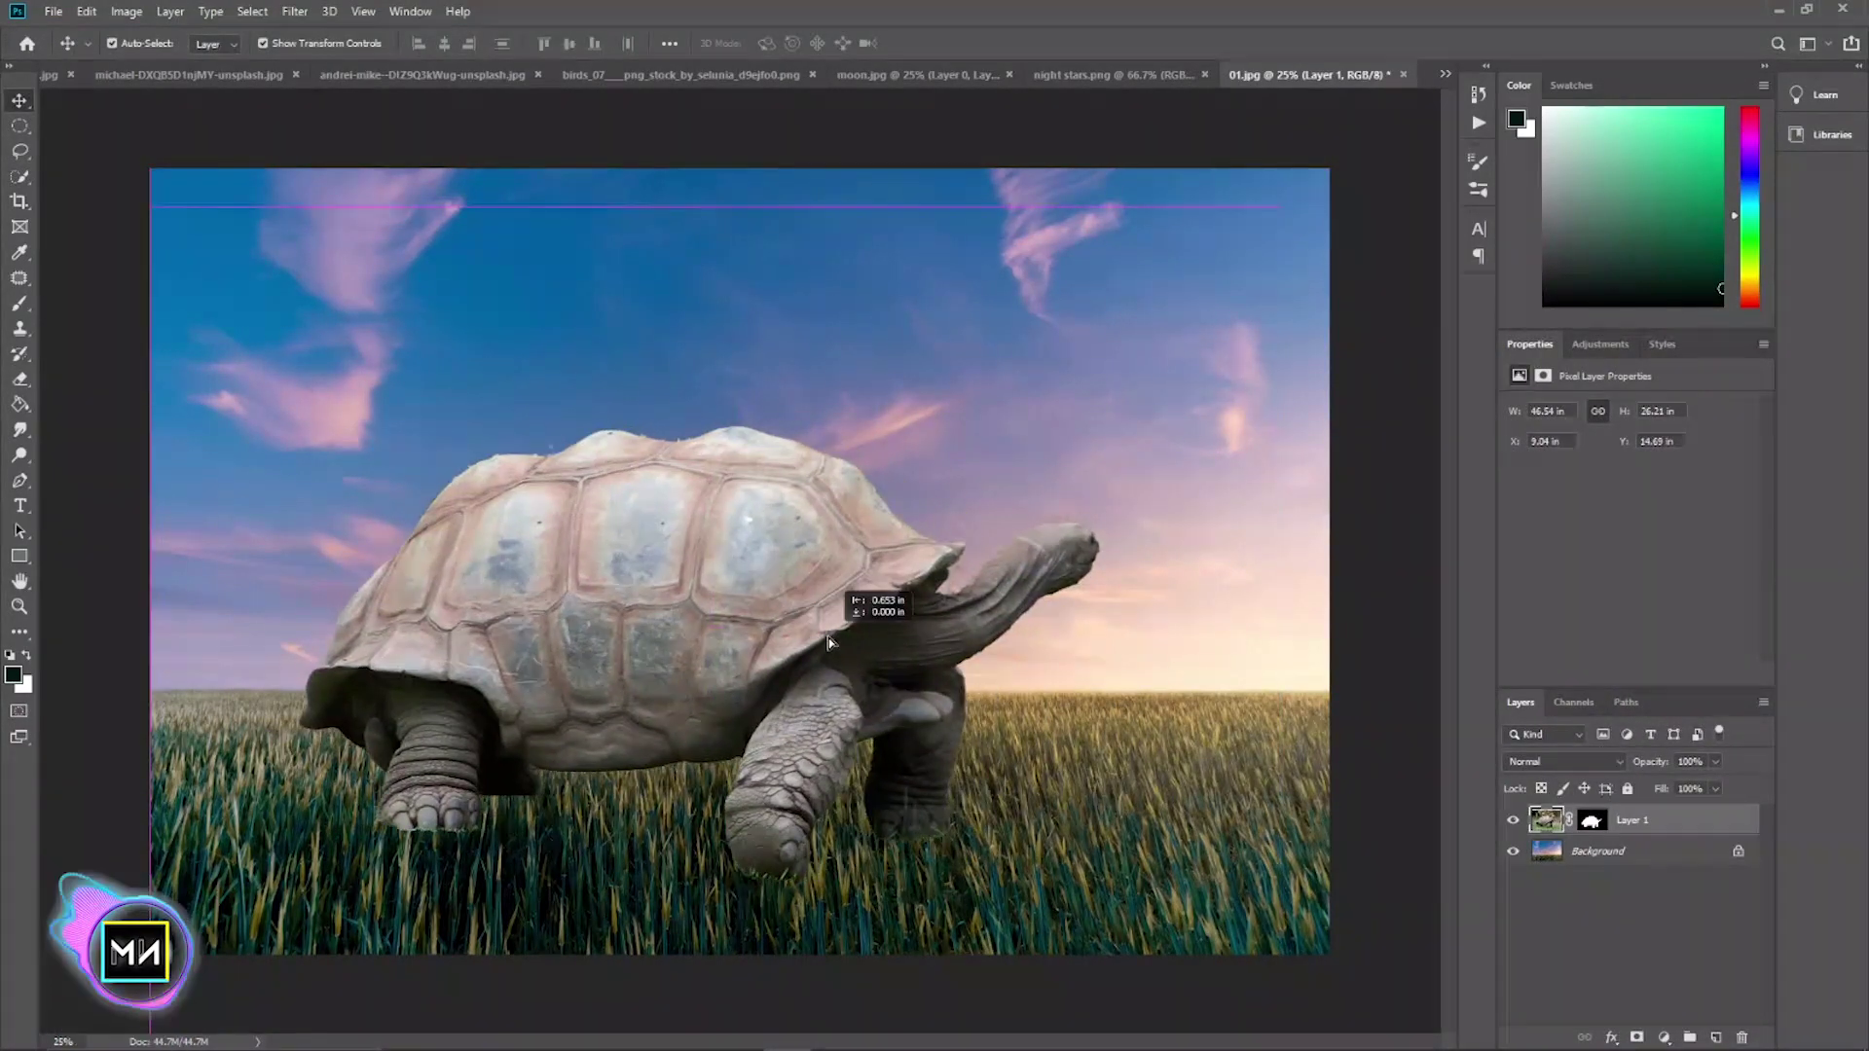
- Hide the tortoise and add a Moonlight.3DL Color Lookup over the background at 82% fill
click(1514, 822)
click(1609, 849)
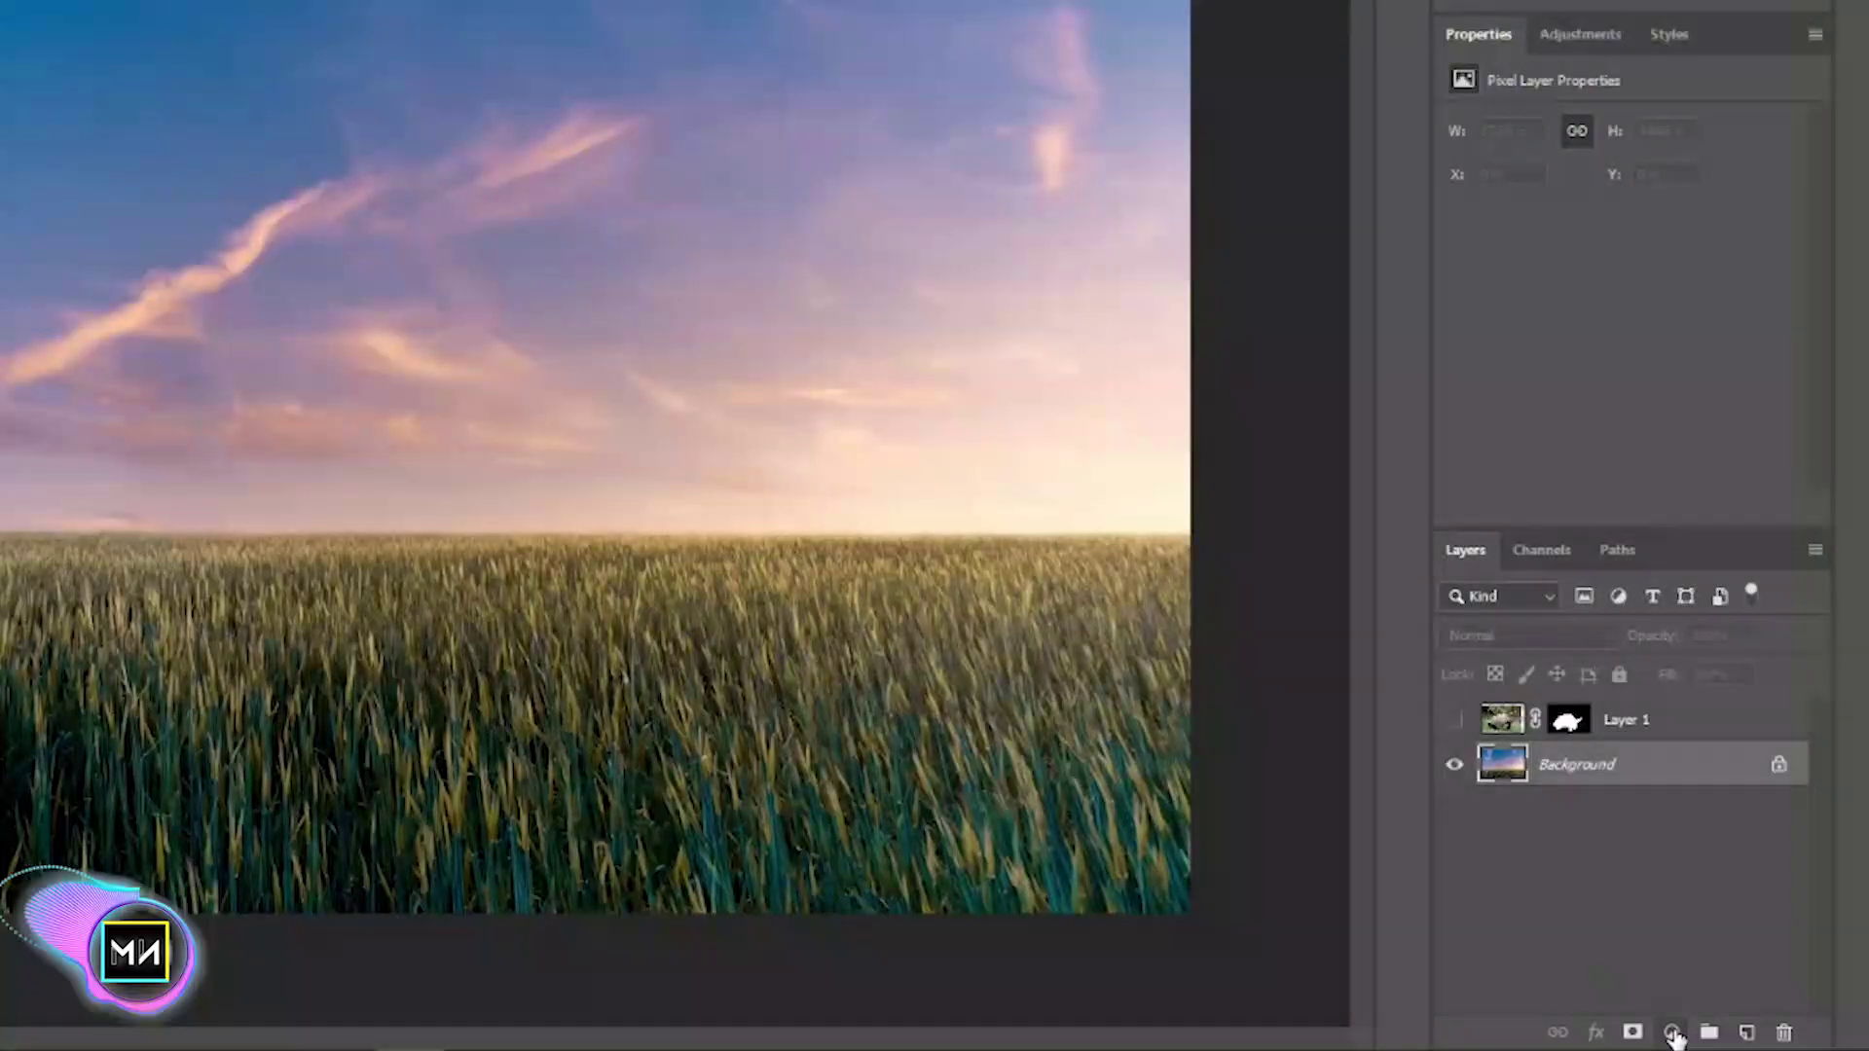
click(1673, 1033)
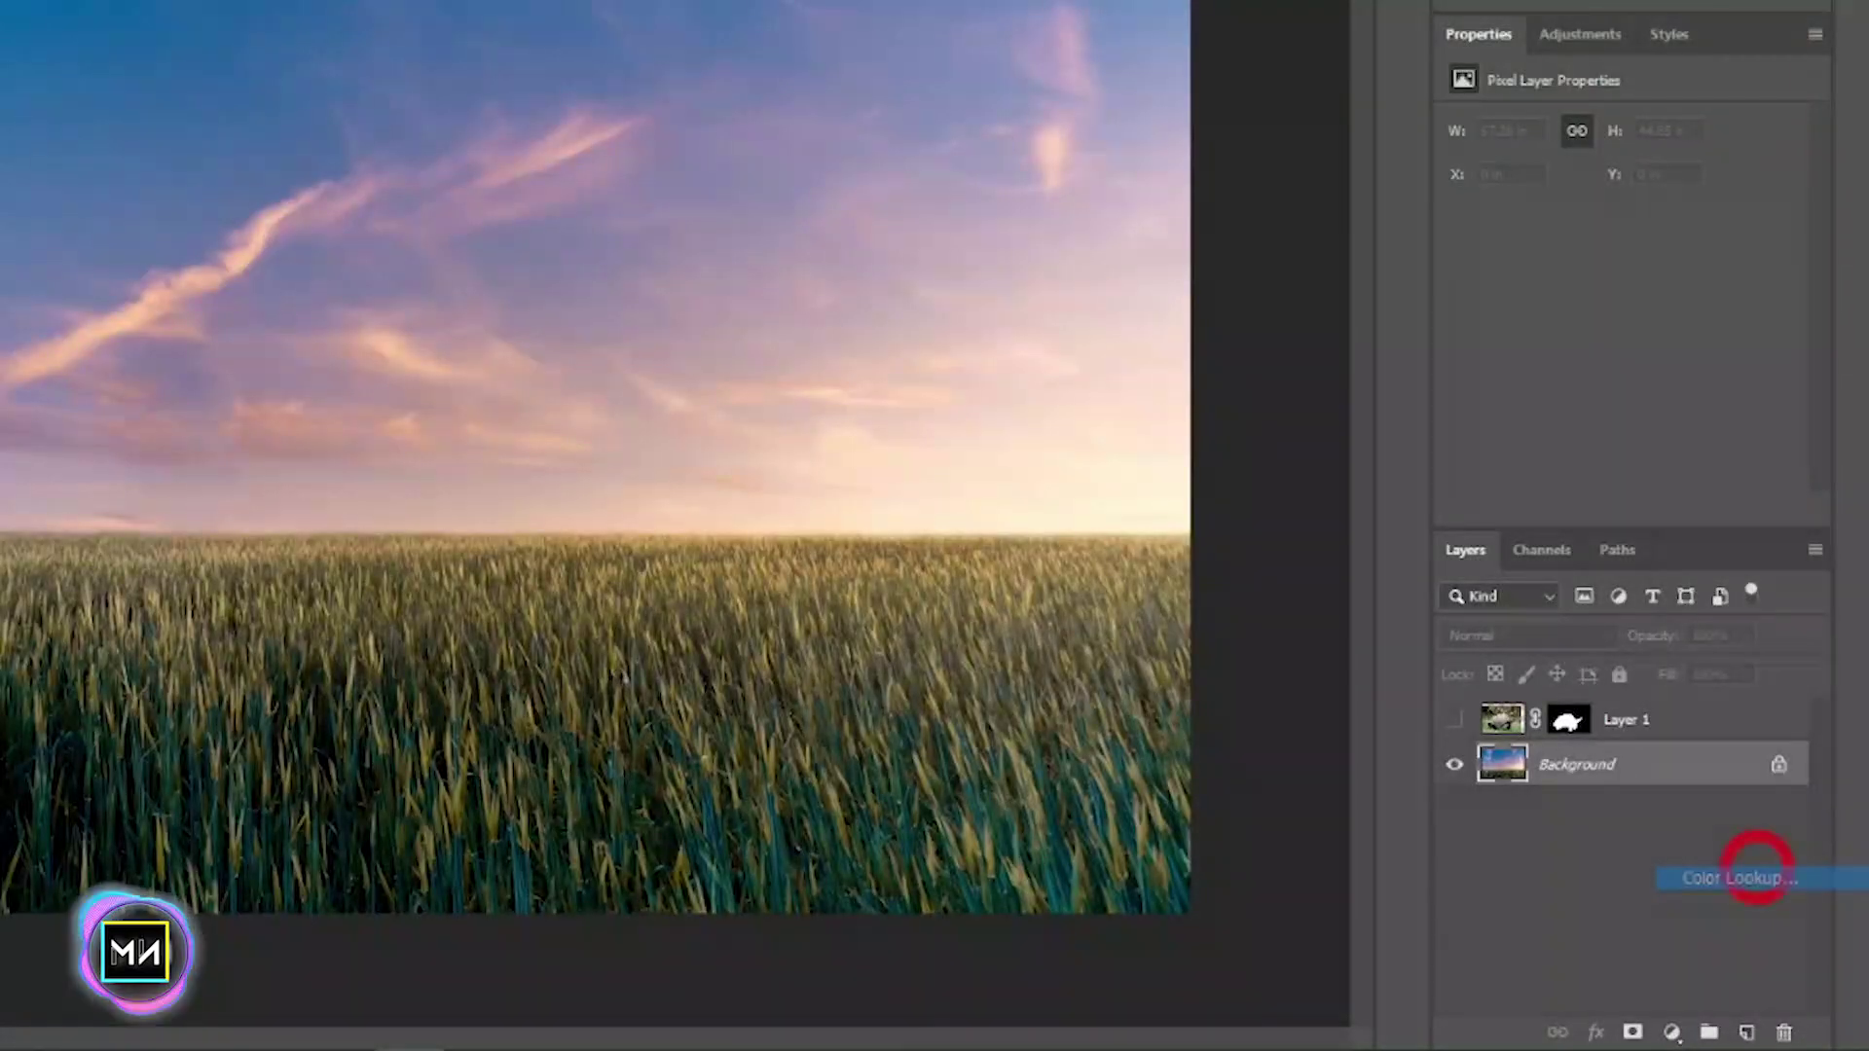
click(1742, 877)
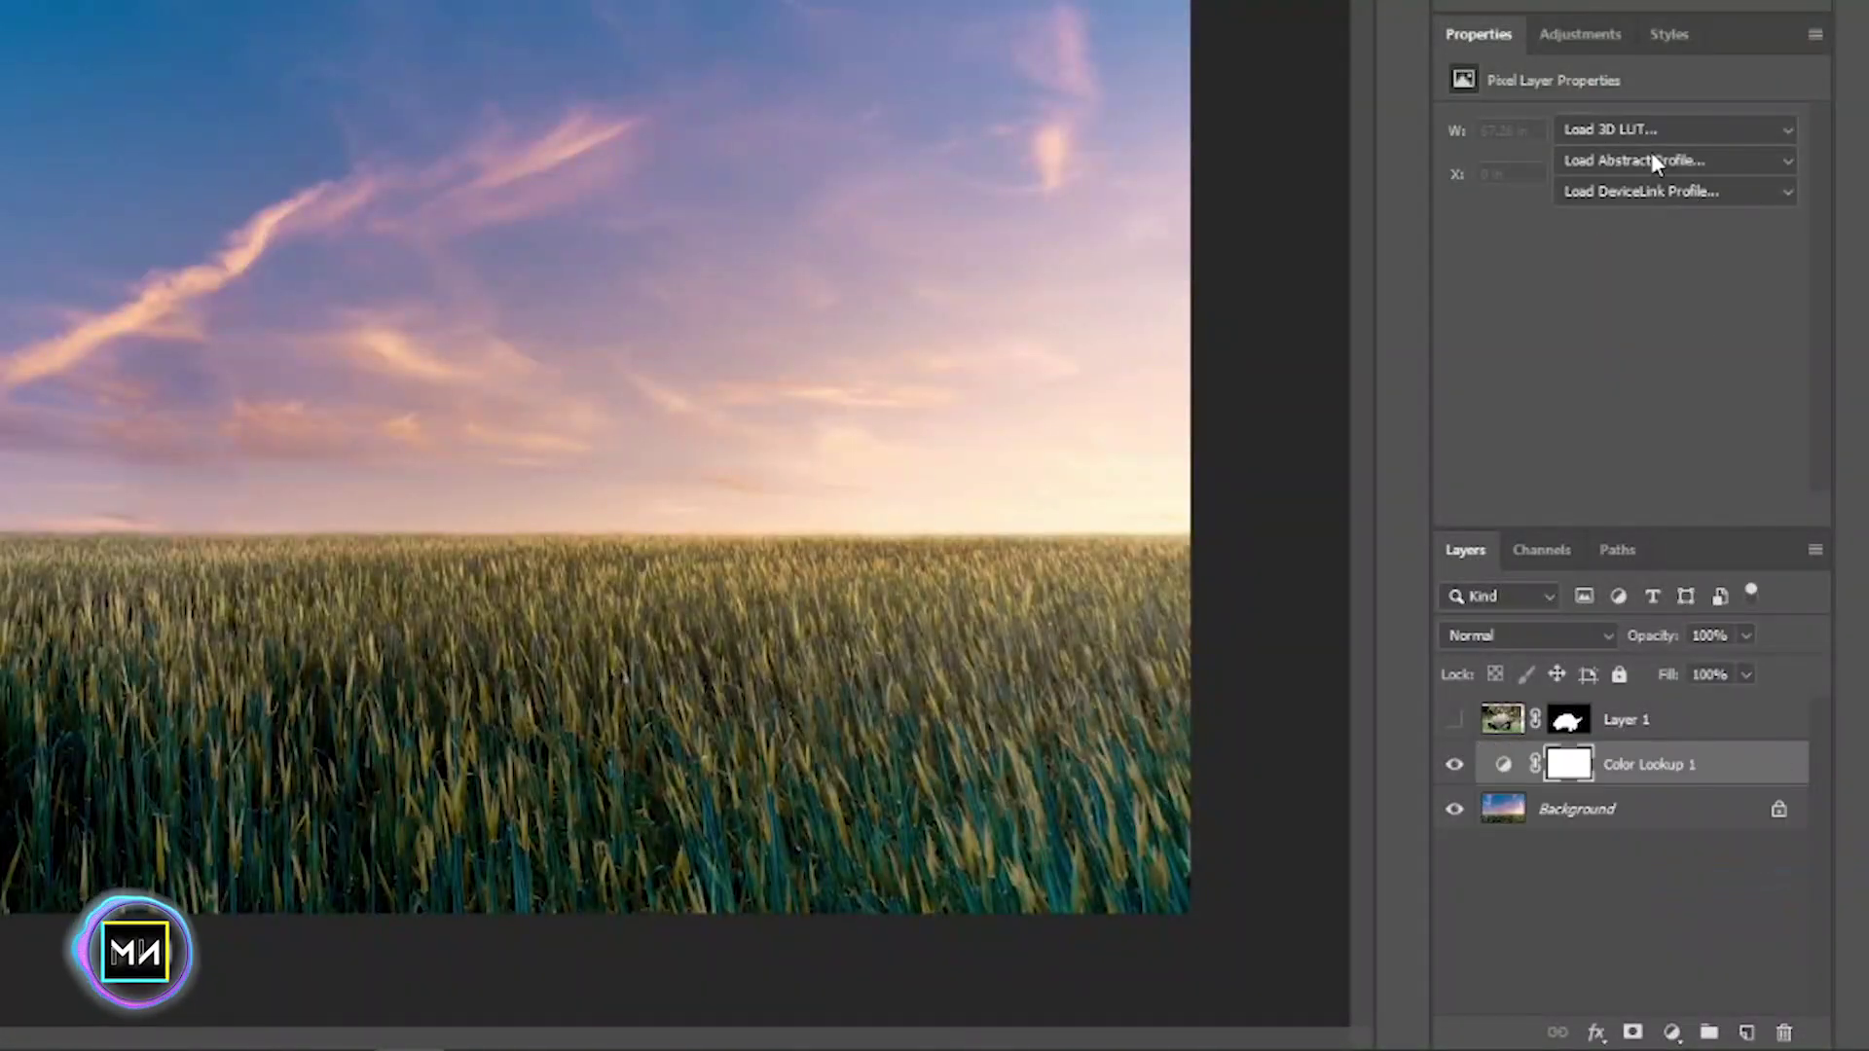
click(1675, 129)
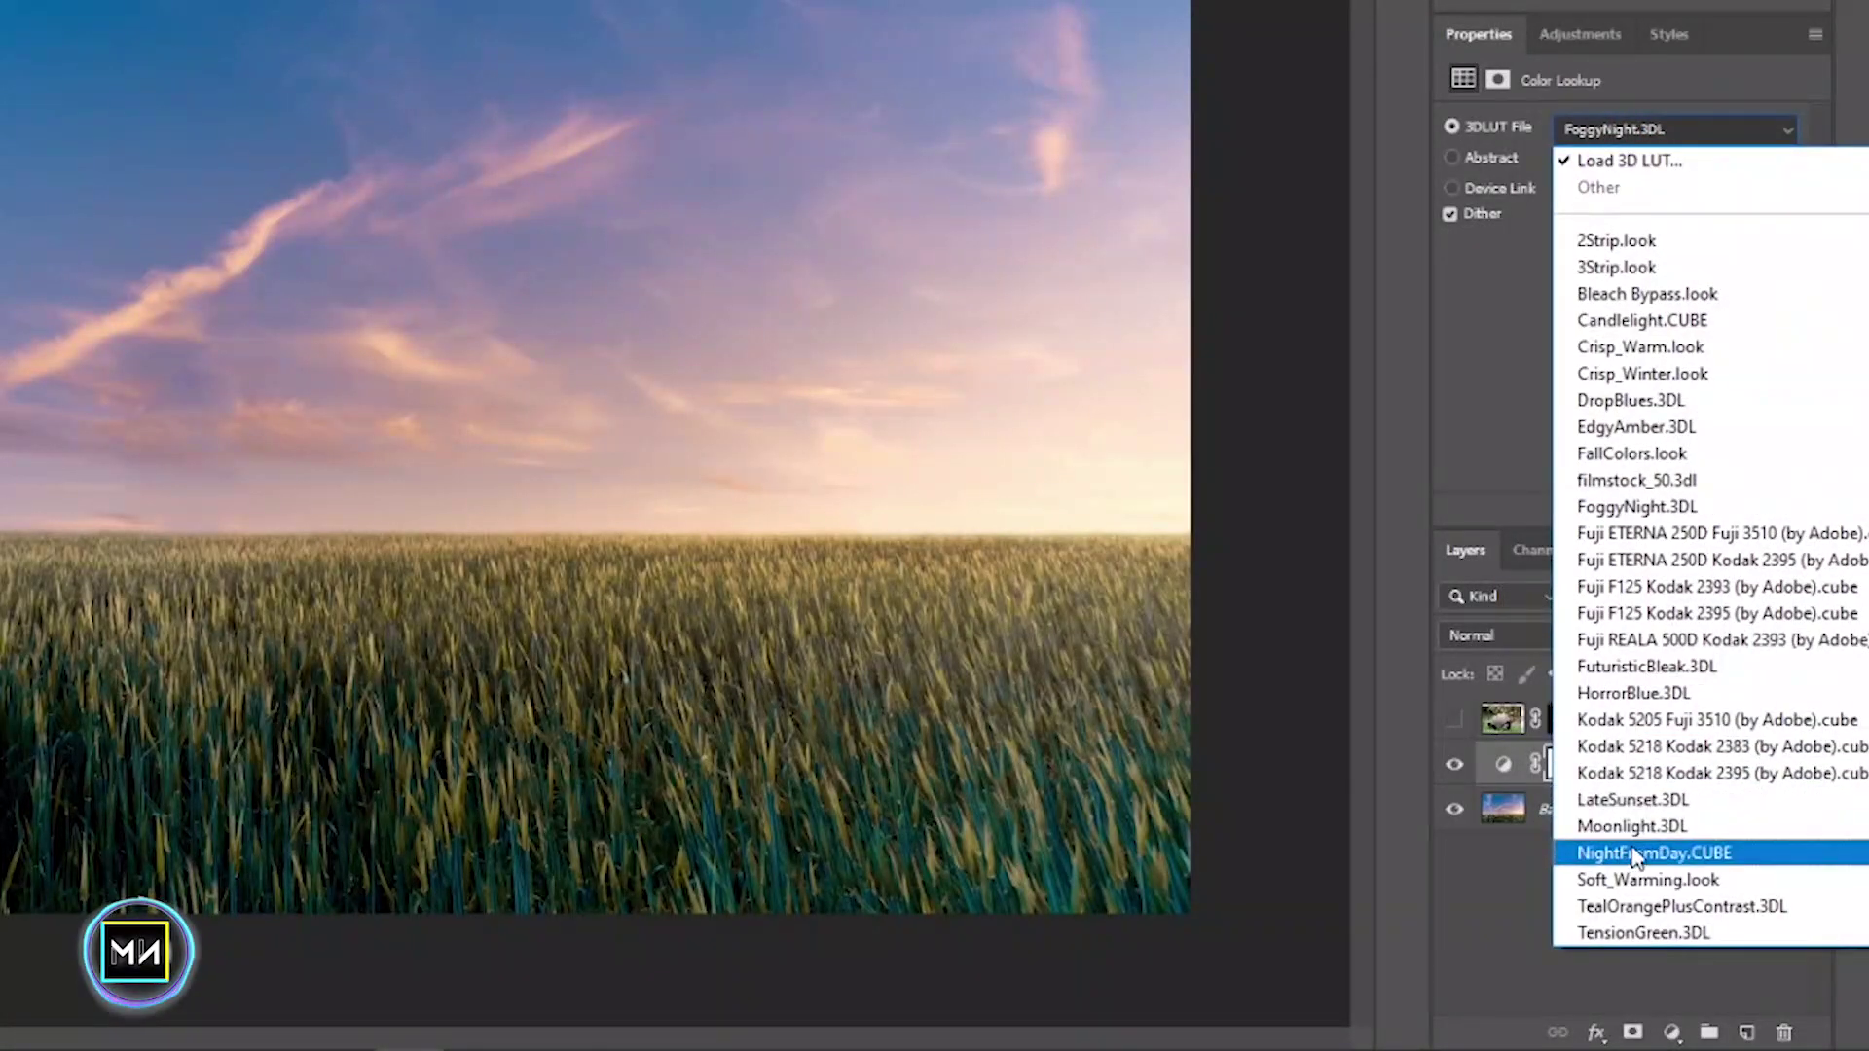
click(1655, 828)
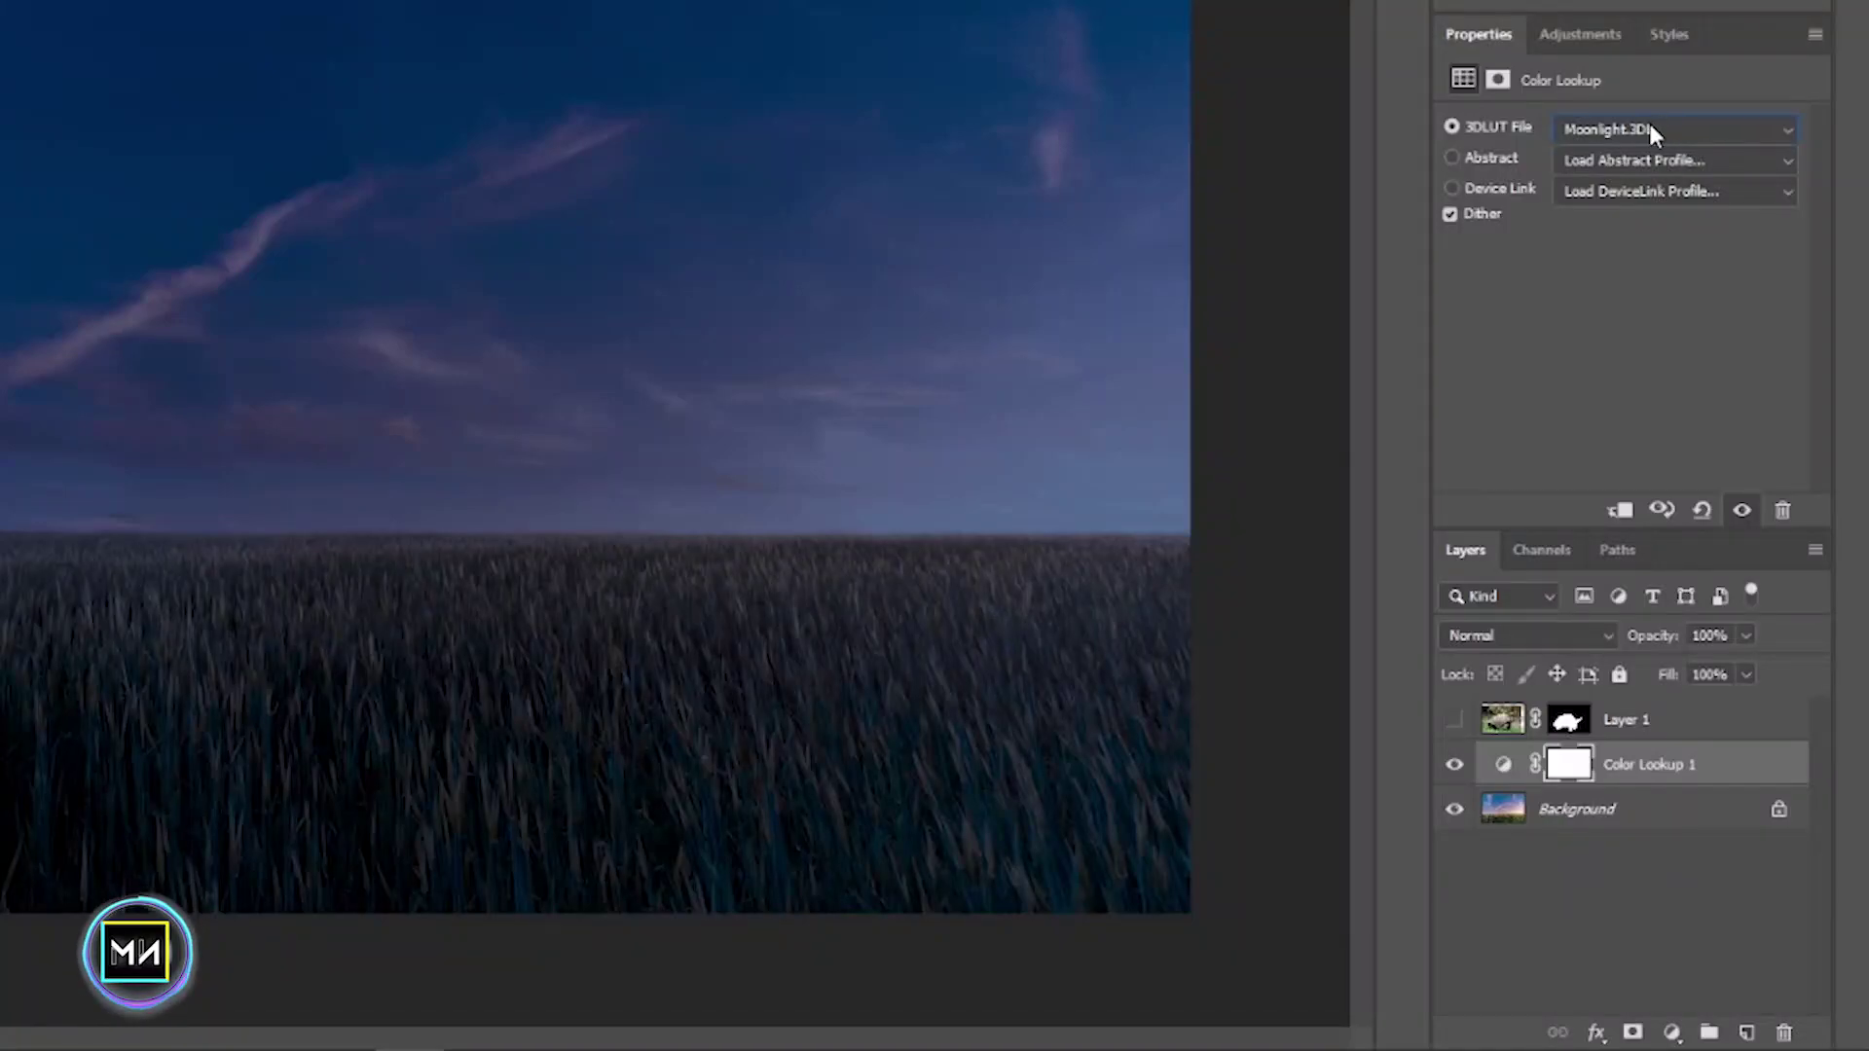
key(Down)
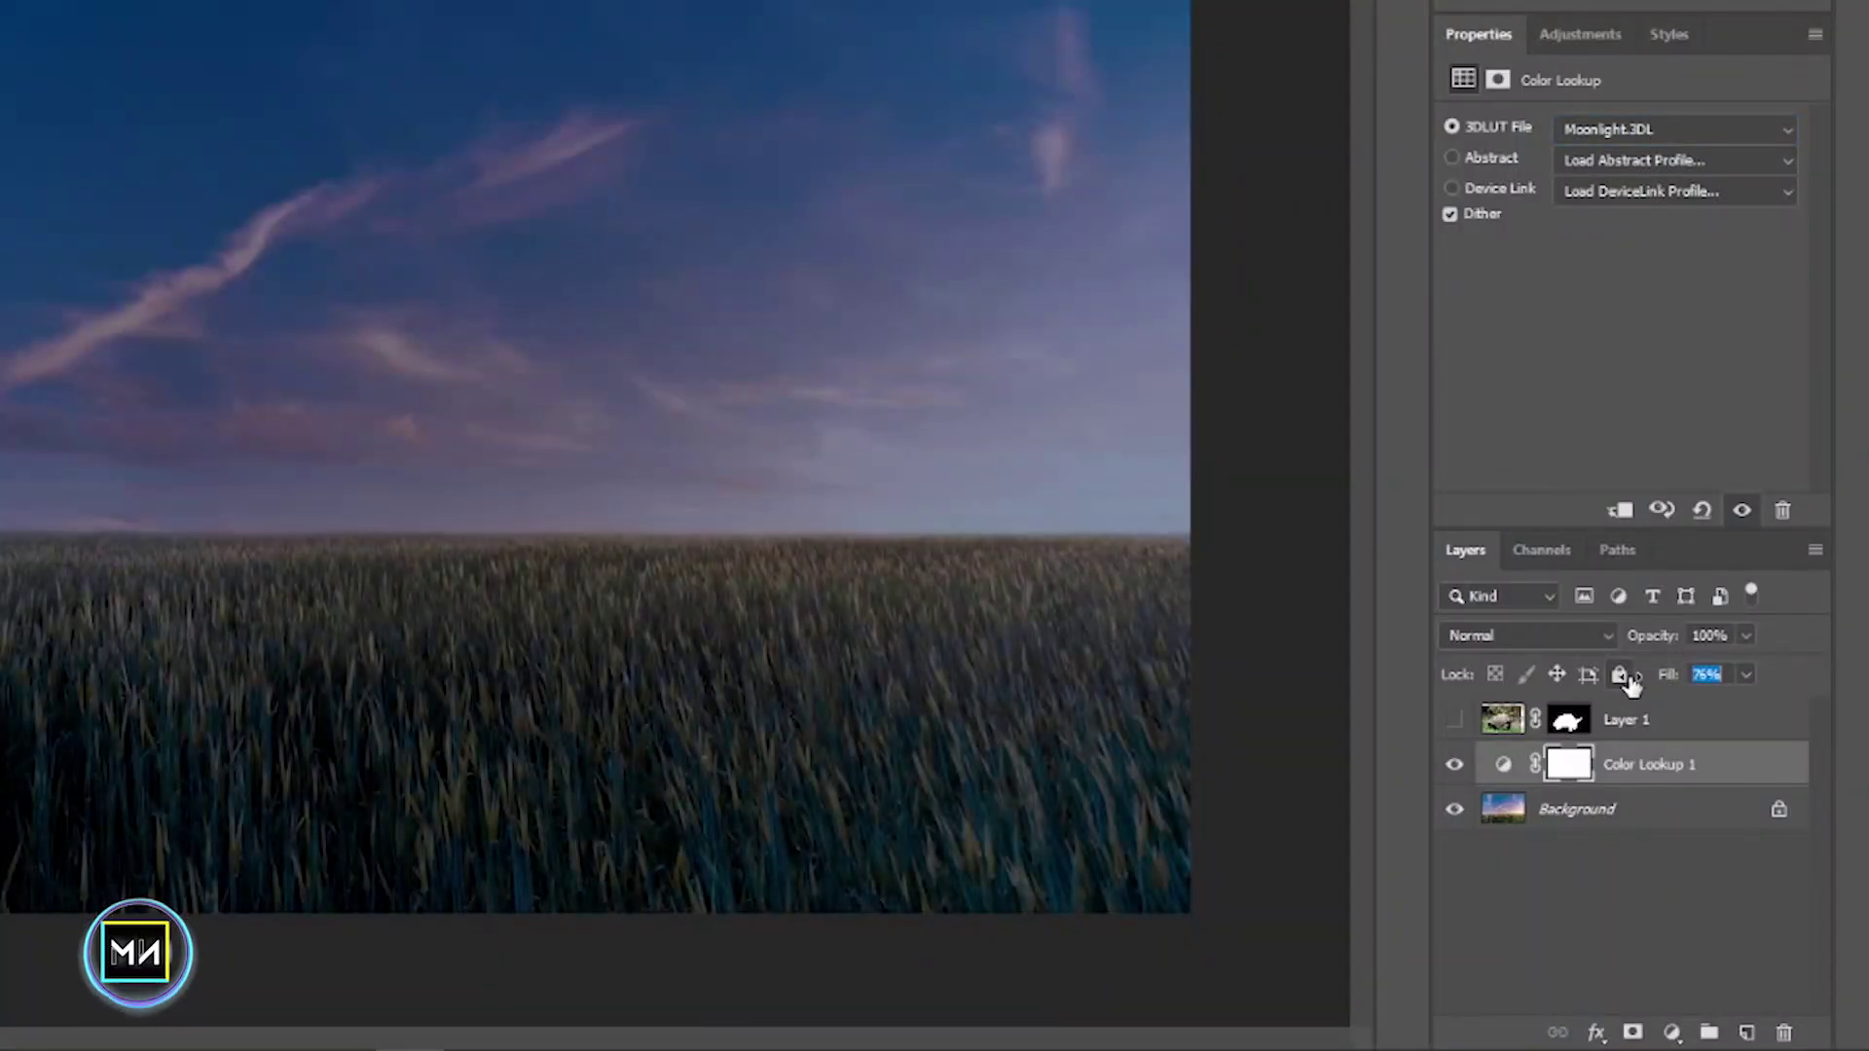
key(Up)
key(Up)
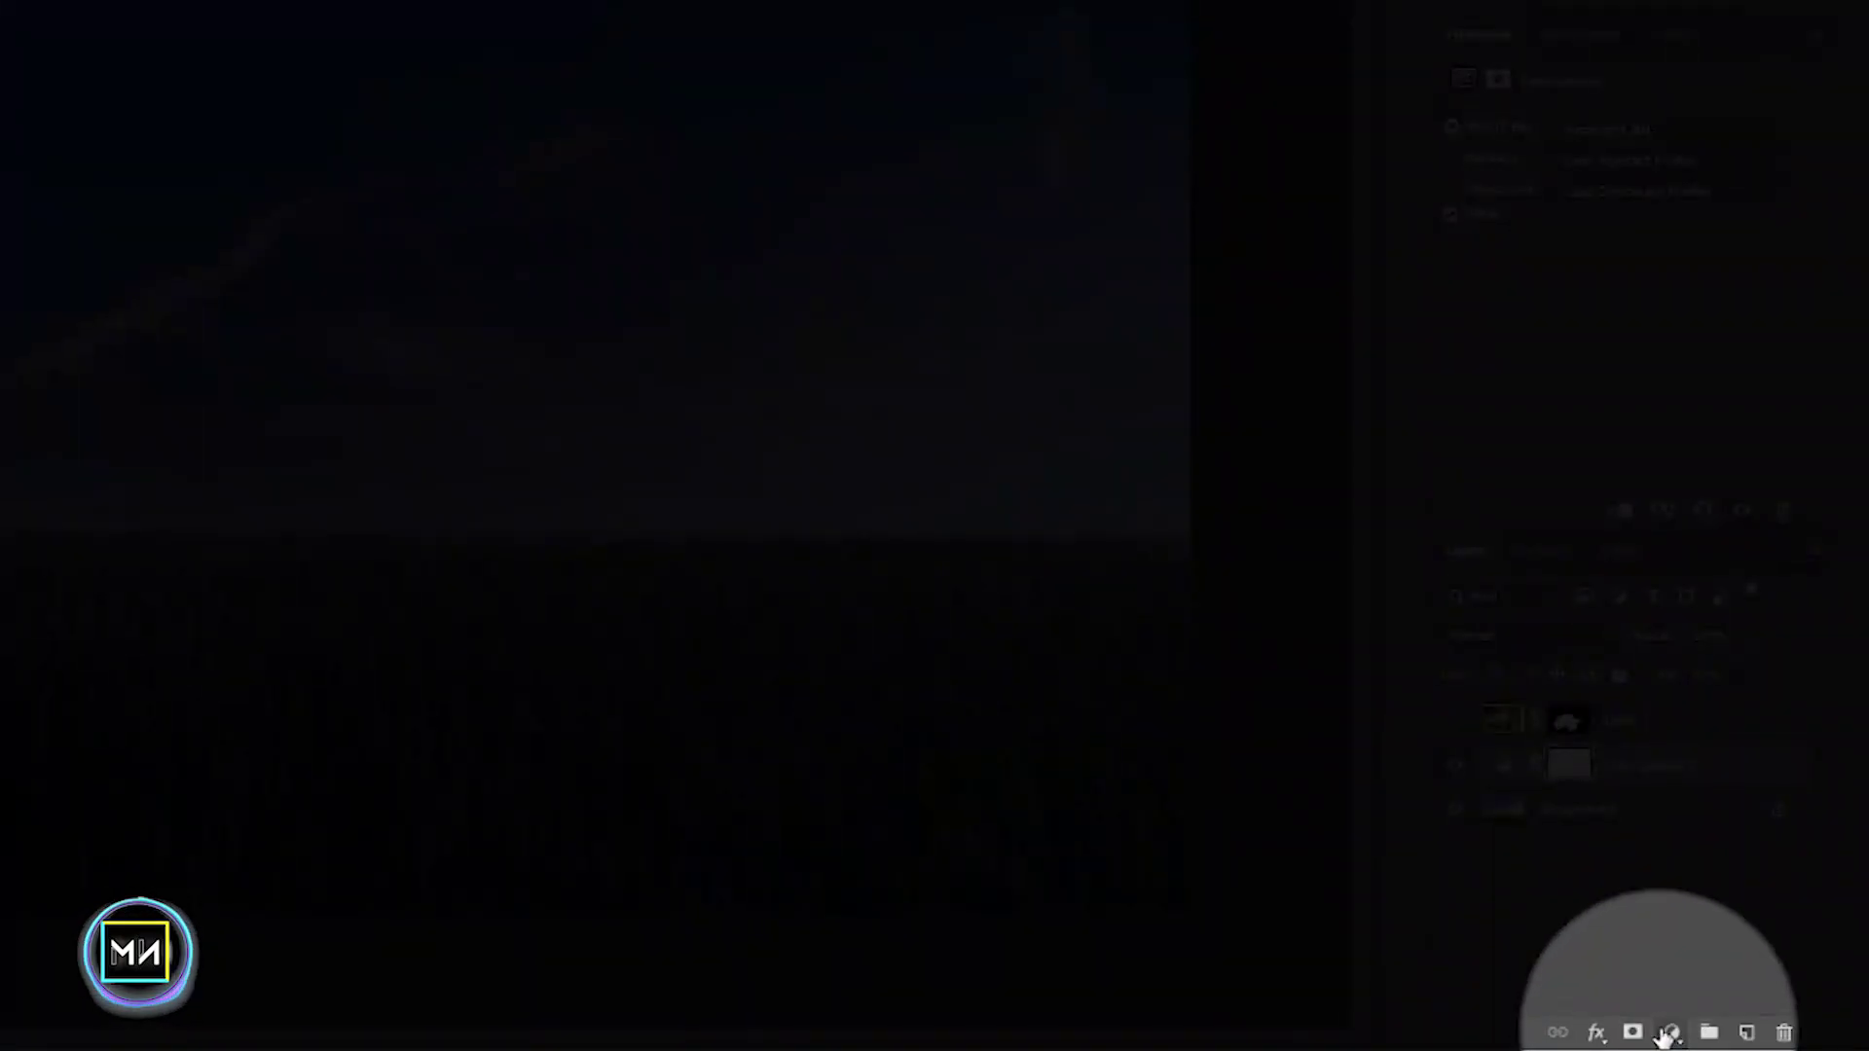
- Add a Color Balance adjustment with midtones +4, -28, -40
click(1672, 1031)
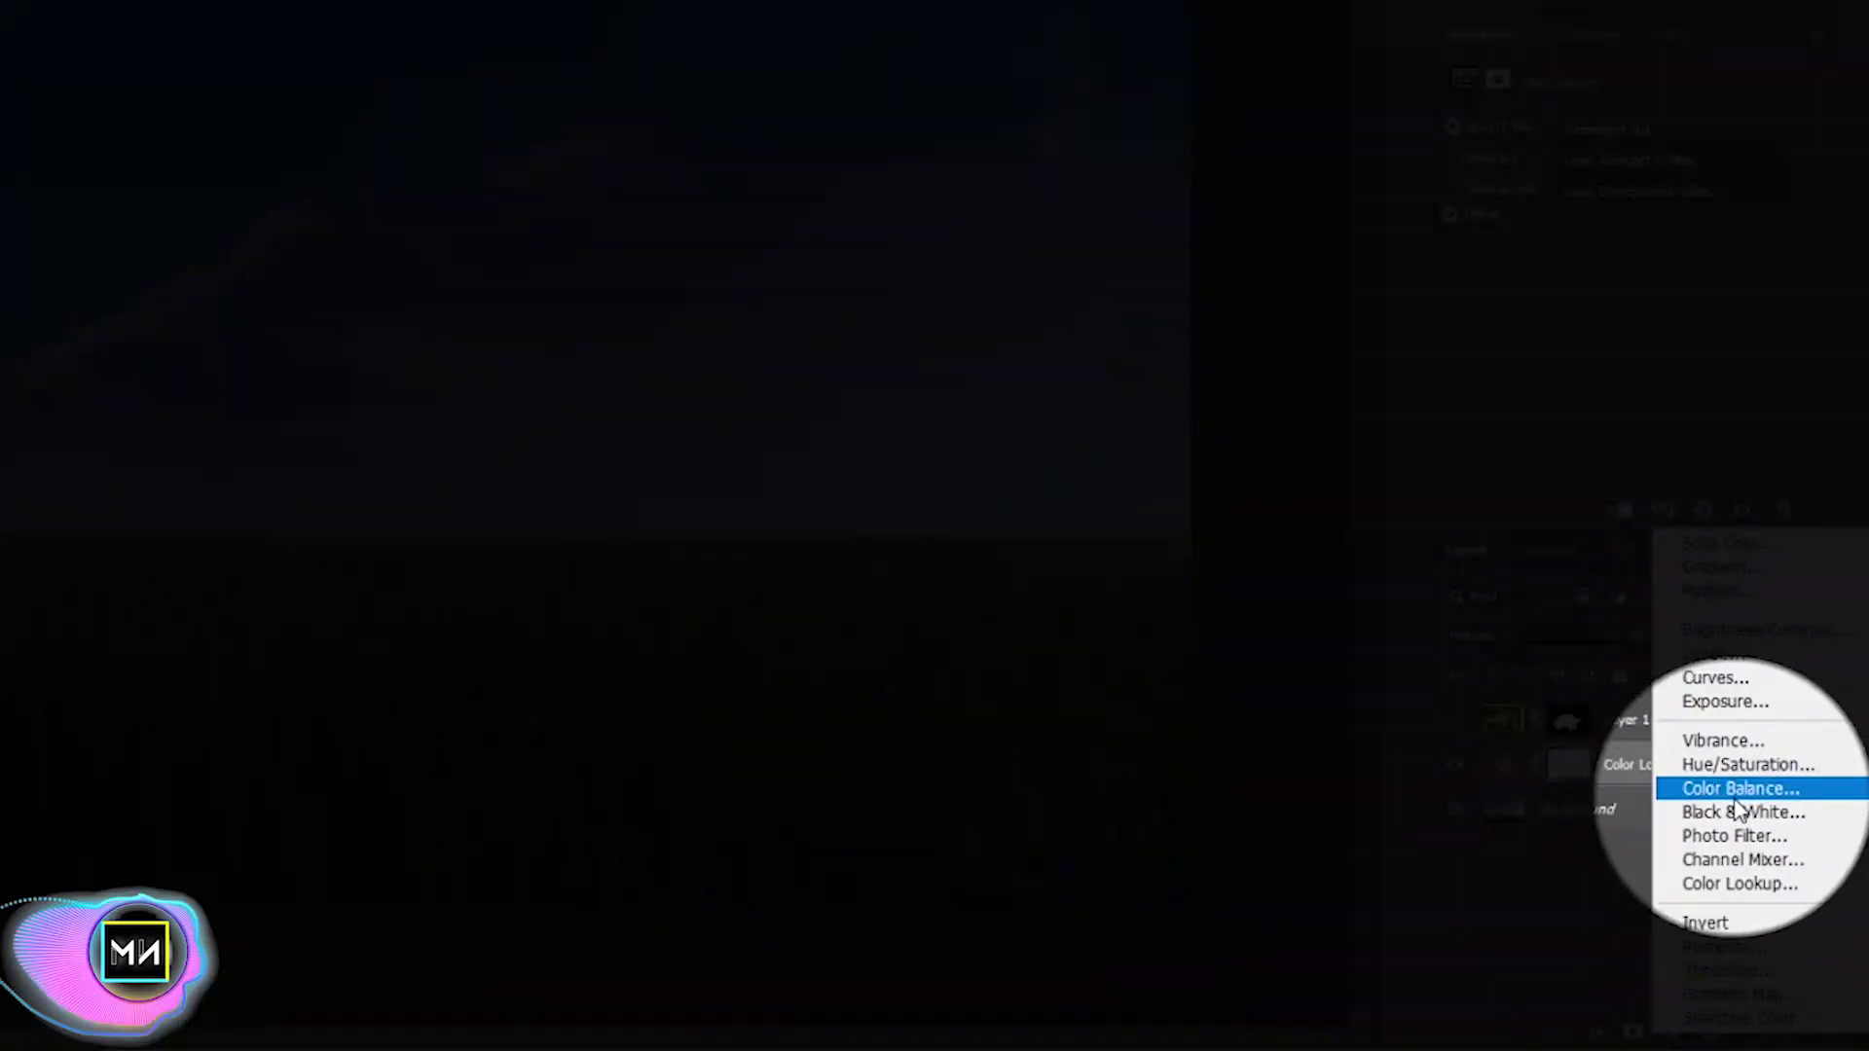
click(1738, 793)
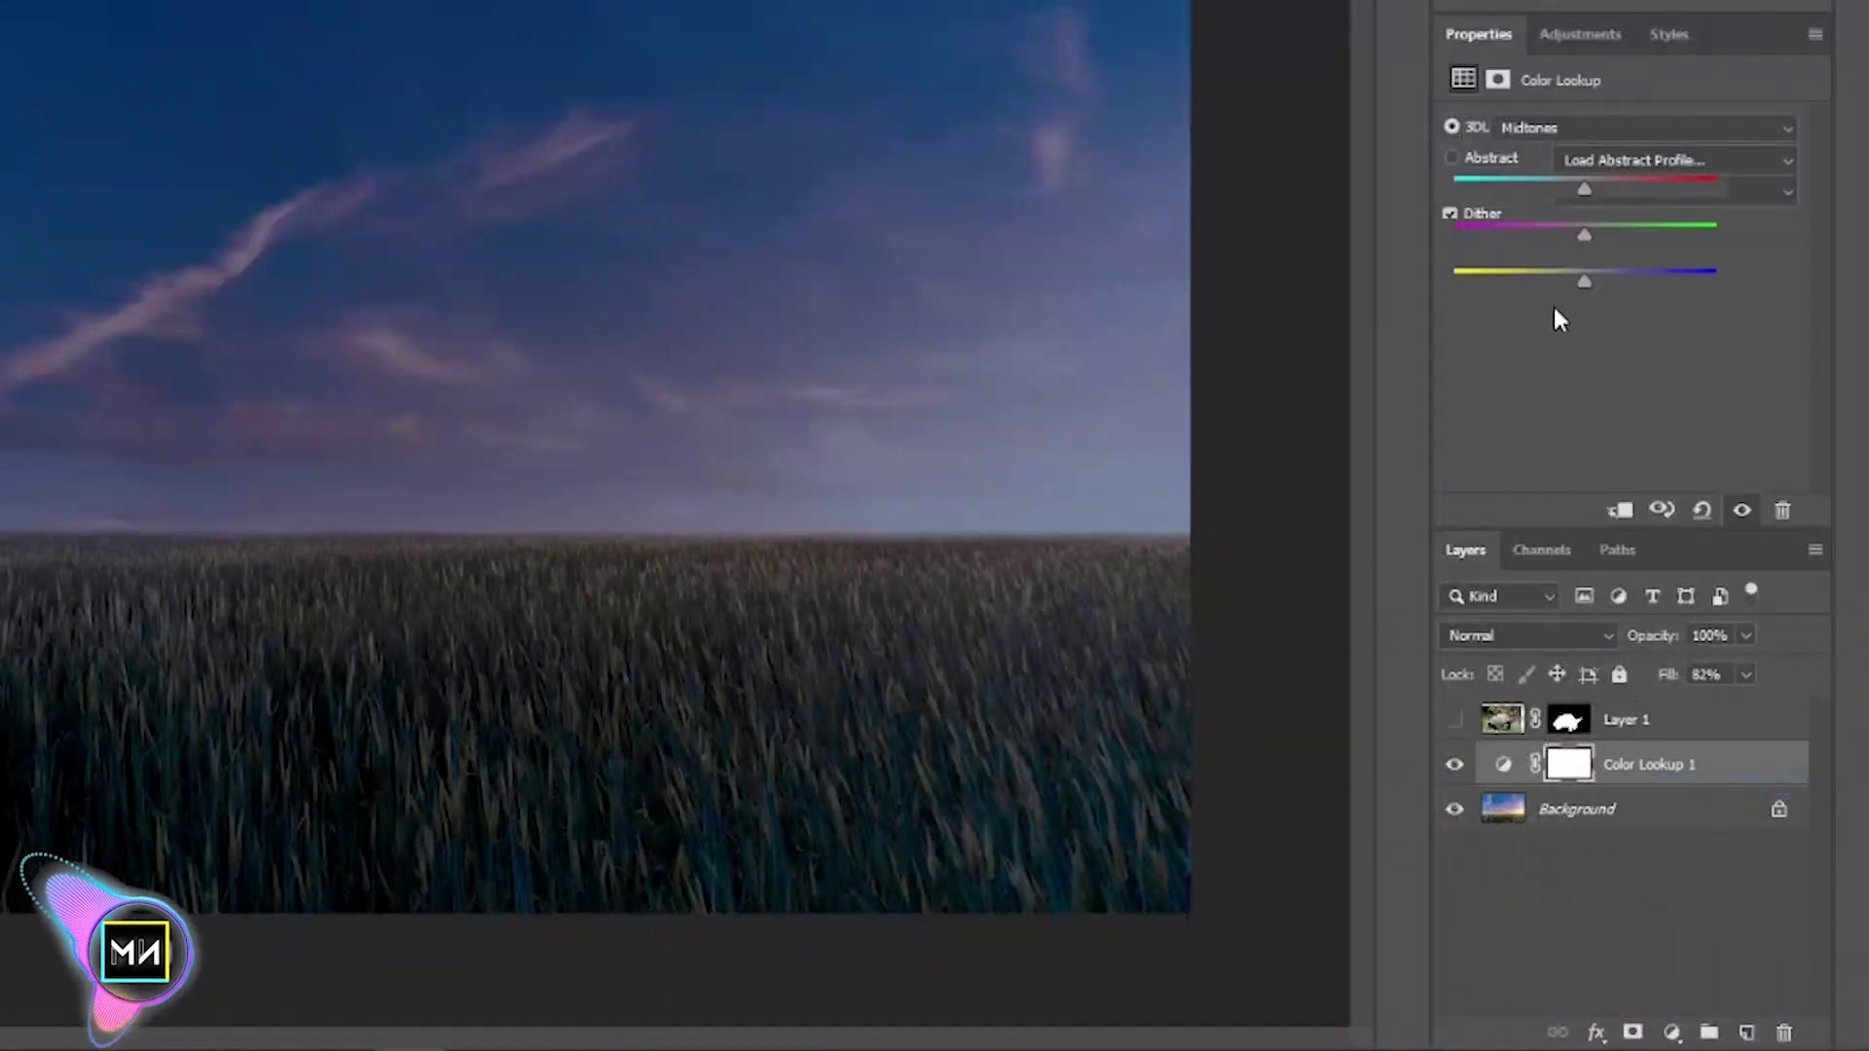
mouse_move(1579, 286)
mouse_down()
mouse_move(1532, 286)
mouse_move(1645, 237)
mouse_move(1544, 237)
mouse_move(1606, 190)
mouse_move(1589, 190)
mouse_up()
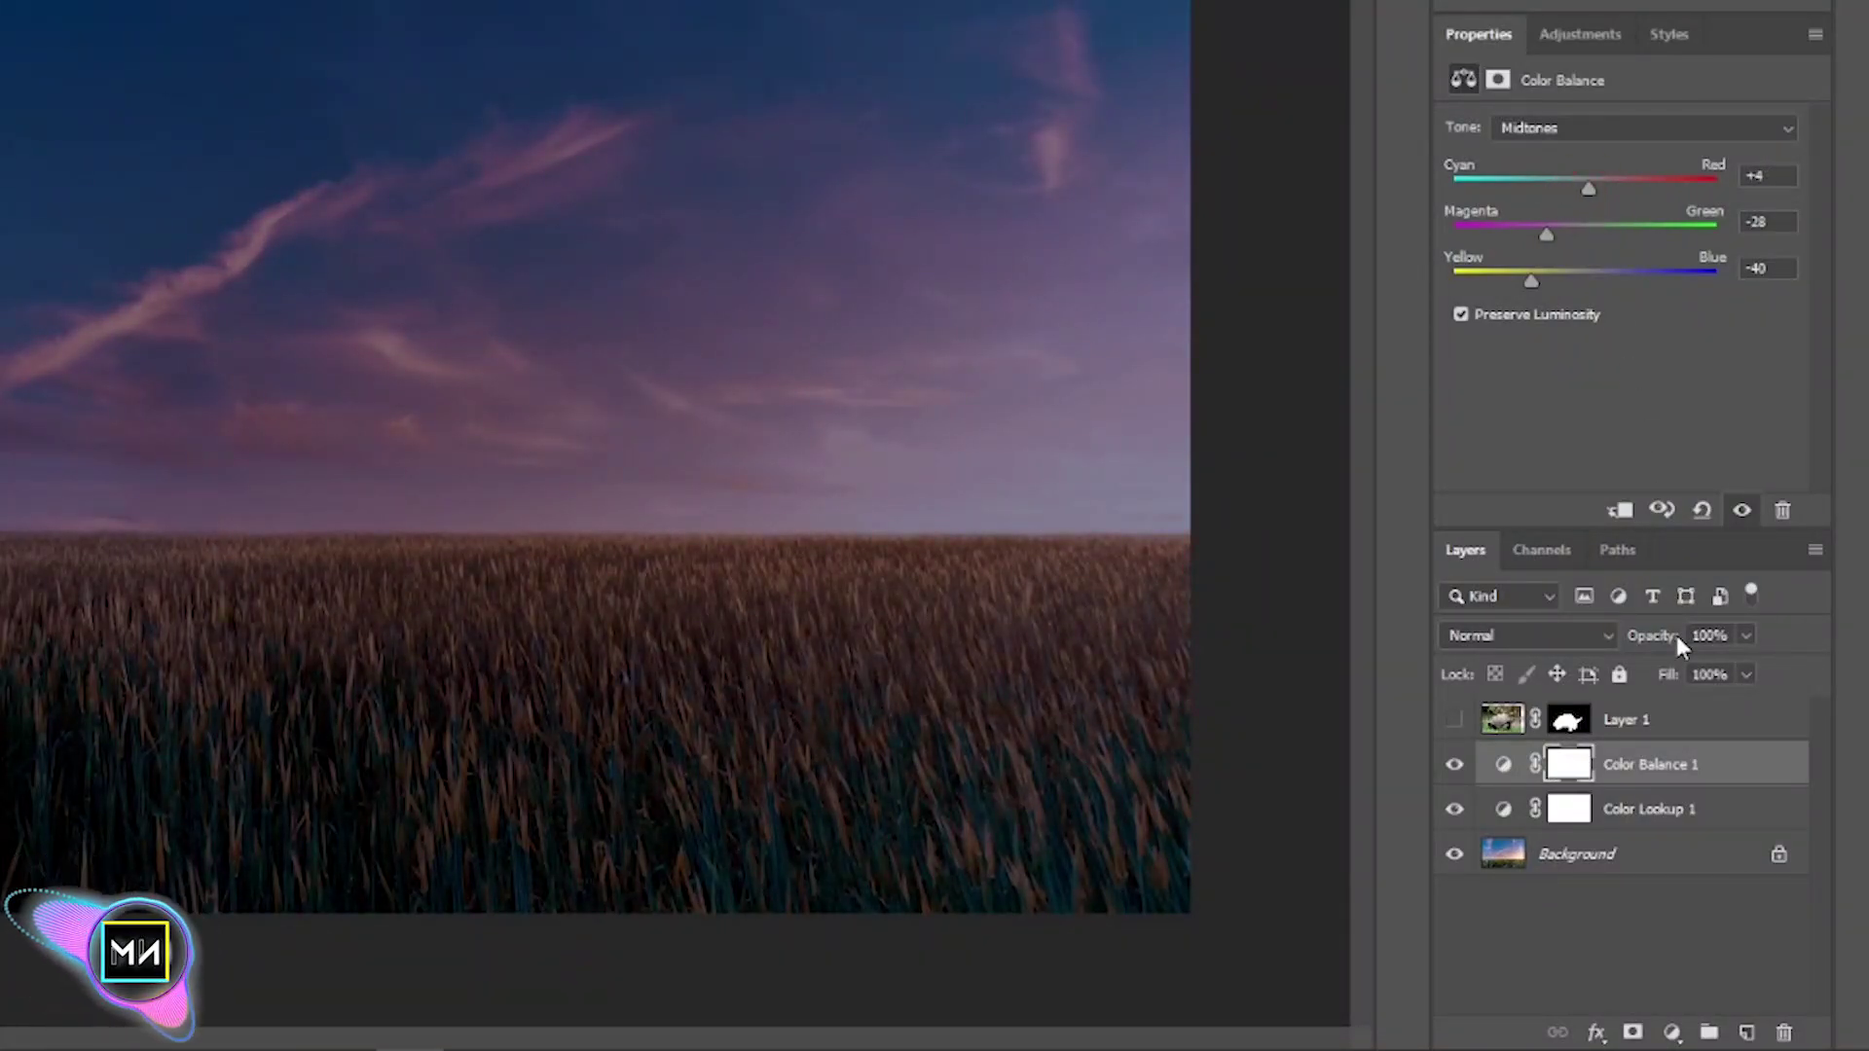
- Show the tortoise layer again and move it further right
click(1640, 725)
click(1455, 719)
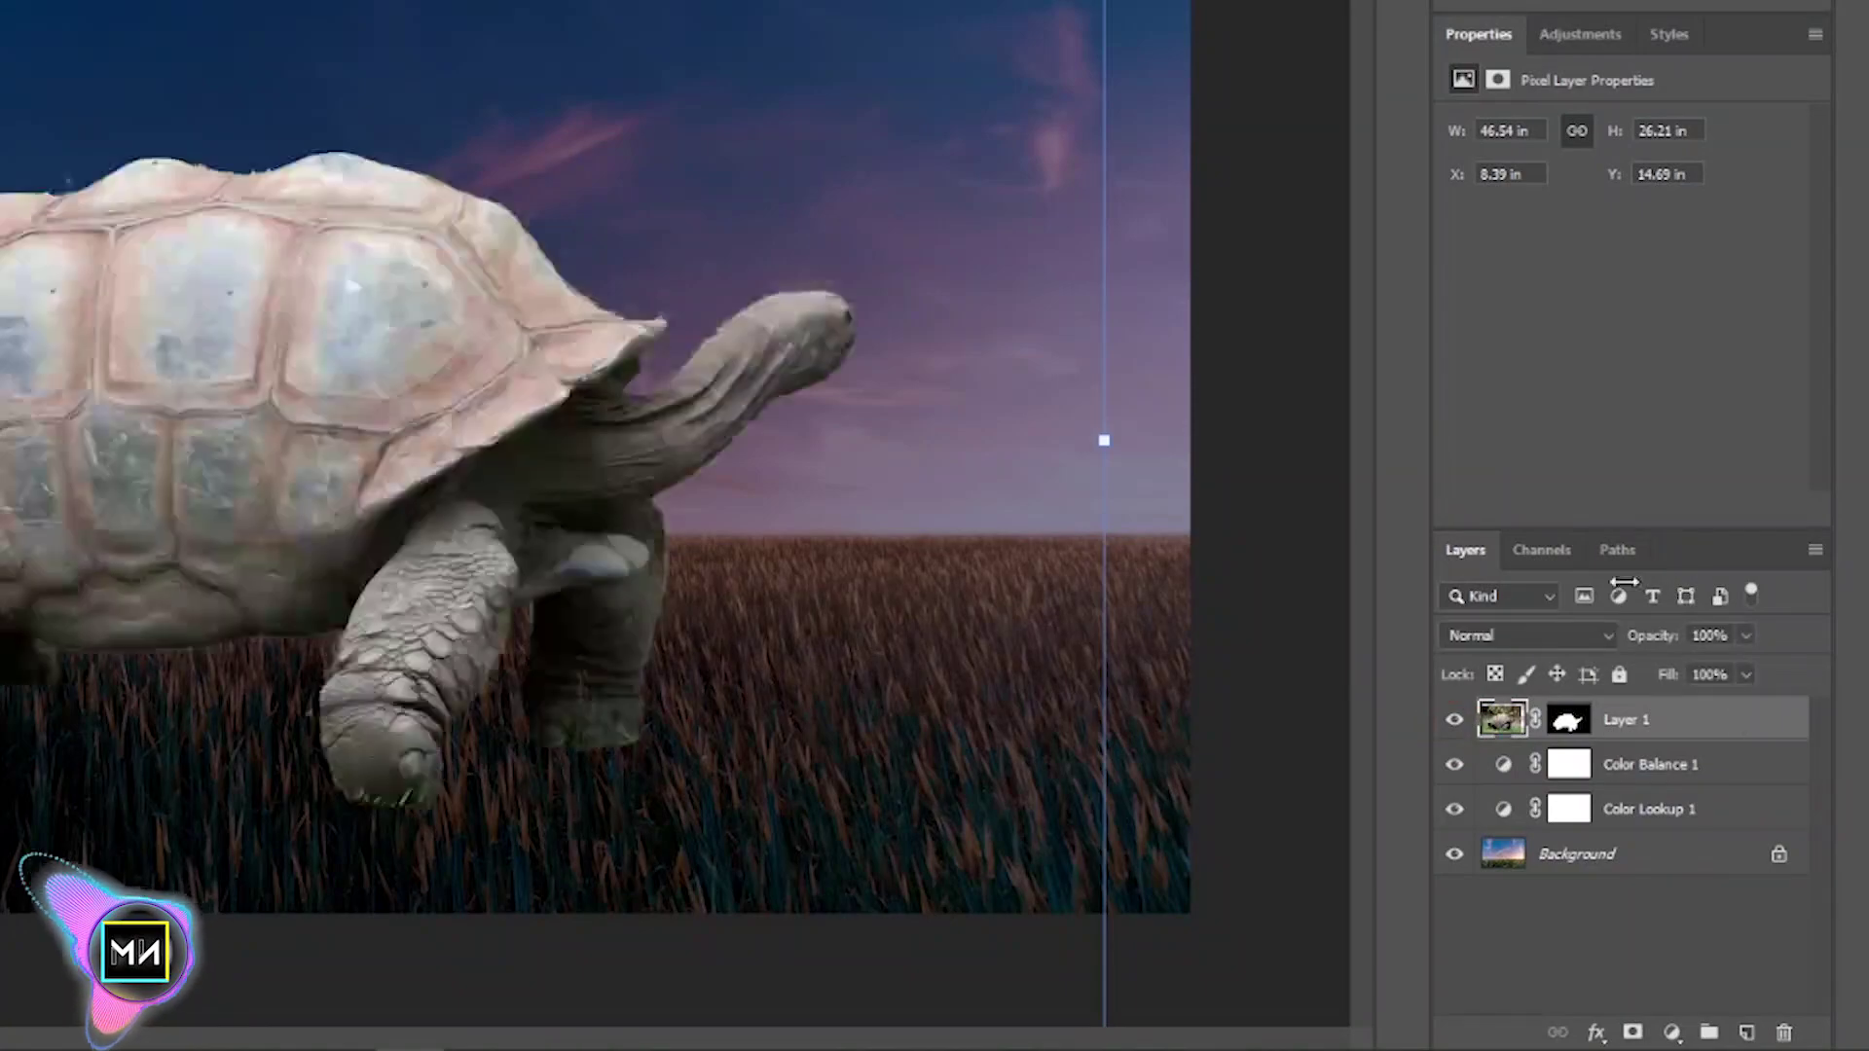
drag(765, 616, 847, 605)
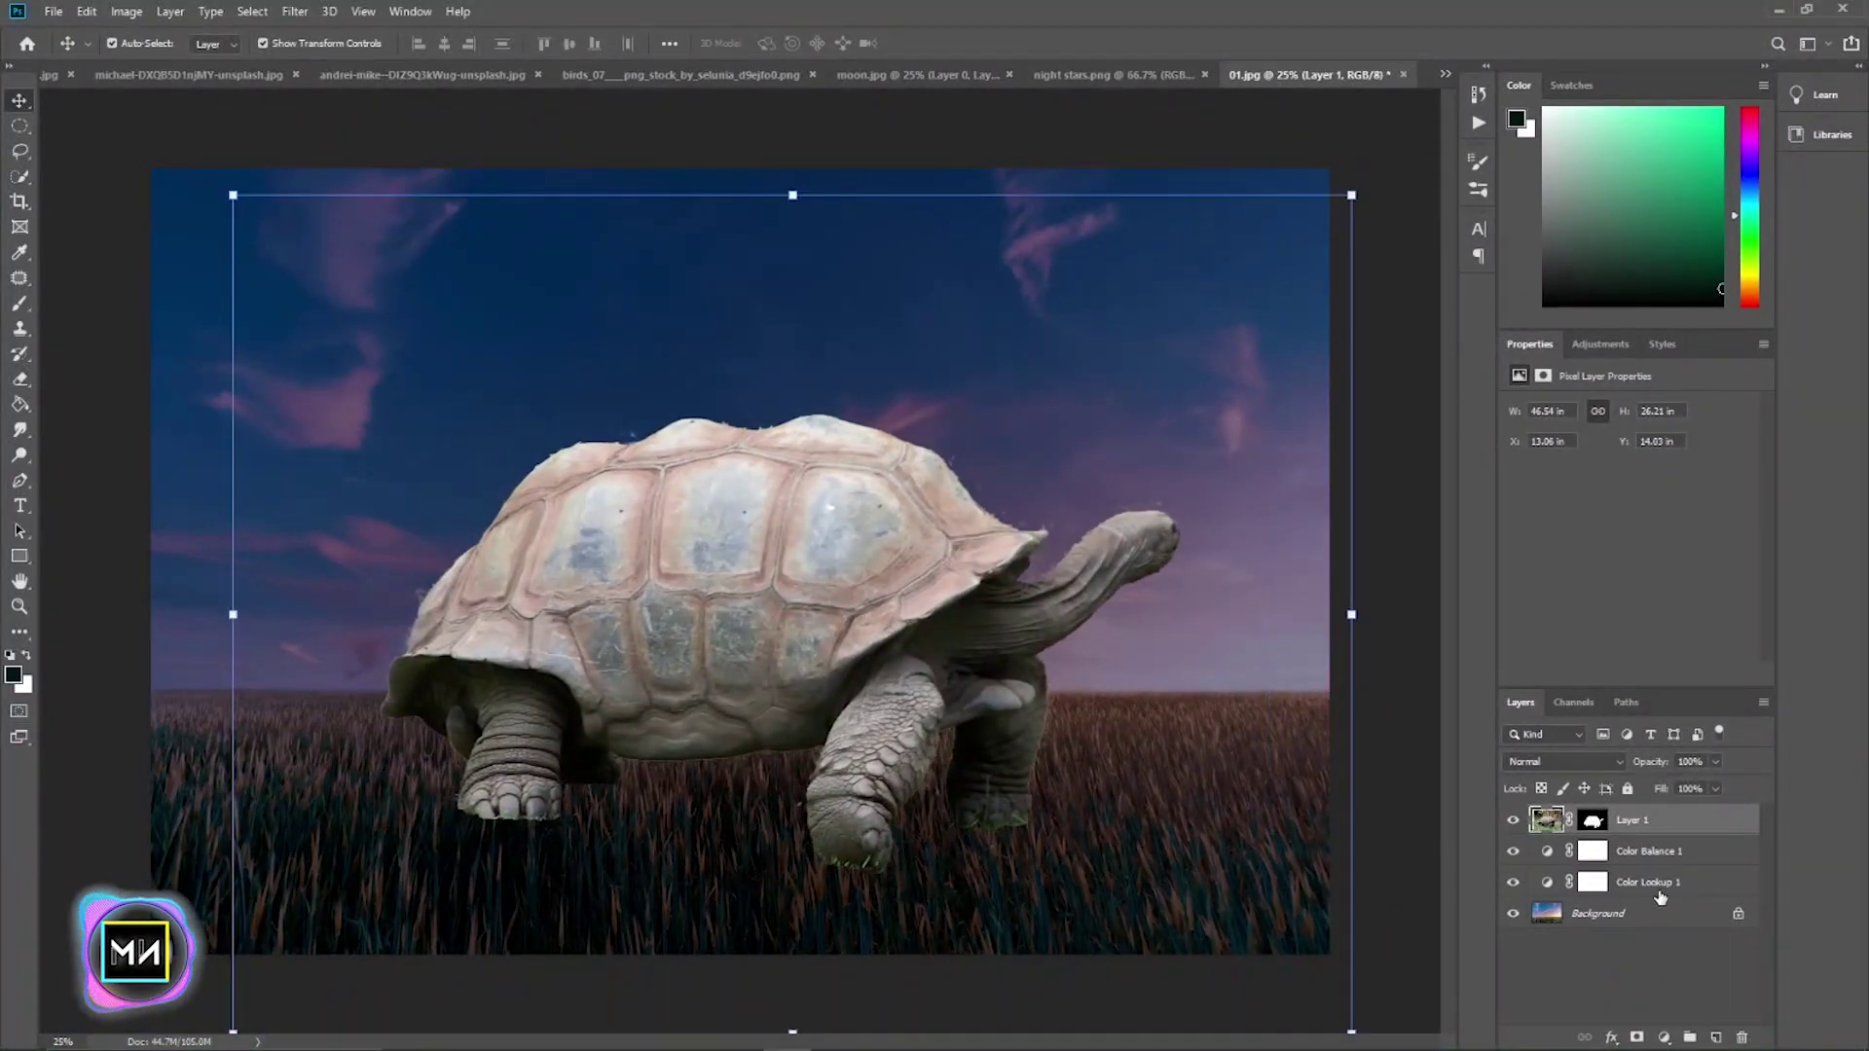
- Merge the Color Balance and Color Lookup layers into the background
click(1637, 854)
shift+click(1713, 882)
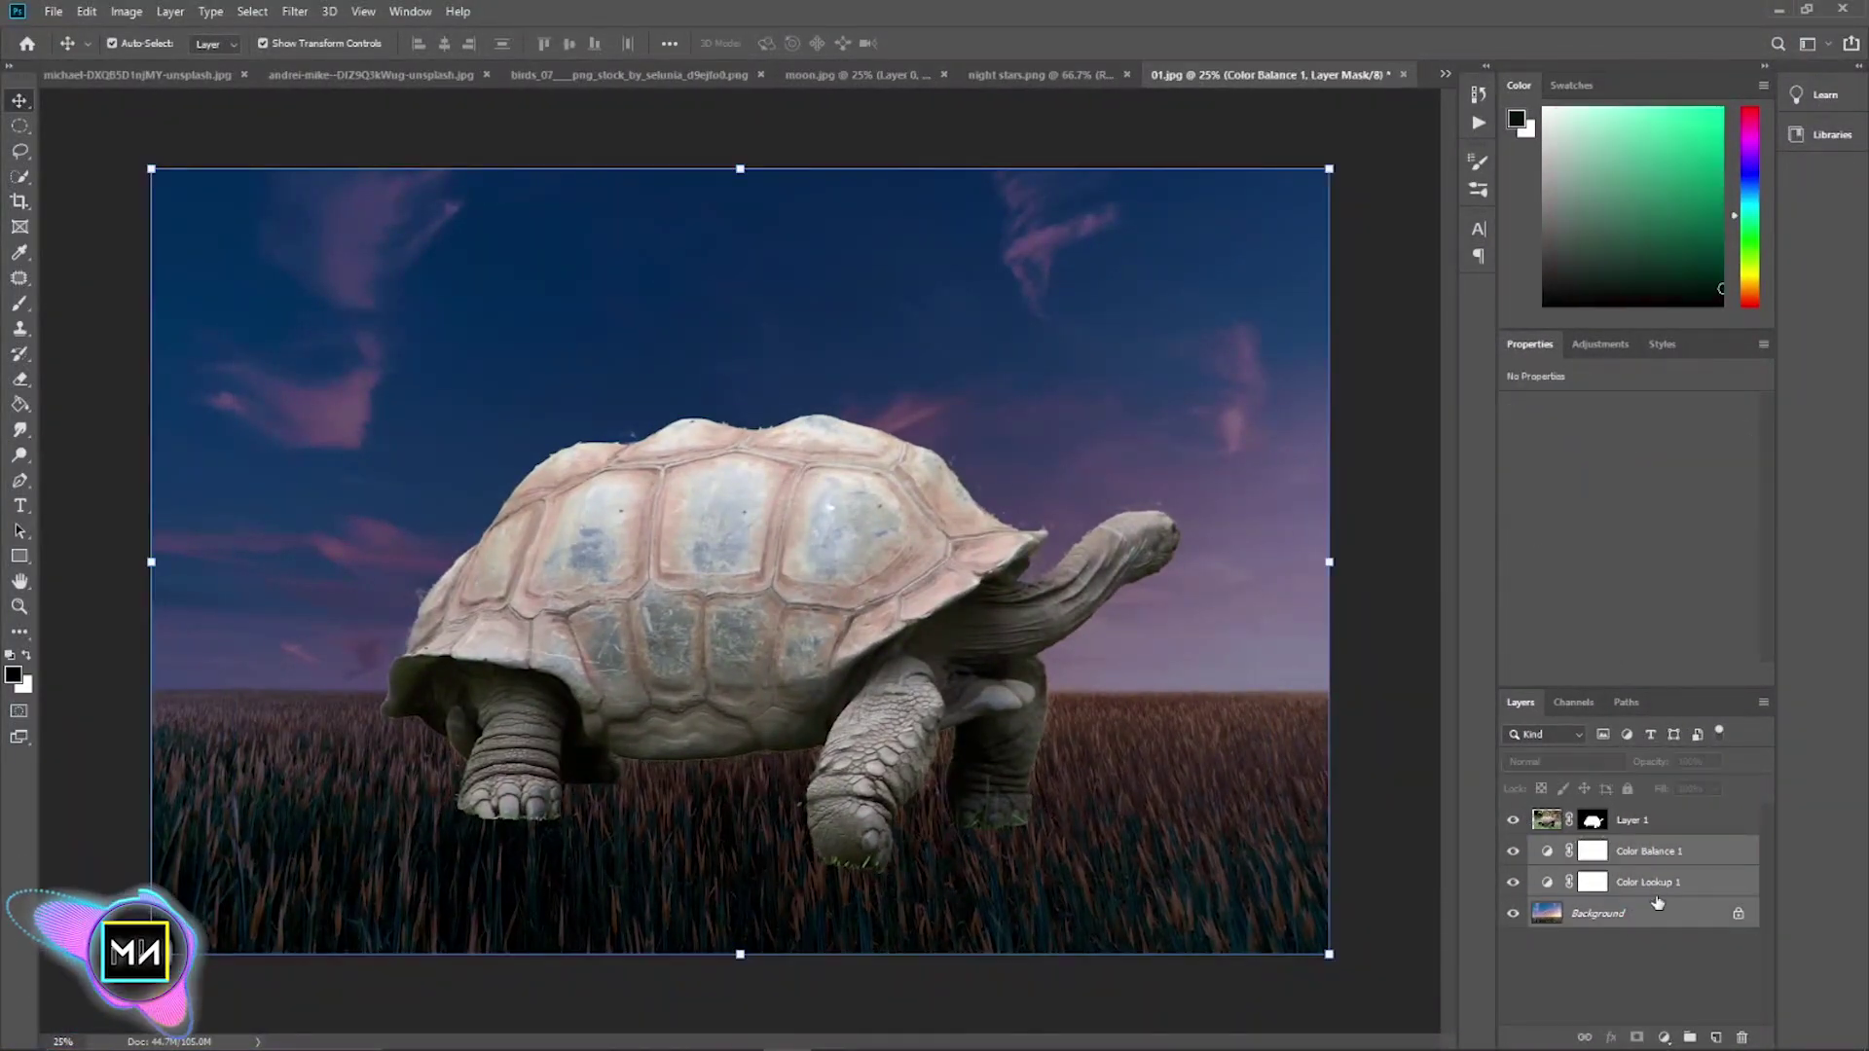
right_click(1734, 880)
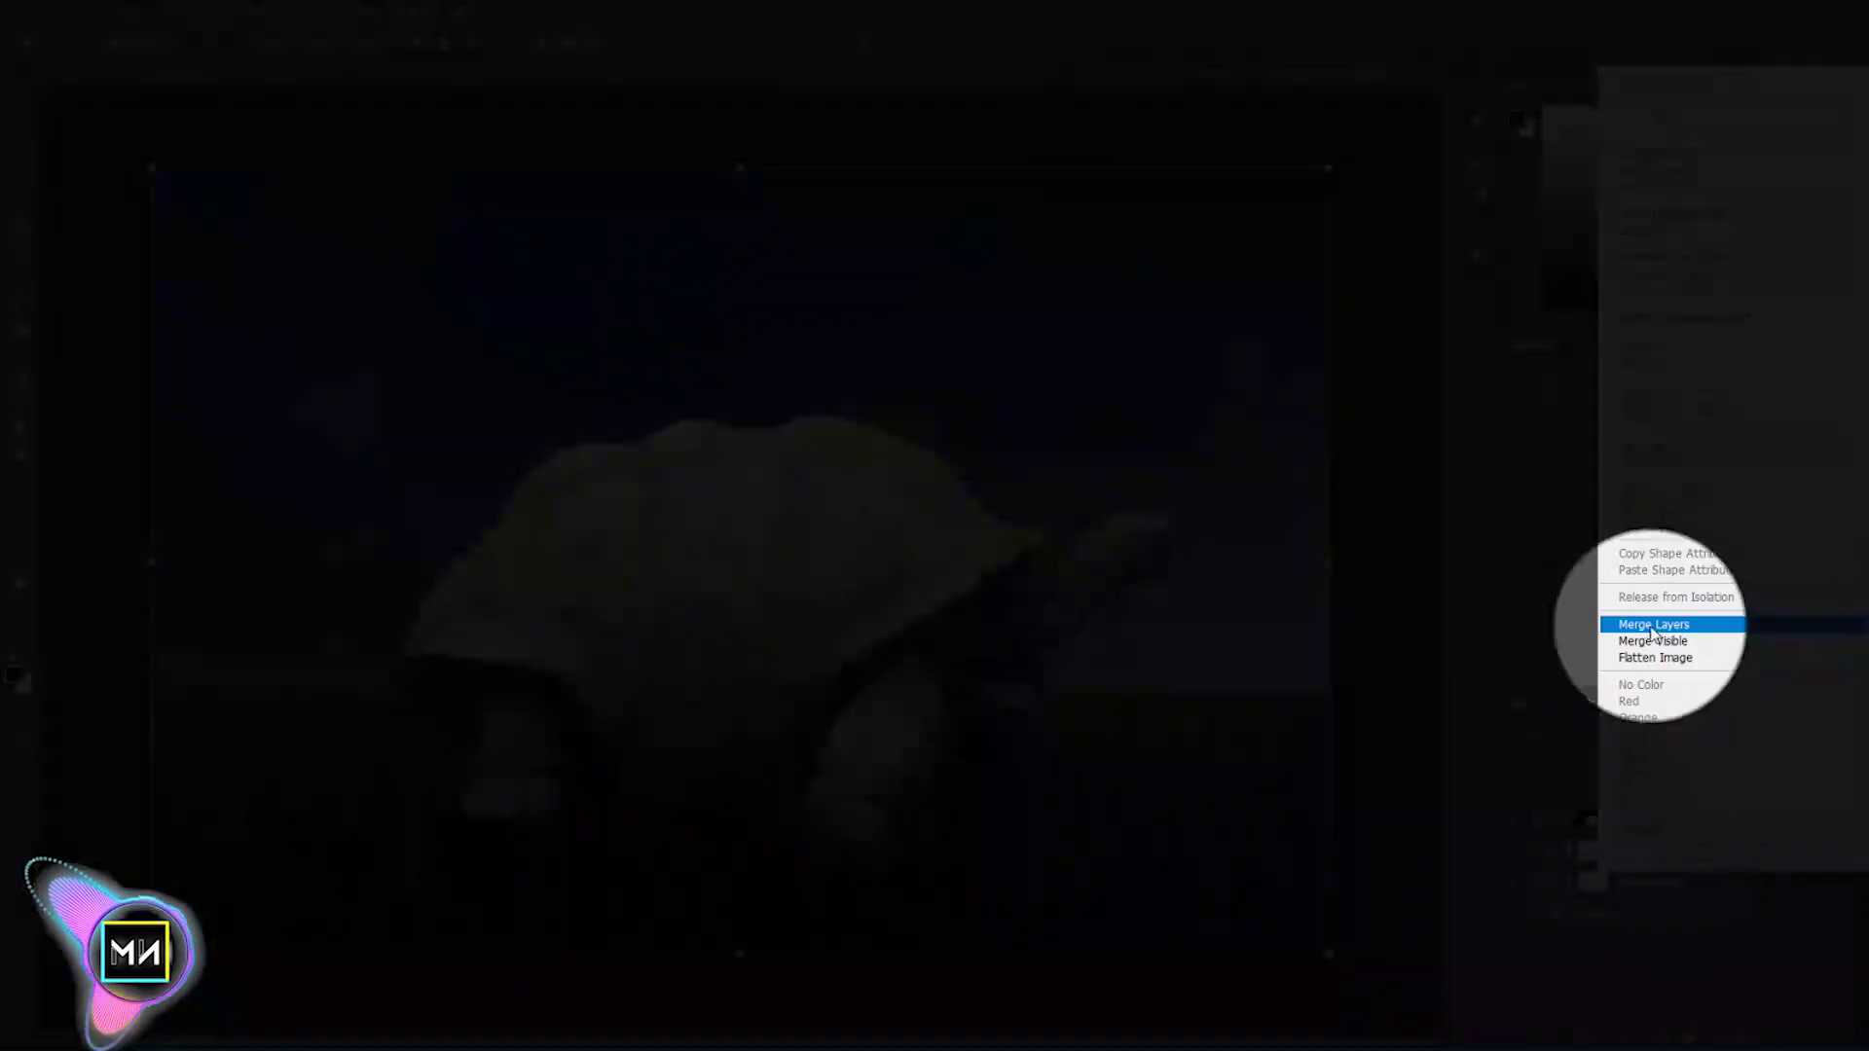
click(1670, 624)
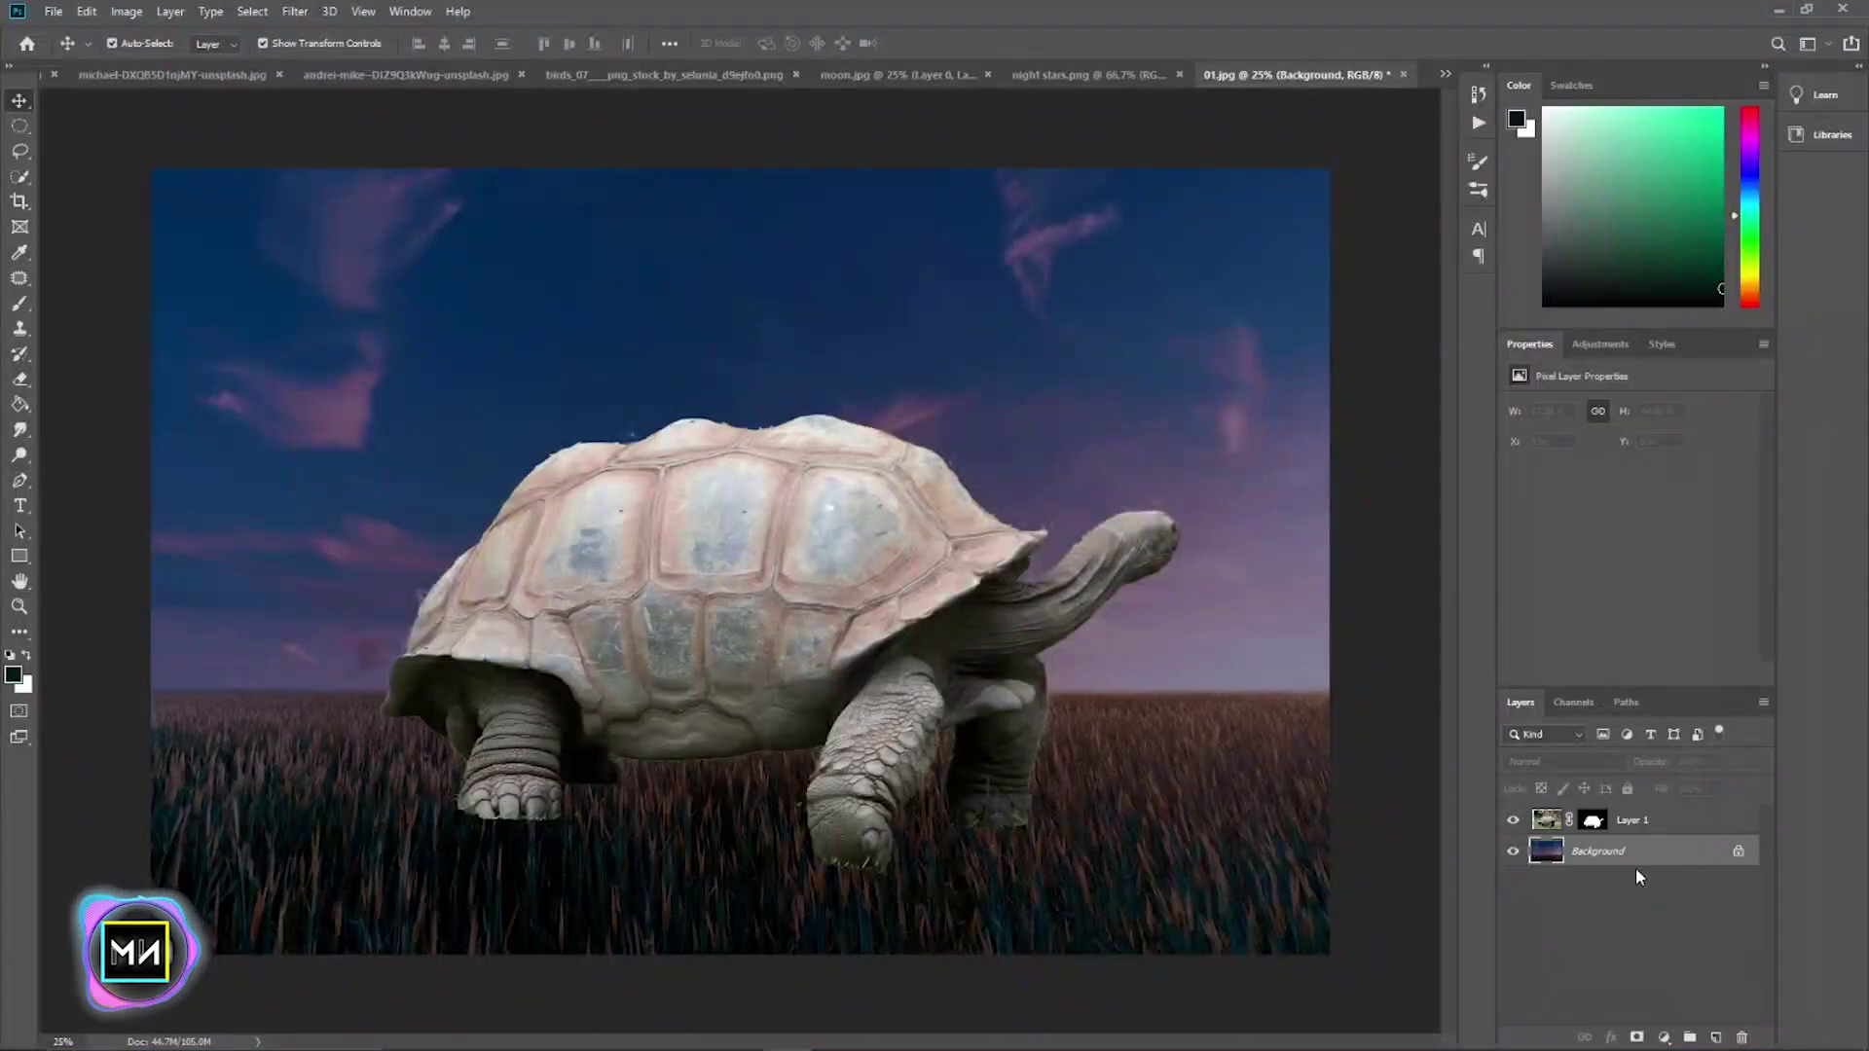
- Duplicate the background above the tortoise, lower its fill to 86% and add a layer mask
click(1620, 853)
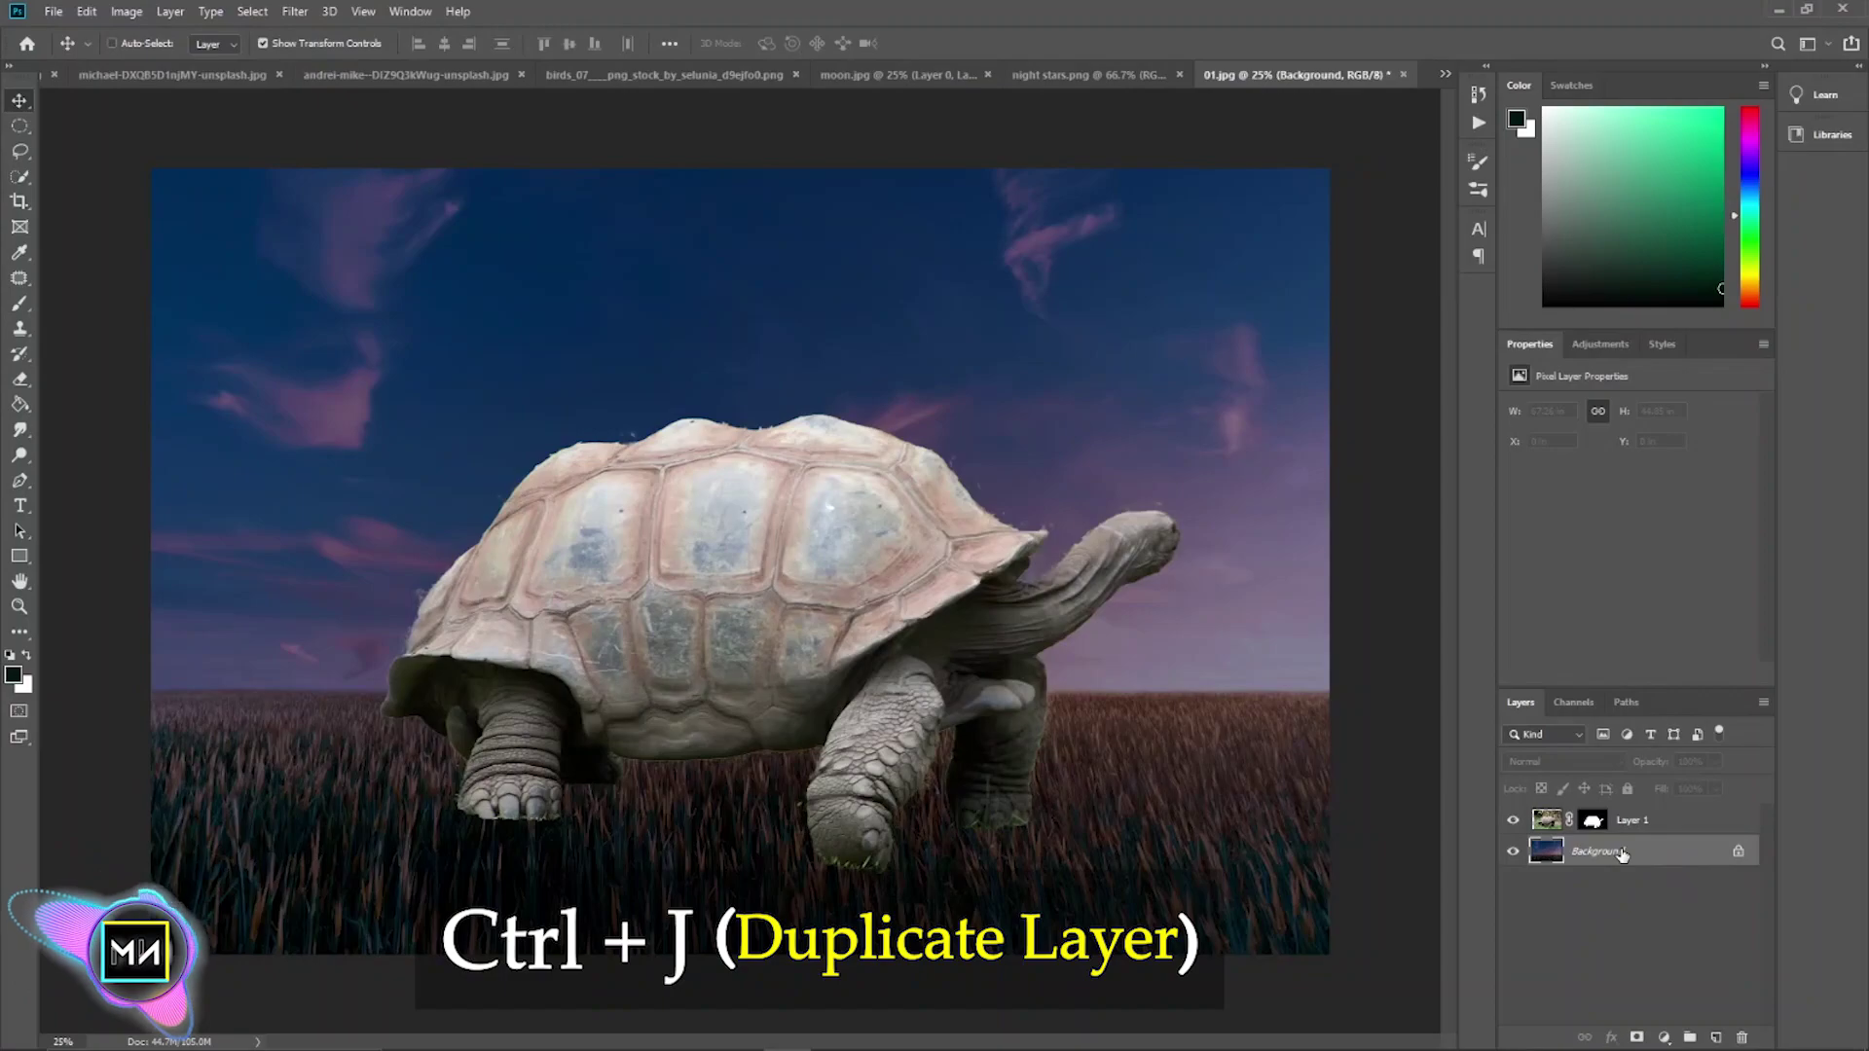
key(ctrl+j)
drag(1622, 853, 1595, 835)
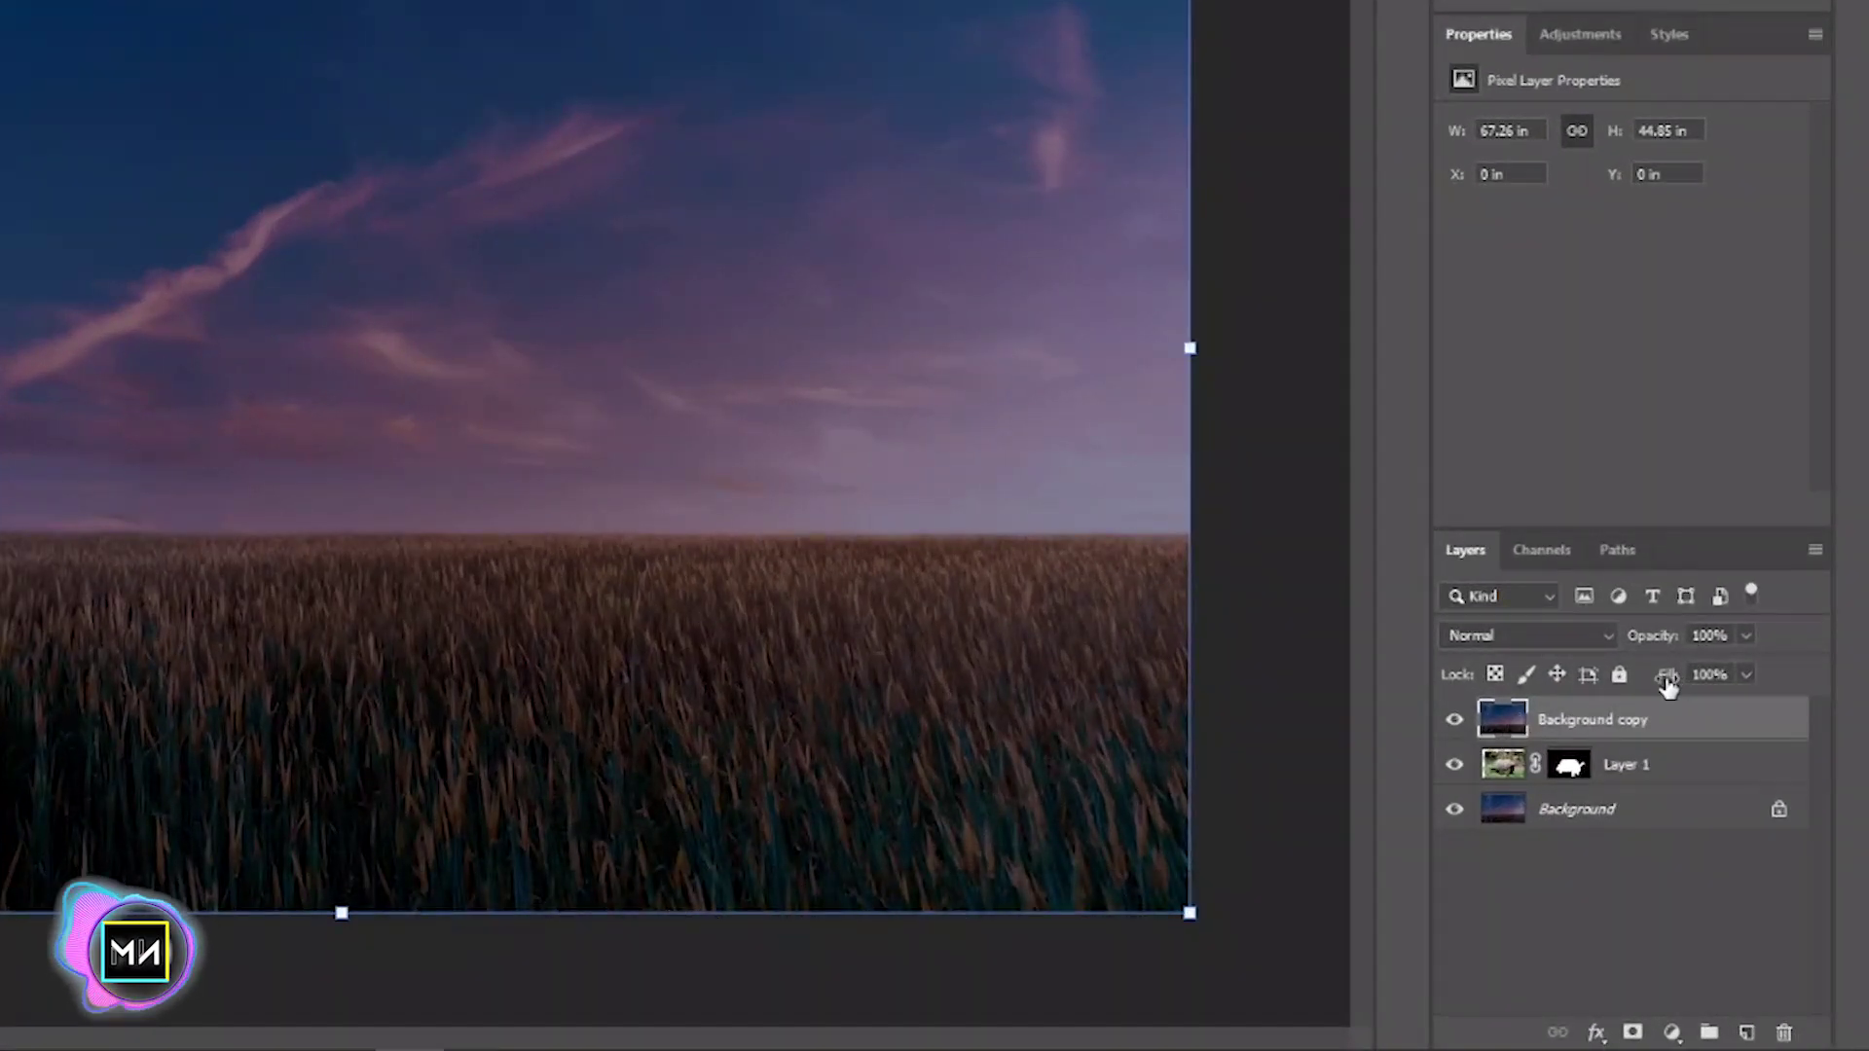
drag(1668, 686, 1652, 689)
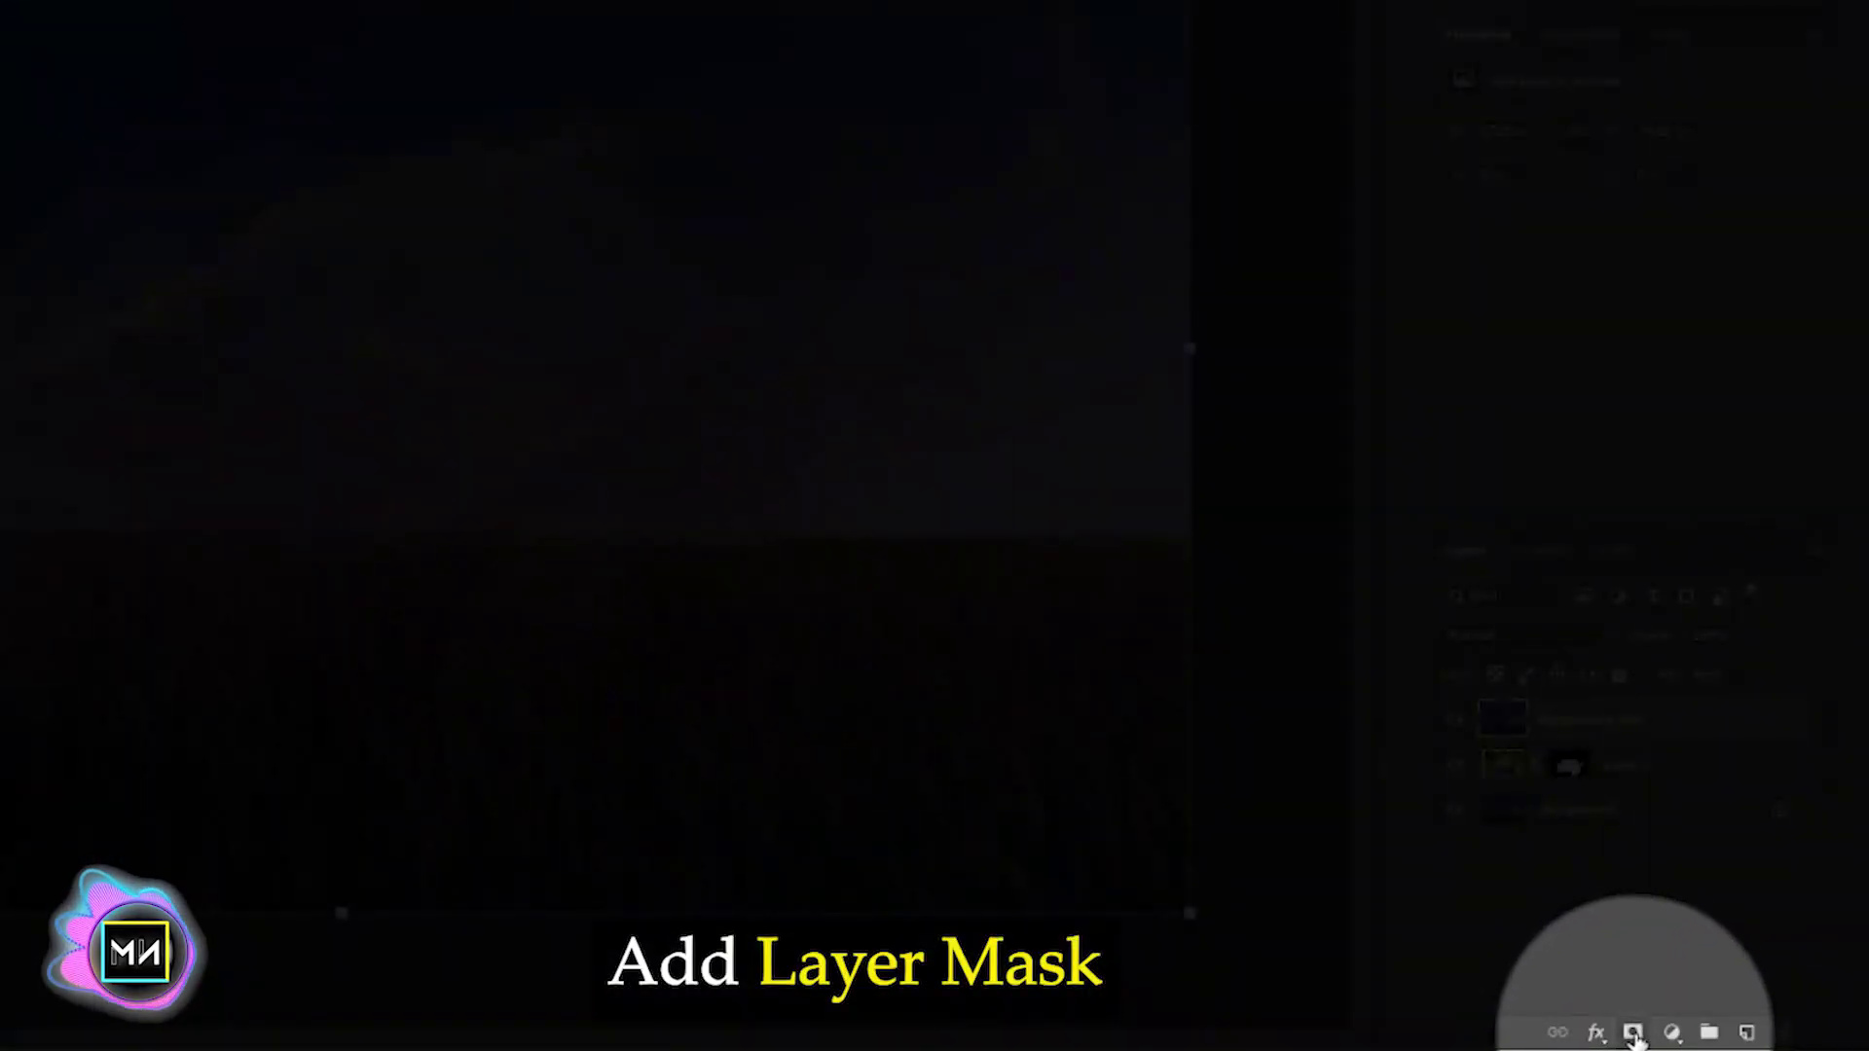
click(1633, 1032)
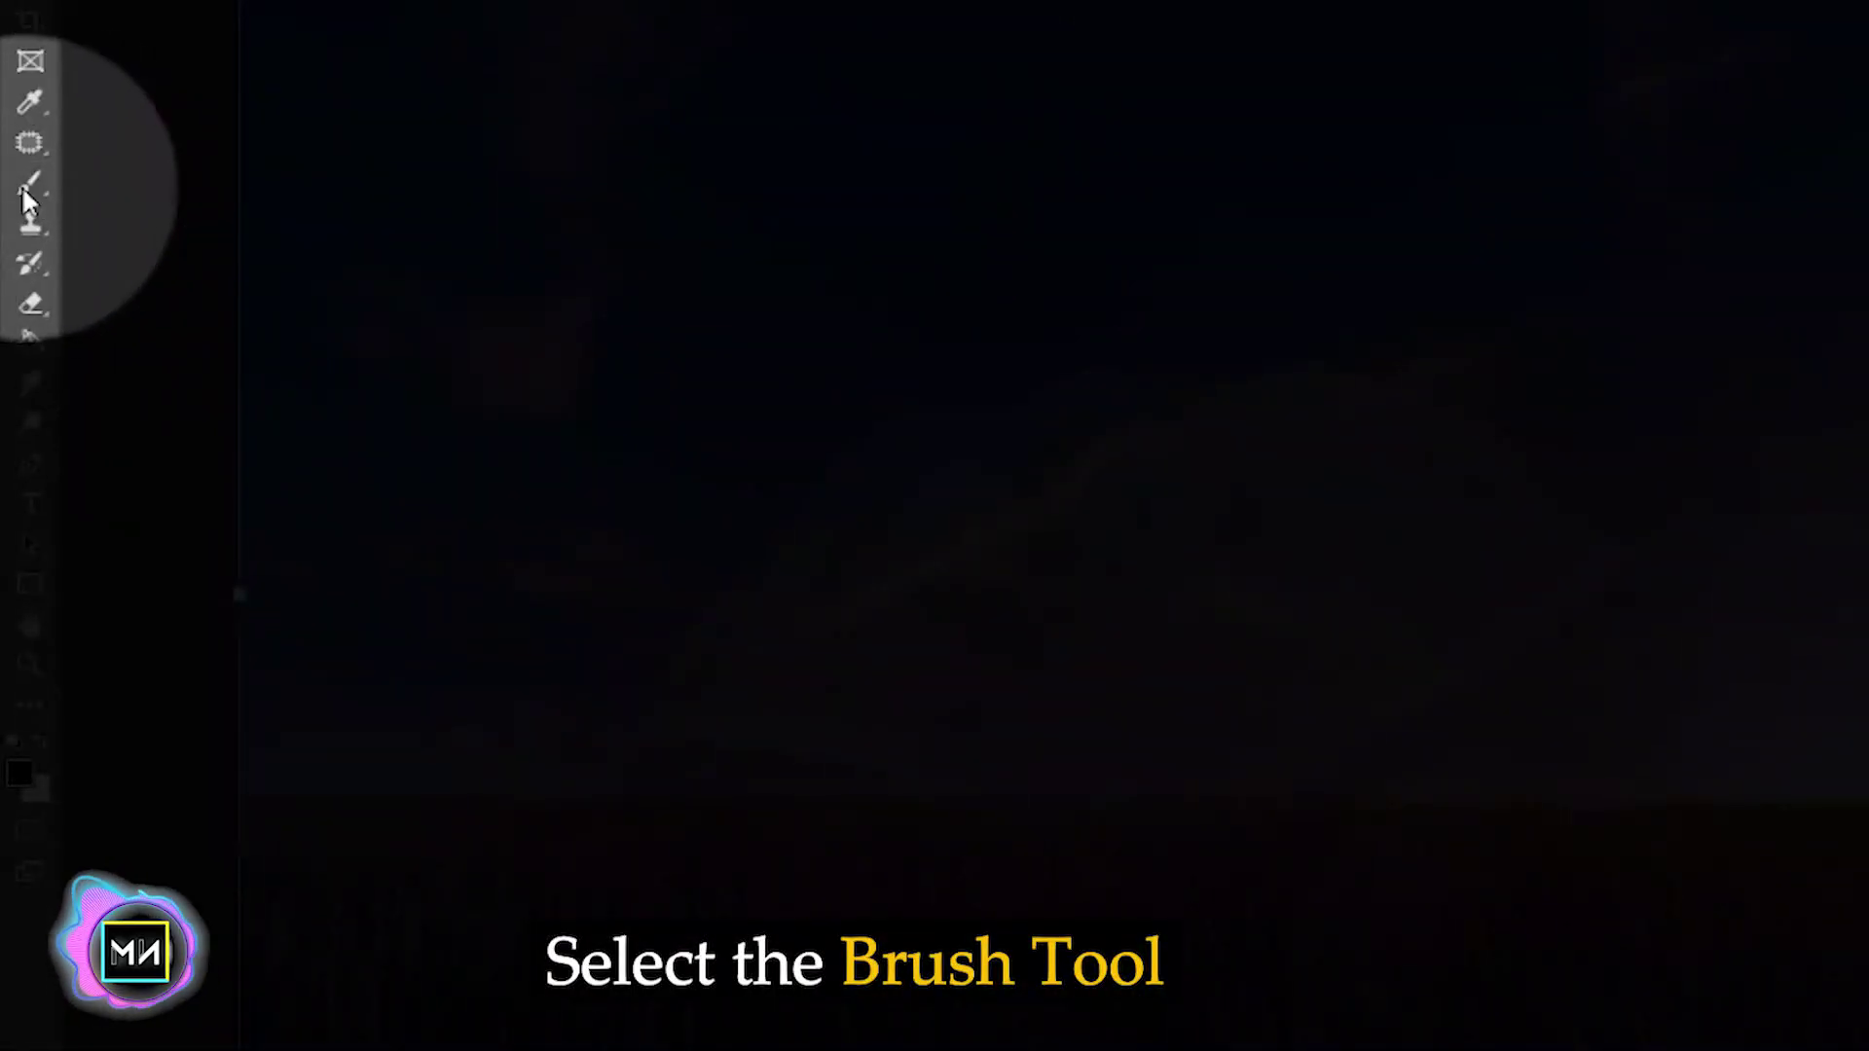
- Paint the background copy's mask with a large brush to reveal the tortoise shell, body and front leg
click(25, 193)
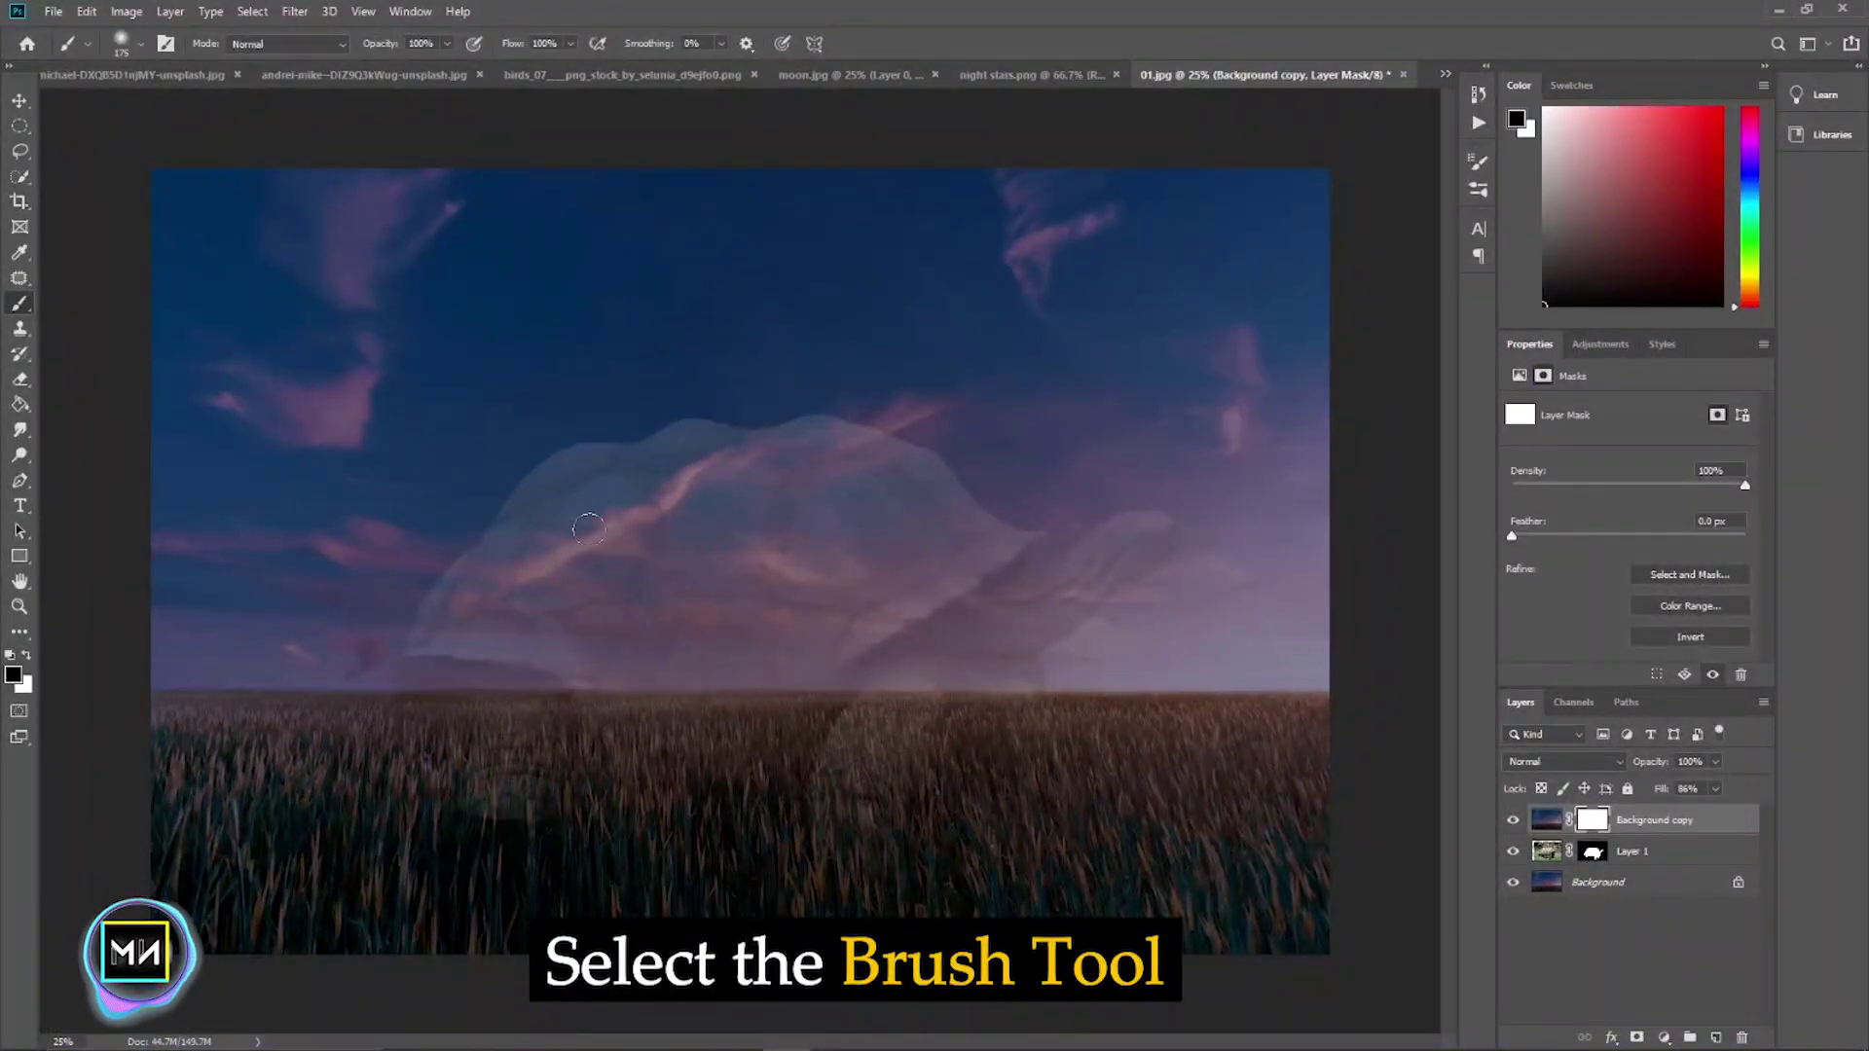
drag(540, 455, 900, 428)
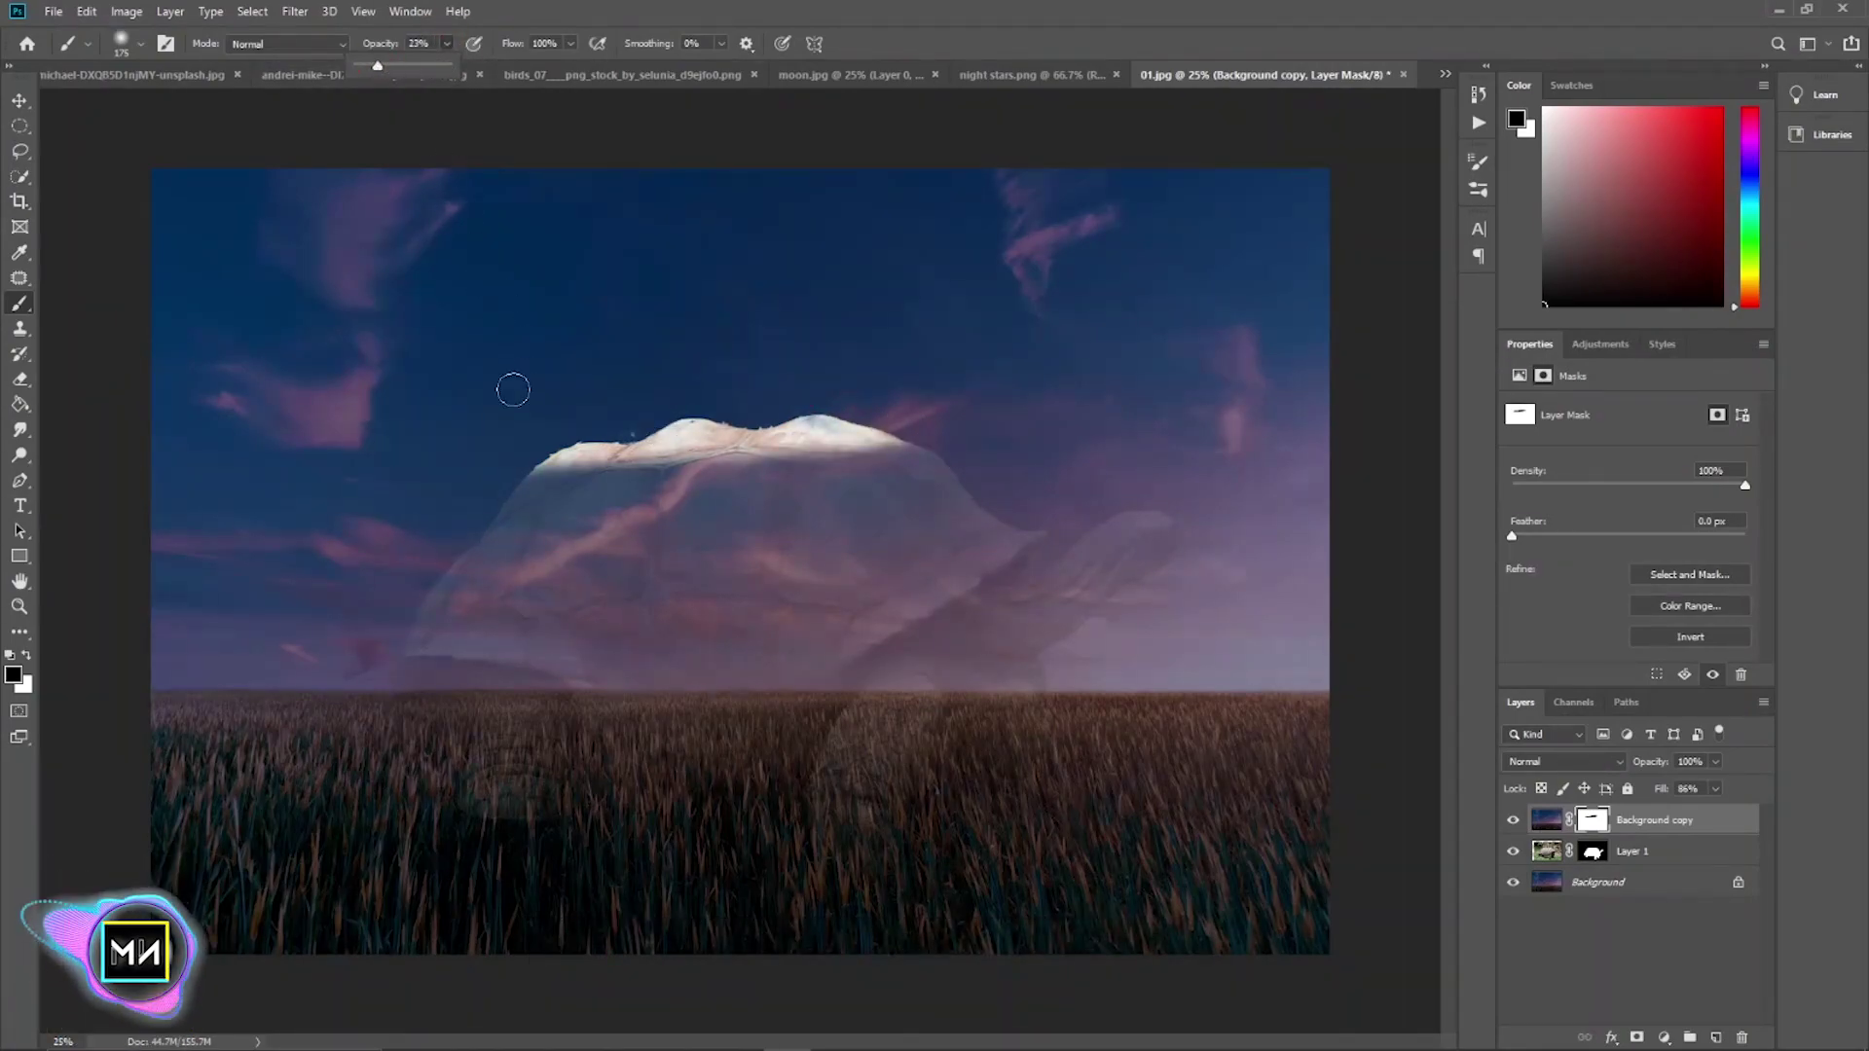
key(f)
key(f)
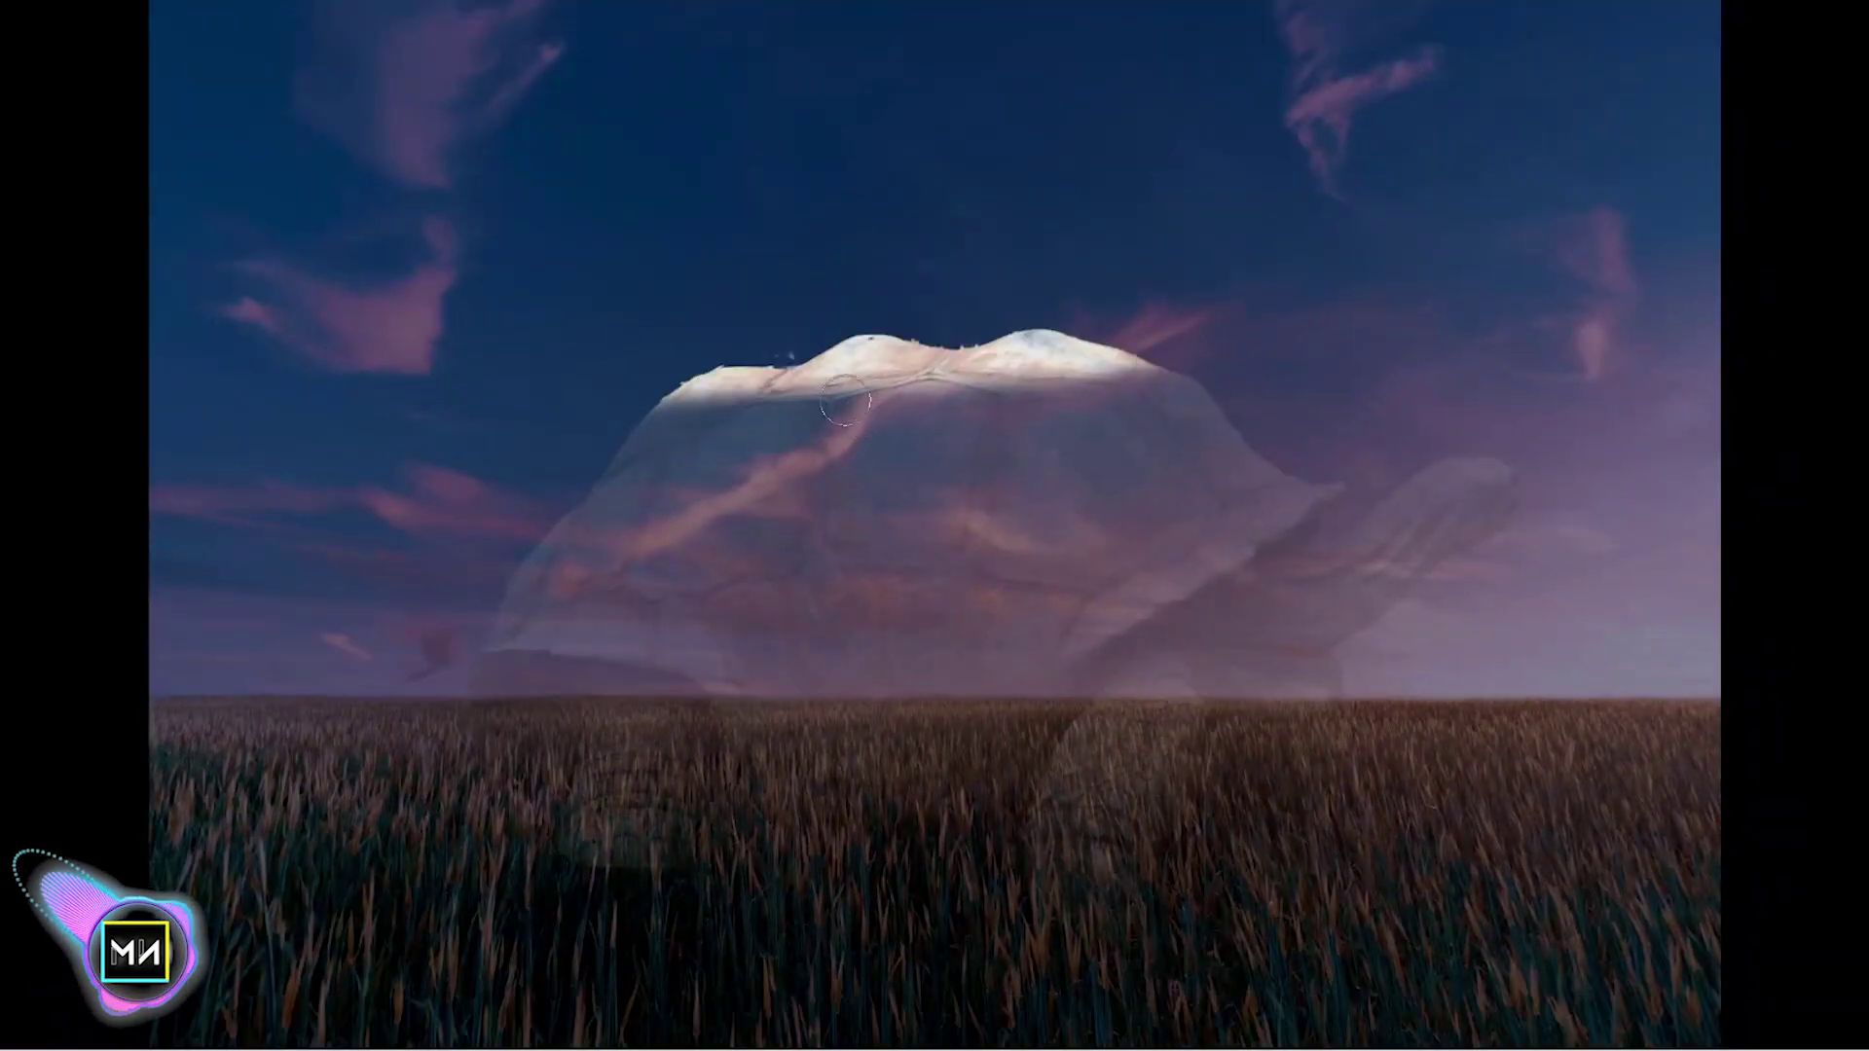
key(bracketright)
key(bracketright)
key(bracketright)
drag(751, 312, 1605, 469)
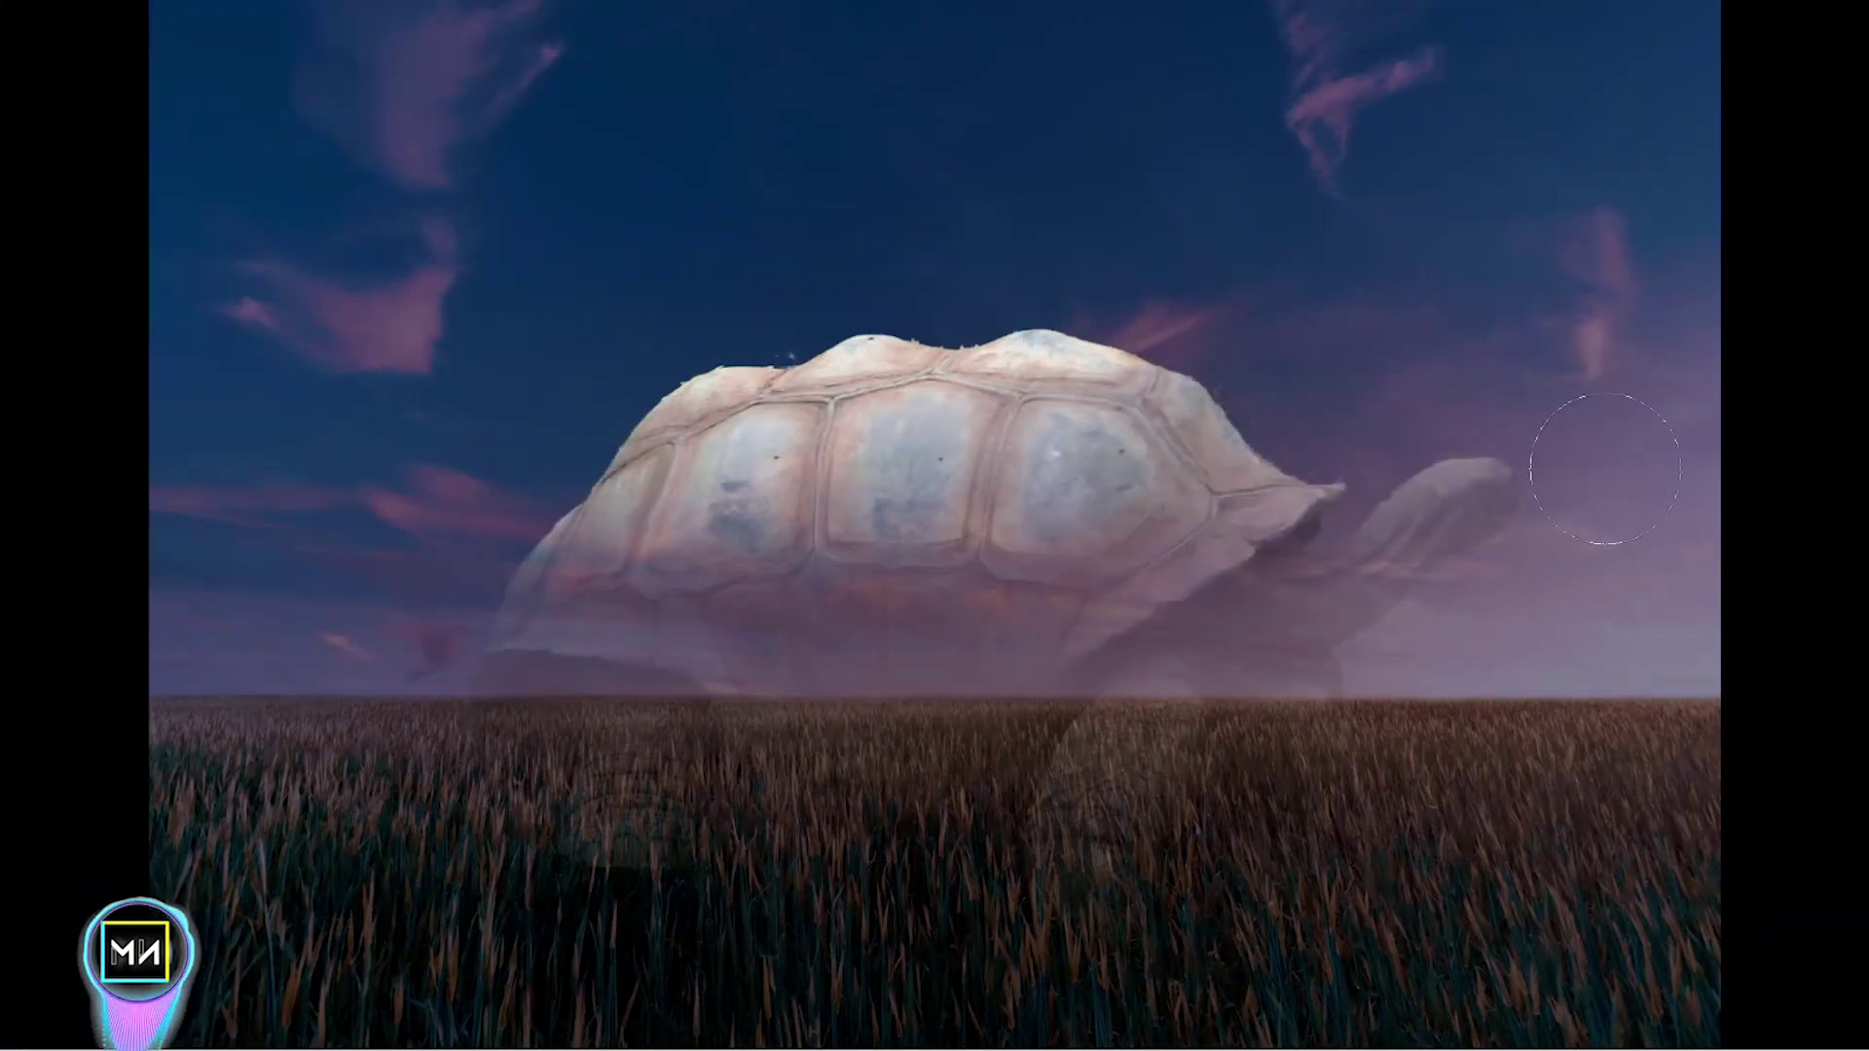
mouse_move(545, 585)
mouse_down()
mouse_move(1277, 605)
mouse_move(476, 544)
mouse_up()
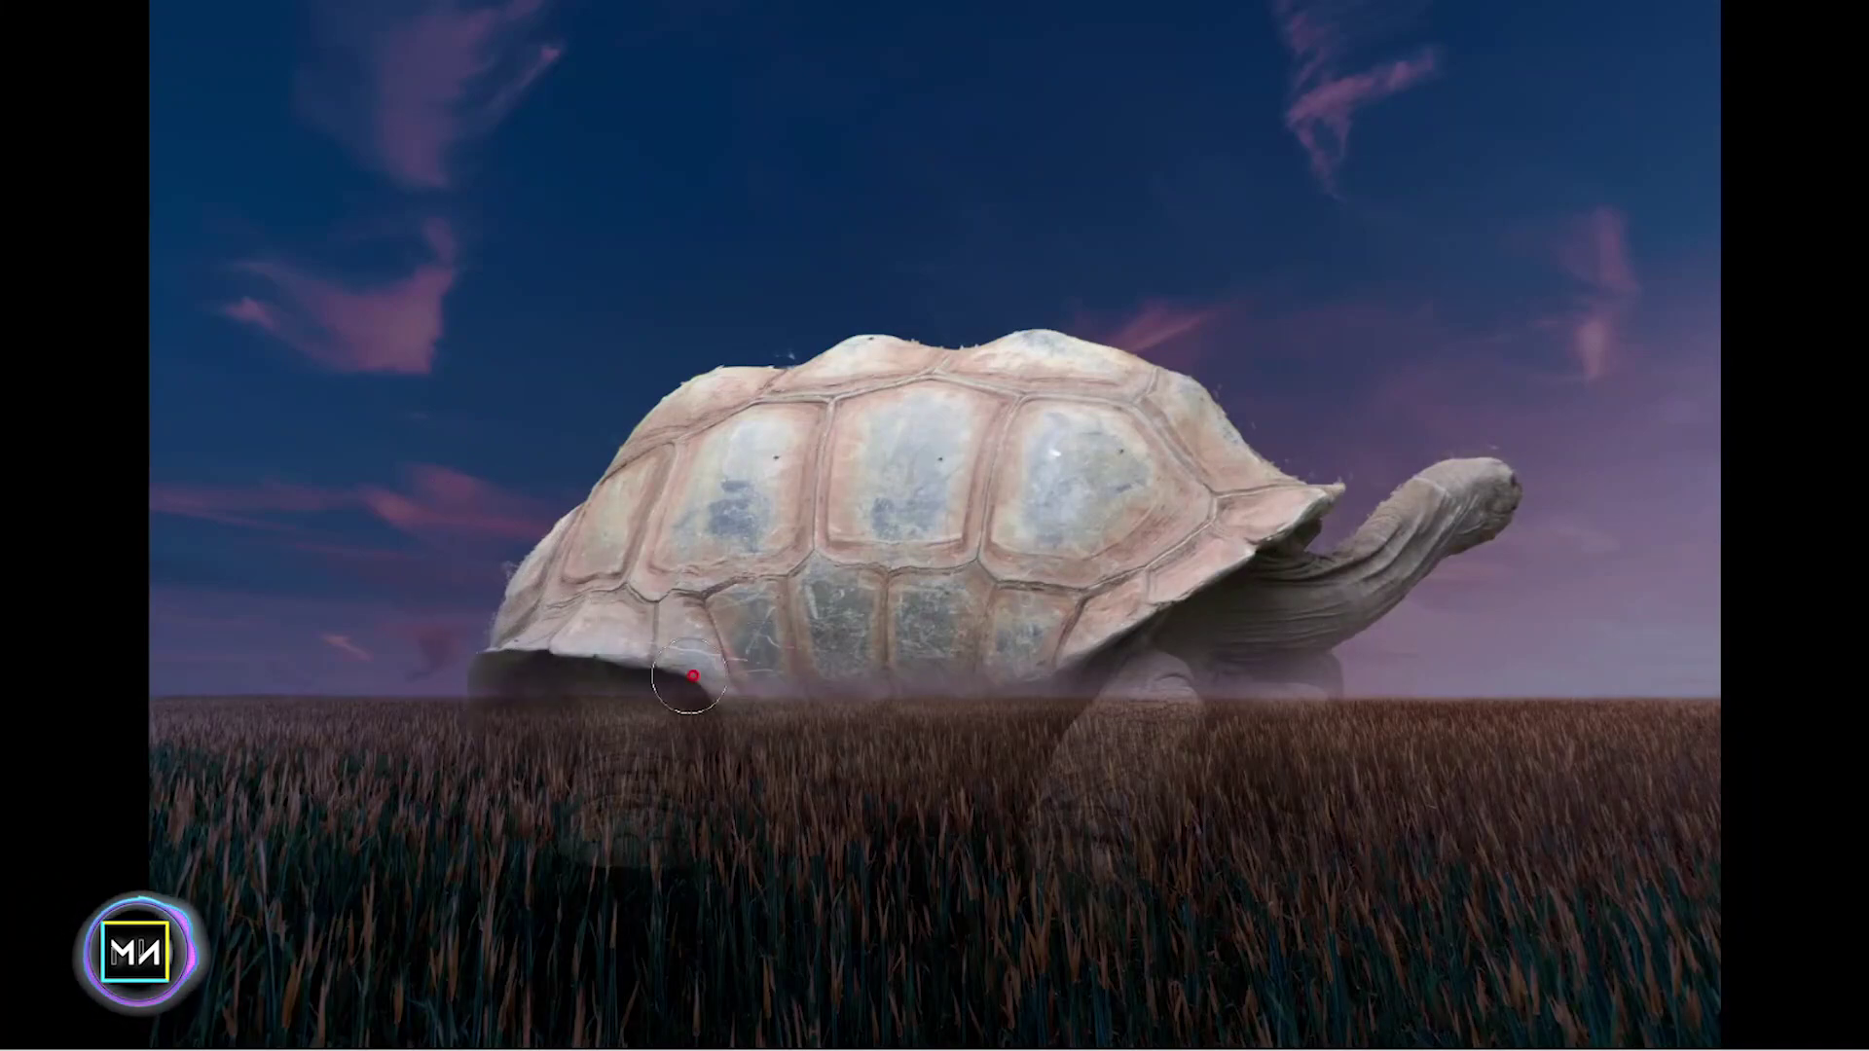
drag(689, 676, 655, 762)
key(f)
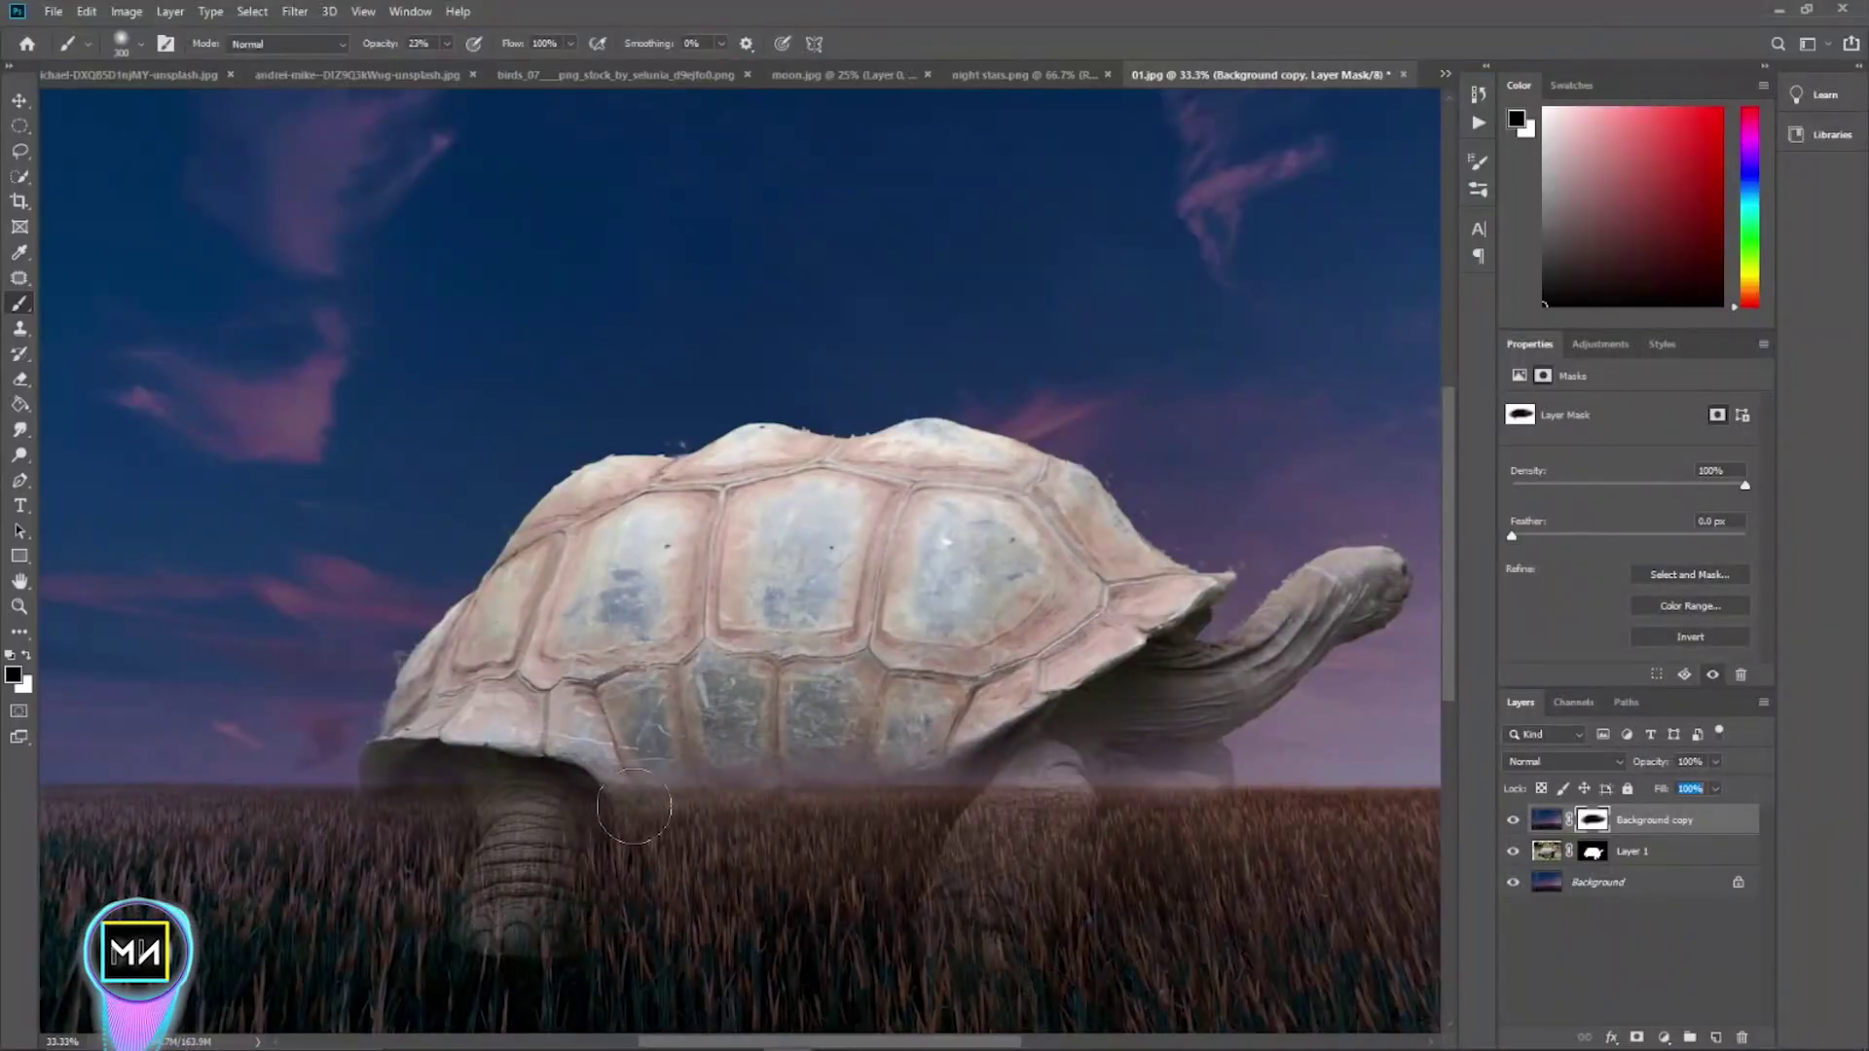
key(f)
key(f)
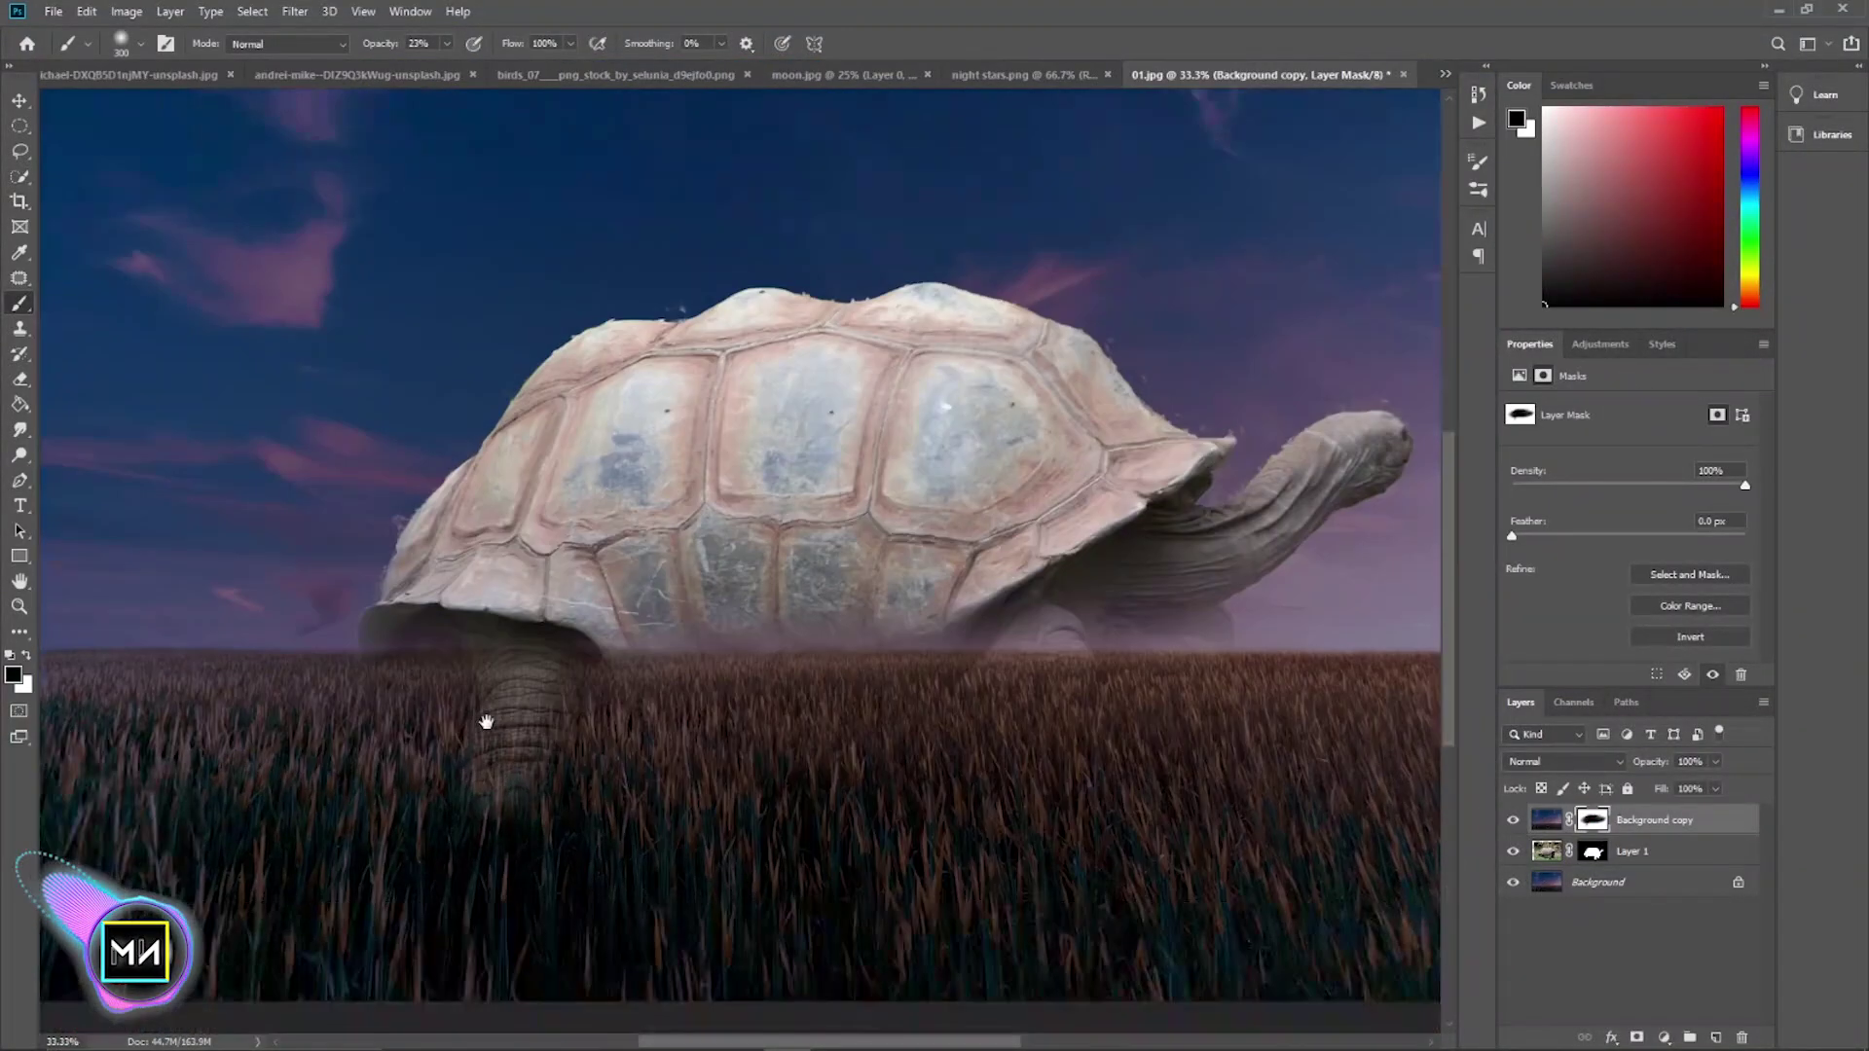
- Refine the mask at 11% brush opacity so the tortoise's legs fade softly into the wheat
key(x)
mouse_move(918, 626)
mouse_down()
mouse_move(1042, 727)
mouse_move(1044, 648)
mouse_up()
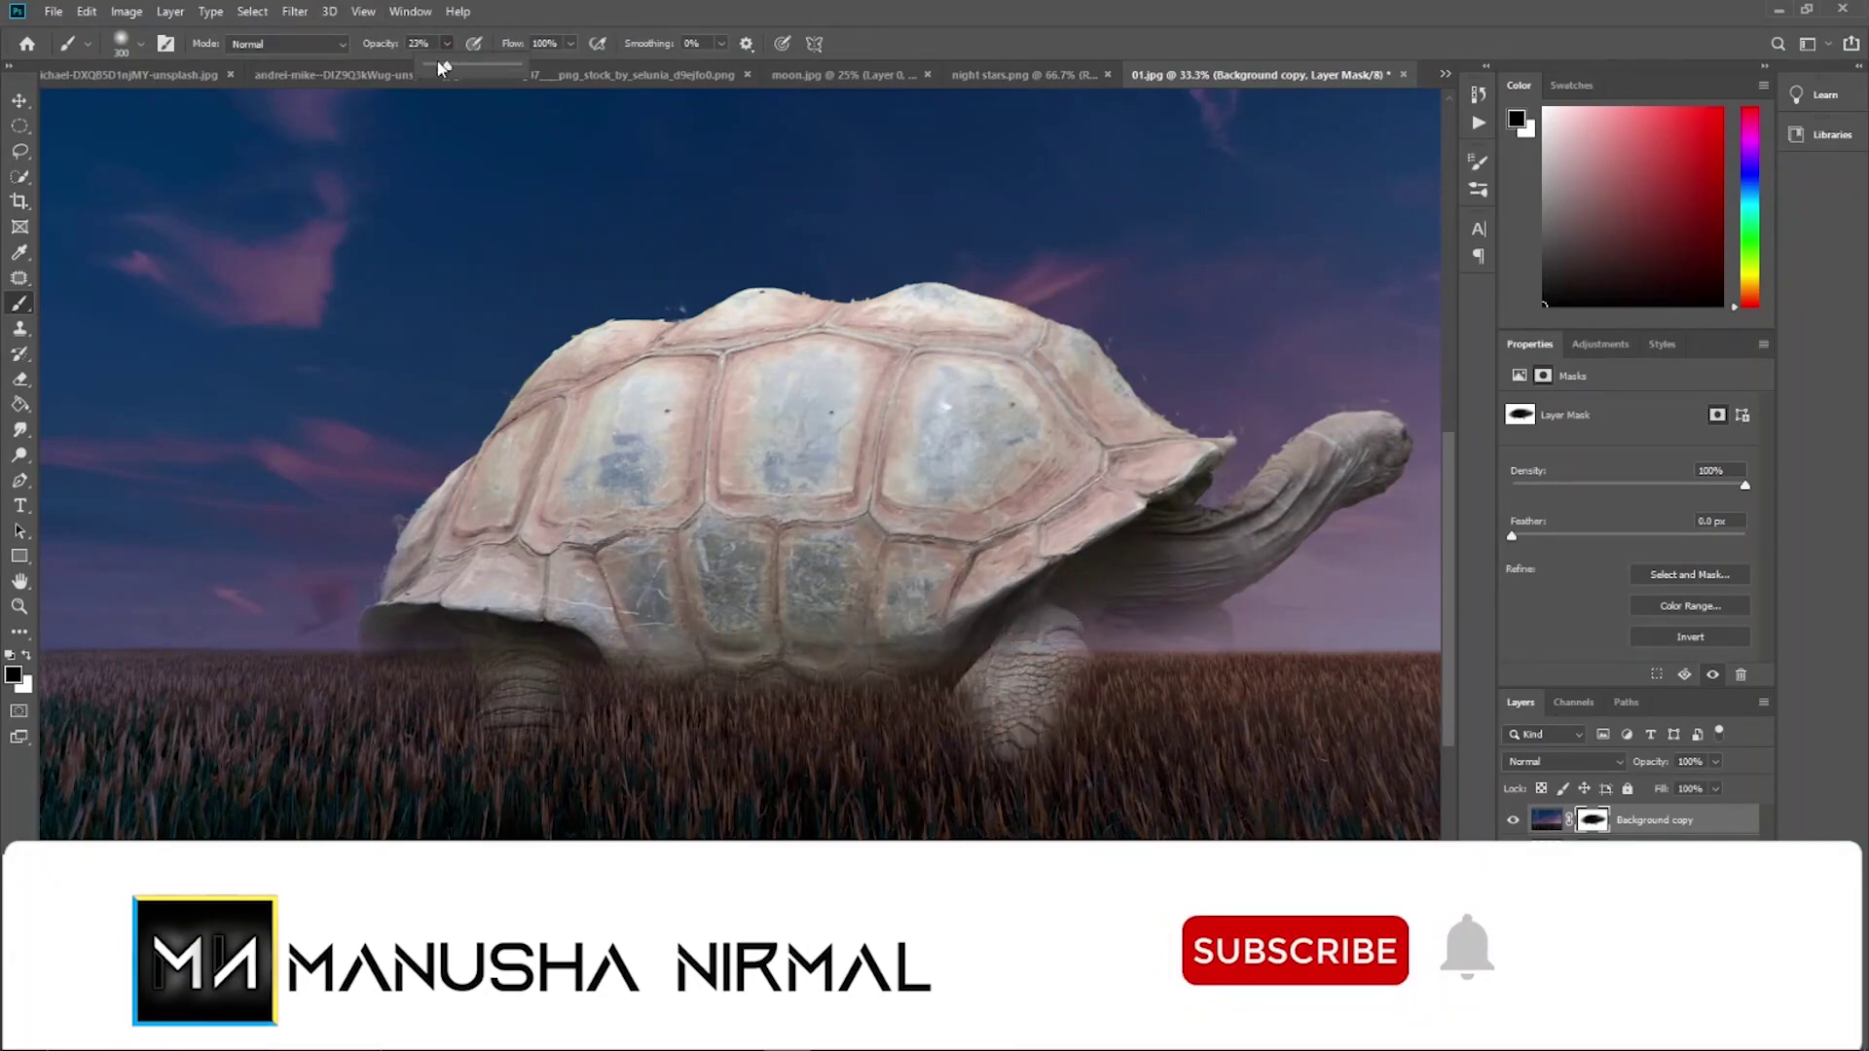
drag(441, 66, 434, 66)
key(x)
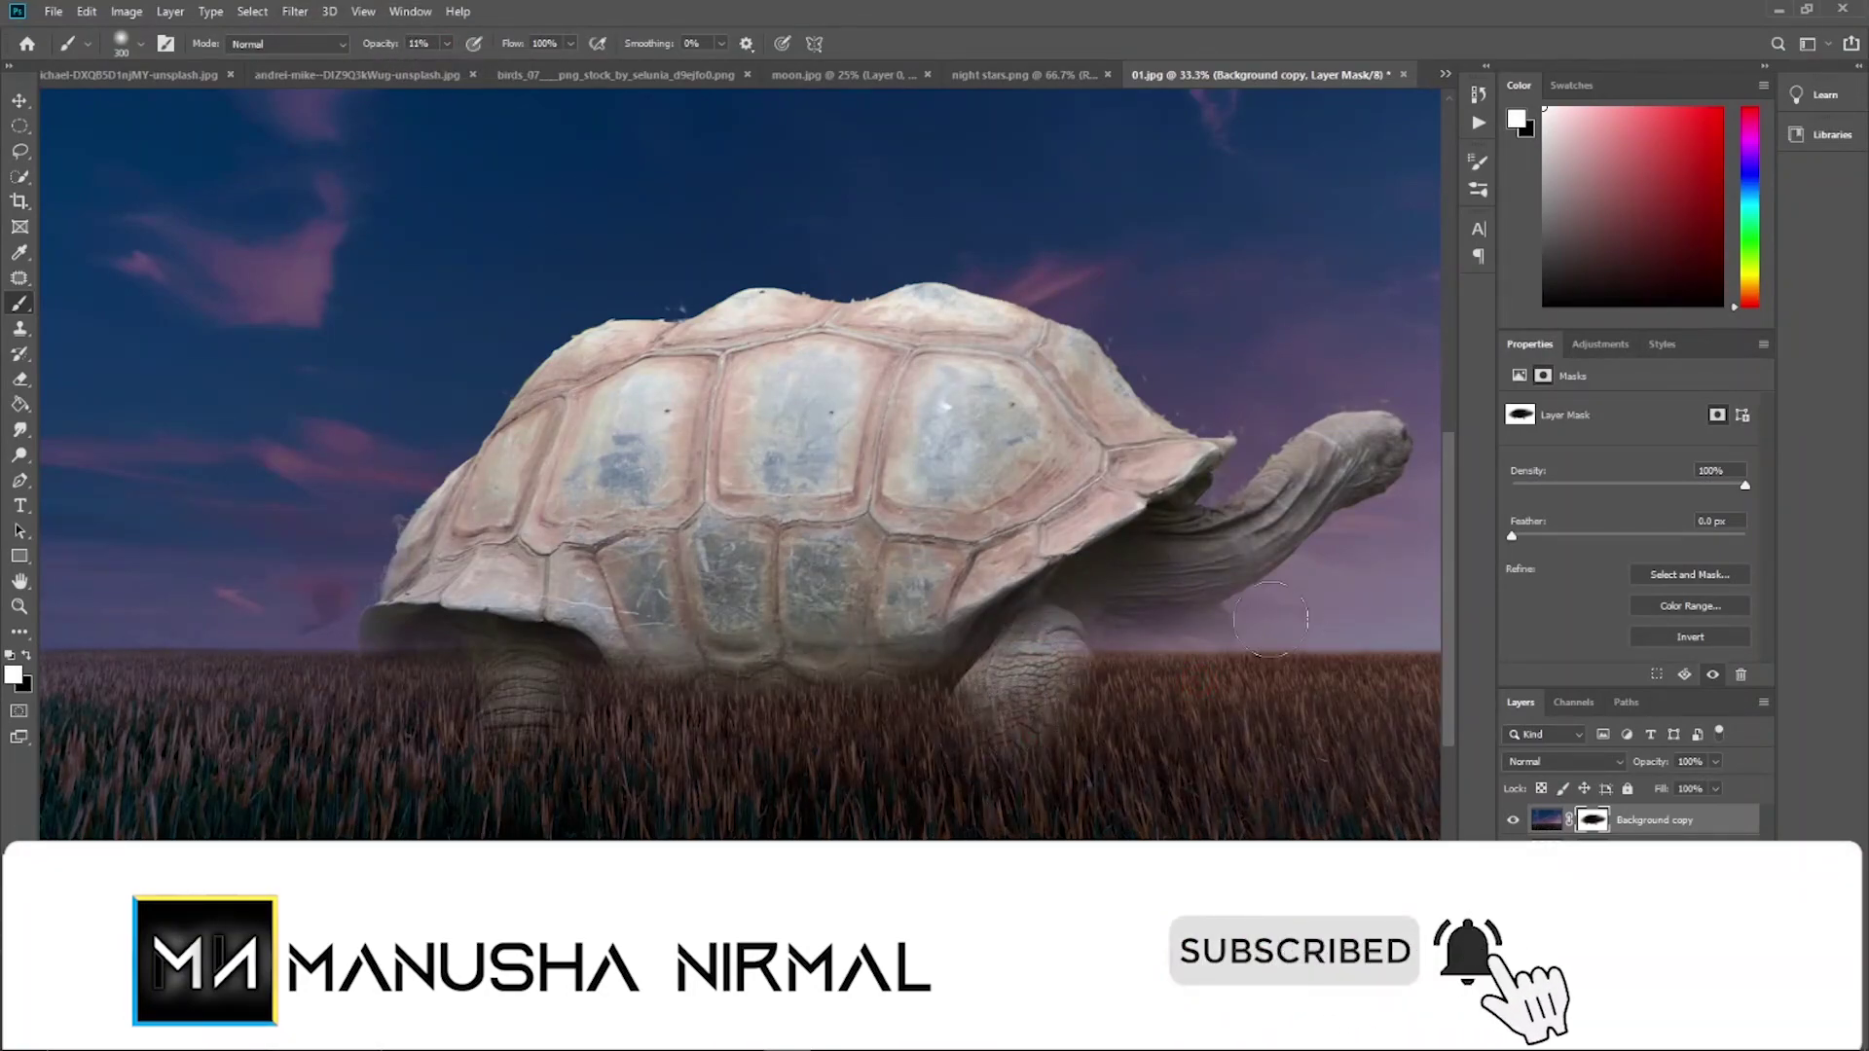
key(x)
drag(1207, 628, 1110, 633)
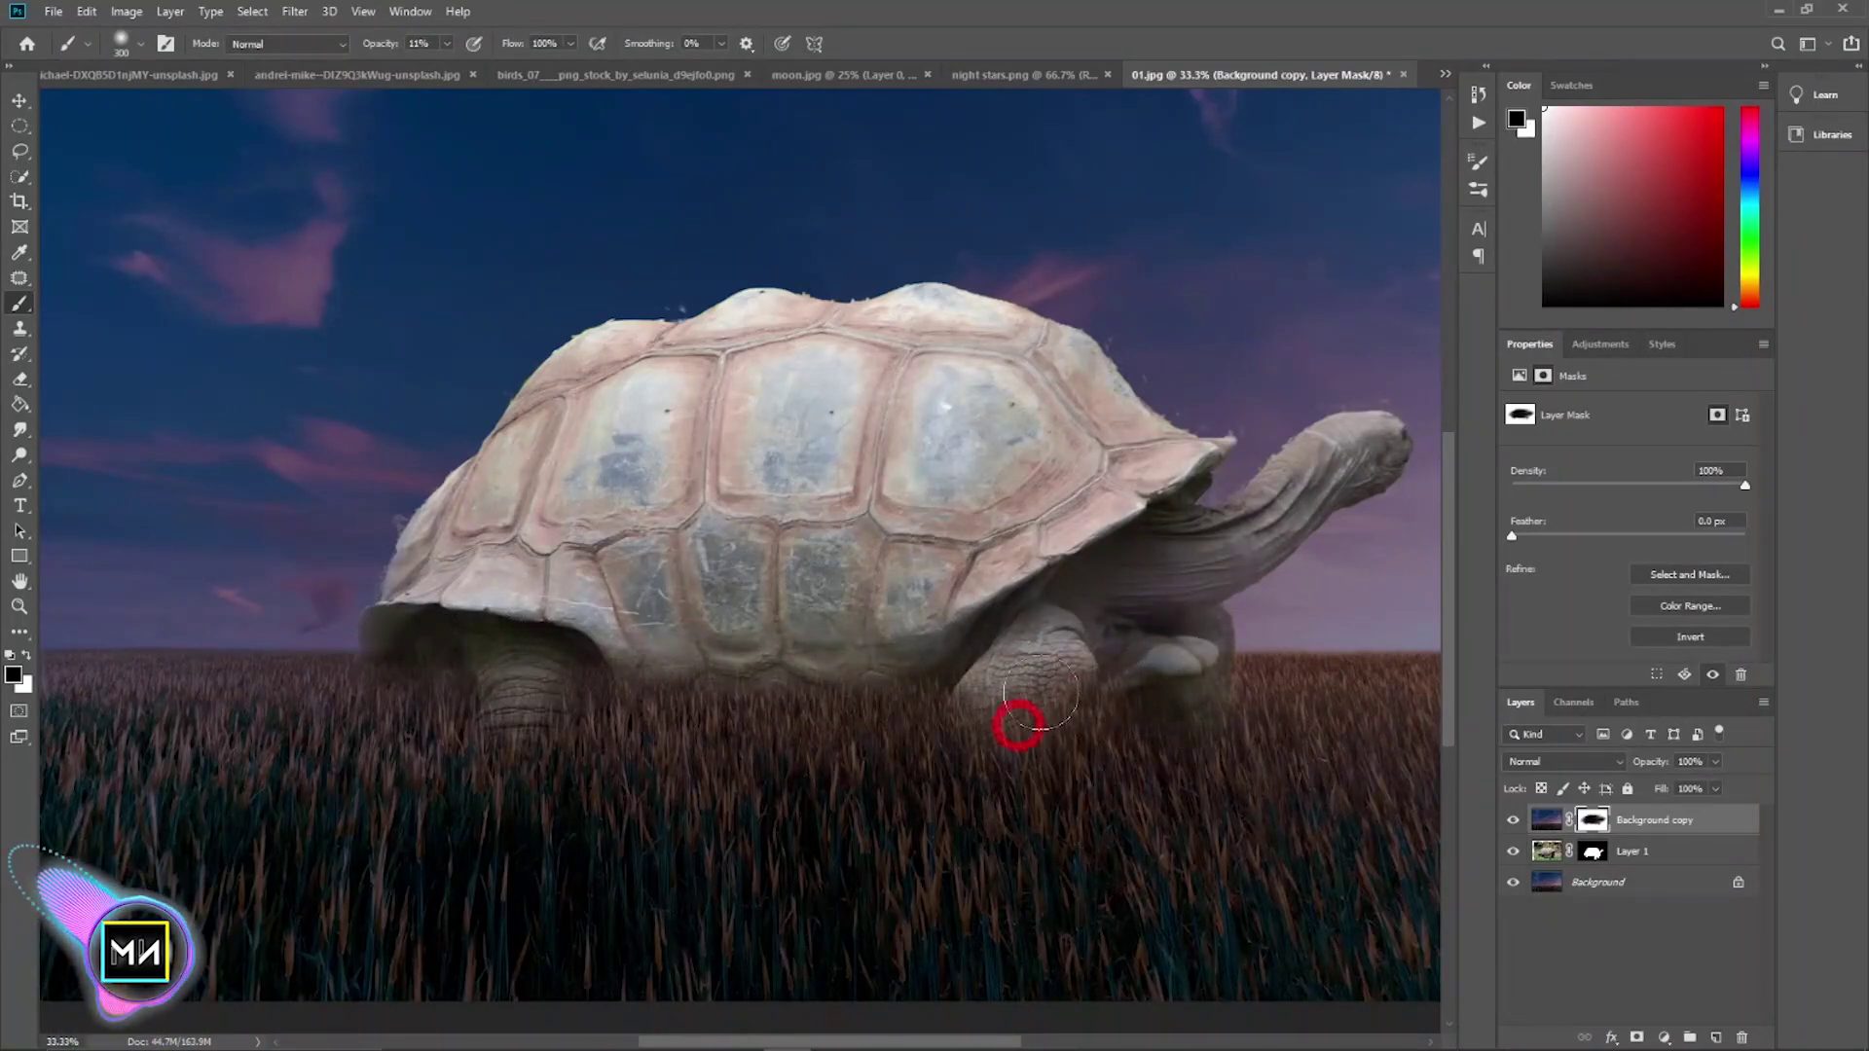
drag(1014, 722, 1188, 668)
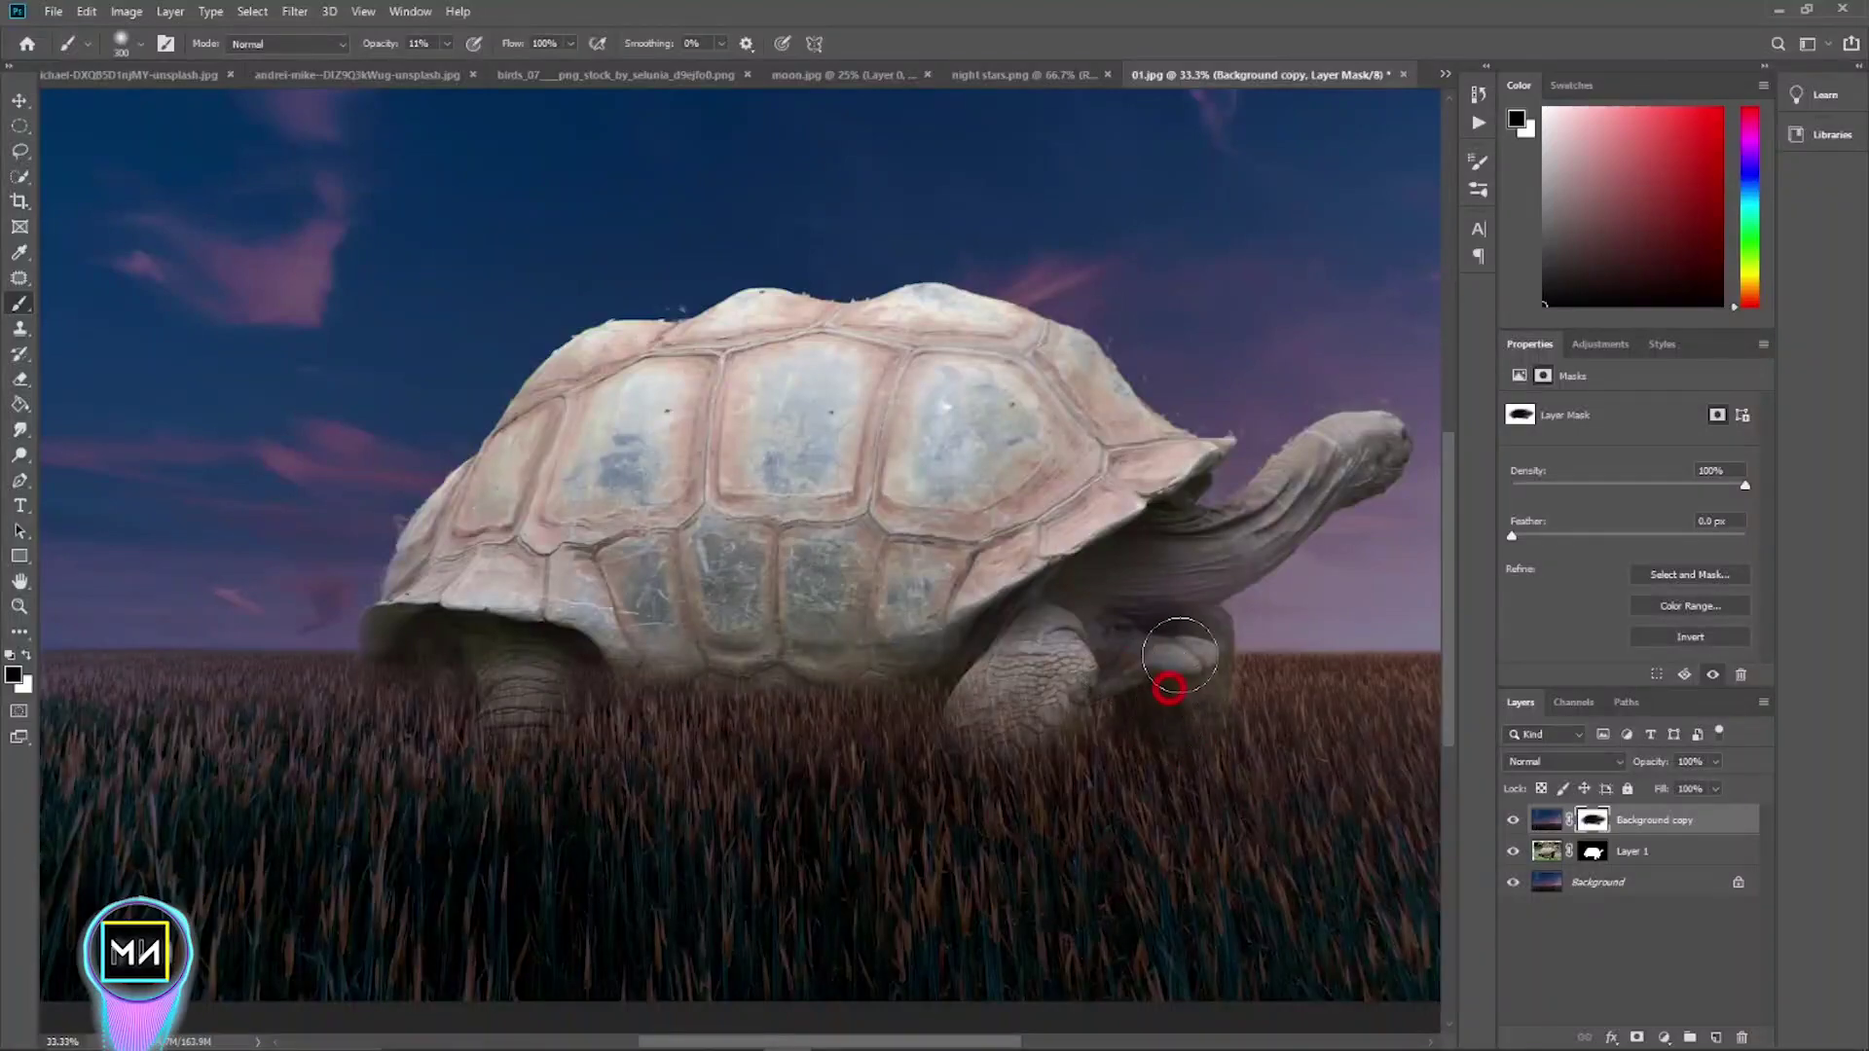
key(x)
key(ctrl+minus)
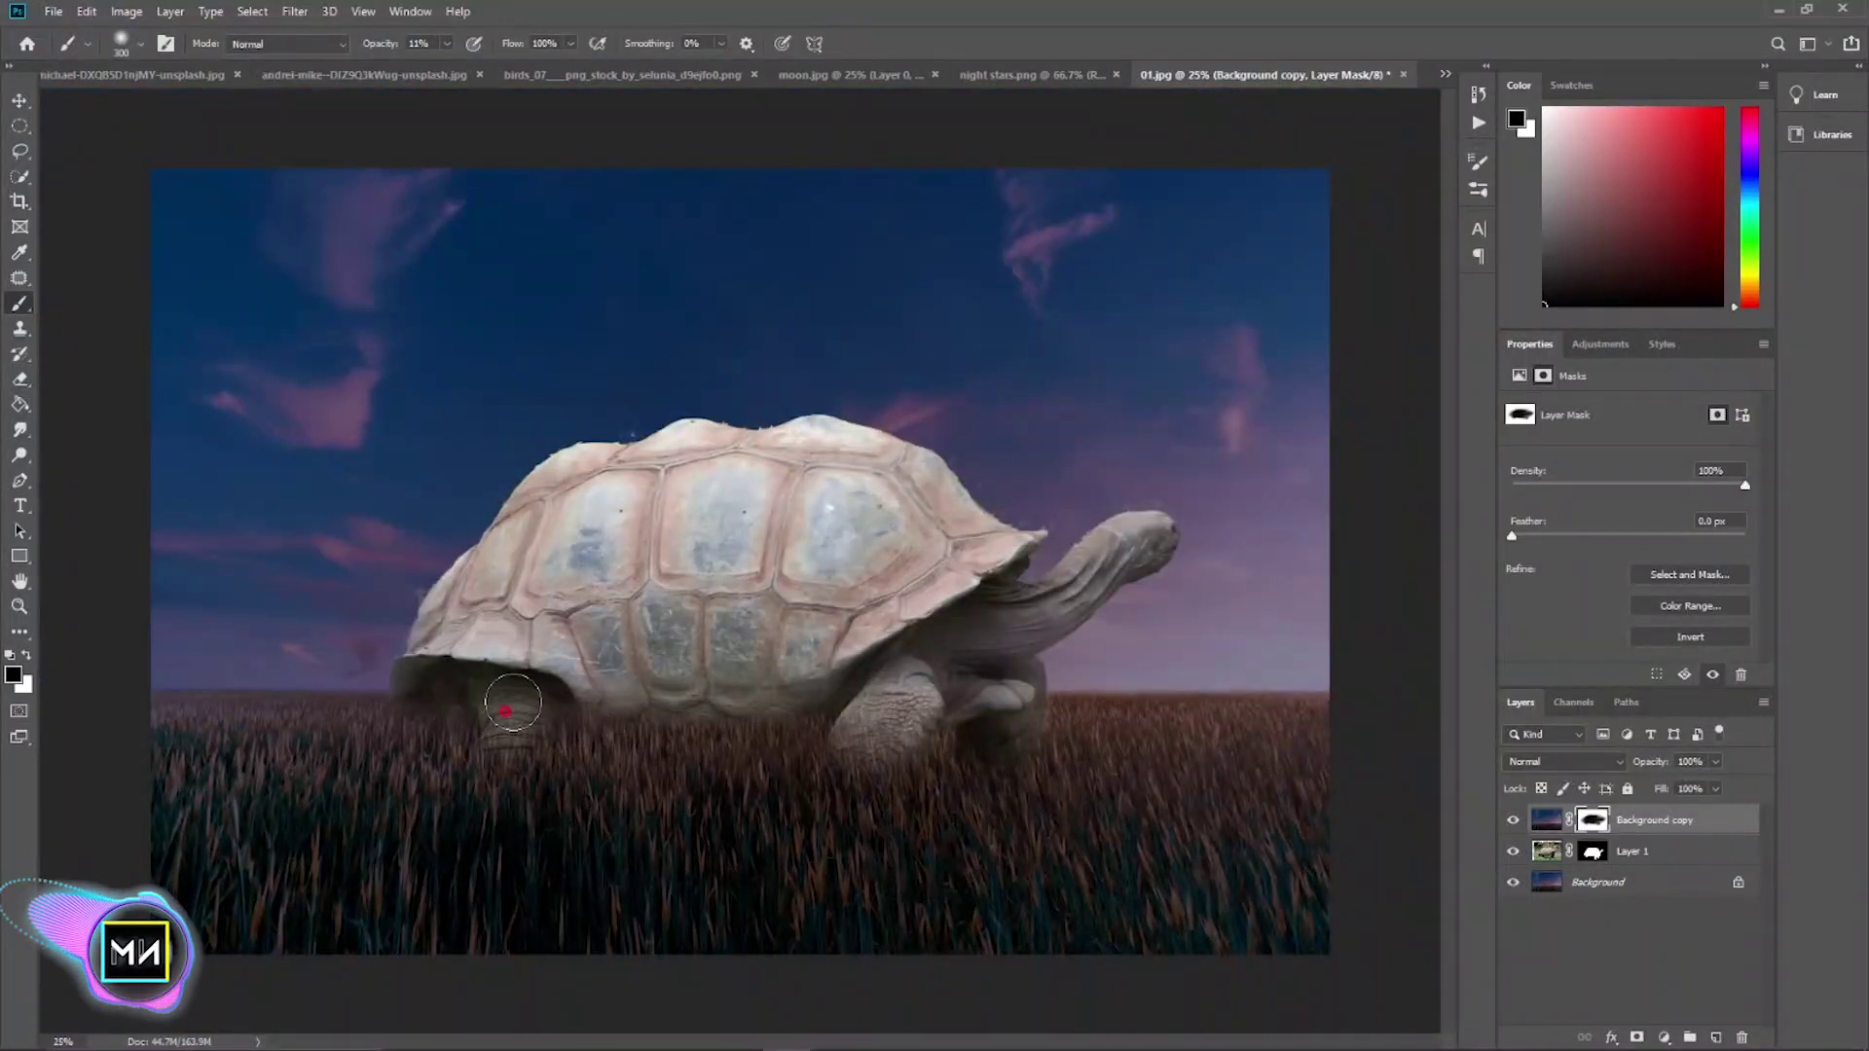
drag(513, 702, 552, 716)
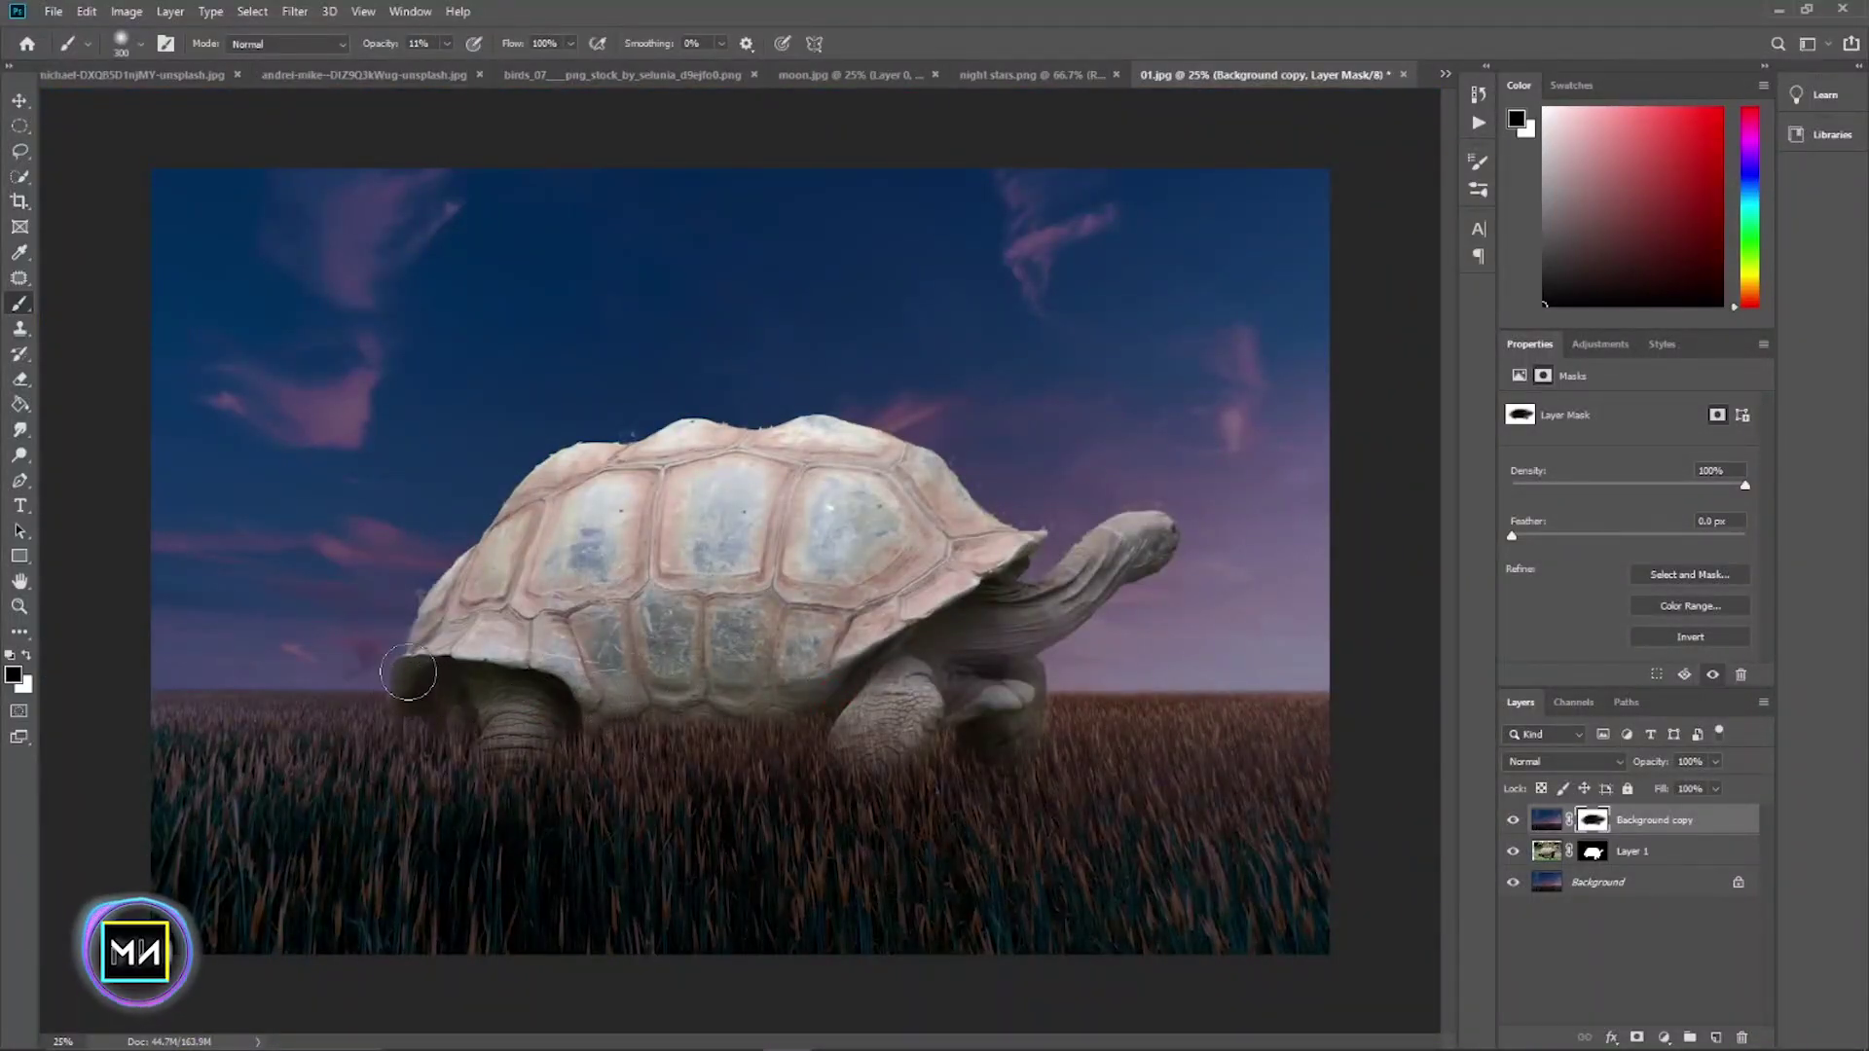
- Select Layer 1, zoom in to inspect the tortoise's head and neck edges, then zoom out for adjustments
click(1594, 854)
alt+scroll(835, 409, up, 3)
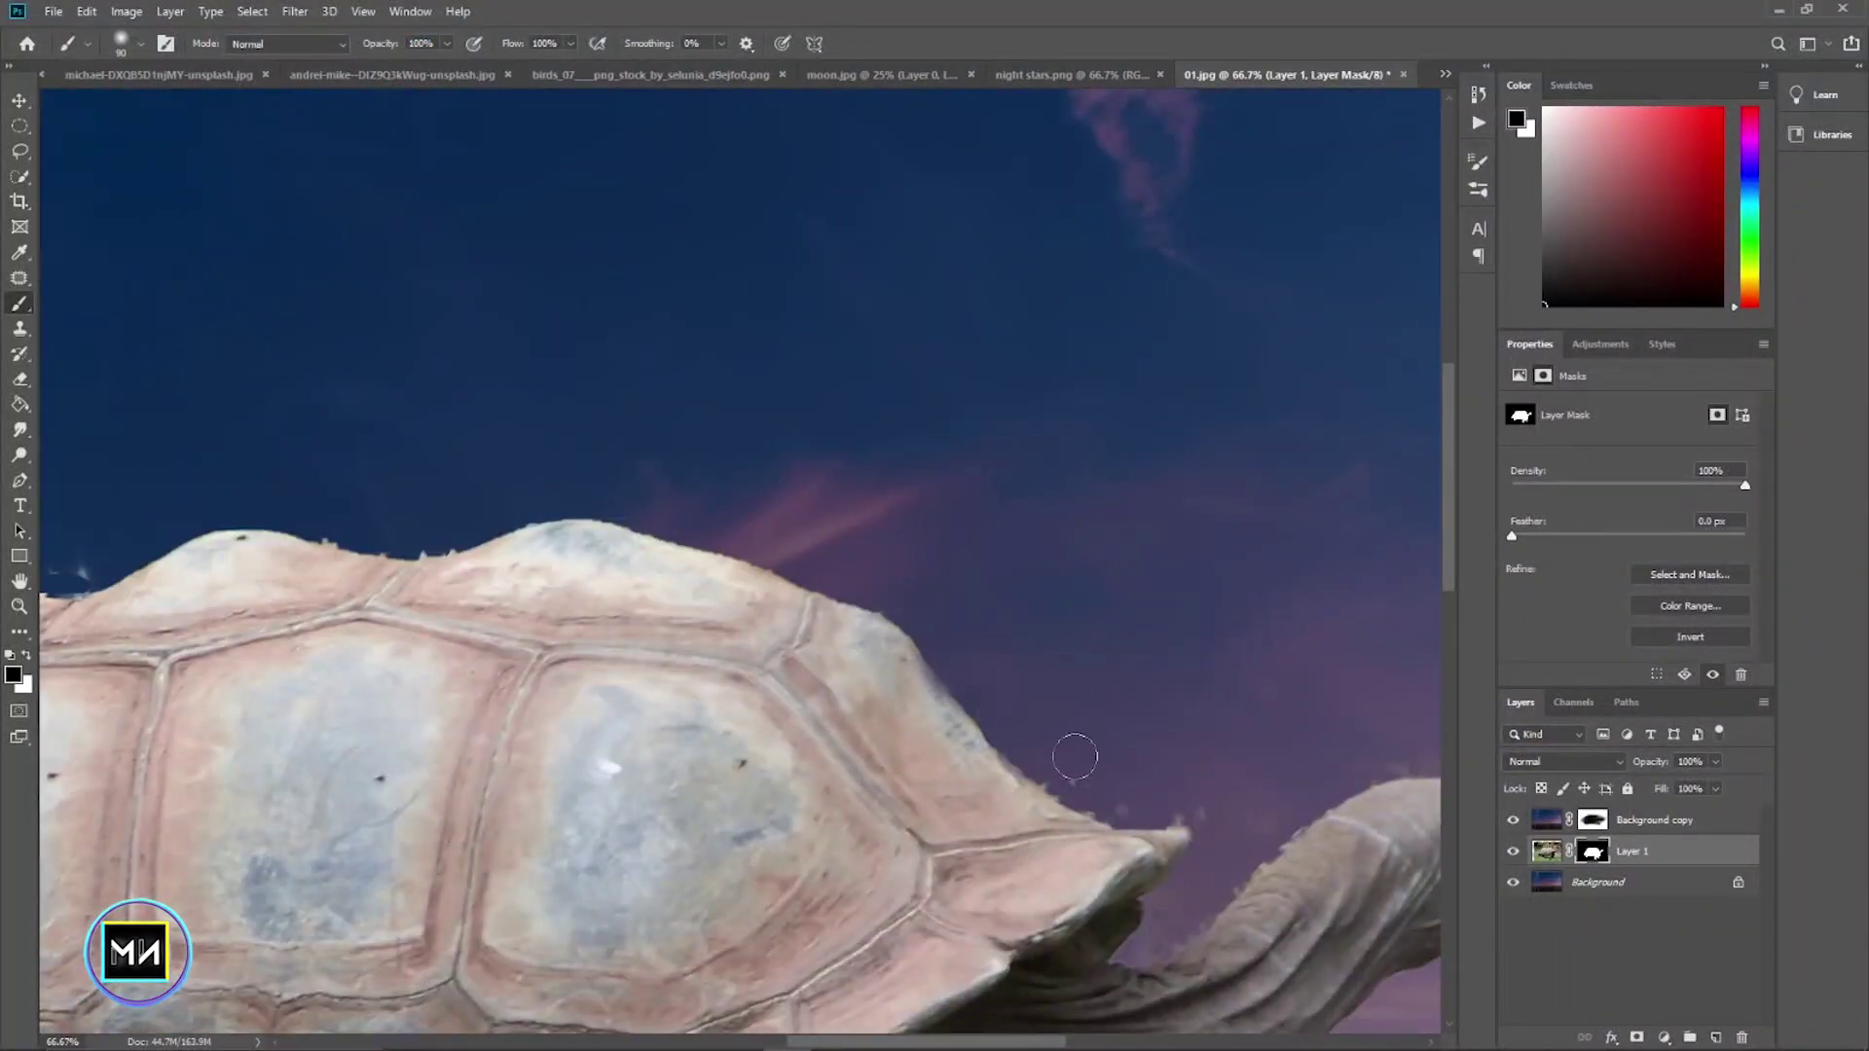
drag(1167, 826, 1002, 554)
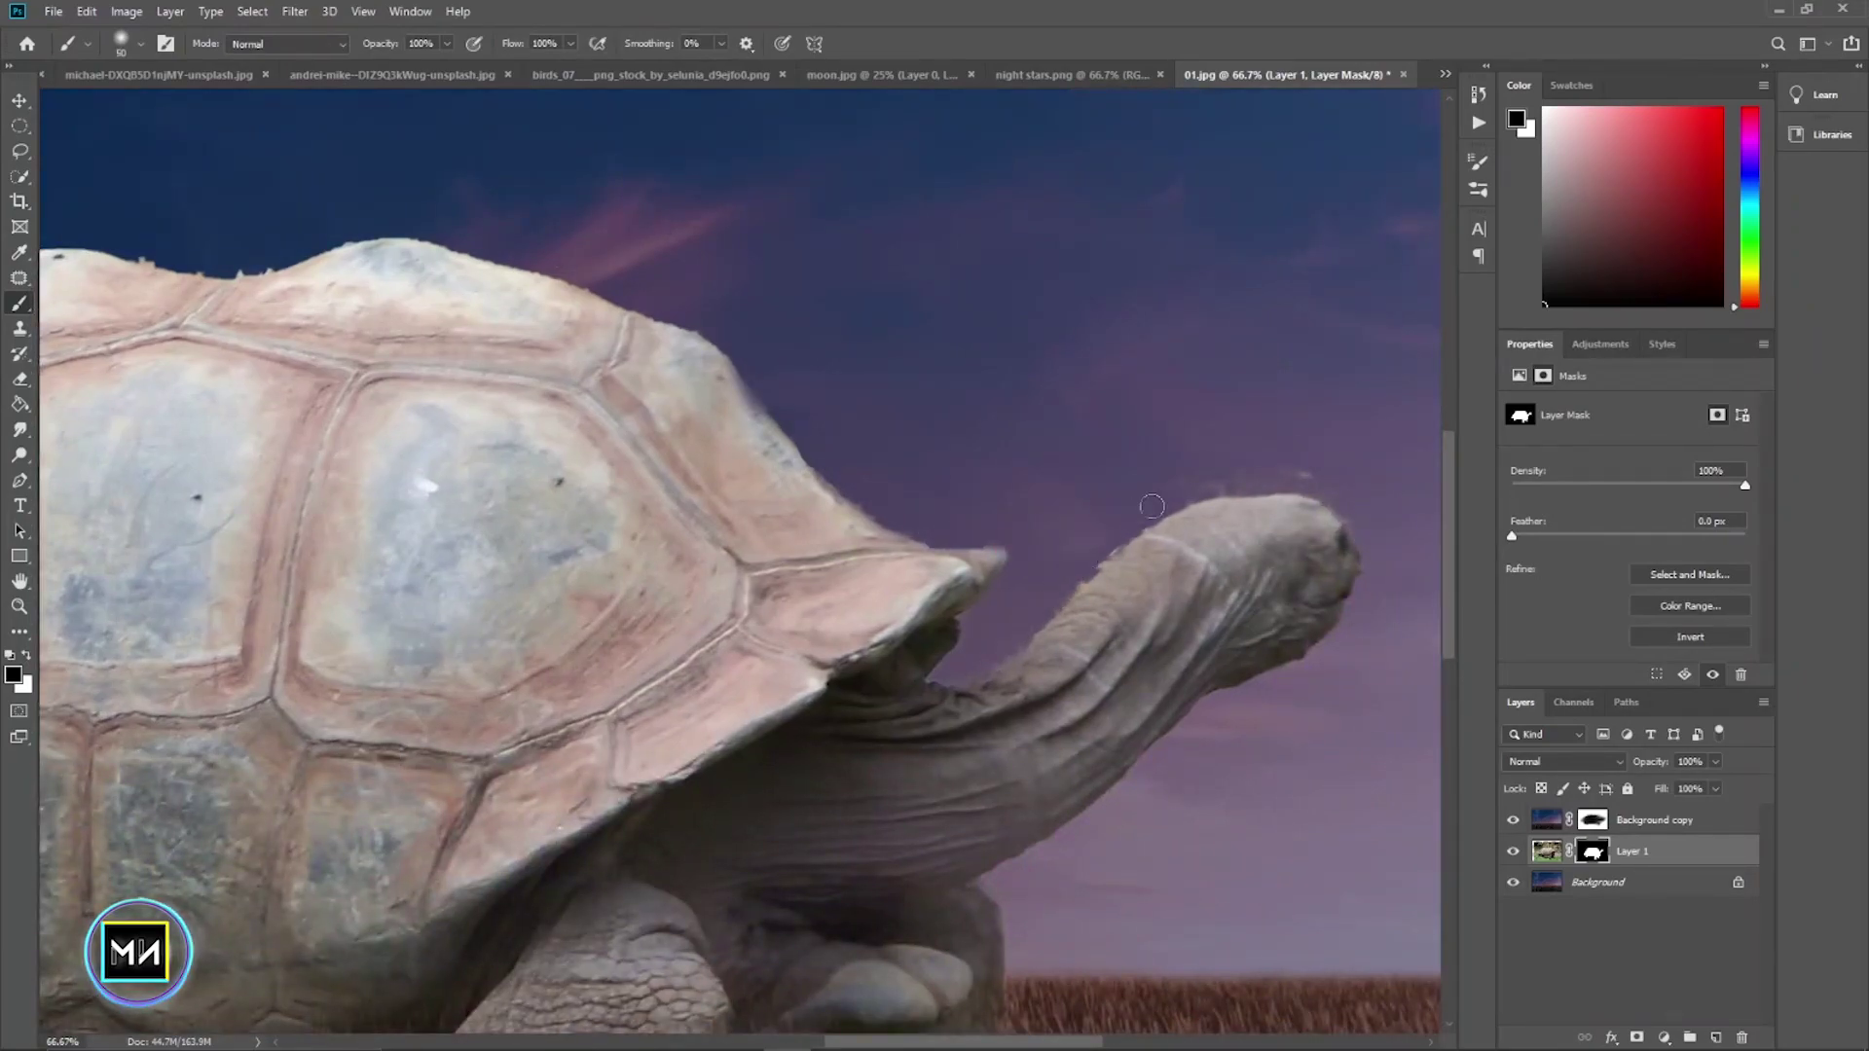
alt+scroll(1094, 553, down, 3)
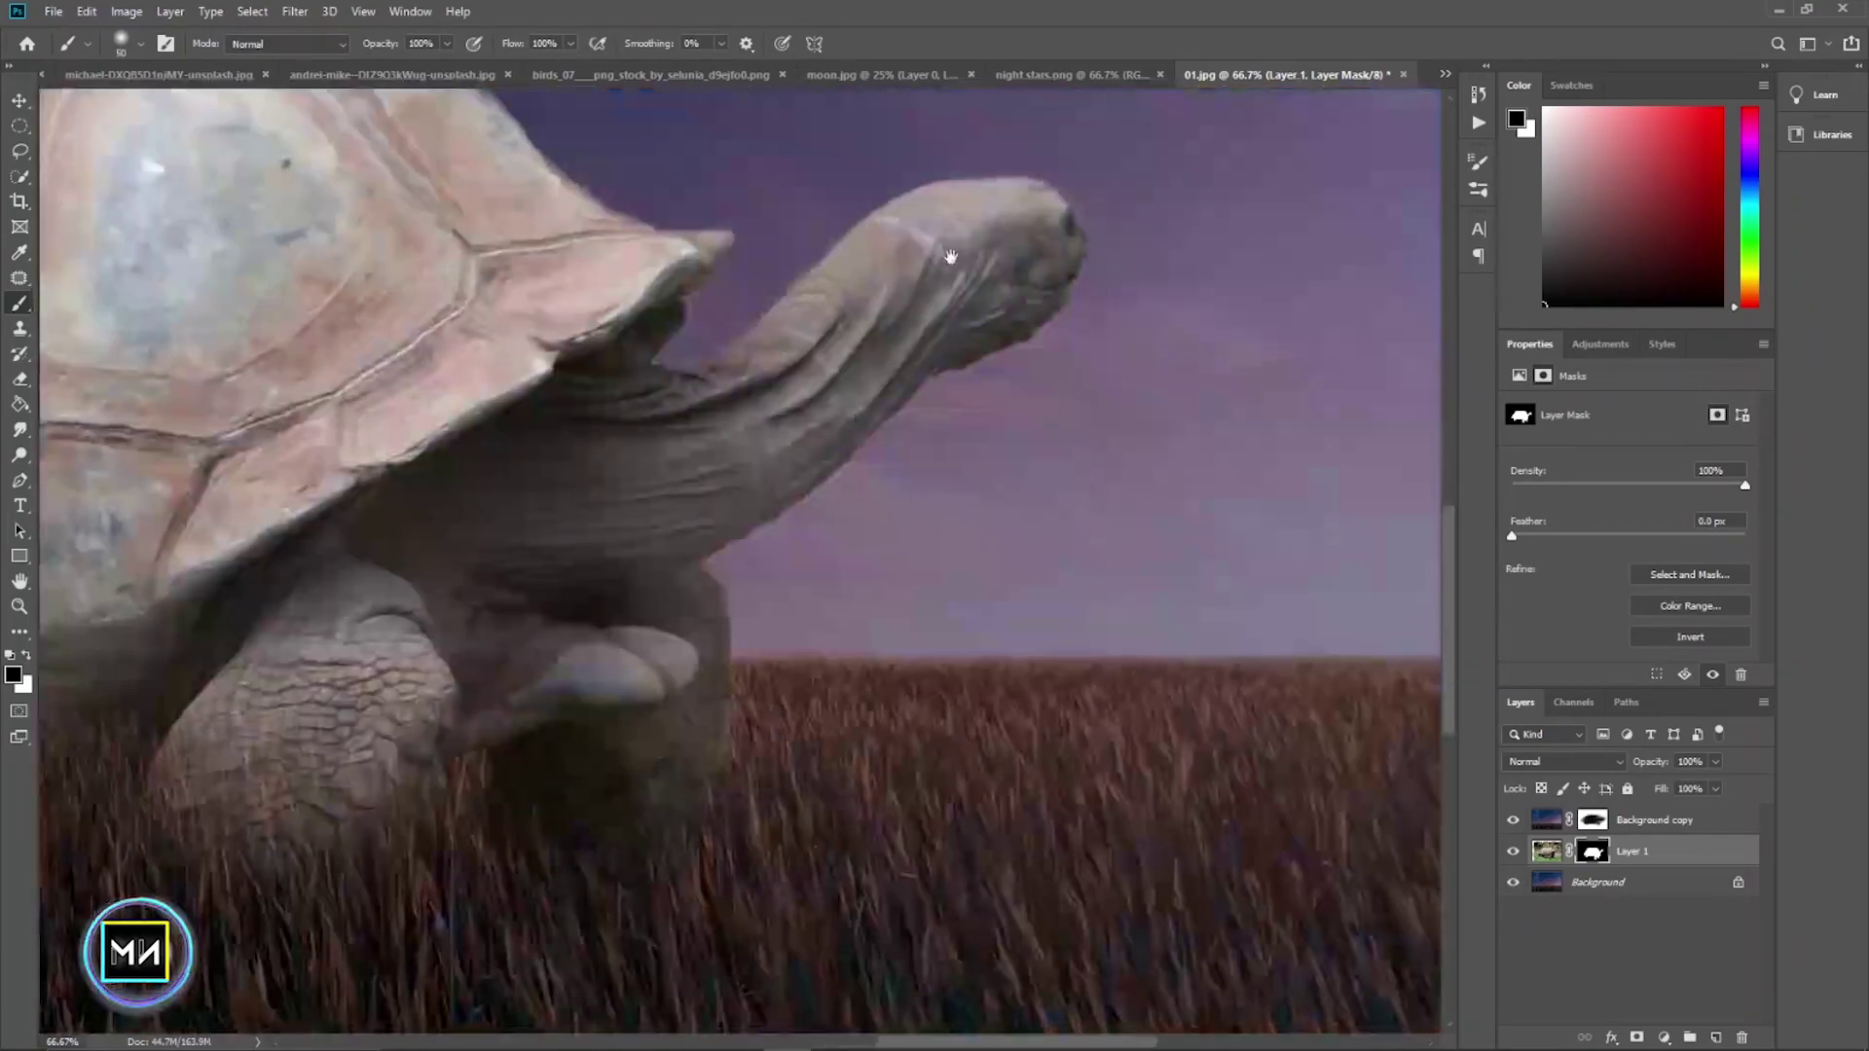
key(ctrl+minus)
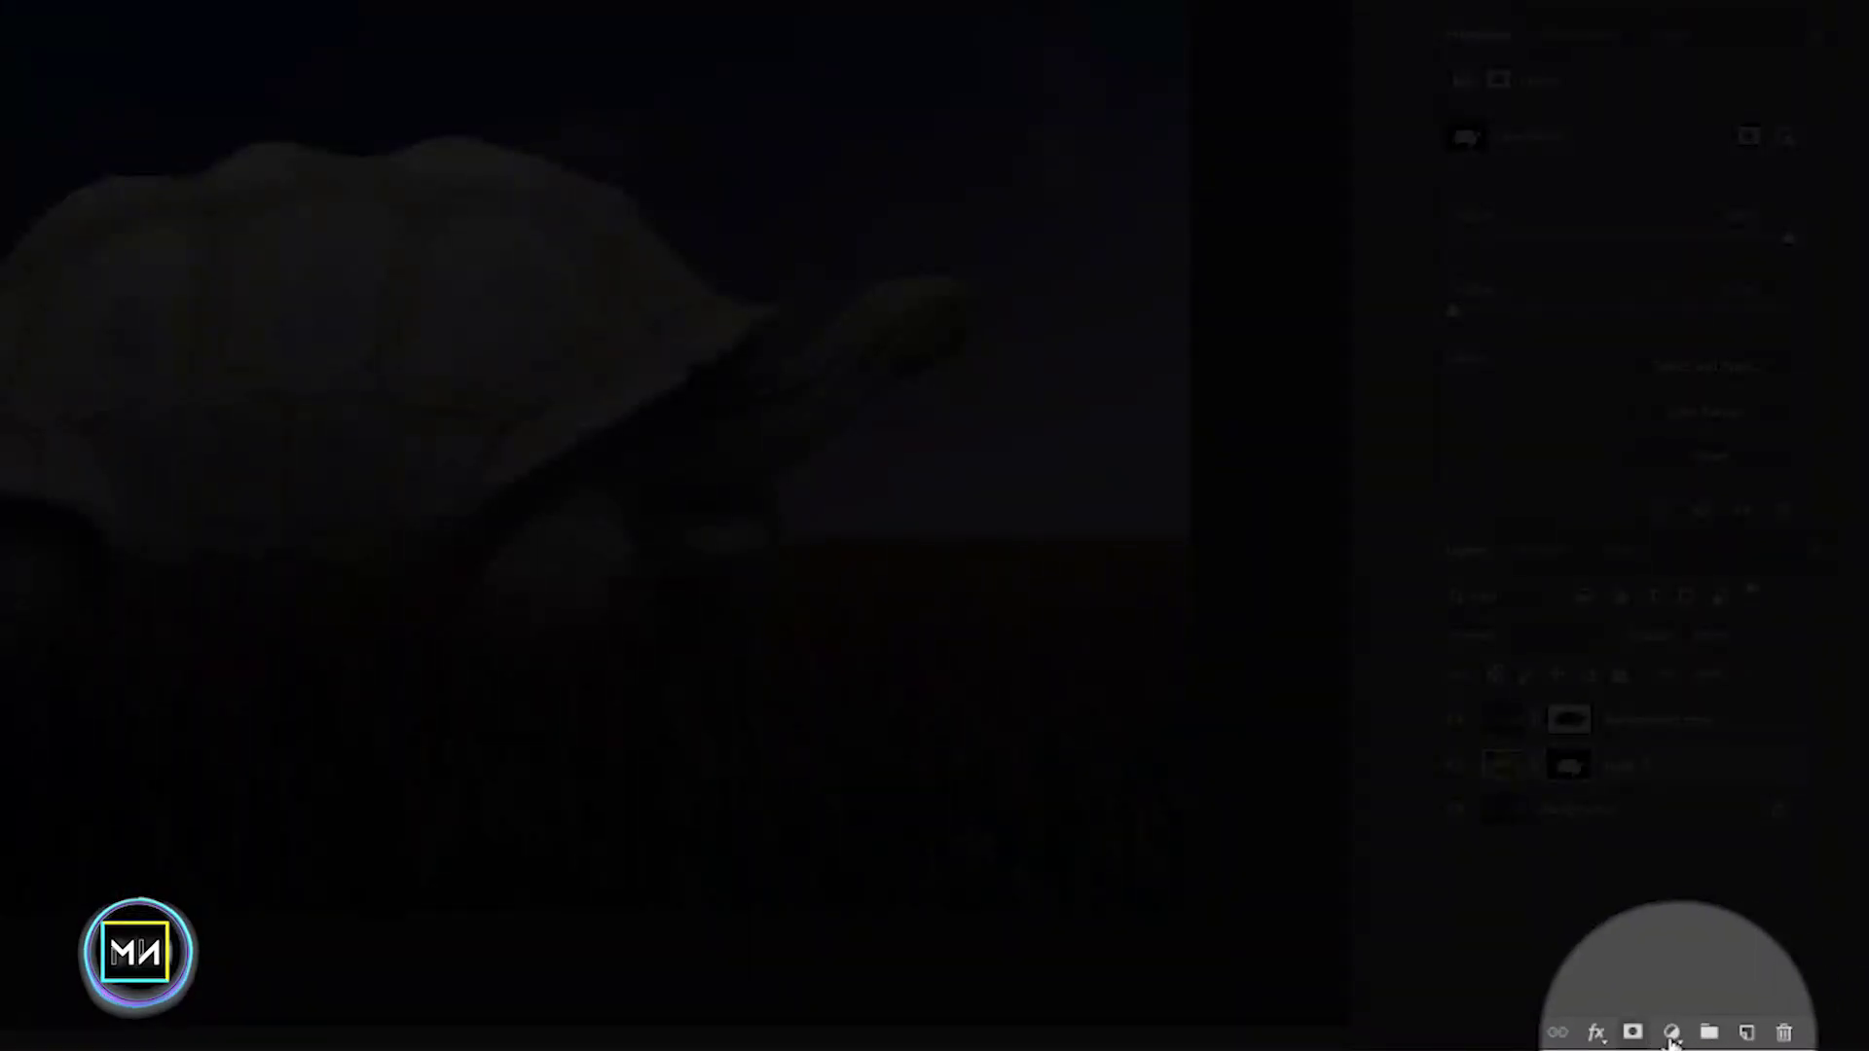
click(1669, 1030)
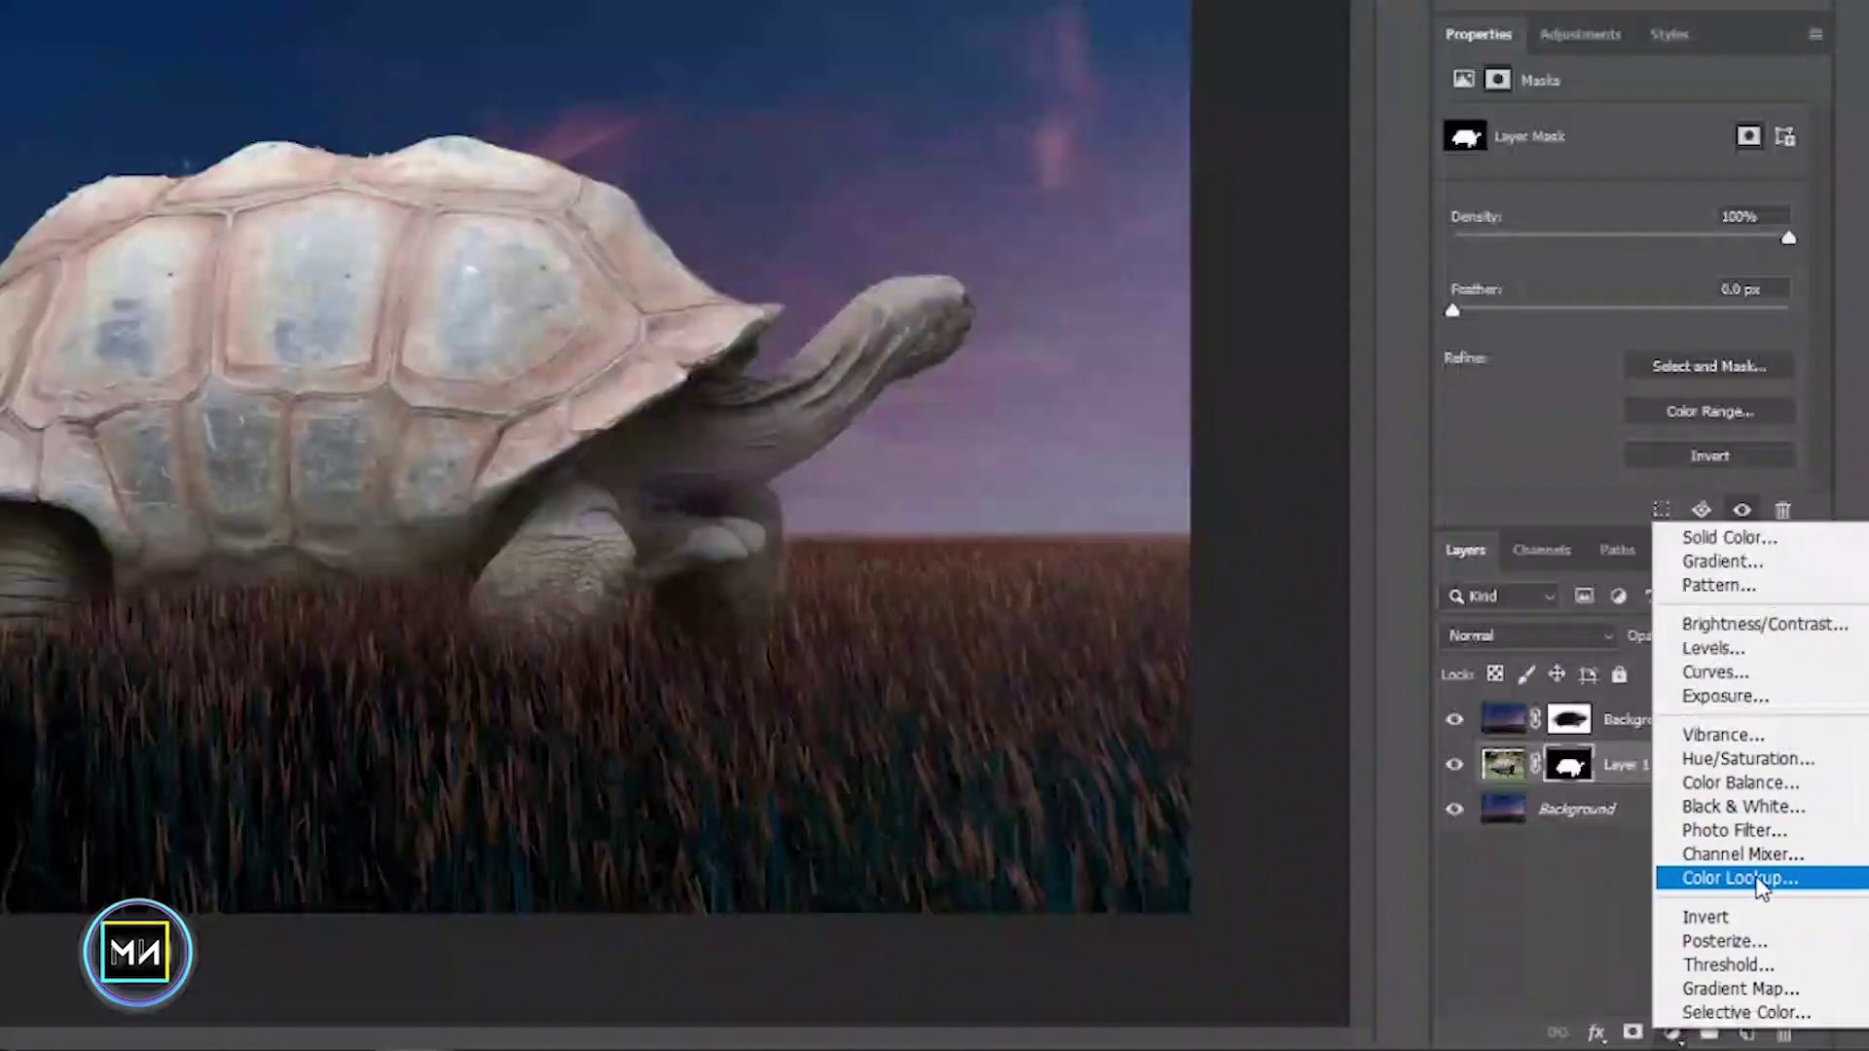
- Add a Moonlight.3DL Color Lookup clipped to the tortoise layer with its fill reduced to about 46%
click(1713, 879)
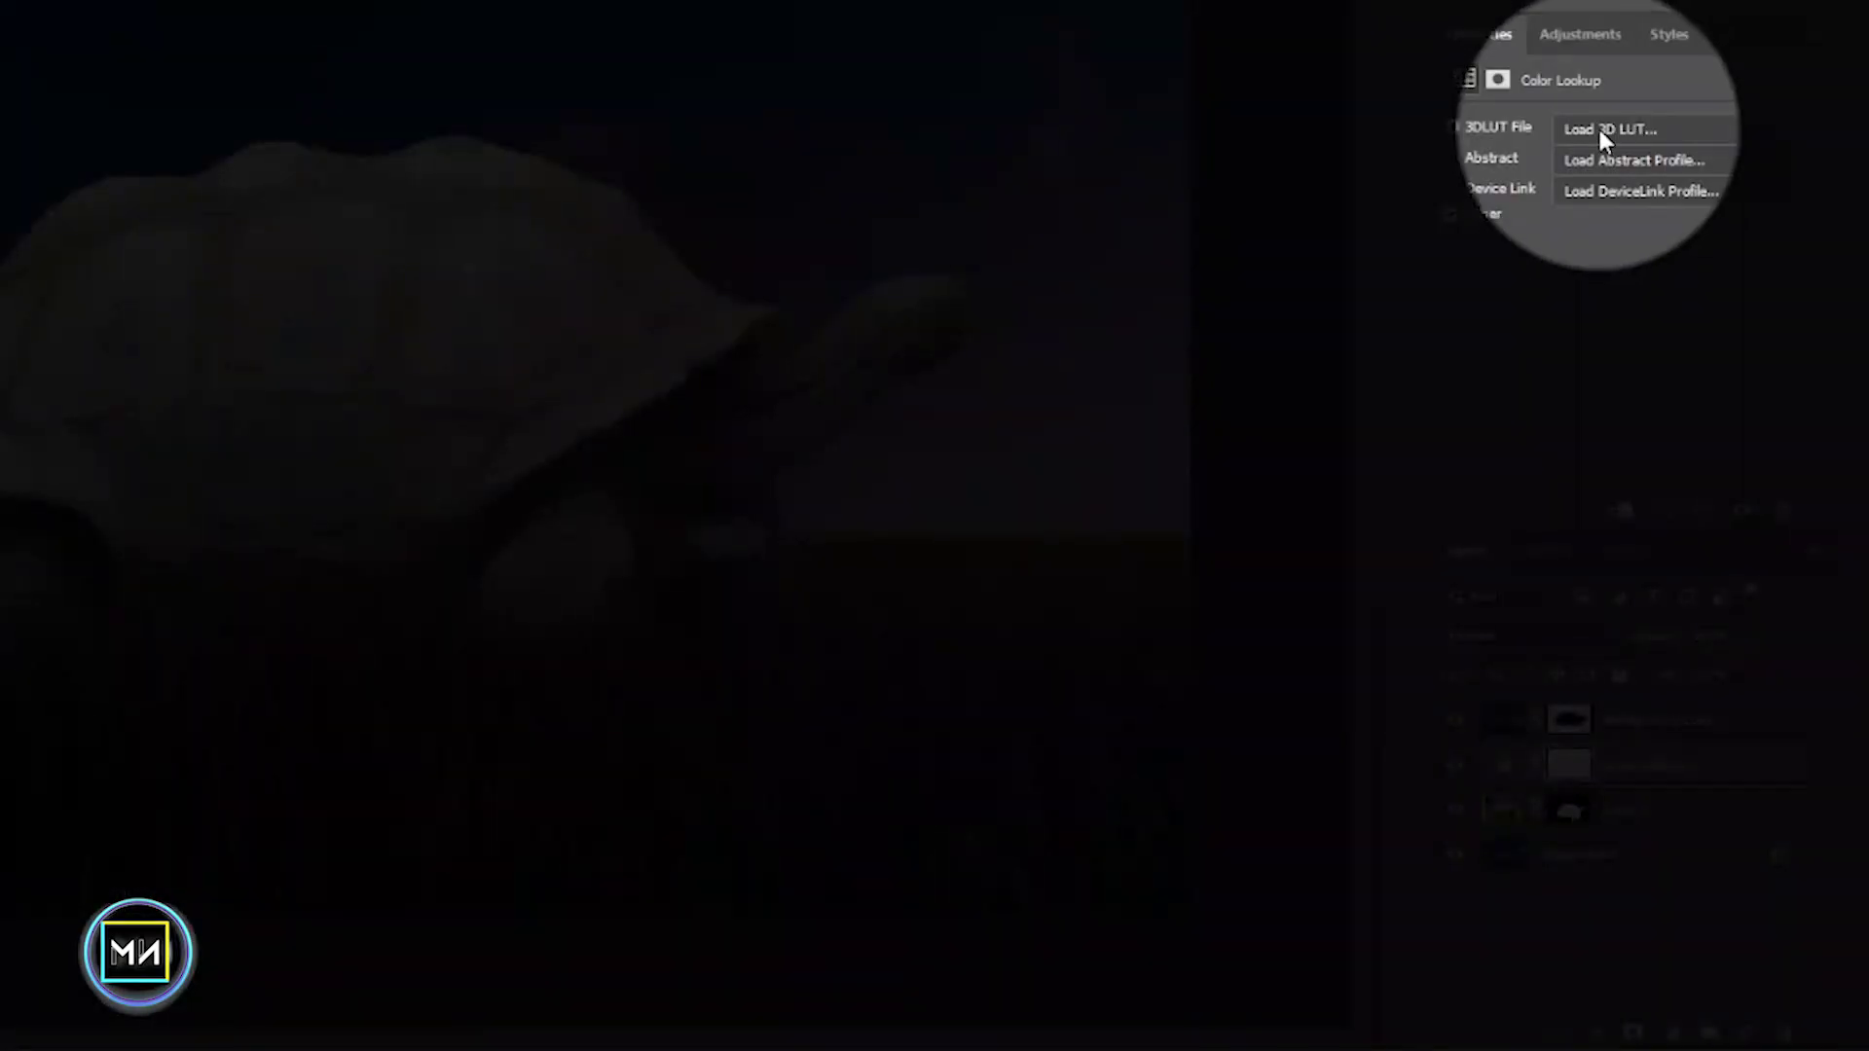
click(1601, 136)
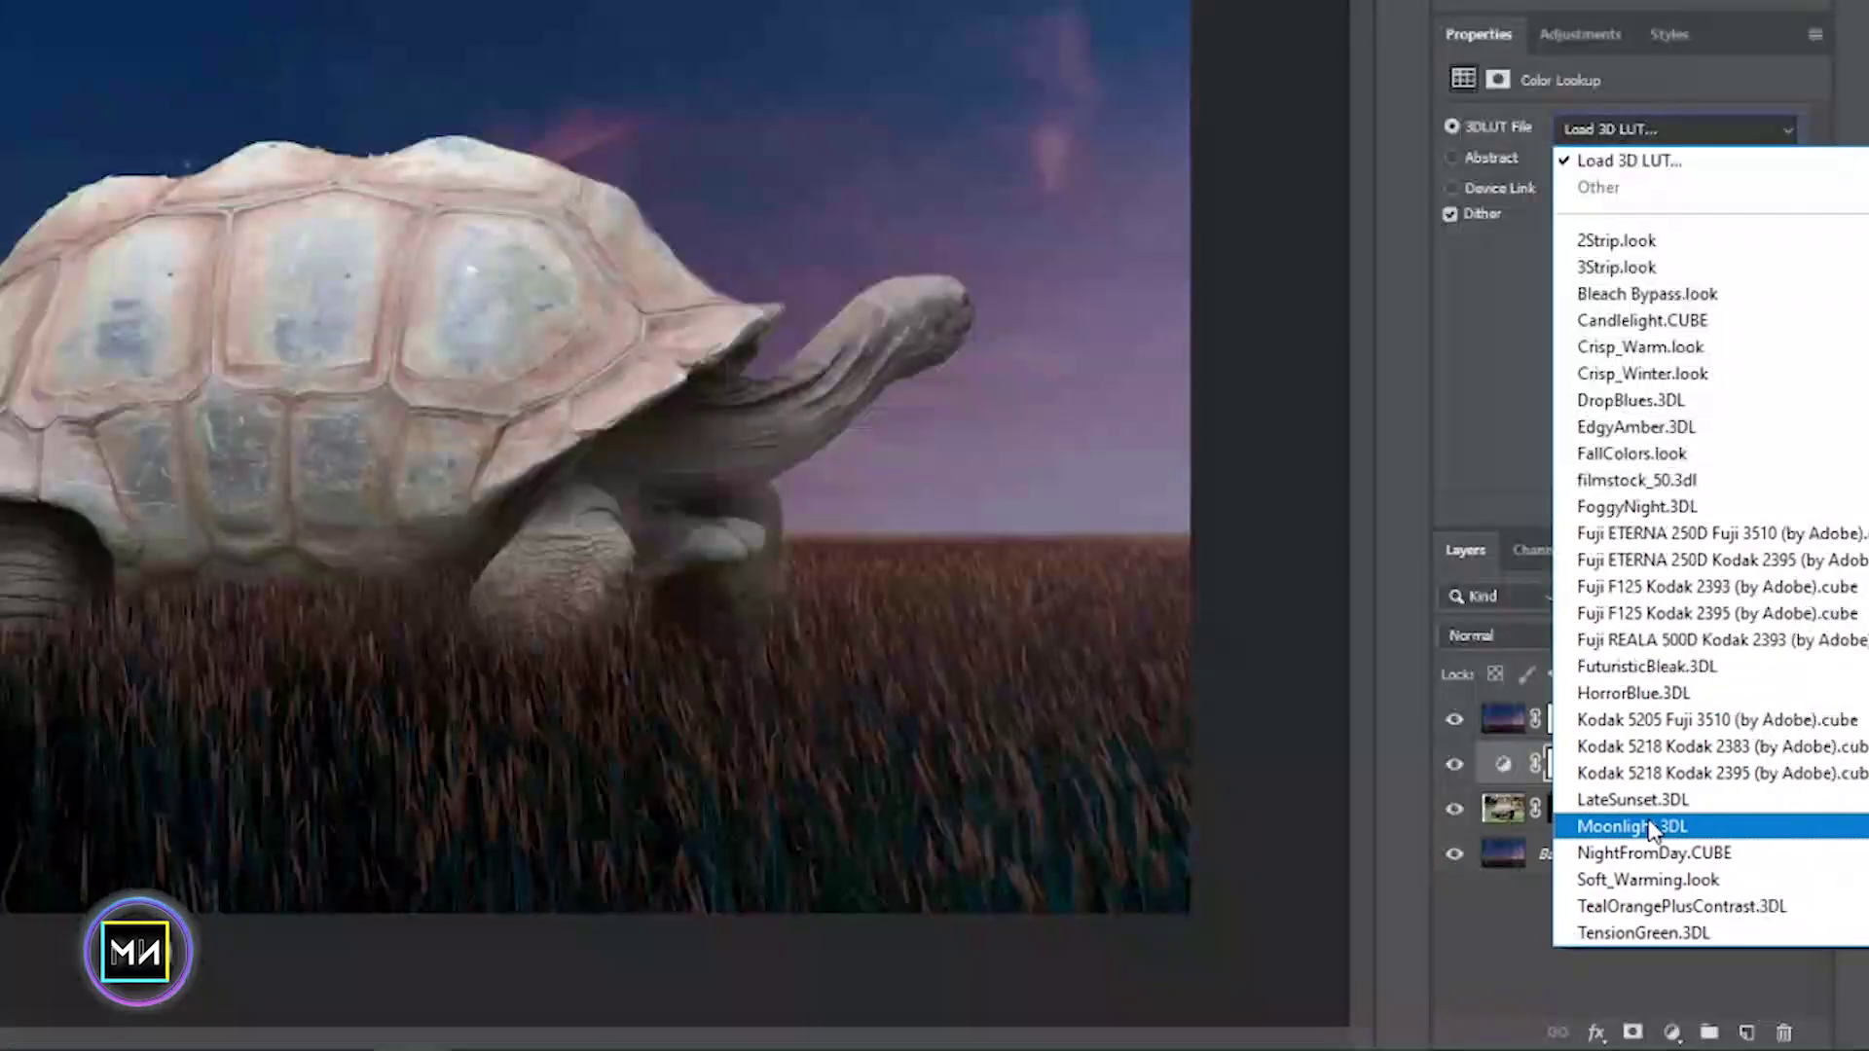
click(1648, 828)
key(alt)
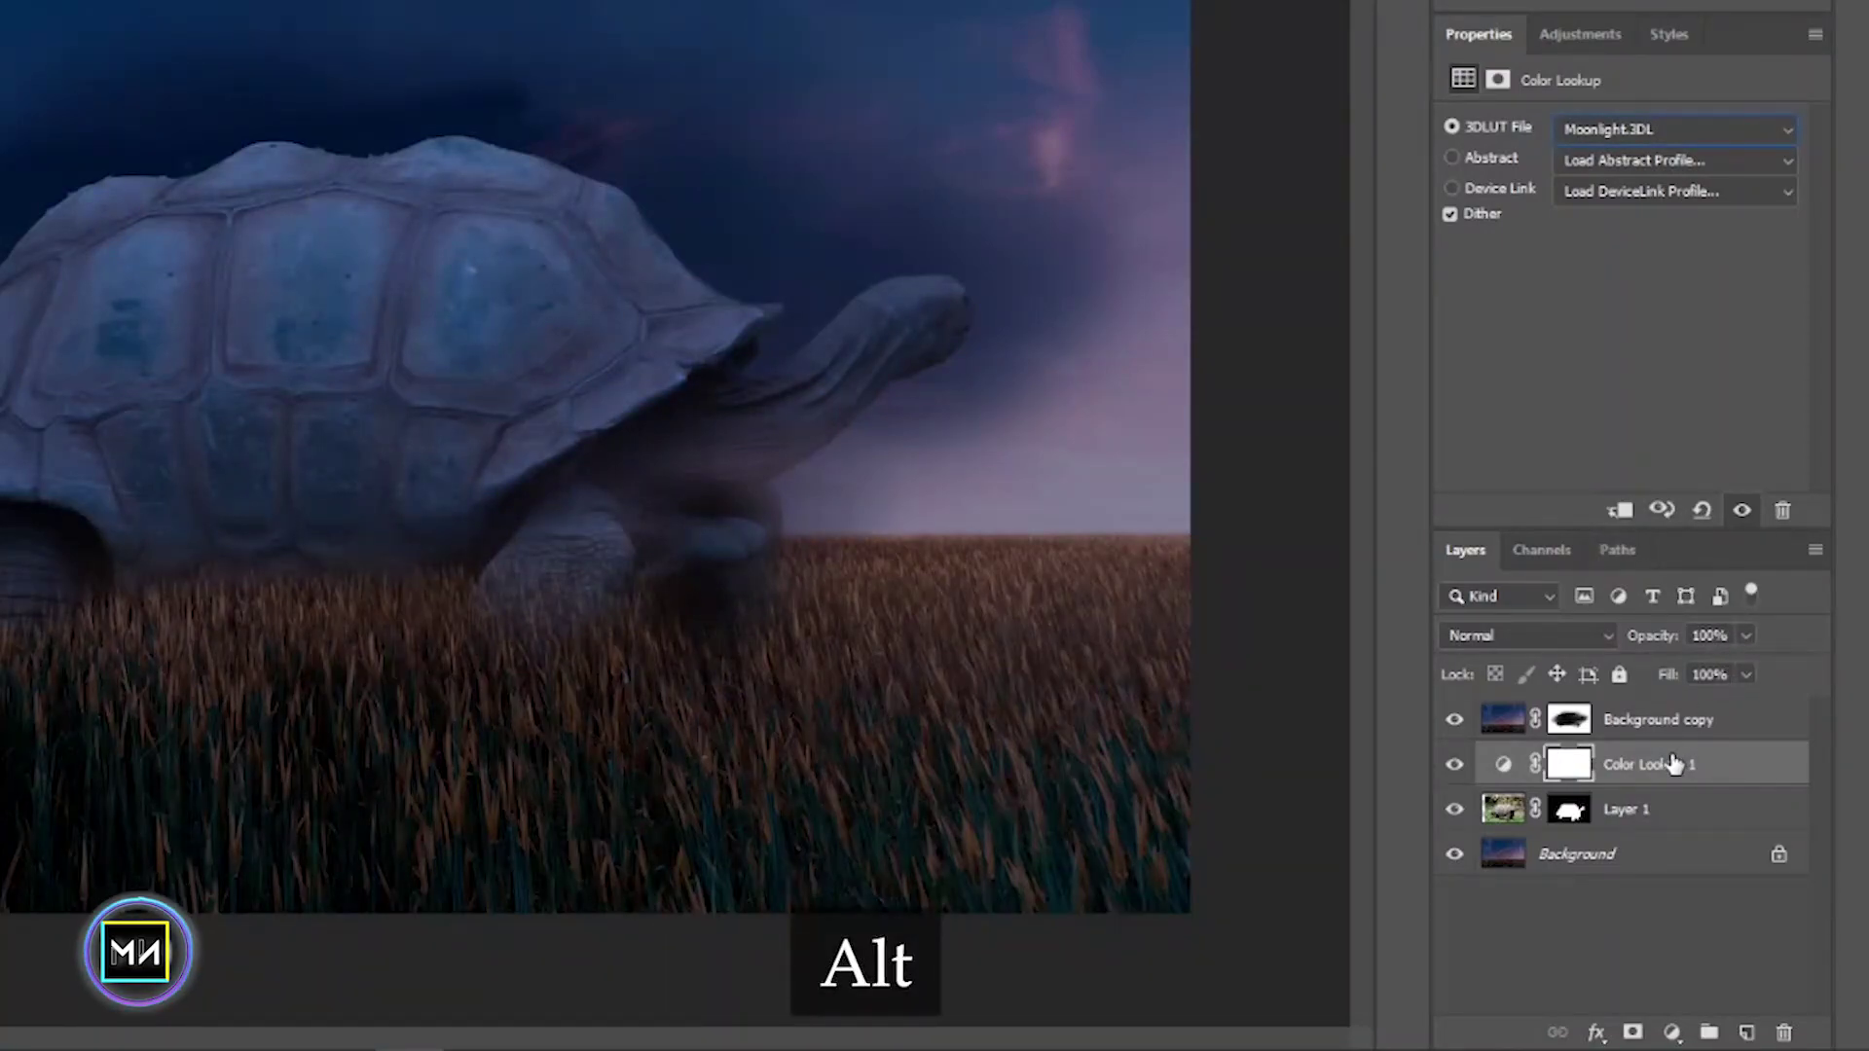
alt+click(1645, 776)
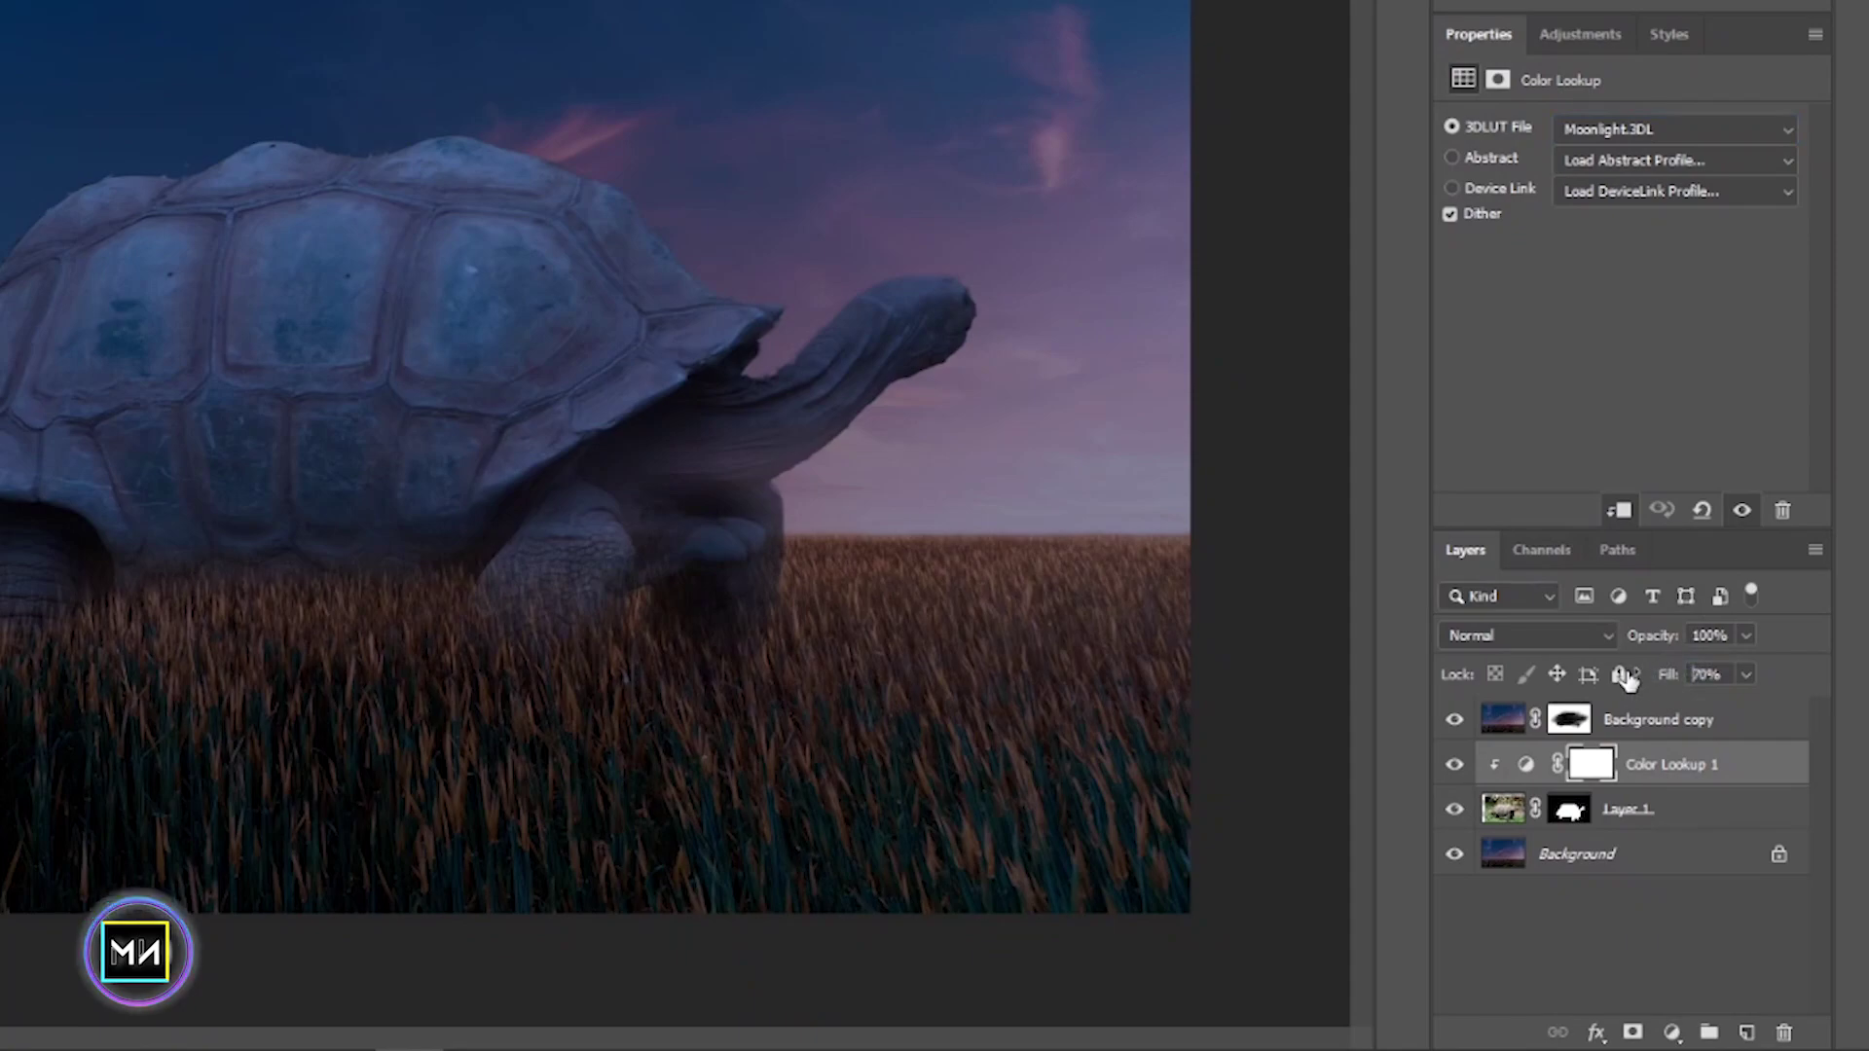
key(Return)
drag(1641, 698, 1594, 716)
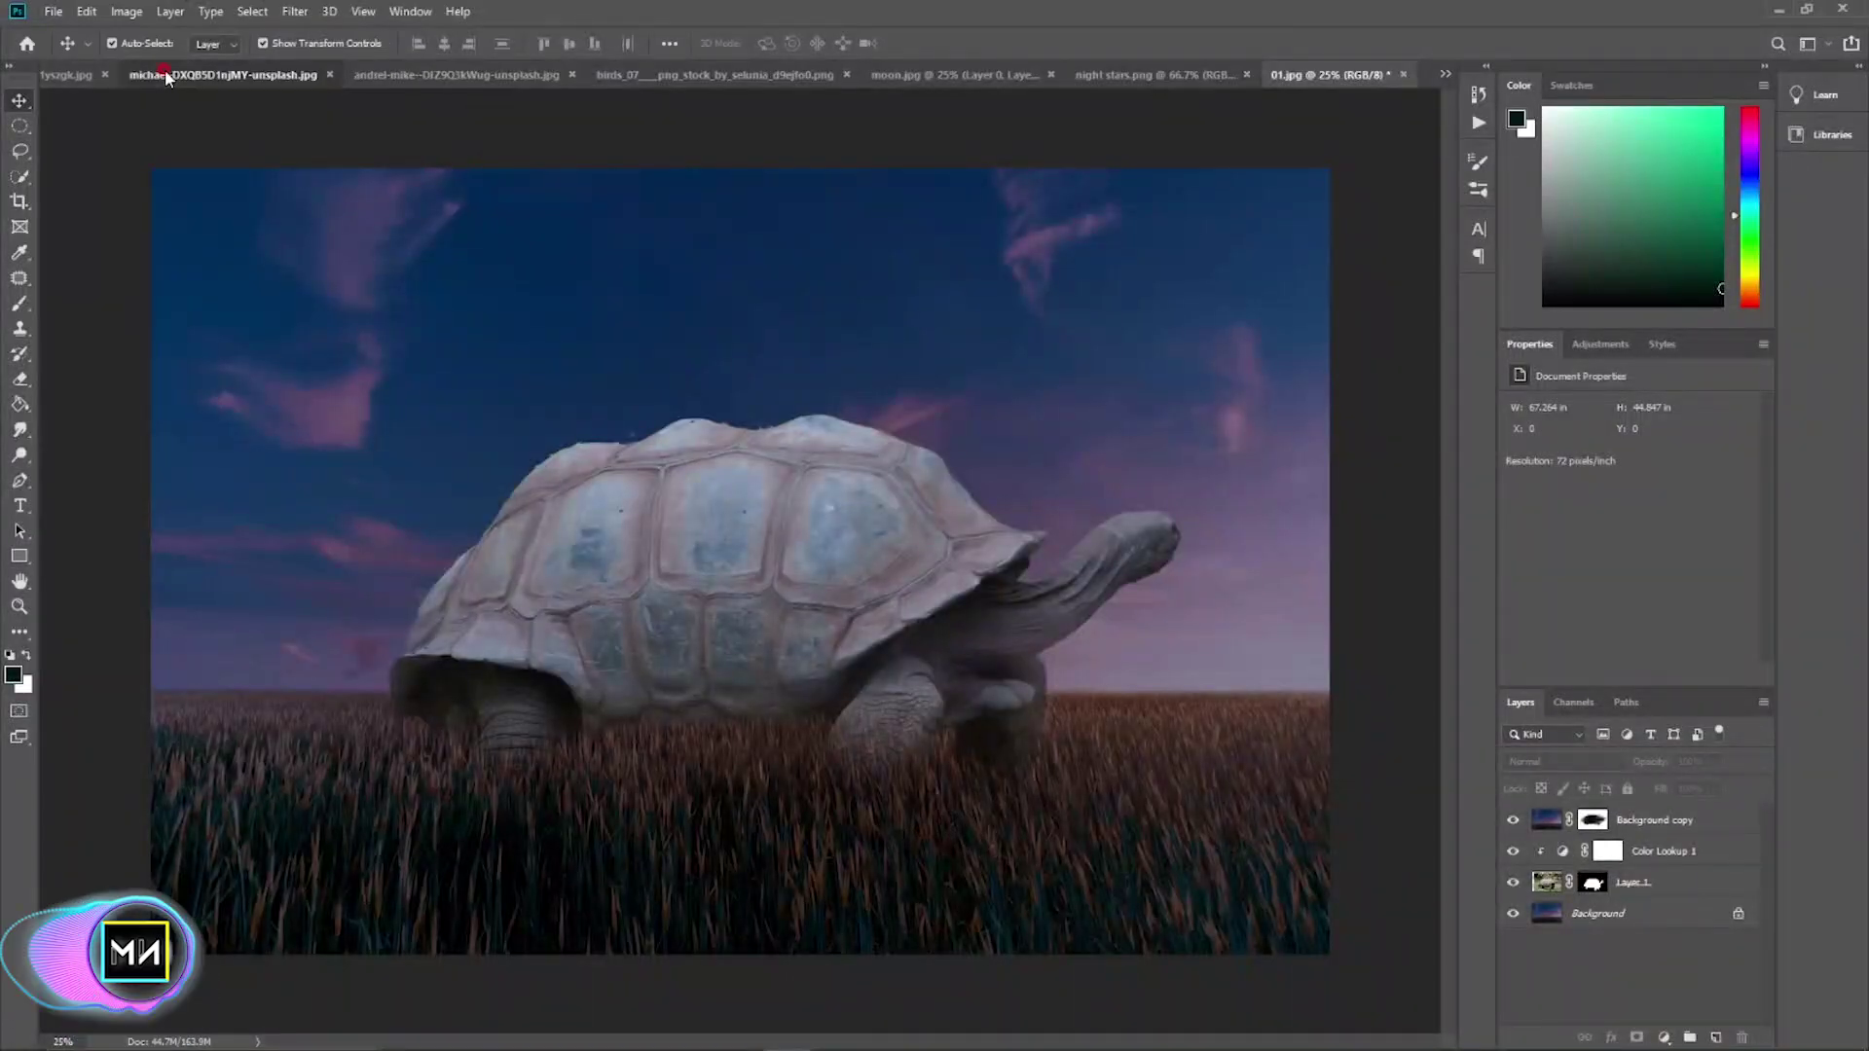
- Bring up the mountain image and close the tortoise cut-out document
click(166, 74)
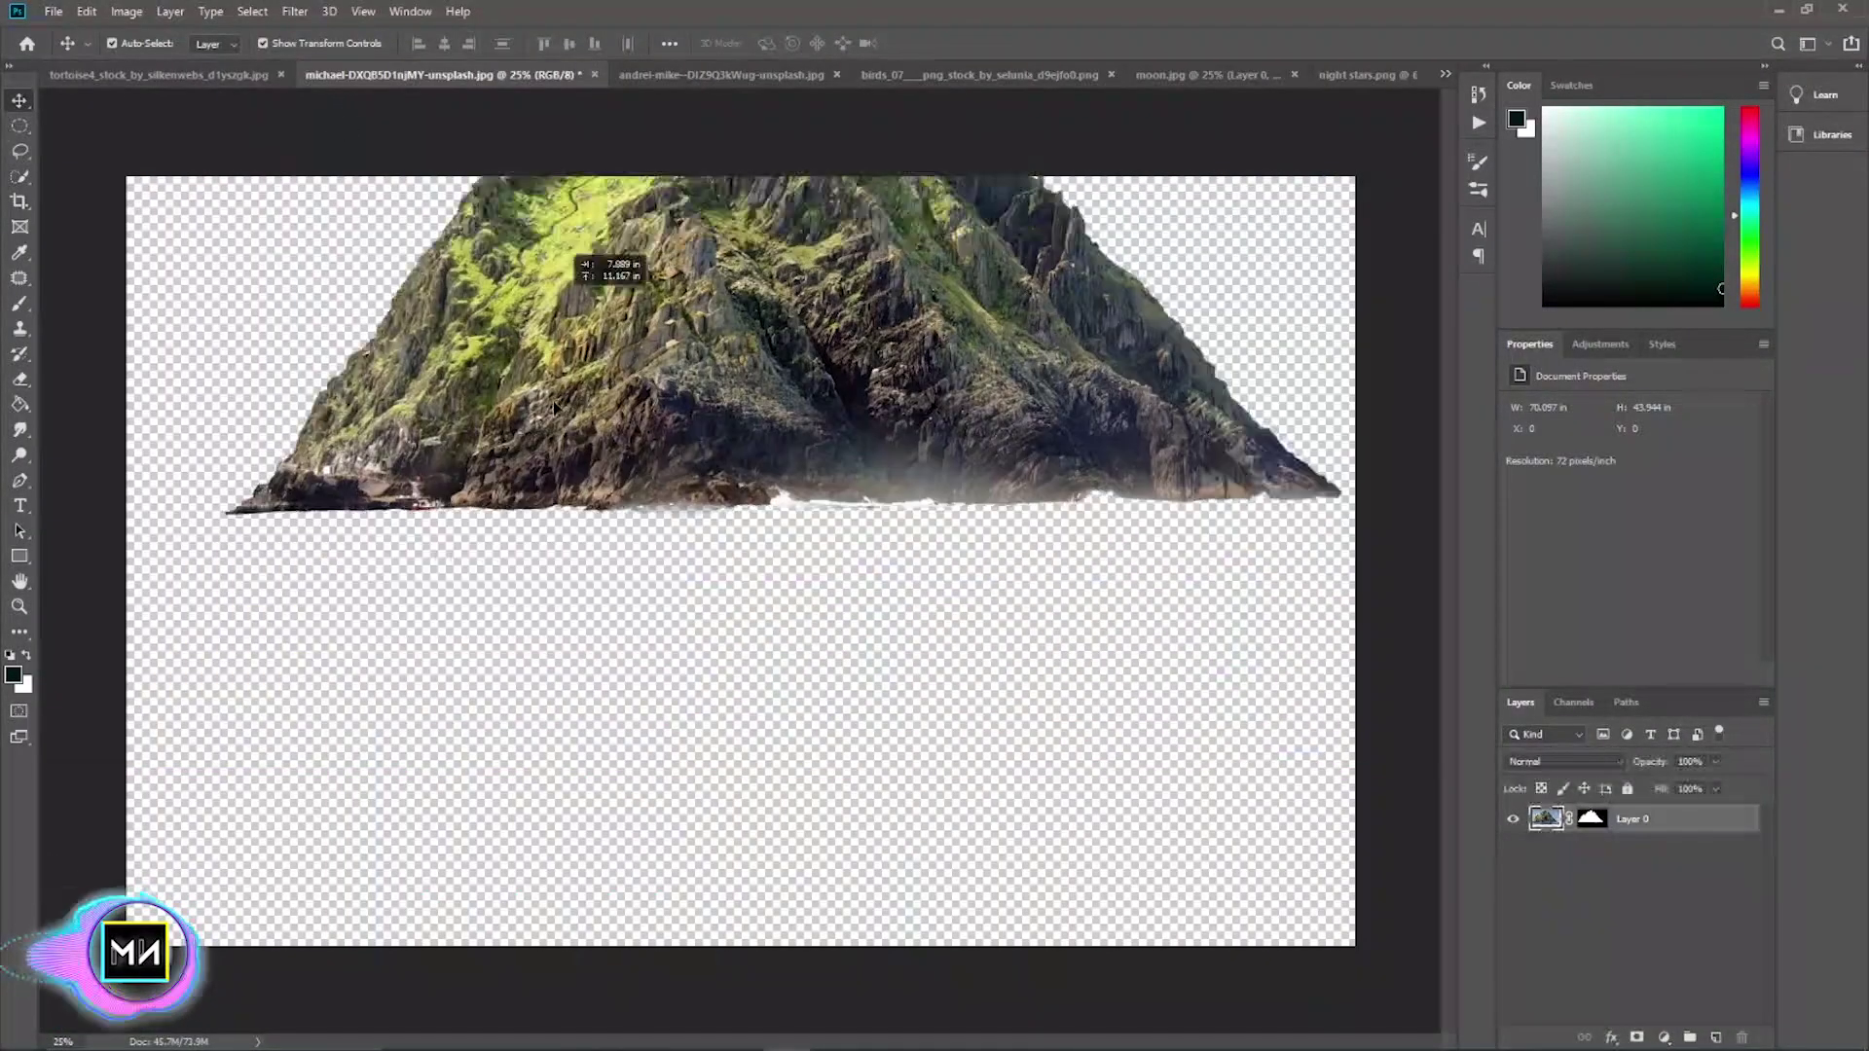
drag(554, 407, 1510, 89)
drag(1393, 73, 902, 283)
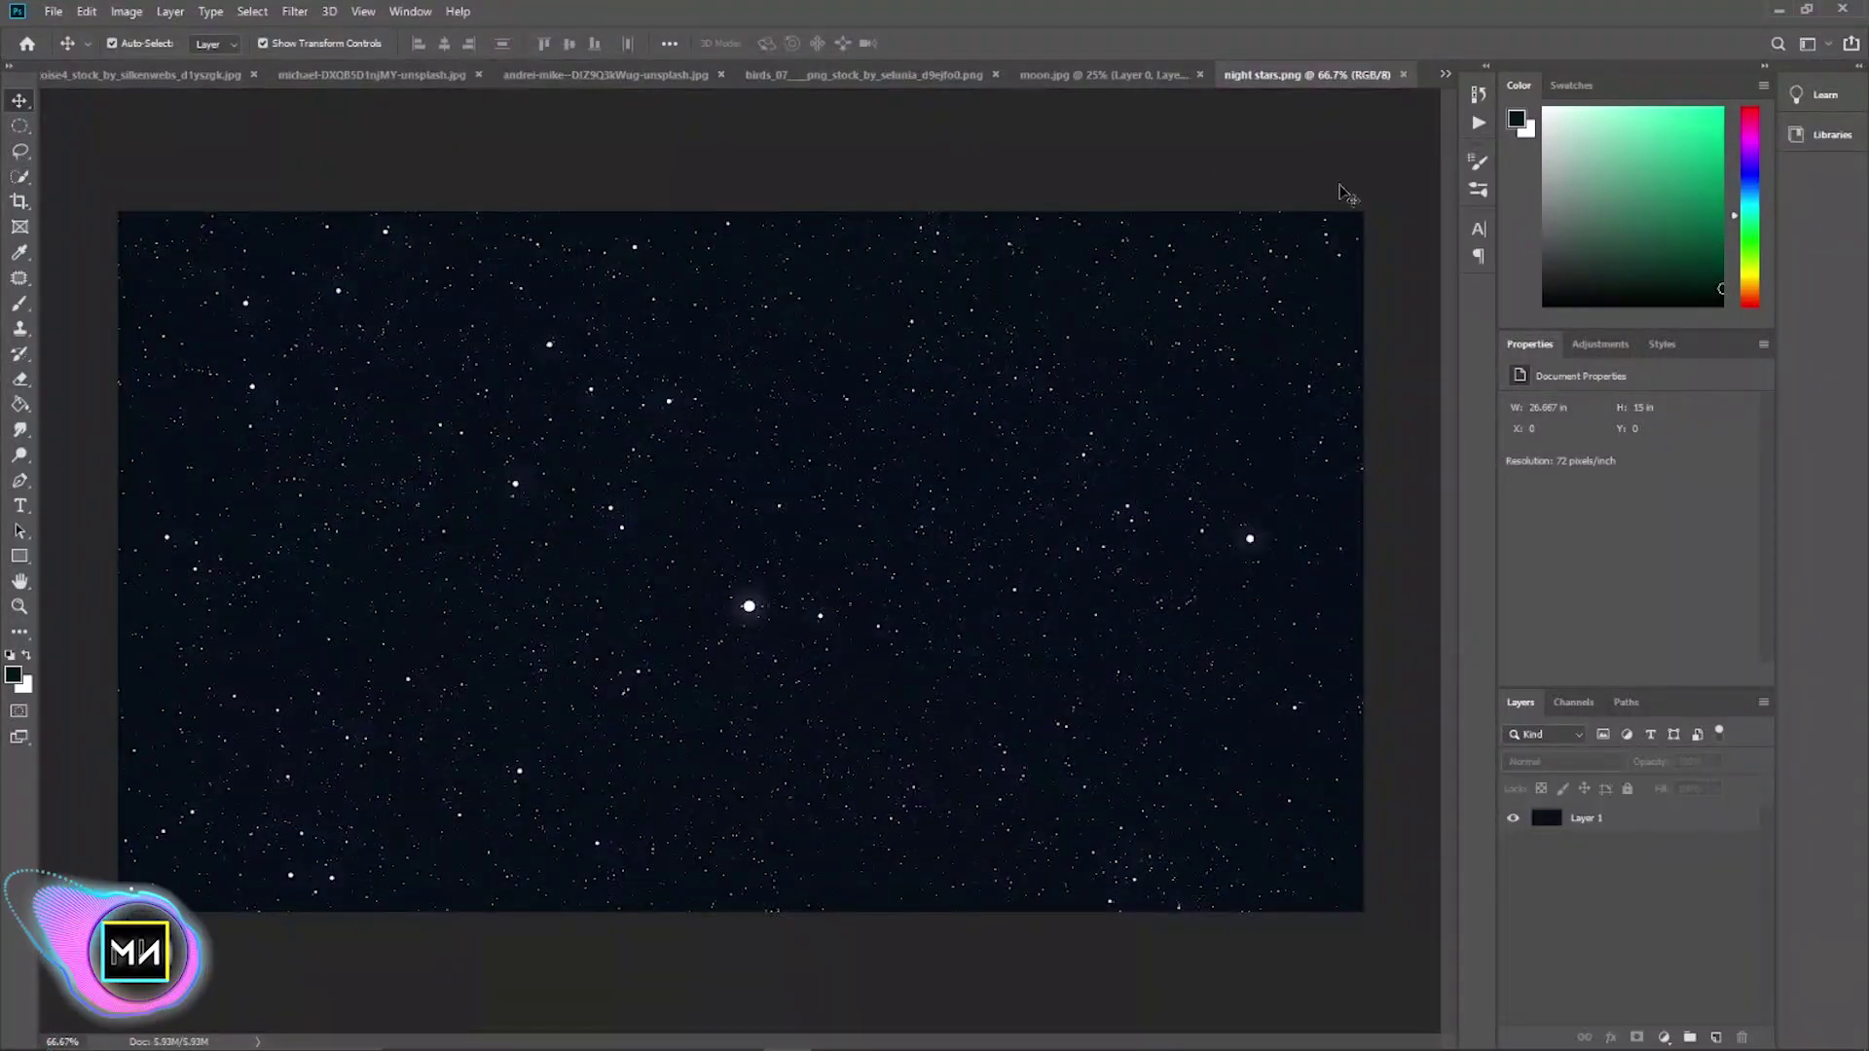
click(1445, 74)
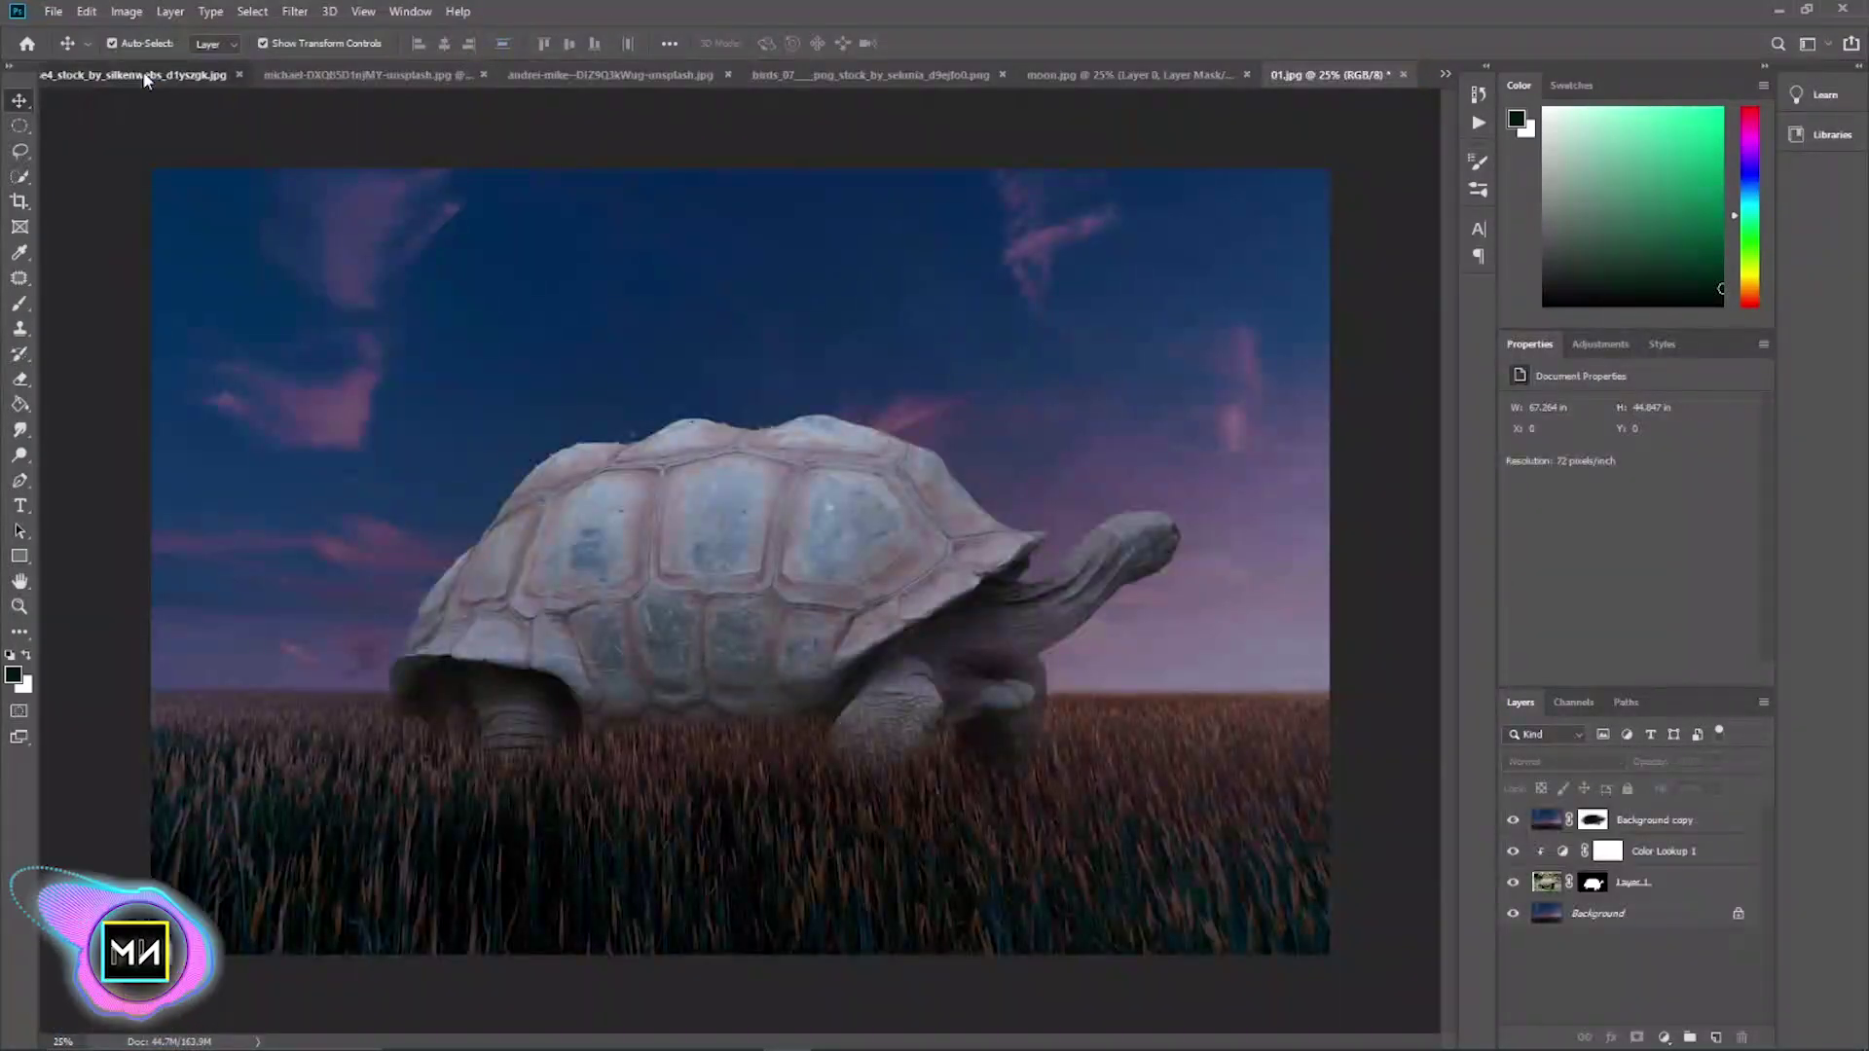
click(304, 78)
key(ctrl+w)
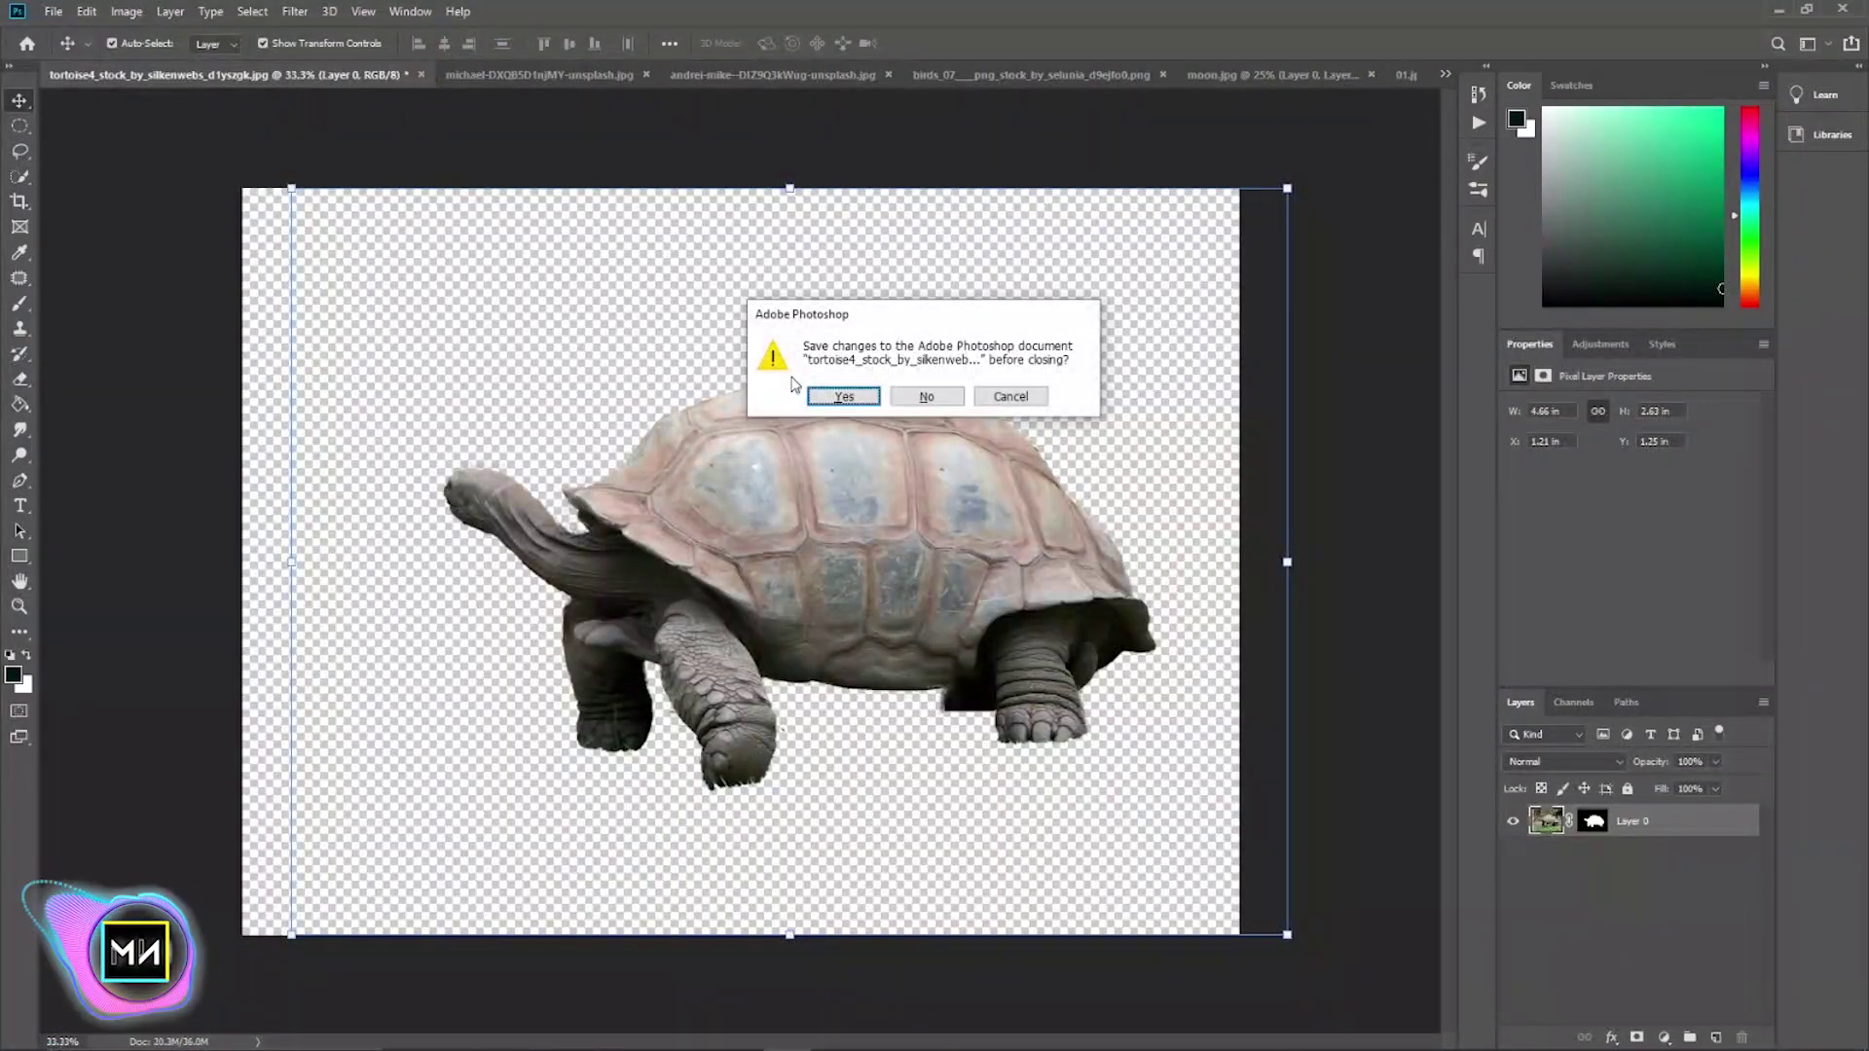
click(926, 396)
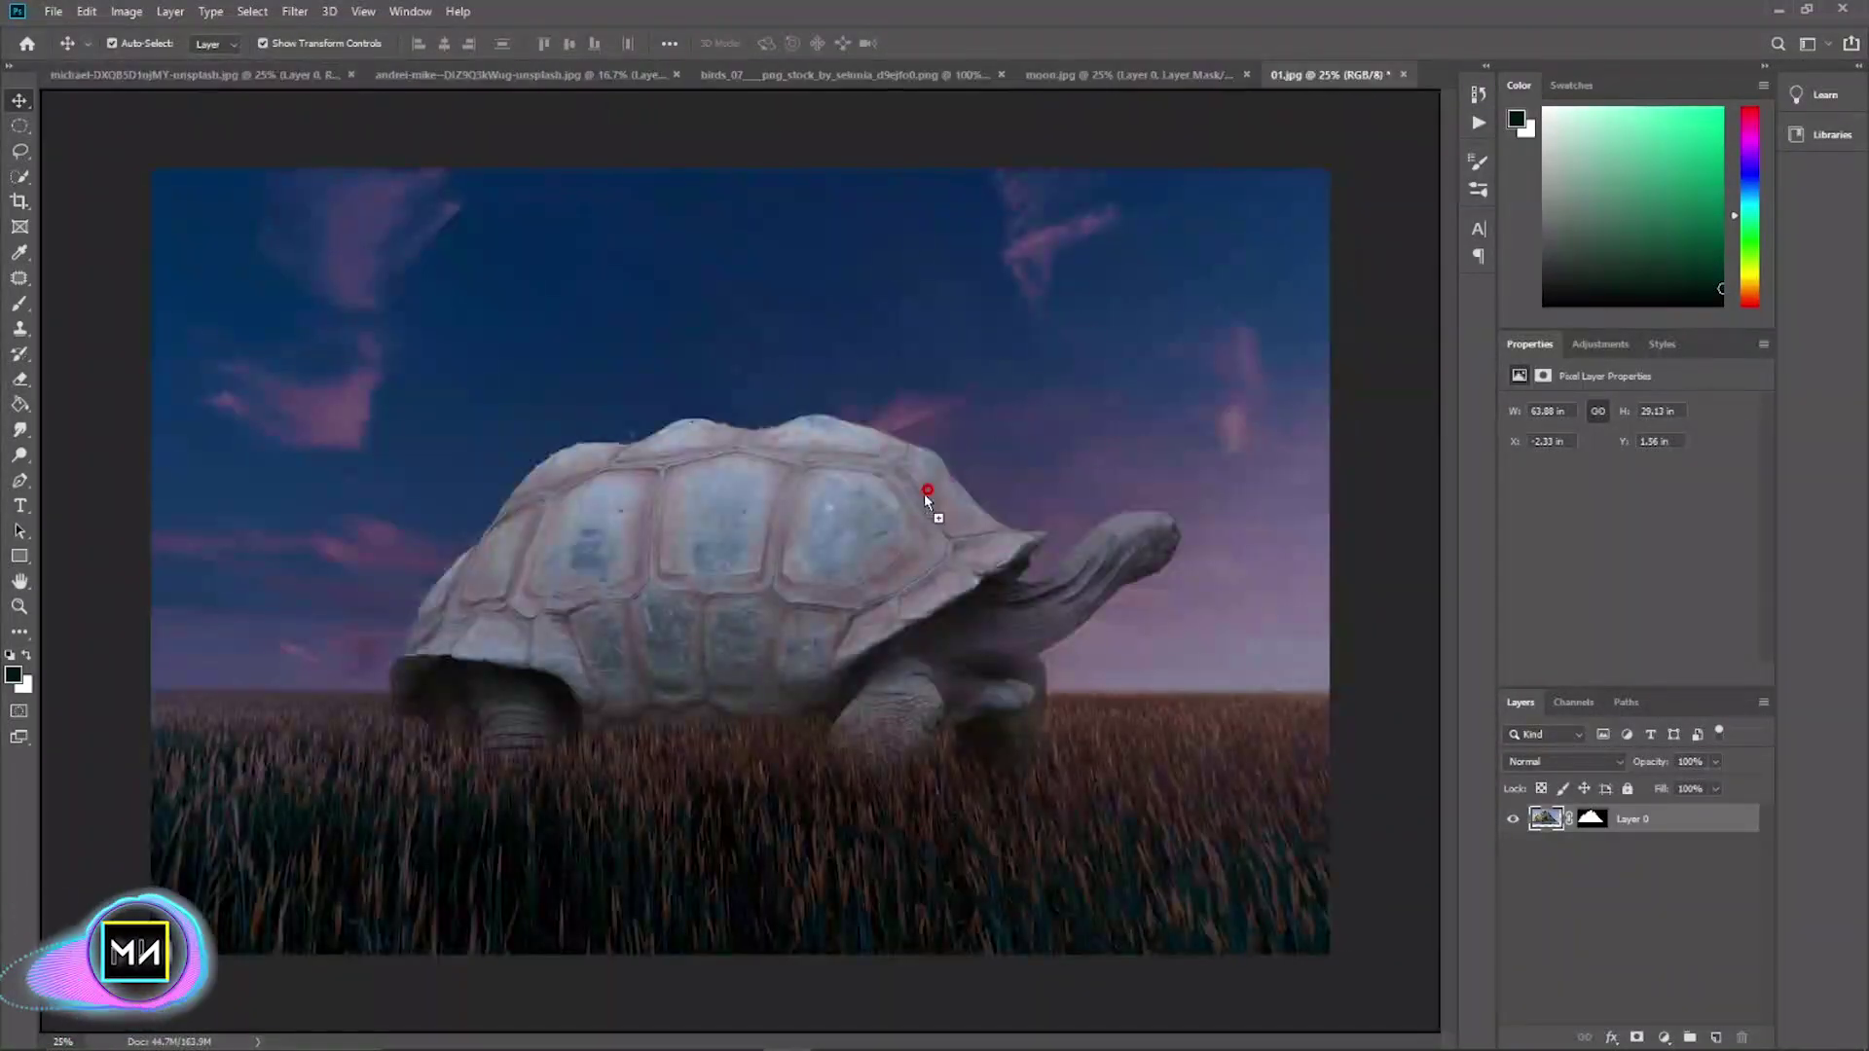
- Drag the mountain into the composite, flip it horizontally, and rotate and scale it onto the shell
drag(1336, 63, 923, 802)
mouse_move(930, 870)
mouse_down()
mouse_move(925, 506)
mouse_move(681, 499)
mouse_move(715, 517)
mouse_up()
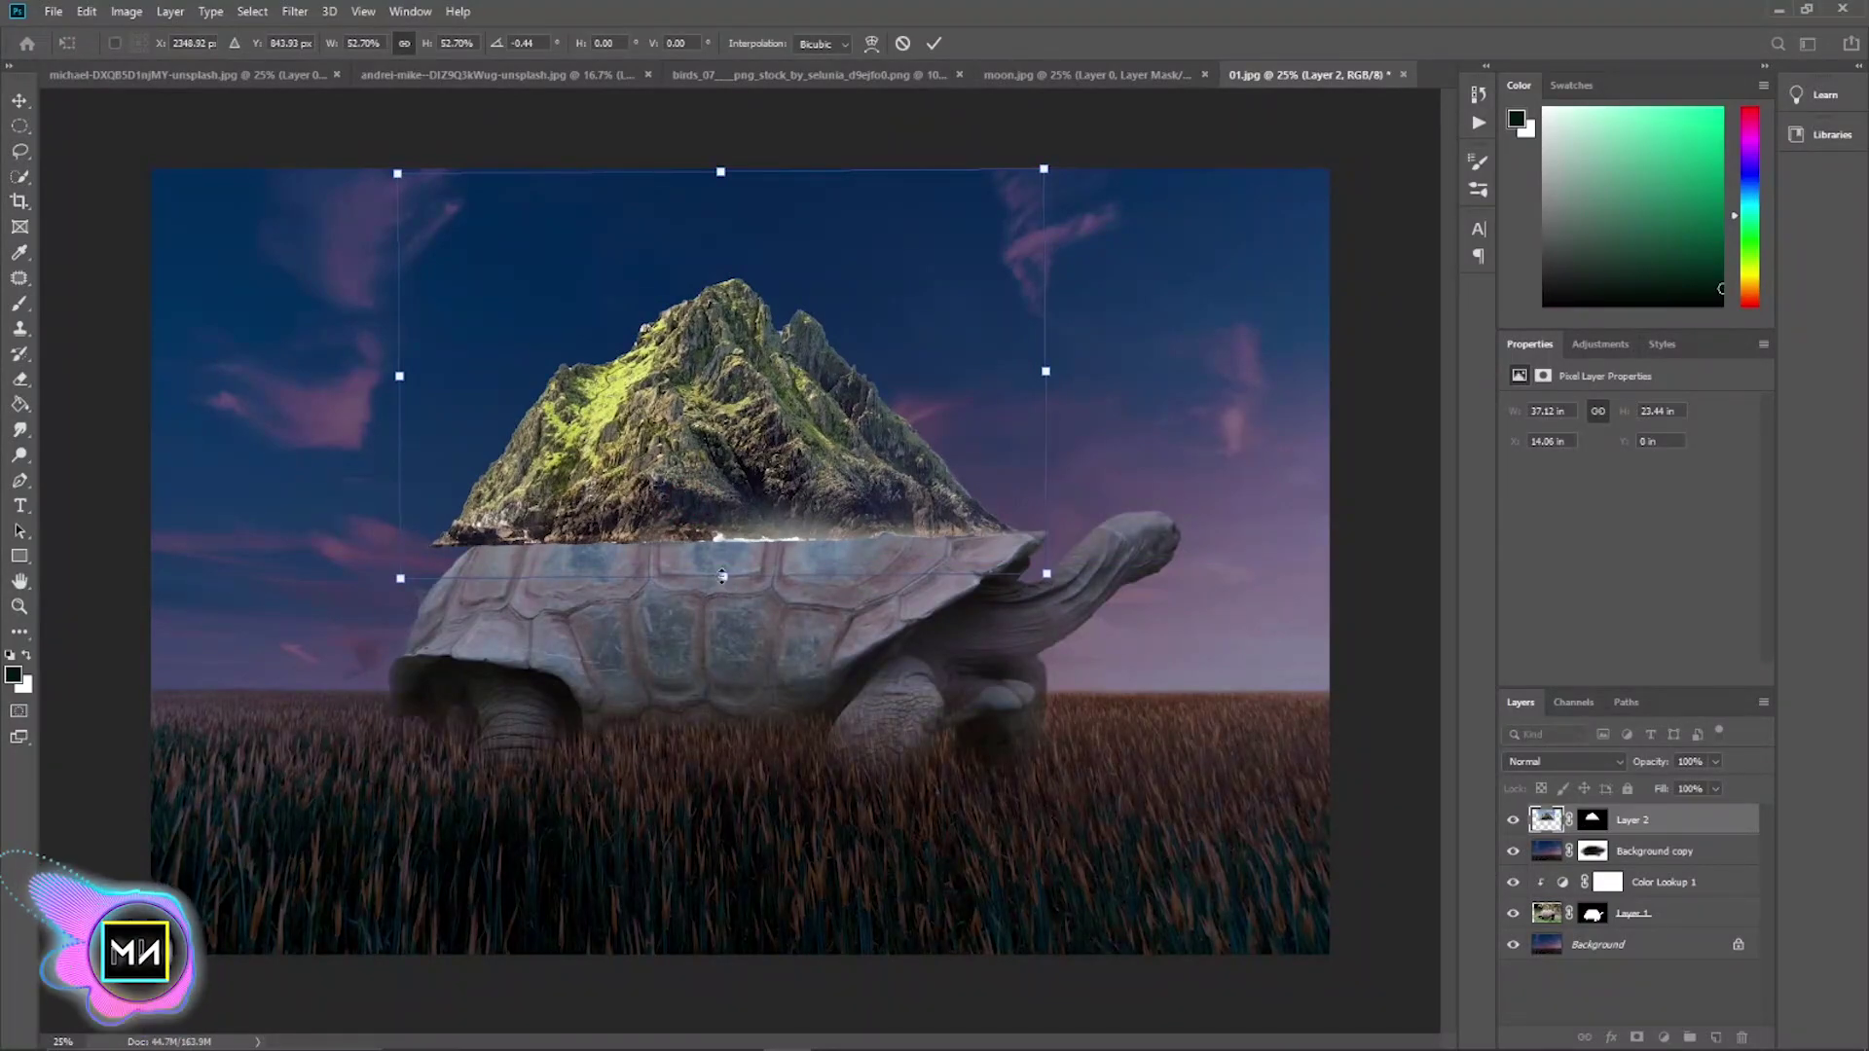
right_click(720, 581)
click(779, 822)
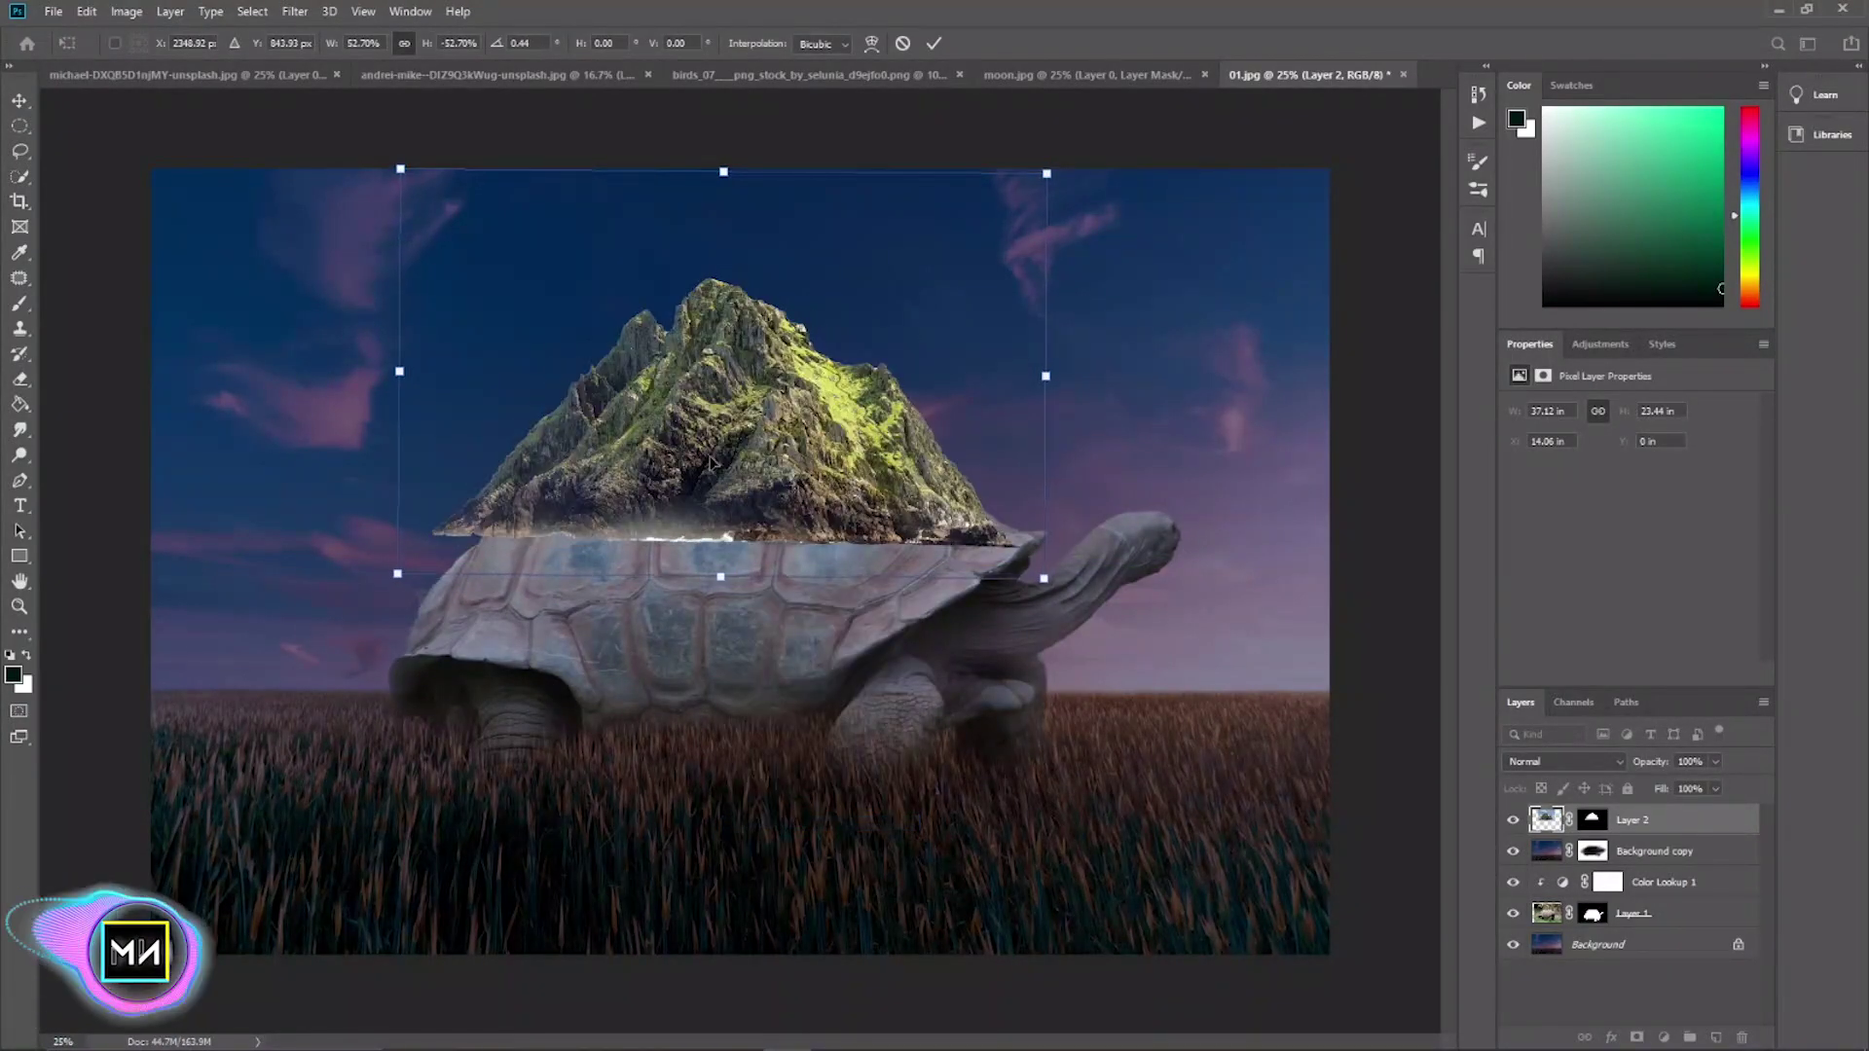
mouse_move(1061, 624)
mouse_down()
mouse_move(1085, 502)
mouse_move(1154, 574)
mouse_move(1144, 607)
mouse_up()
drag(754, 487, 834, 502)
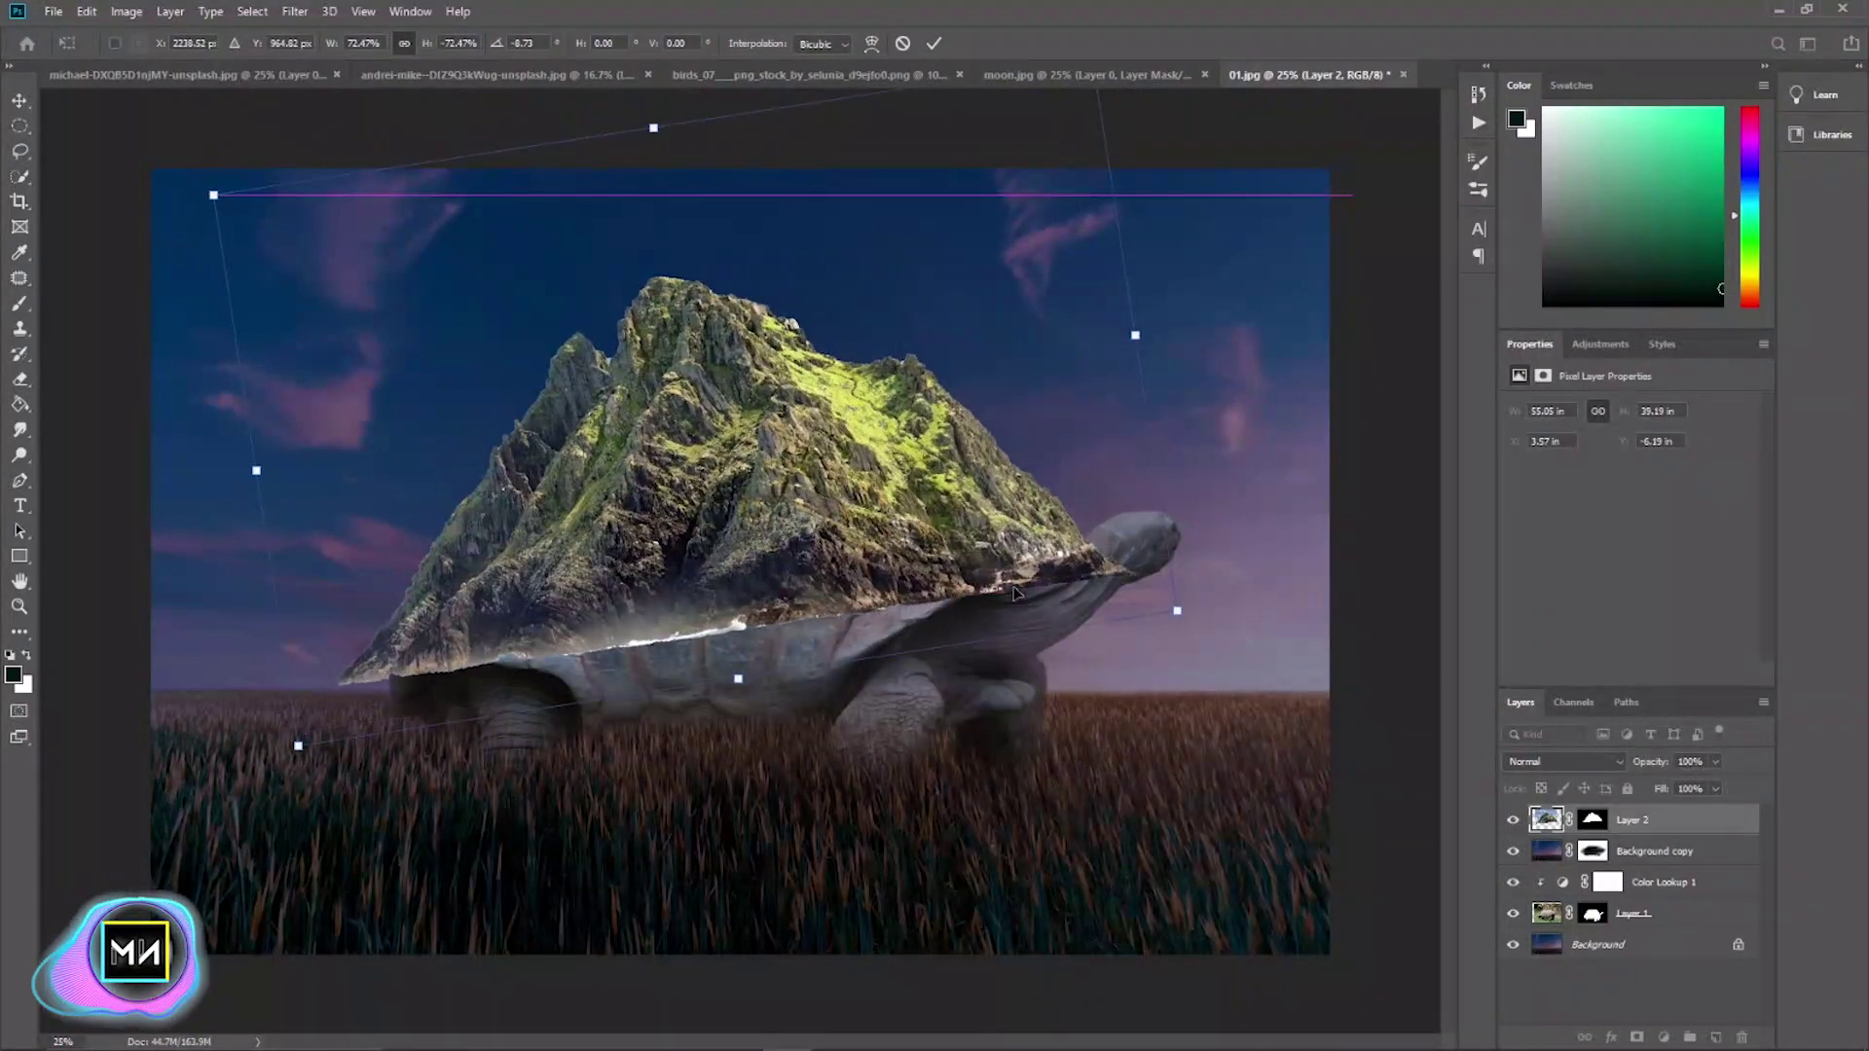
drag(1256, 633, 1295, 626)
mouse_move(740, 692)
mouse_down()
mouse_move(734, 652)
mouse_move(667, 579)
mouse_move(711, 611)
mouse_up()
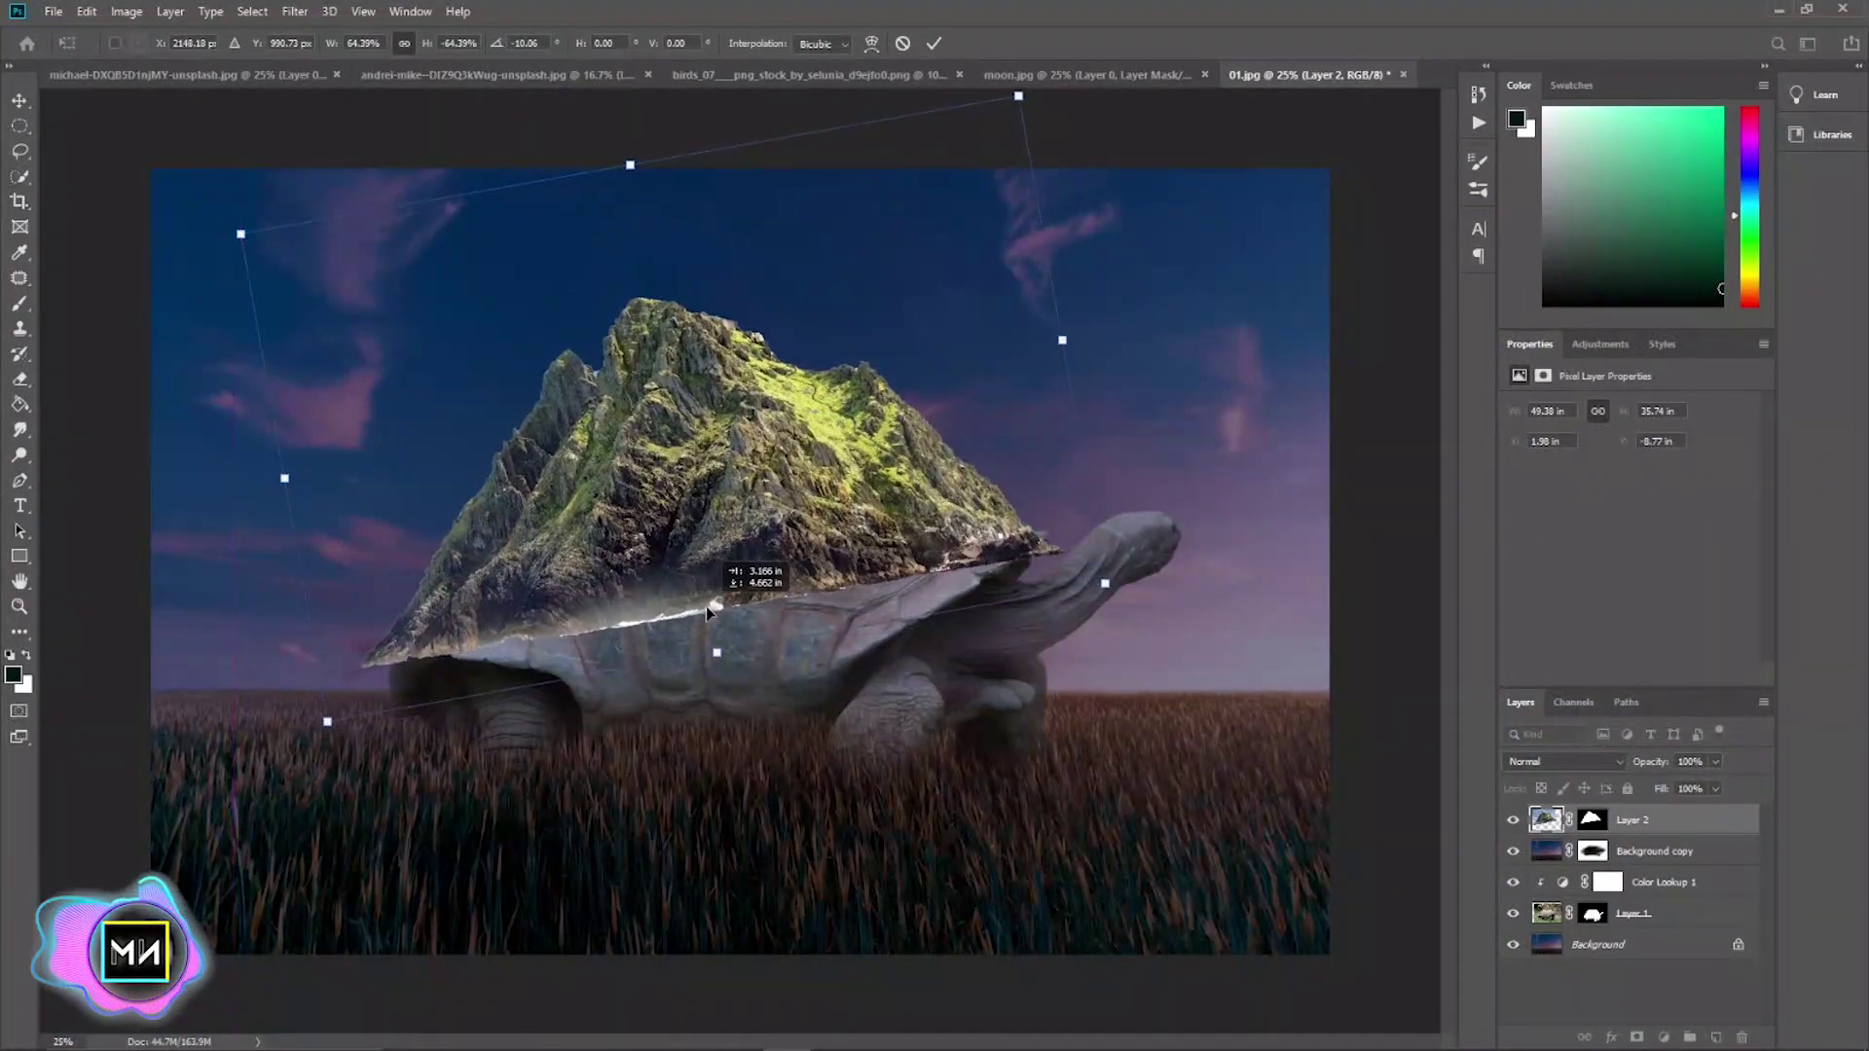
key(Return)
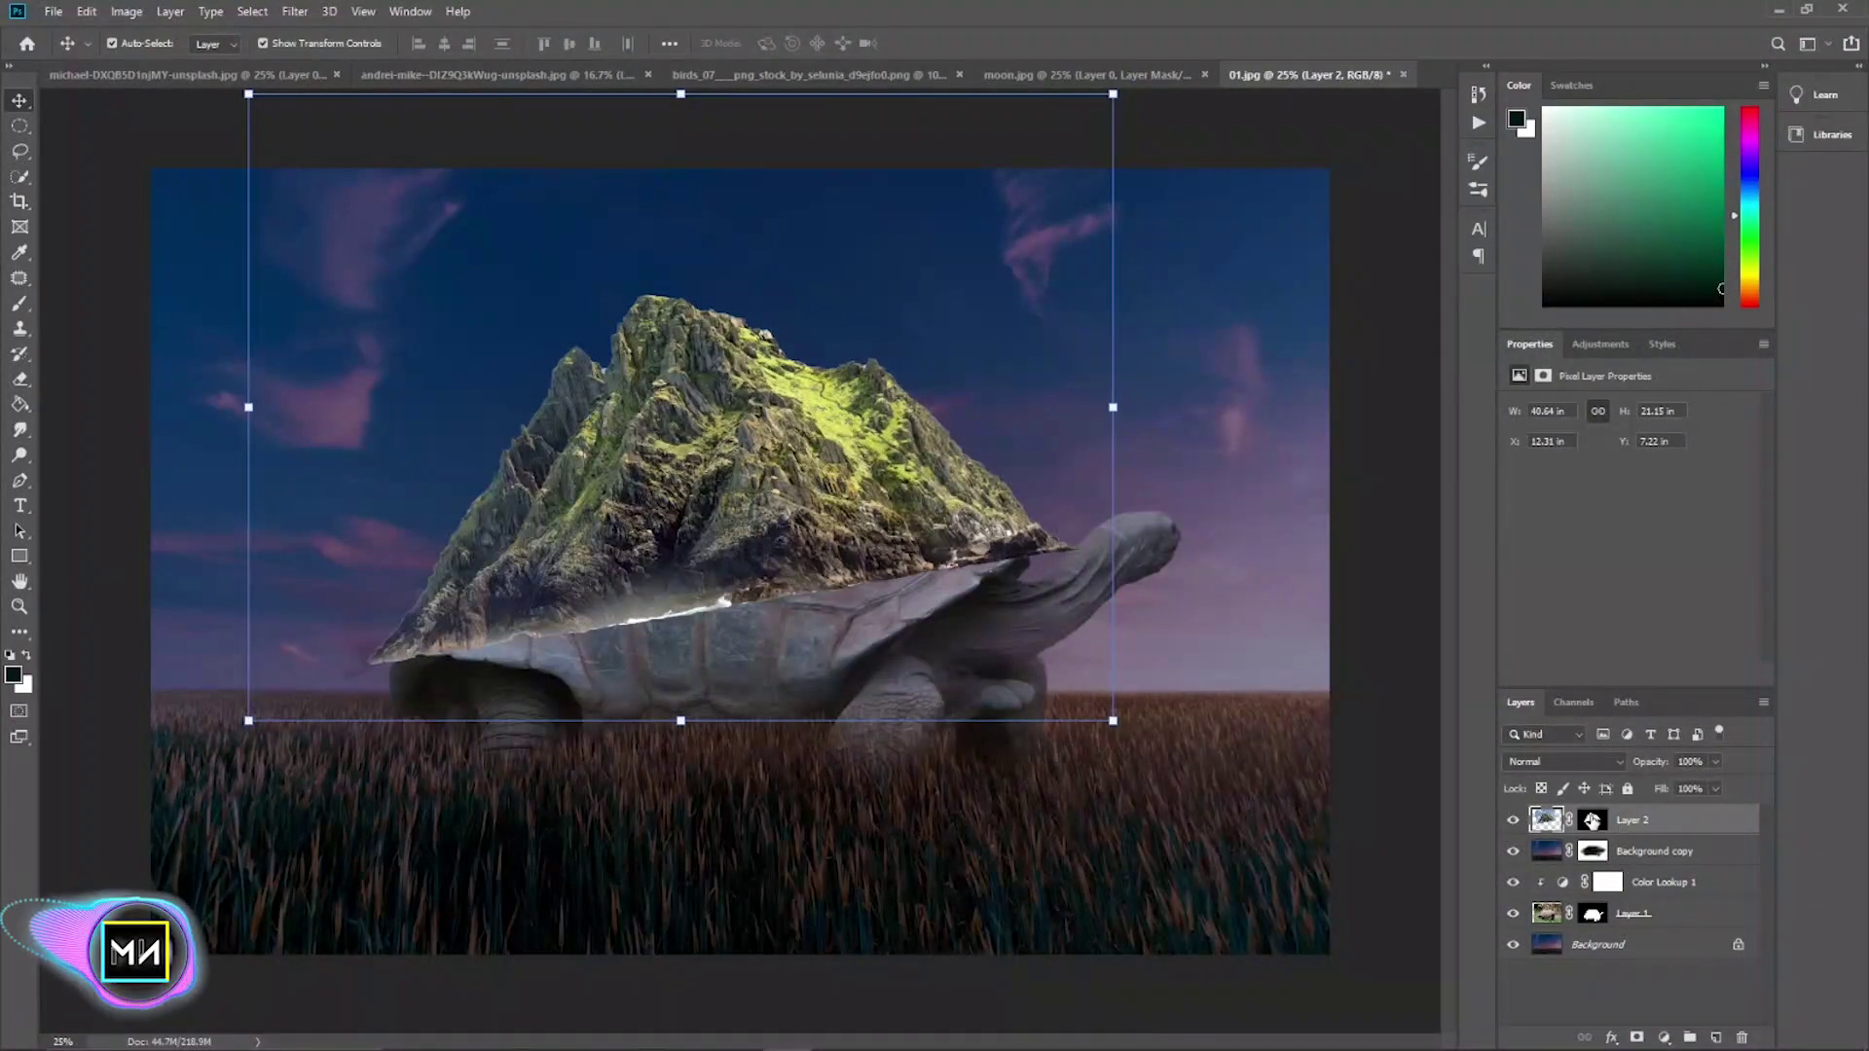
- Paint Layer 2's mask so the mountain base blends onto the shell, briefly fading its fill to see beneath
click(1594, 821)
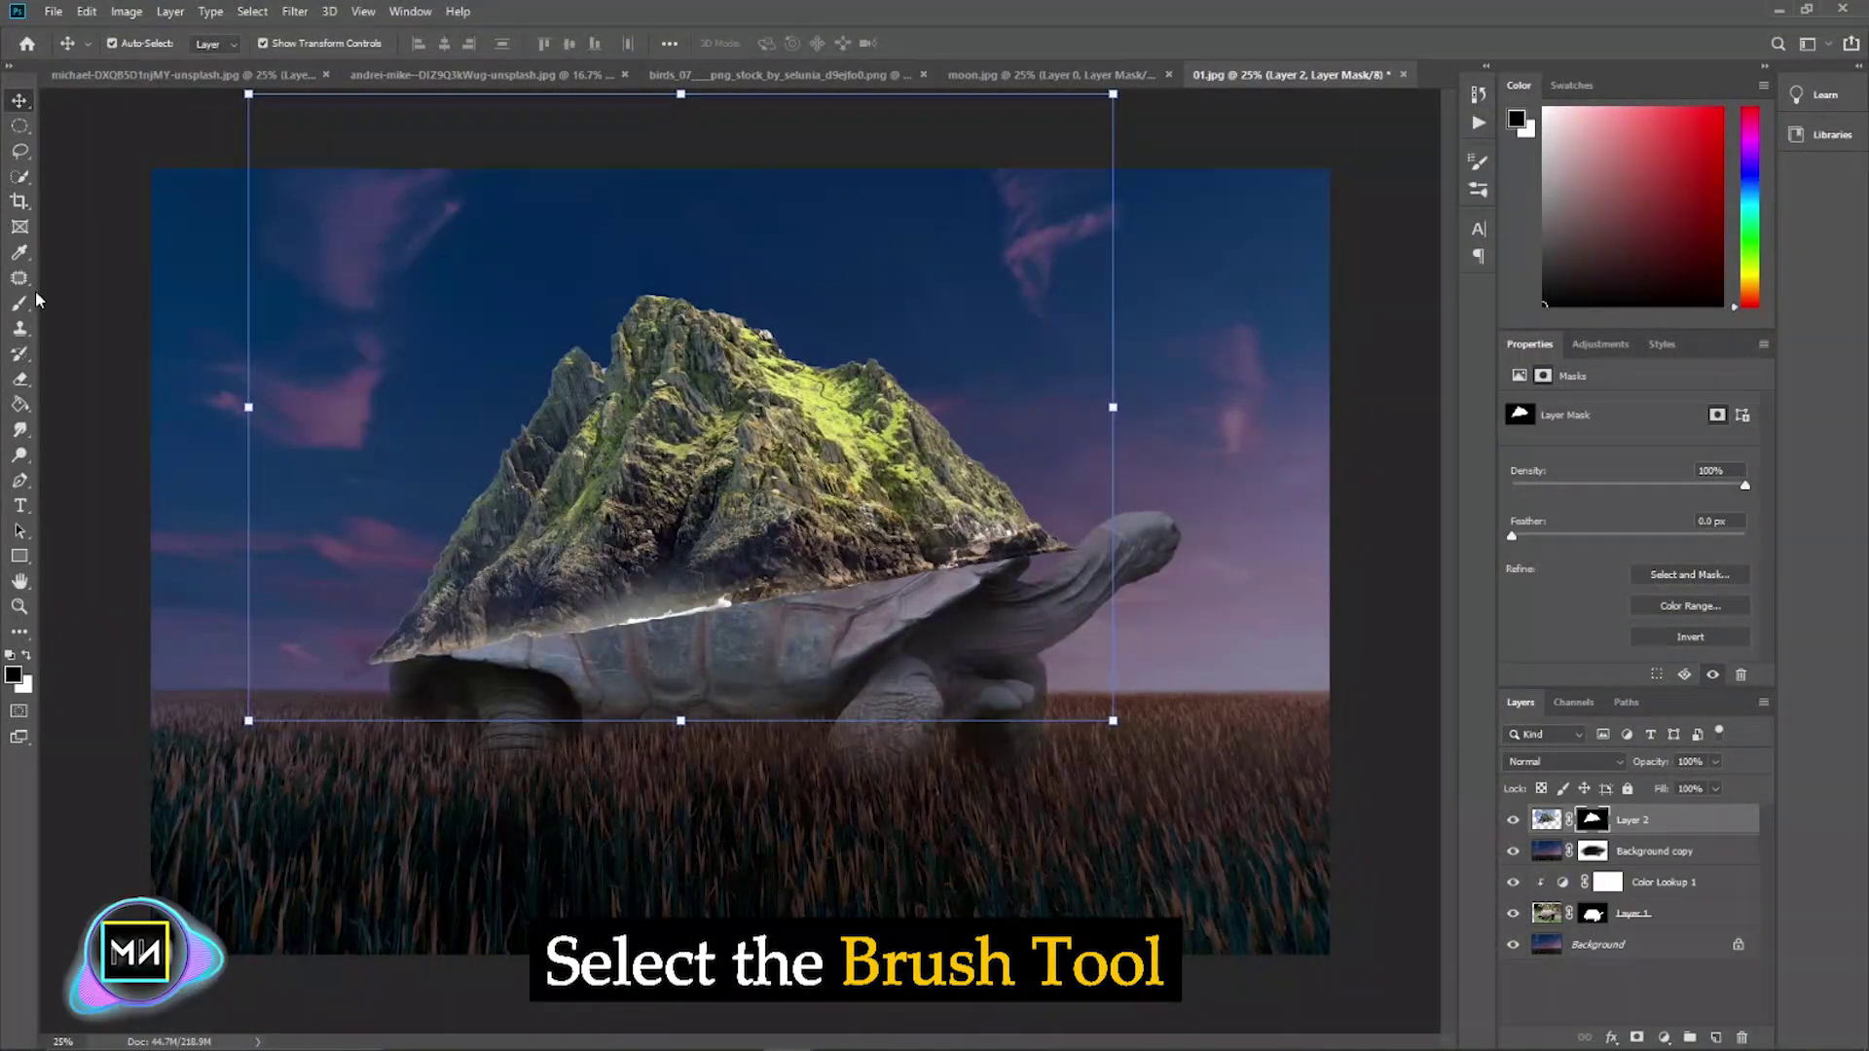
click(19, 303)
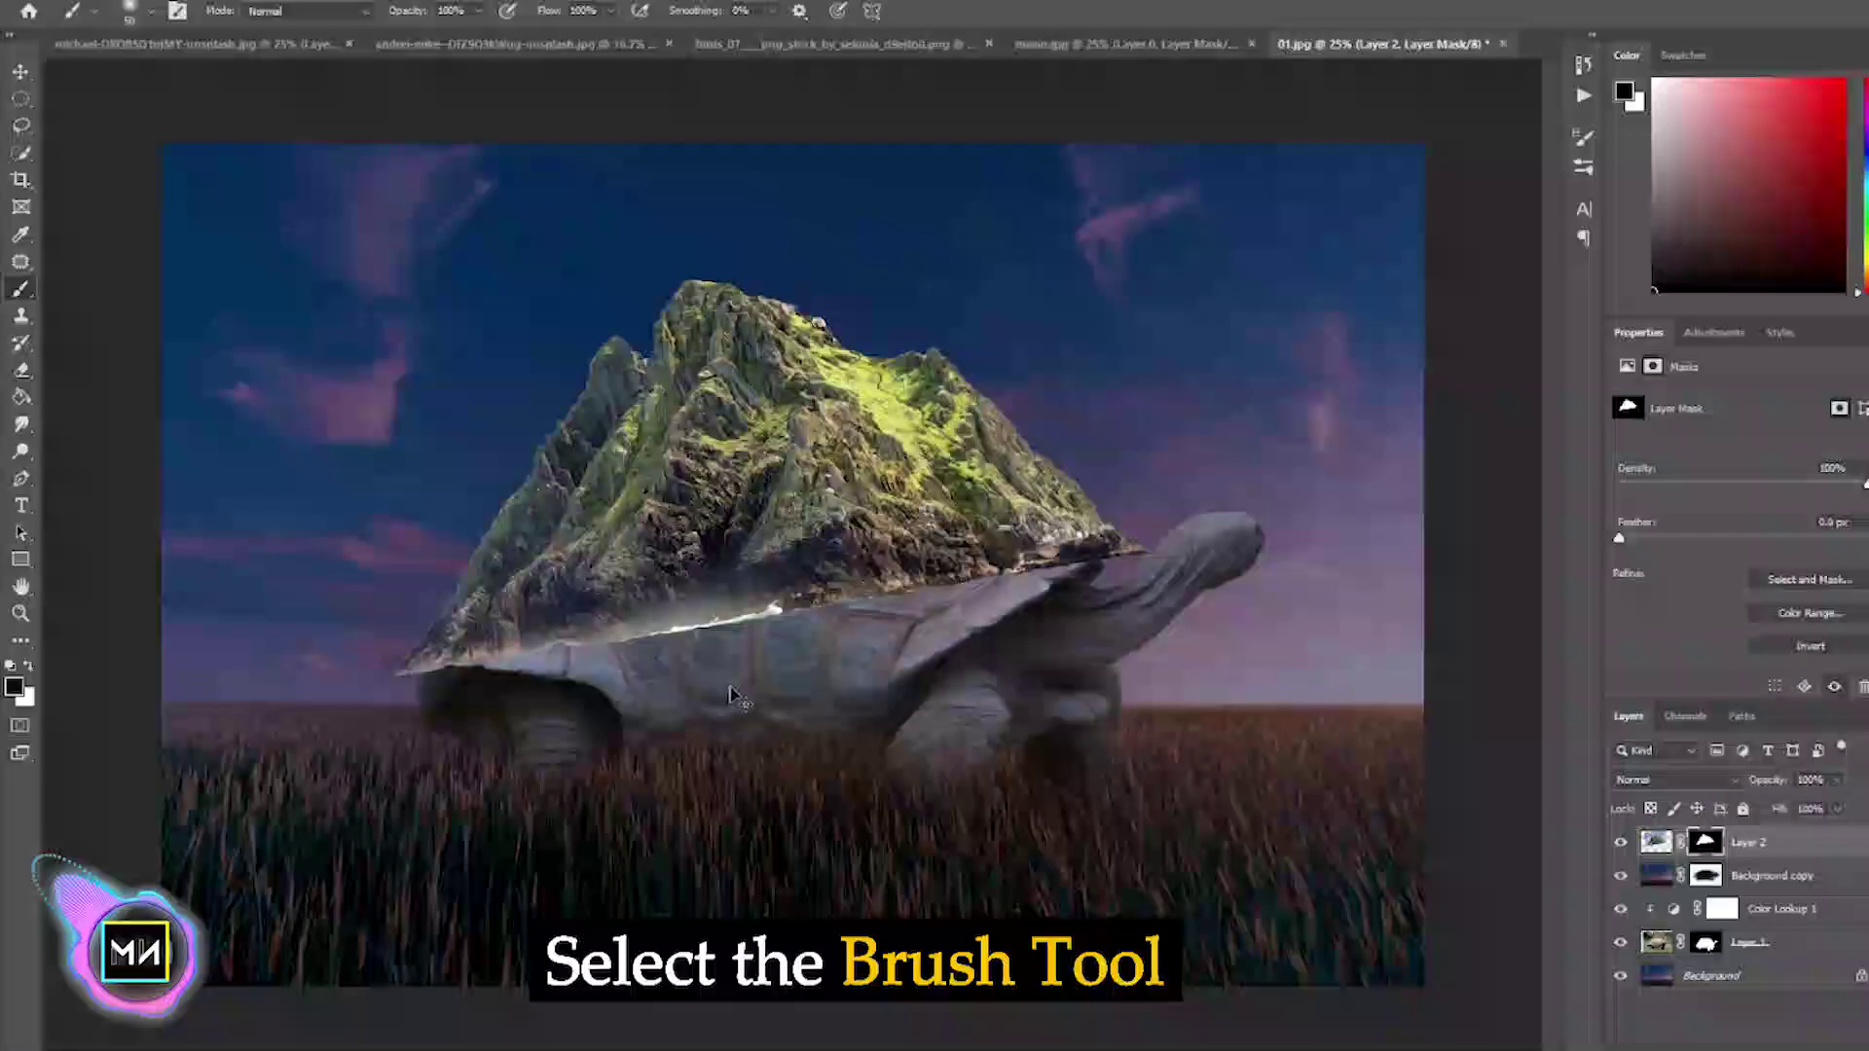
scroll(679, 730, up, 2)
scroll(680, 730, up, 2)
scroll(679, 731, up, 1)
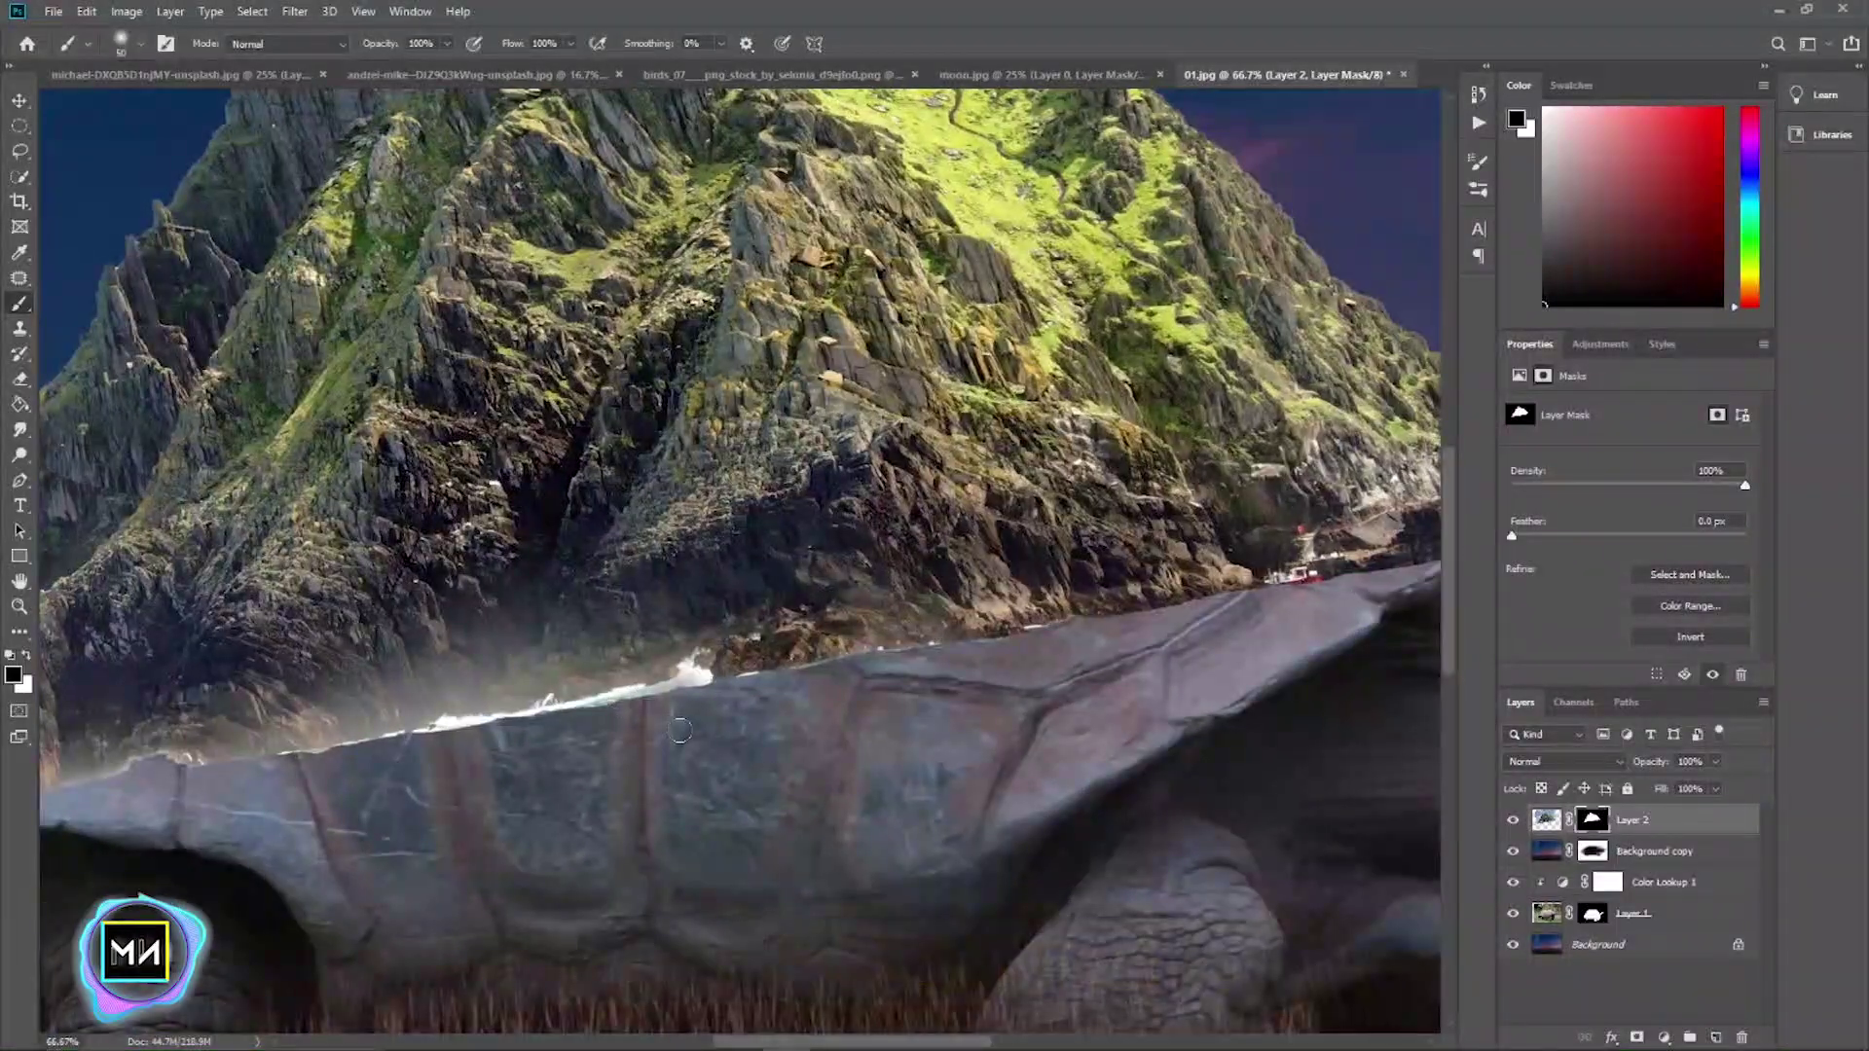
scroll(703, 721, left, 3)
scroll(632, 779, left, 3)
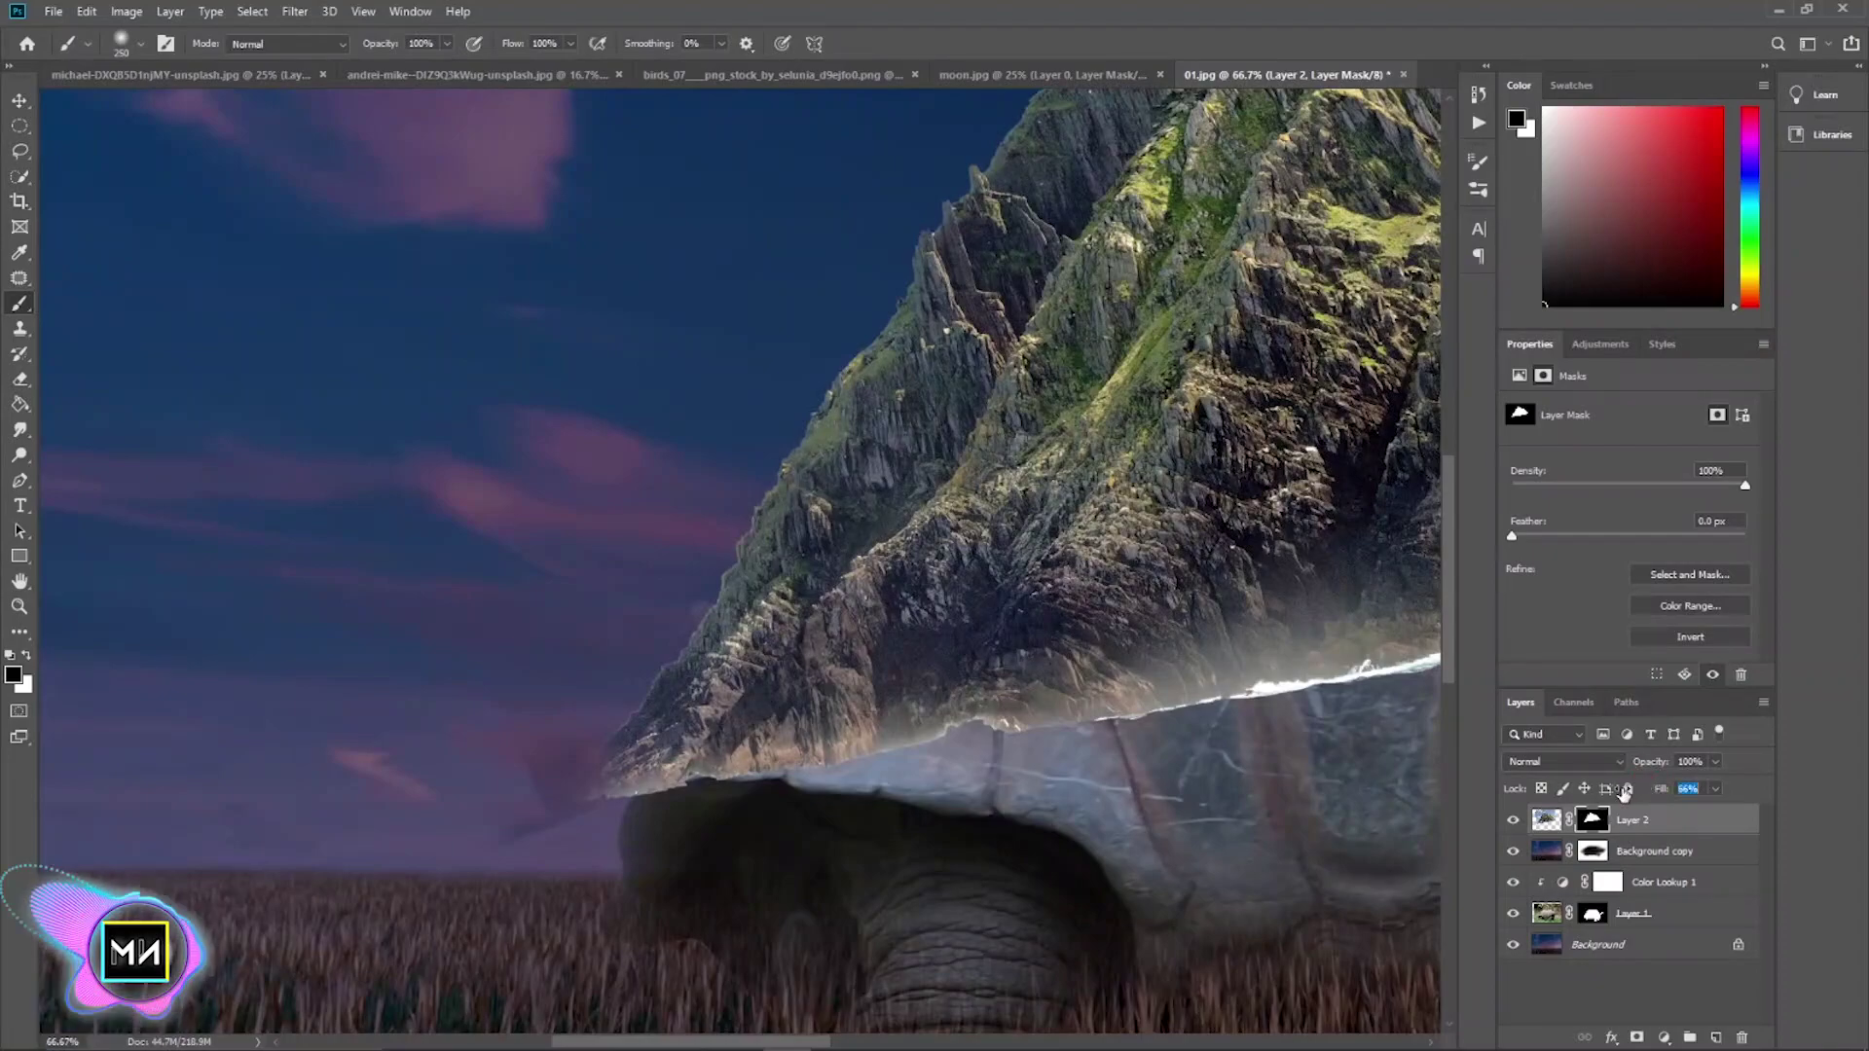
drag(1624, 794, 1600, 798)
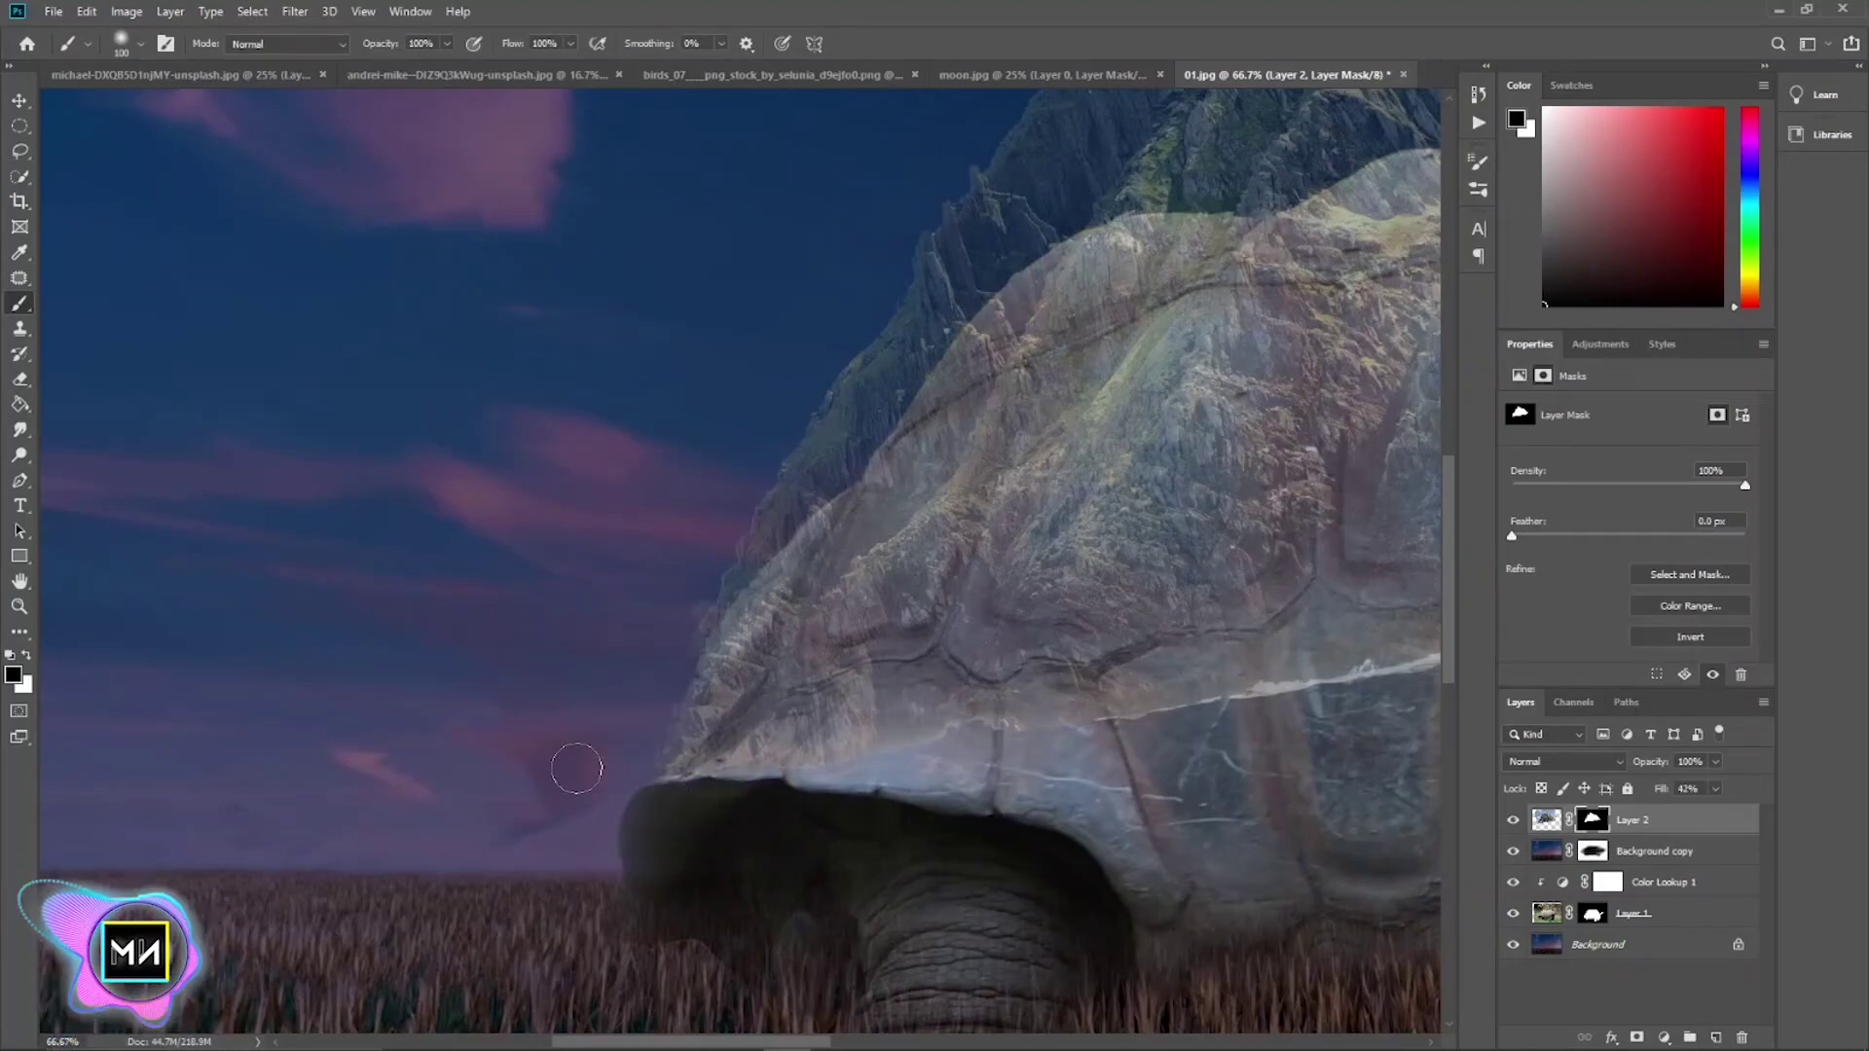
scroll(660, 728, right, 10)
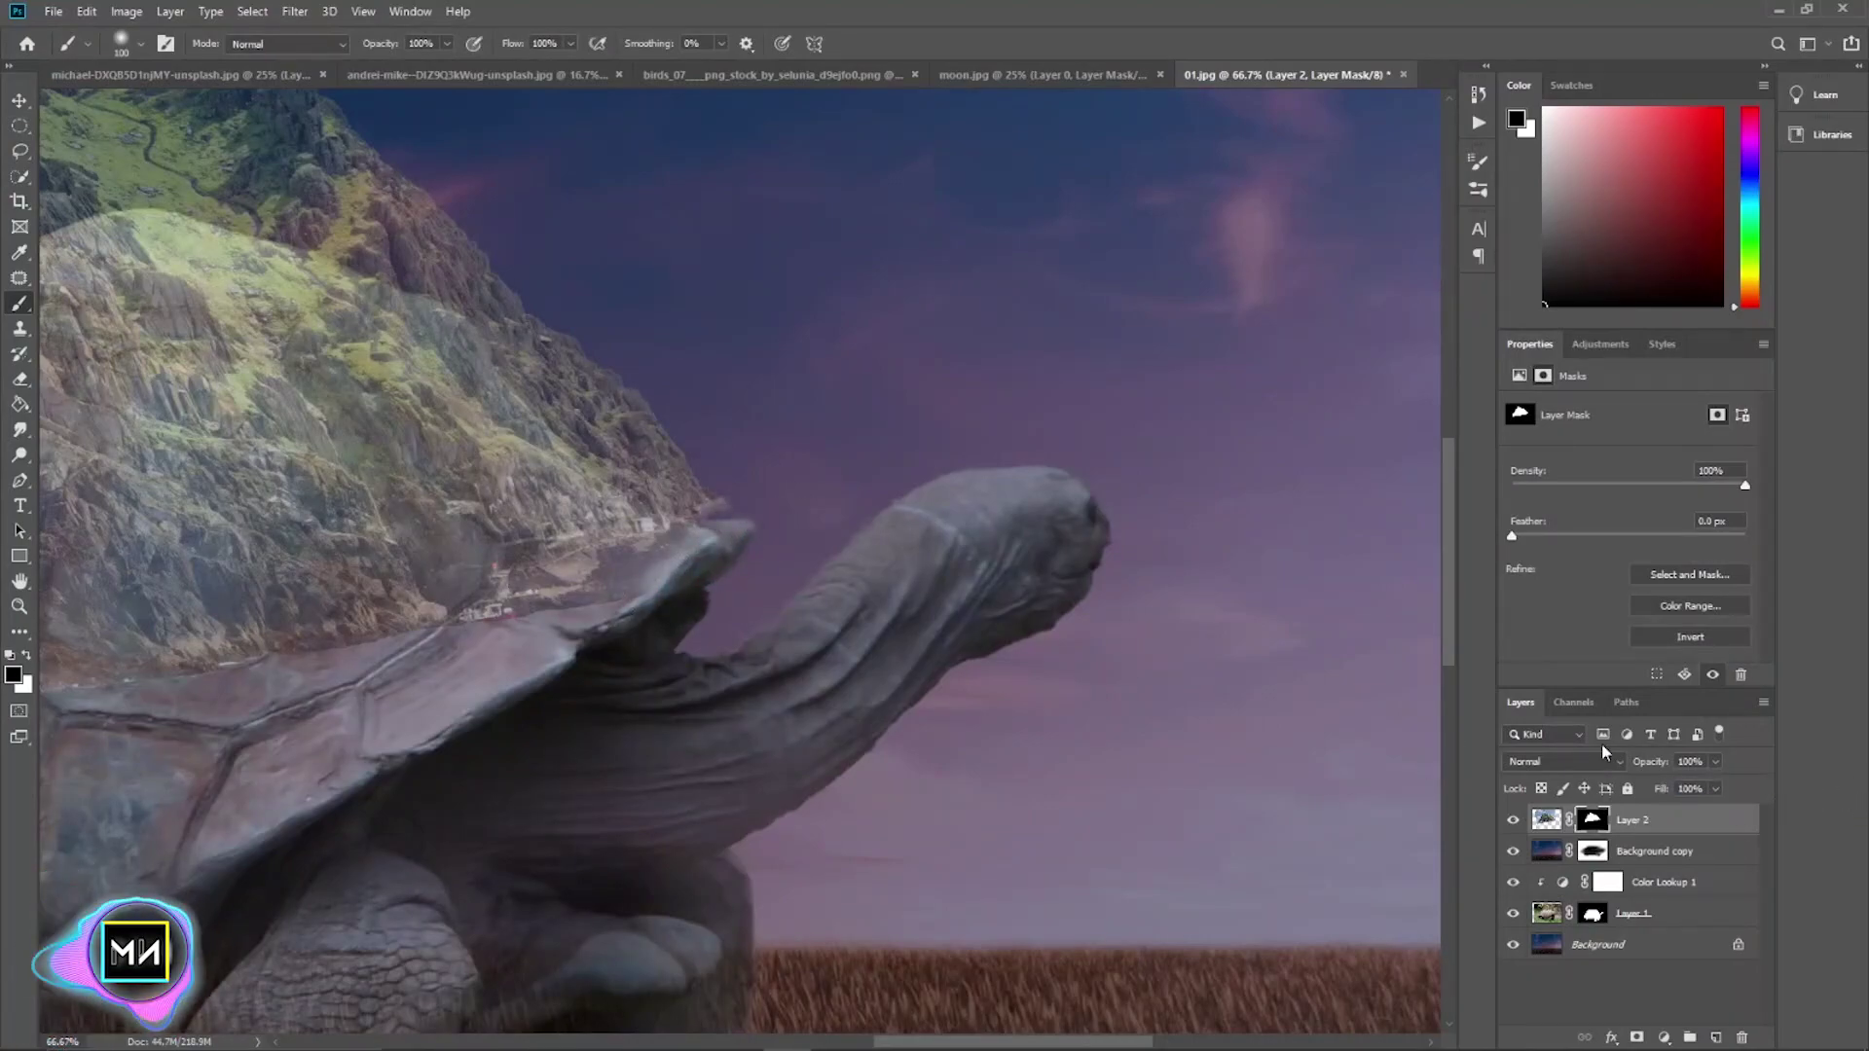
key(ctrl+minus)
key(ctrl+minus)
key(ctrl+minus)
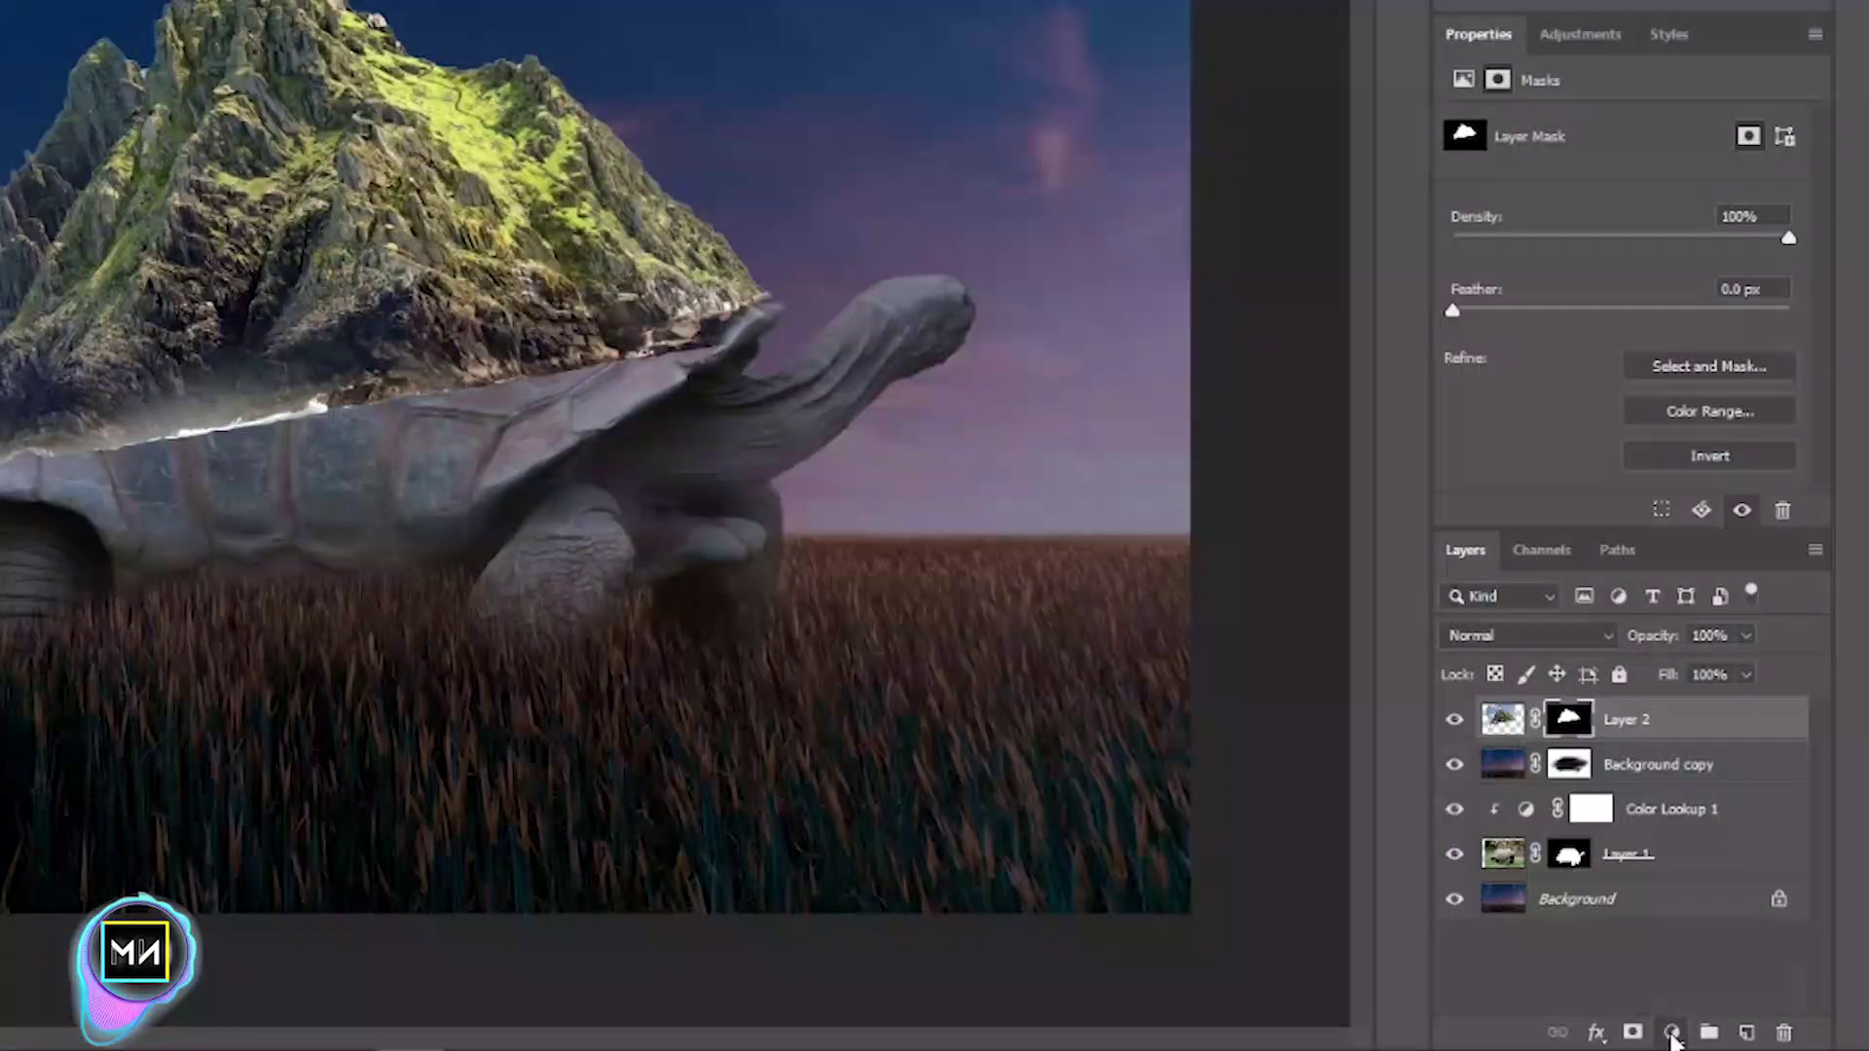
- Add a Color Lookup clipped to Layer 2, choosing Moonlight.3DL over 2Strip.look, at 88% fill
click(1664, 1037)
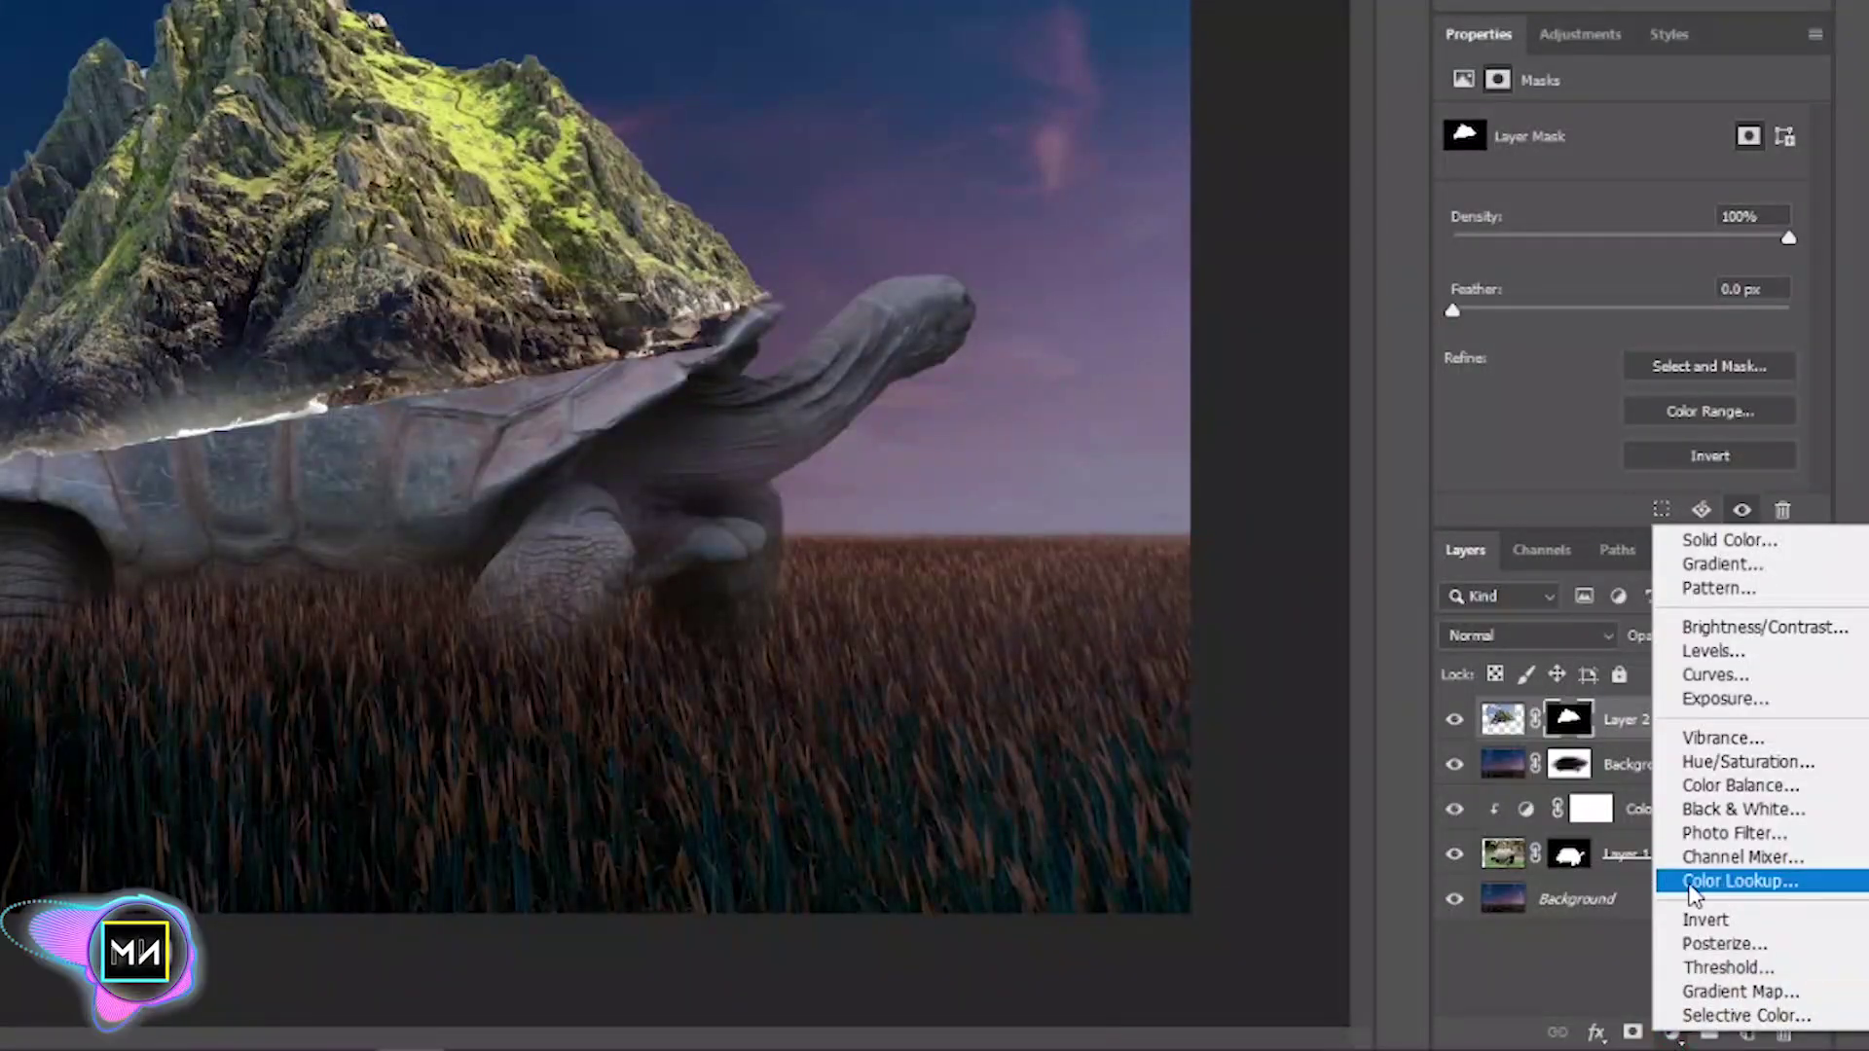
click(1692, 882)
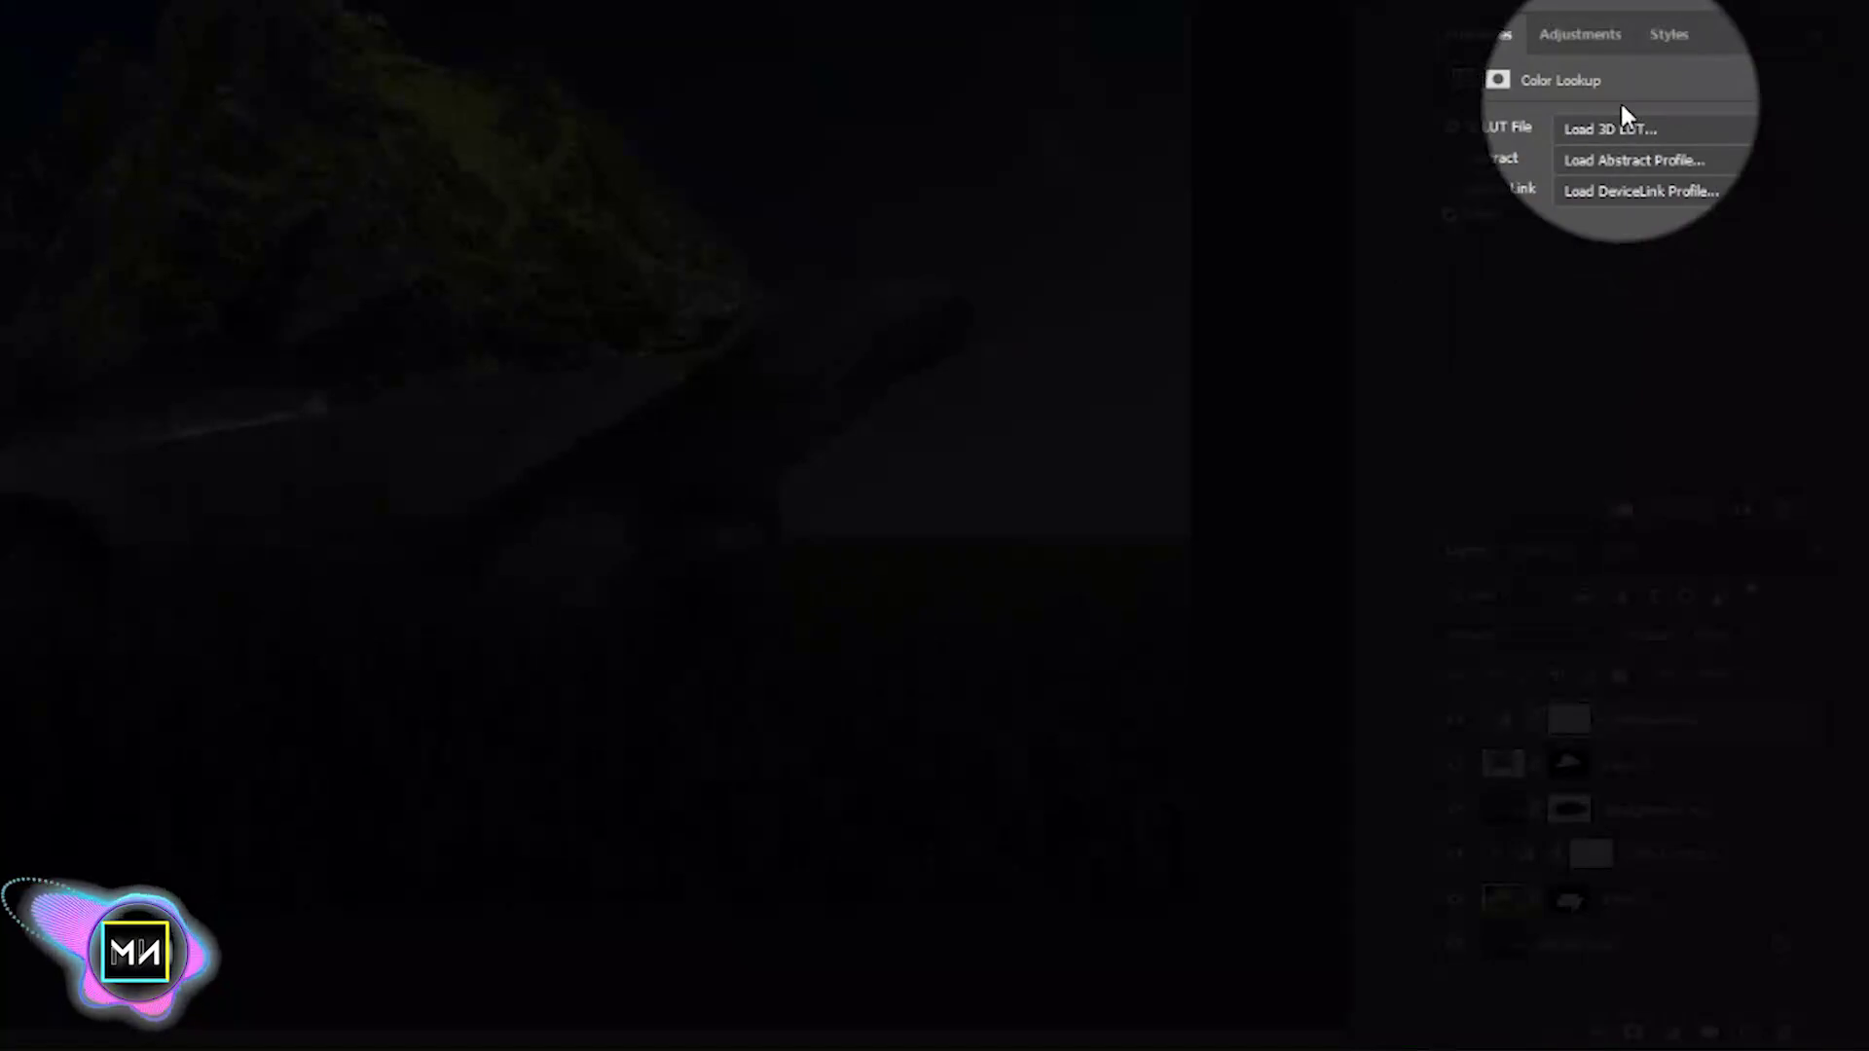
click(1645, 129)
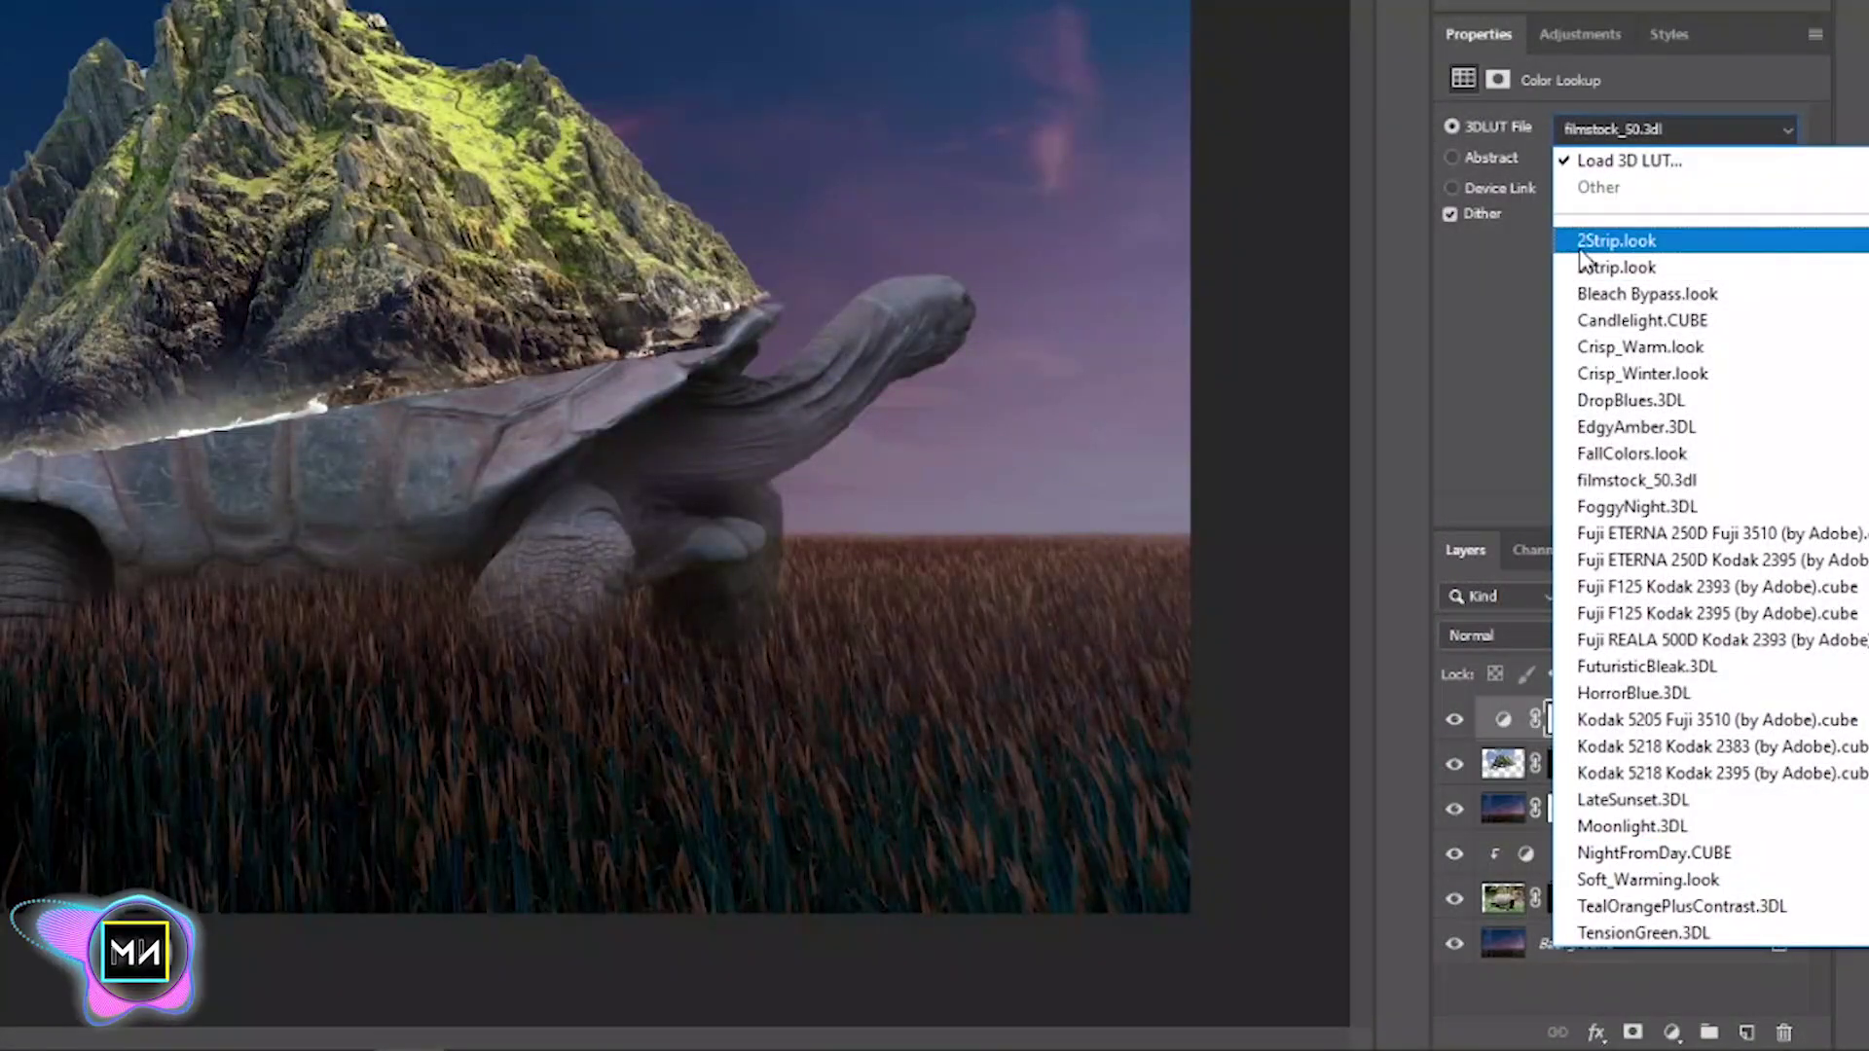
click(1612, 240)
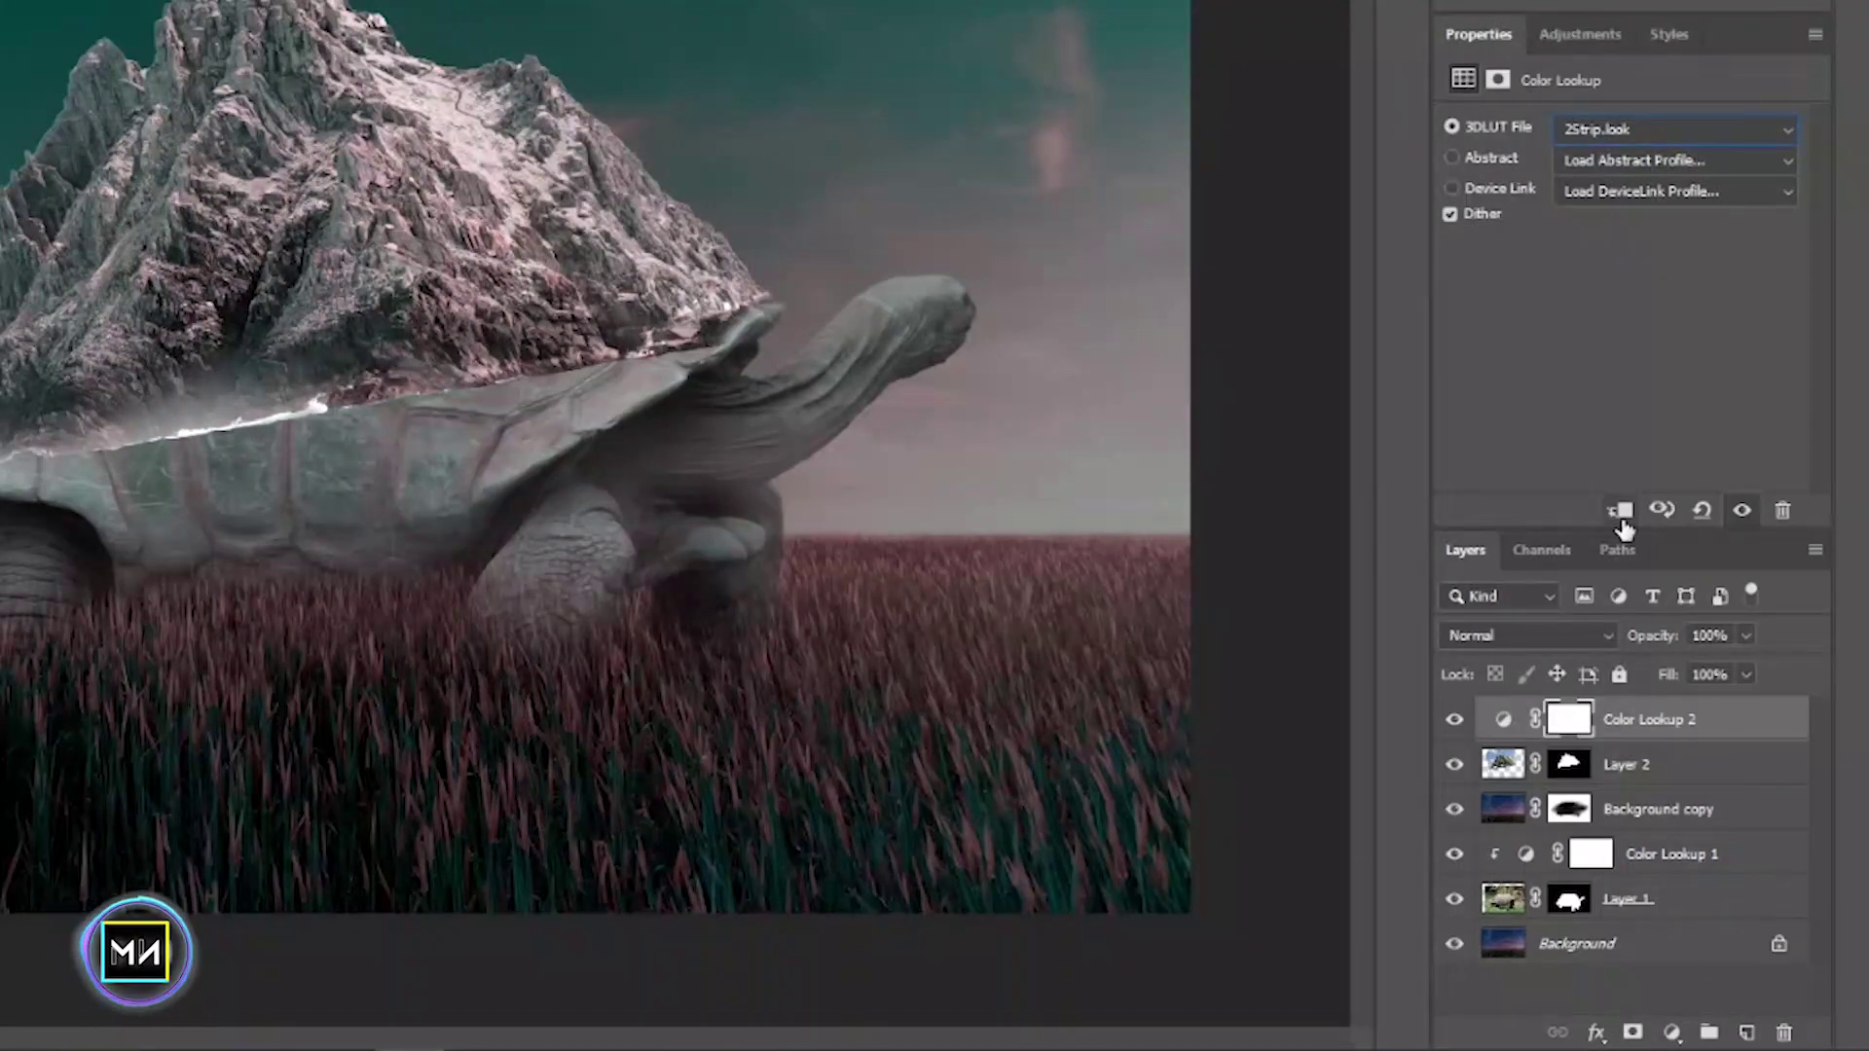
click(1660, 511)
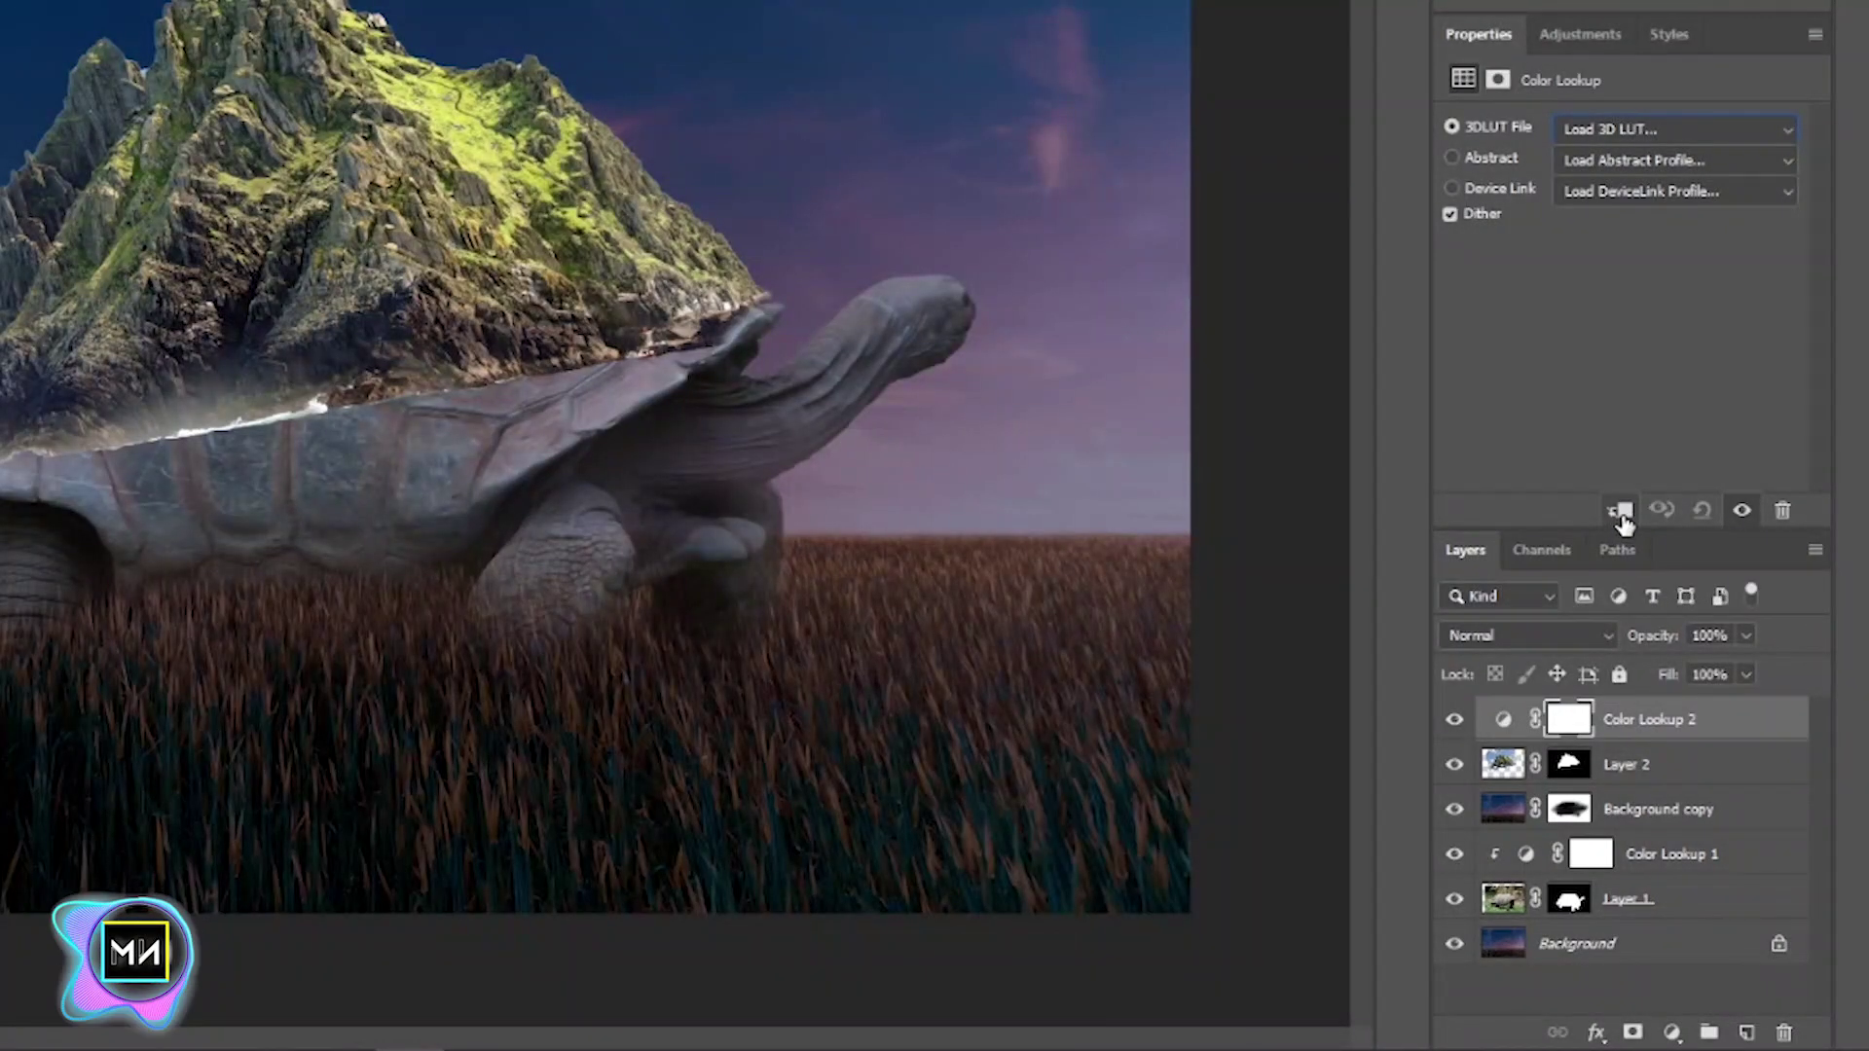
click(1621, 512)
click(1601, 129)
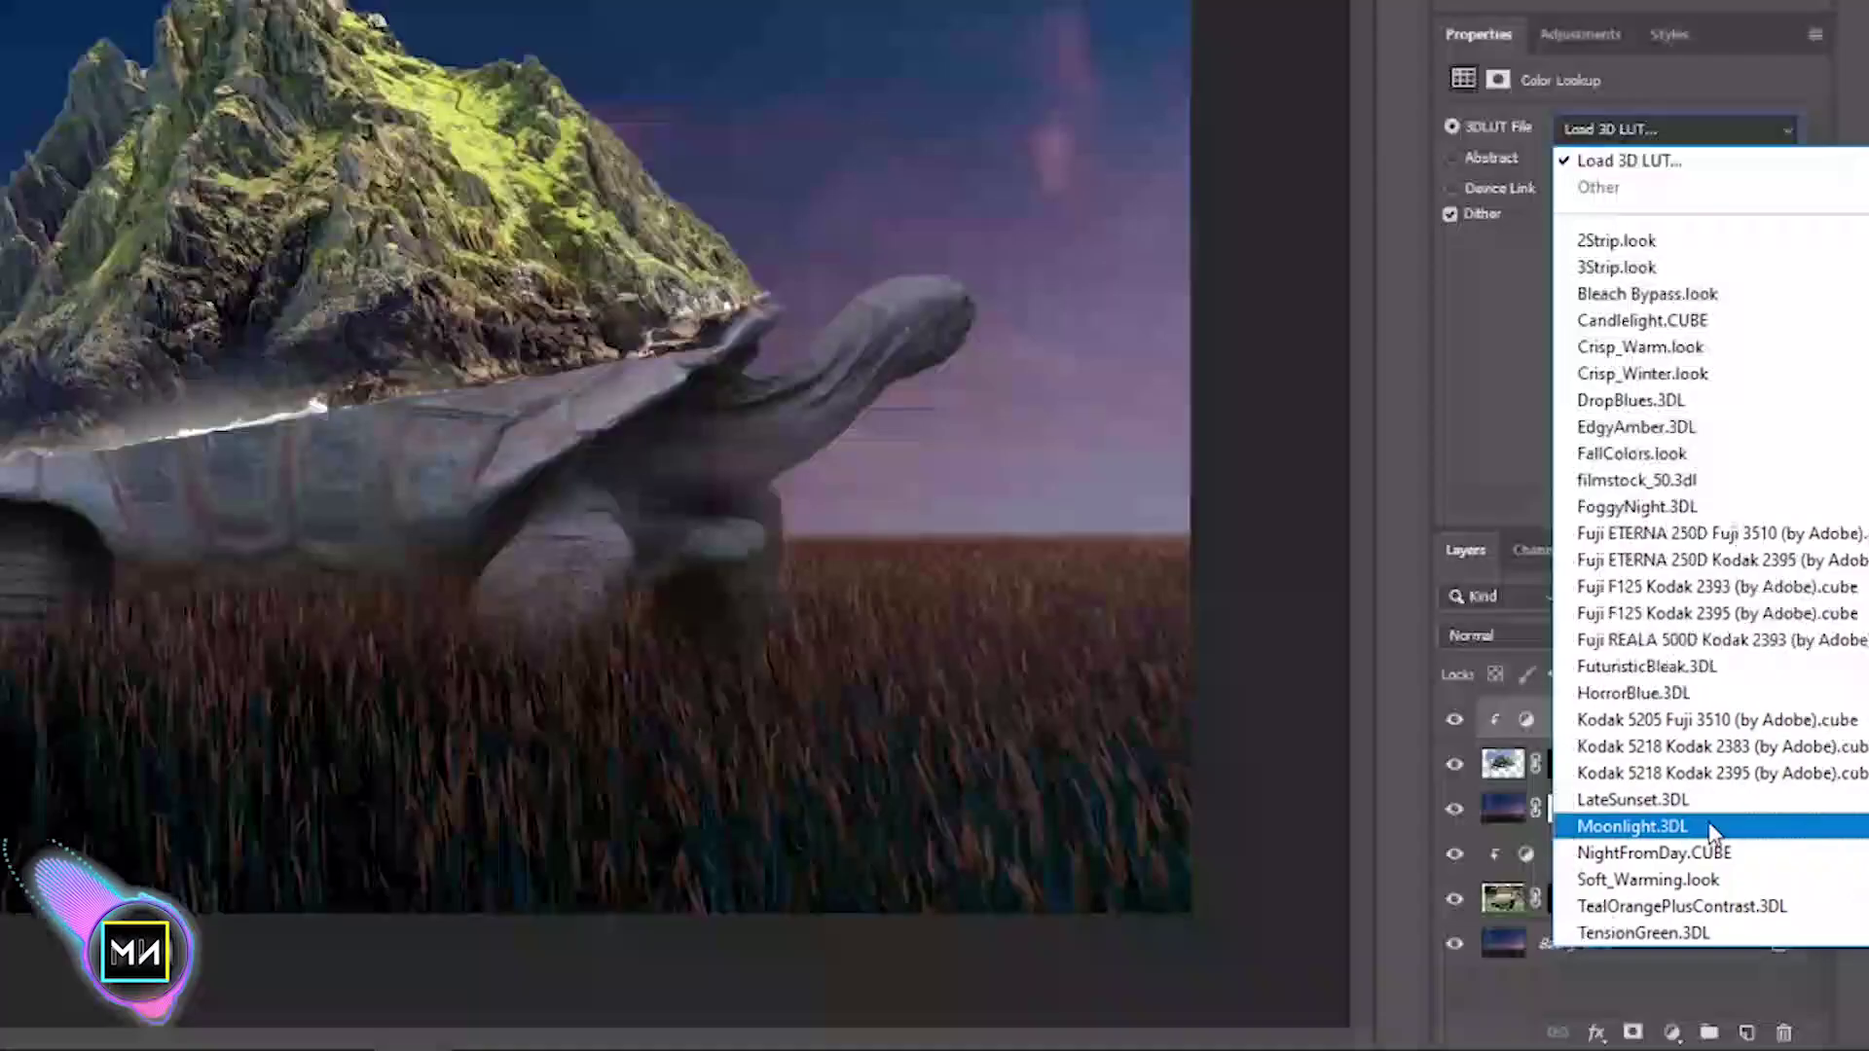
click(1621, 833)
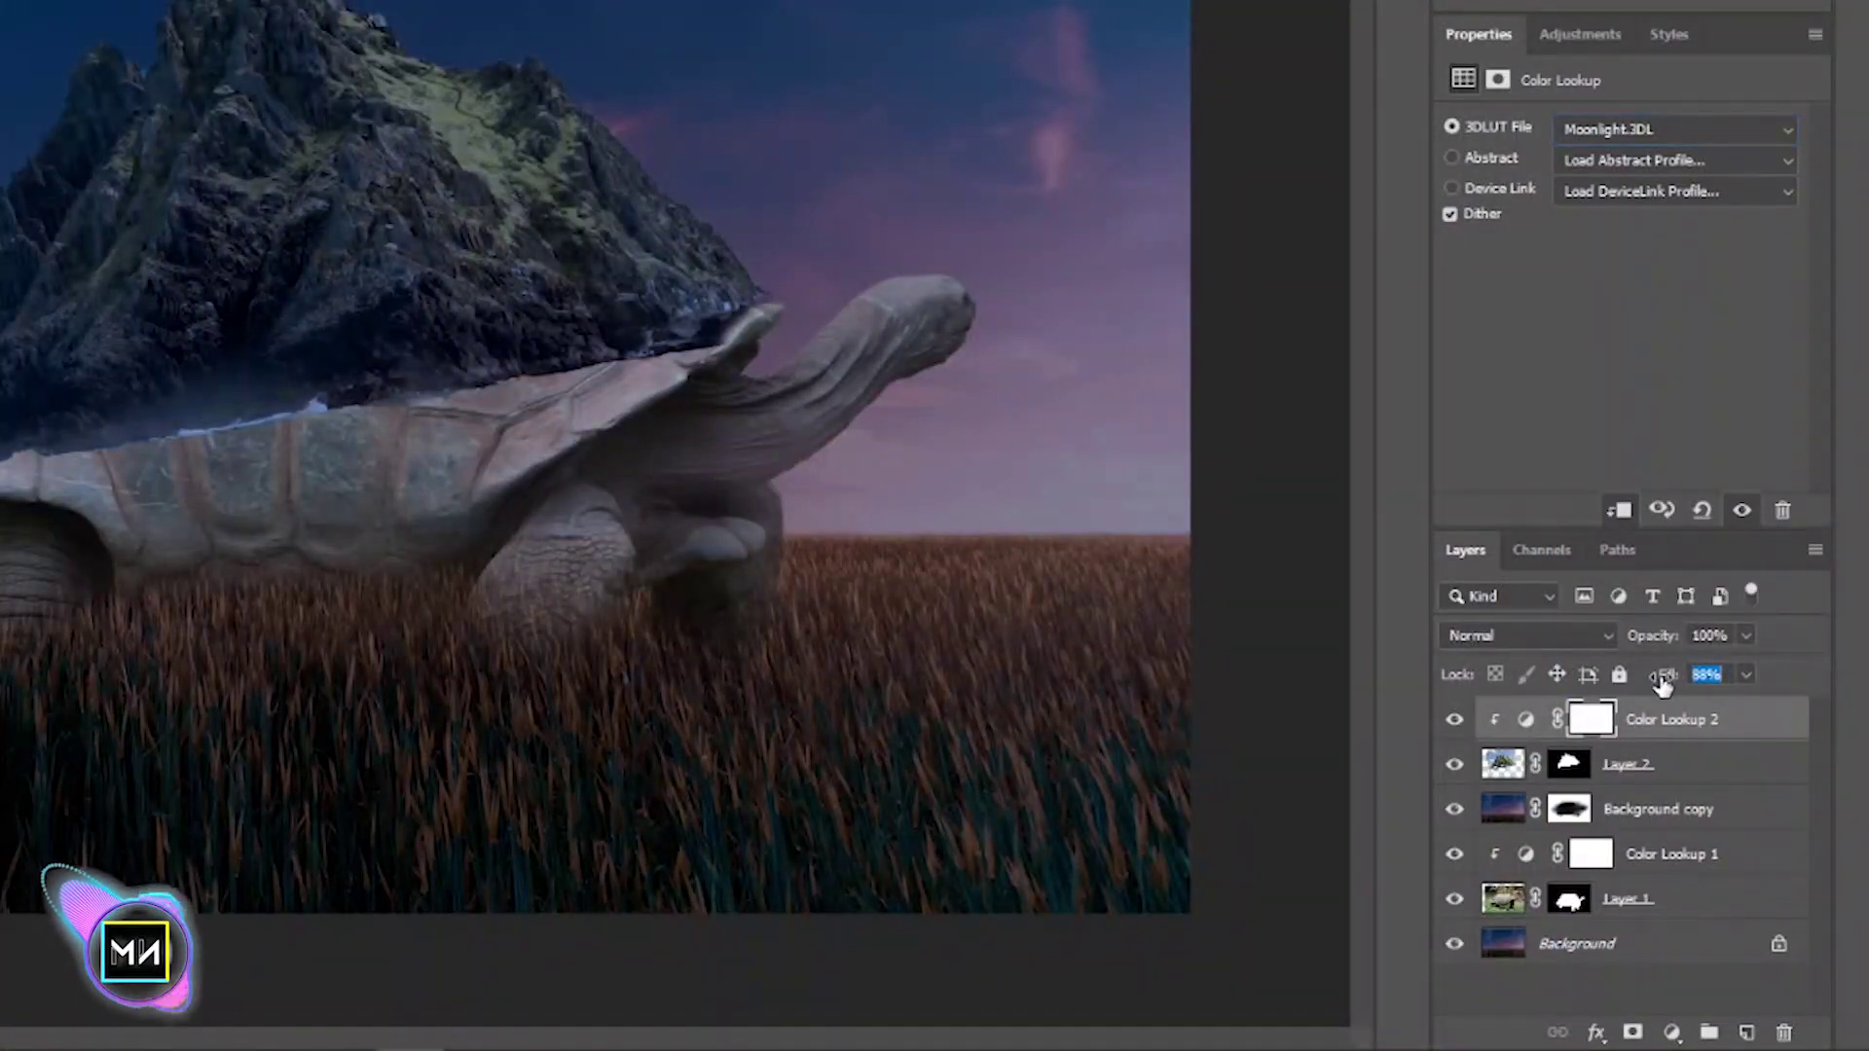
drag(1665, 672, 1645, 674)
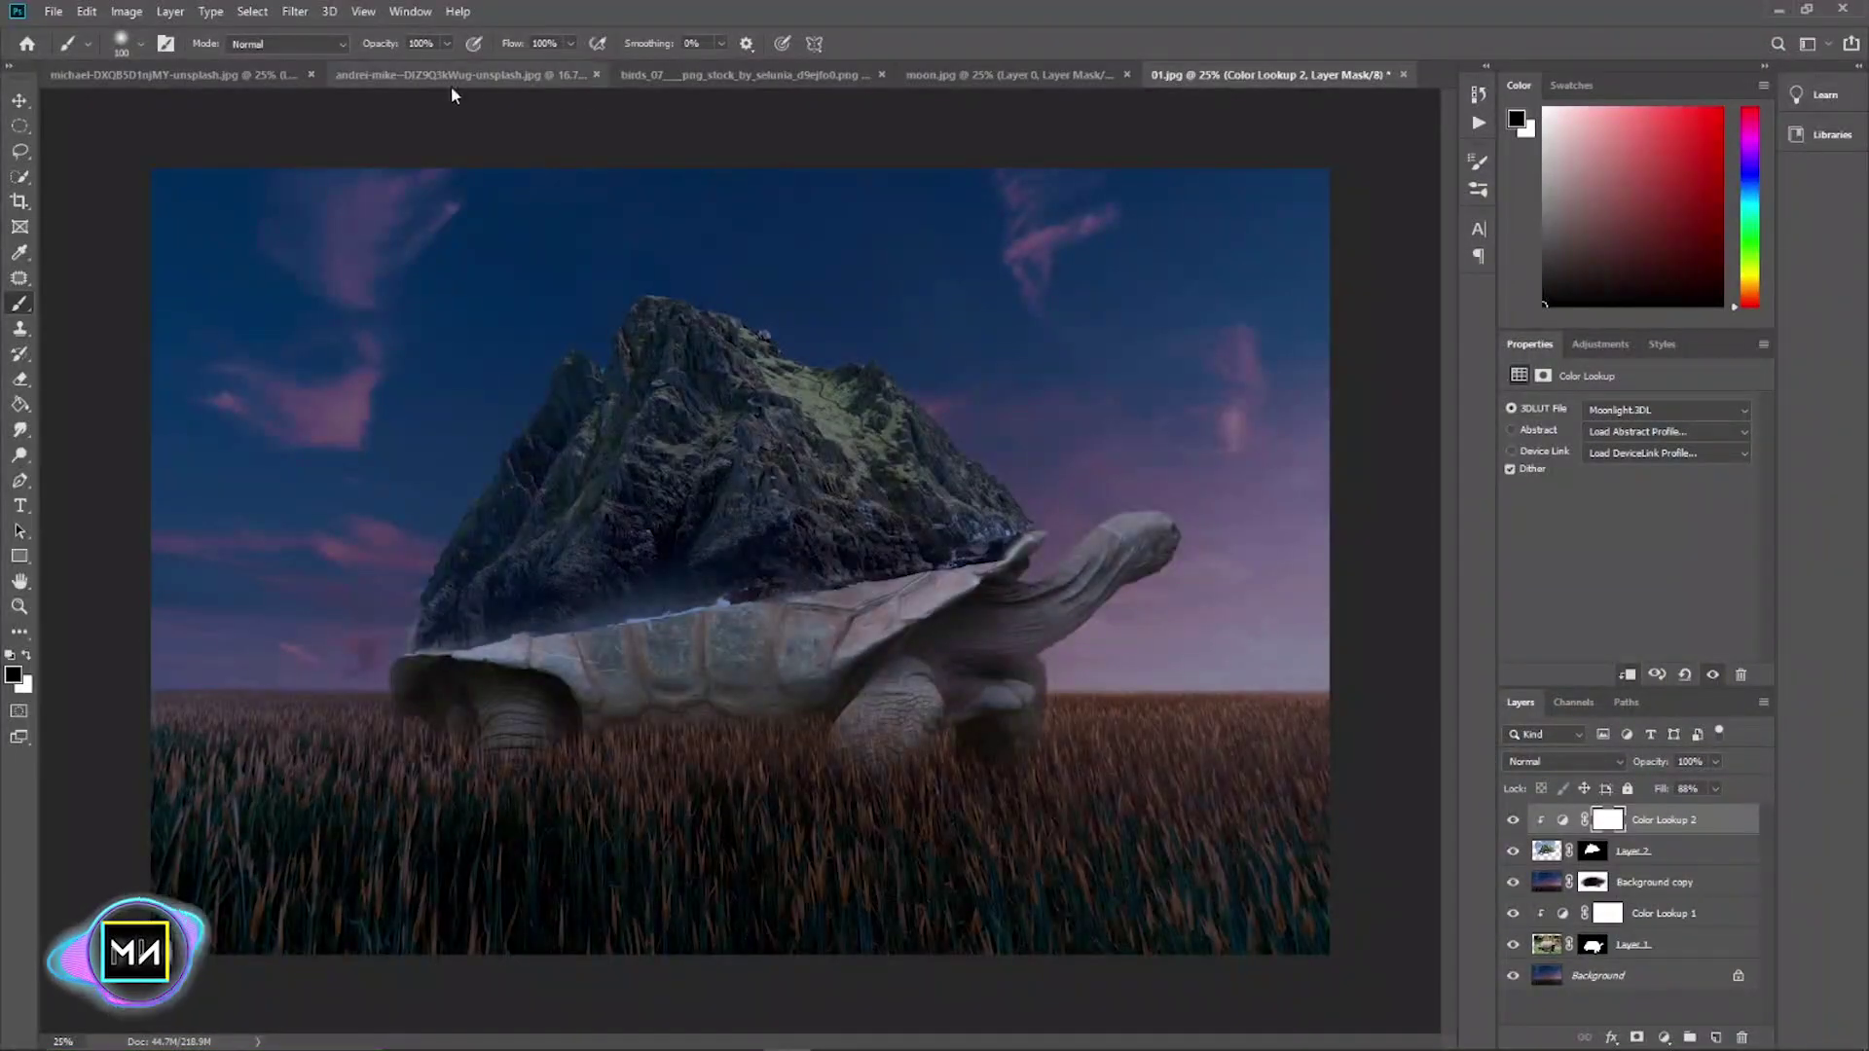
- Drag the misty green mountain from the andrei-mike image into the tortoise composite
click(175, 74)
click(516, 76)
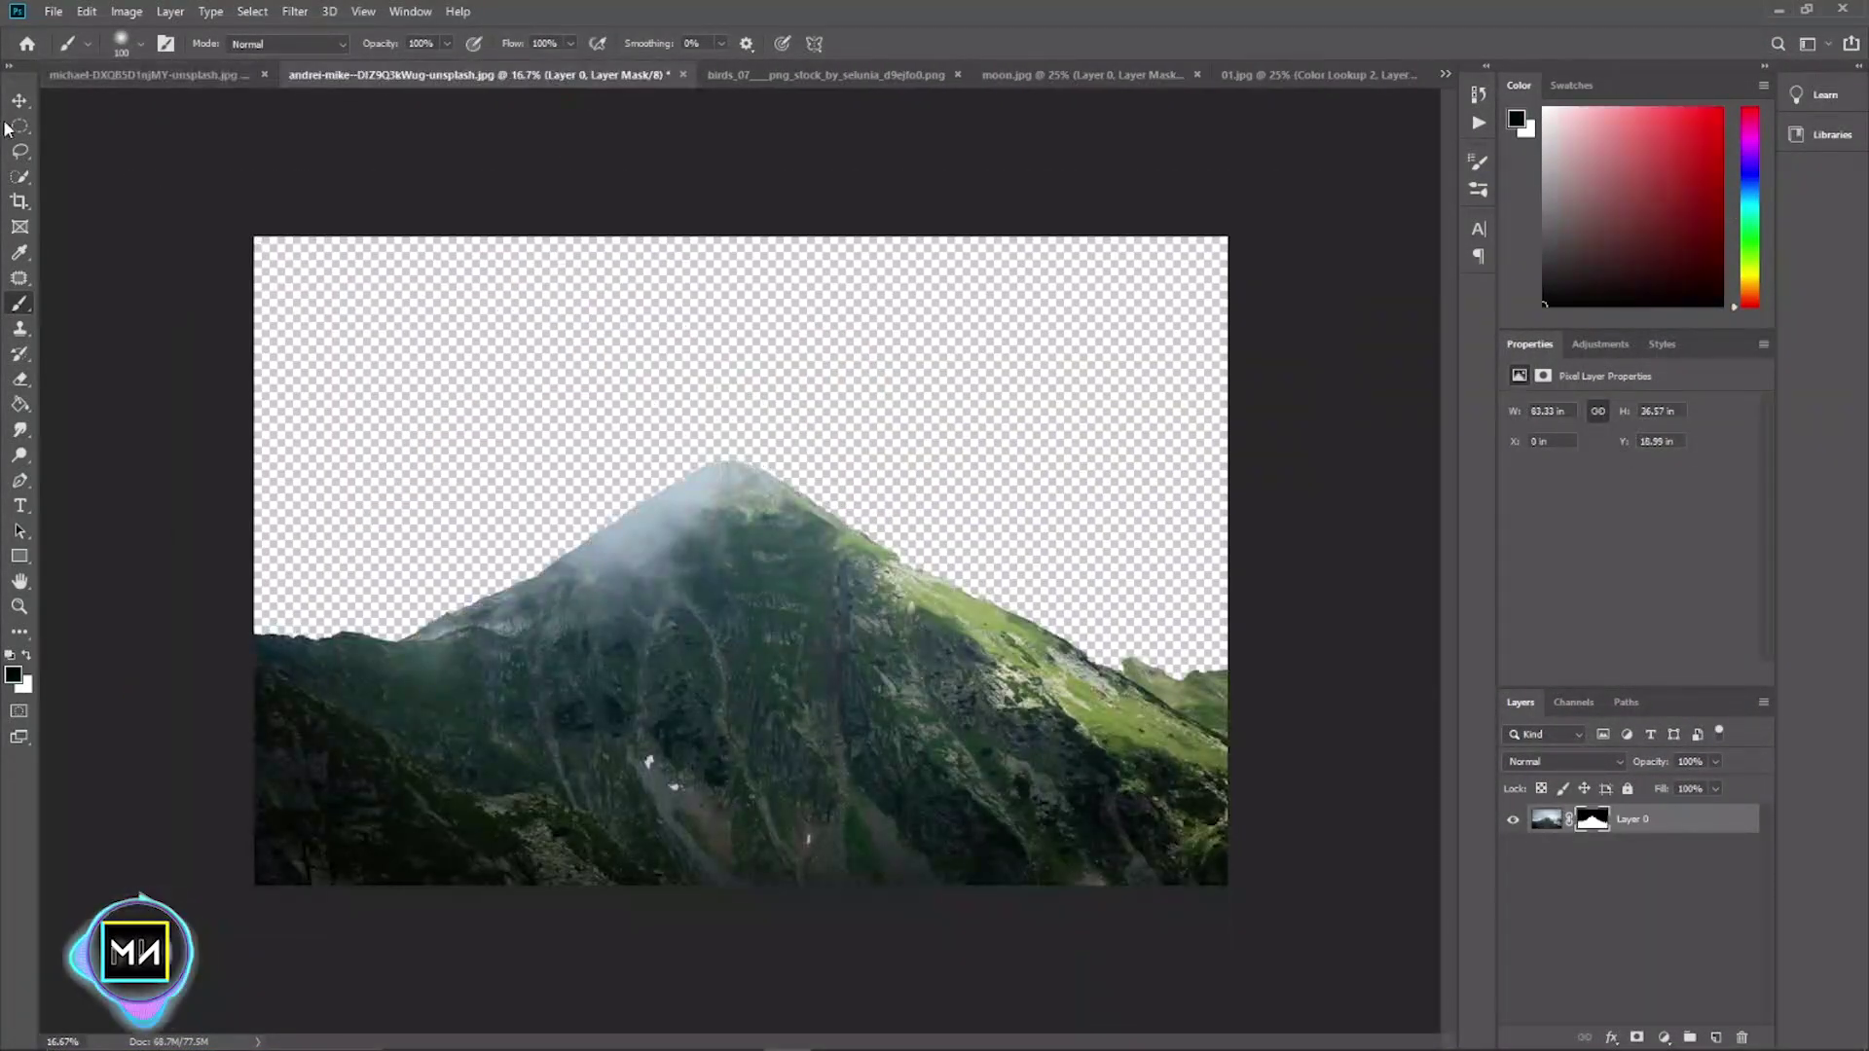
key(v)
mouse_move(667, 631)
mouse_down()
mouse_move(1287, 97)
mouse_move(674, 670)
mouse_up()
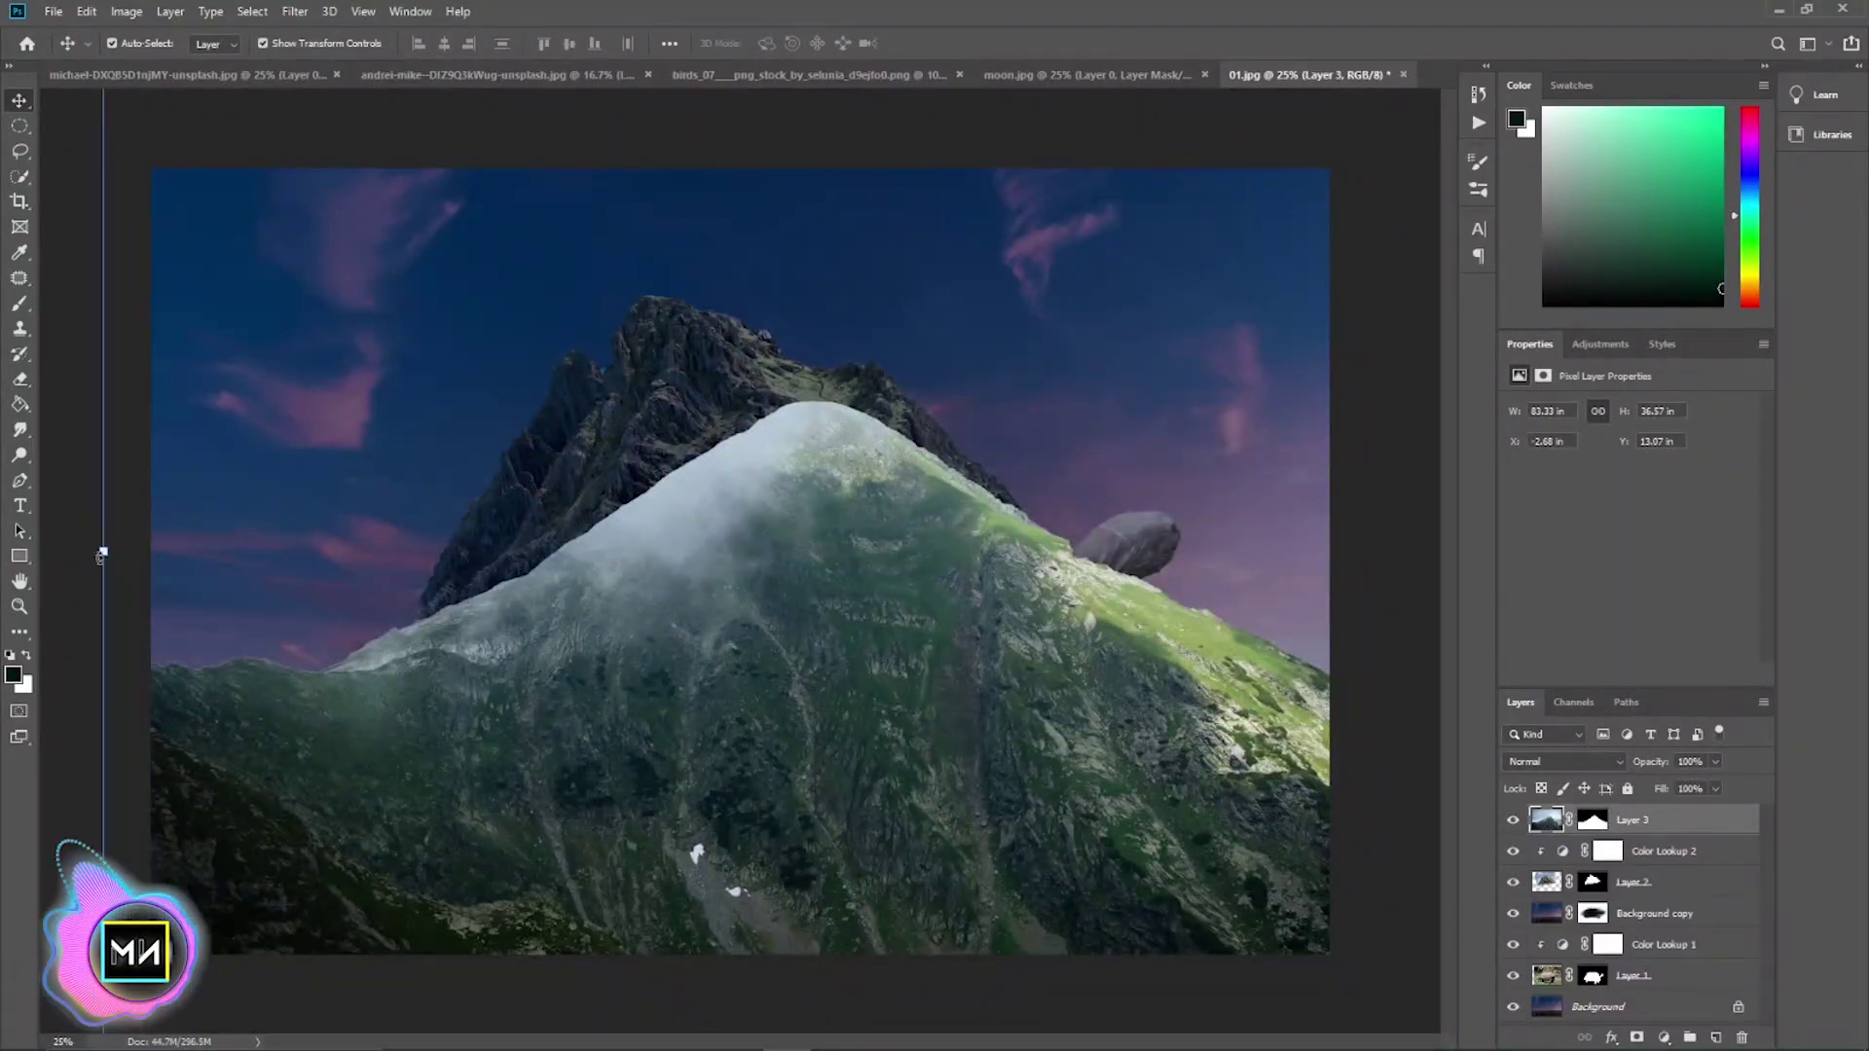
drag(101, 555, 100, 542)
- Scale the mountain down and tilt it about -7° over the tortoise's shell
key(ctrl+t)
drag(1078, 873, 1105, 608)
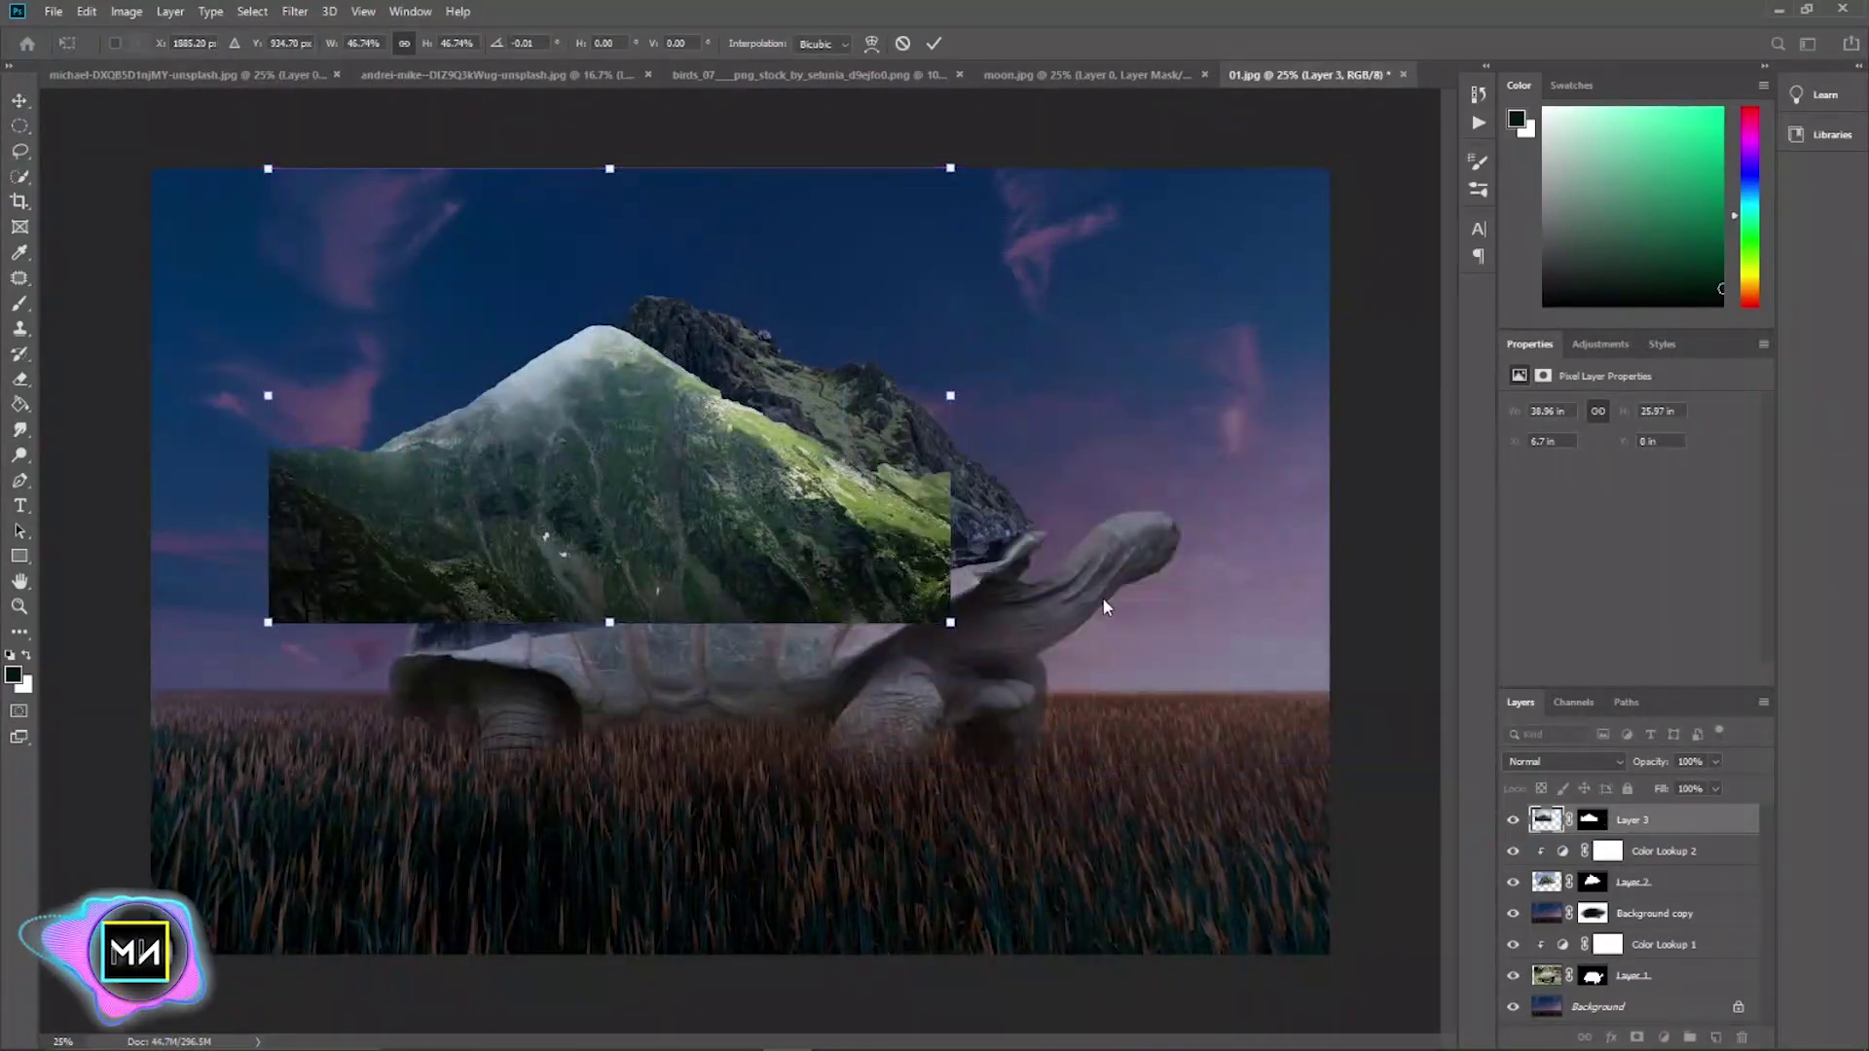
drag(963, 635, 1182, 550)
drag(856, 531, 974, 604)
drag(1095, 672, 1135, 657)
drag(827, 546, 850, 571)
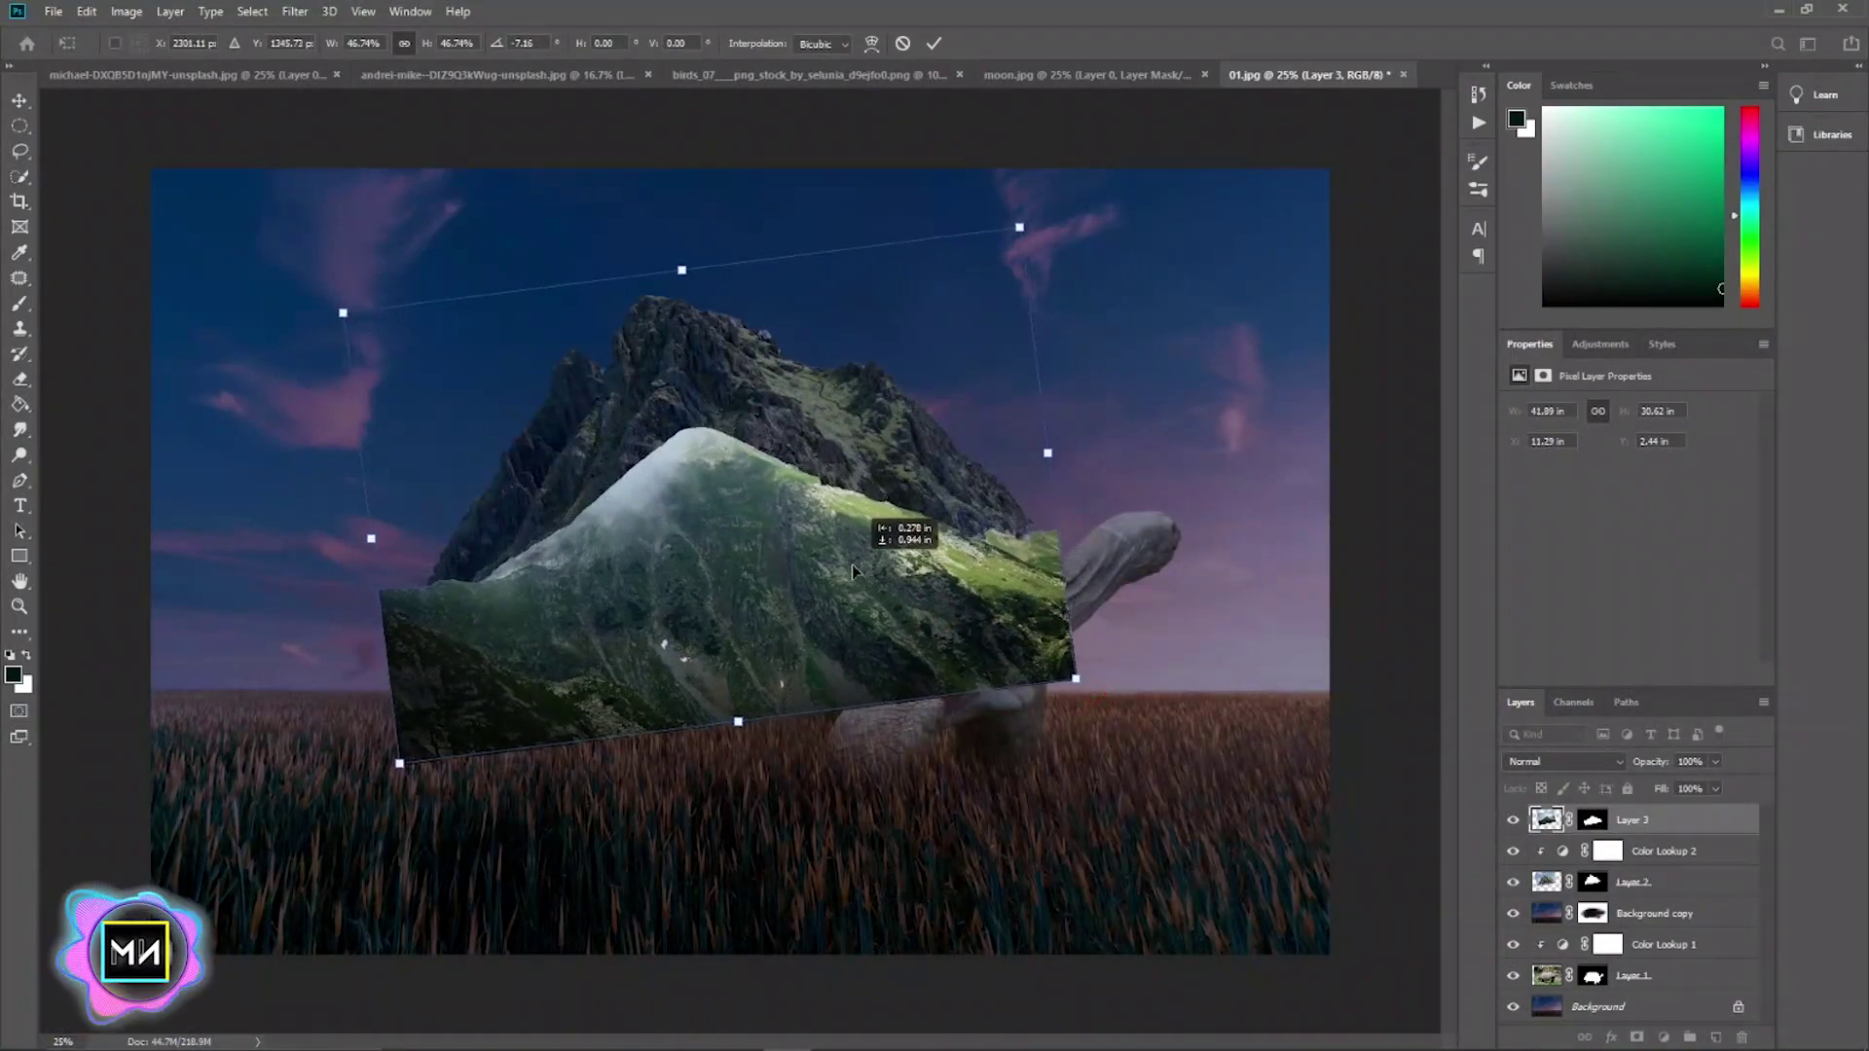
key(Return)
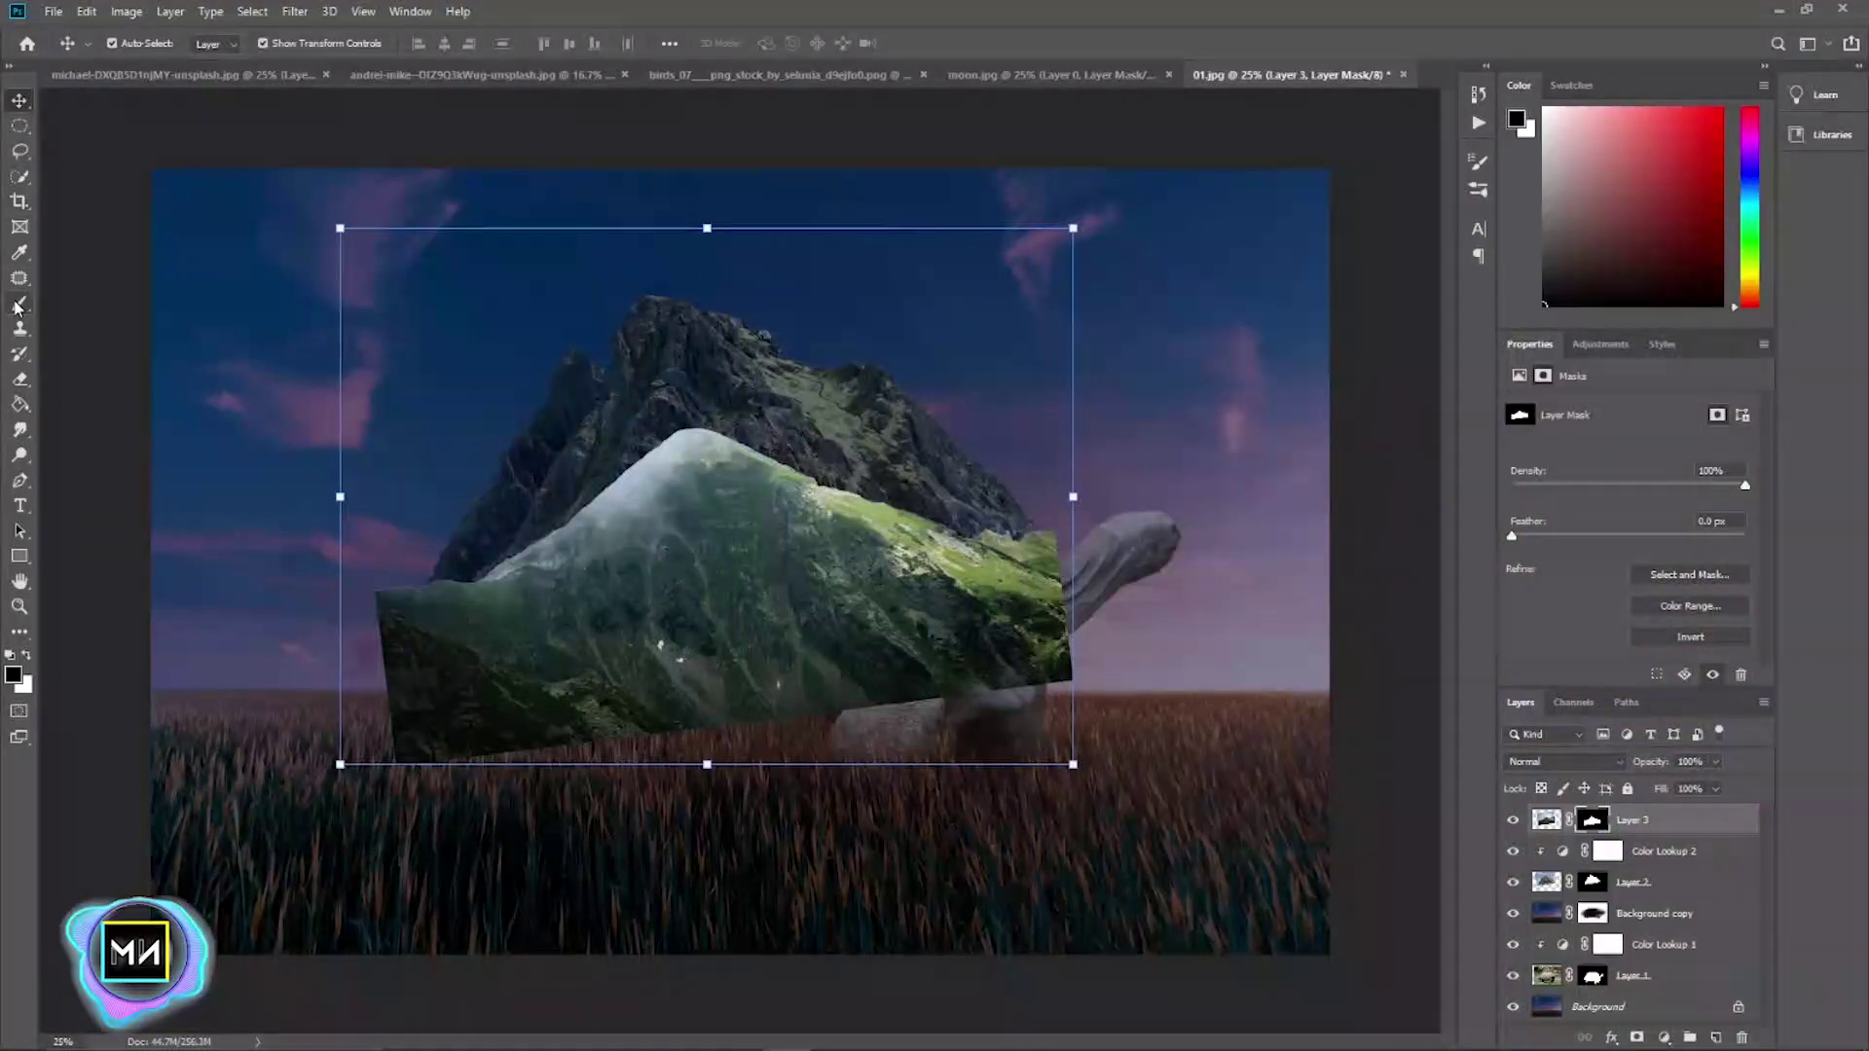
- Target Layer 3's mask, zoom in on the shell, and lower the mountain's fill to 67%
click(20, 302)
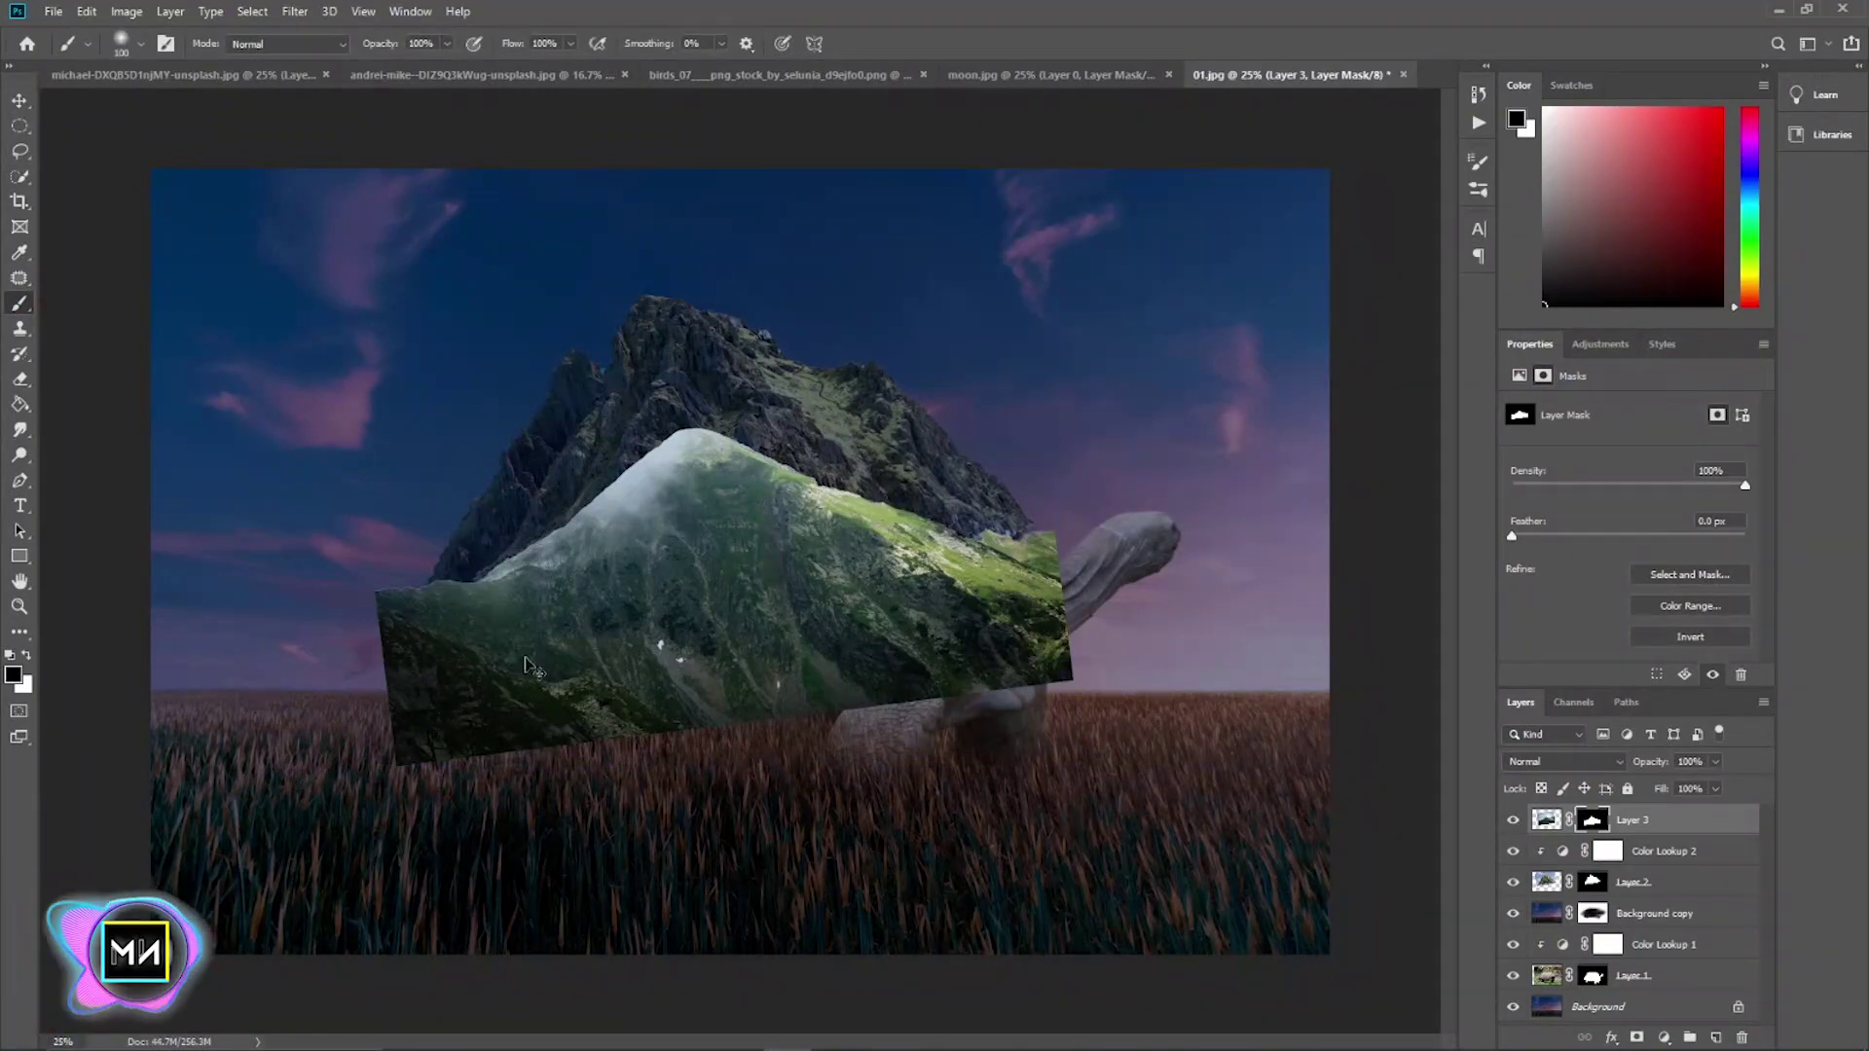
key(ctrl+plus)
key(ctrl+plus)
drag(519, 589, 909, 499)
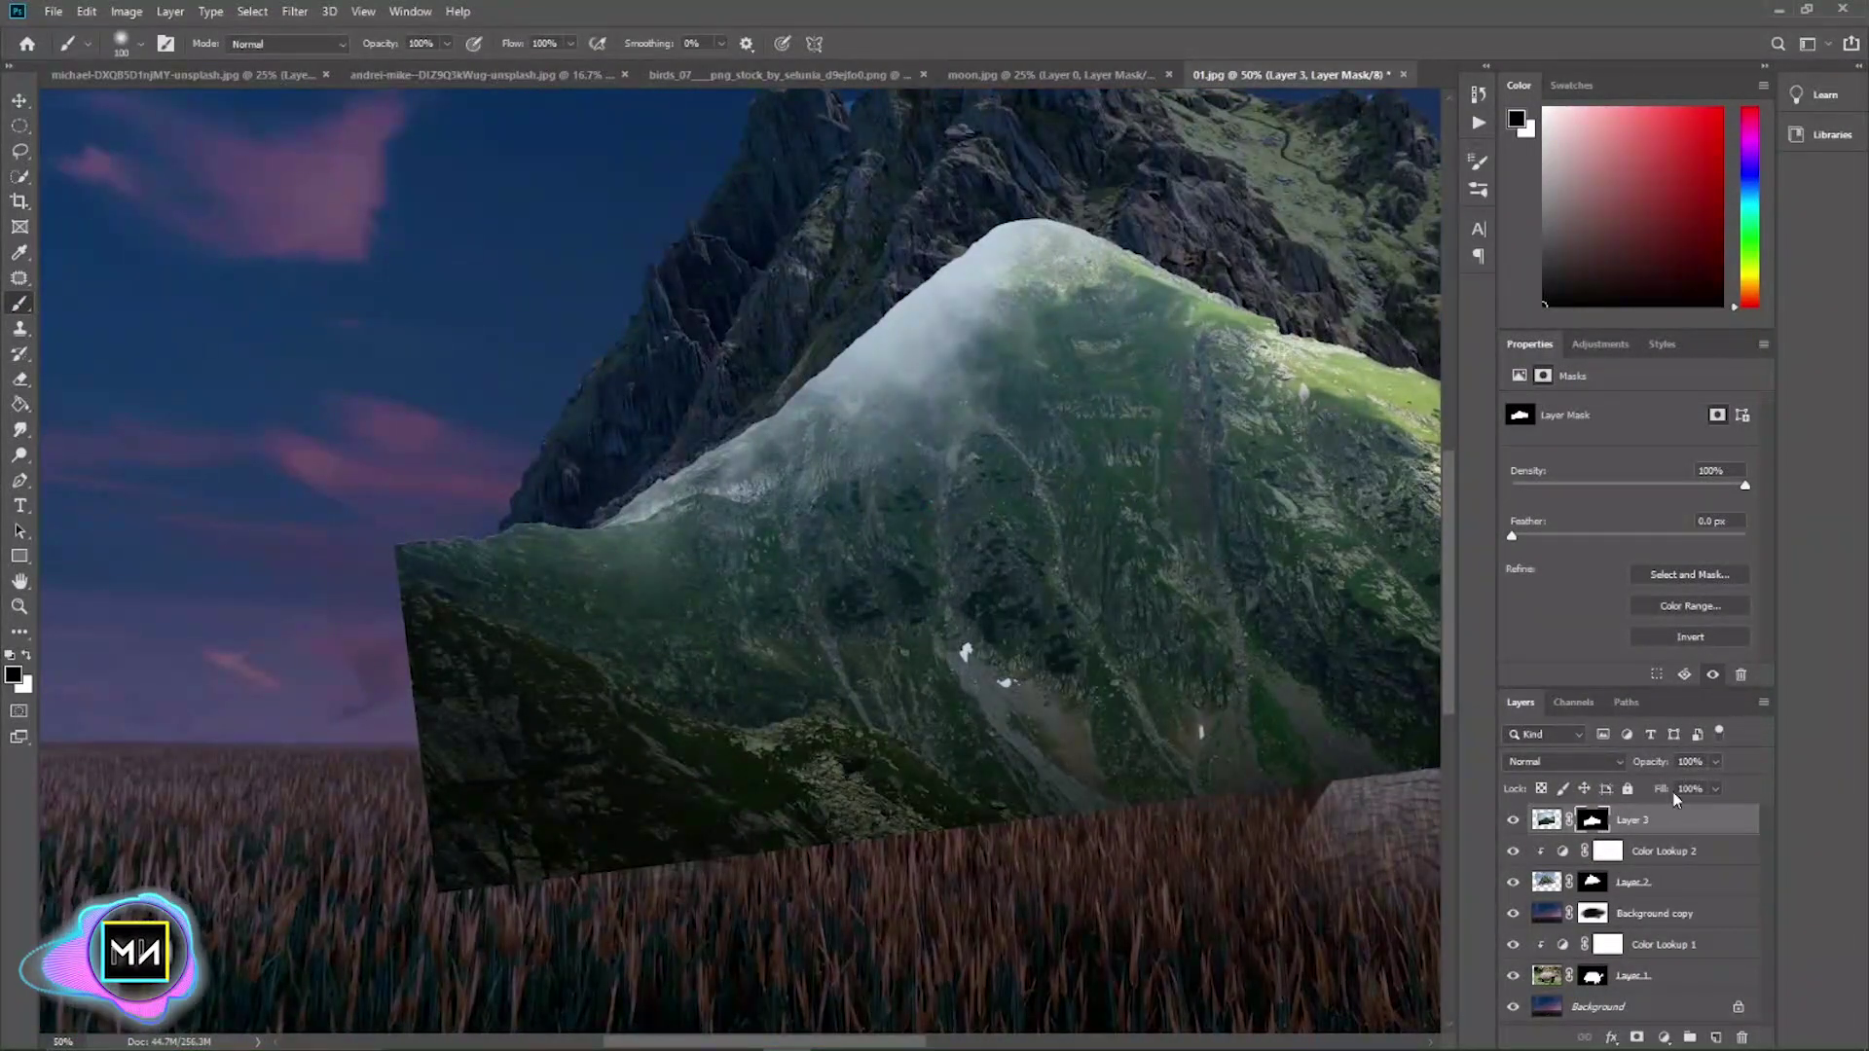
drag(1645, 793, 614, 506)
drag(1025, 599, 961, 543)
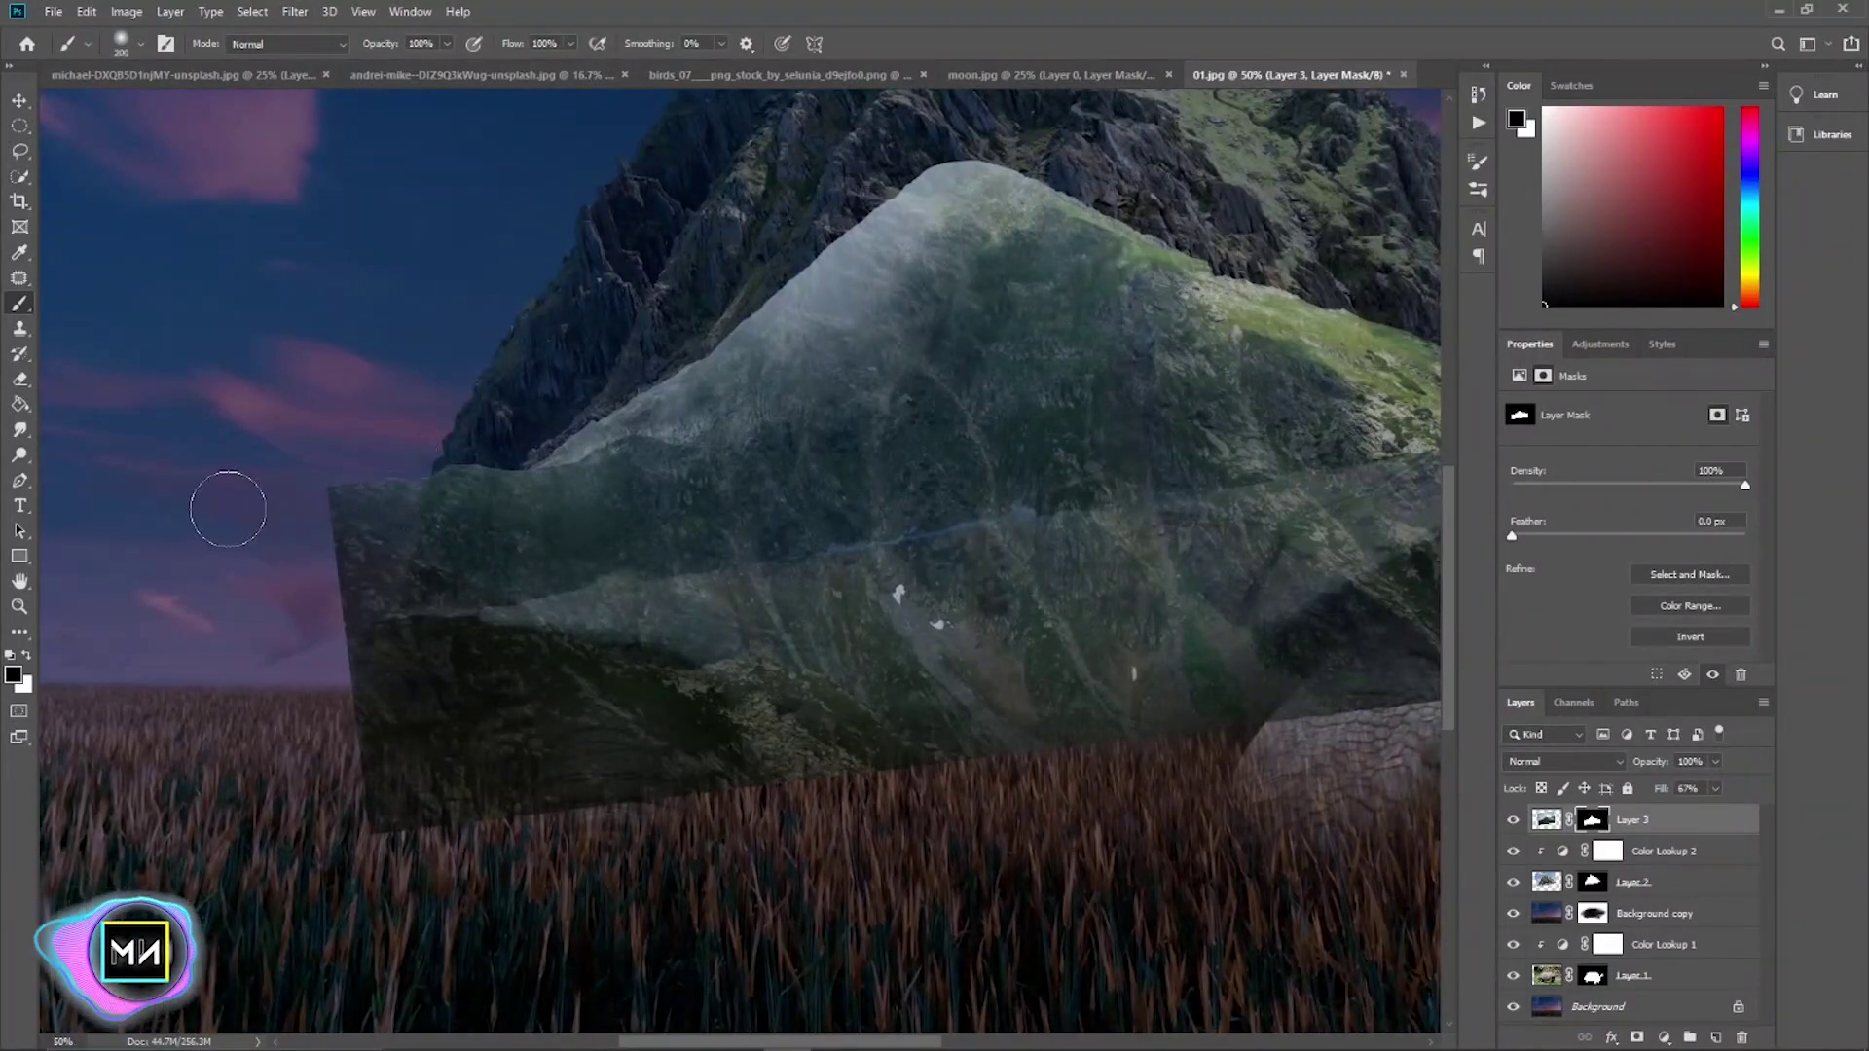
- Mask away rock outside the shell's outline along the left rim and above the neck
drag(228, 509, 344, 516)
mouse_move(407, 461)
mouse_down()
mouse_move(383, 484)
mouse_move(350, 764)
mouse_move(509, 646)
mouse_move(550, 692)
mouse_move(370, 762)
mouse_up()
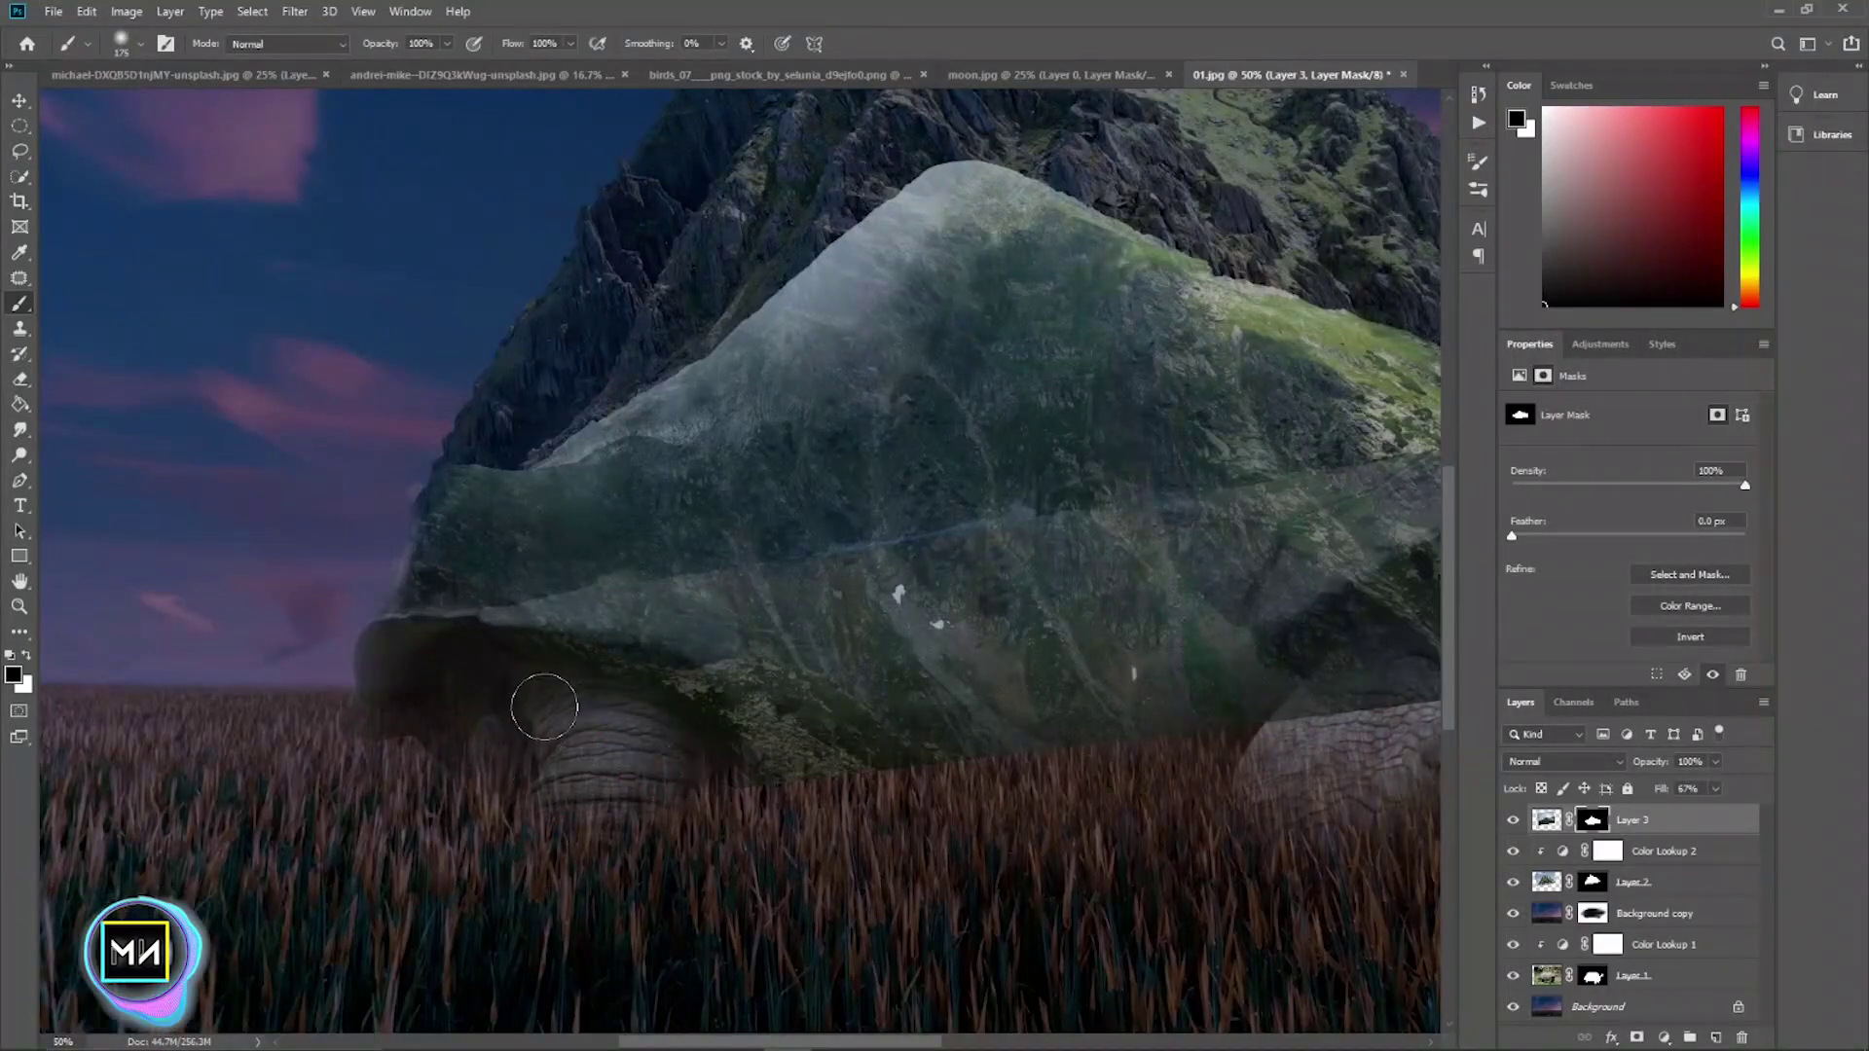
mouse_move(544, 707)
mouse_down()
mouse_move(730, 737)
mouse_move(574, 684)
mouse_up()
drag(878, 847, 705, 793)
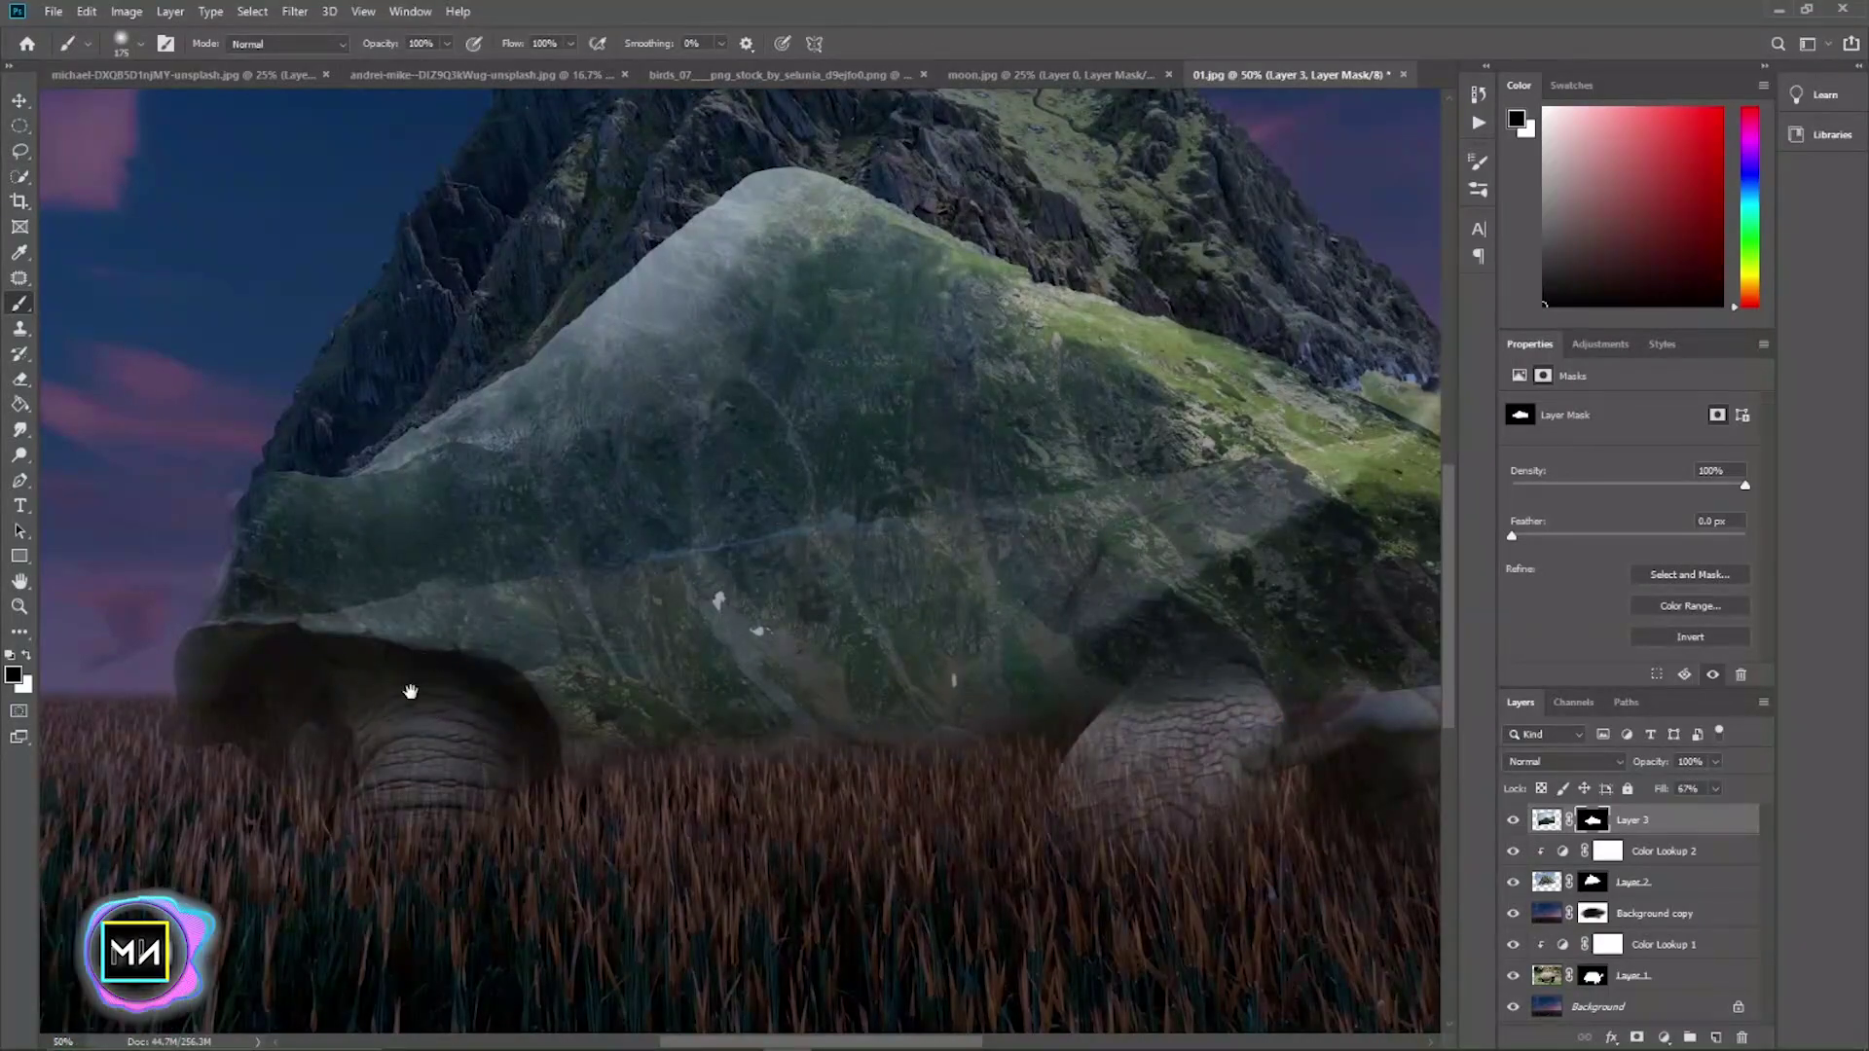
drag(410, 692, 390, 740)
mouse_move(1211, 730)
mouse_down()
mouse_move(790, 607)
mouse_move(1110, 292)
mouse_move(963, 506)
mouse_move(845, 532)
mouse_move(840, 514)
mouse_up()
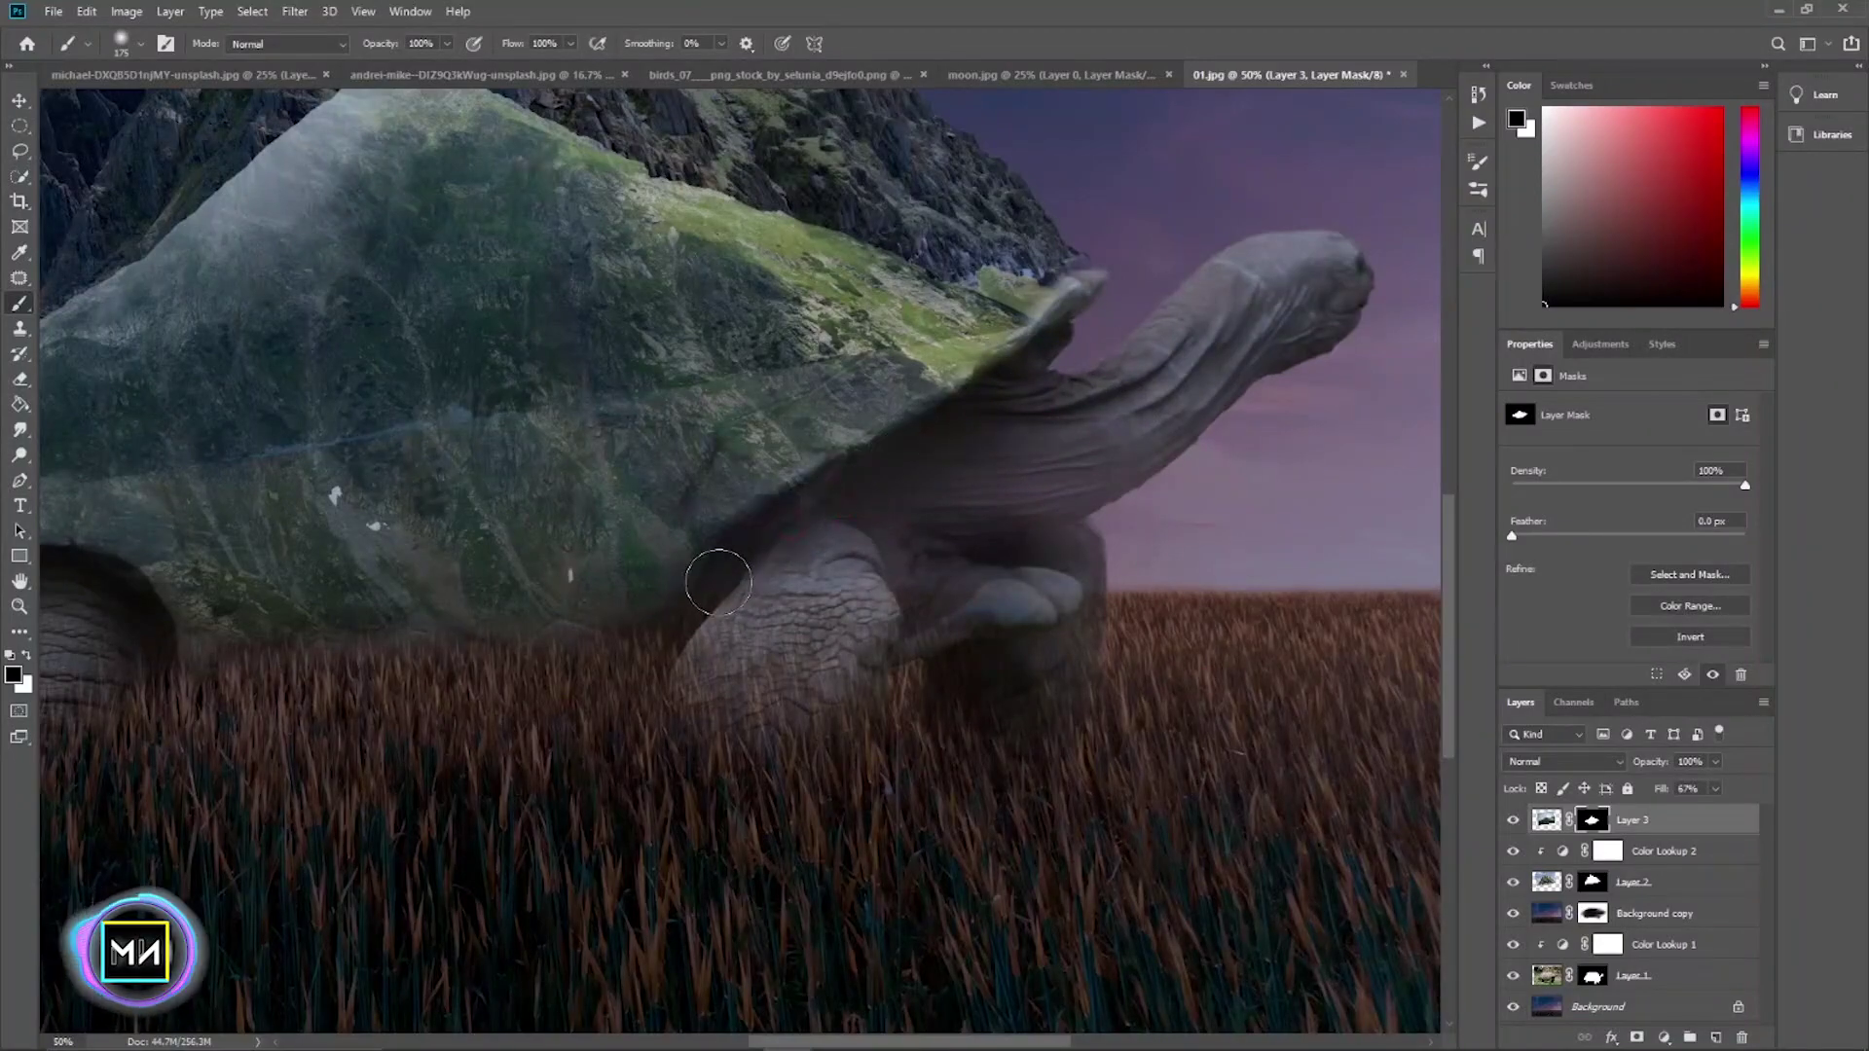
drag(719, 583, 1022, 381)
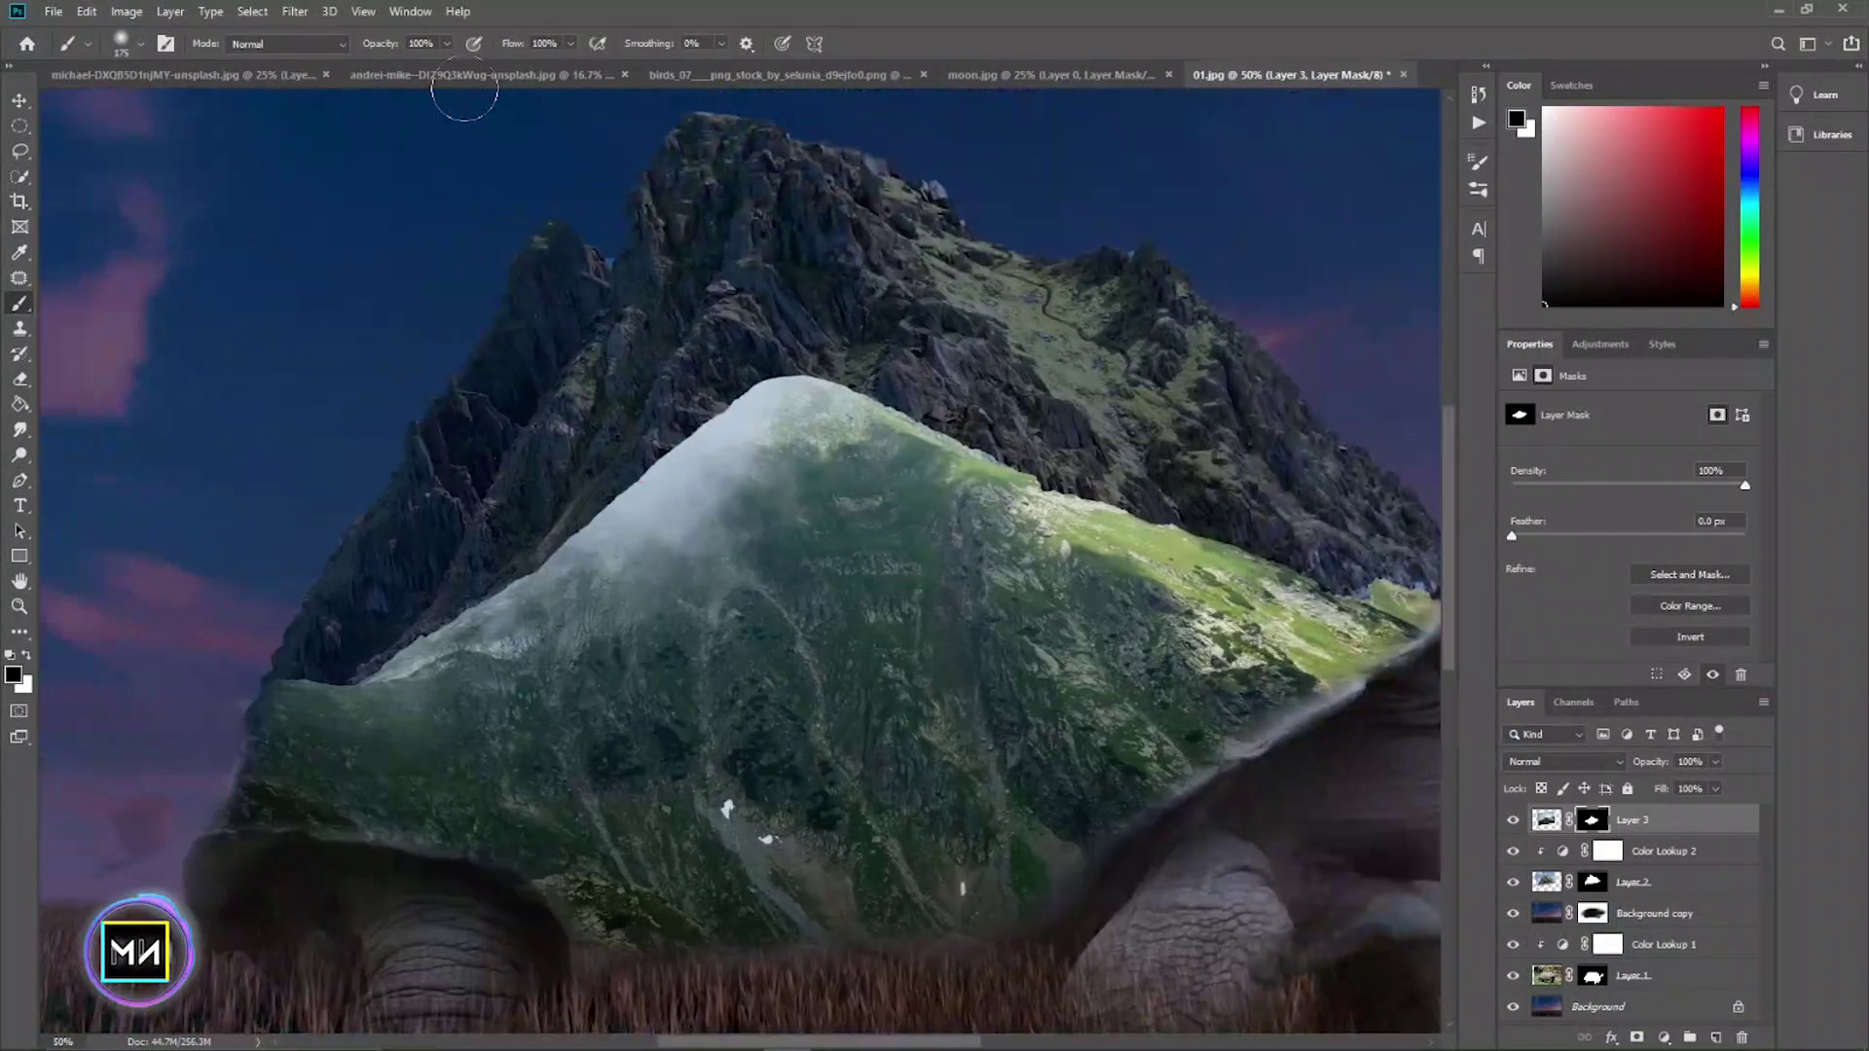
- Fade the shell's top into the rocky peak with a larger brush at 18% opacity
click(447, 43)
drag(452, 65, 373, 64)
key(bracketright)
key(bracketright)
key(bracketright)
mouse_move(423, 573)
mouse_down()
mouse_move(584, 516)
mouse_move(740, 419)
mouse_move(1067, 405)
mouse_move(760, 376)
mouse_move(438, 545)
mouse_move(312, 659)
mouse_move(622, 521)
mouse_up()
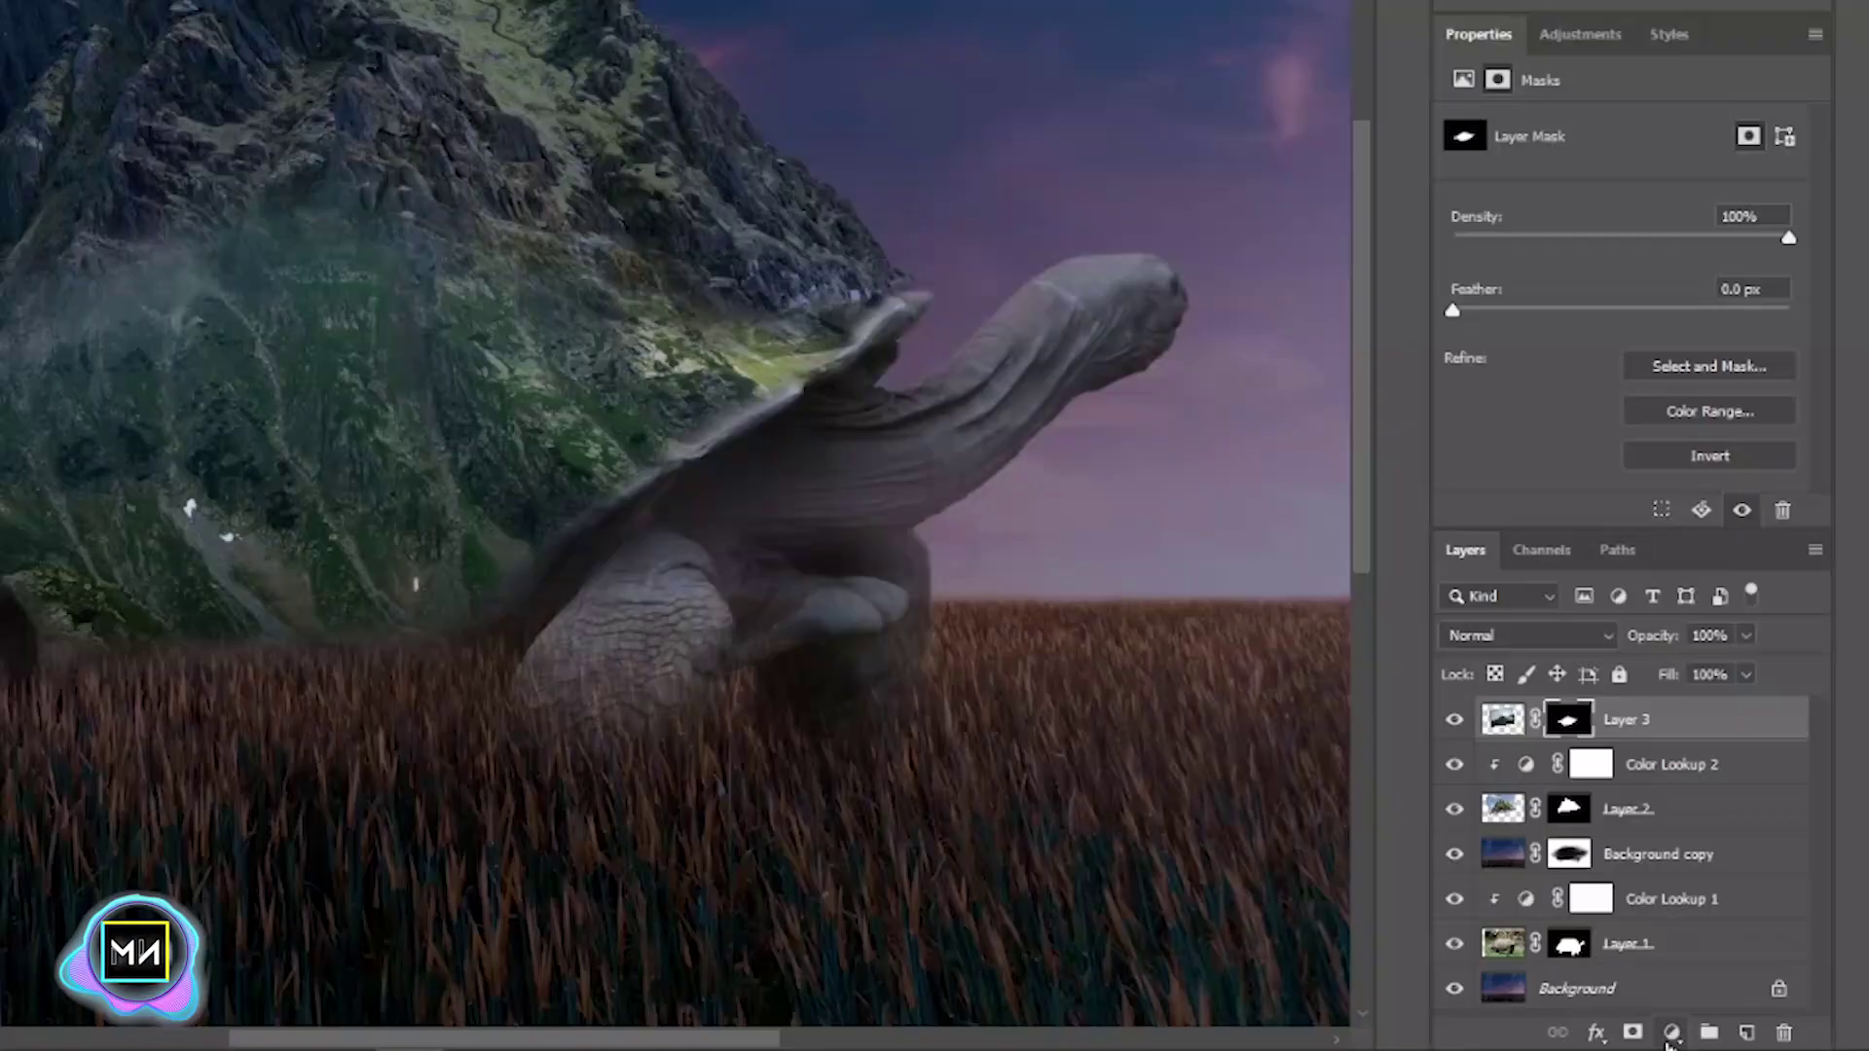
- Clip a Moonlight.3DL Color Lookup to Layer 3 and set its fill to about 31%
click(1664, 1038)
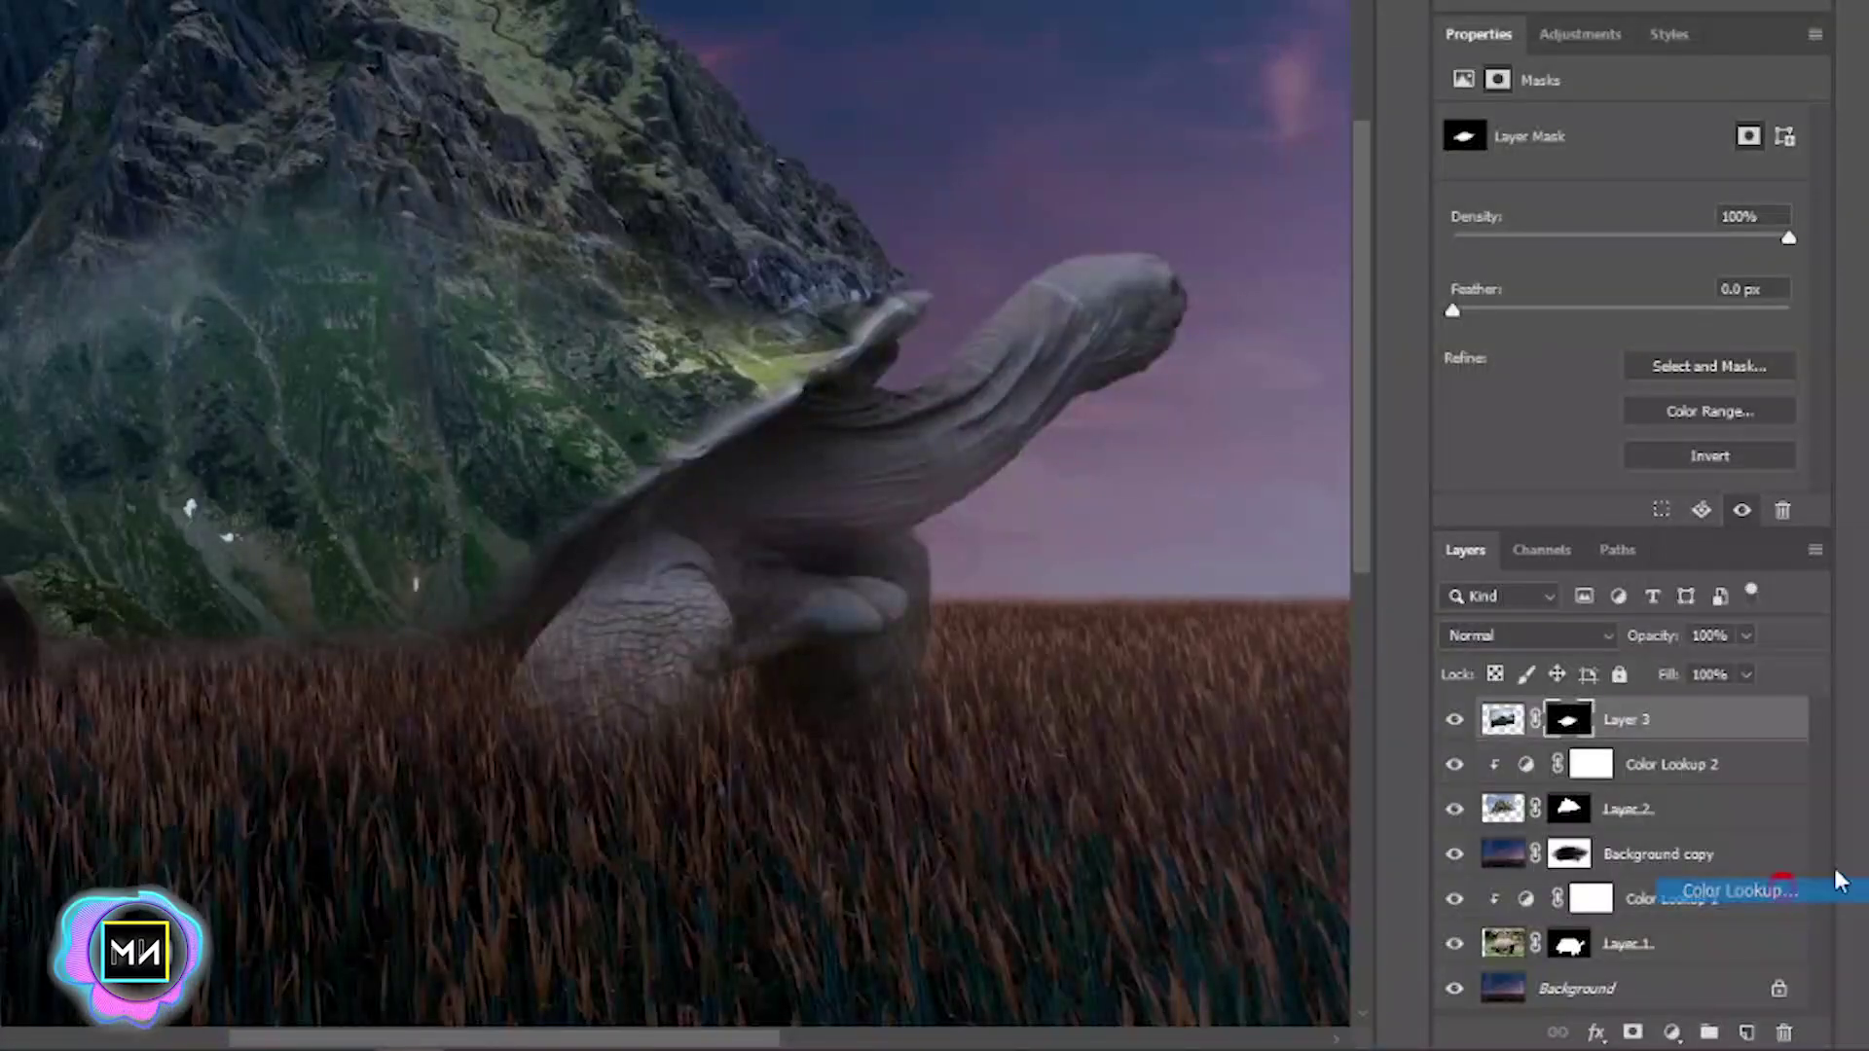
click(1835, 896)
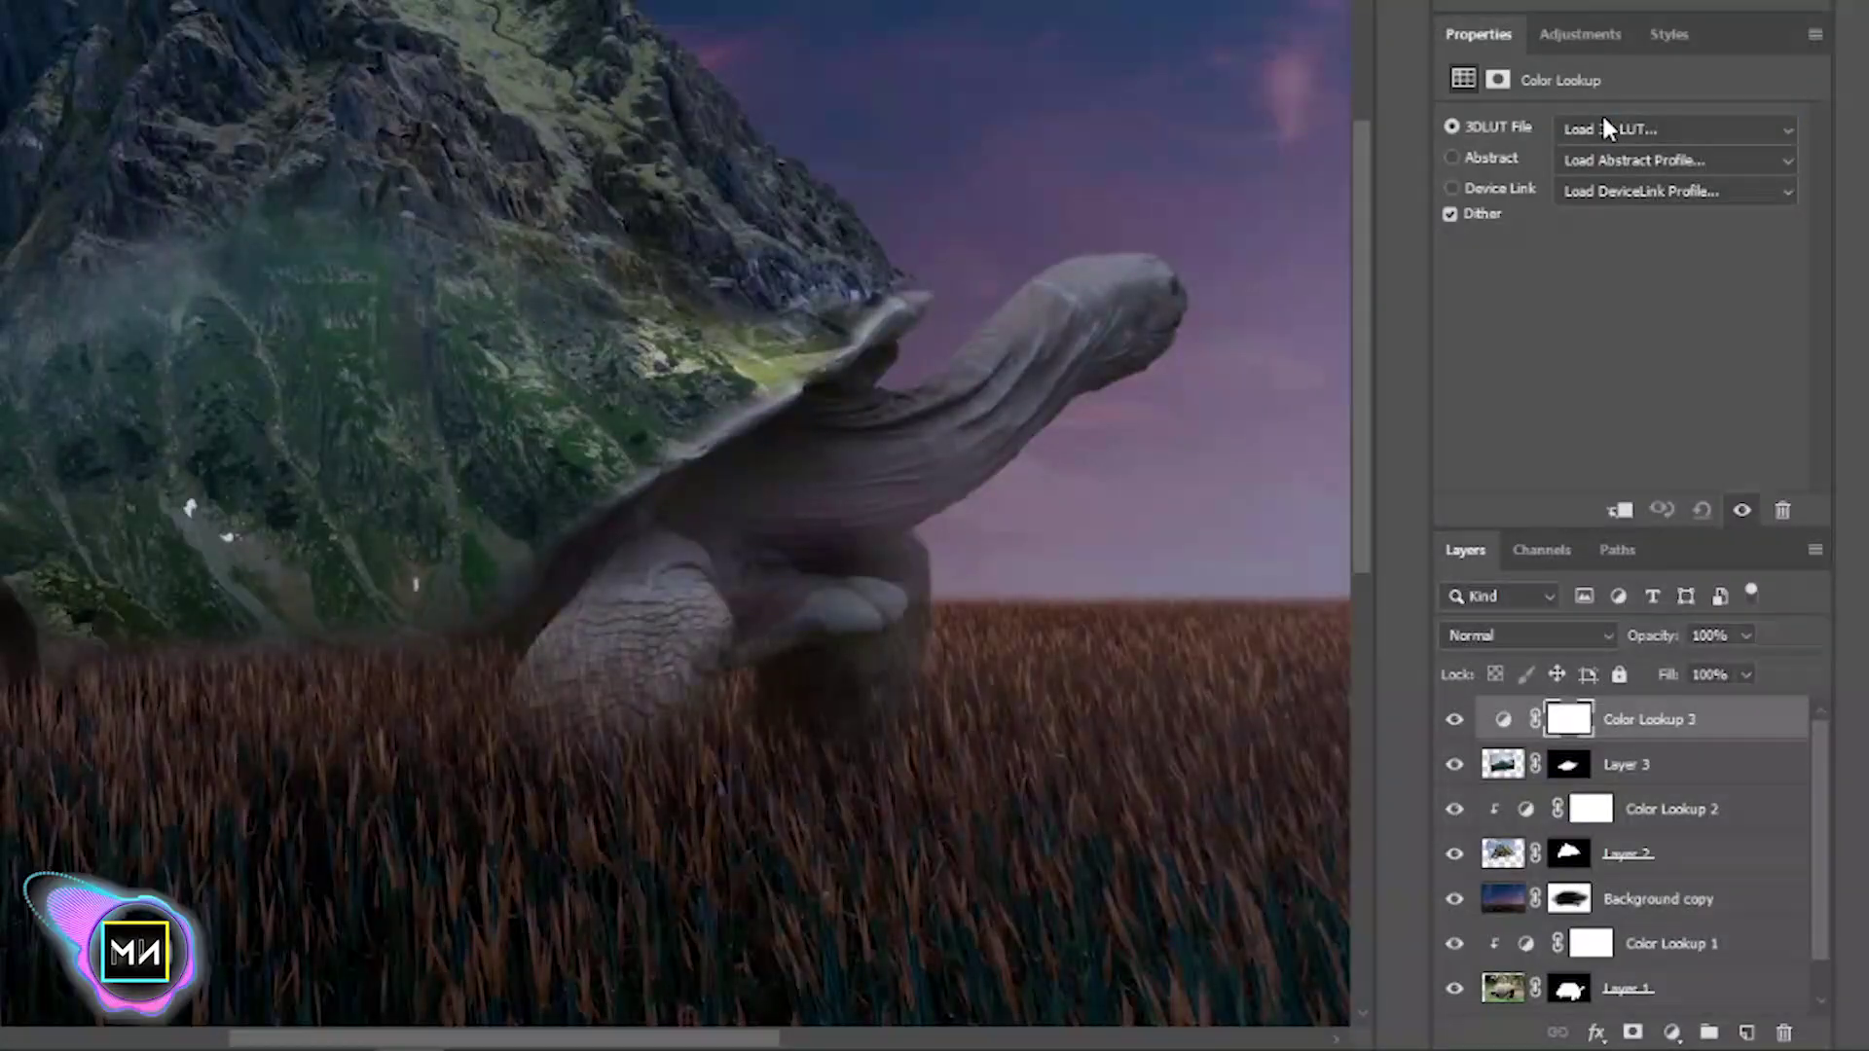
click(1604, 119)
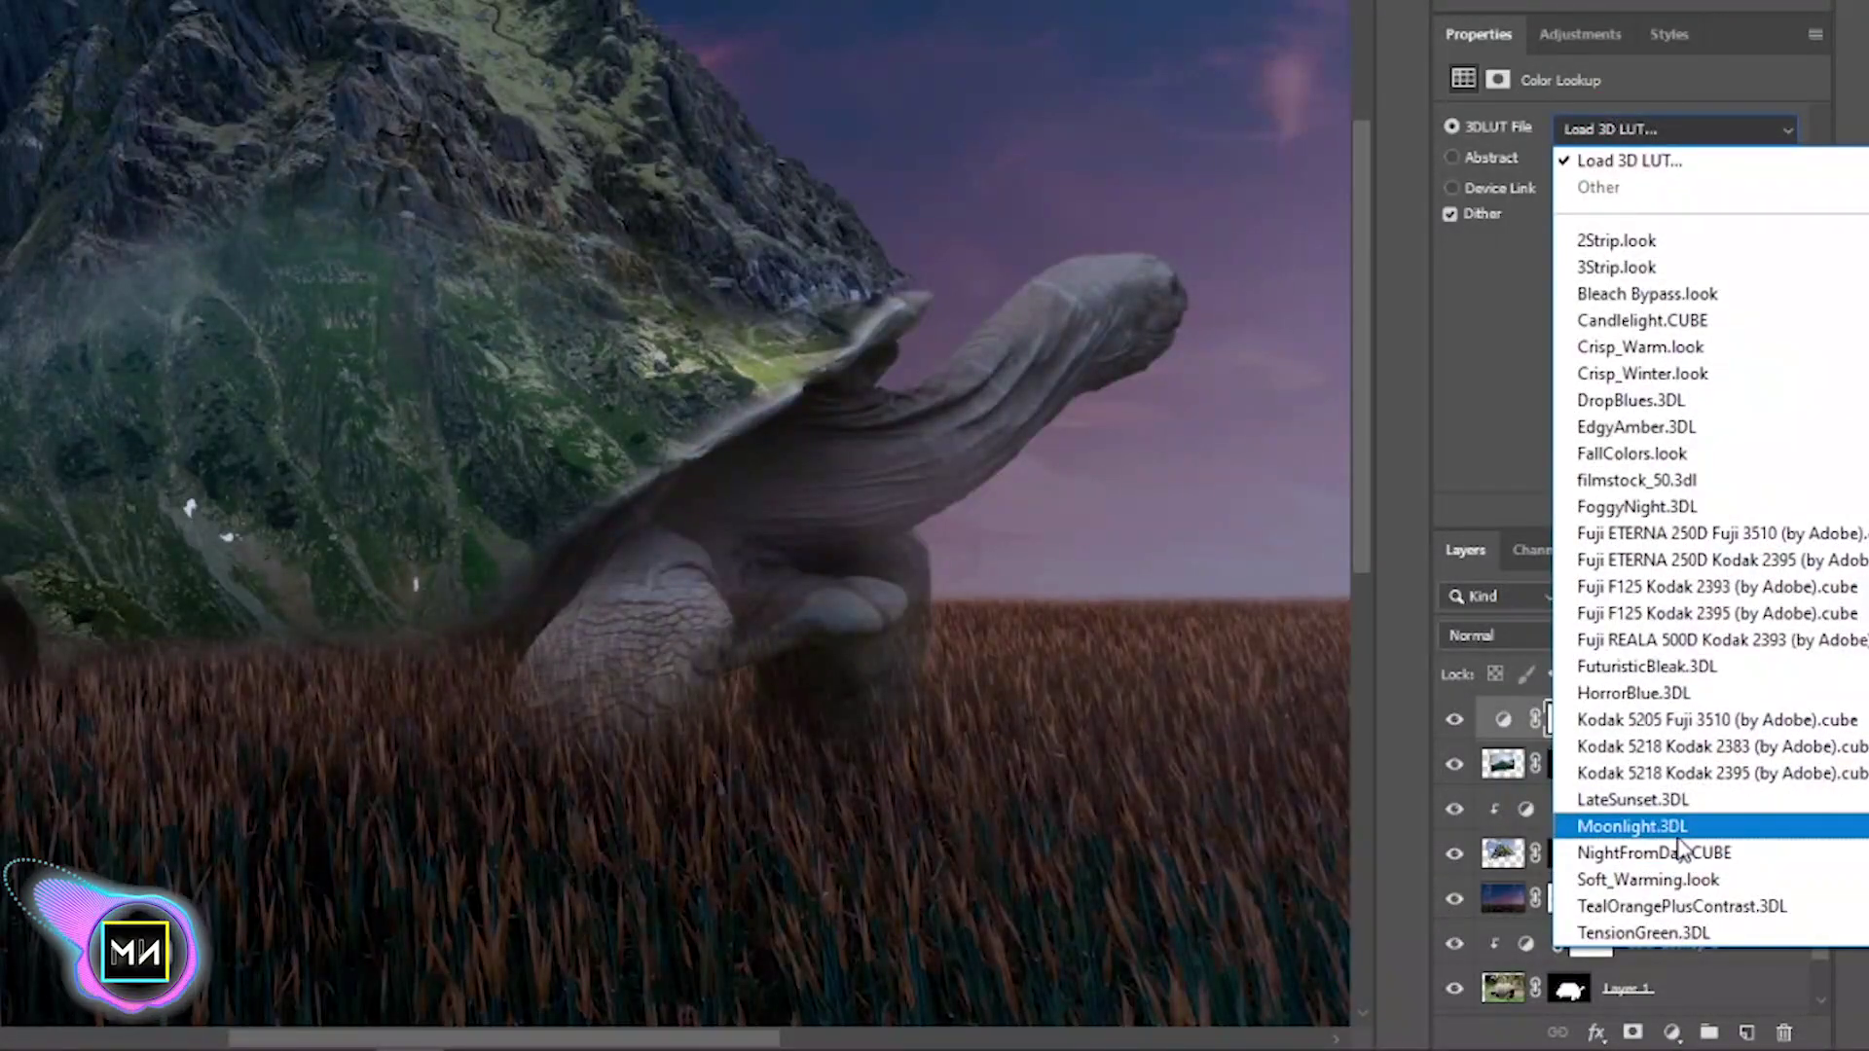
click(1450, 280)
click(1620, 510)
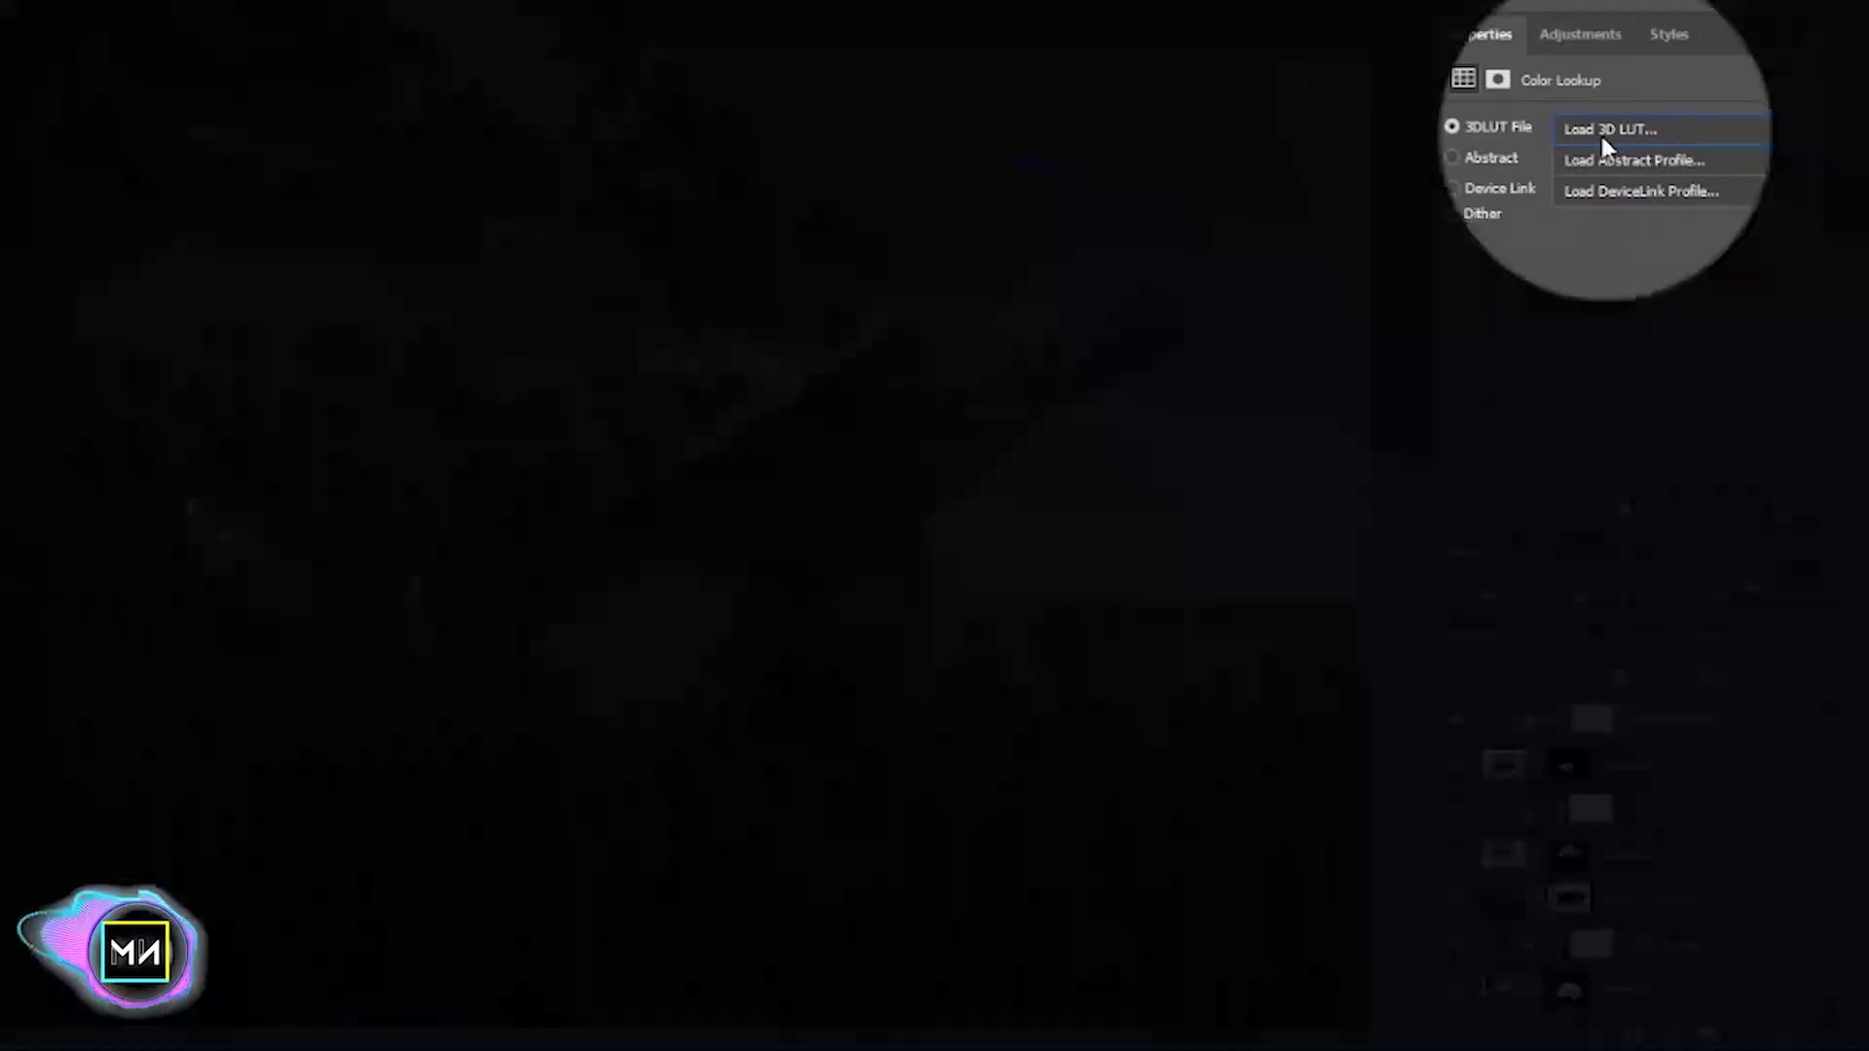
click(1597, 131)
click(1694, 820)
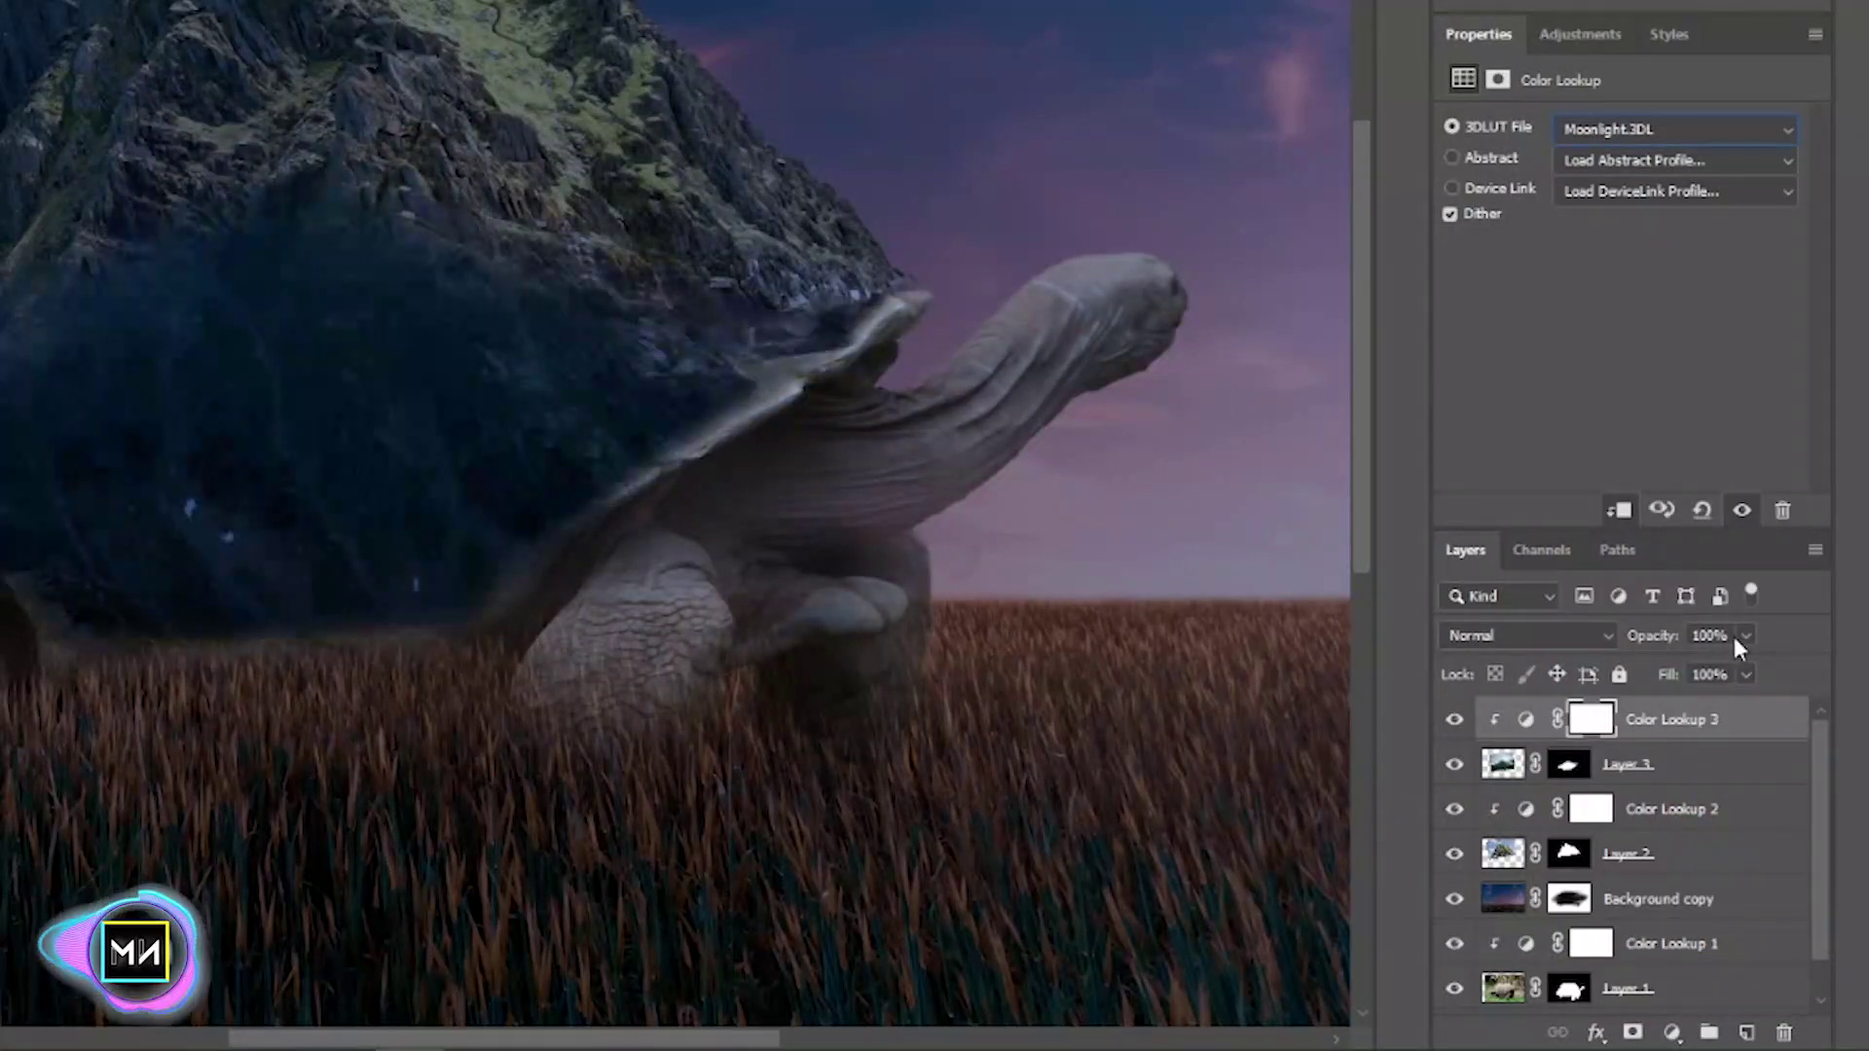
drag(1665, 686, 1580, 679)
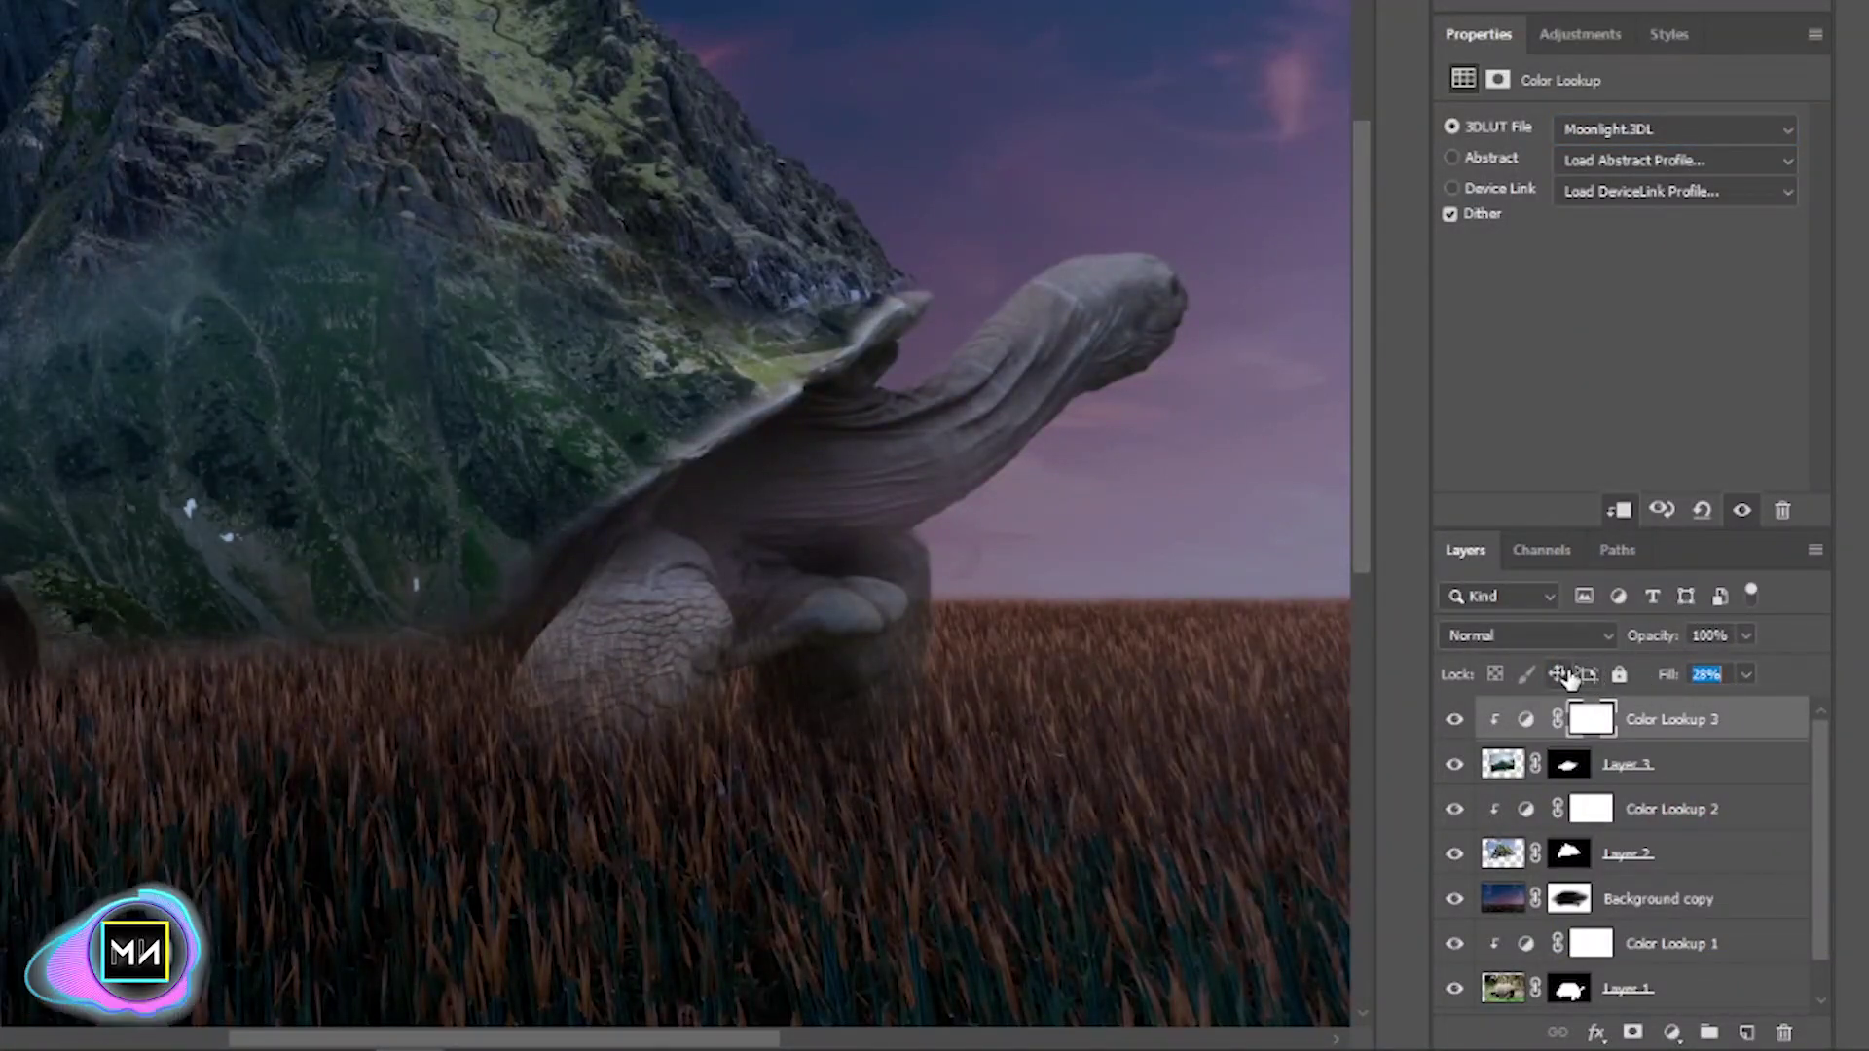
drag(1551, 679, 1575, 684)
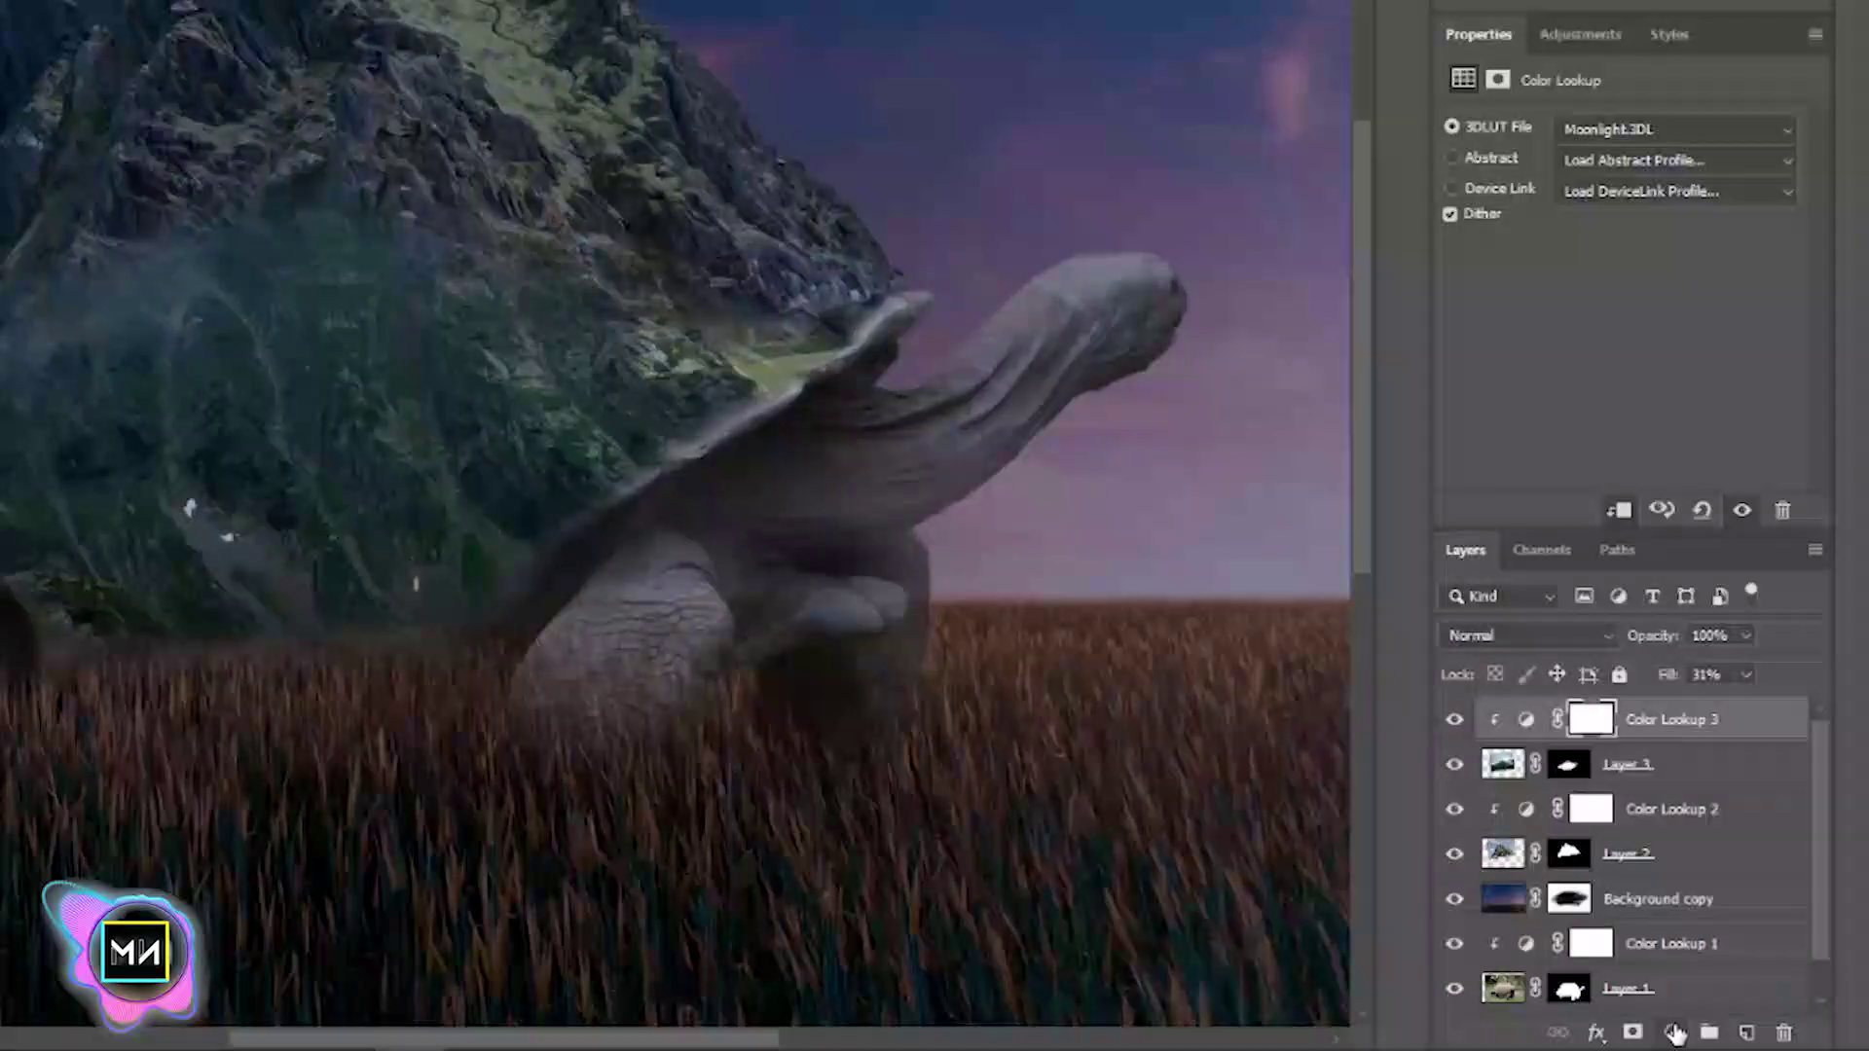
click(1672, 1032)
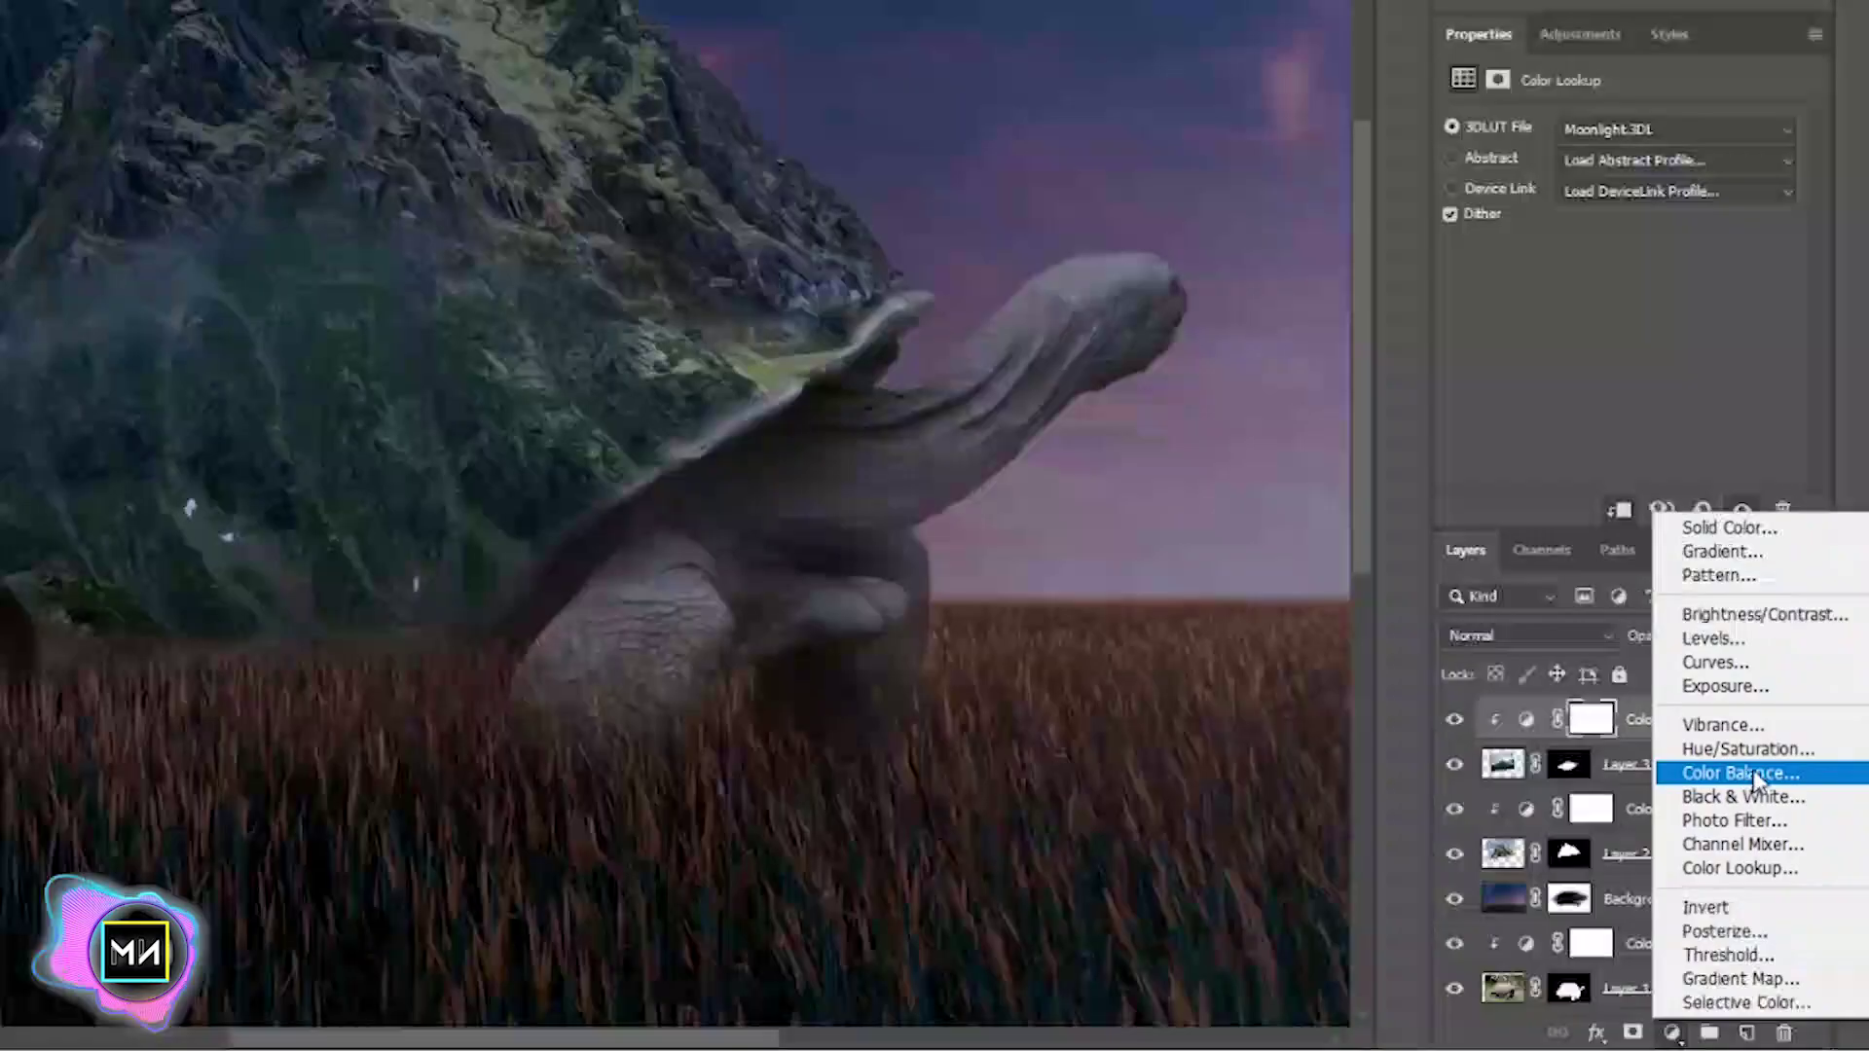
- Add a clipped Color Balance with midtones Cyan–Red -19, Magenta–Green -20, Yellow–Blue -12
click(1764, 772)
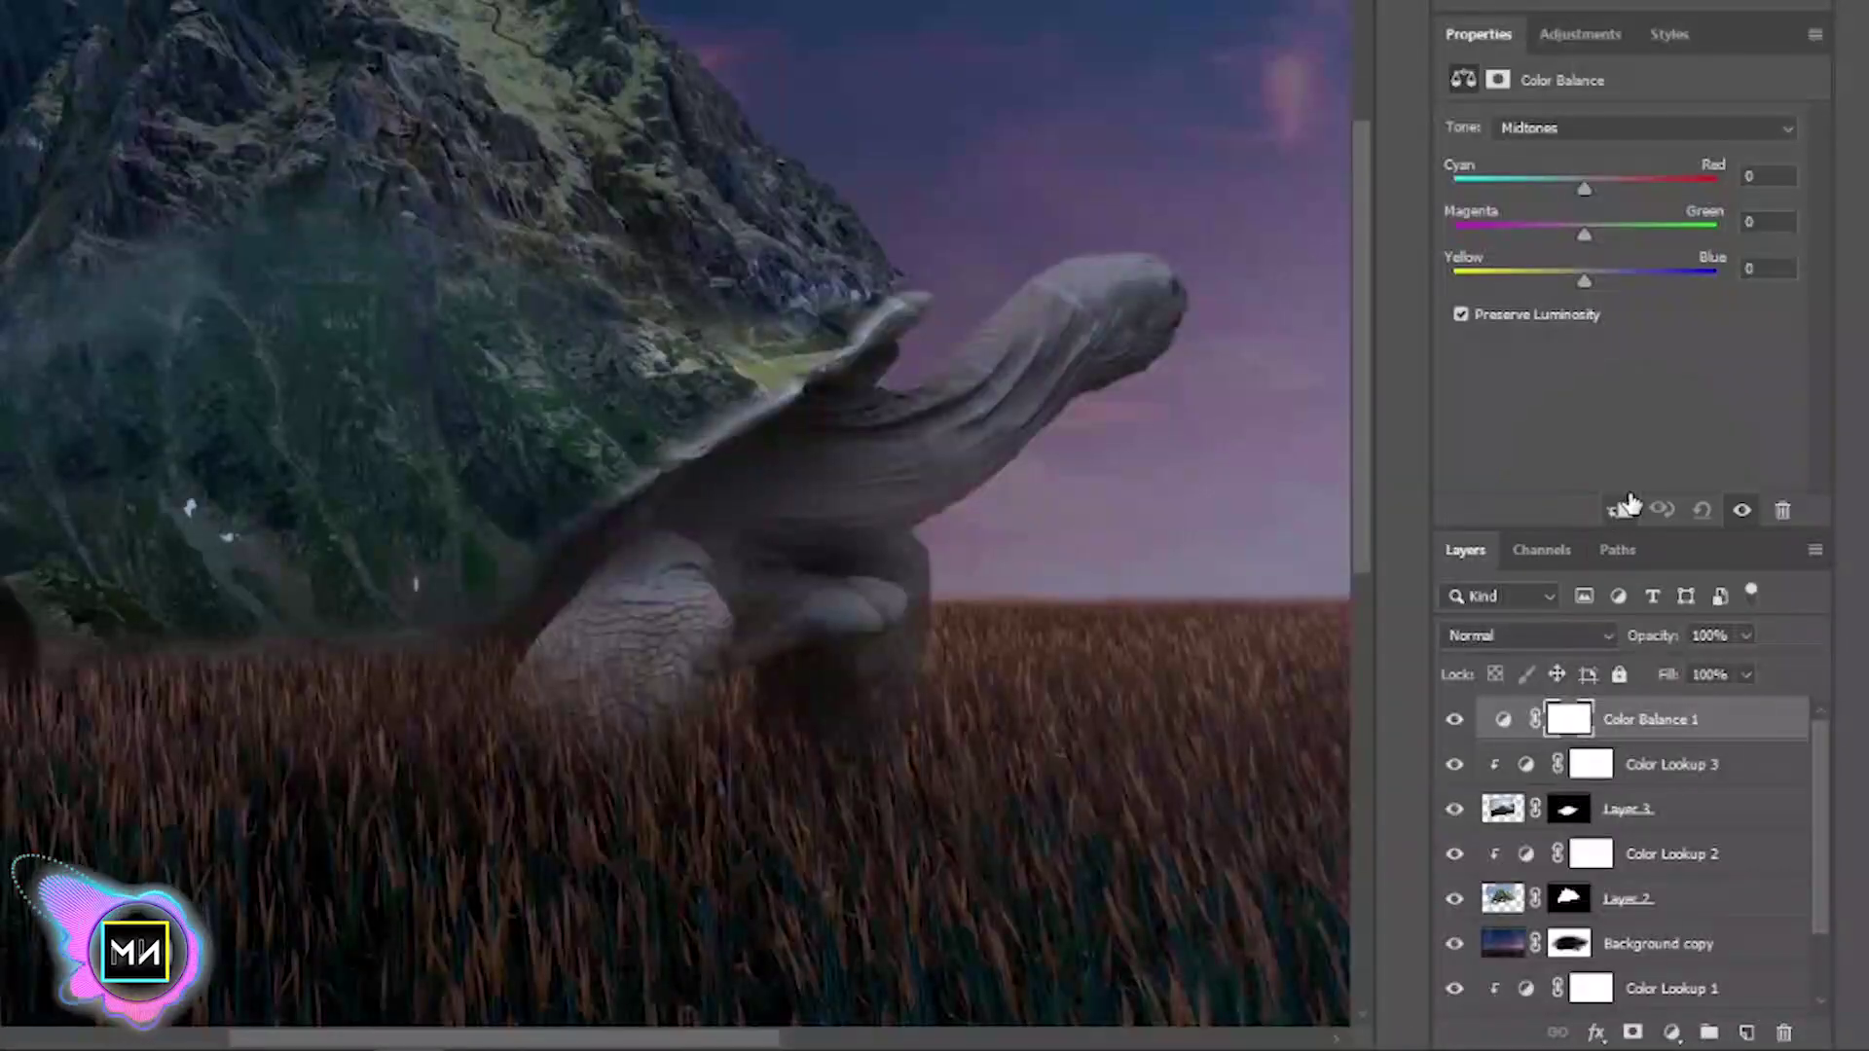
click(1619, 510)
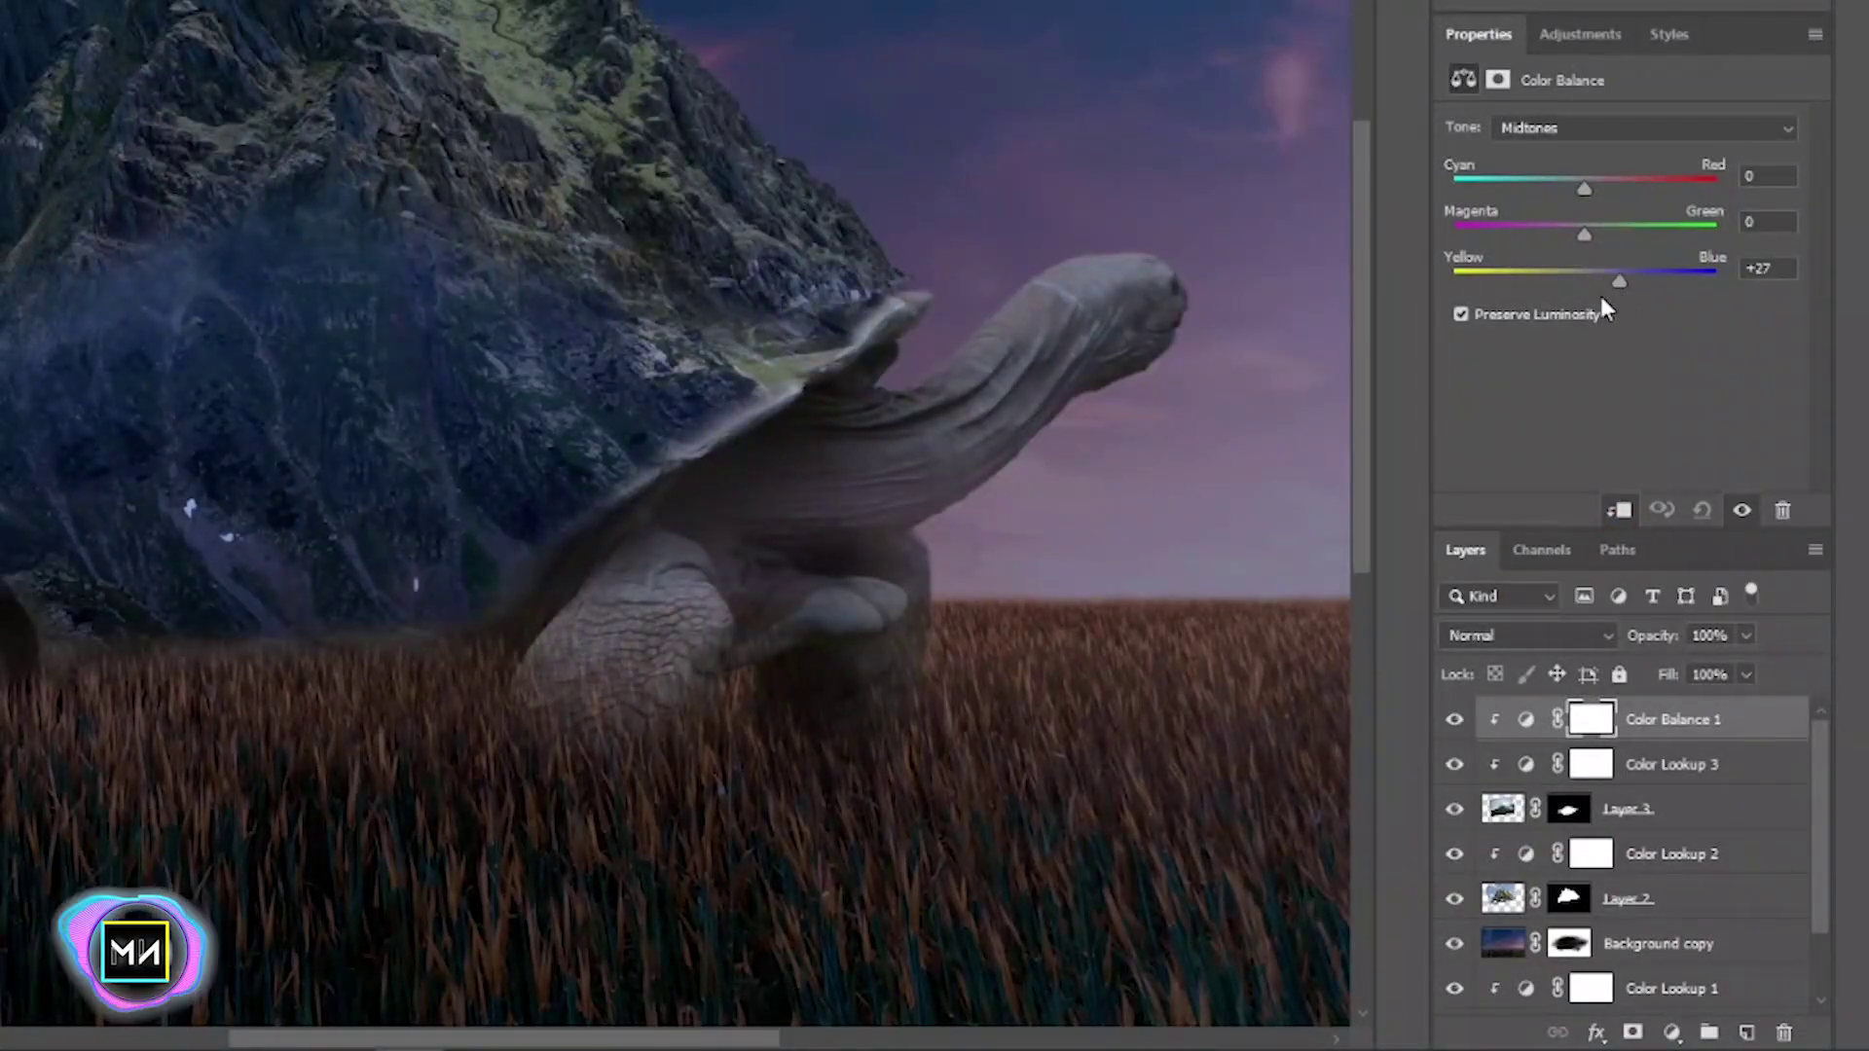
mouse_move(1575, 286)
mouse_down()
mouse_move(1625, 234)
mouse_move(1536, 236)
mouse_up()
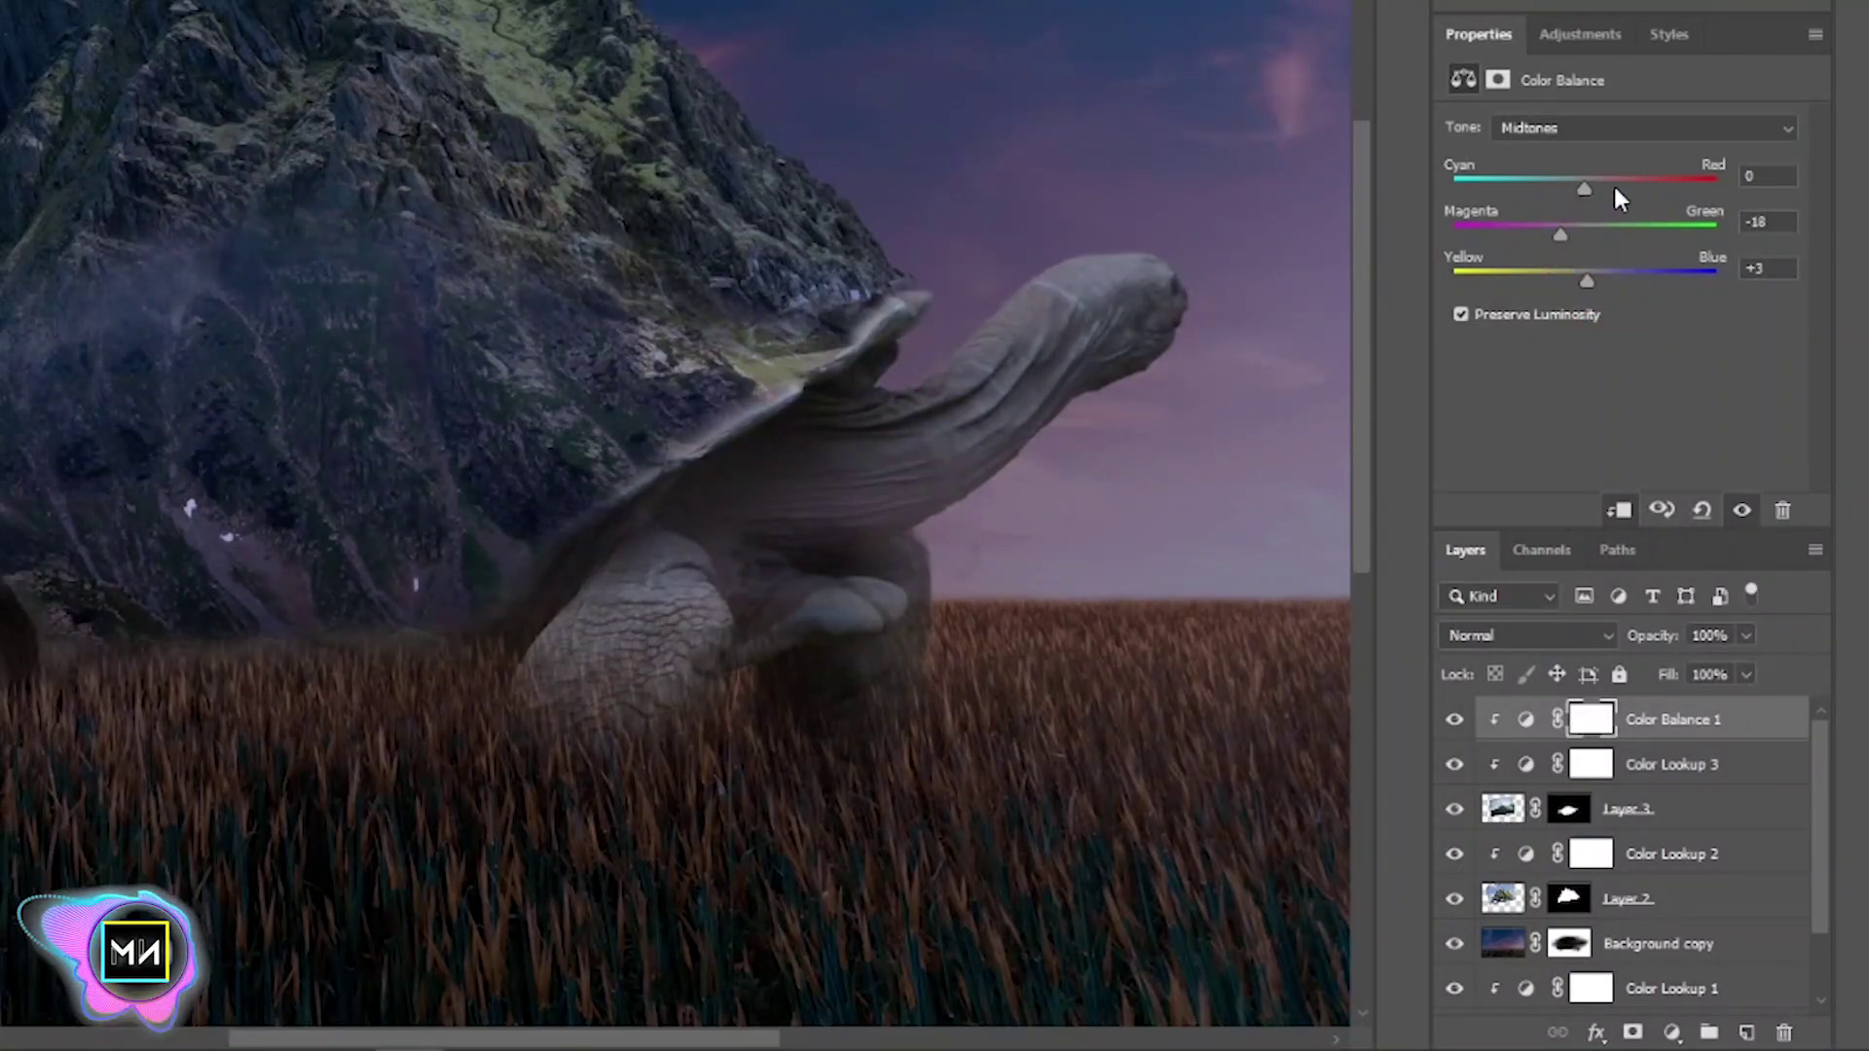
mouse_move(1560, 199)
mouse_down()
mouse_move(1577, 239)
mouse_move(1558, 243)
mouse_move(1617, 284)
mouse_move(1568, 284)
mouse_up()
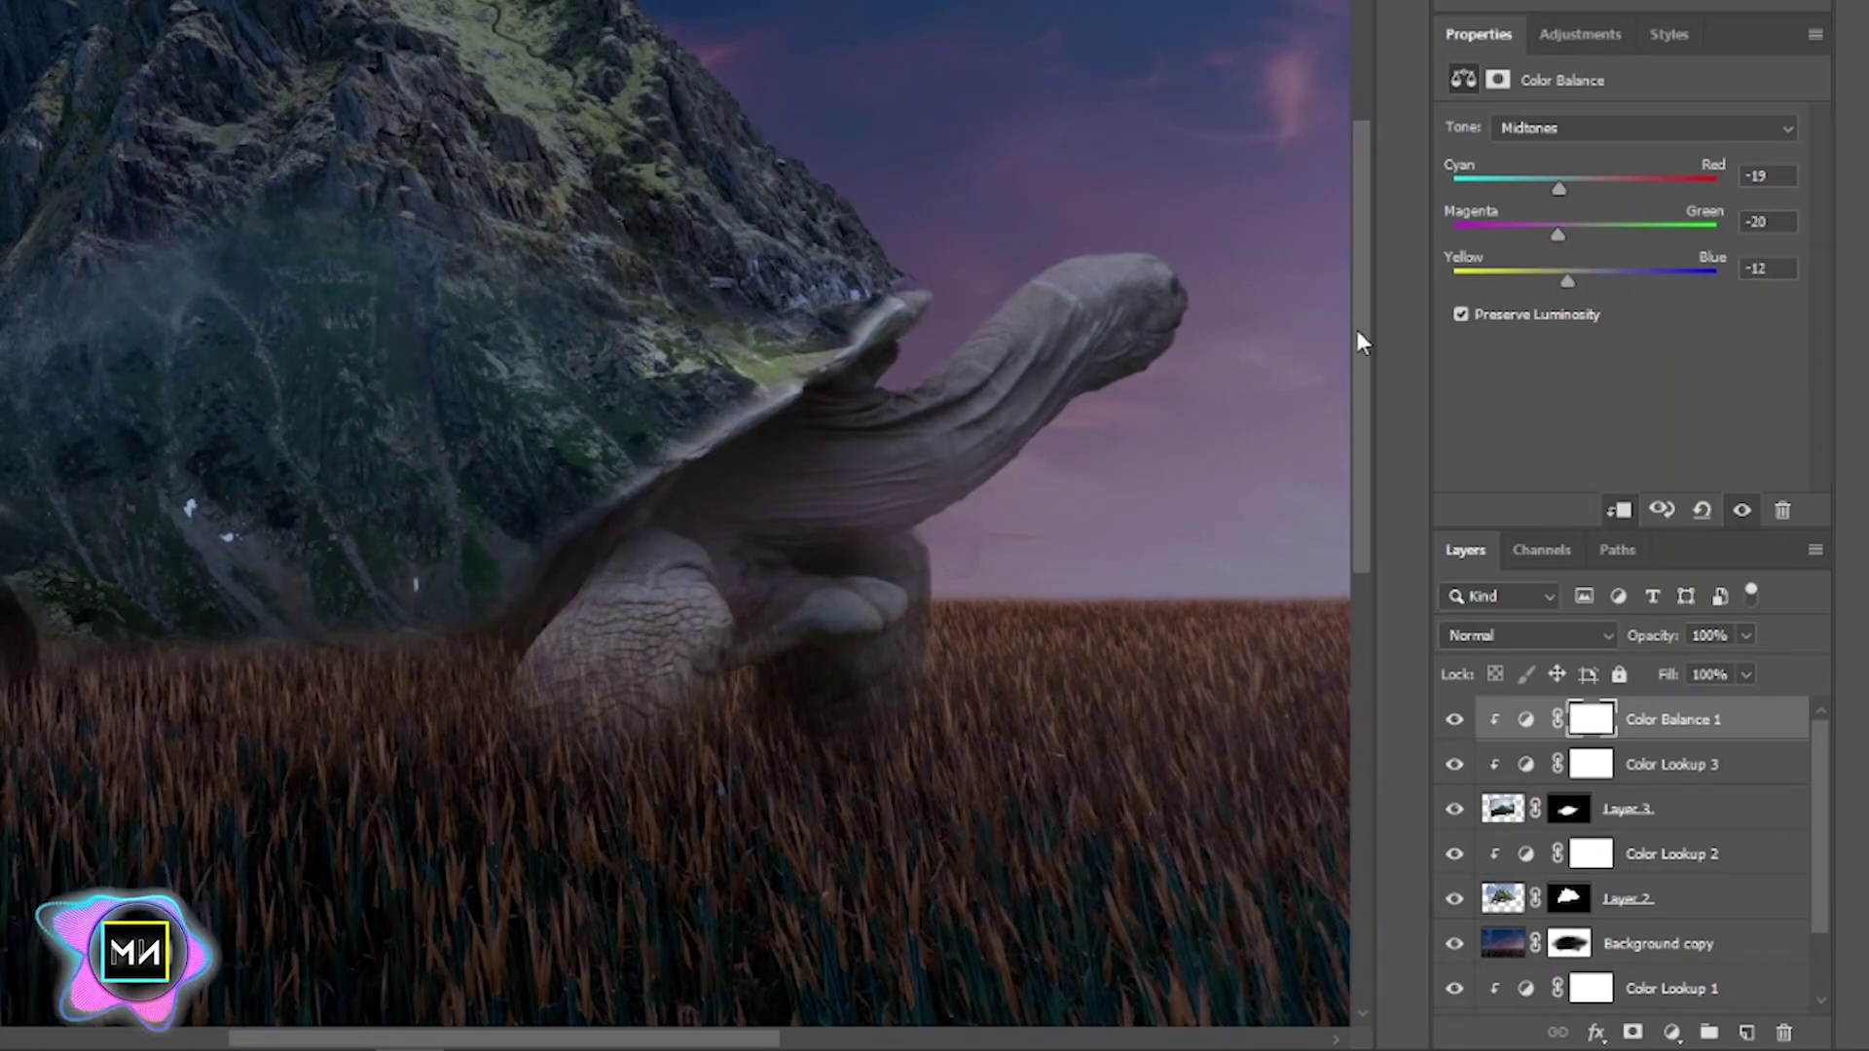
click(1560, 815)
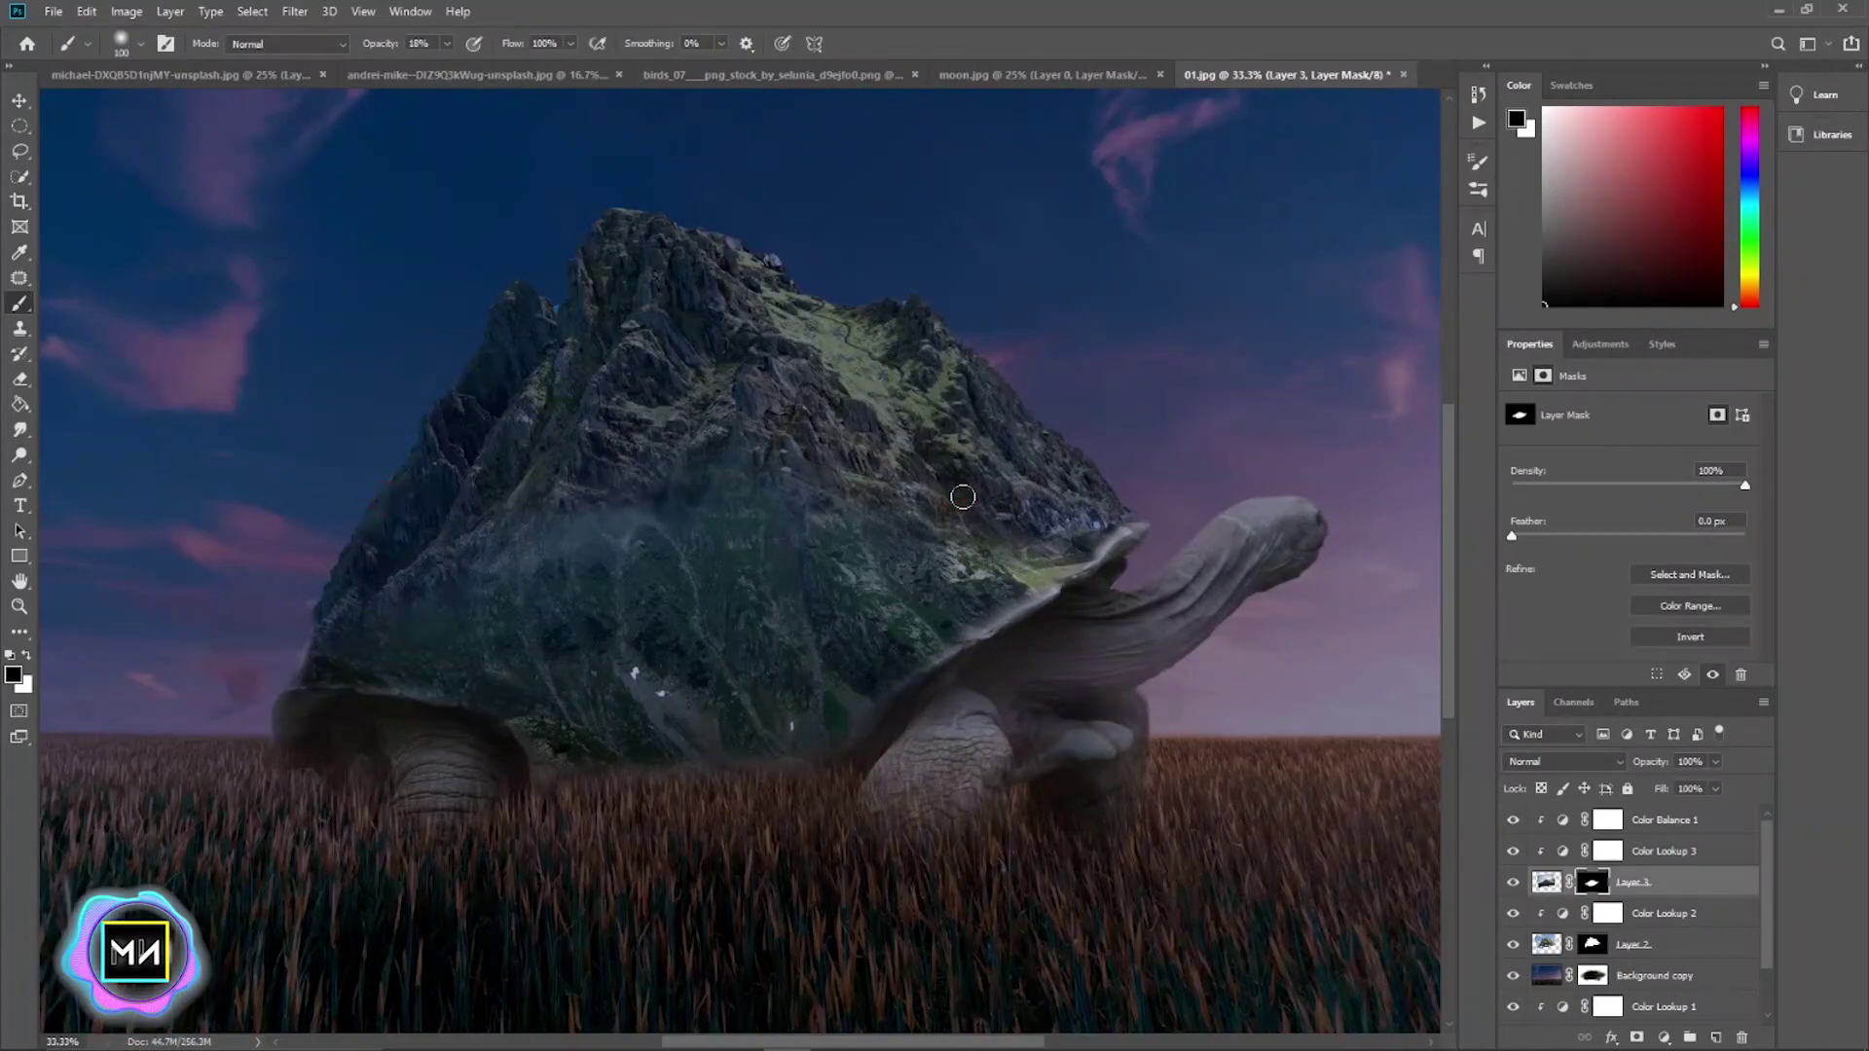
- Zoom out, check the layer stack, and switch to the birds_07 image
key(ctrl+minus)
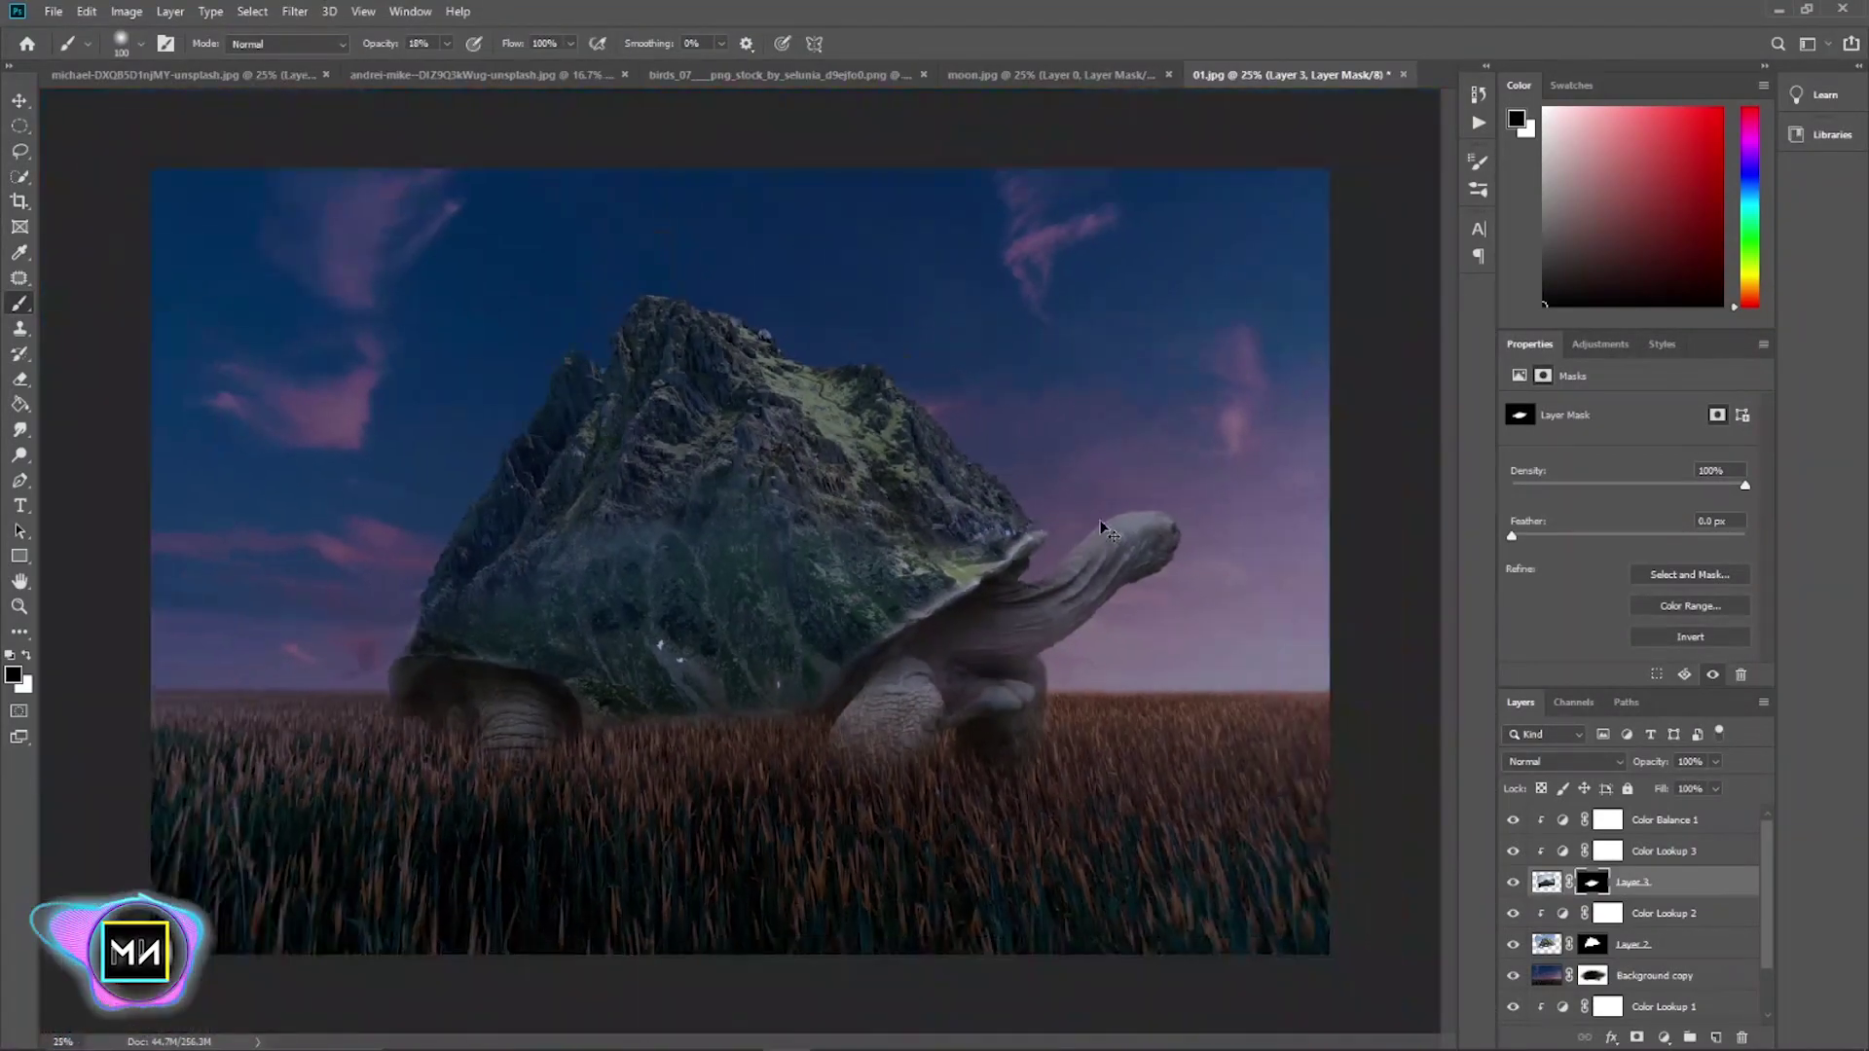
click(20, 101)
click(155, 137)
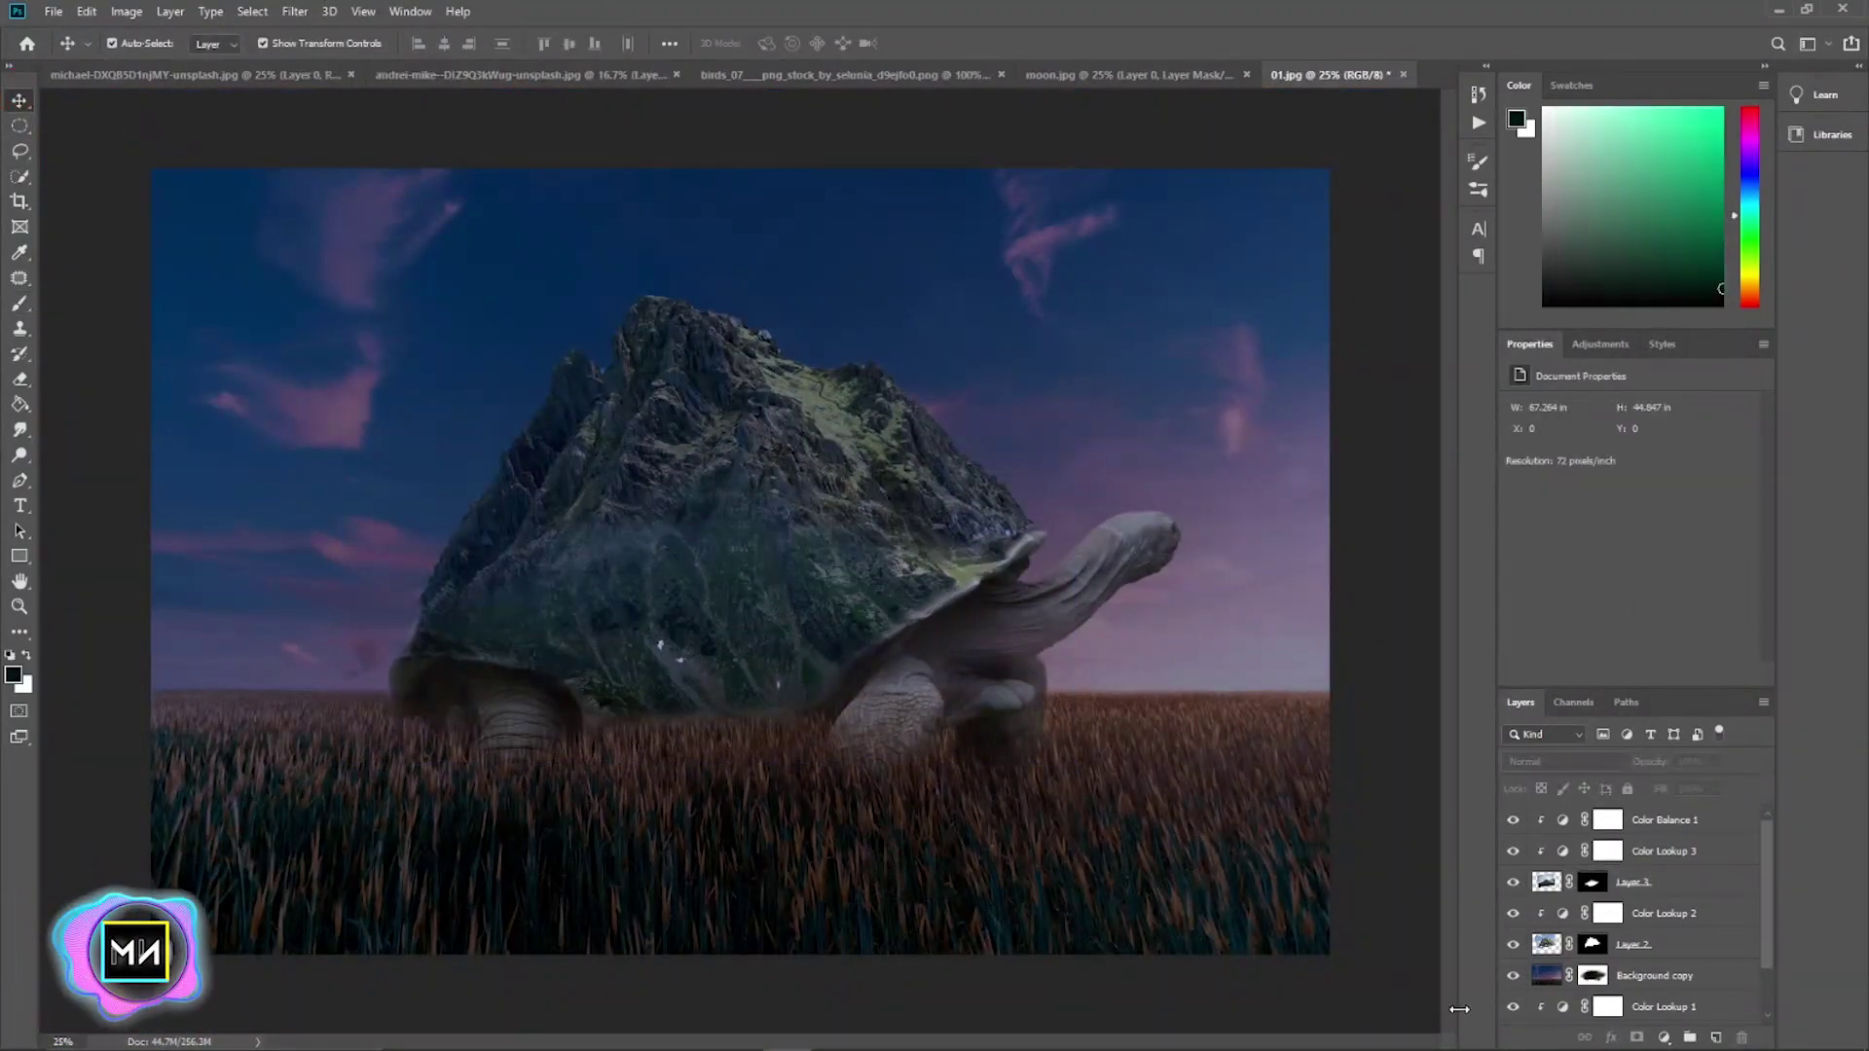
click(1658, 823)
scroll(1690, 925, down, 2)
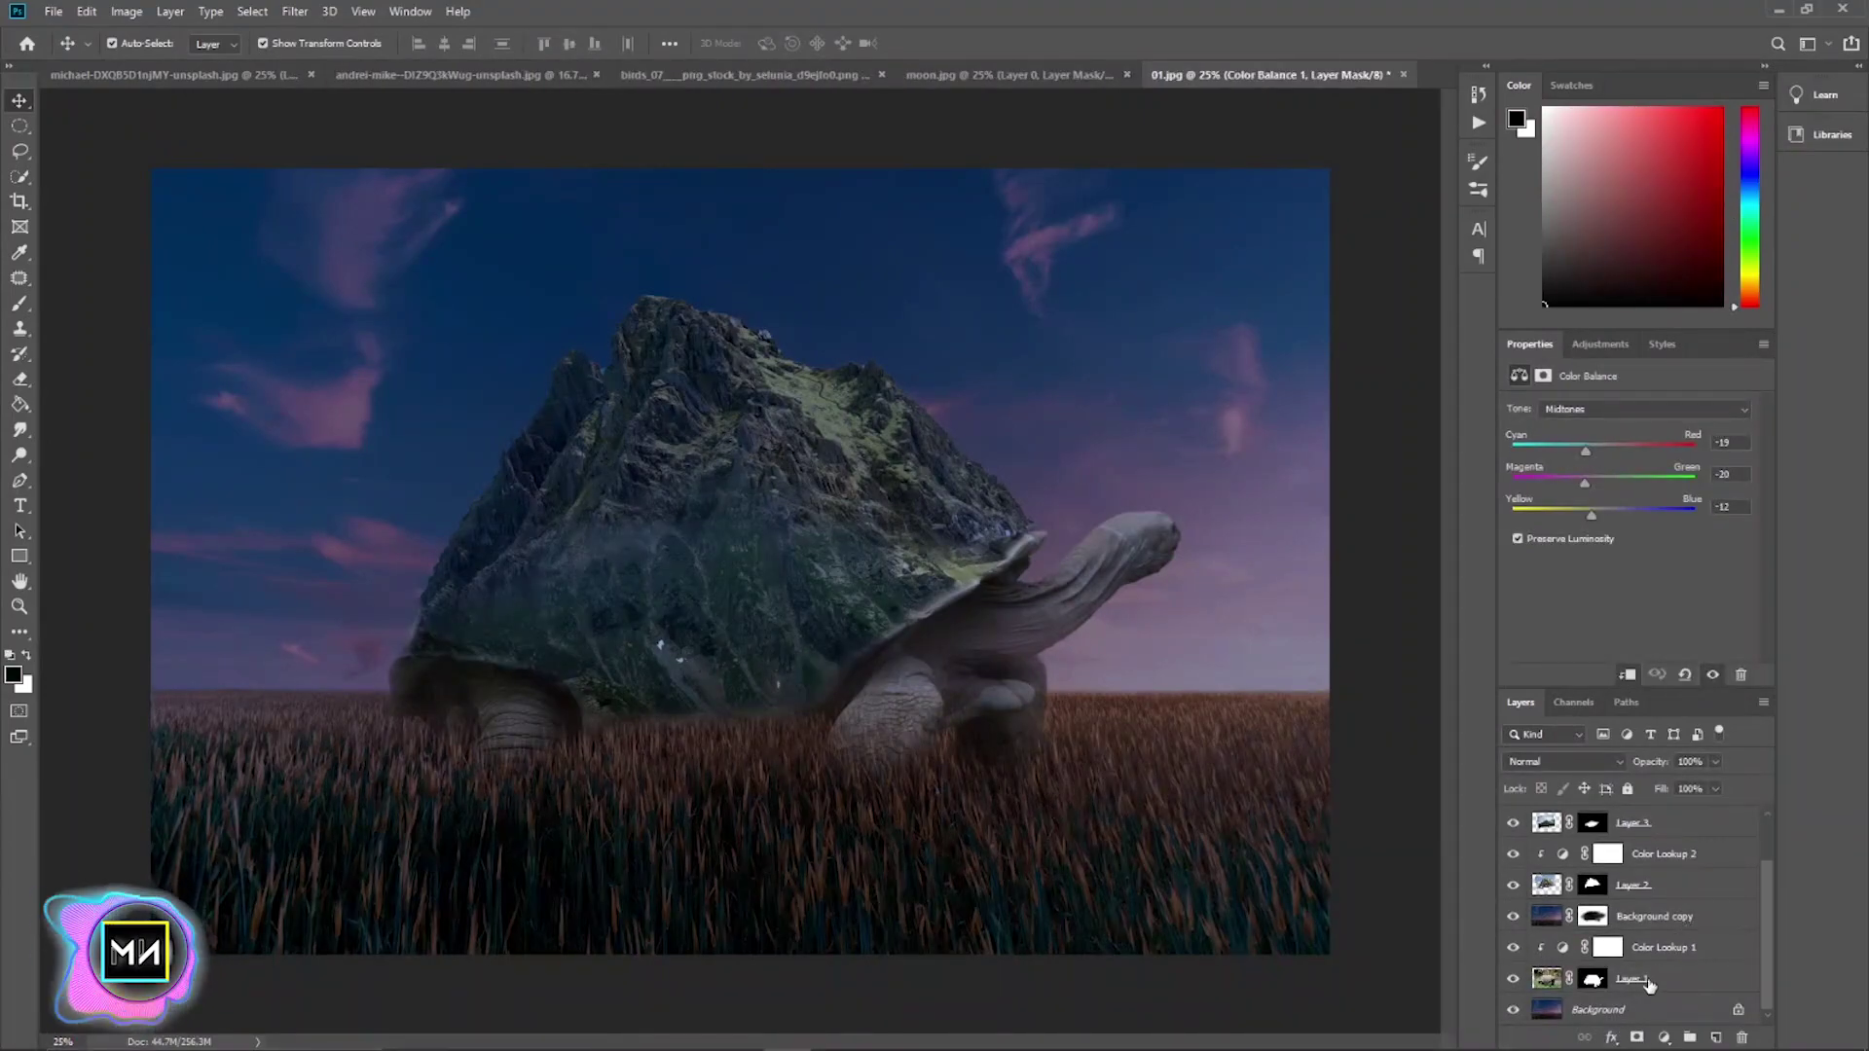
click(1665, 925)
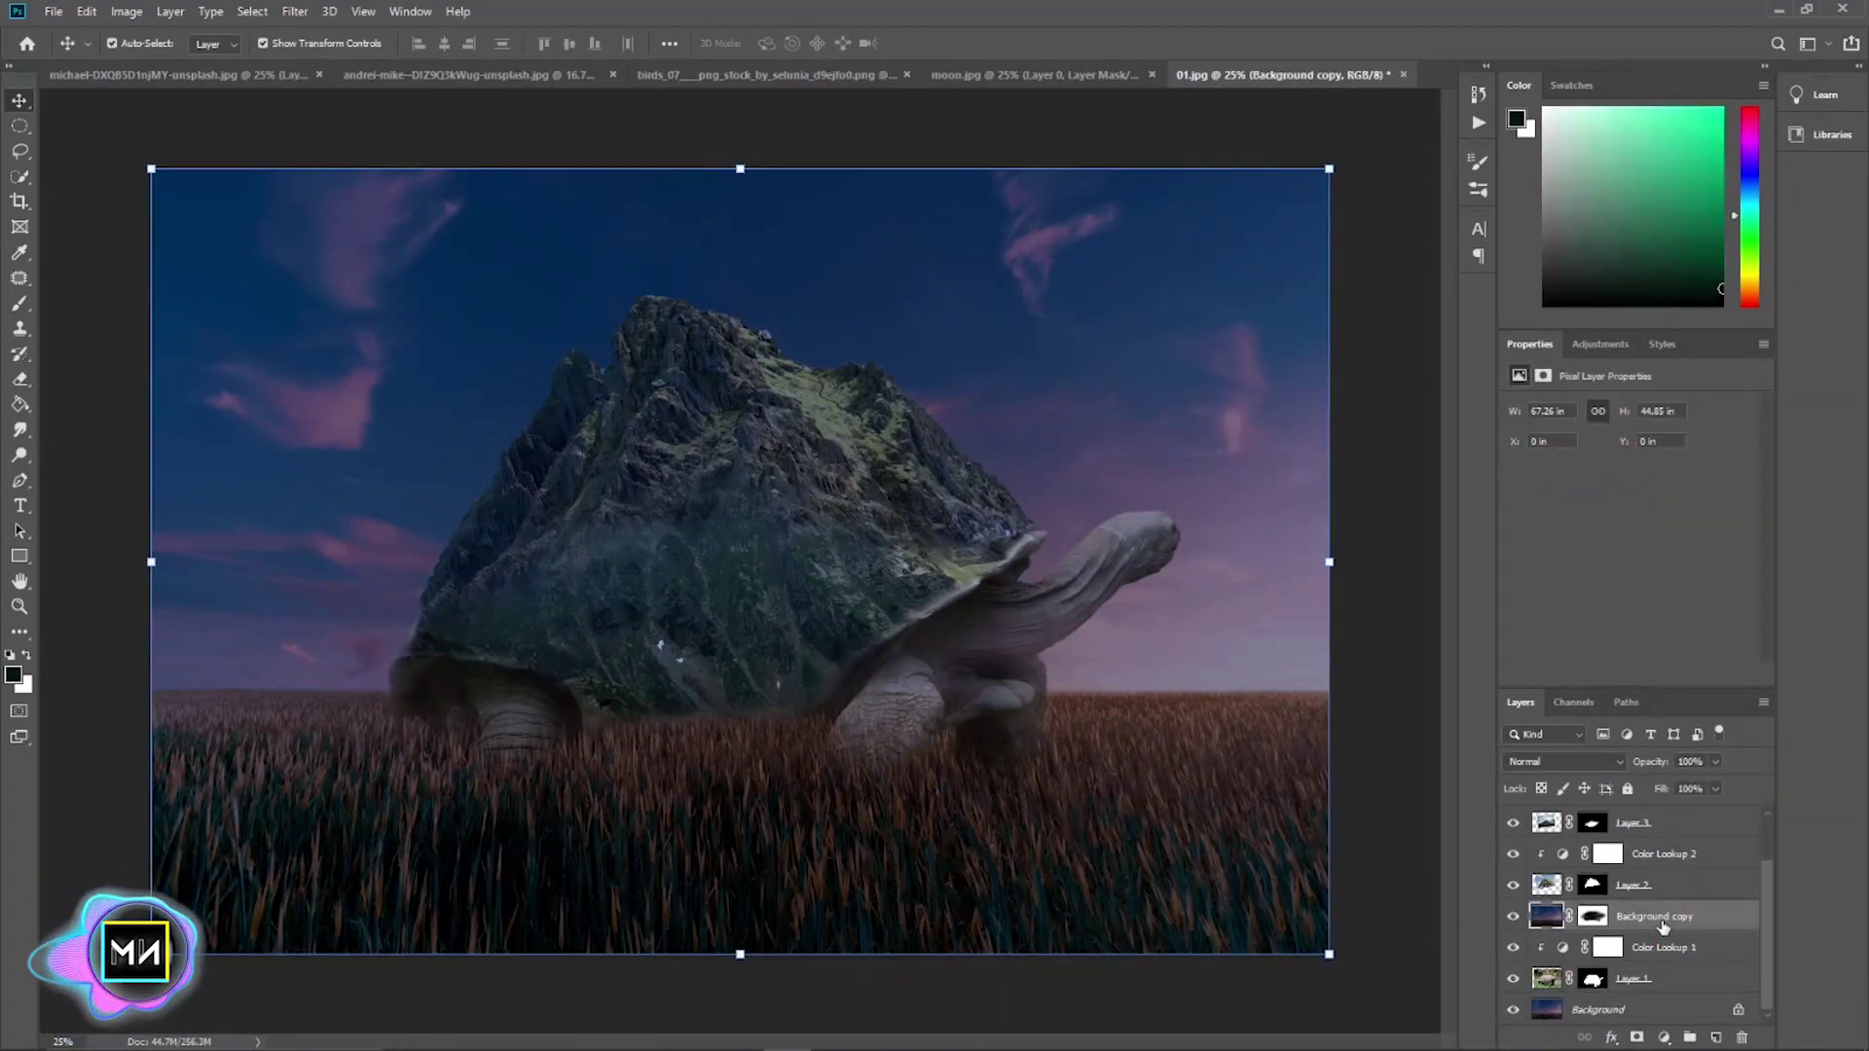
scroll(1750, 1007, up, 2)
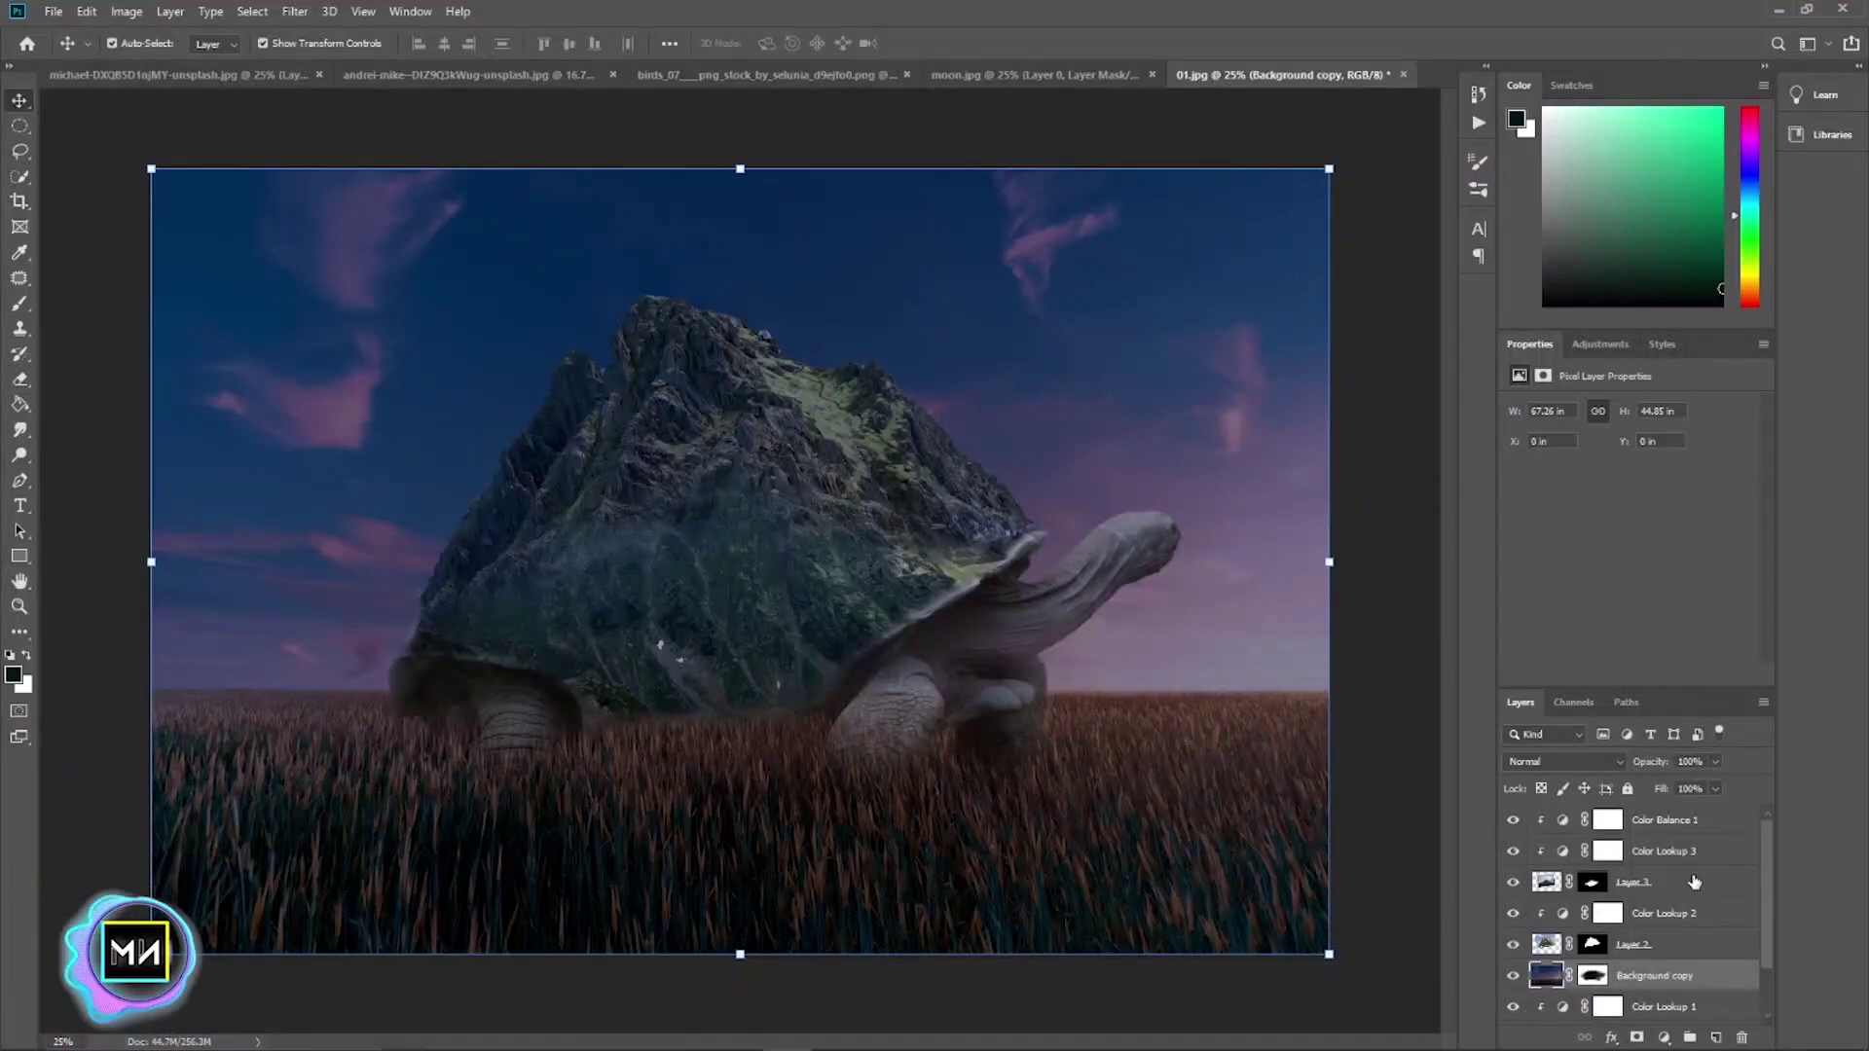
click(646, 158)
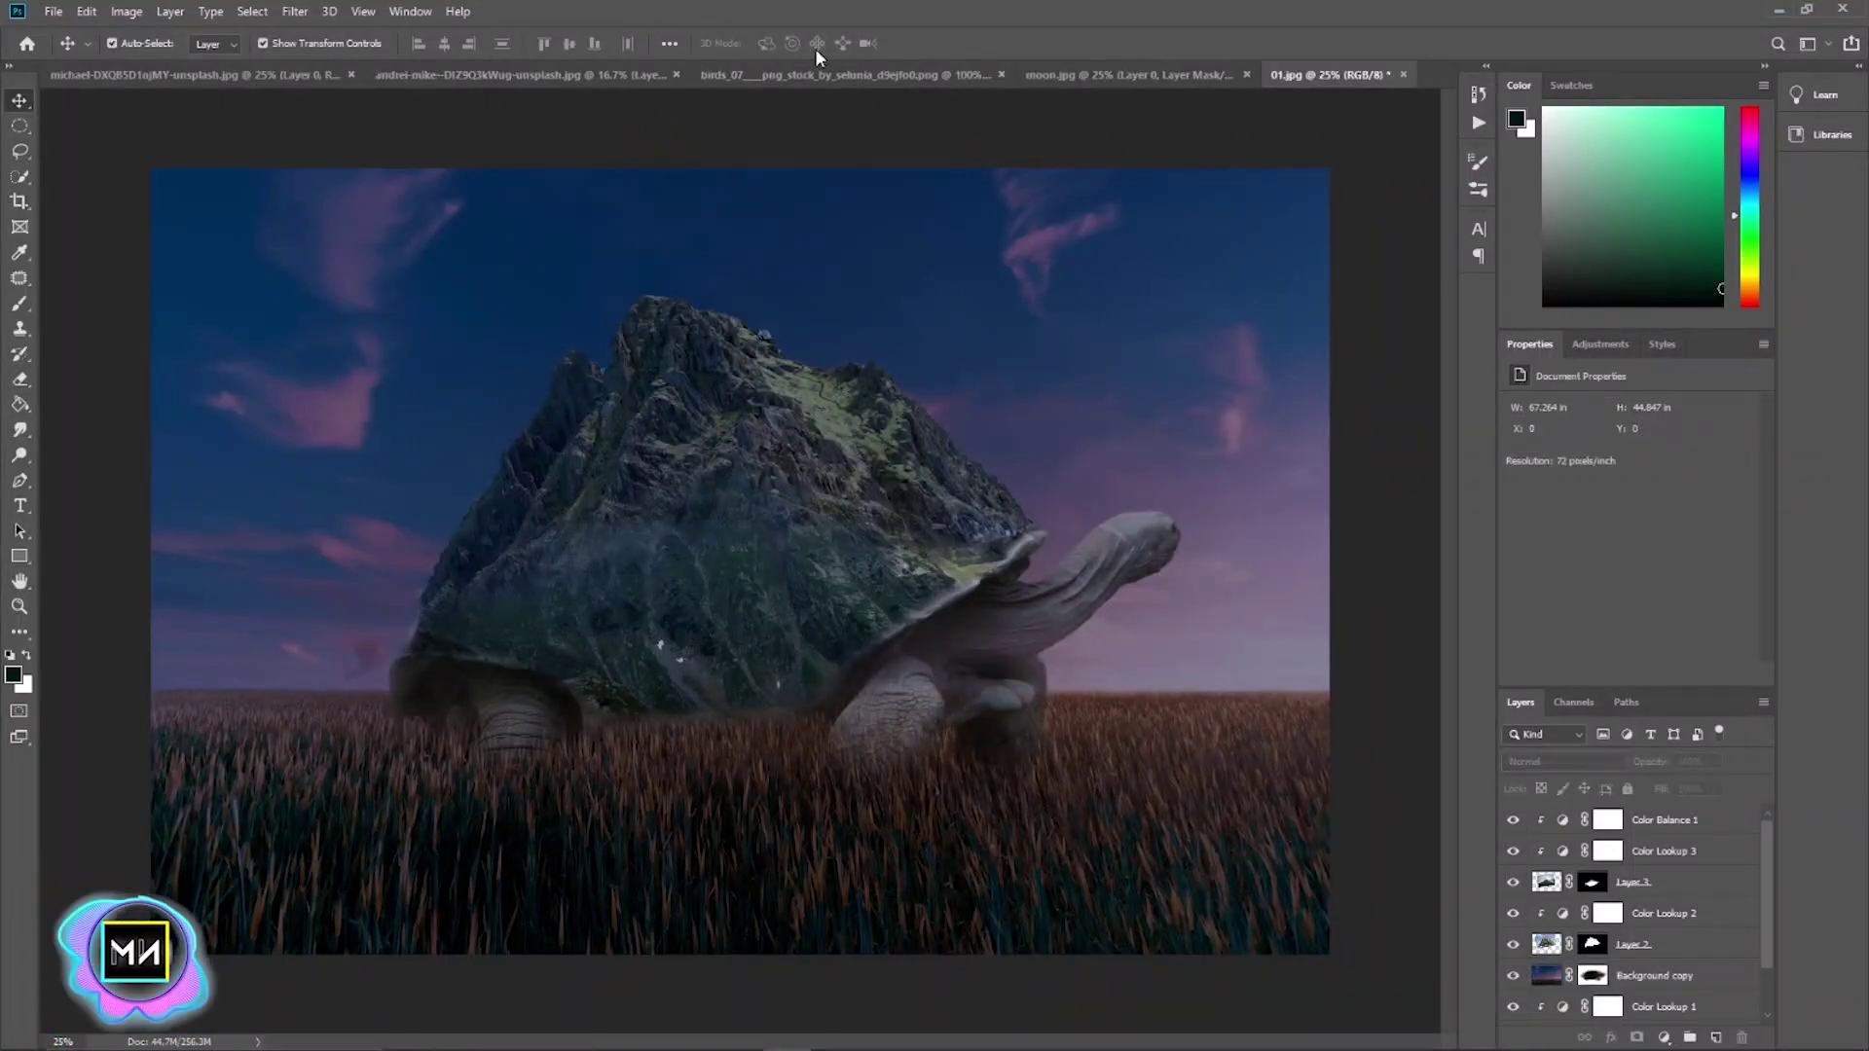
click(872, 82)
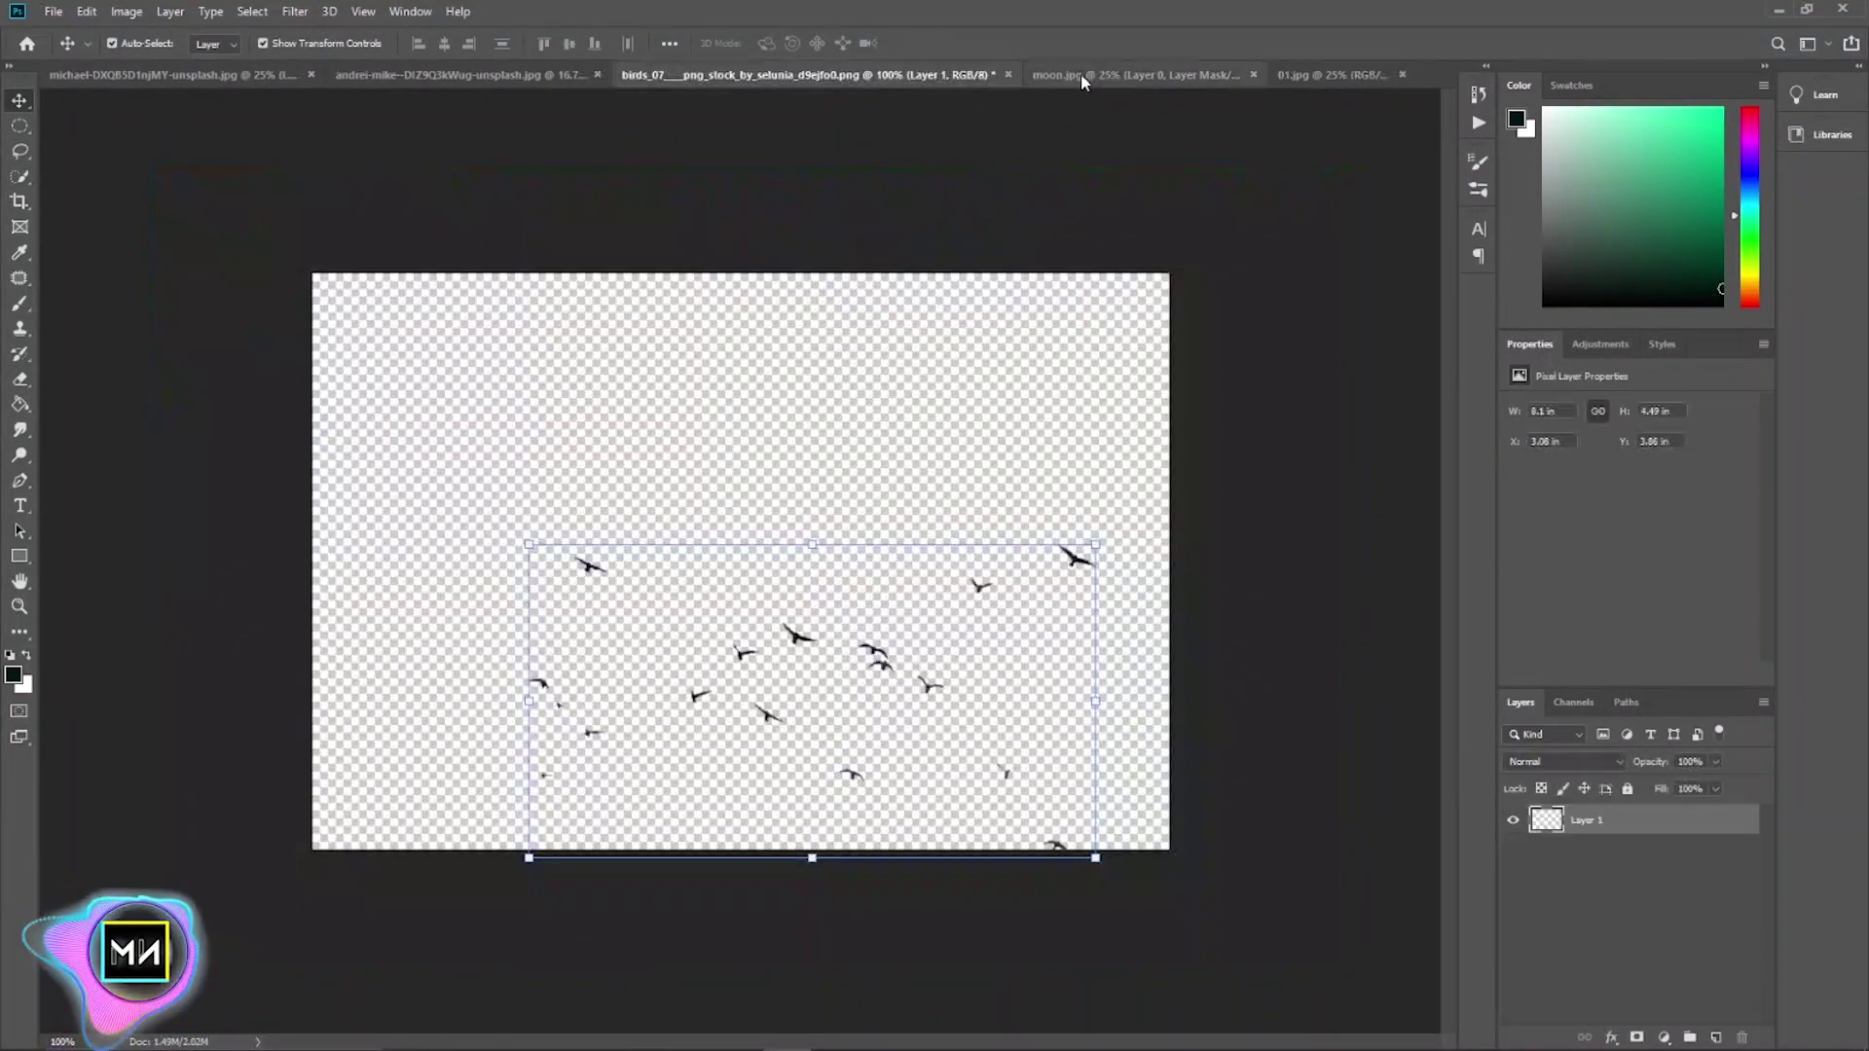
- Add the birds to the composite and make a smaller flock copy above the mountain top
mouse_move(796, 650)
mouse_down()
mouse_move(1332, 125)
mouse_move(897, 467)
mouse_move(1318, 492)
mouse_up()
key(ctrl+t)
drag(1120, 326, 1186, 182)
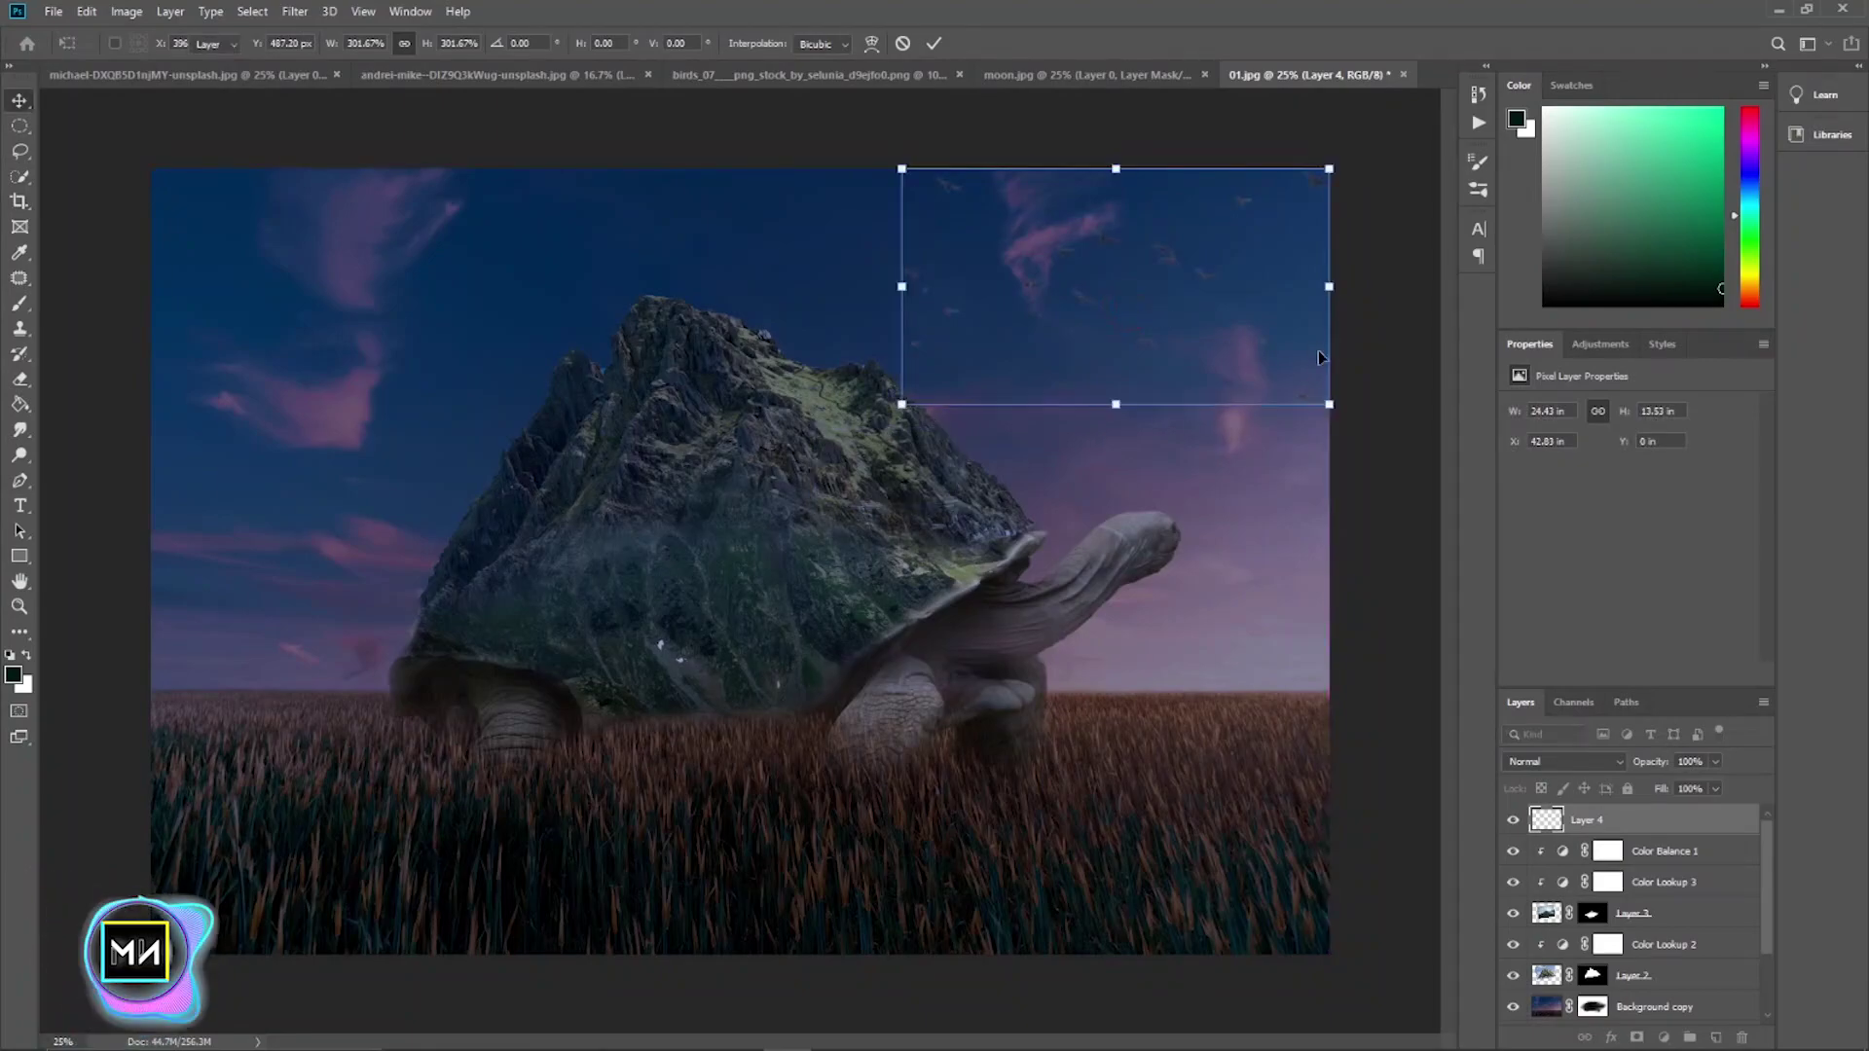
key(Return)
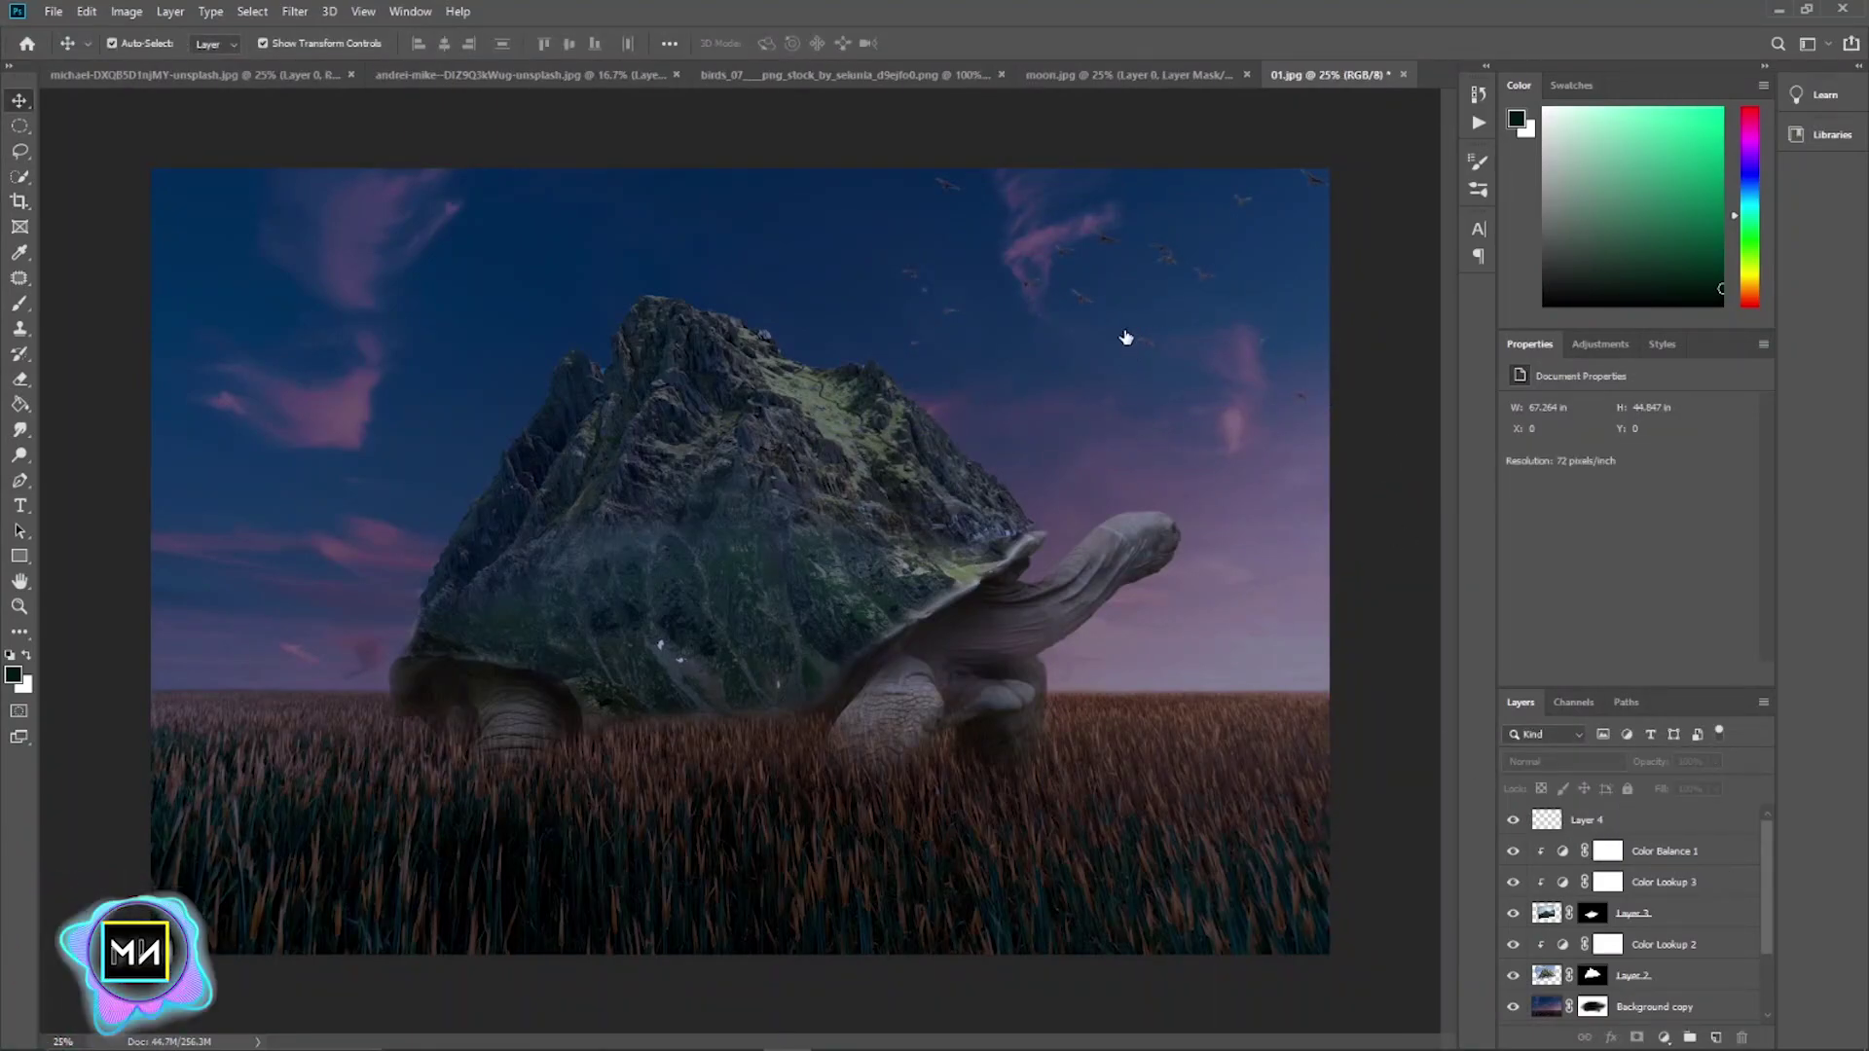
click(1085, 309)
key(ctrl+j)
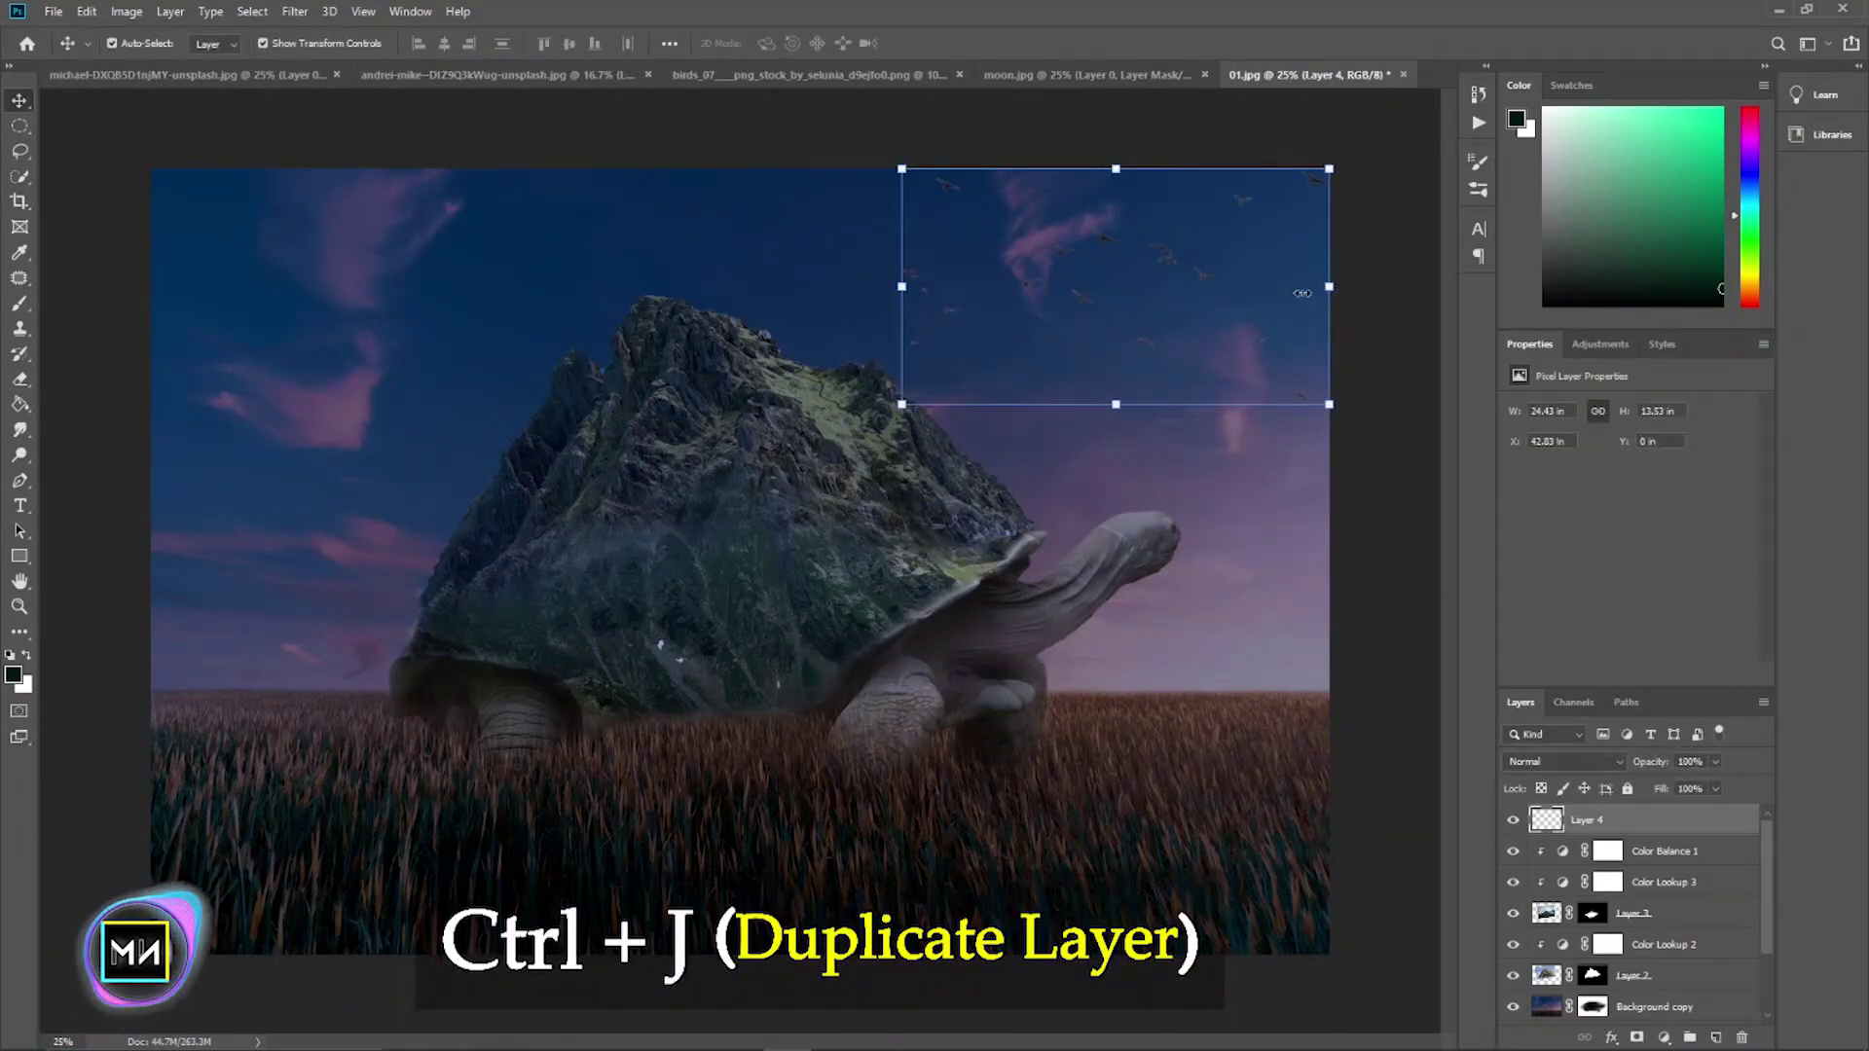
drag(1302, 293, 750, 289)
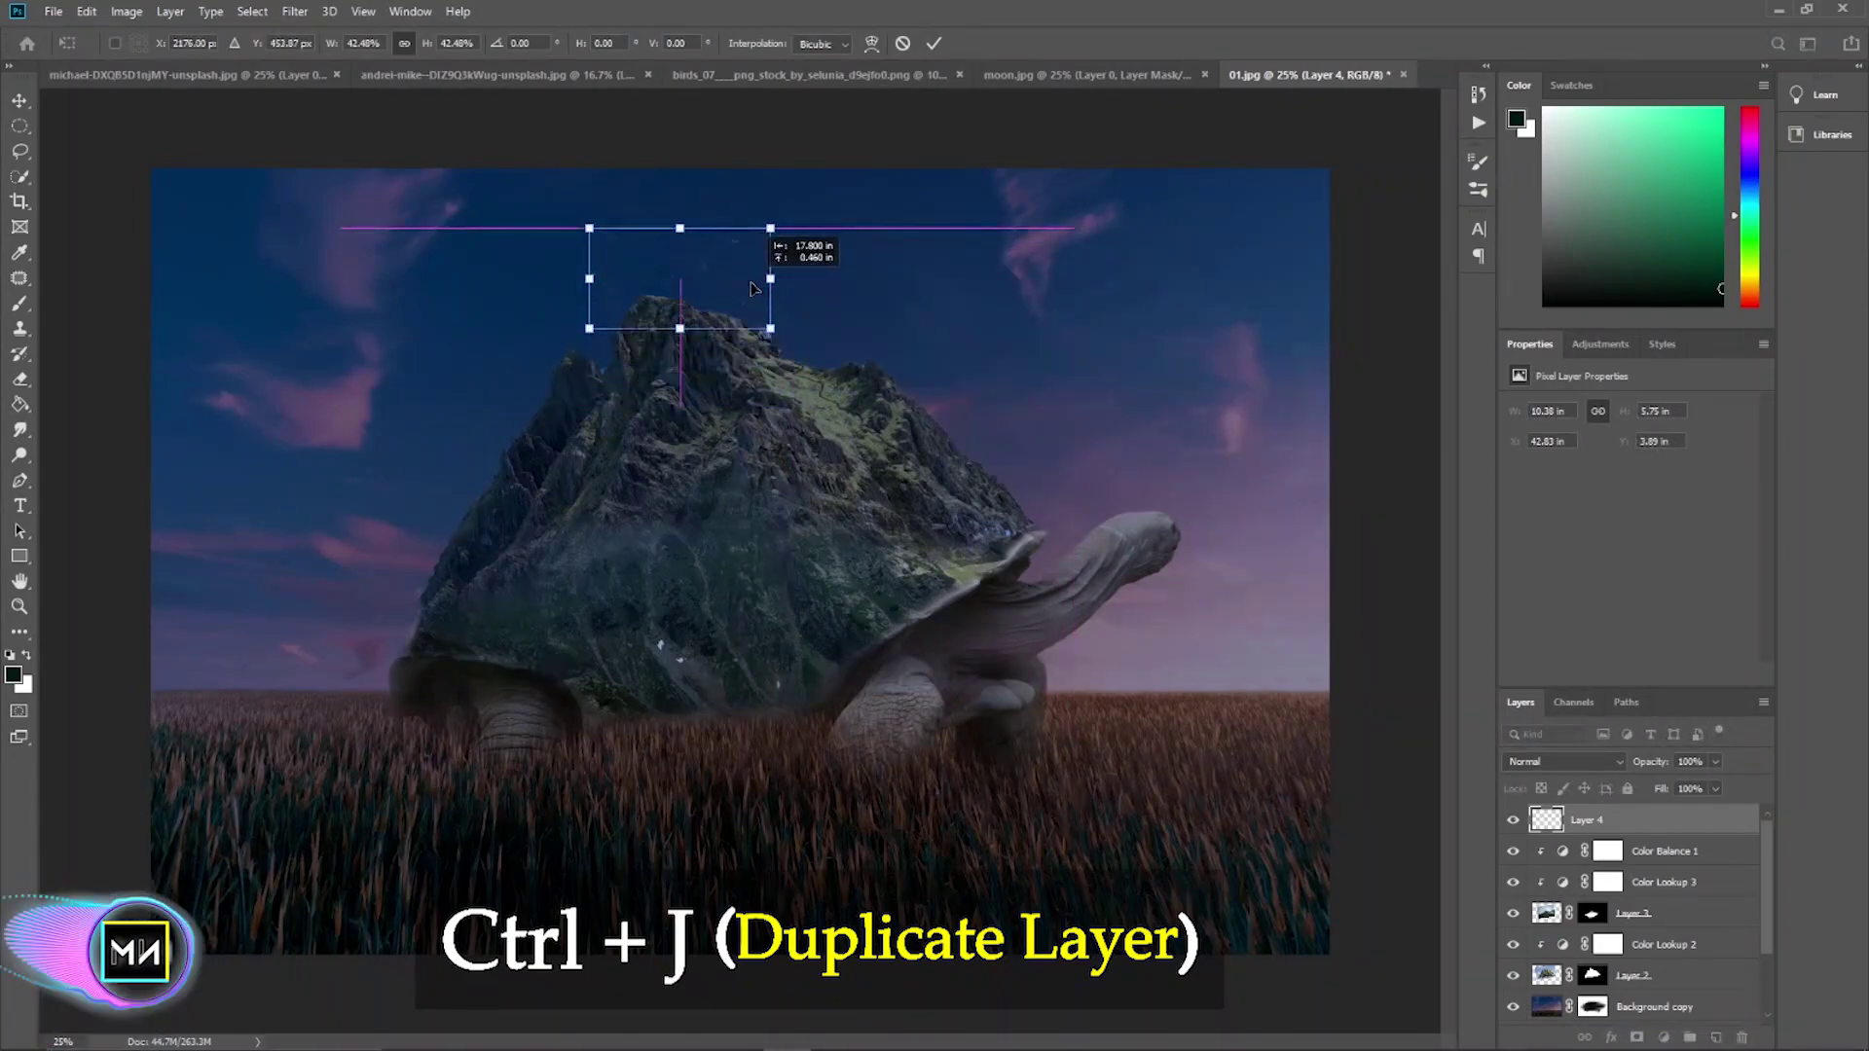
key(Return)
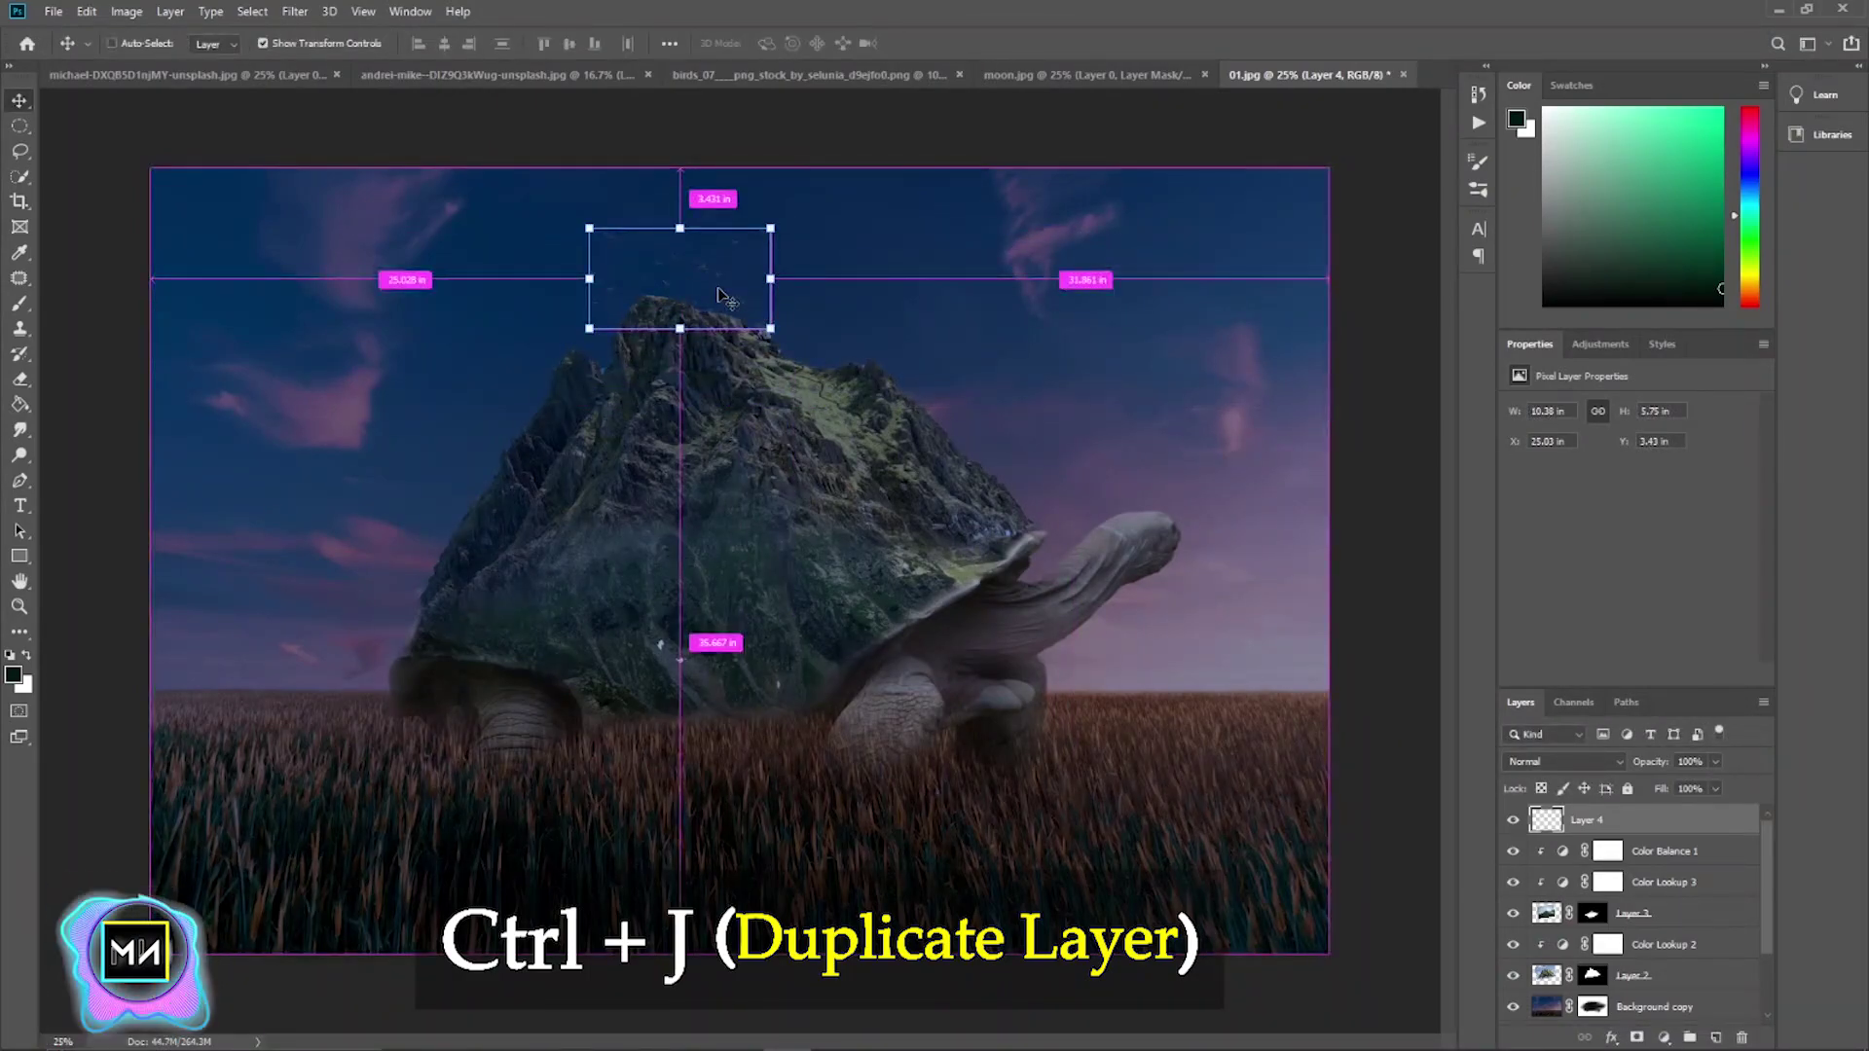
- Duplicate the small flock, placing rotated copies beside the left slope and near the peak
key(ctrl+j)
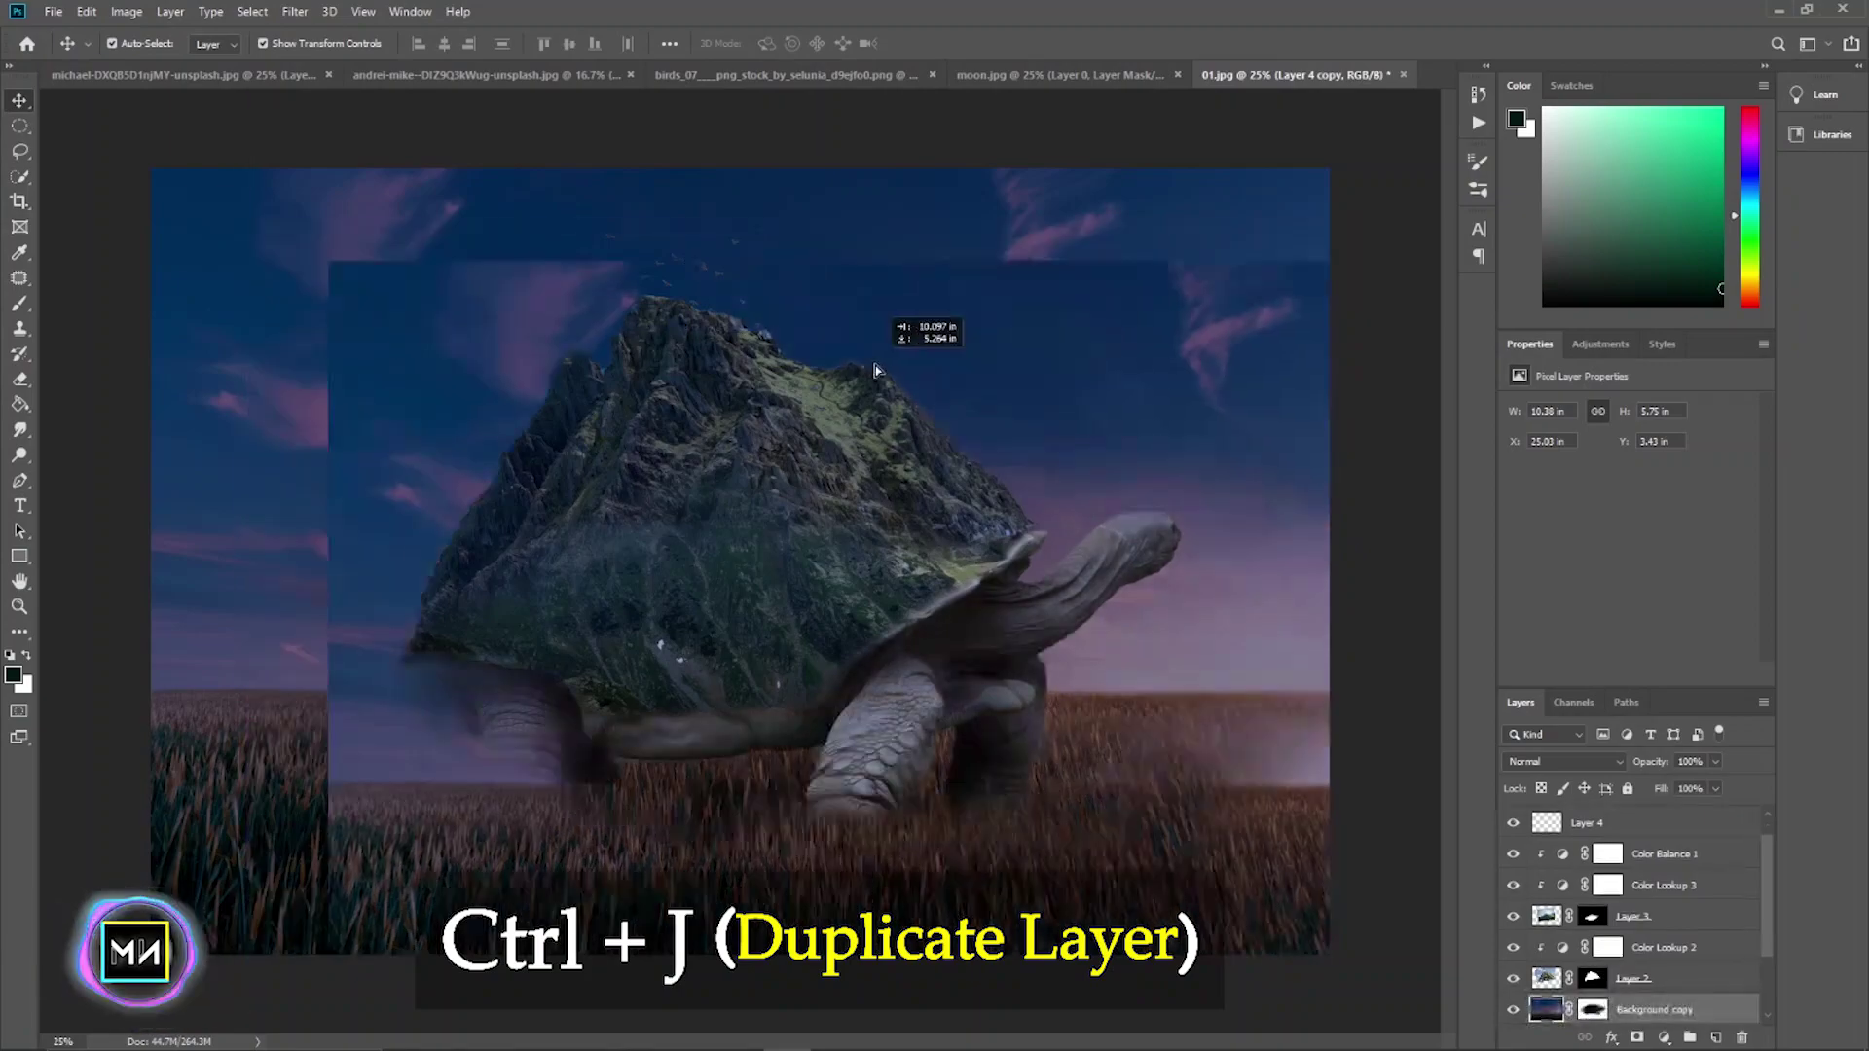
key(ctrl+j)
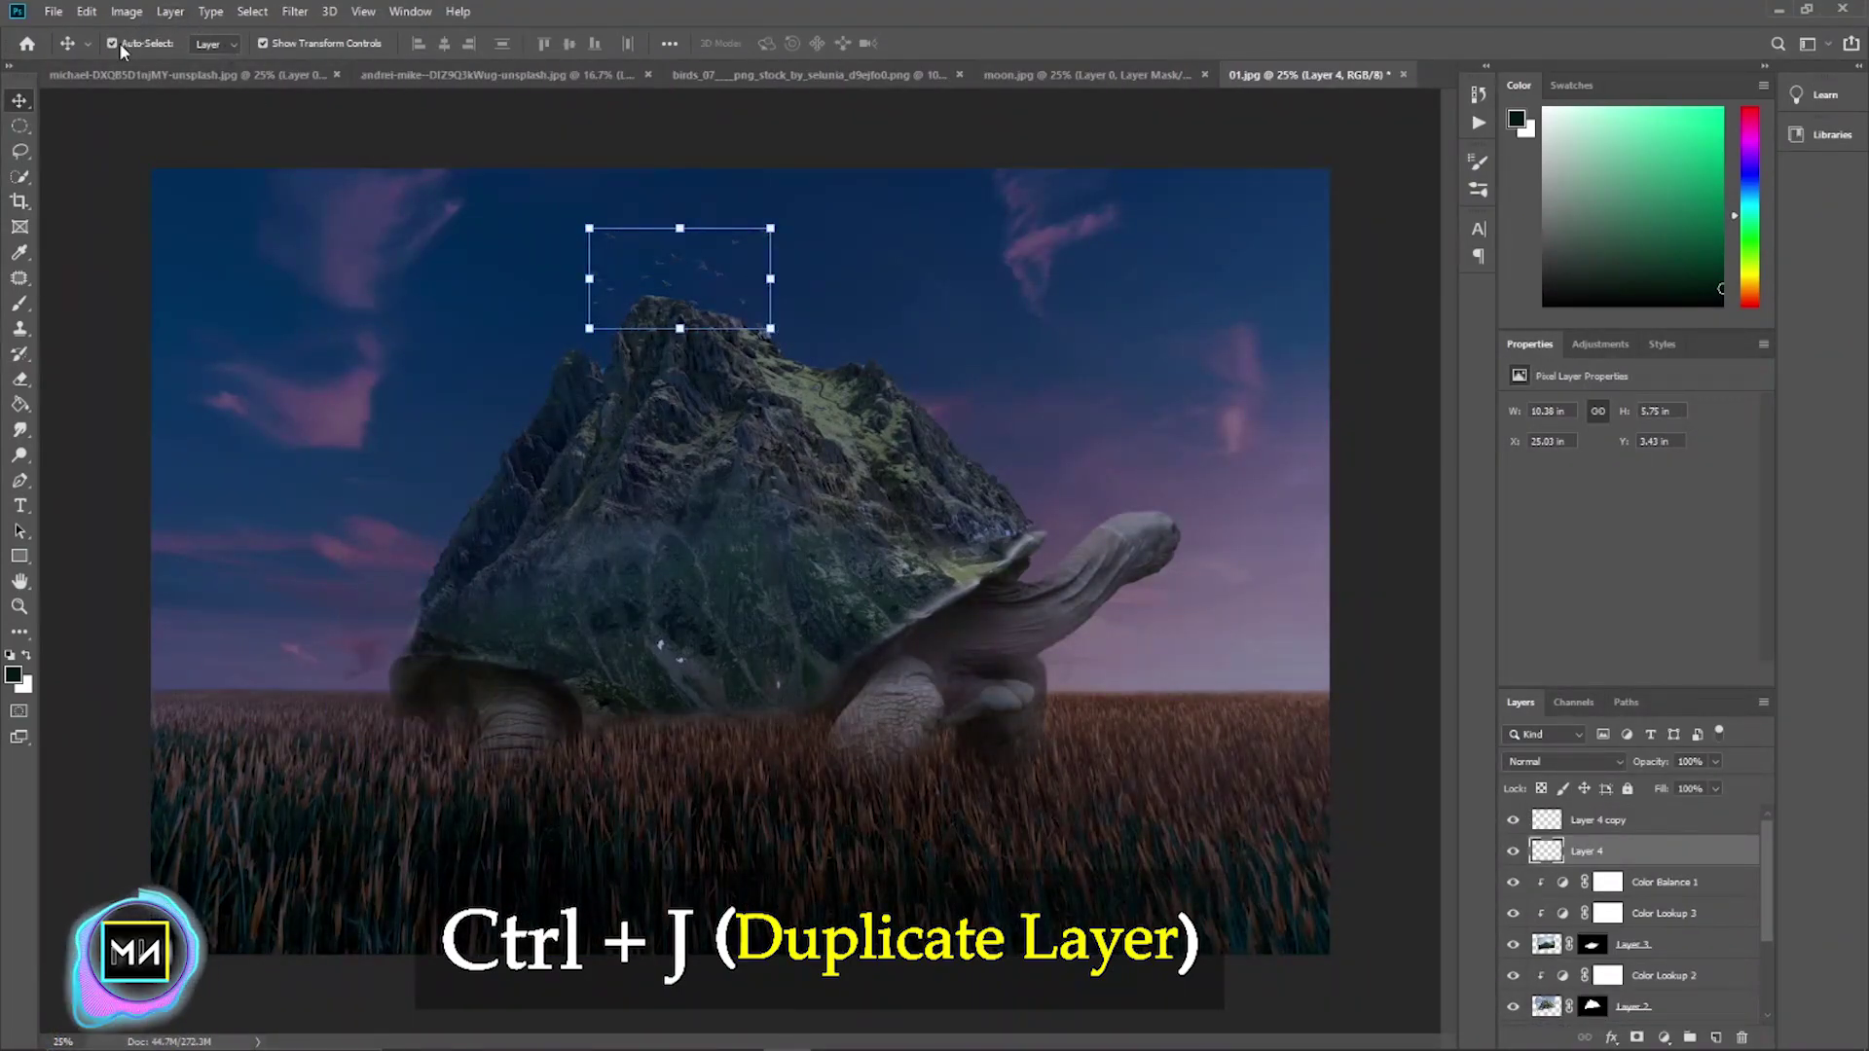
mouse_move(726, 336)
mouse_down()
mouse_move(1012, 377)
mouse_move(612, 368)
mouse_move(697, 334)
mouse_up()
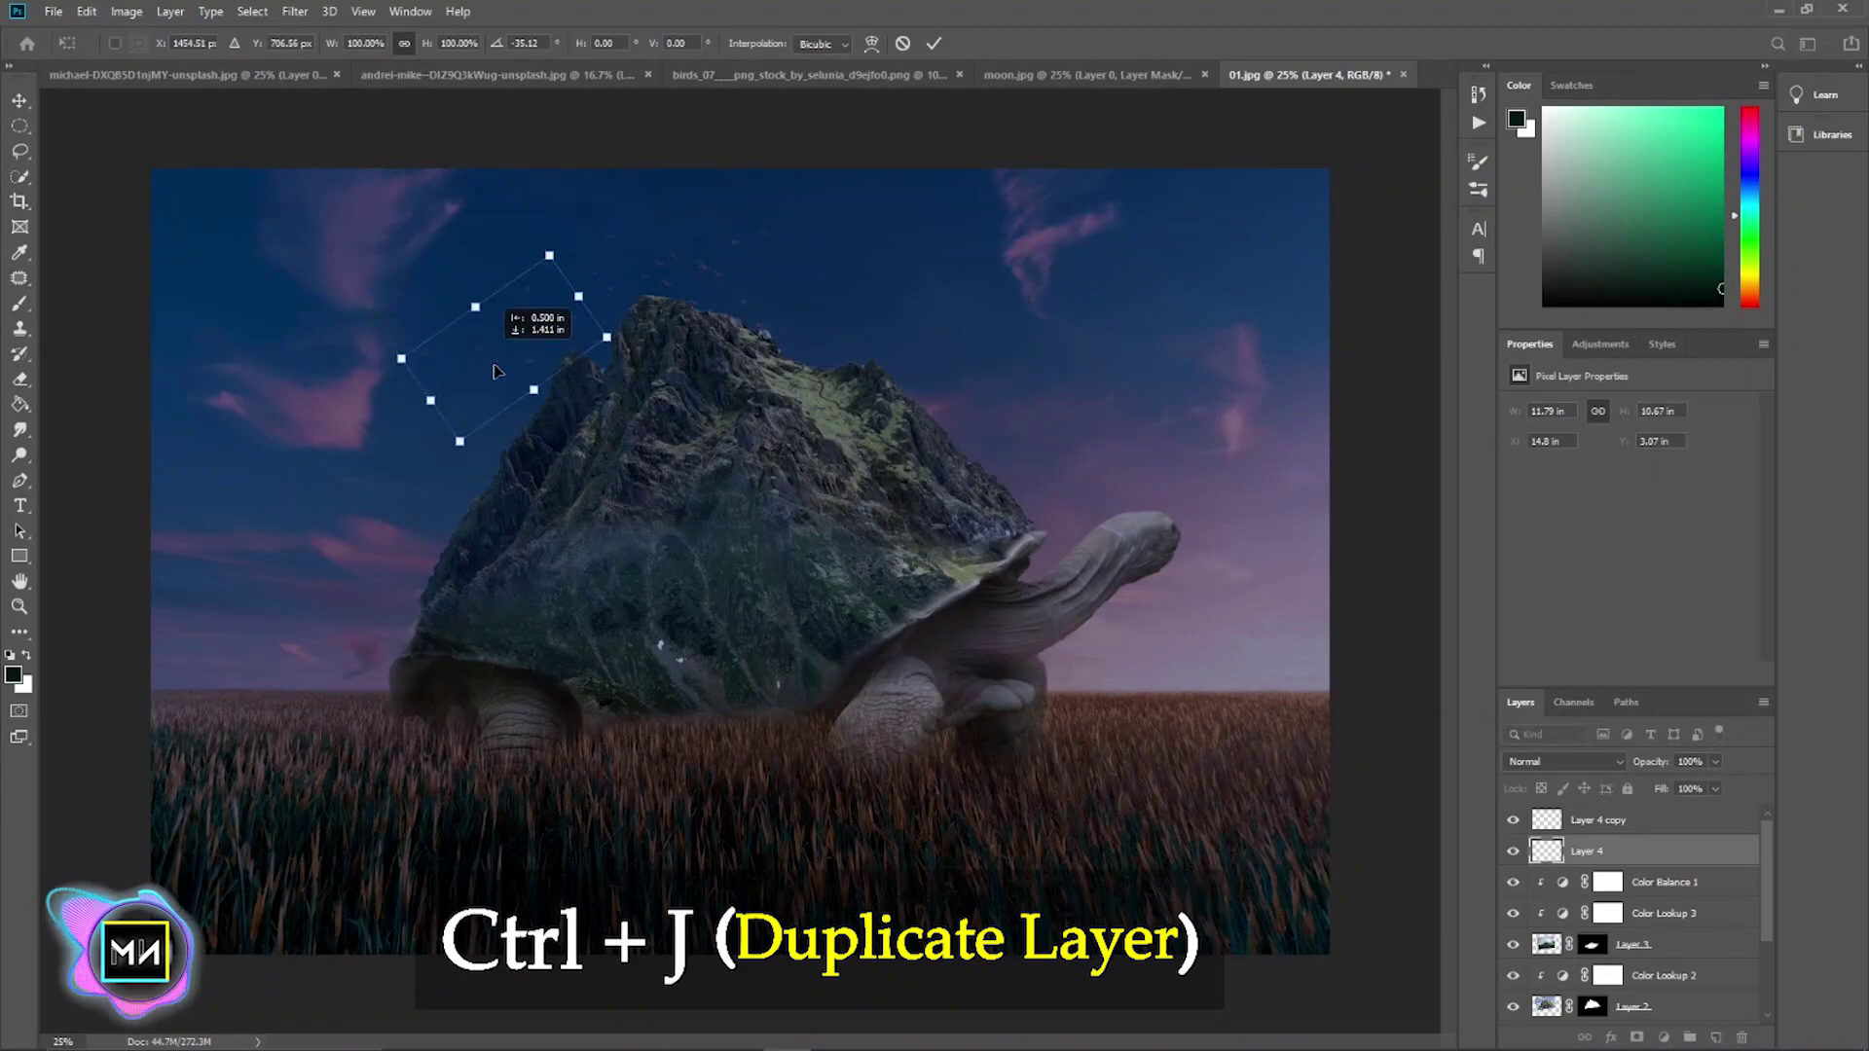
drag(394, 307, 458, 243)
key(Return)
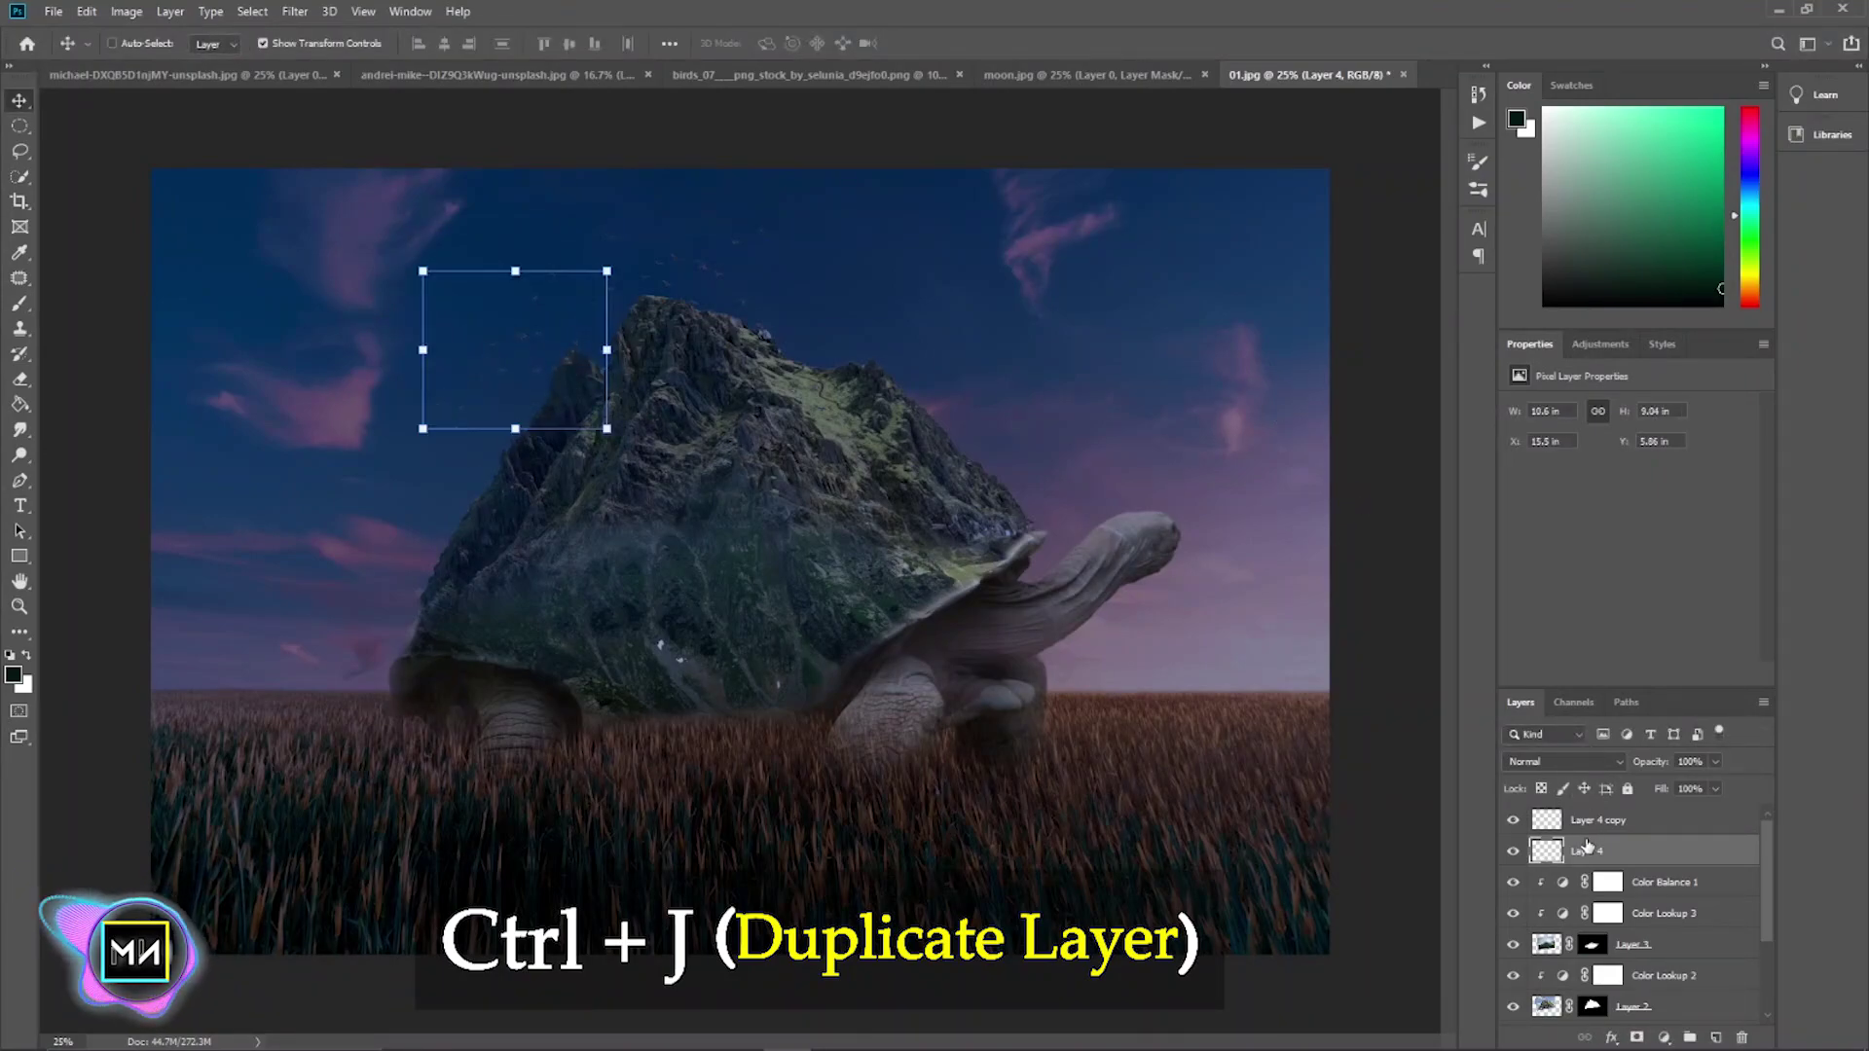
key(ctrl+j)
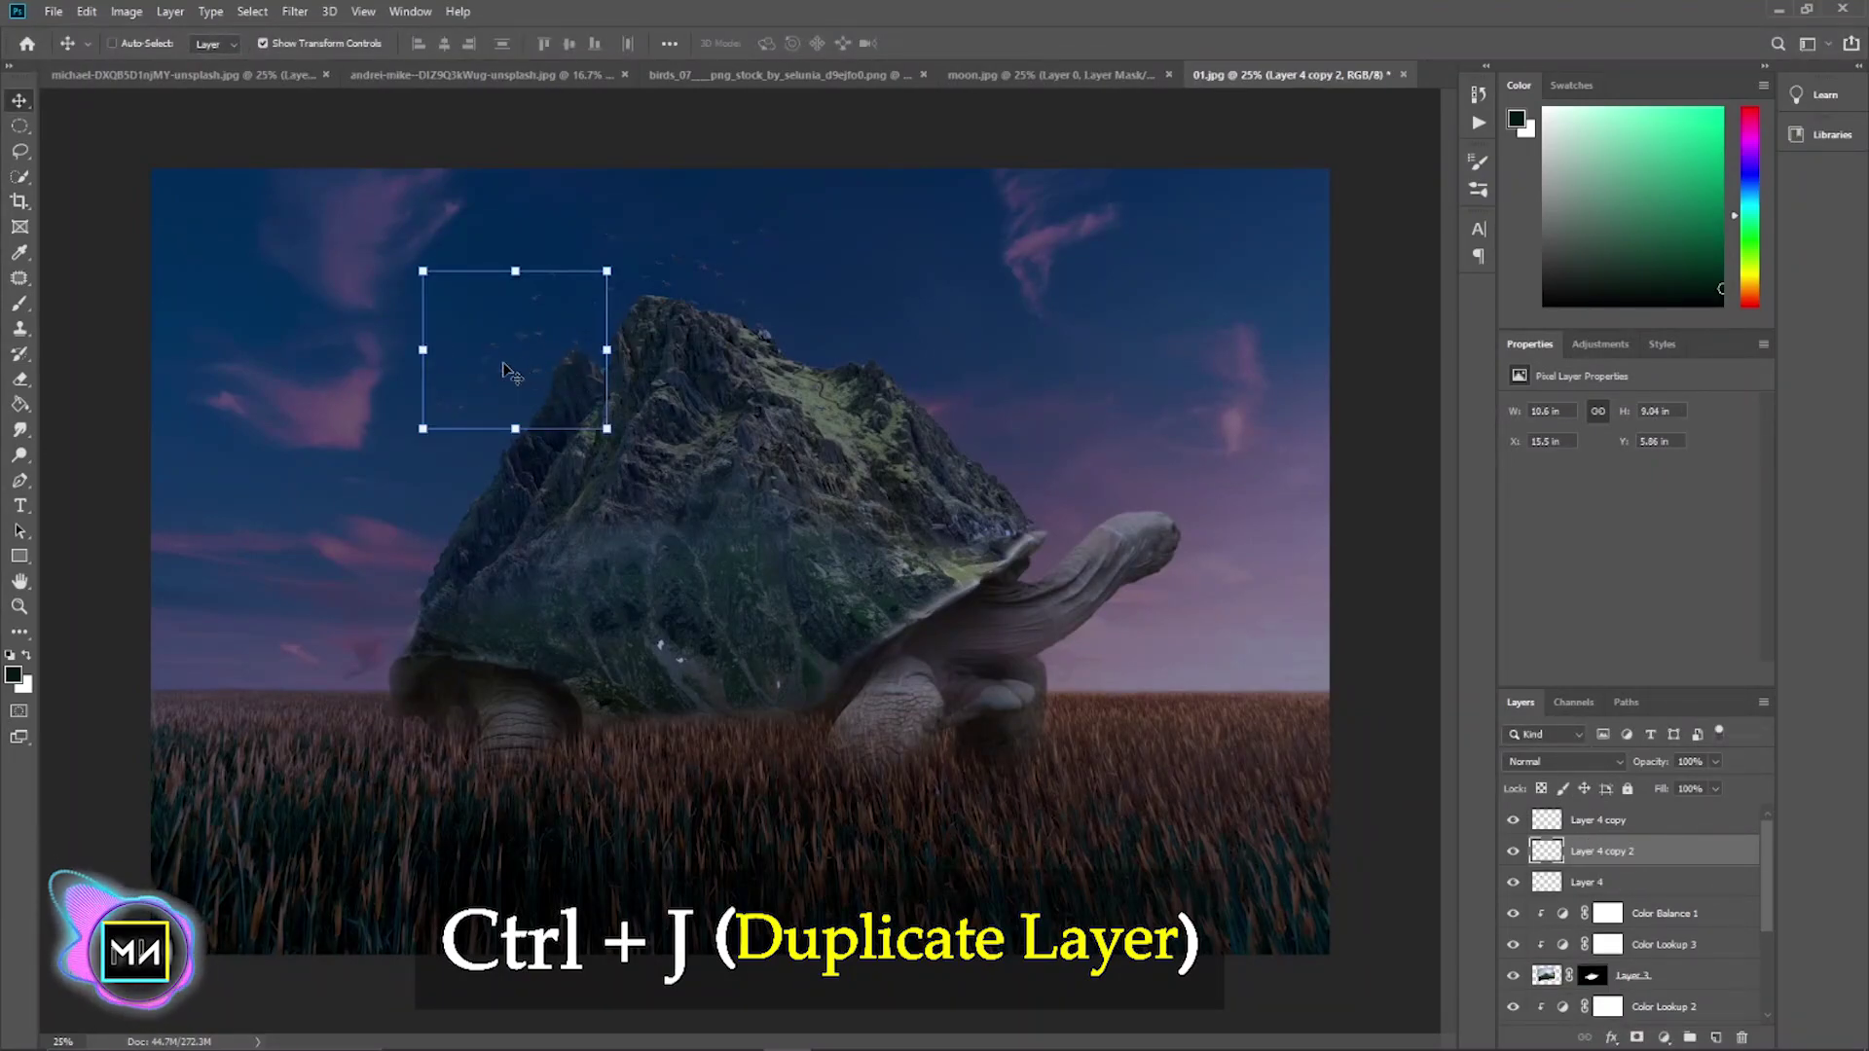
drag(506, 372, 747, 339)
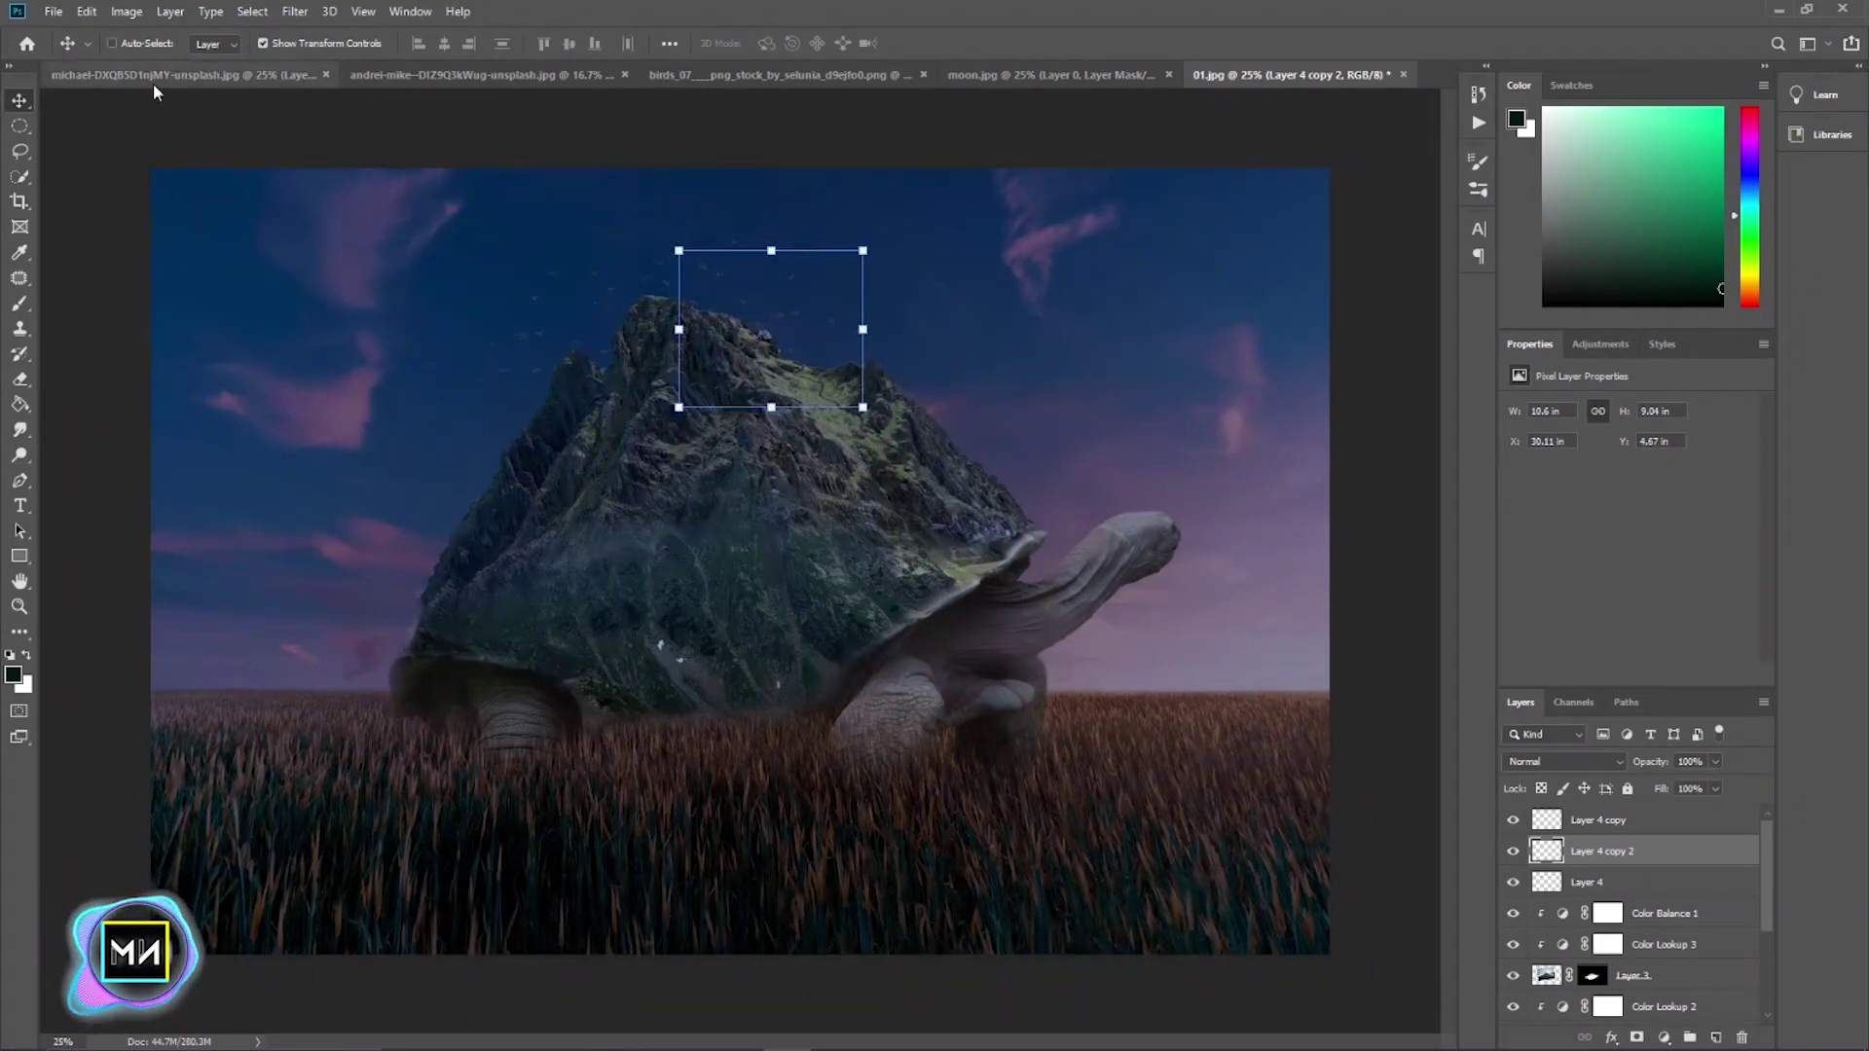
click(100, 133)
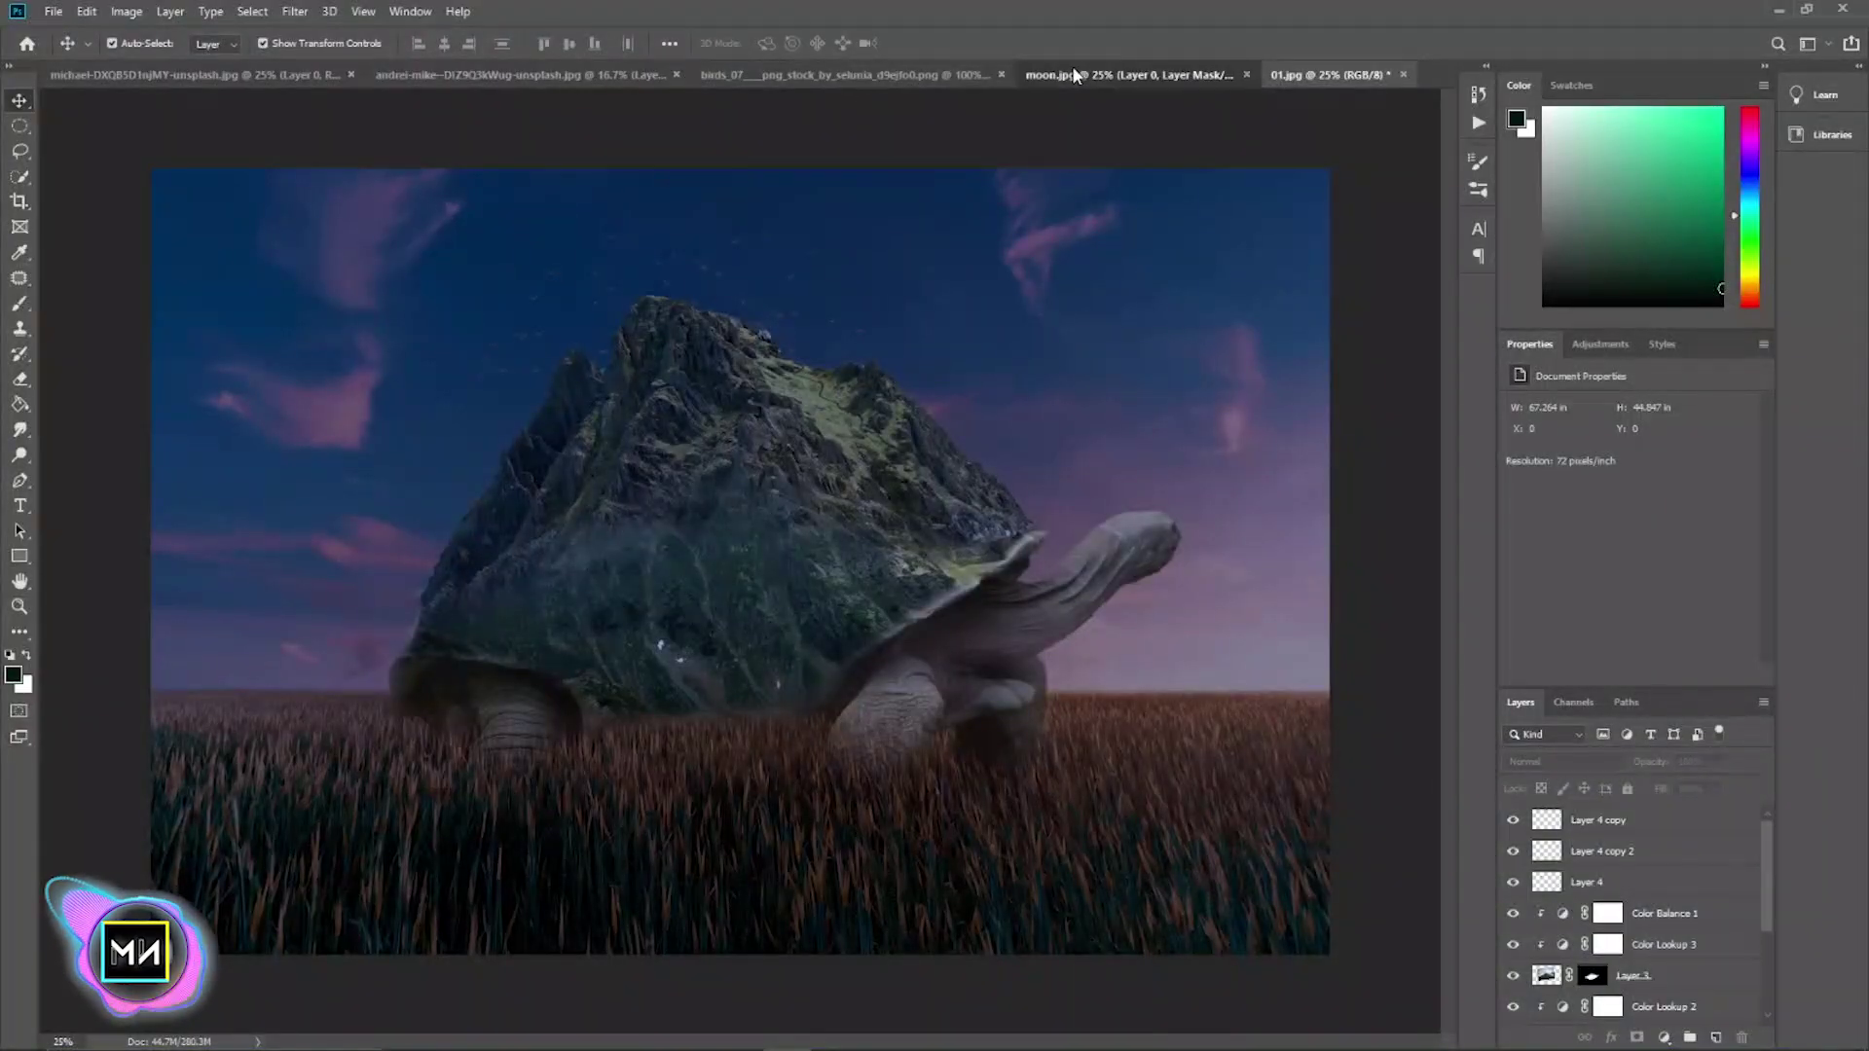
- Bring in the moon, enlarge it beside the tortoise's head, and stack it beneath the sky layer
click(1072, 70)
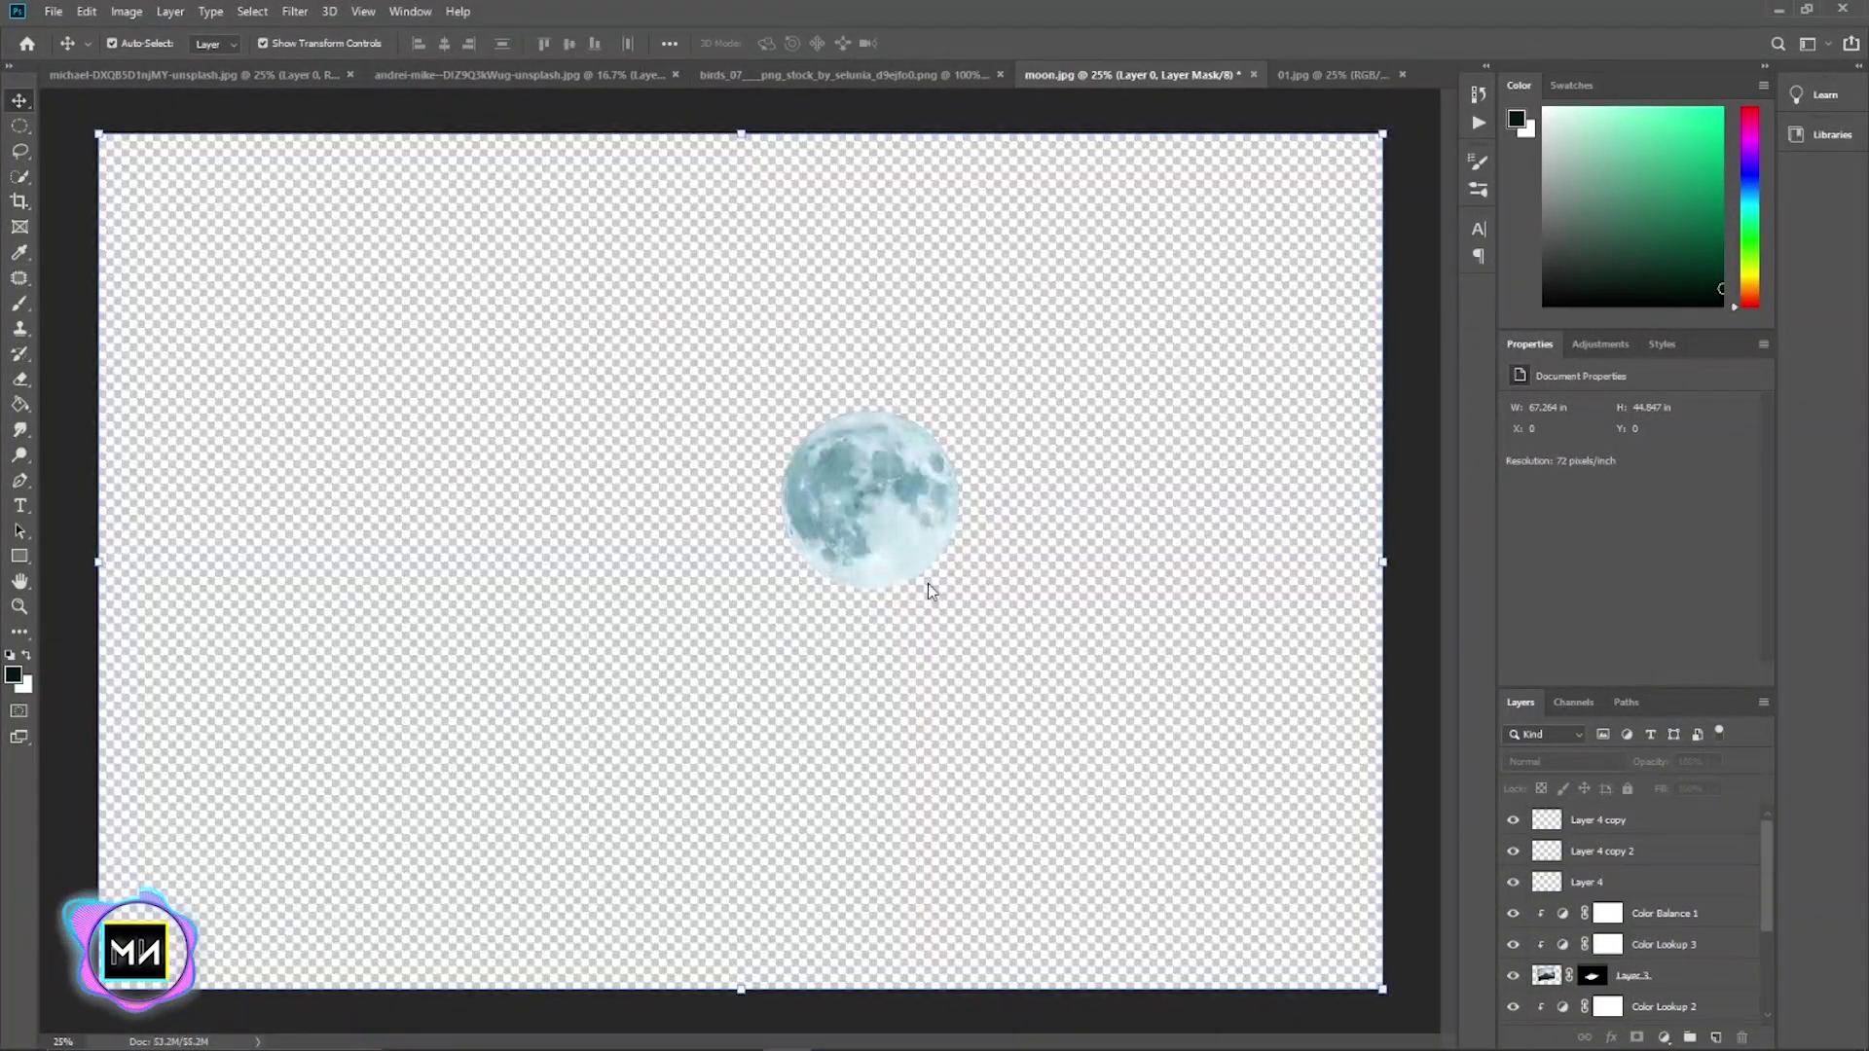
mouse_move(927, 582)
mouse_down()
mouse_move(1348, 129)
mouse_move(1351, 58)
mouse_move(589, 357)
mouse_move(1401, 75)
mouse_move(609, 430)
mouse_up()
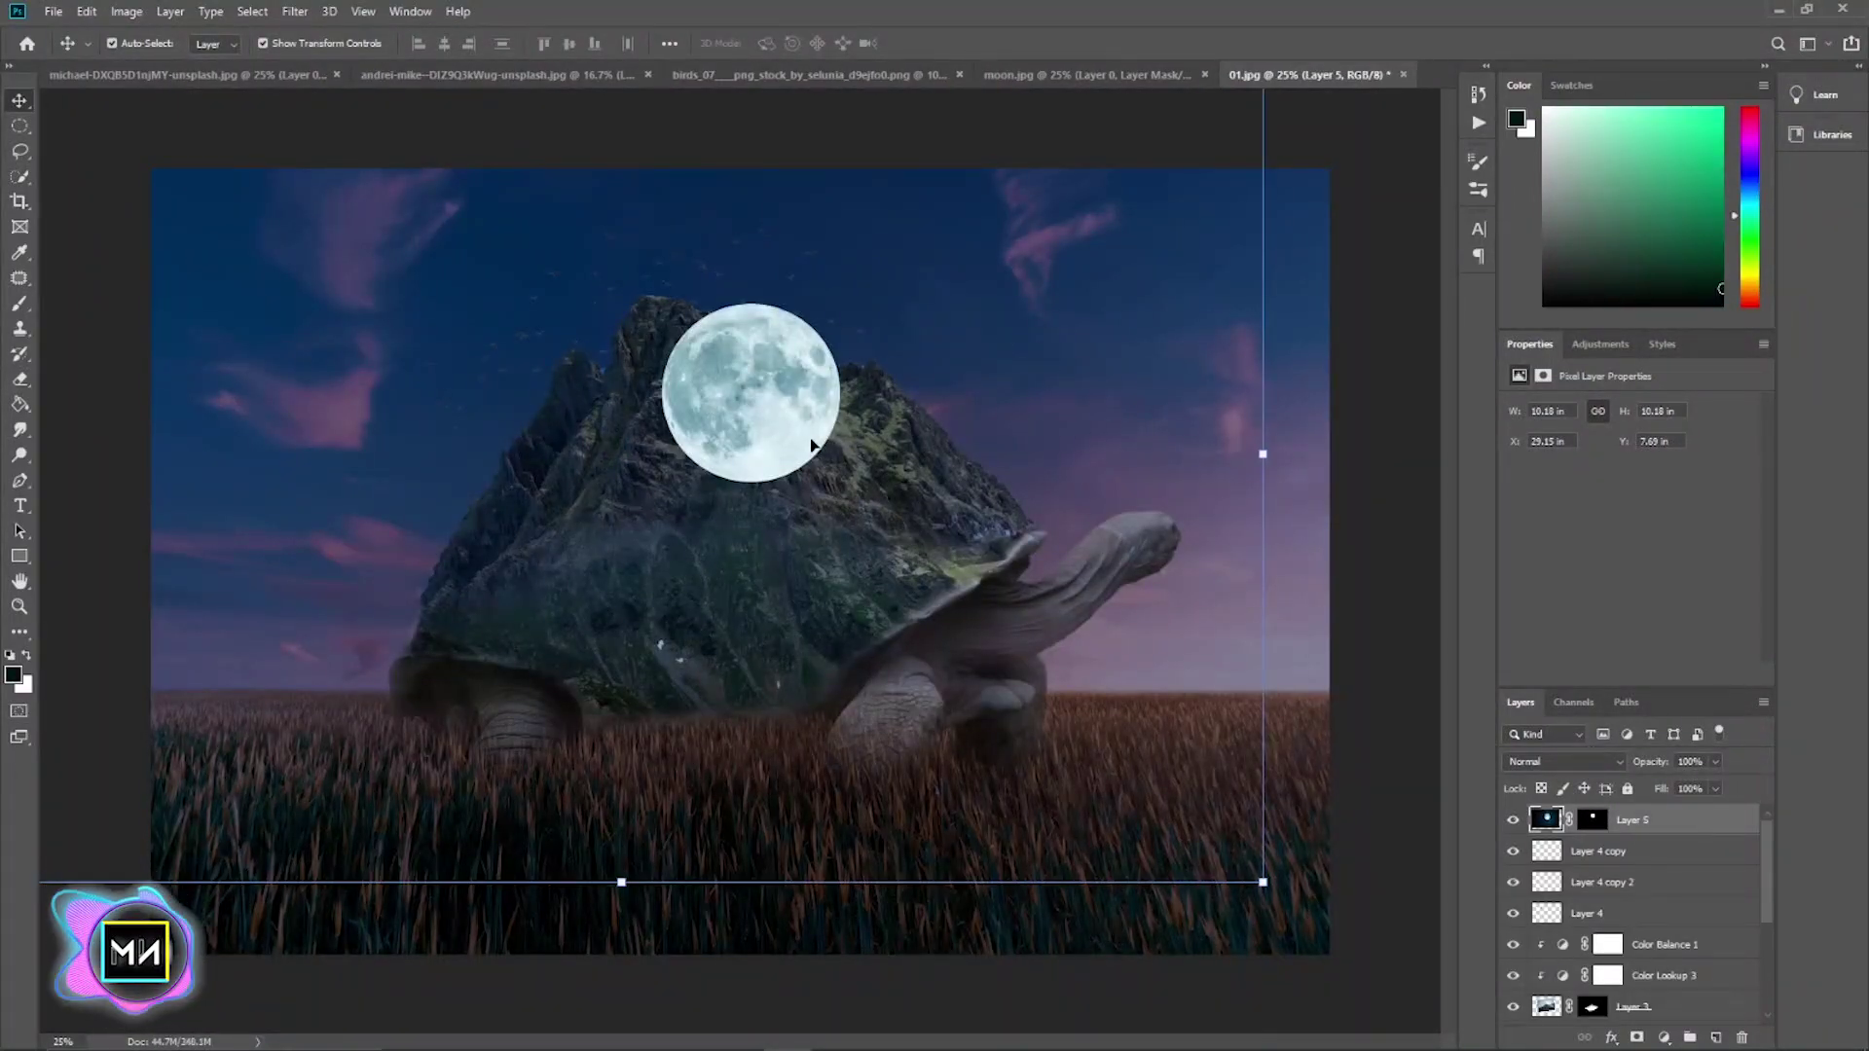
drag(811, 445, 601, 525)
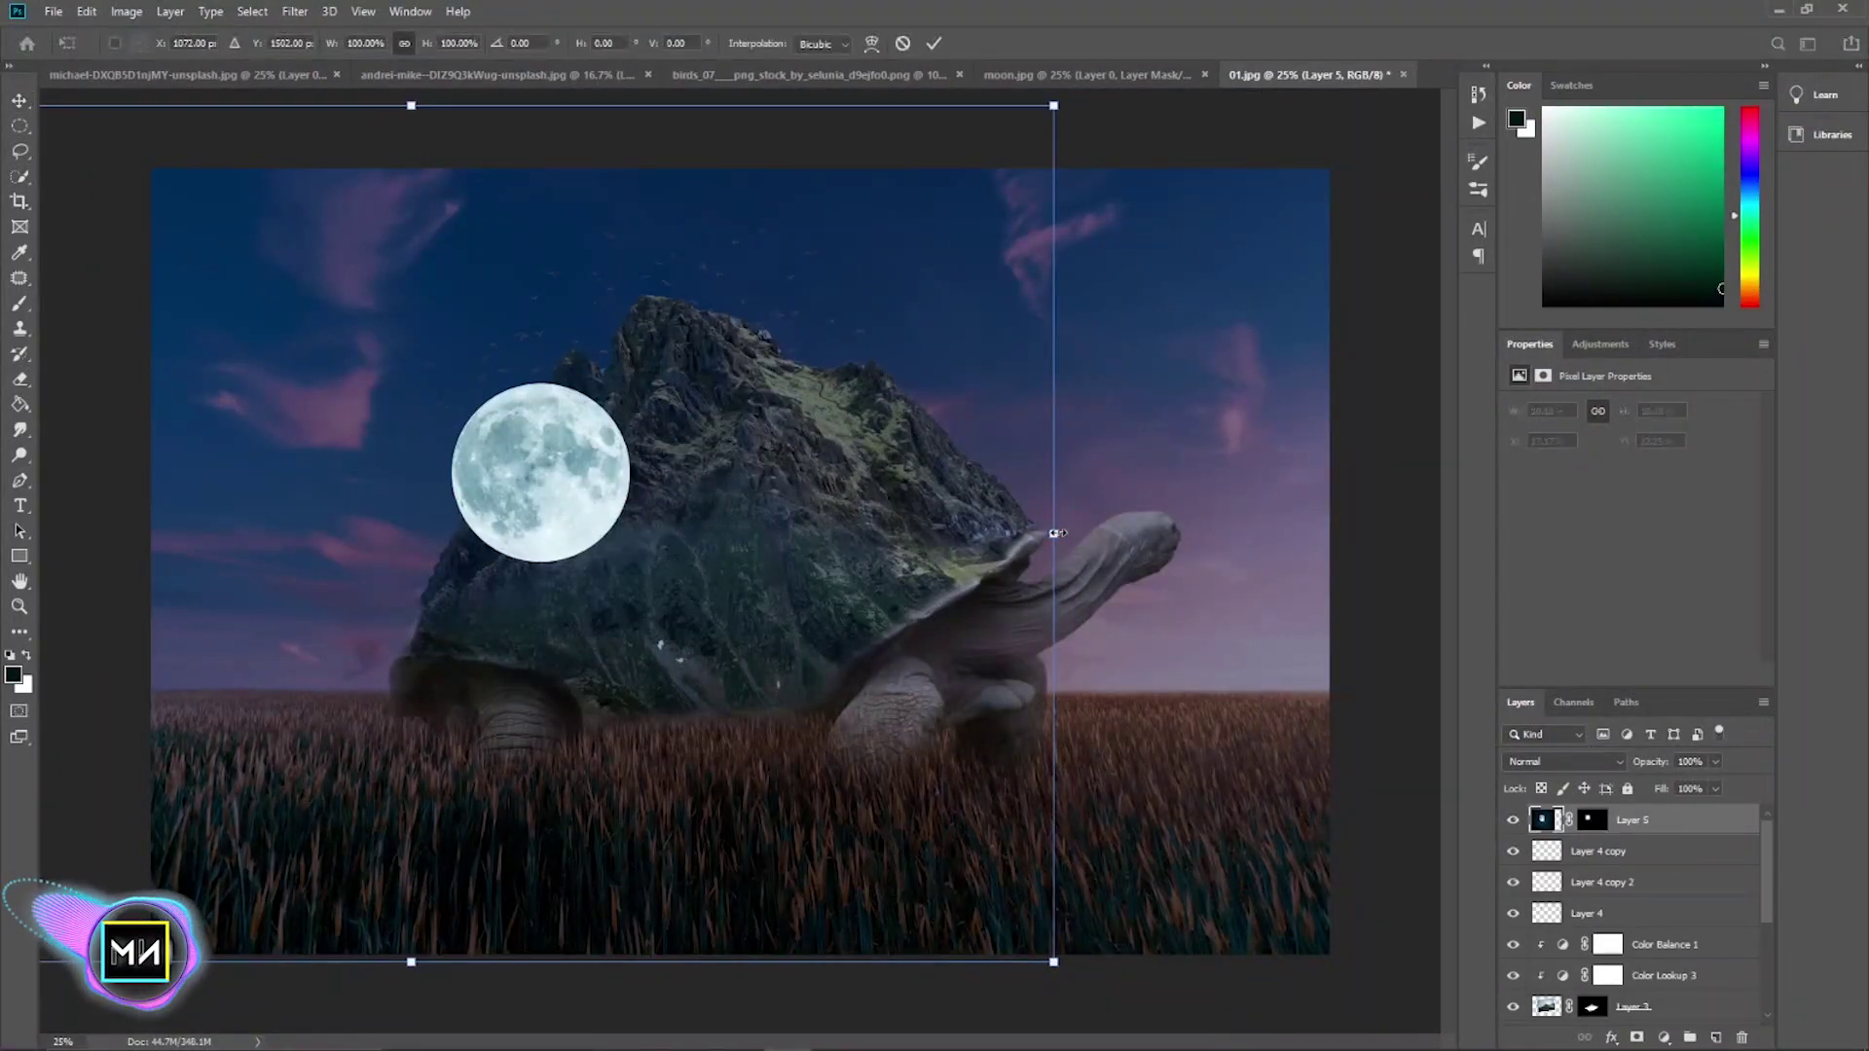
drag(1056, 532, 1363, 535)
mouse_move(863, 493)
mouse_down()
mouse_move(437, 333)
mouse_move(1038, 390)
mouse_up()
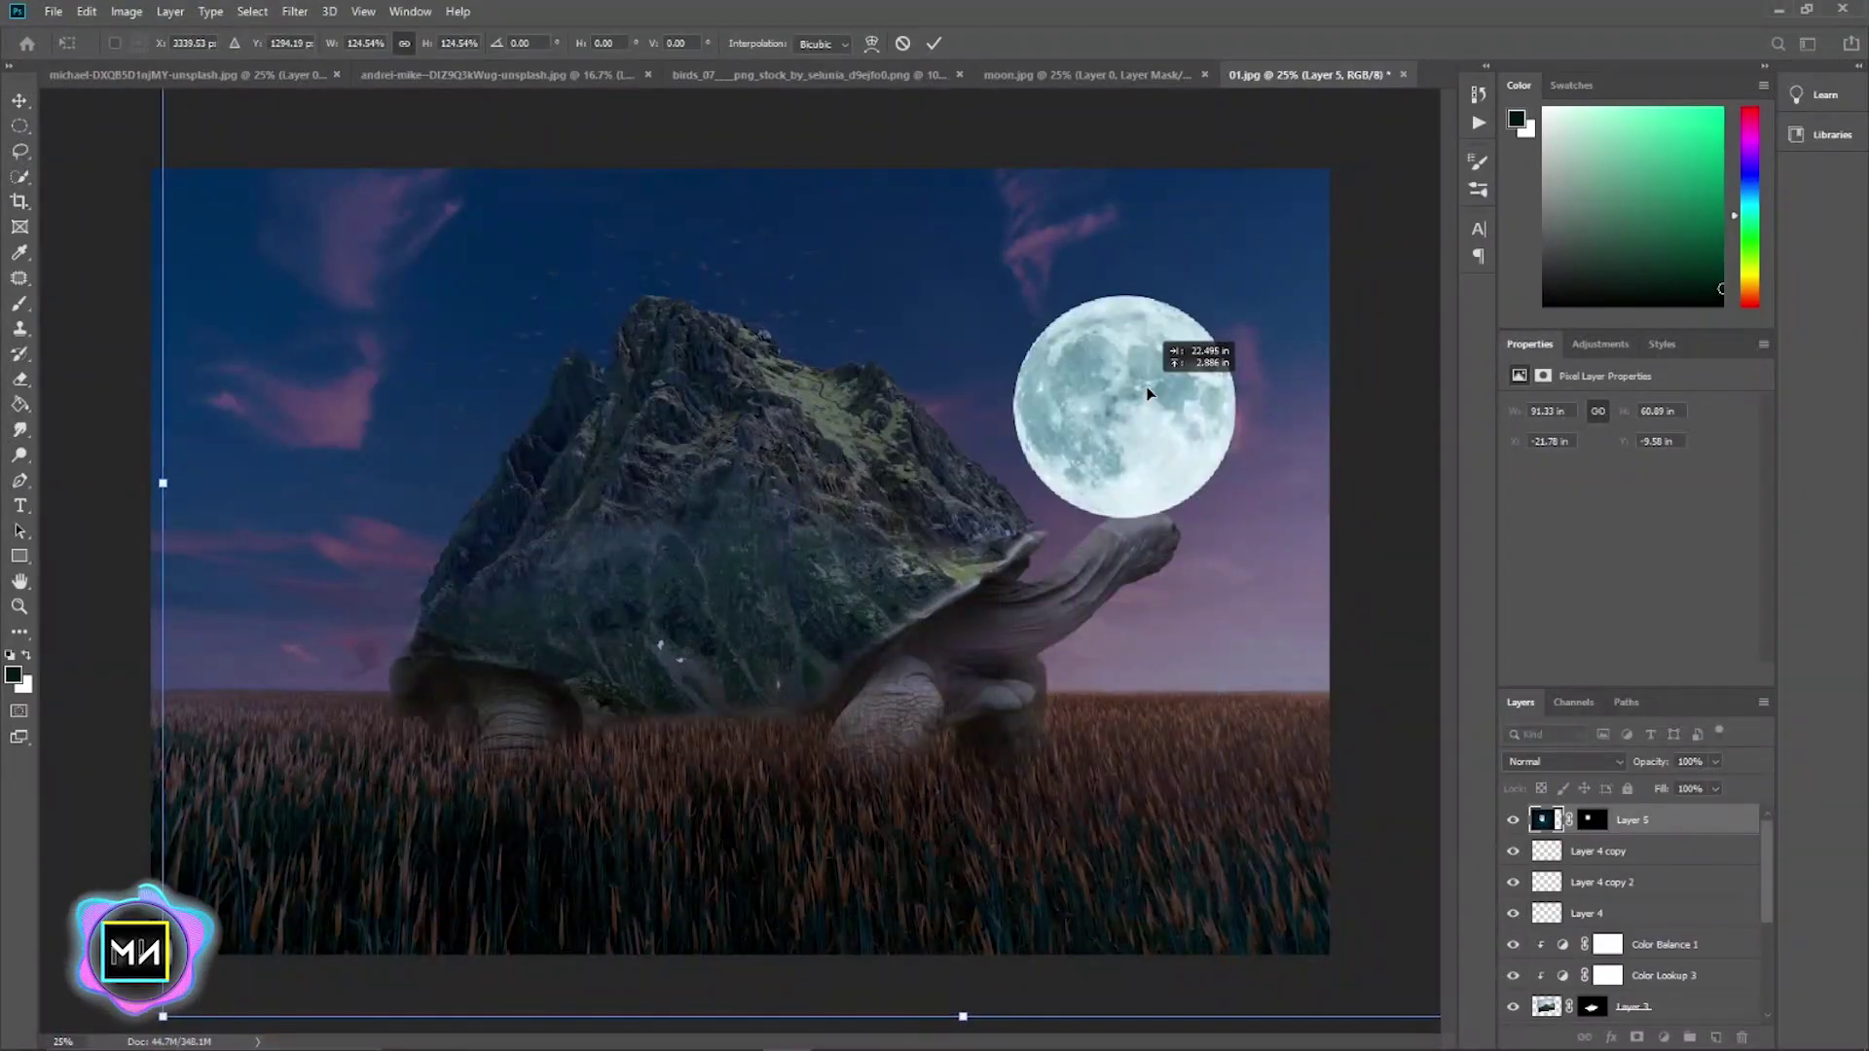
drag(1038, 390, 1266, 429)
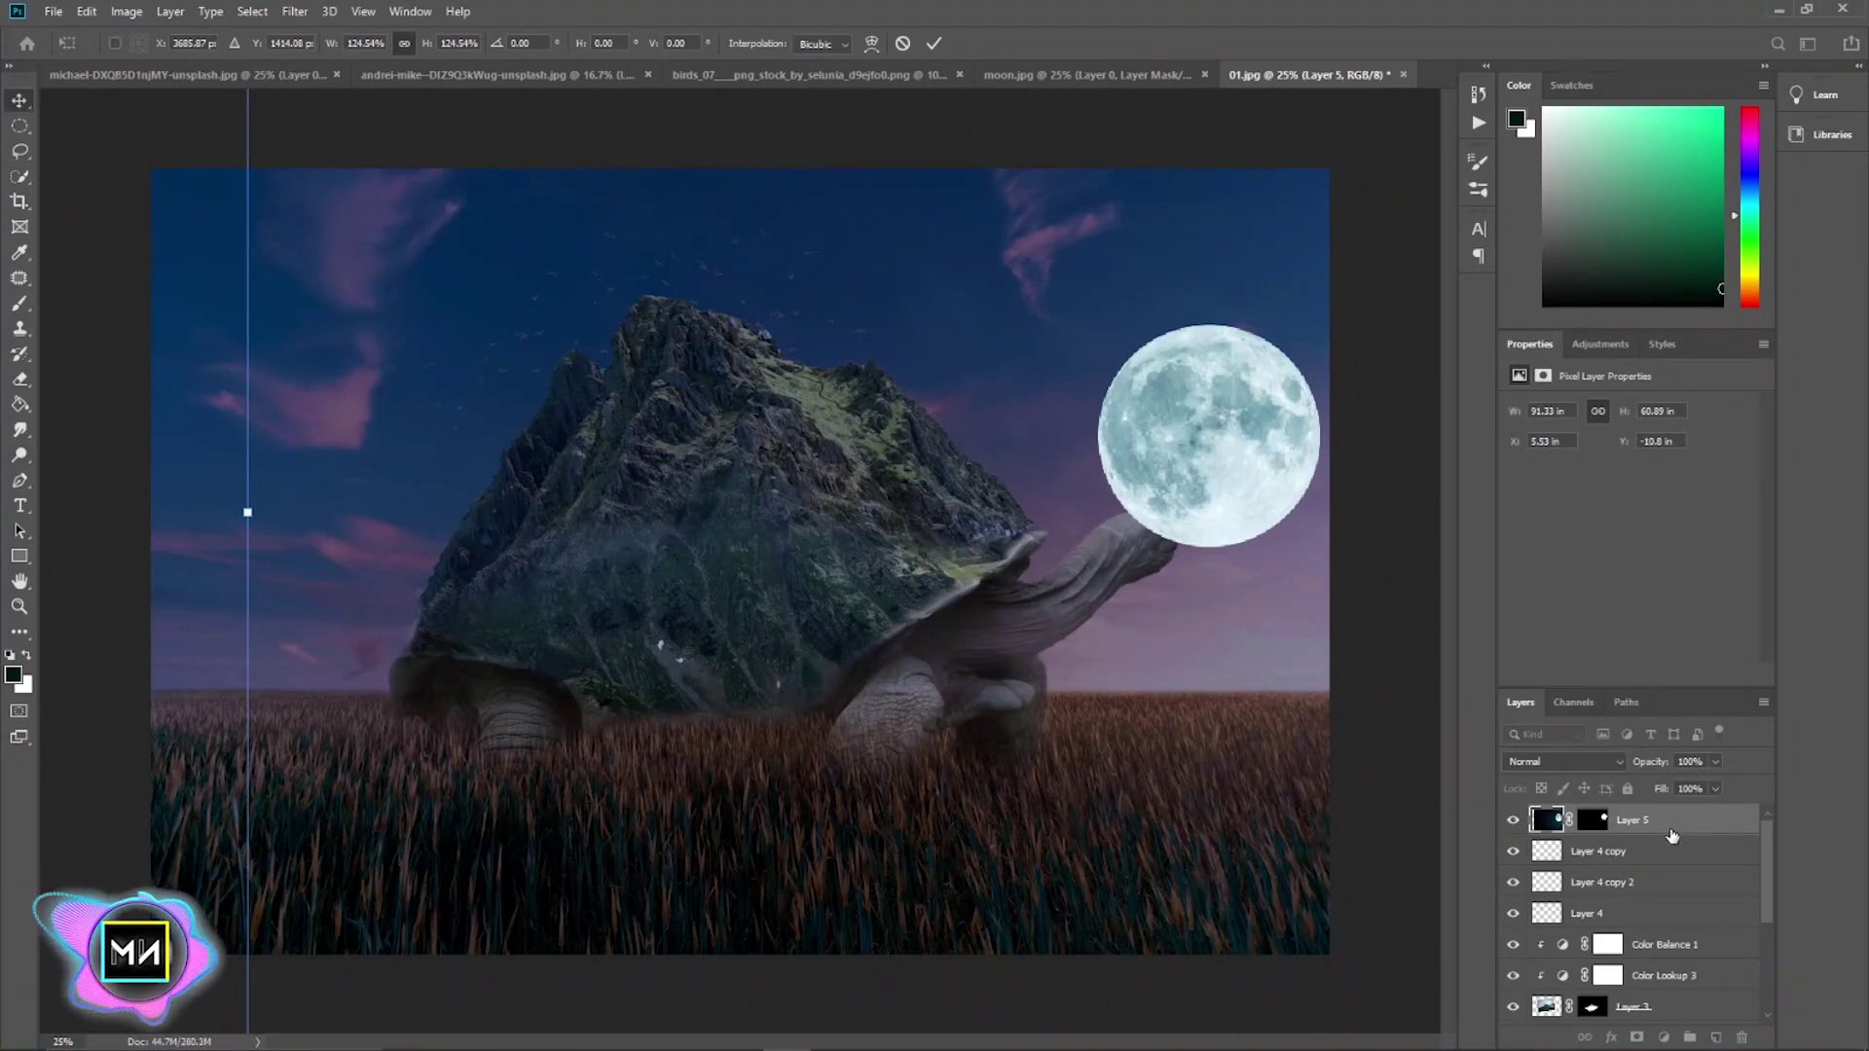
key(Return)
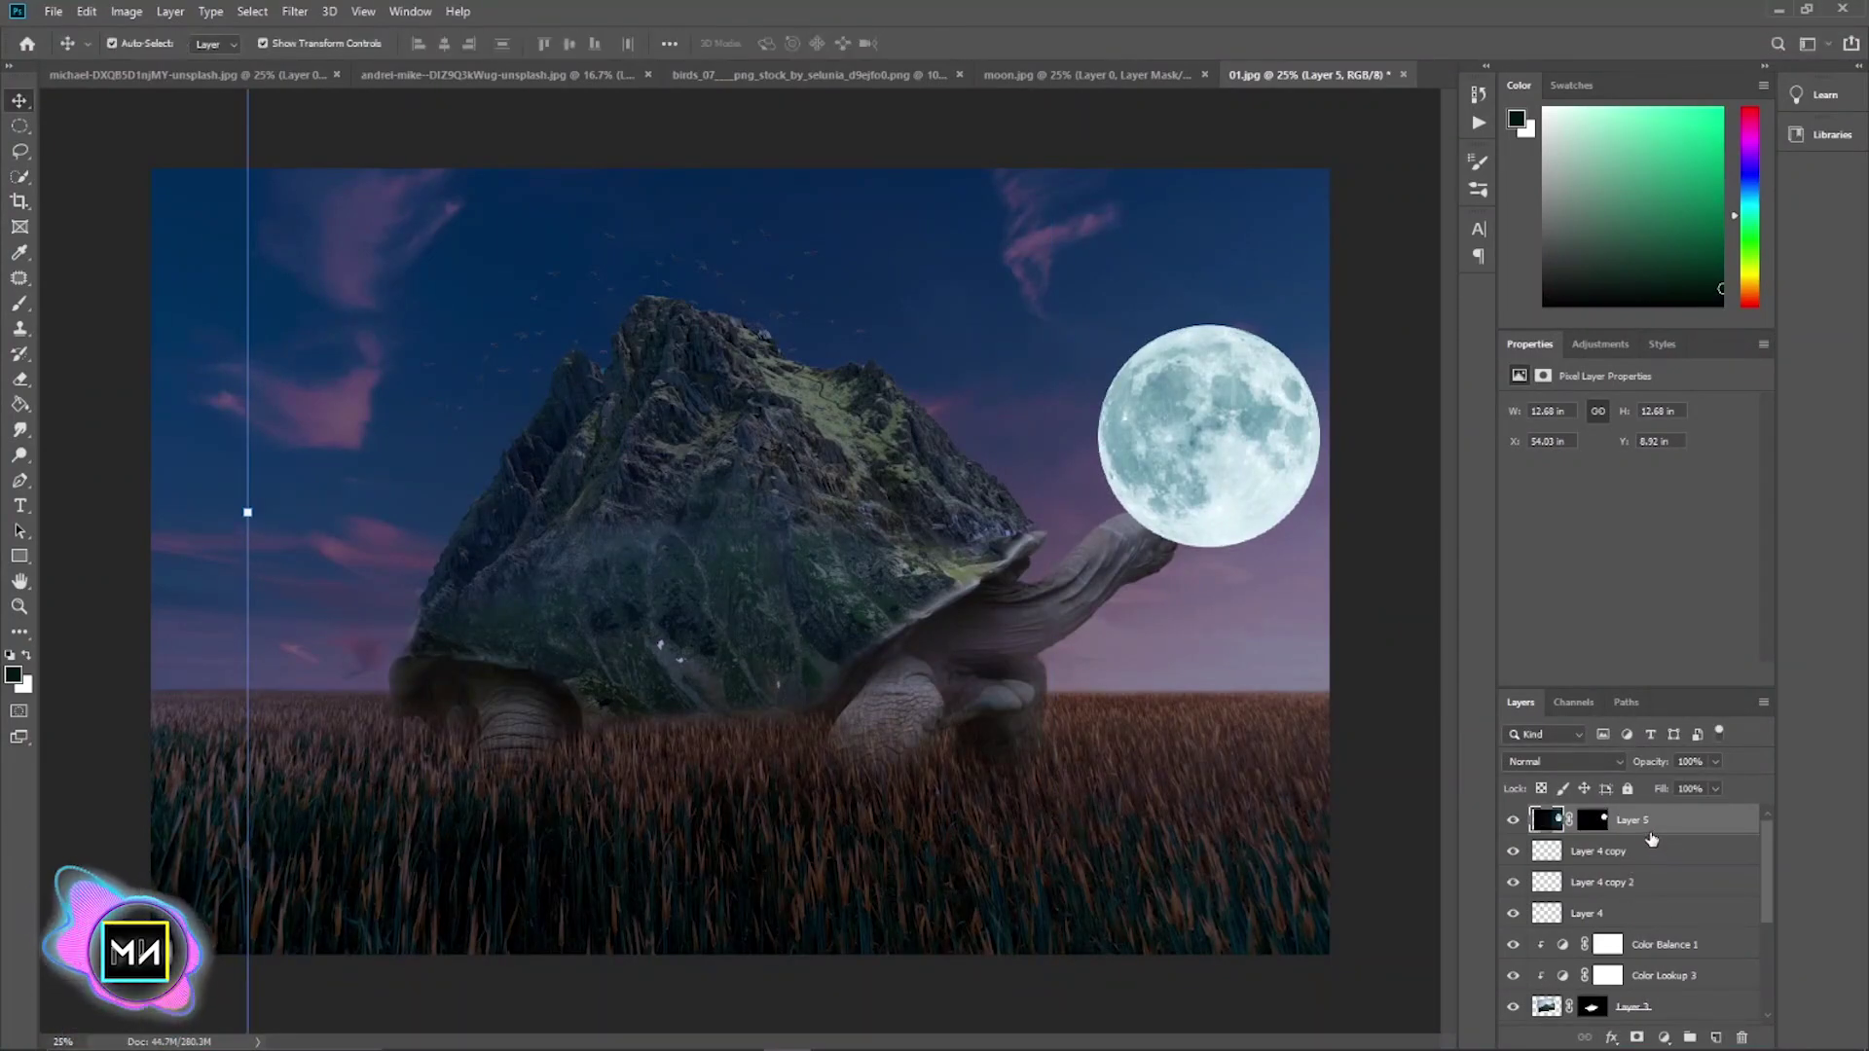
mouse_move(1655, 827)
mouse_down()
mouse_move(1621, 1039)
mouse_move(1633, 962)
mouse_up()
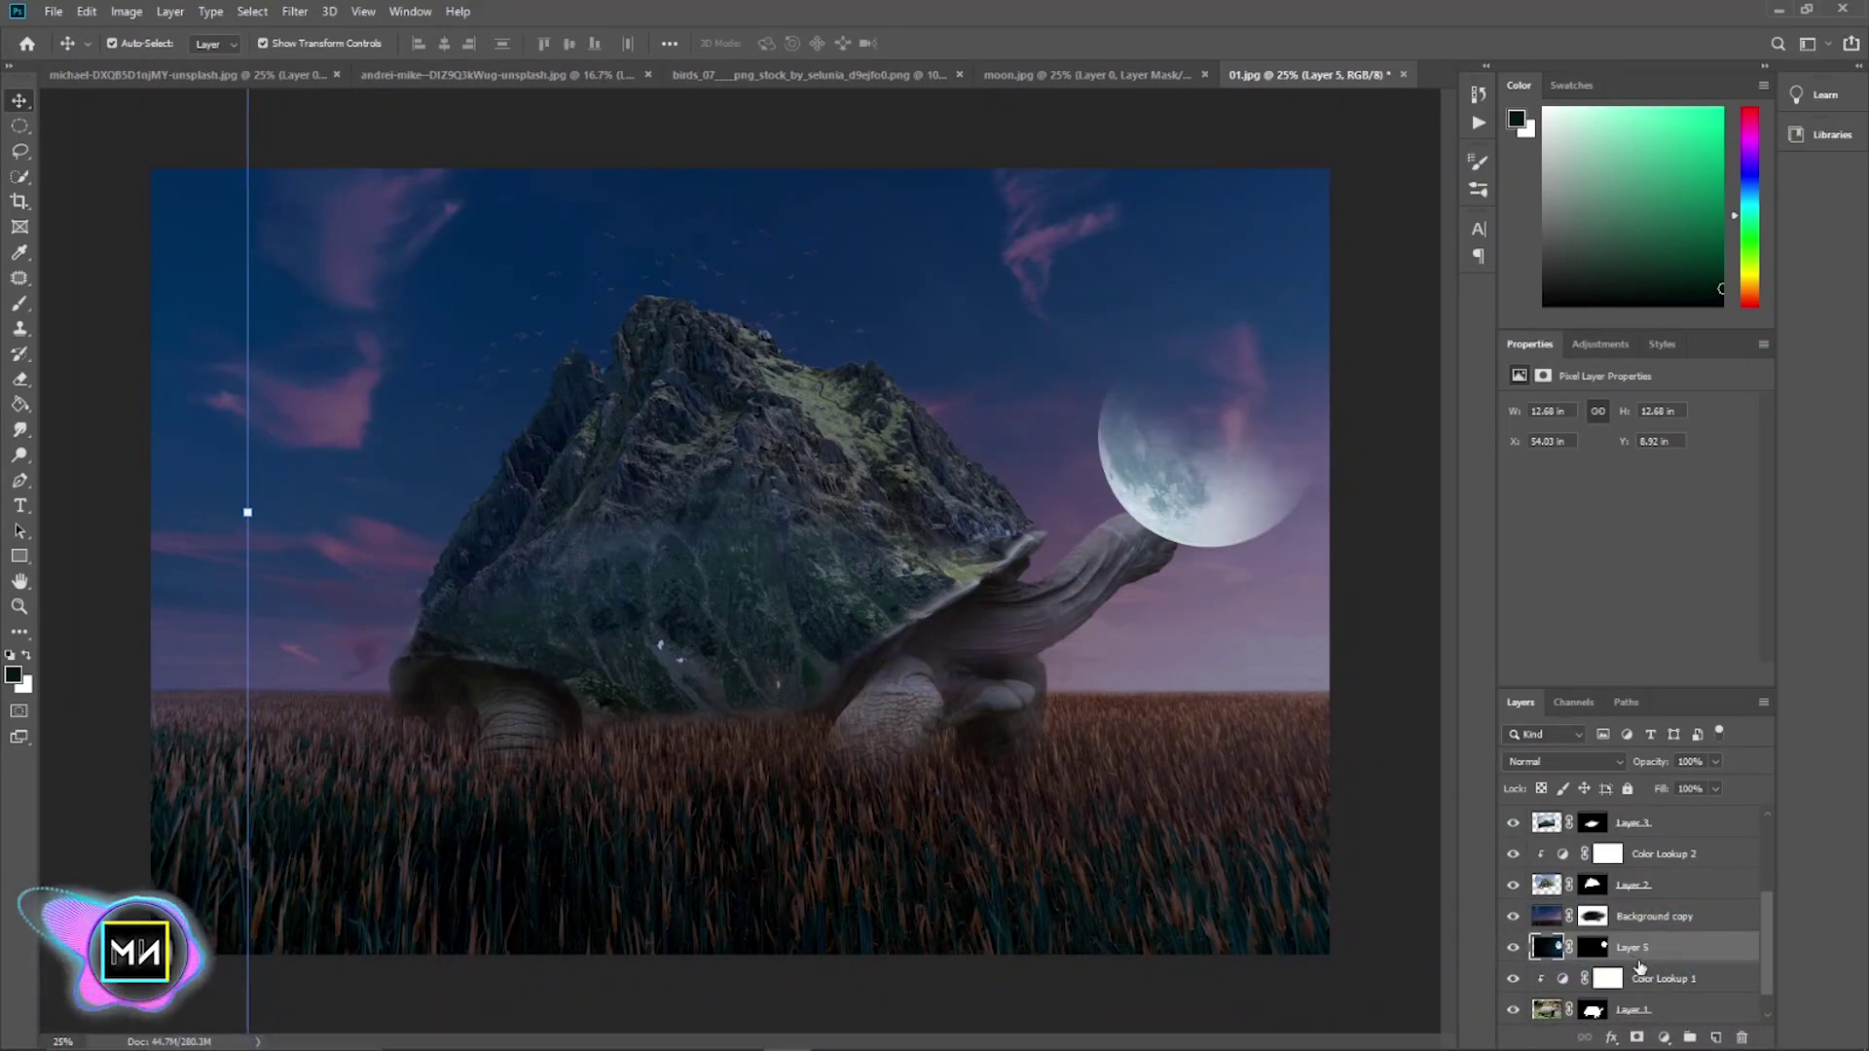
- Paint black on the Background copy mask to reveal the moon through the sky
click(1594, 918)
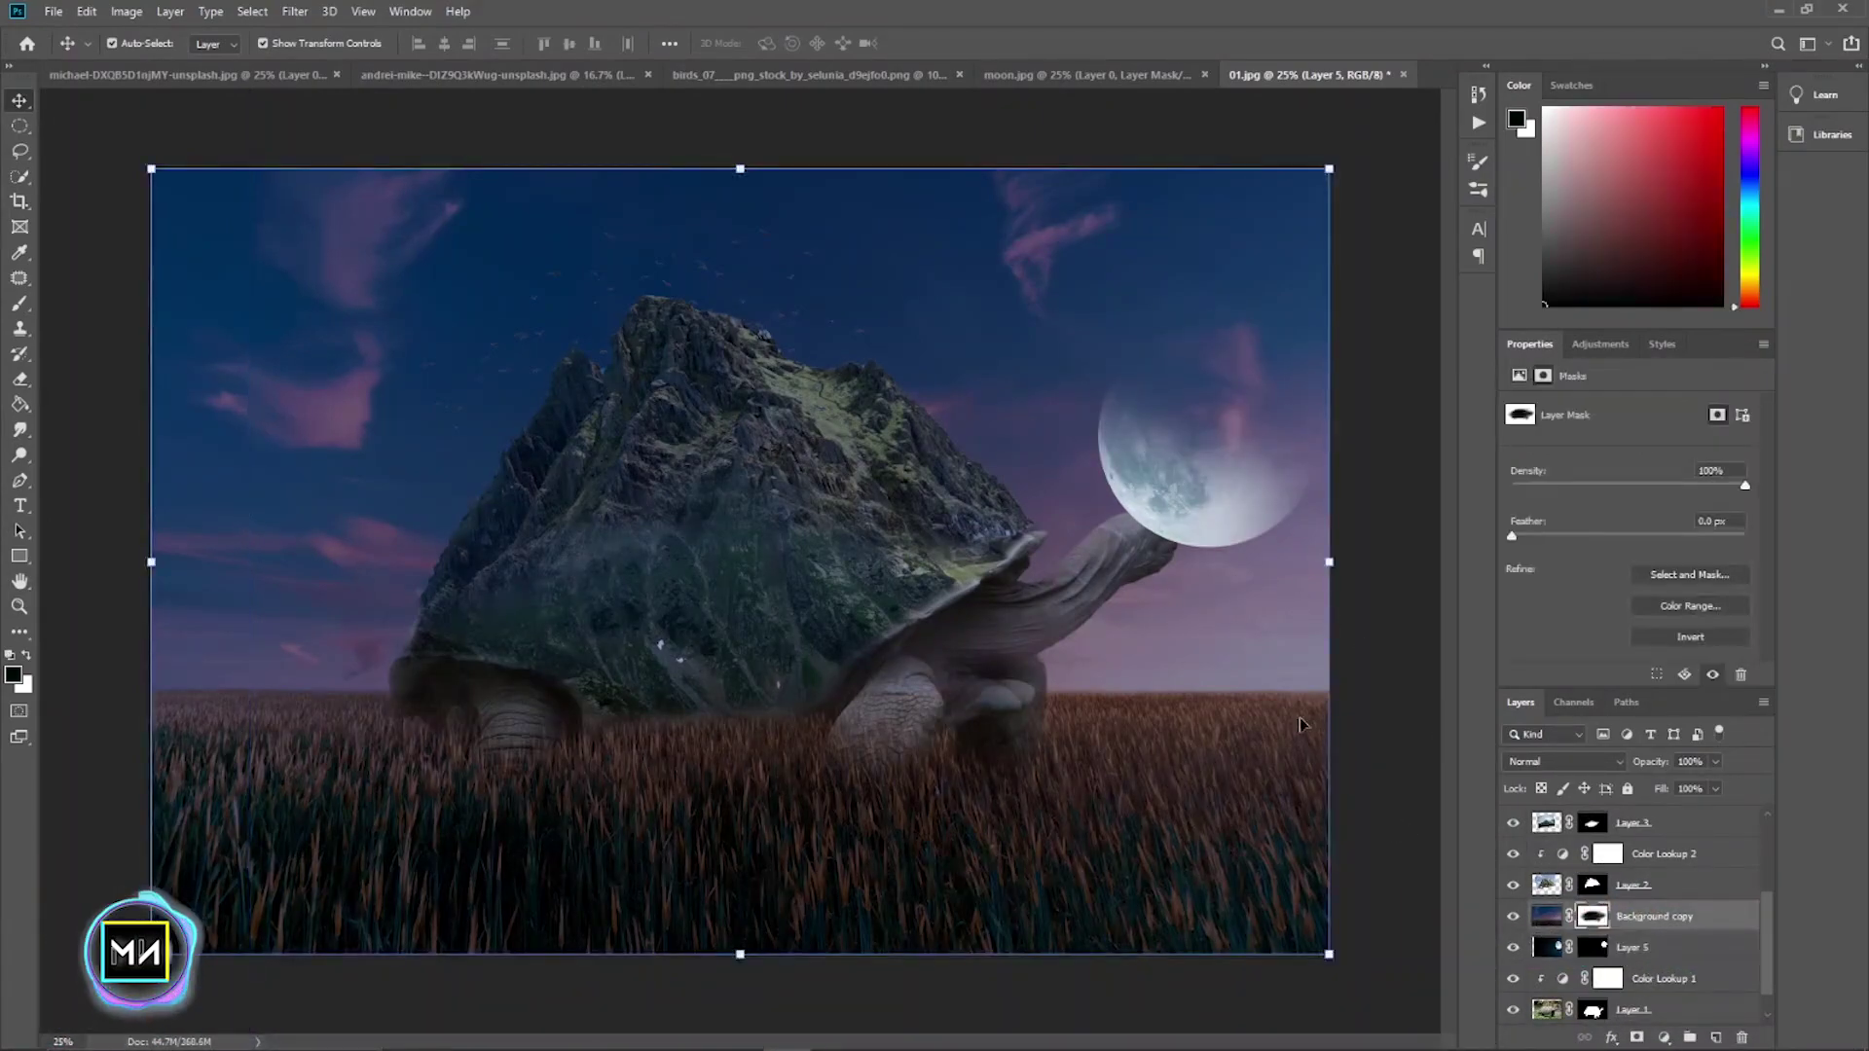
key(b)
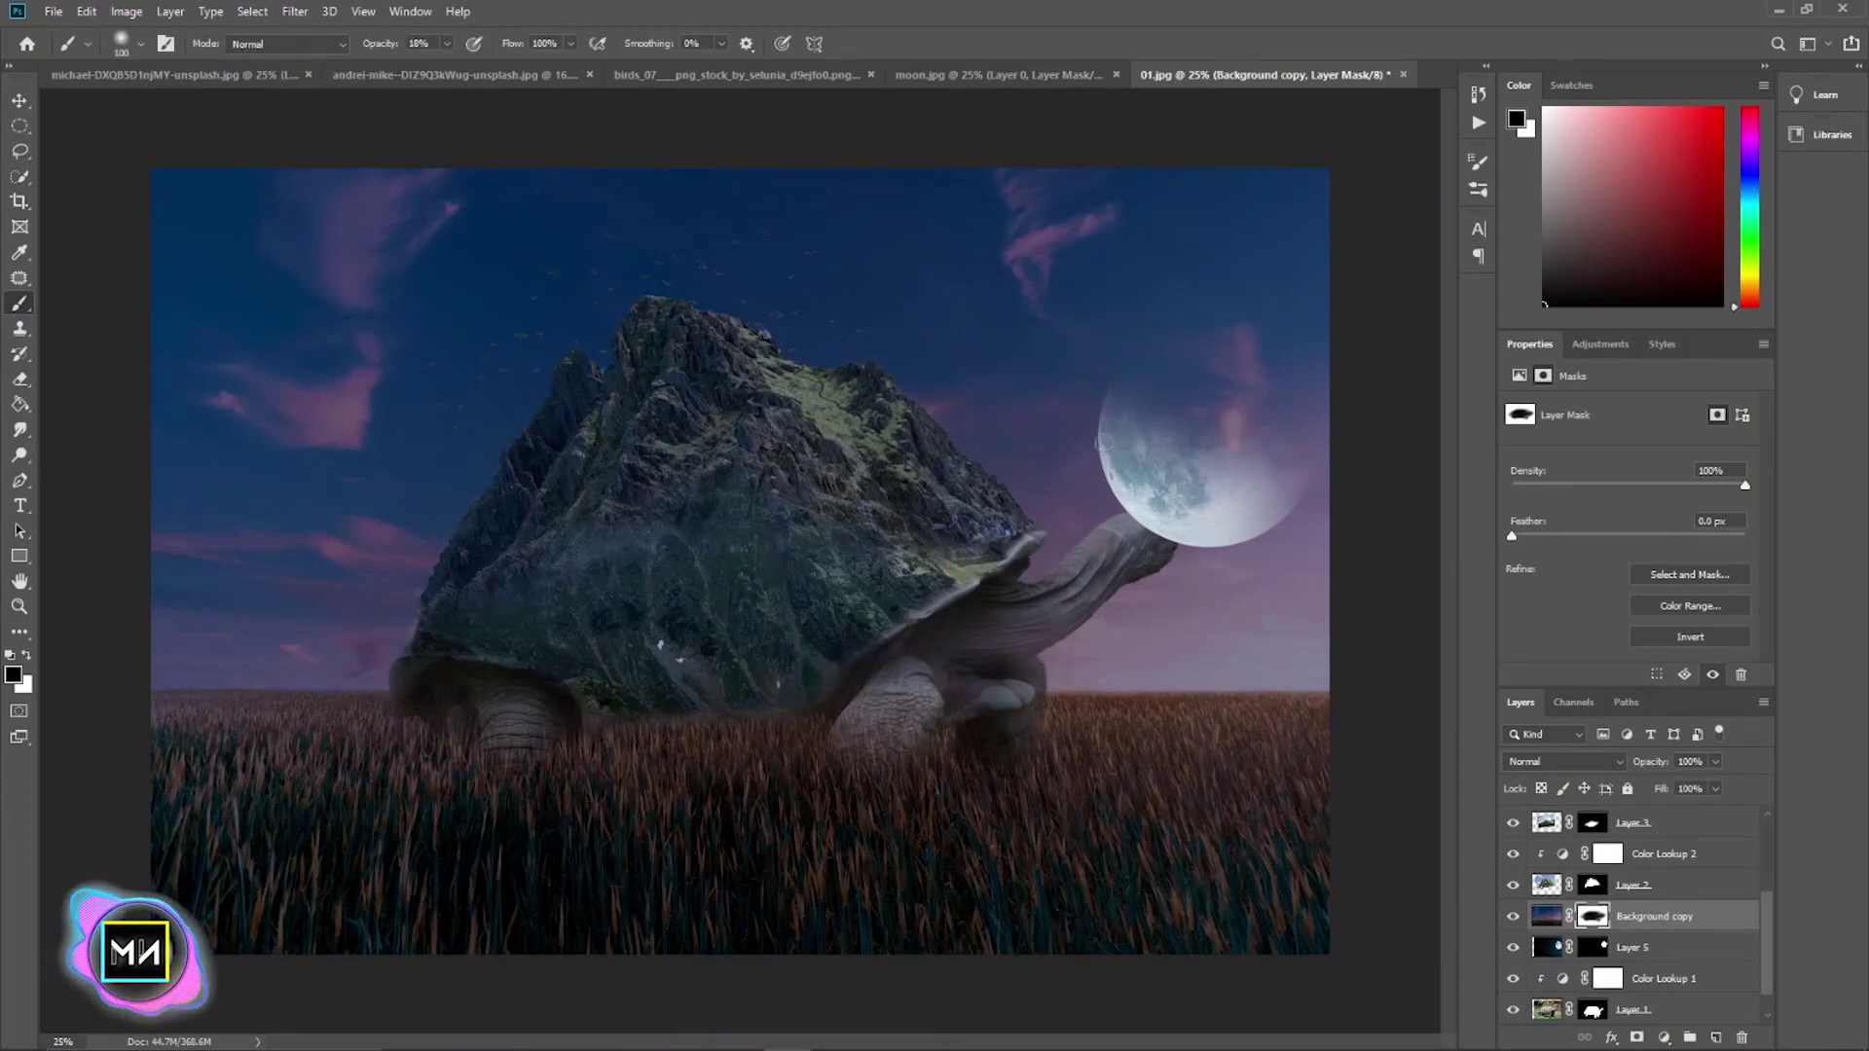
mouse_move(1278, 341)
mouse_down()
mouse_move(1333, 438)
mouse_move(1217, 390)
mouse_move(1165, 410)
mouse_up()
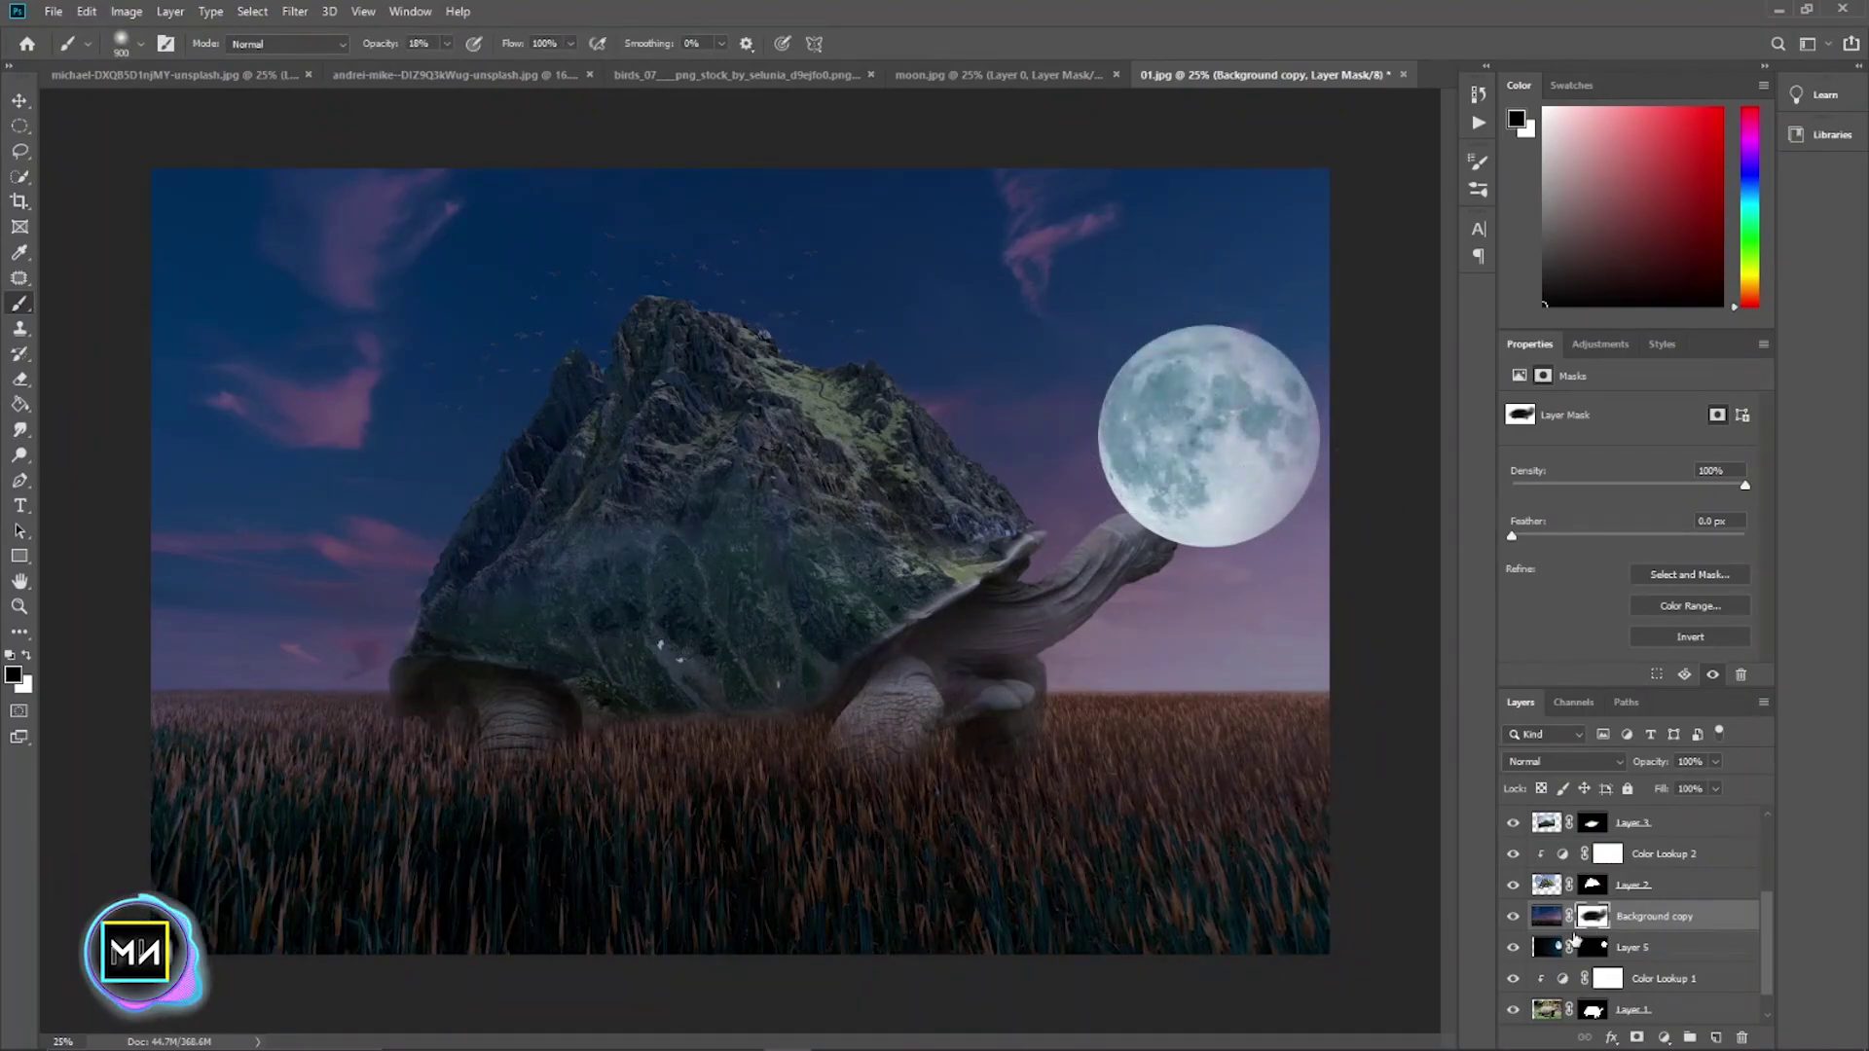
scroll(1577, 910, down, 1)
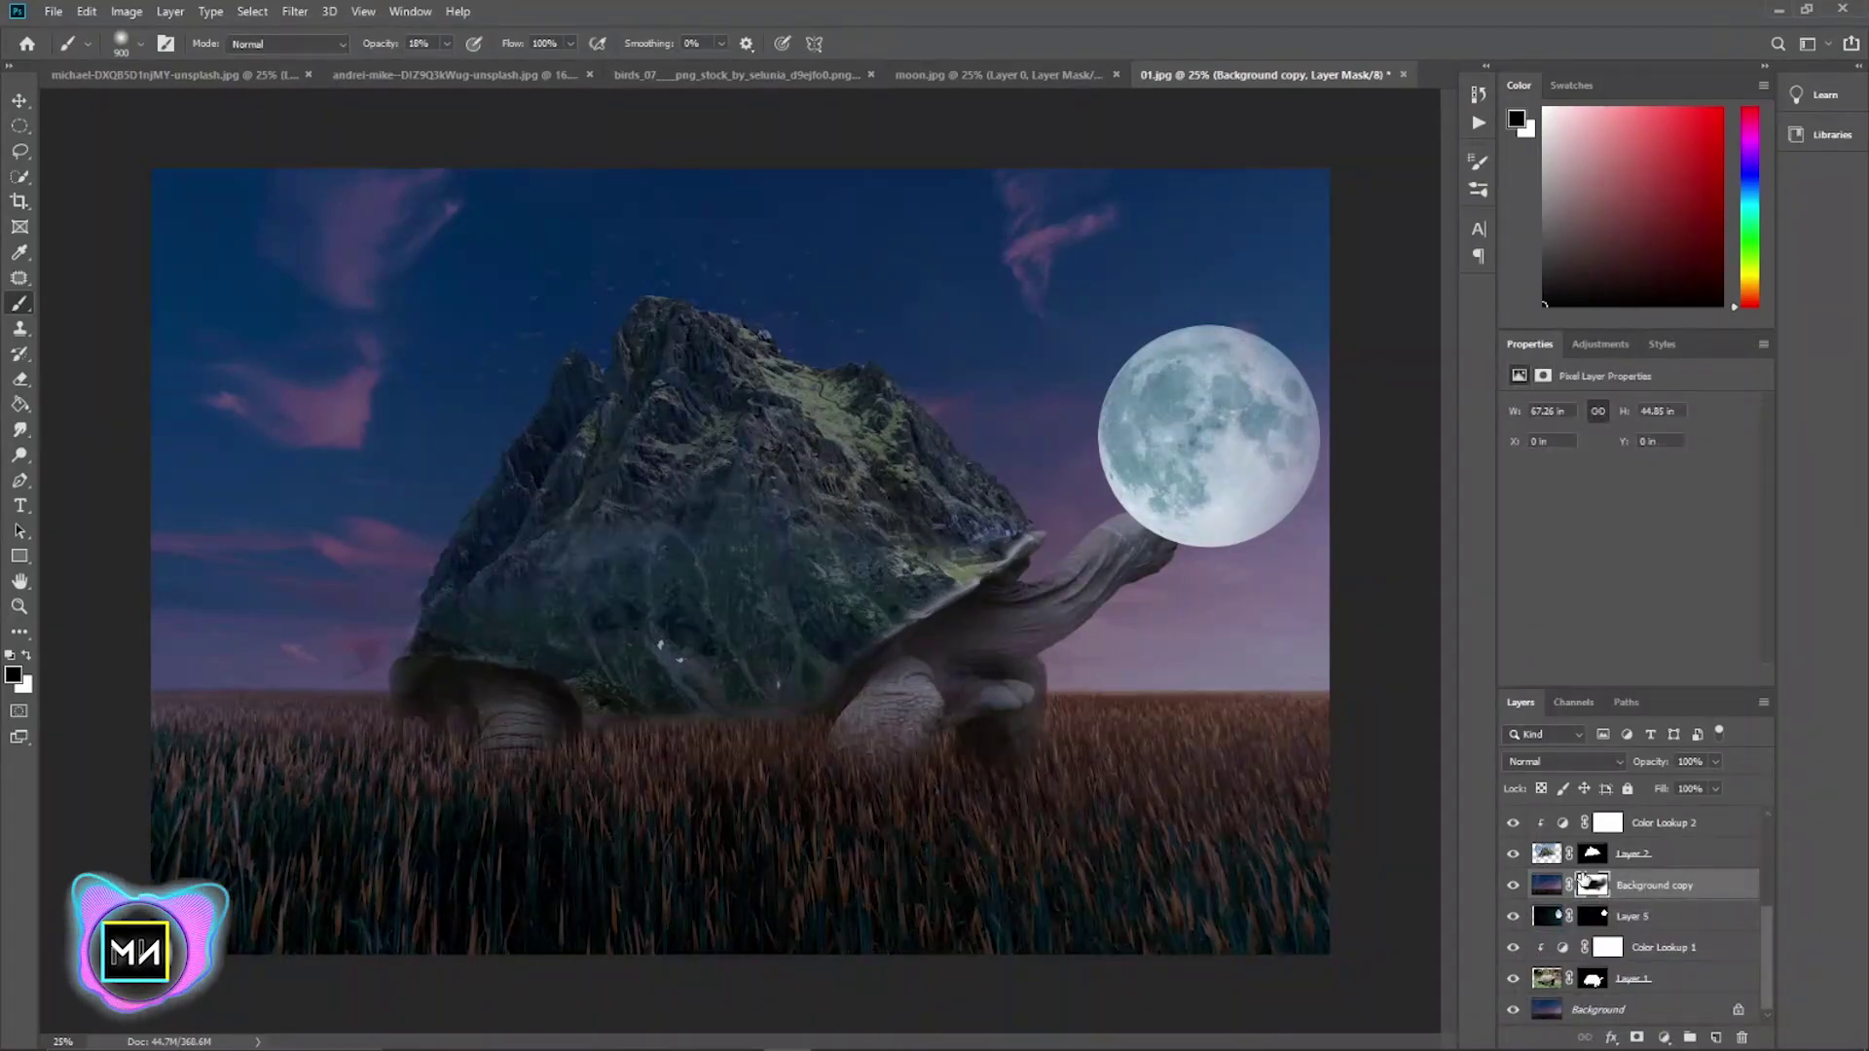
- Reposition the moon in the sky with auto-select off, undoing an accidental grass shift
click(19, 102)
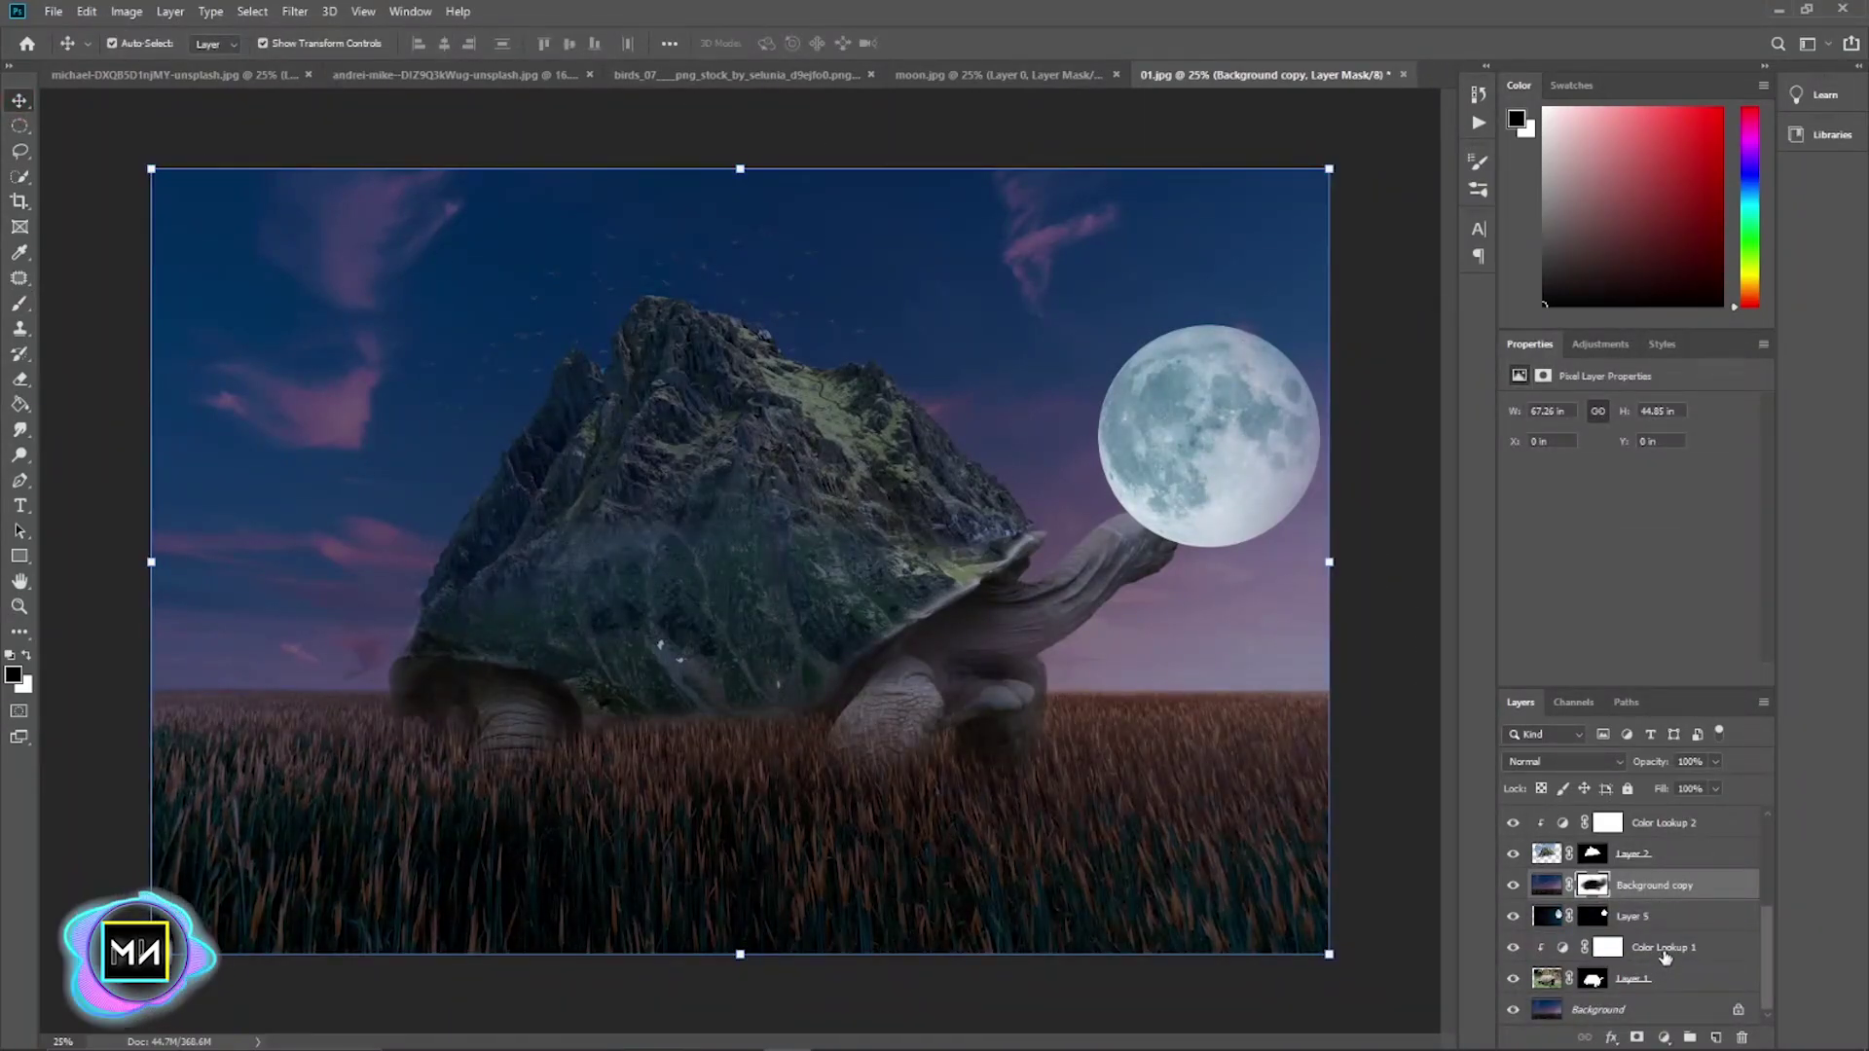
click(1665, 949)
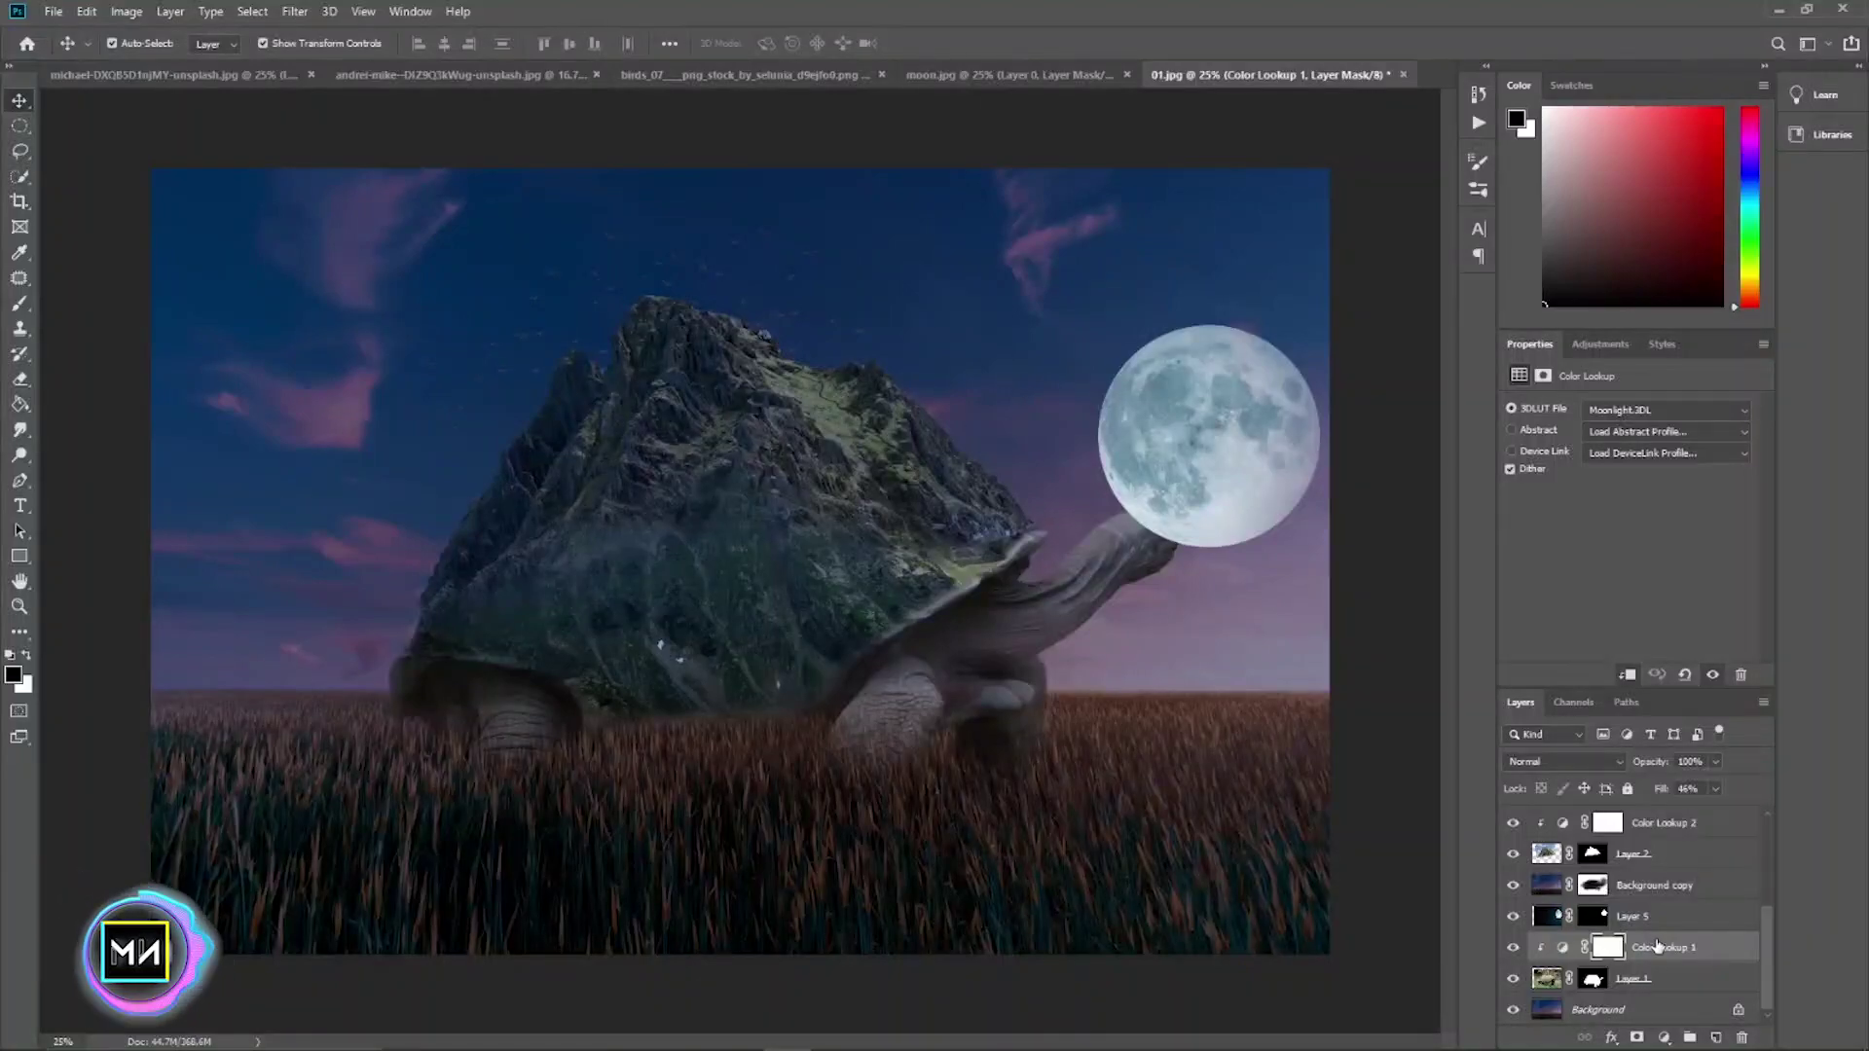
click(1604, 915)
drag(1259, 603, 1253, 438)
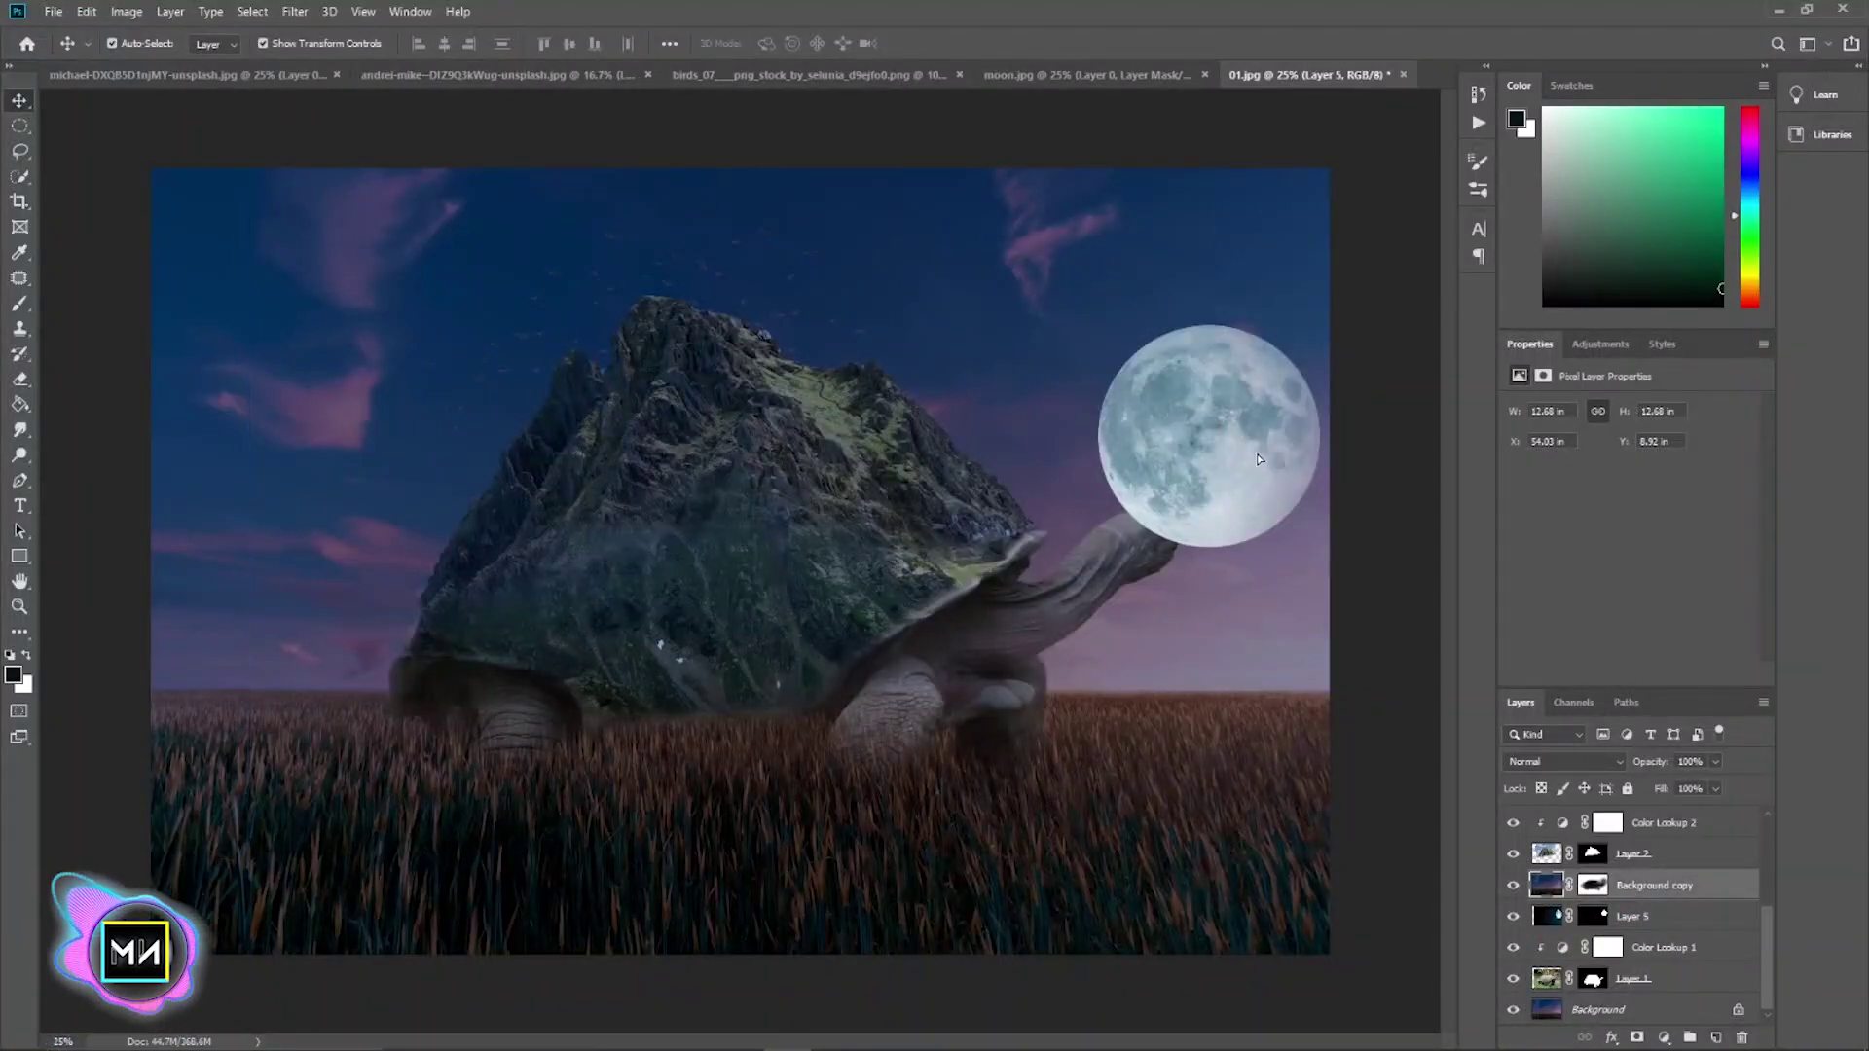
key(ctrl+z)
key(ctrl+z)
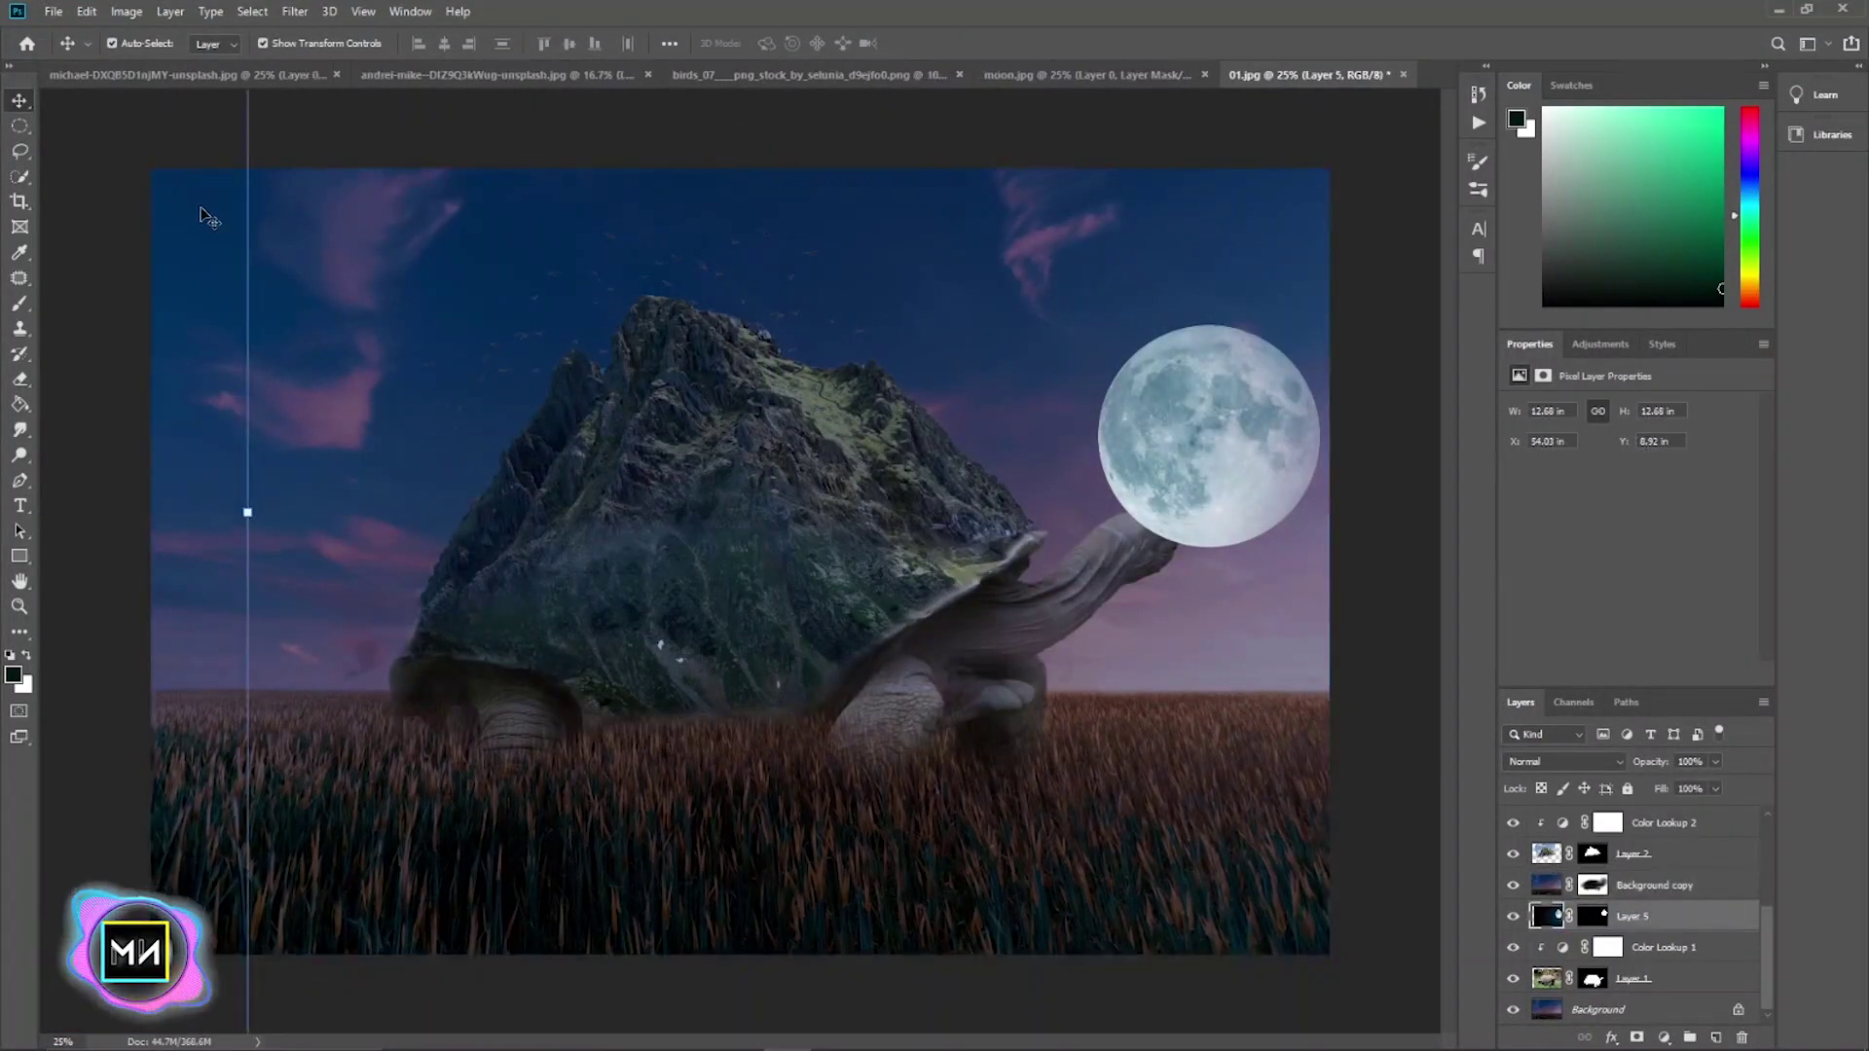
click(112, 43)
drag(1219, 467, 1155, 478)
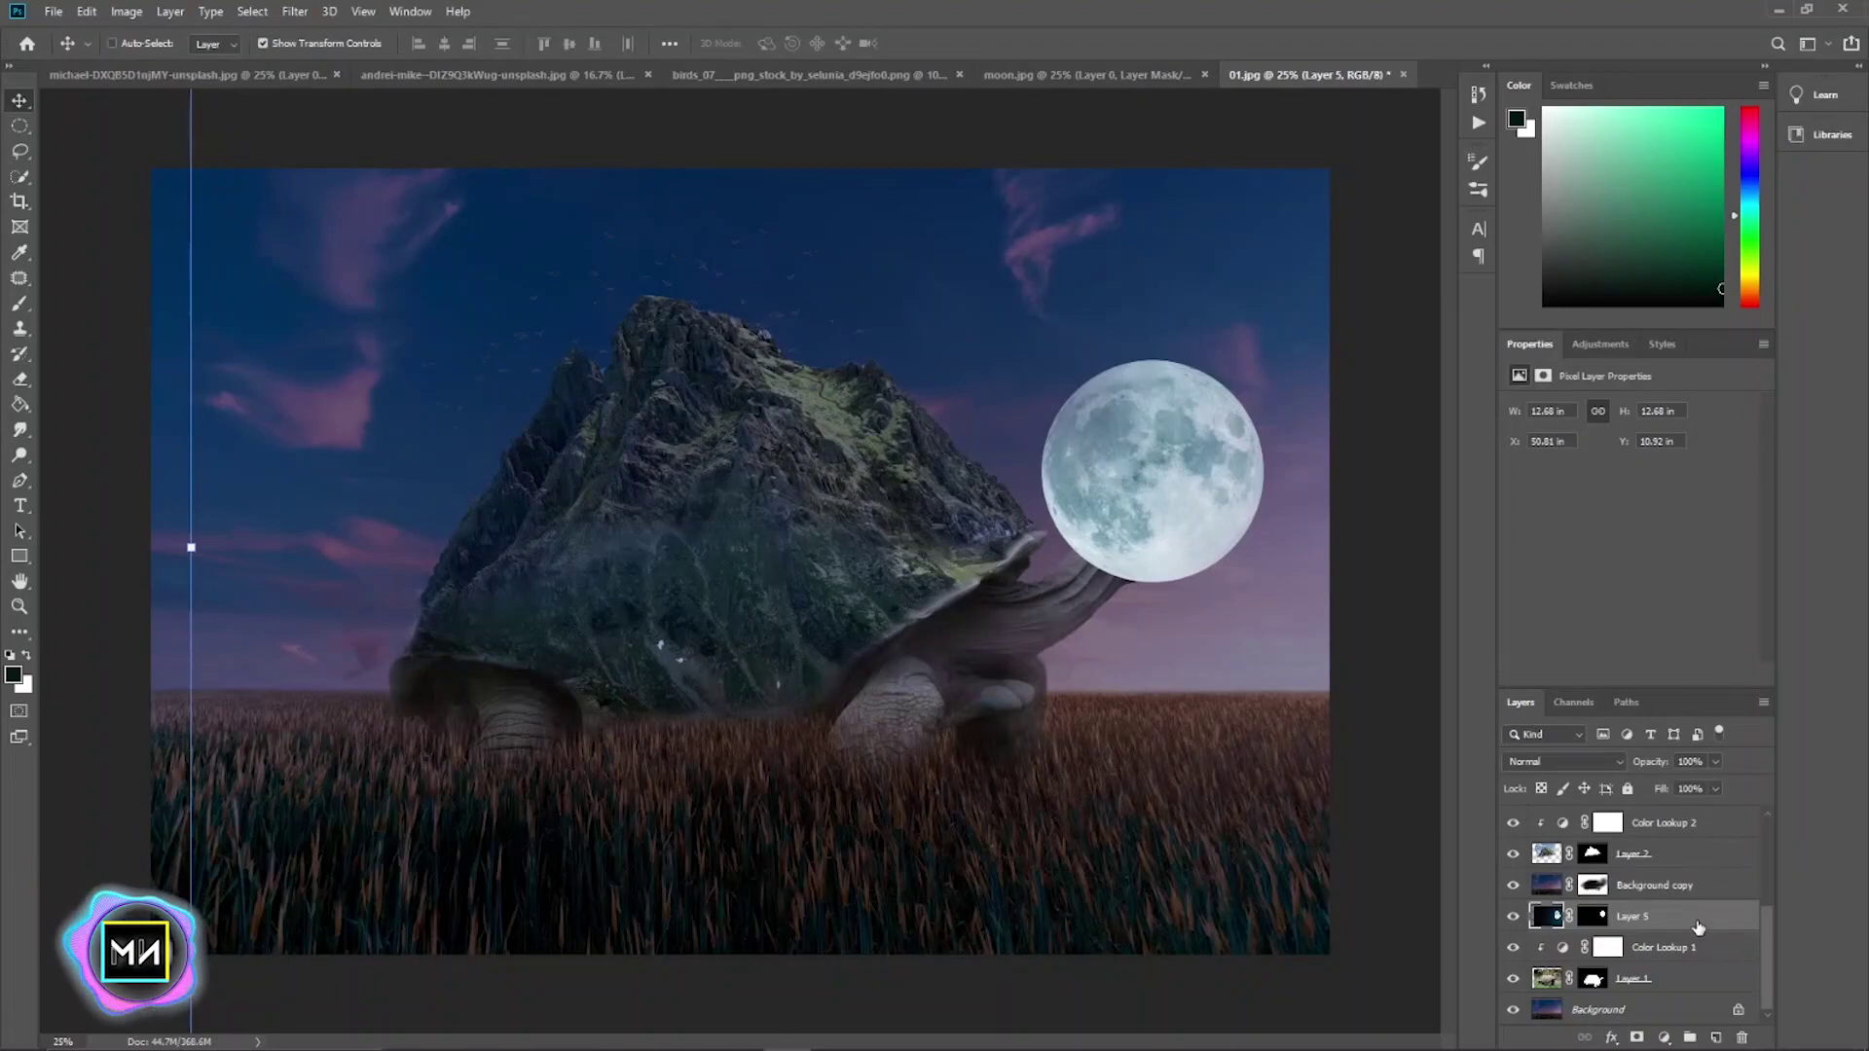
- Move the moon layer below the tortoise layer and nudge it down-right behind the head
drag(1699, 927, 1674, 997)
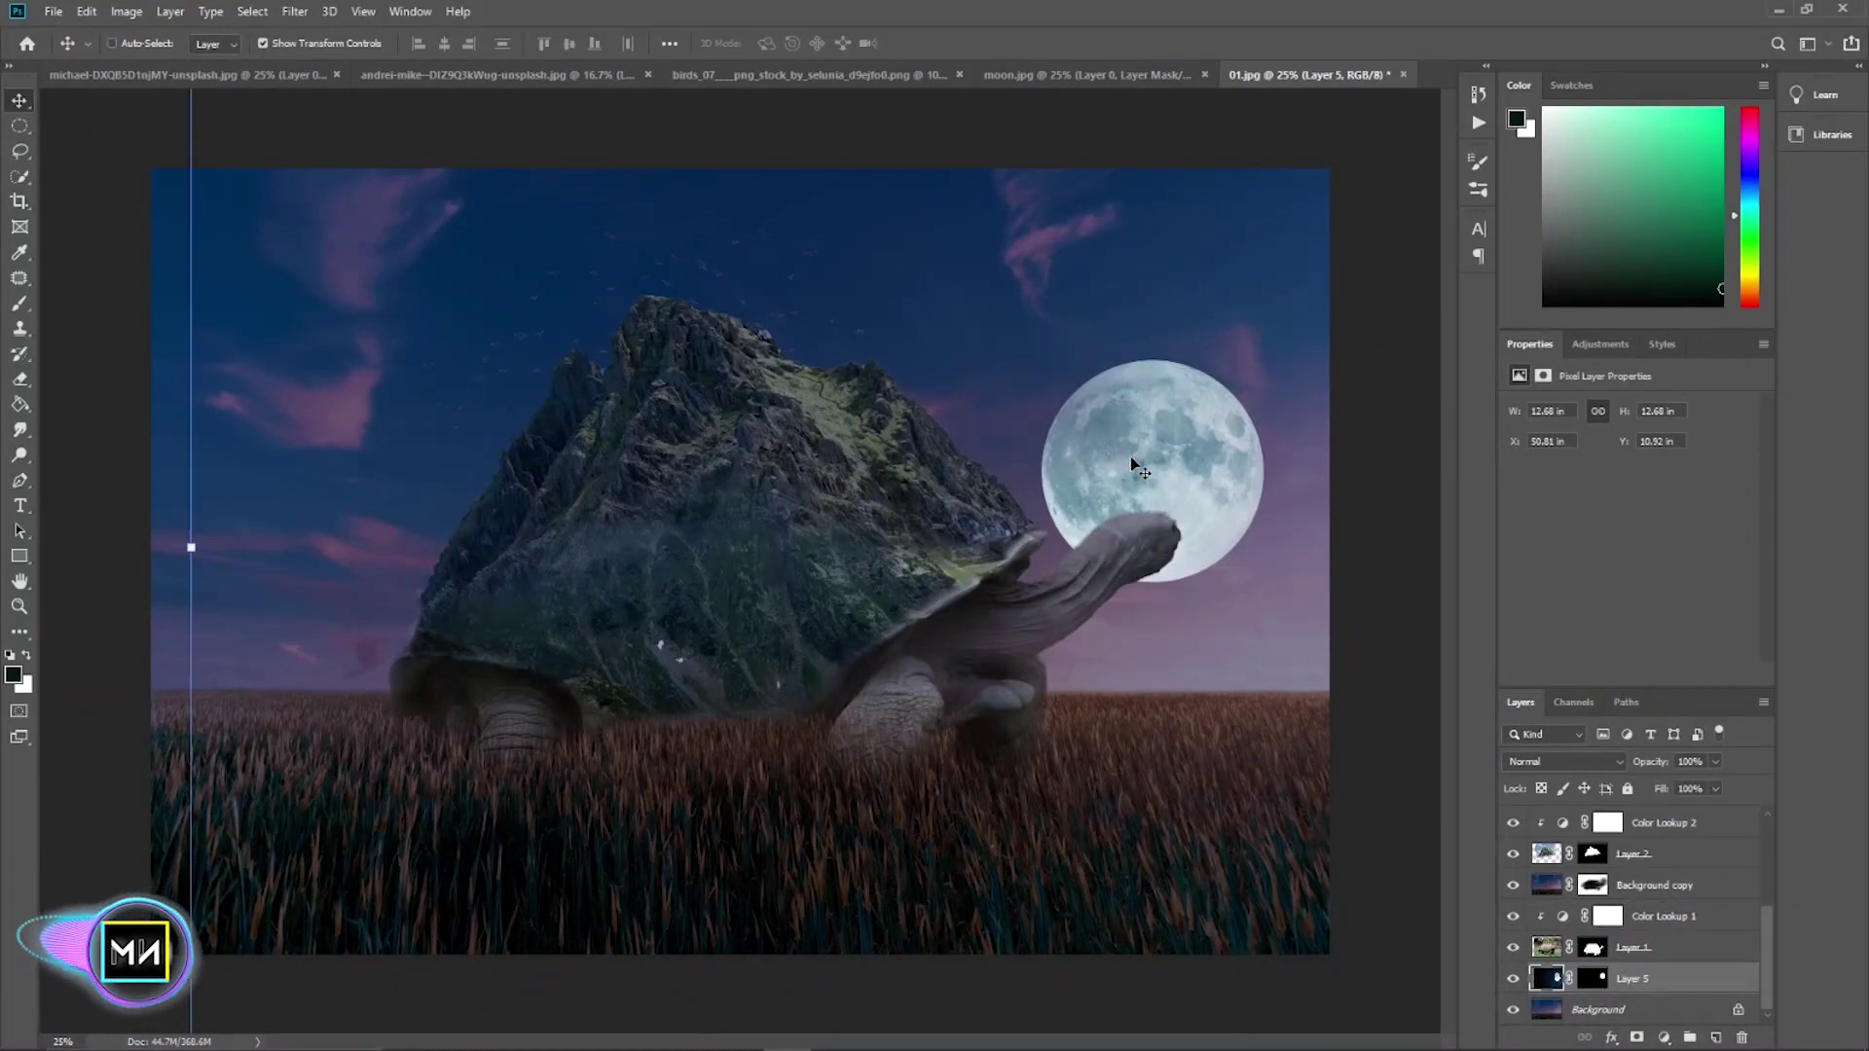
mouse_move(1133, 464)
mouse_down()
mouse_move(1165, 496)
mouse_move(1217, 493)
mouse_up()
click(1674, 885)
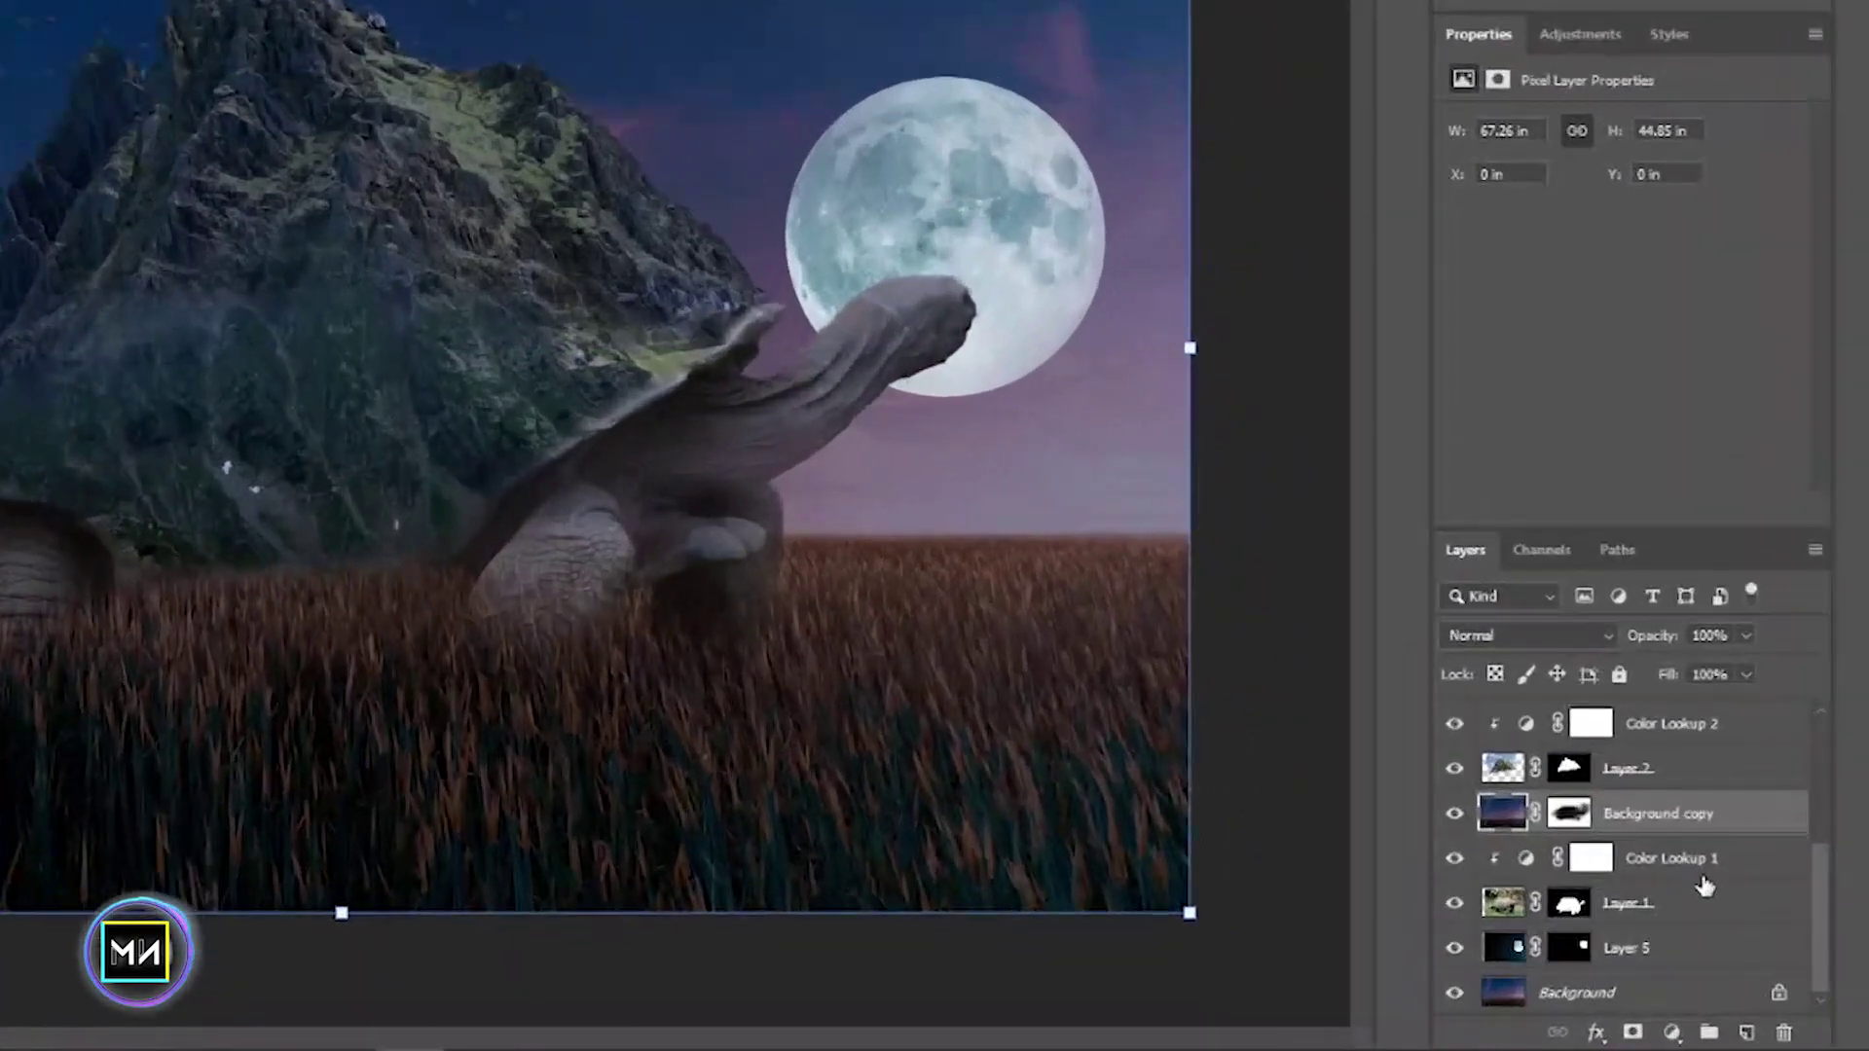
scroll(1673, 915, up, 1)
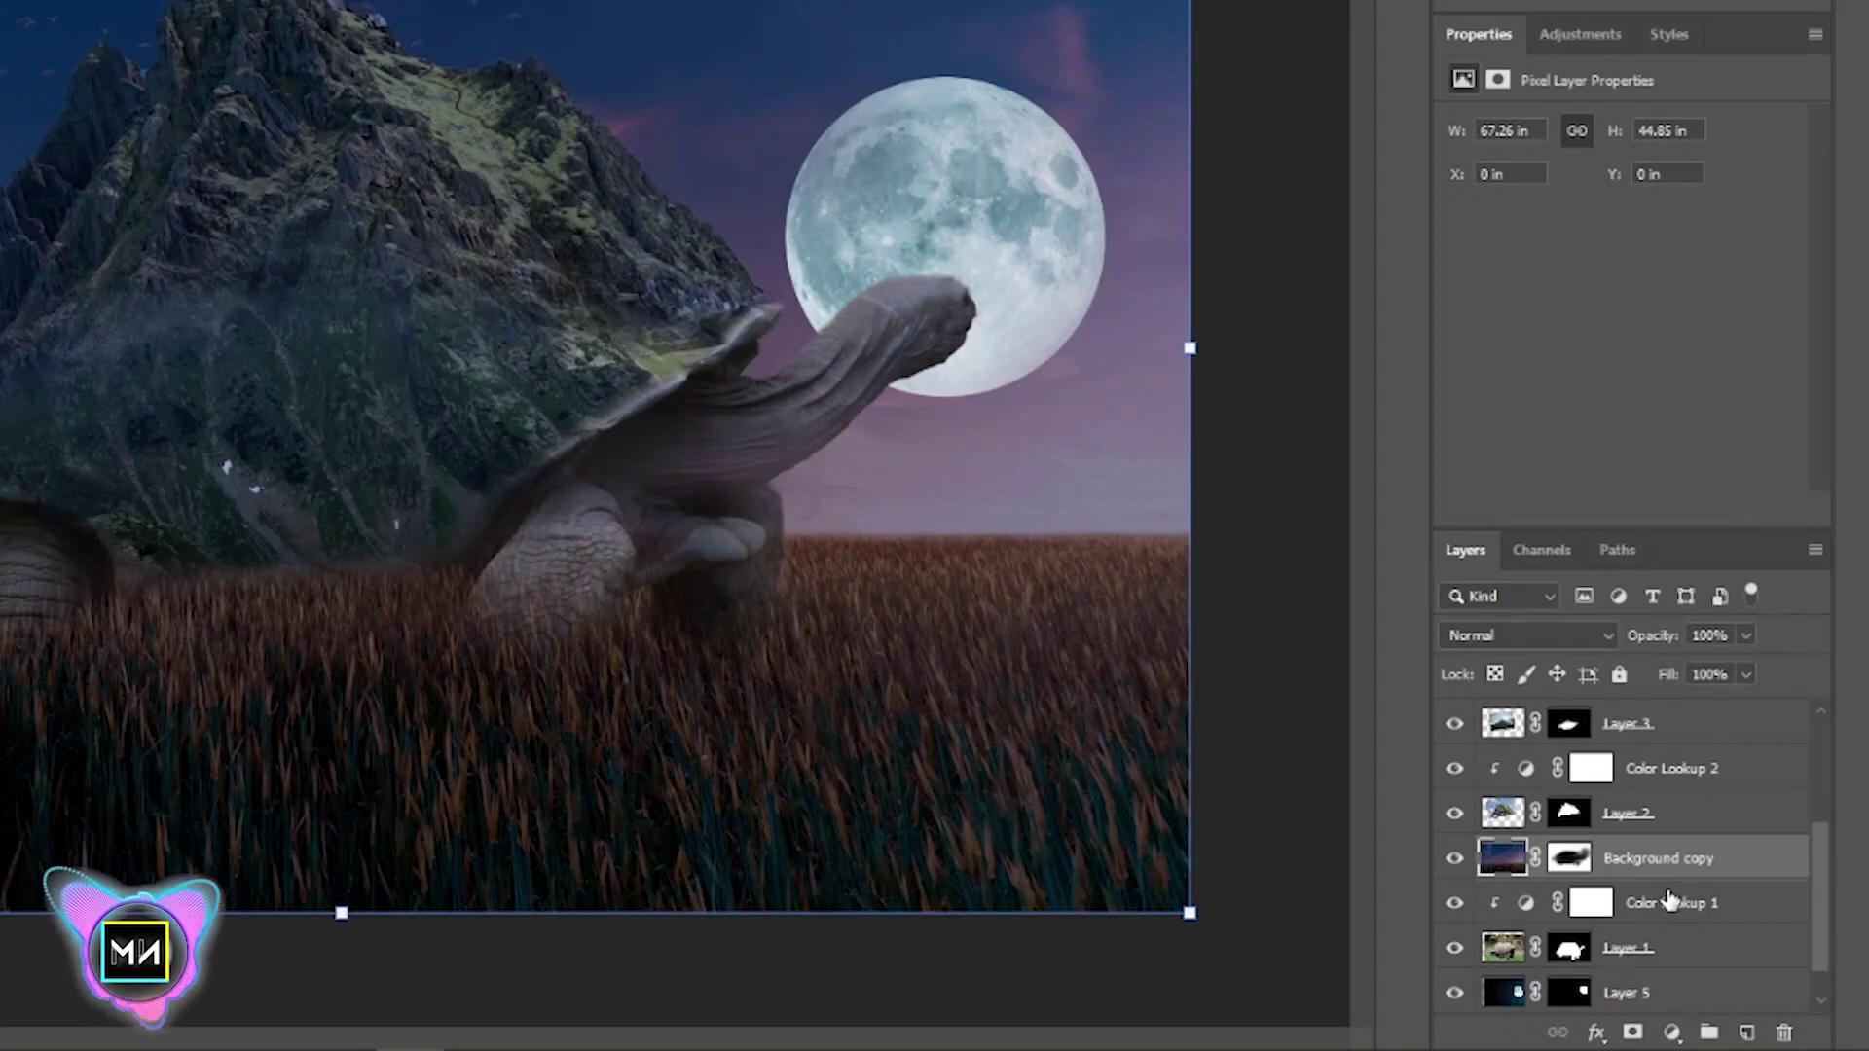
scroll(1670, 900, down, 1)
click(1650, 949)
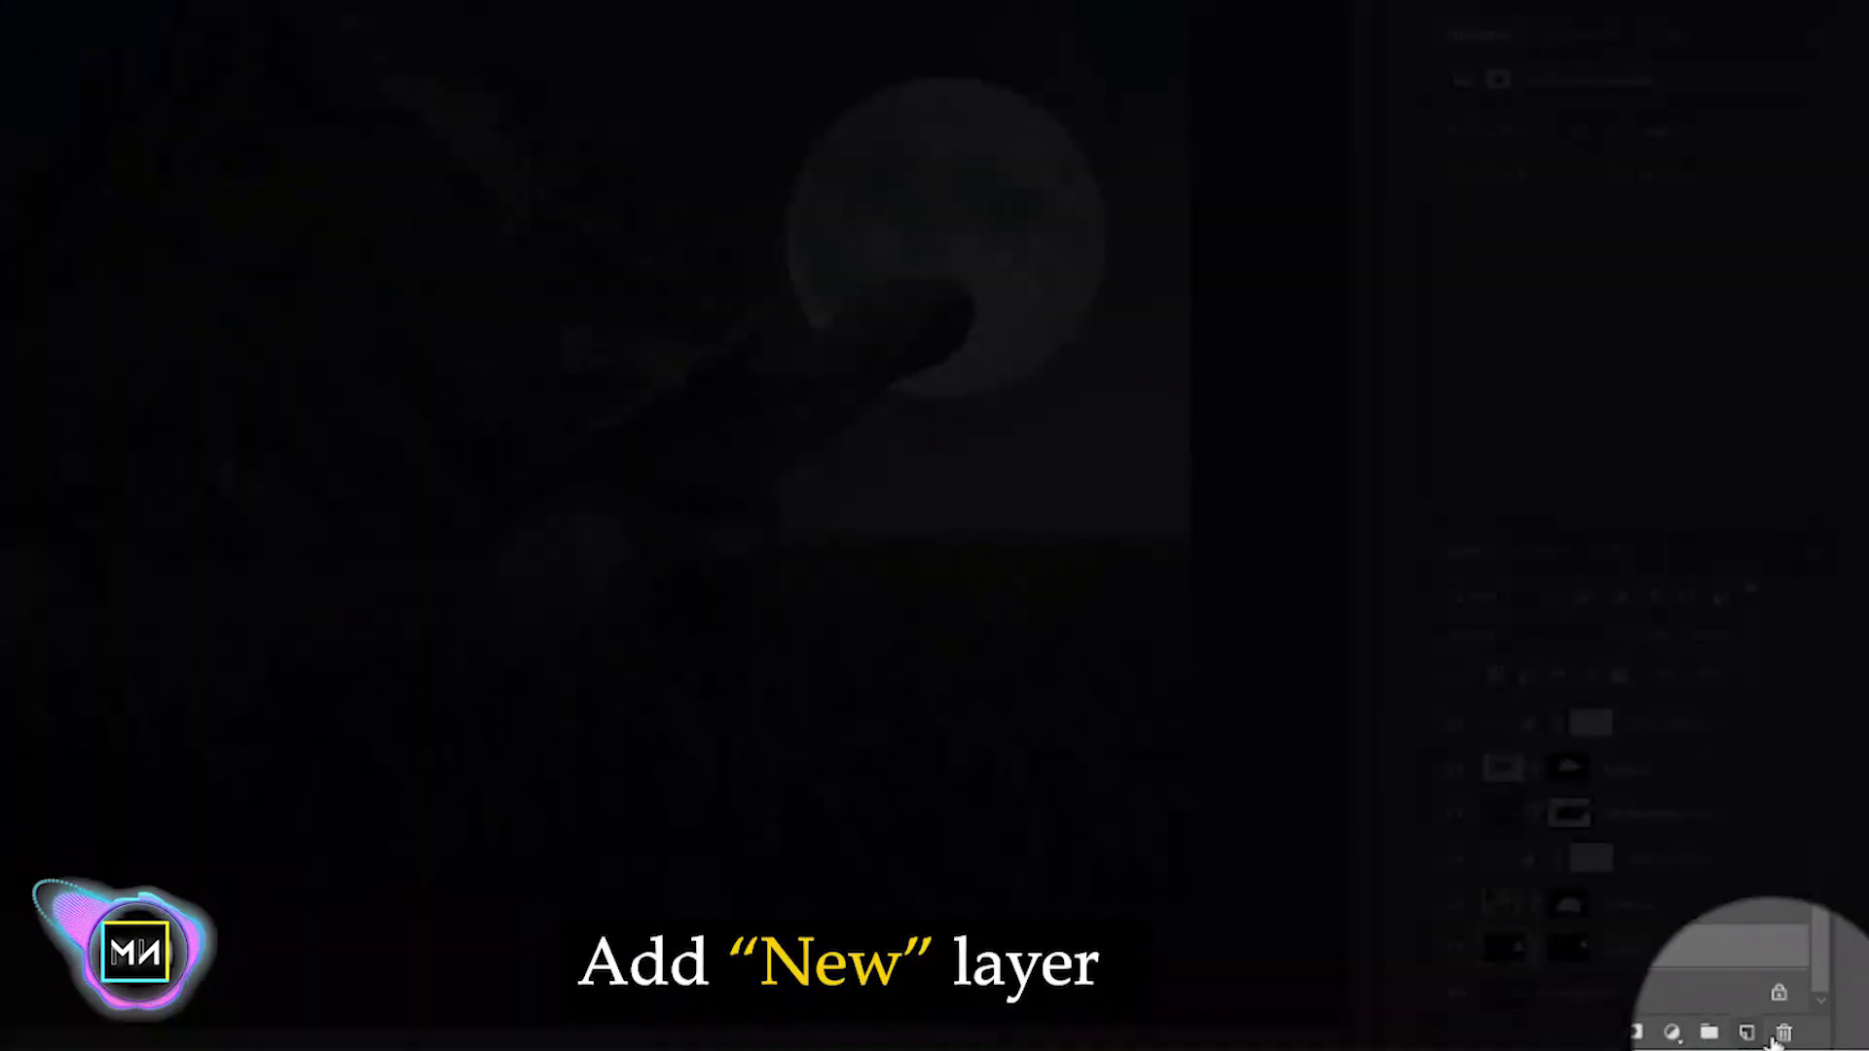
- Add a new Screen-blended layer and set the foreground colour to pale cyan #97e3ff
click(1748, 1034)
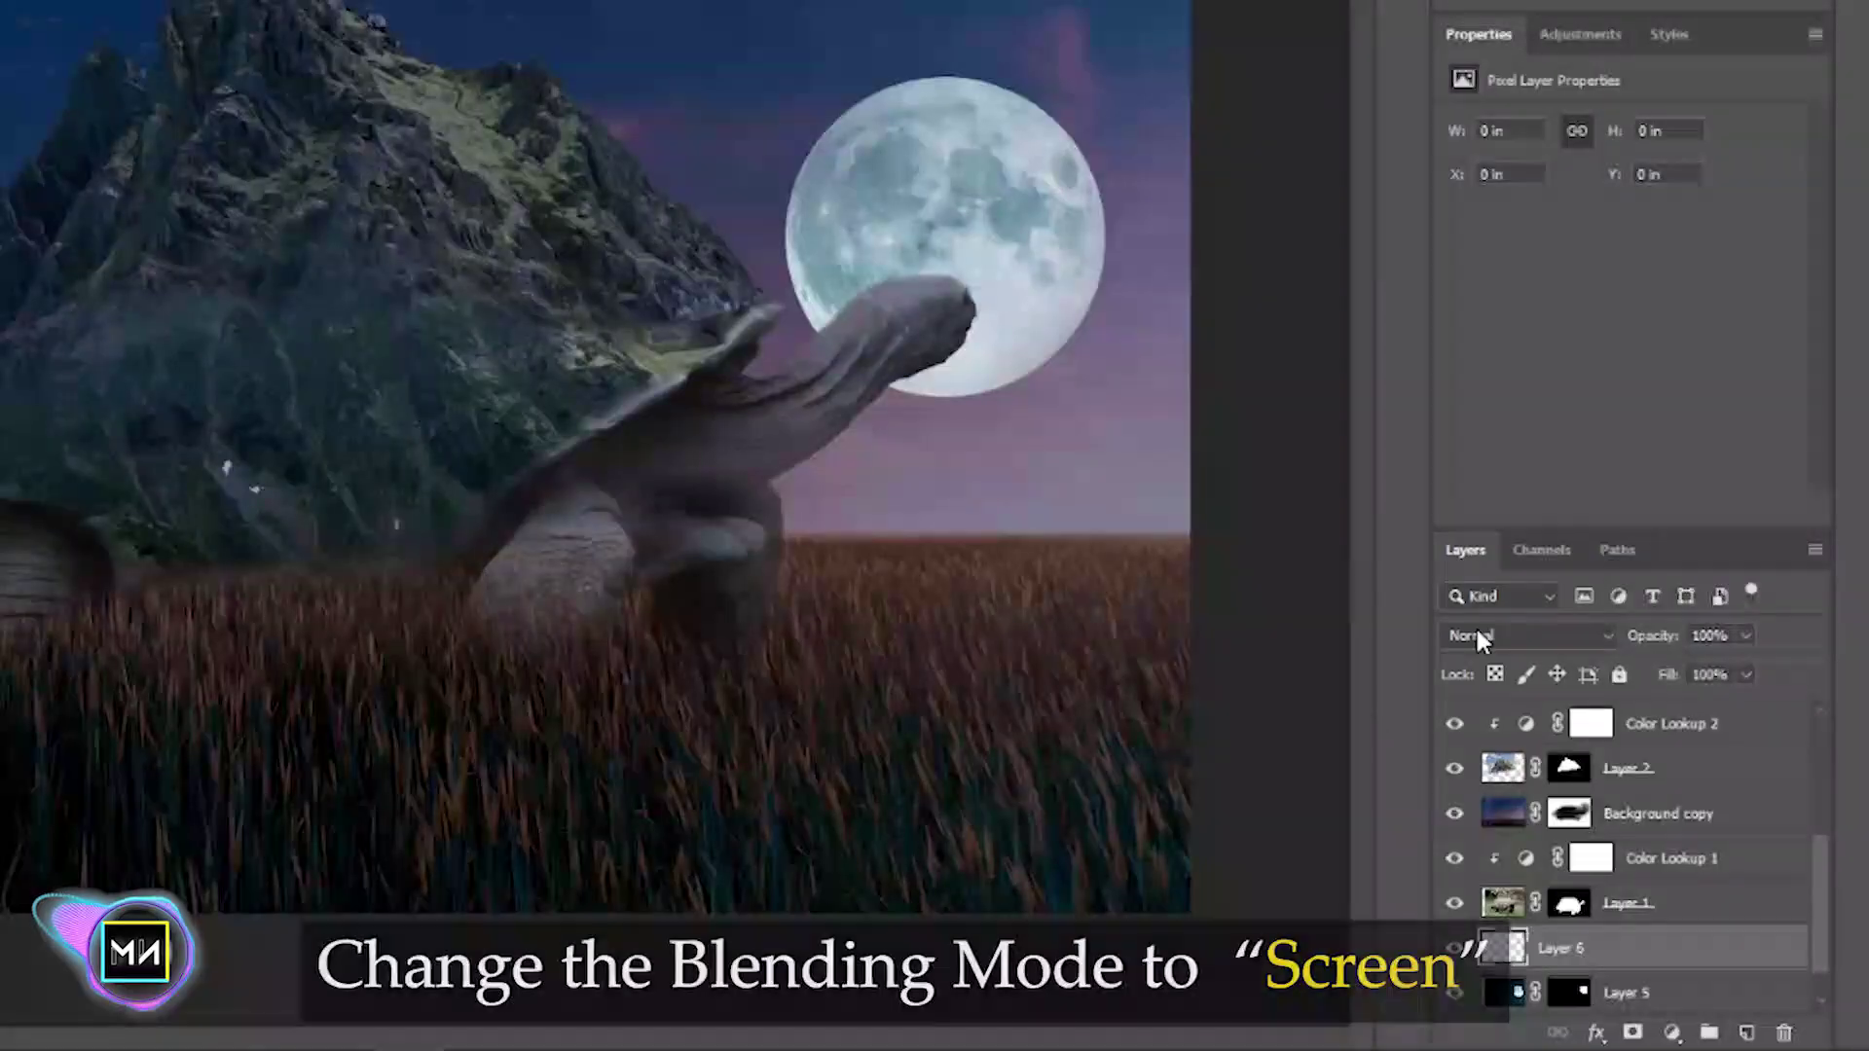
click(1475, 633)
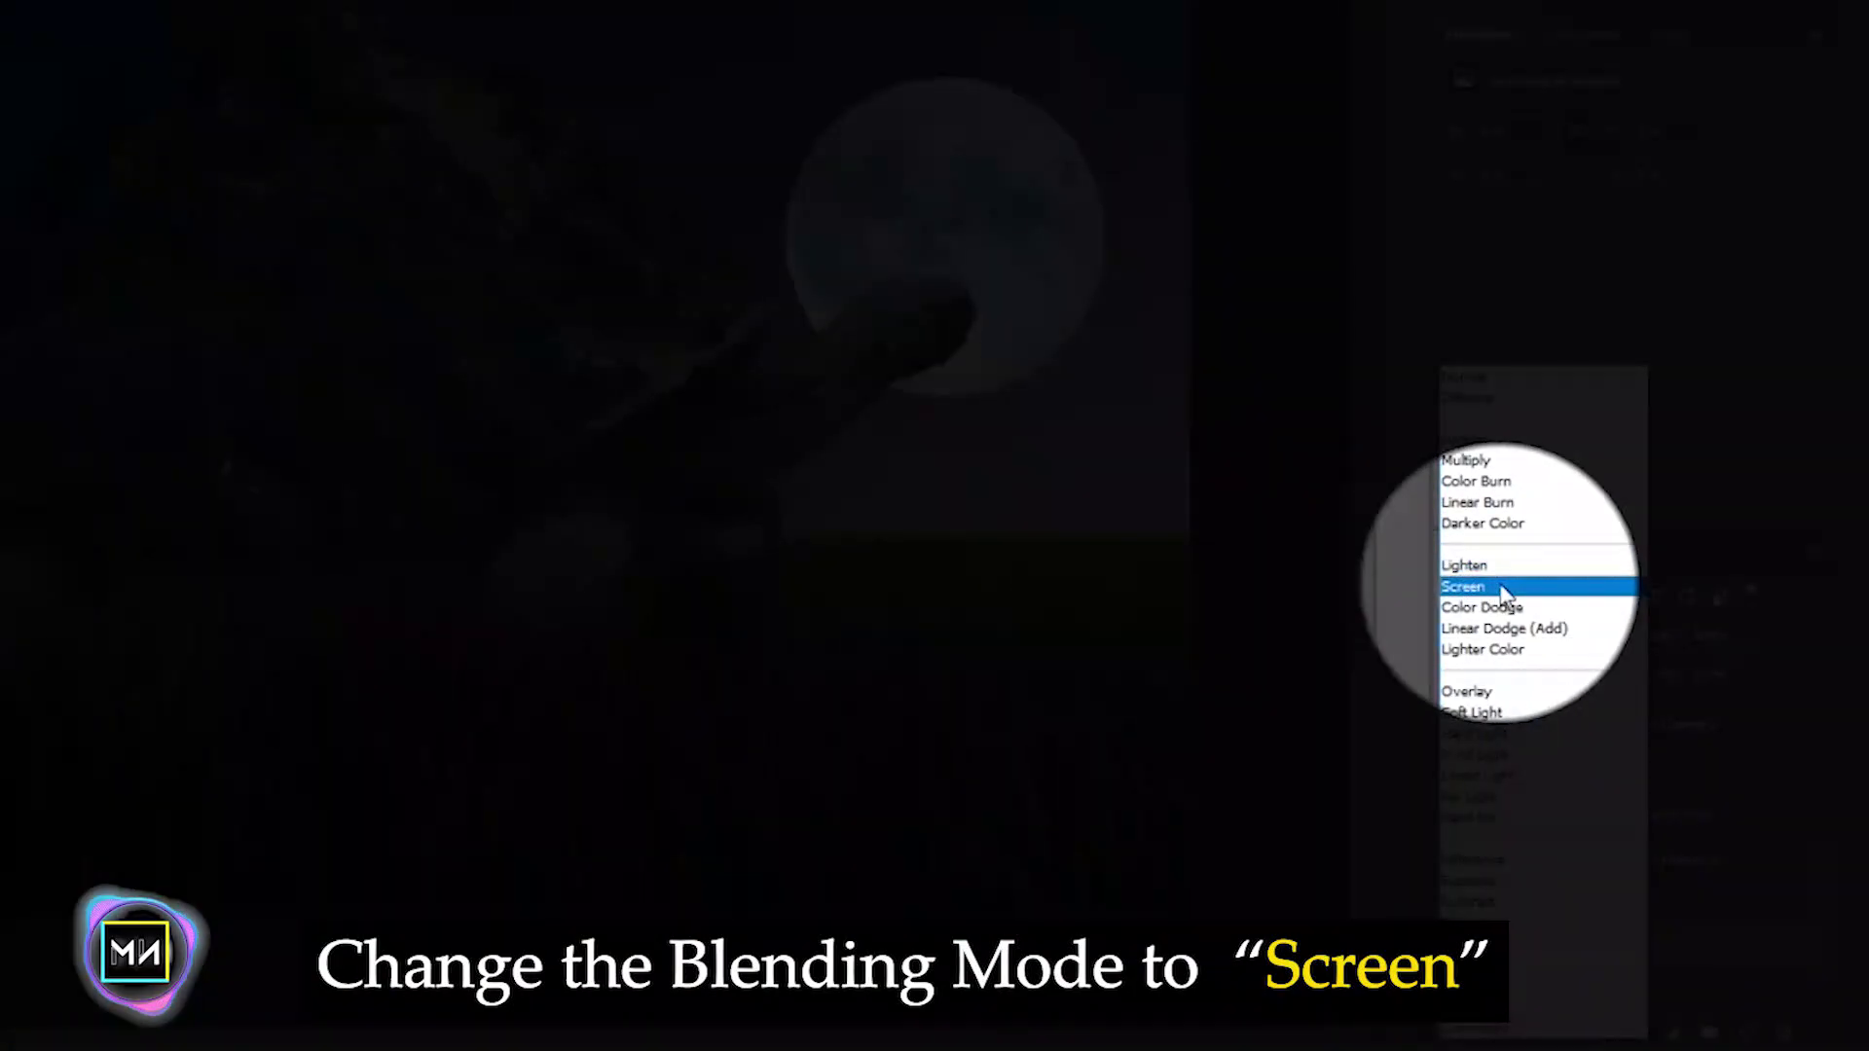
click(1470, 587)
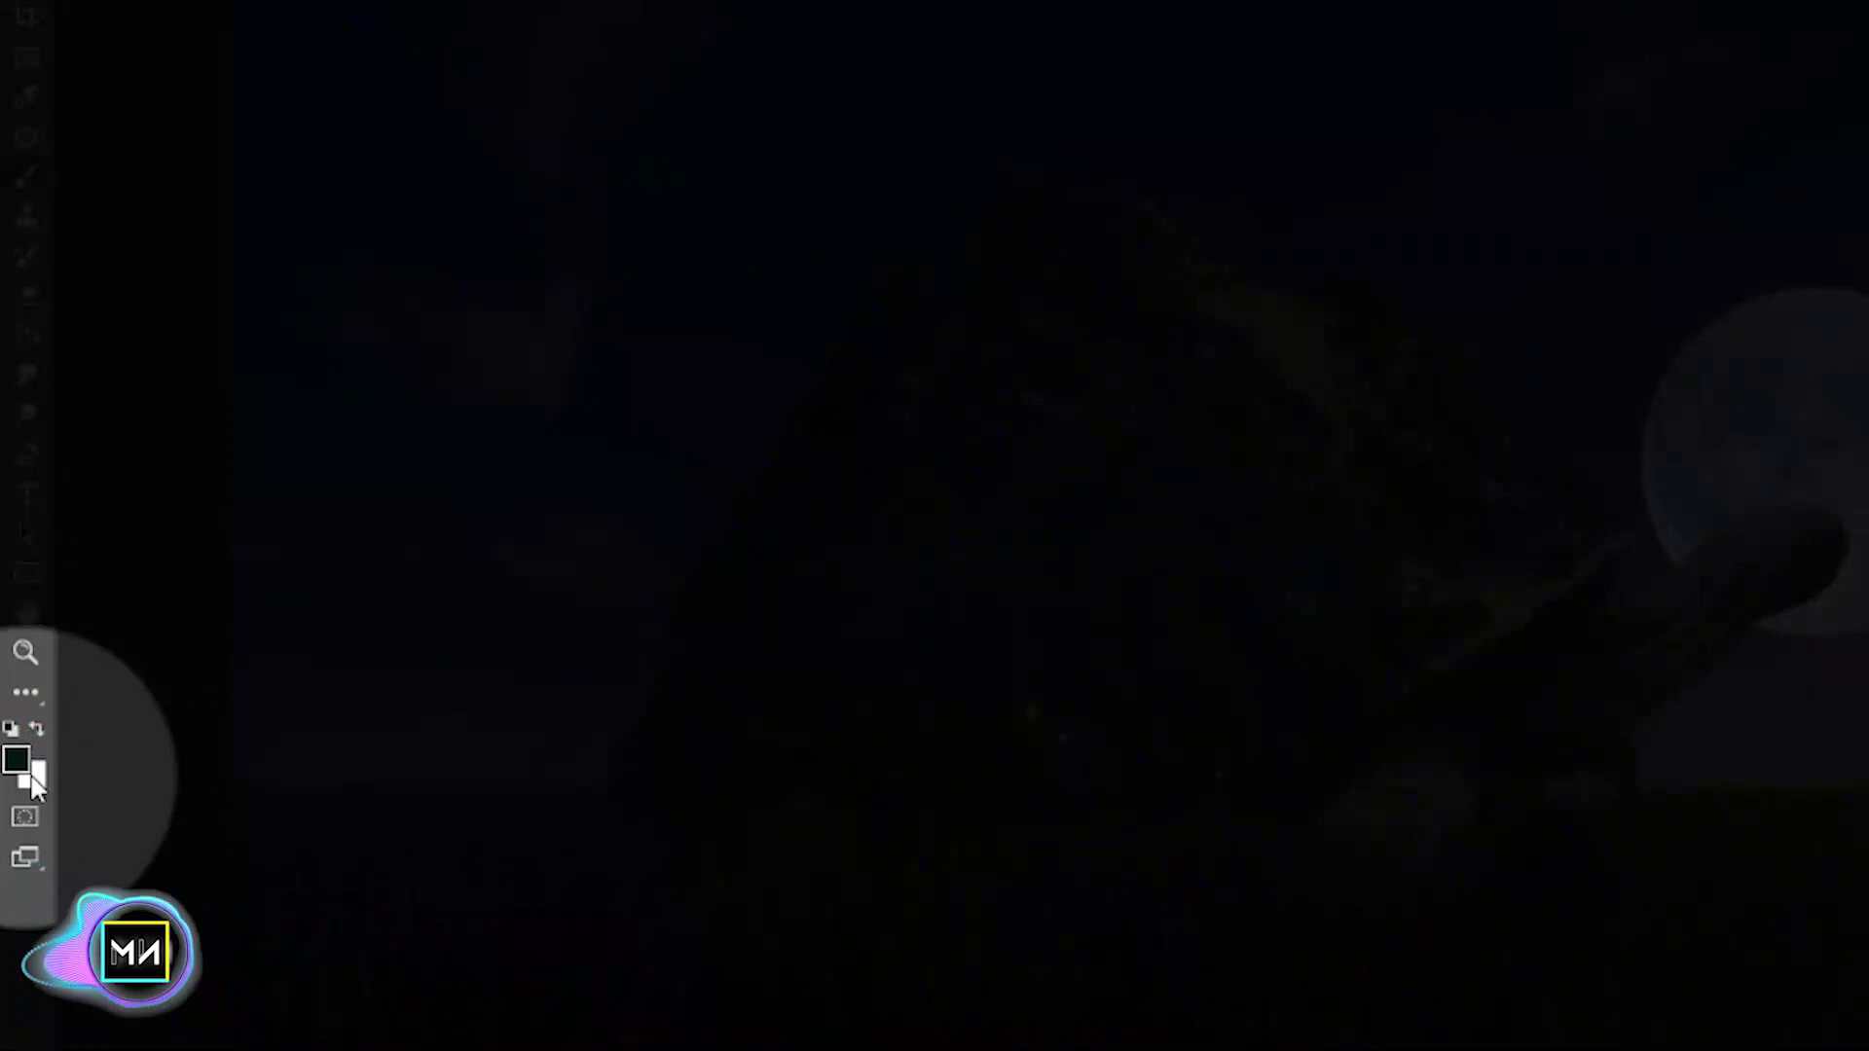
click(35, 728)
click(15, 758)
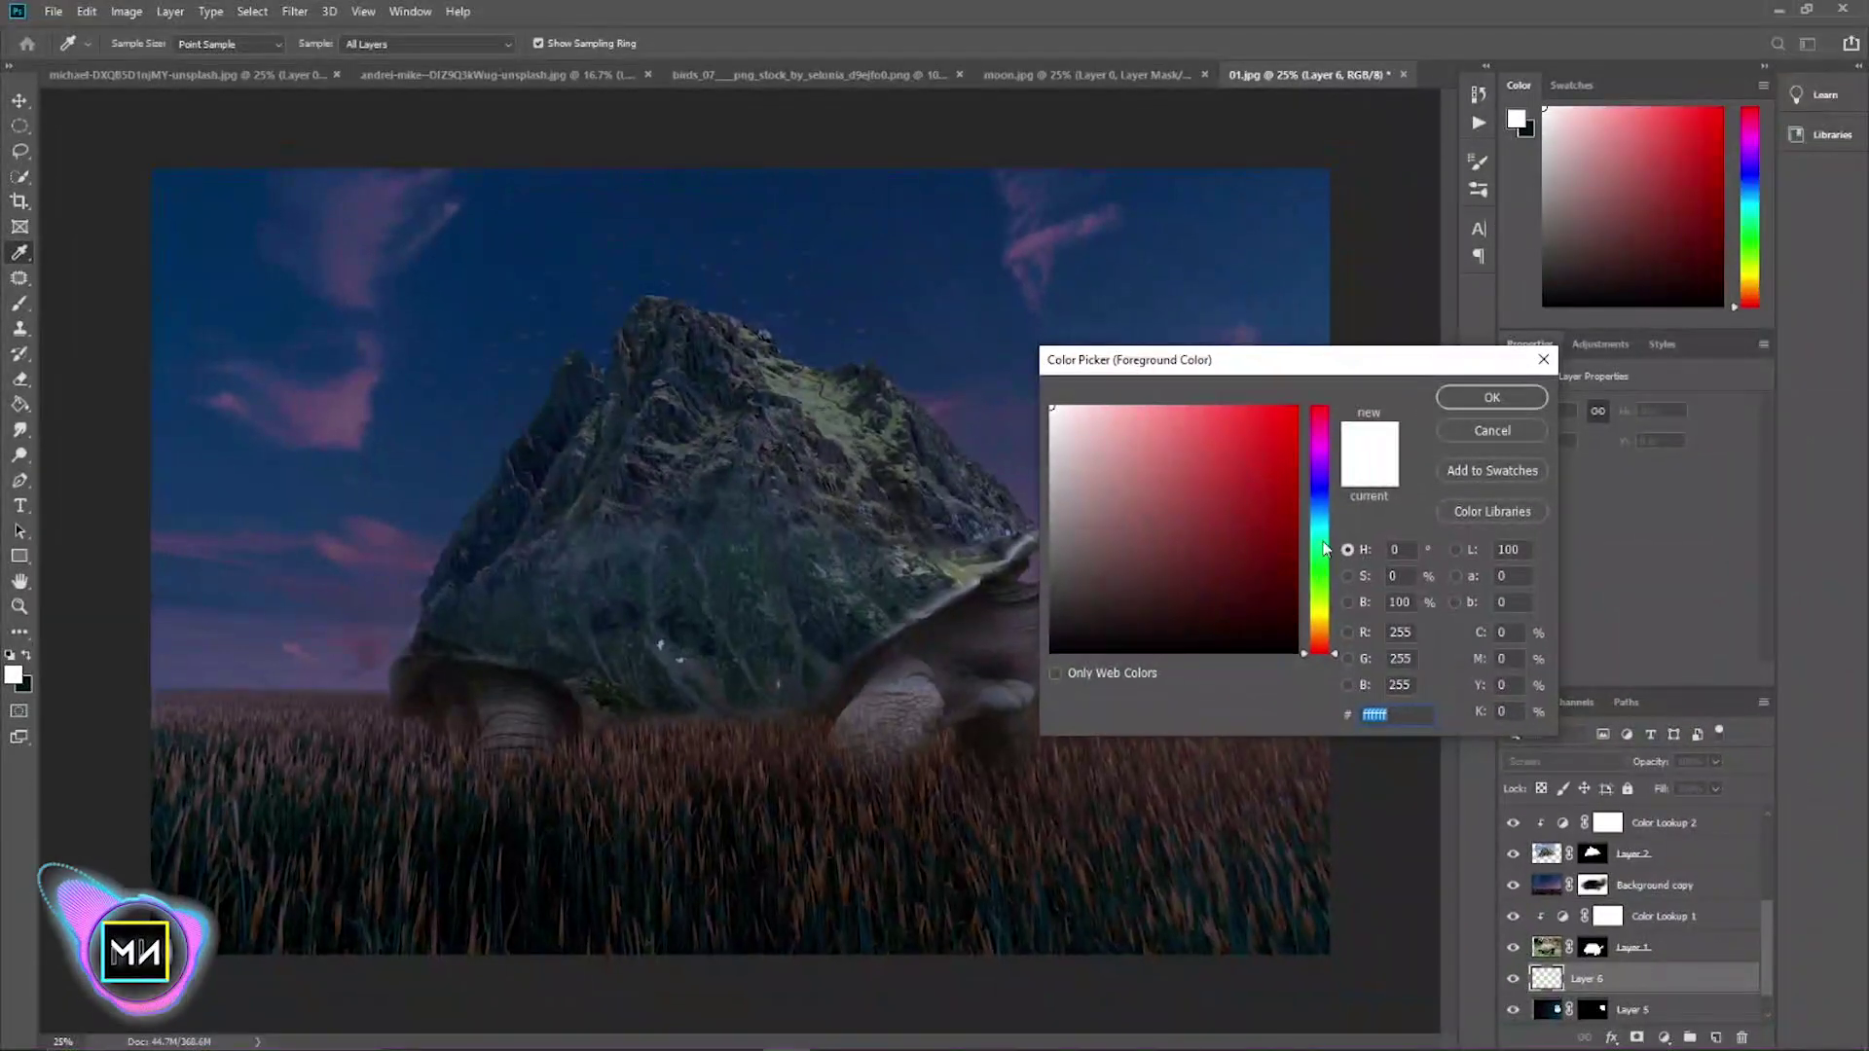
click(1320, 518)
drag(1189, 509, 1122, 405)
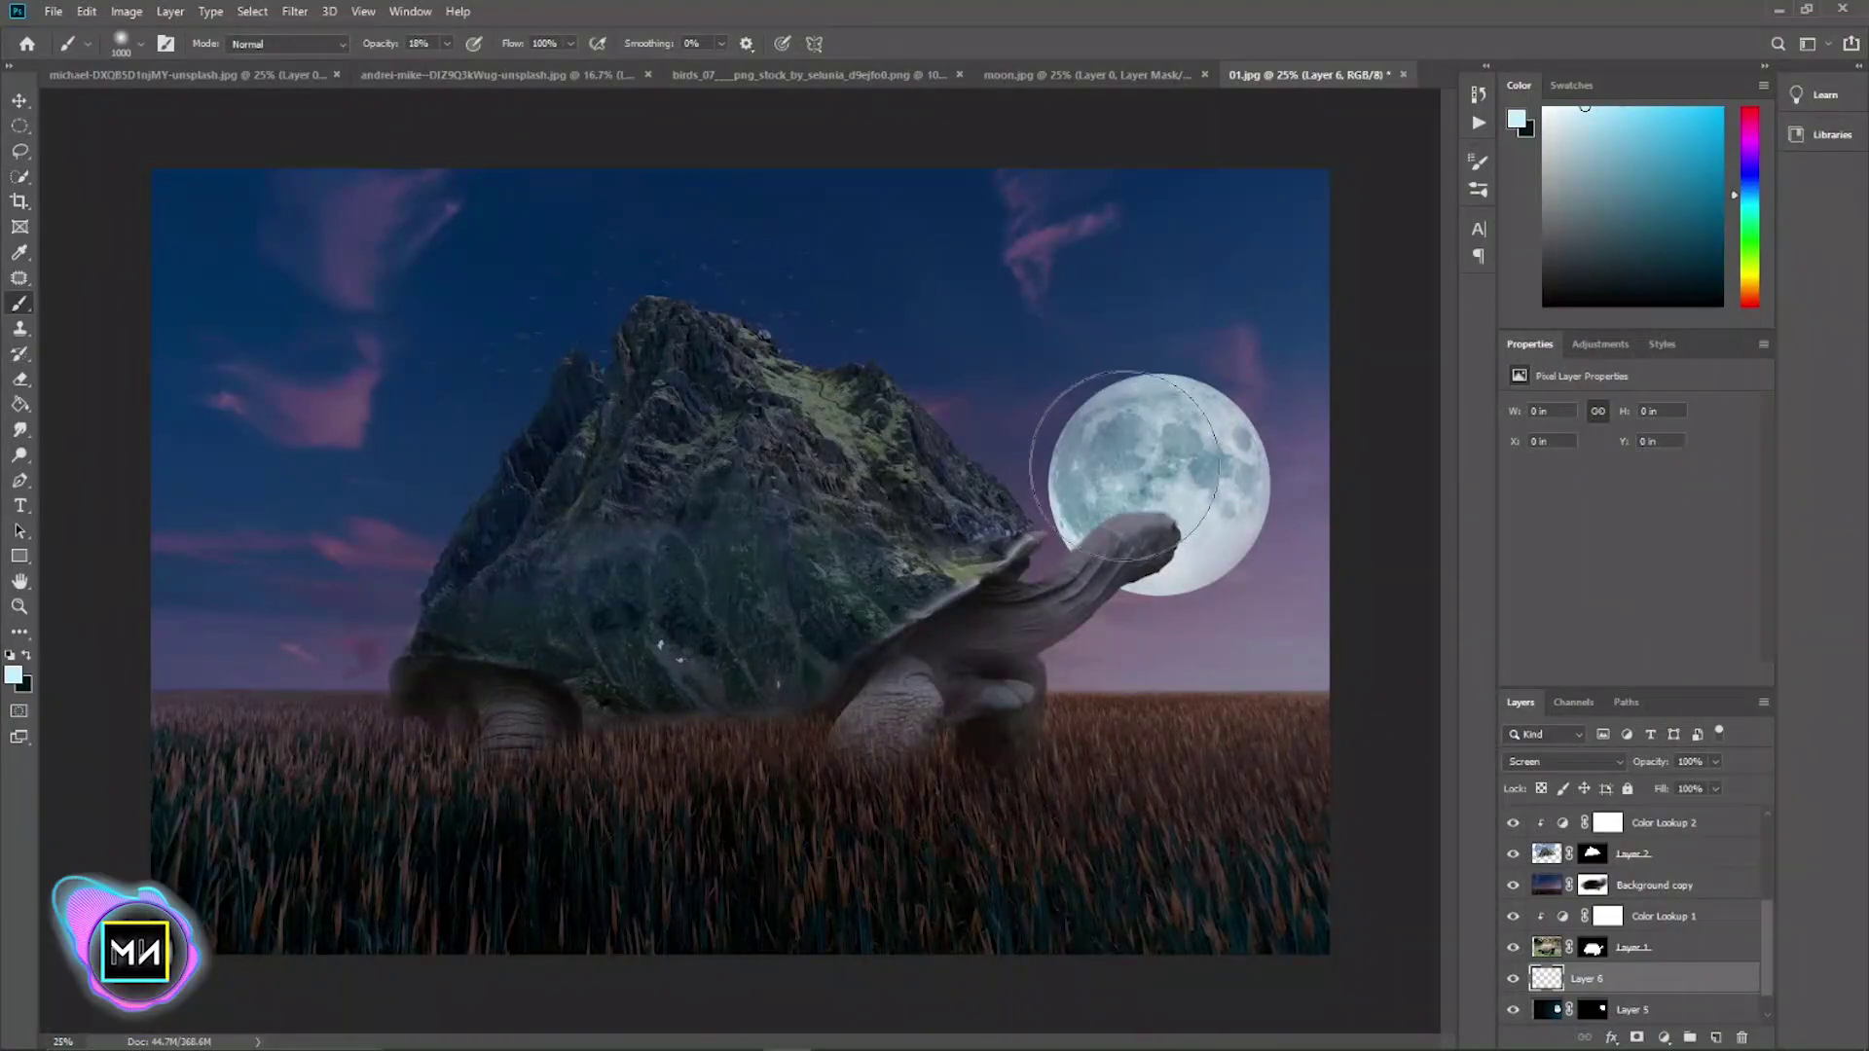
- Paint a soft cyan glow over the moon with a 1400 px brush at 58% opacity
key(bracketright)
key(bracketright)
key(bracketright)
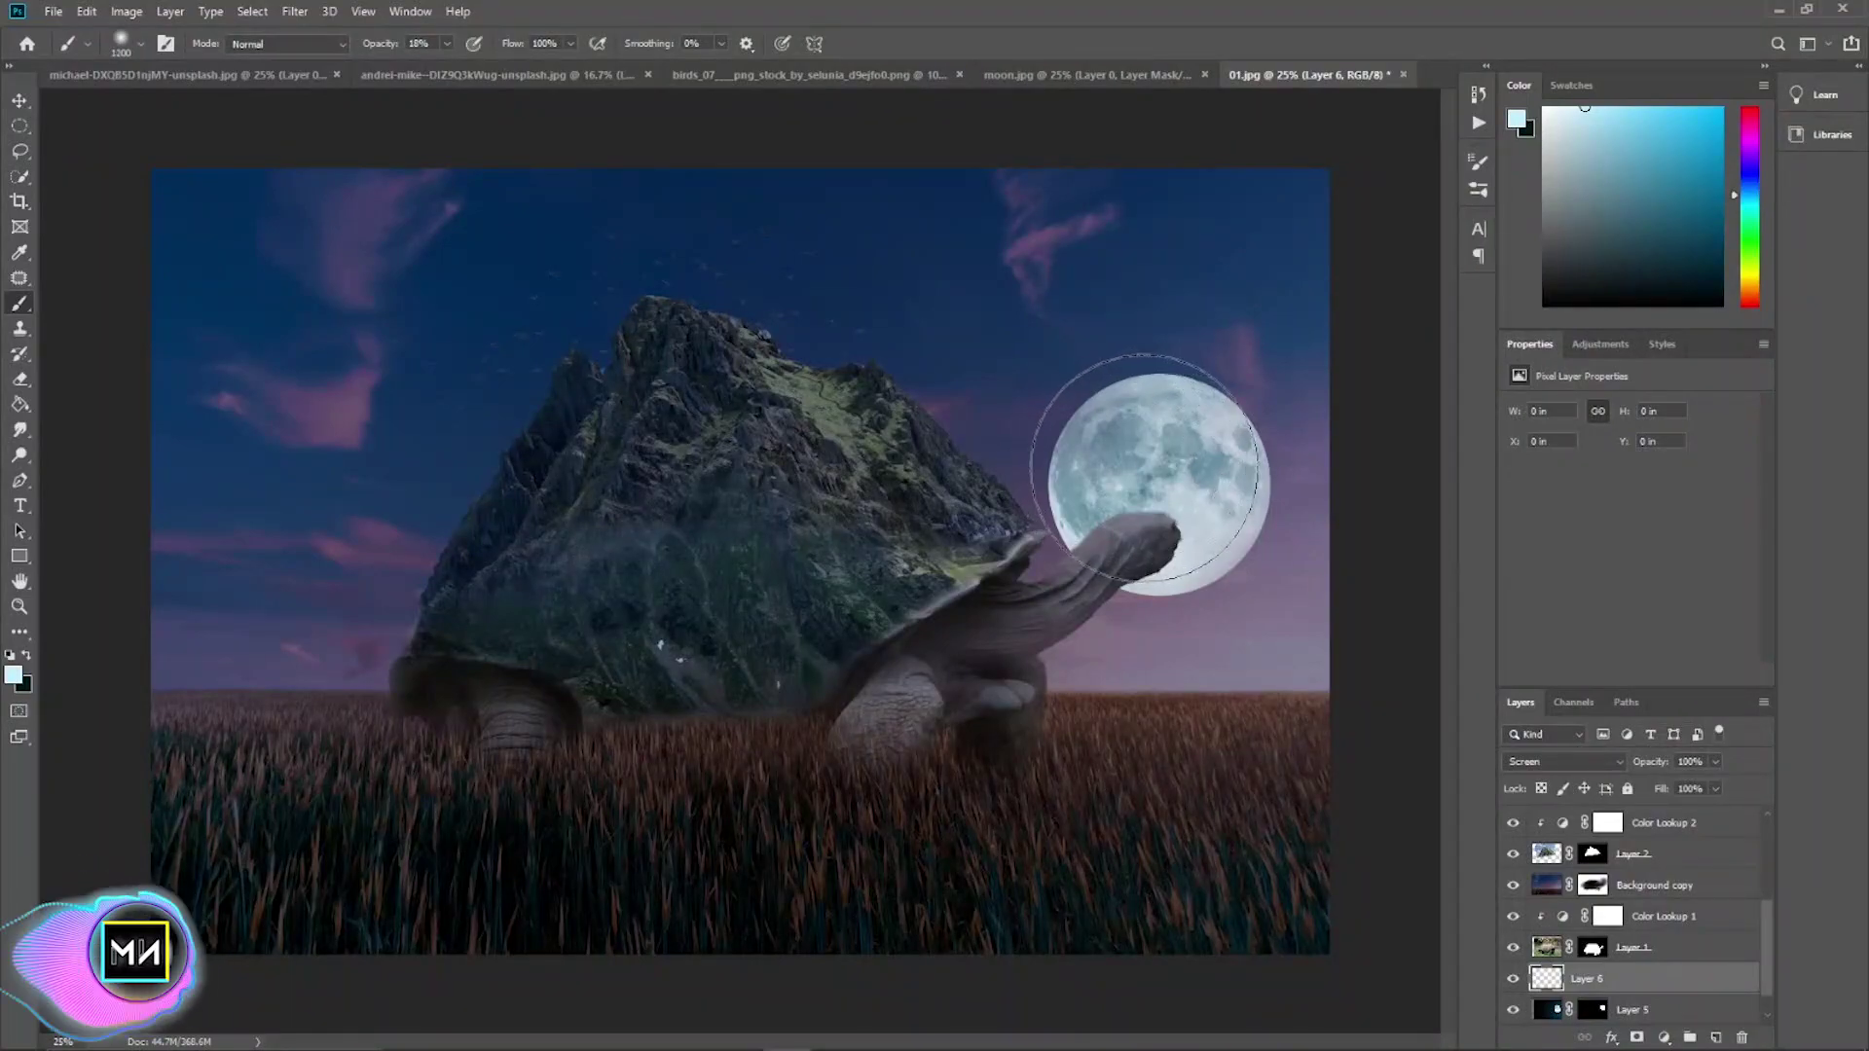
click(1160, 487)
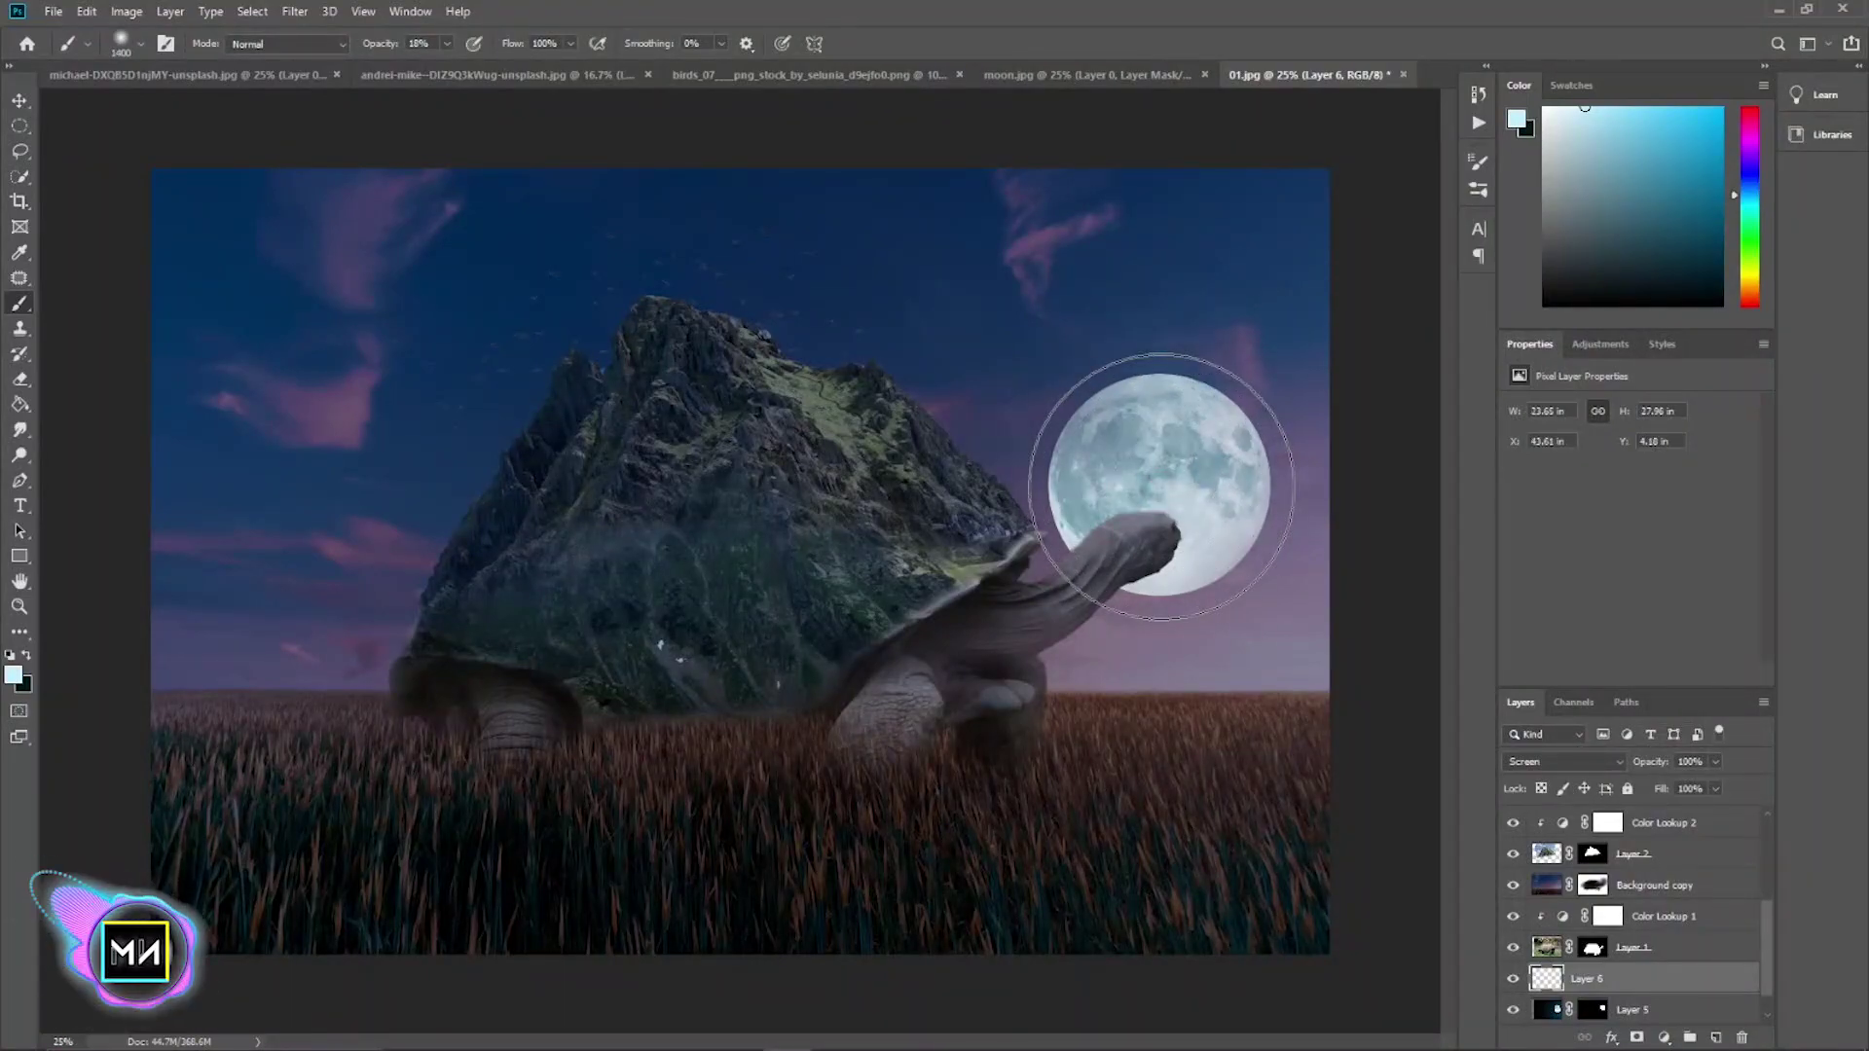
key(ctrl+z)
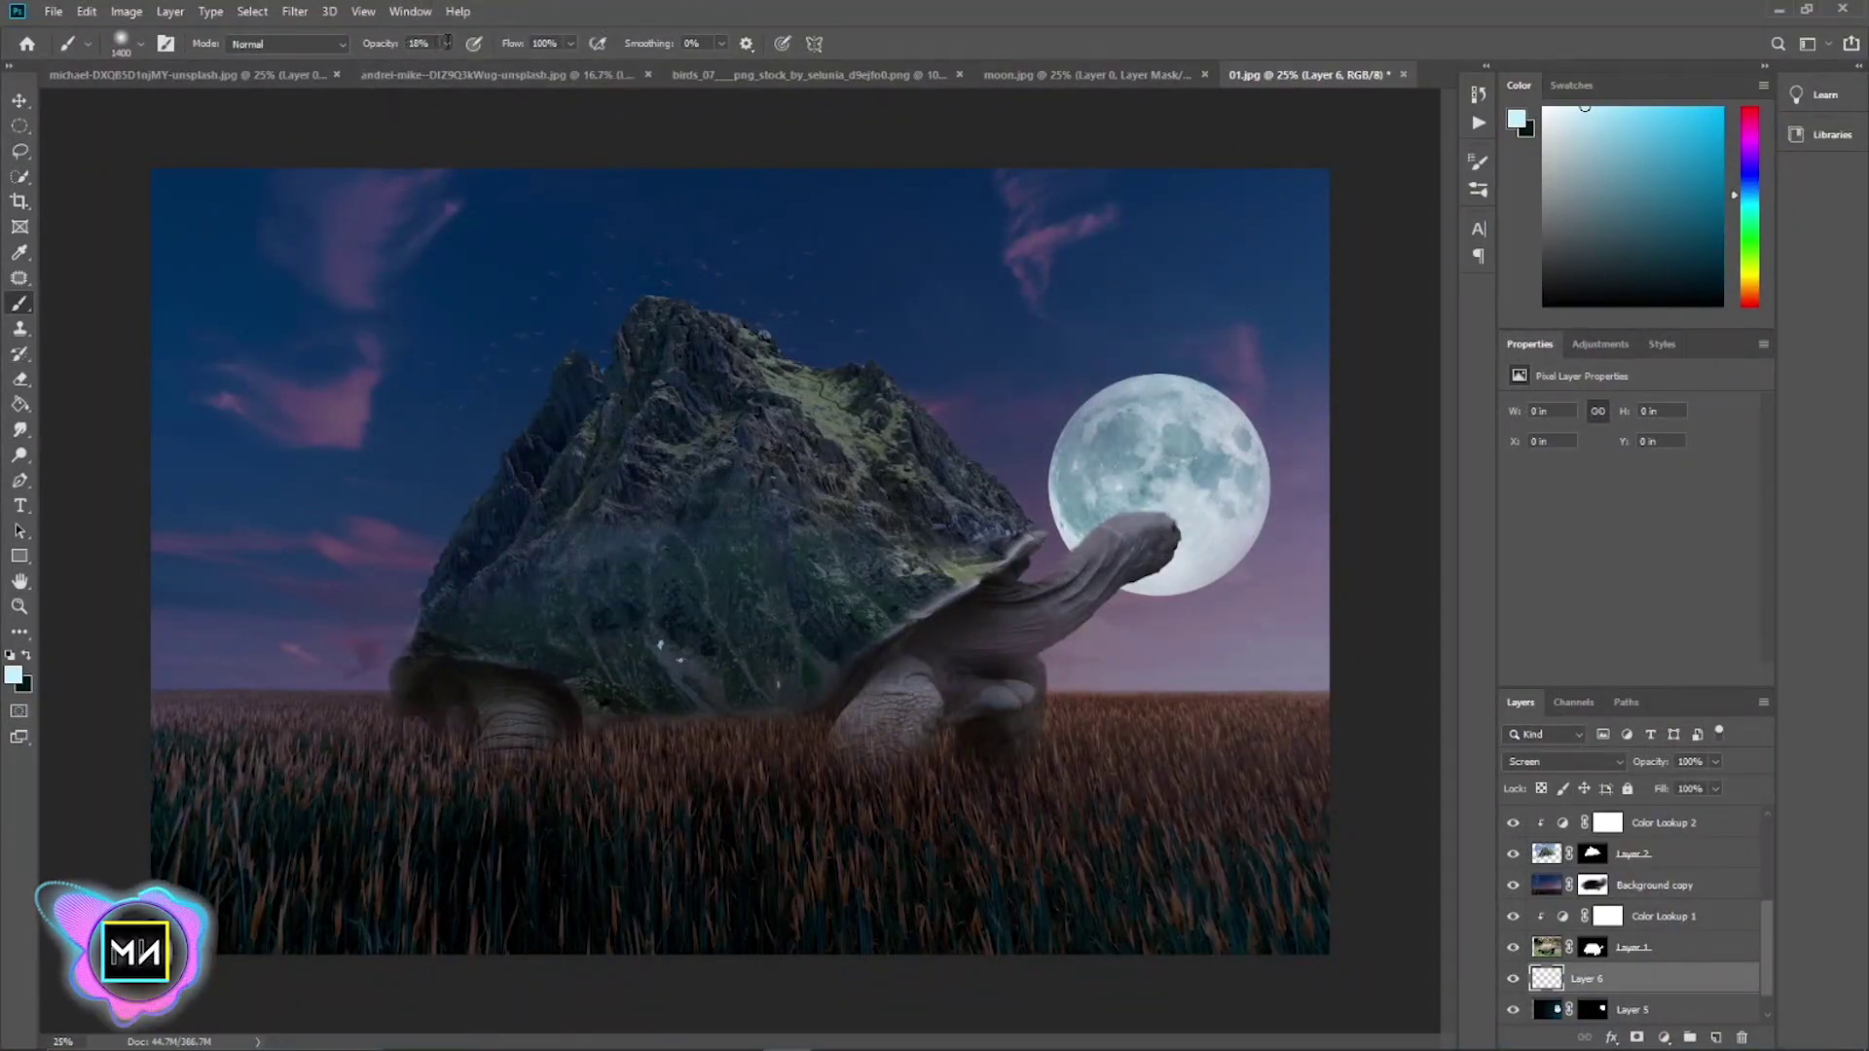
click(446, 43)
drag(446, 65, 519, 65)
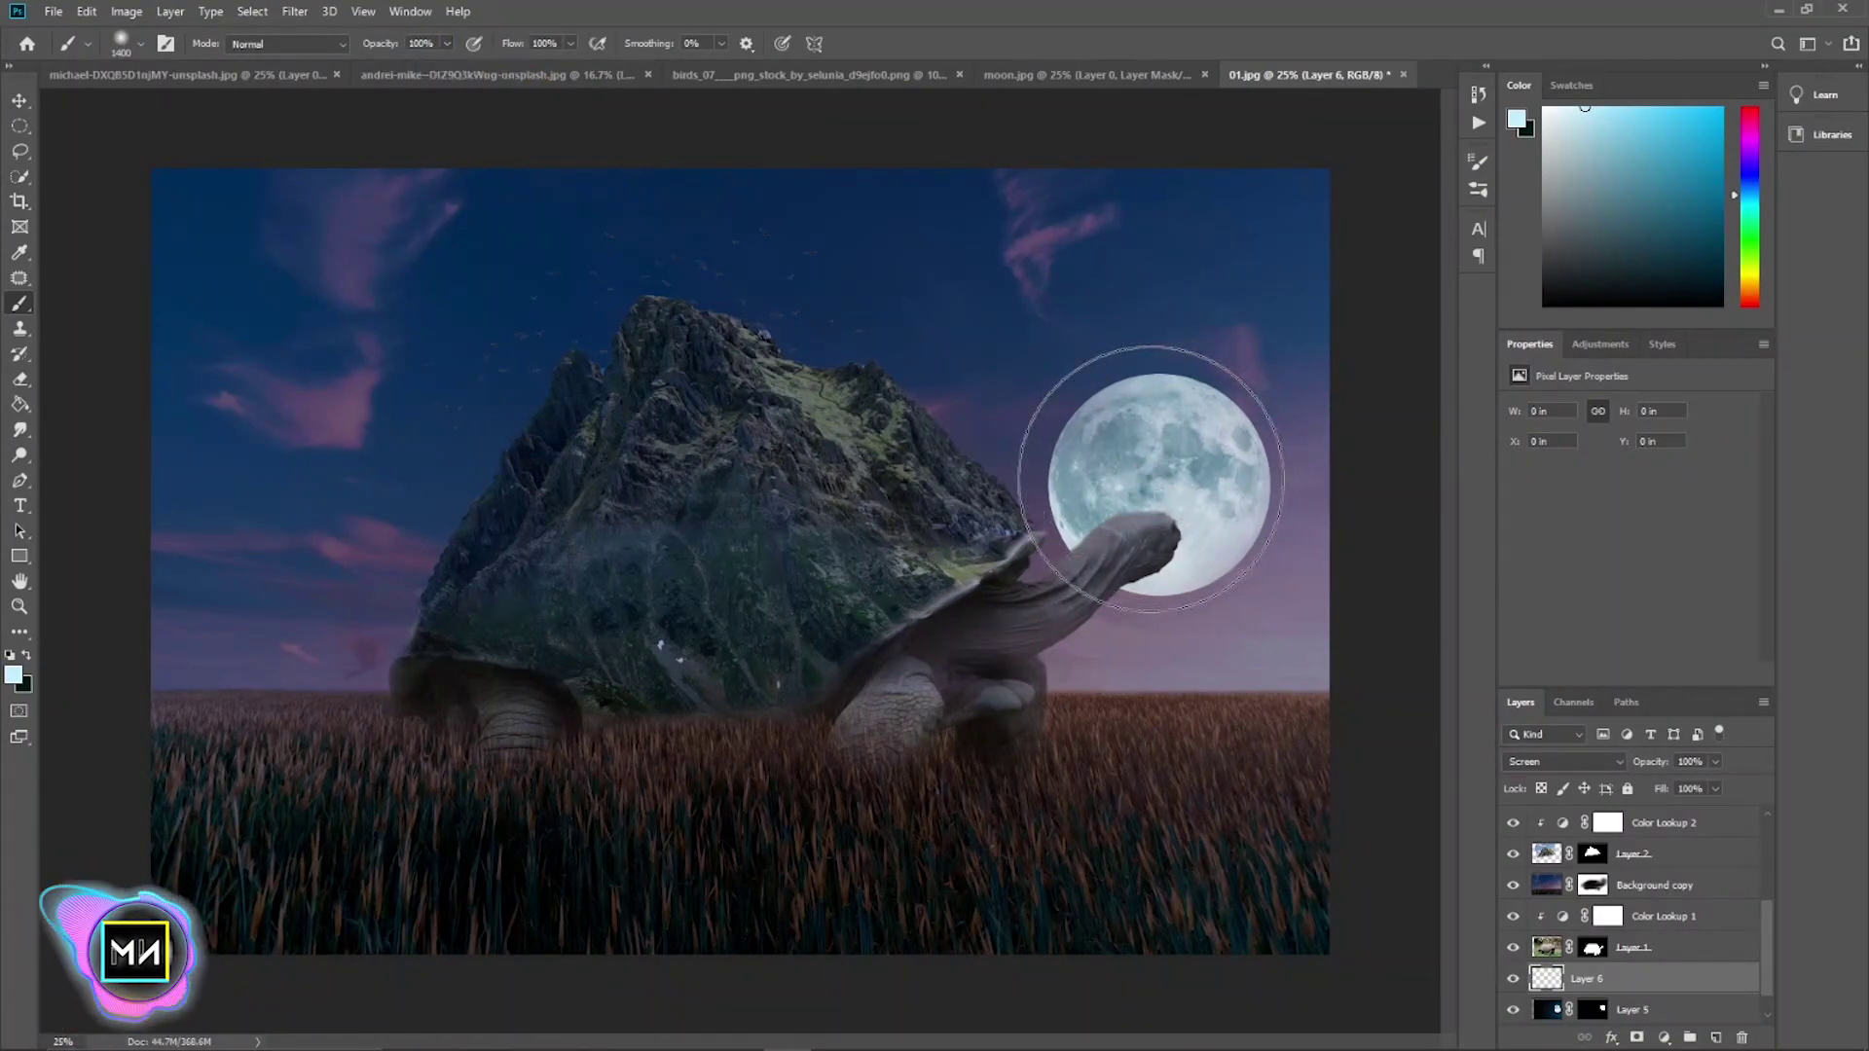
drag(1147, 459, 1176, 508)
key(ctrl+z)
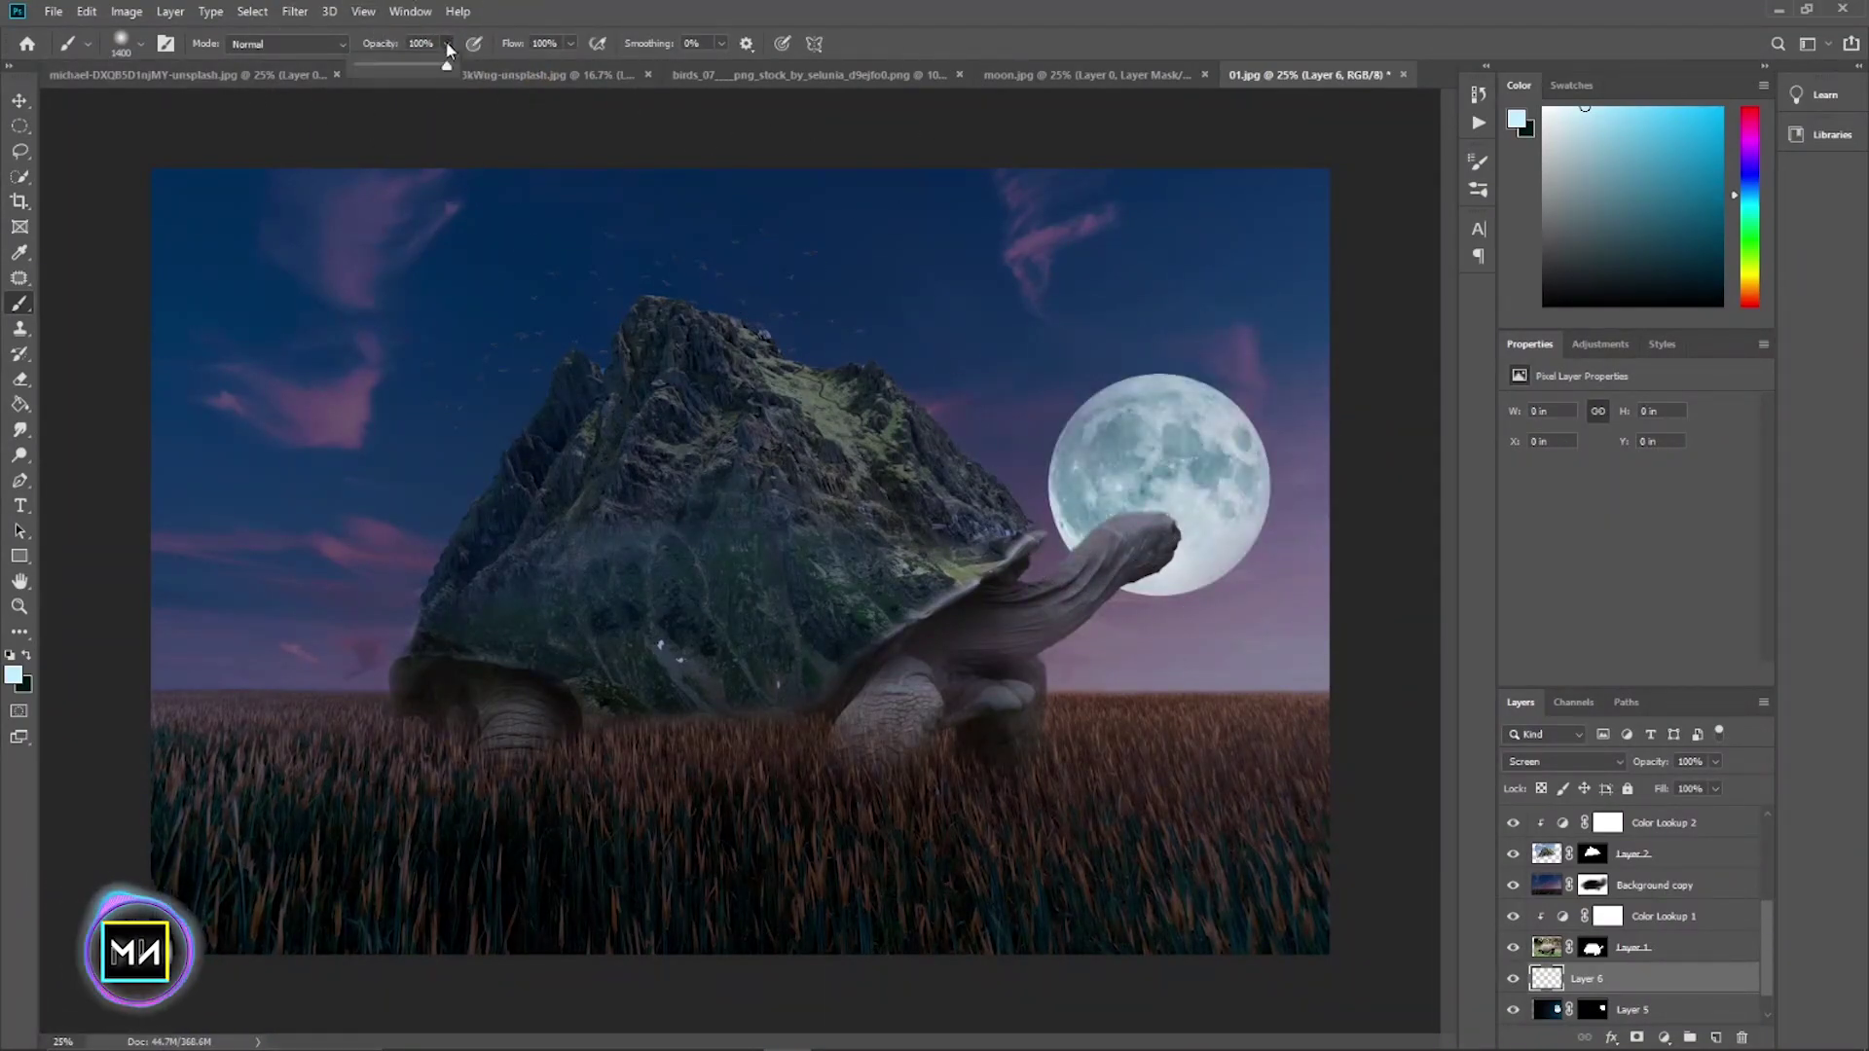
drag(410, 73, 409, 73)
click(1160, 492)
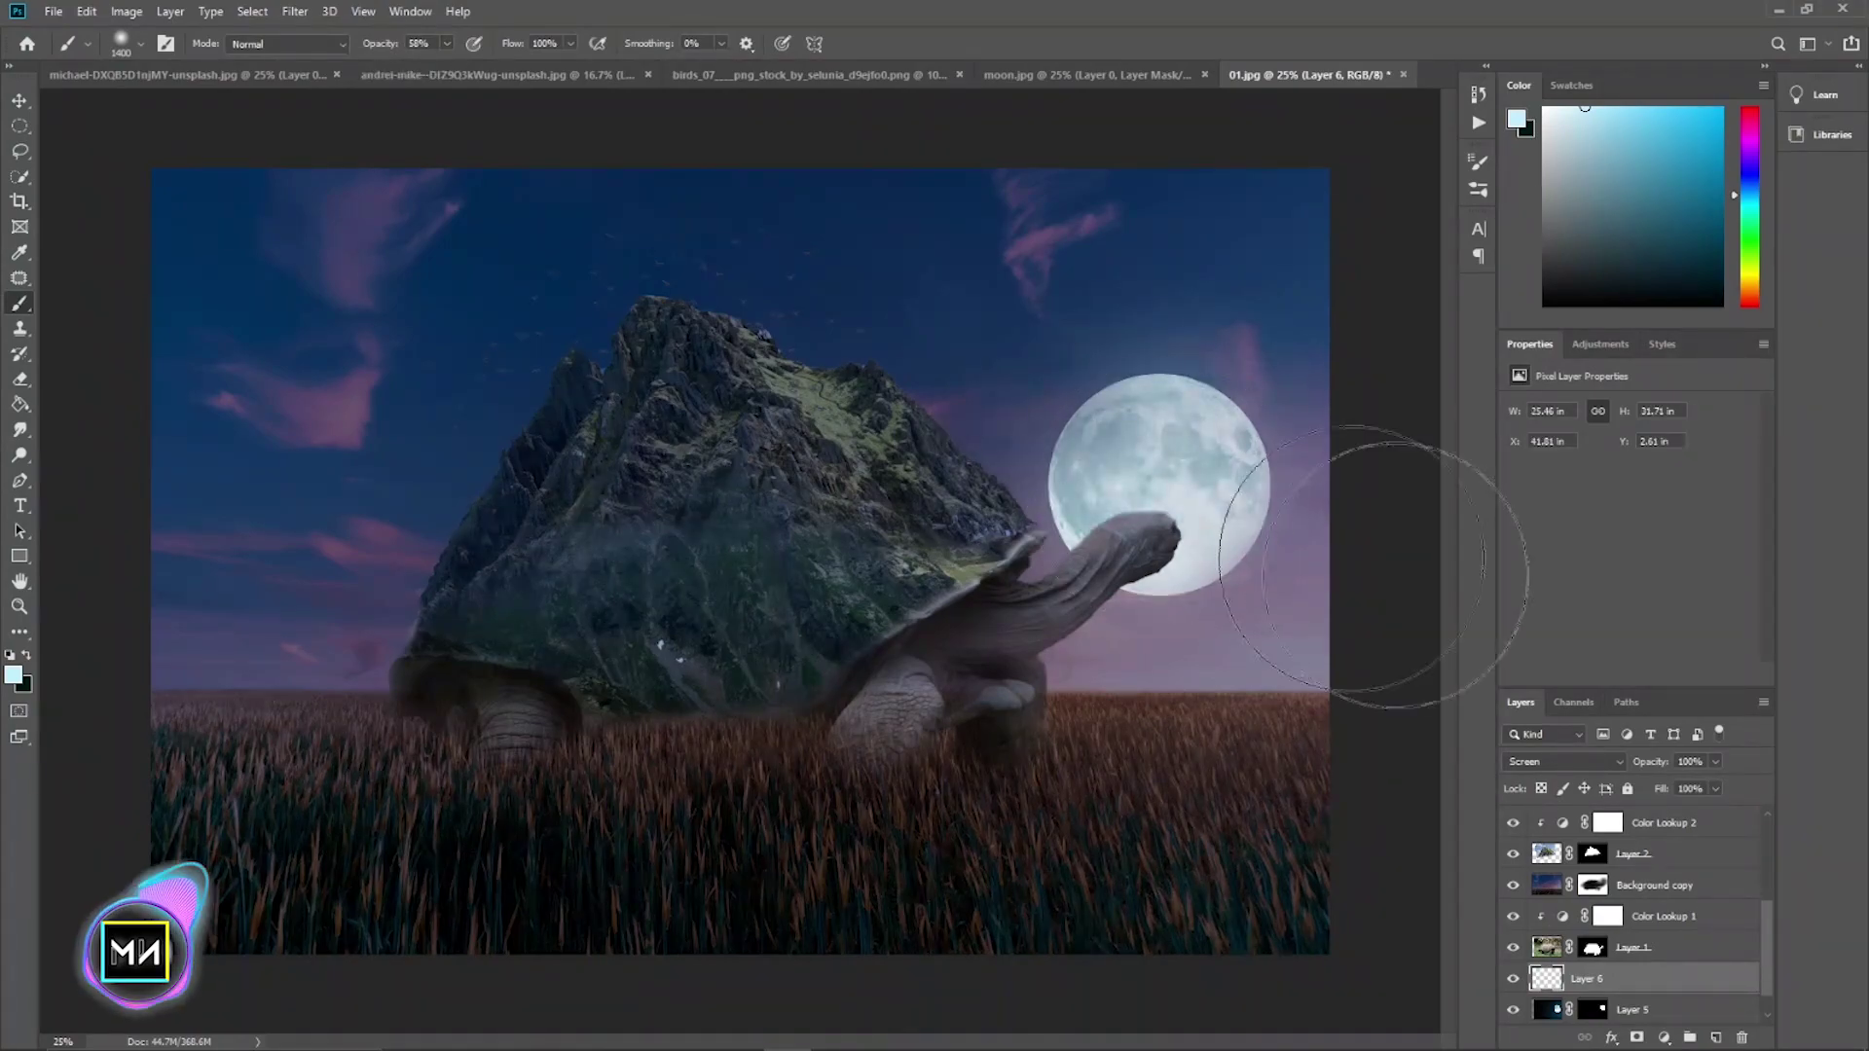
scroll(1762, 888, up, 3)
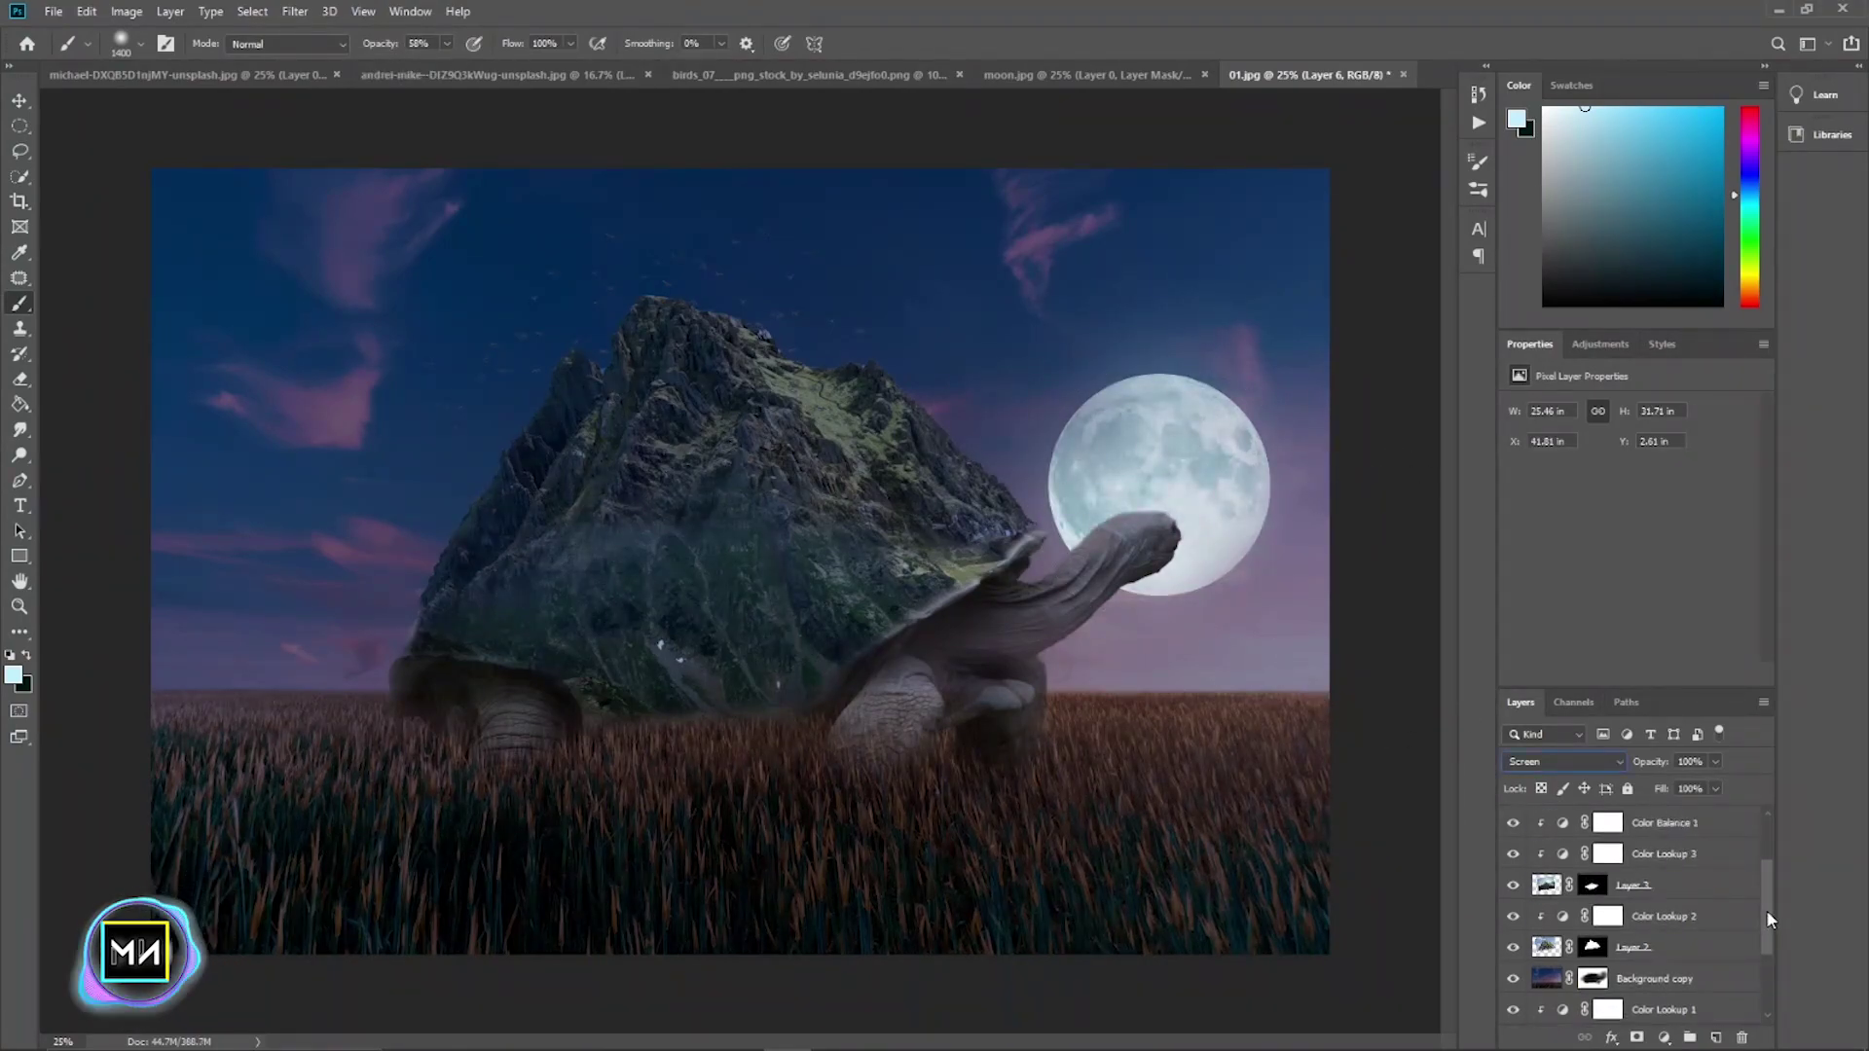
scroll(1760, 910, up, 3)
click(1694, 825)
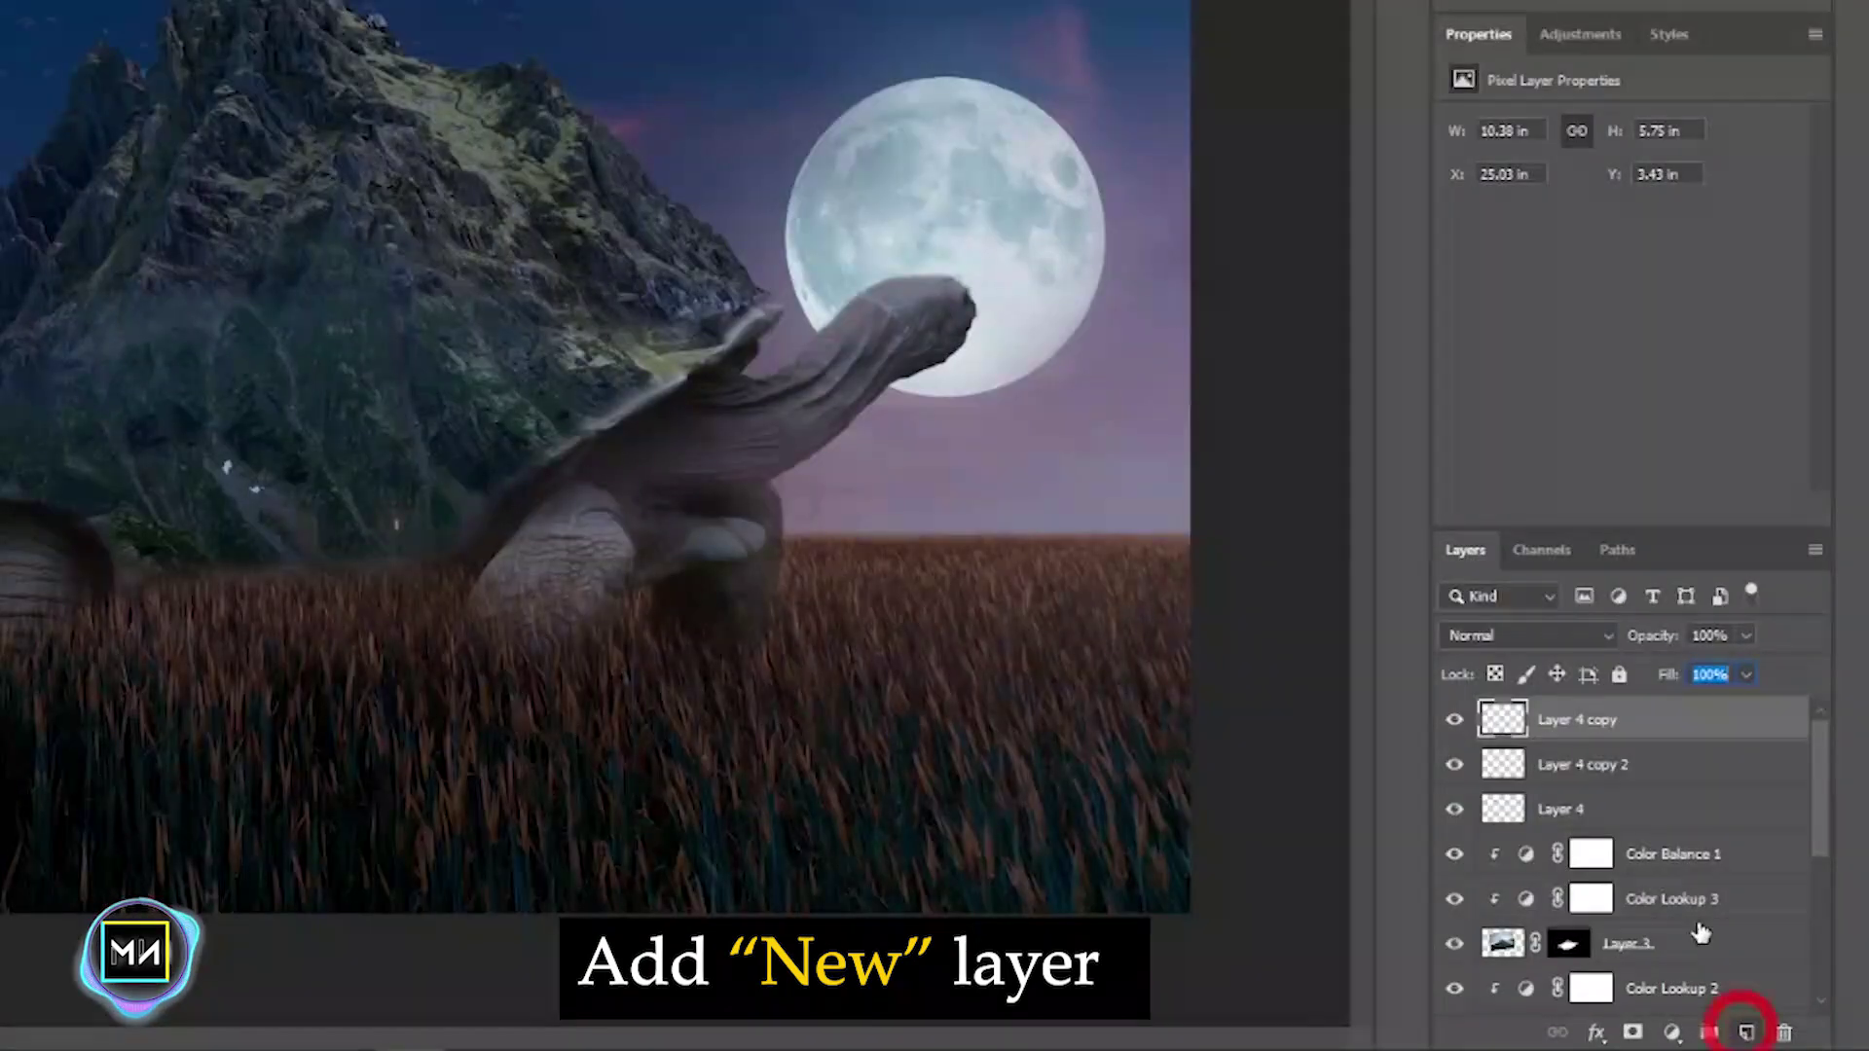
- Add a new layer and paint a large soft white glow around the moon
click(1746, 1033)
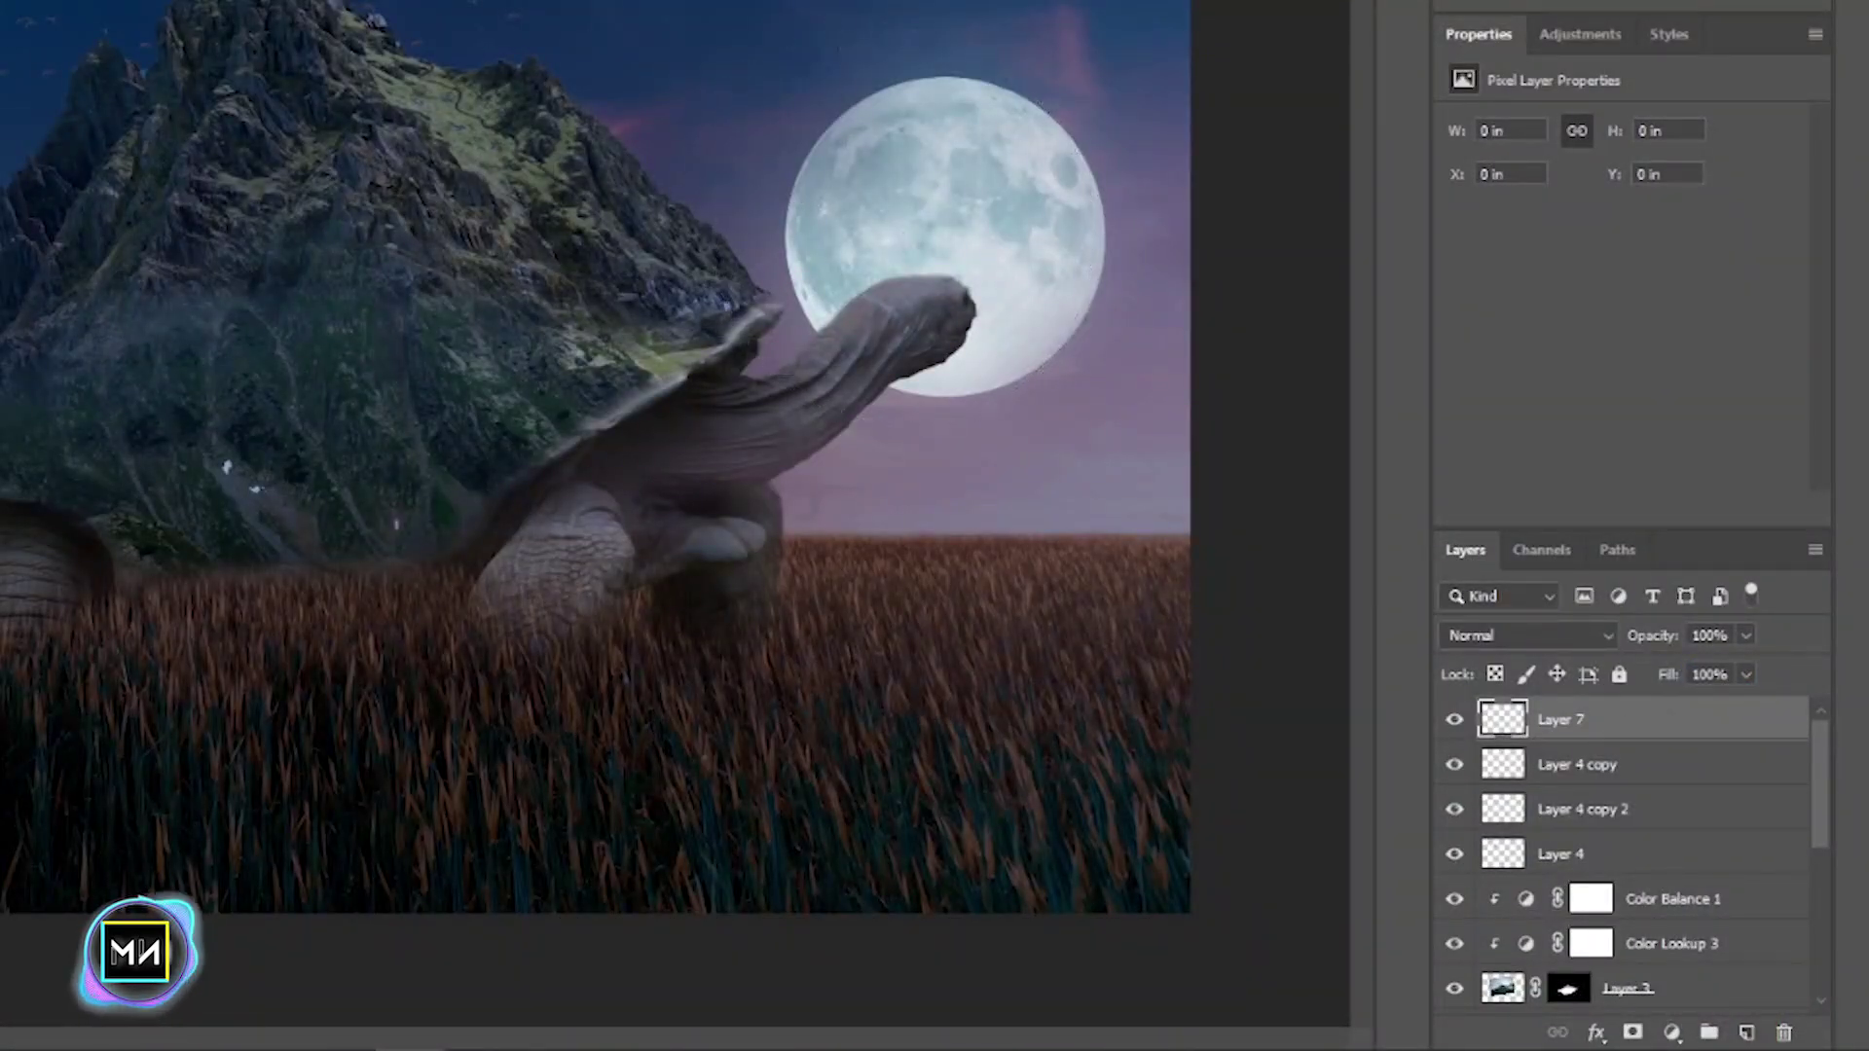
key(b)
key(bracketright)
key(bracketright)
key(bracketright)
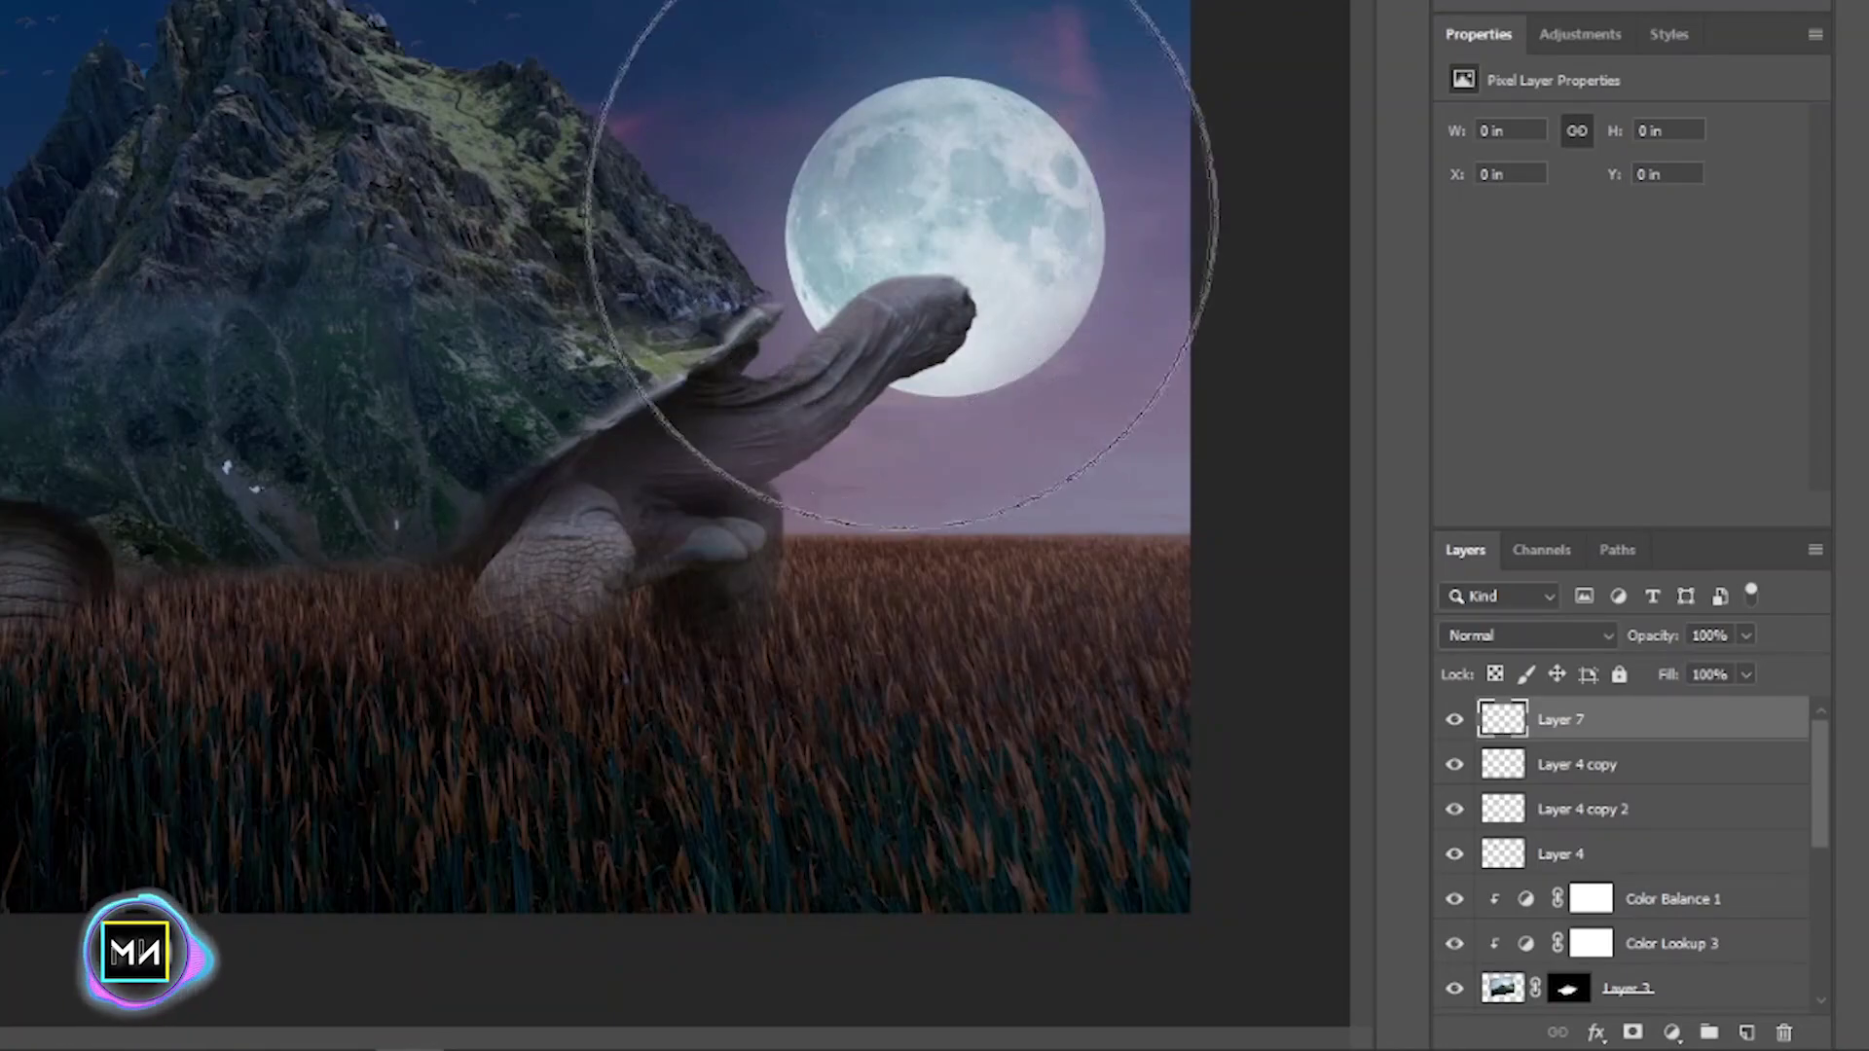
click(910, 222)
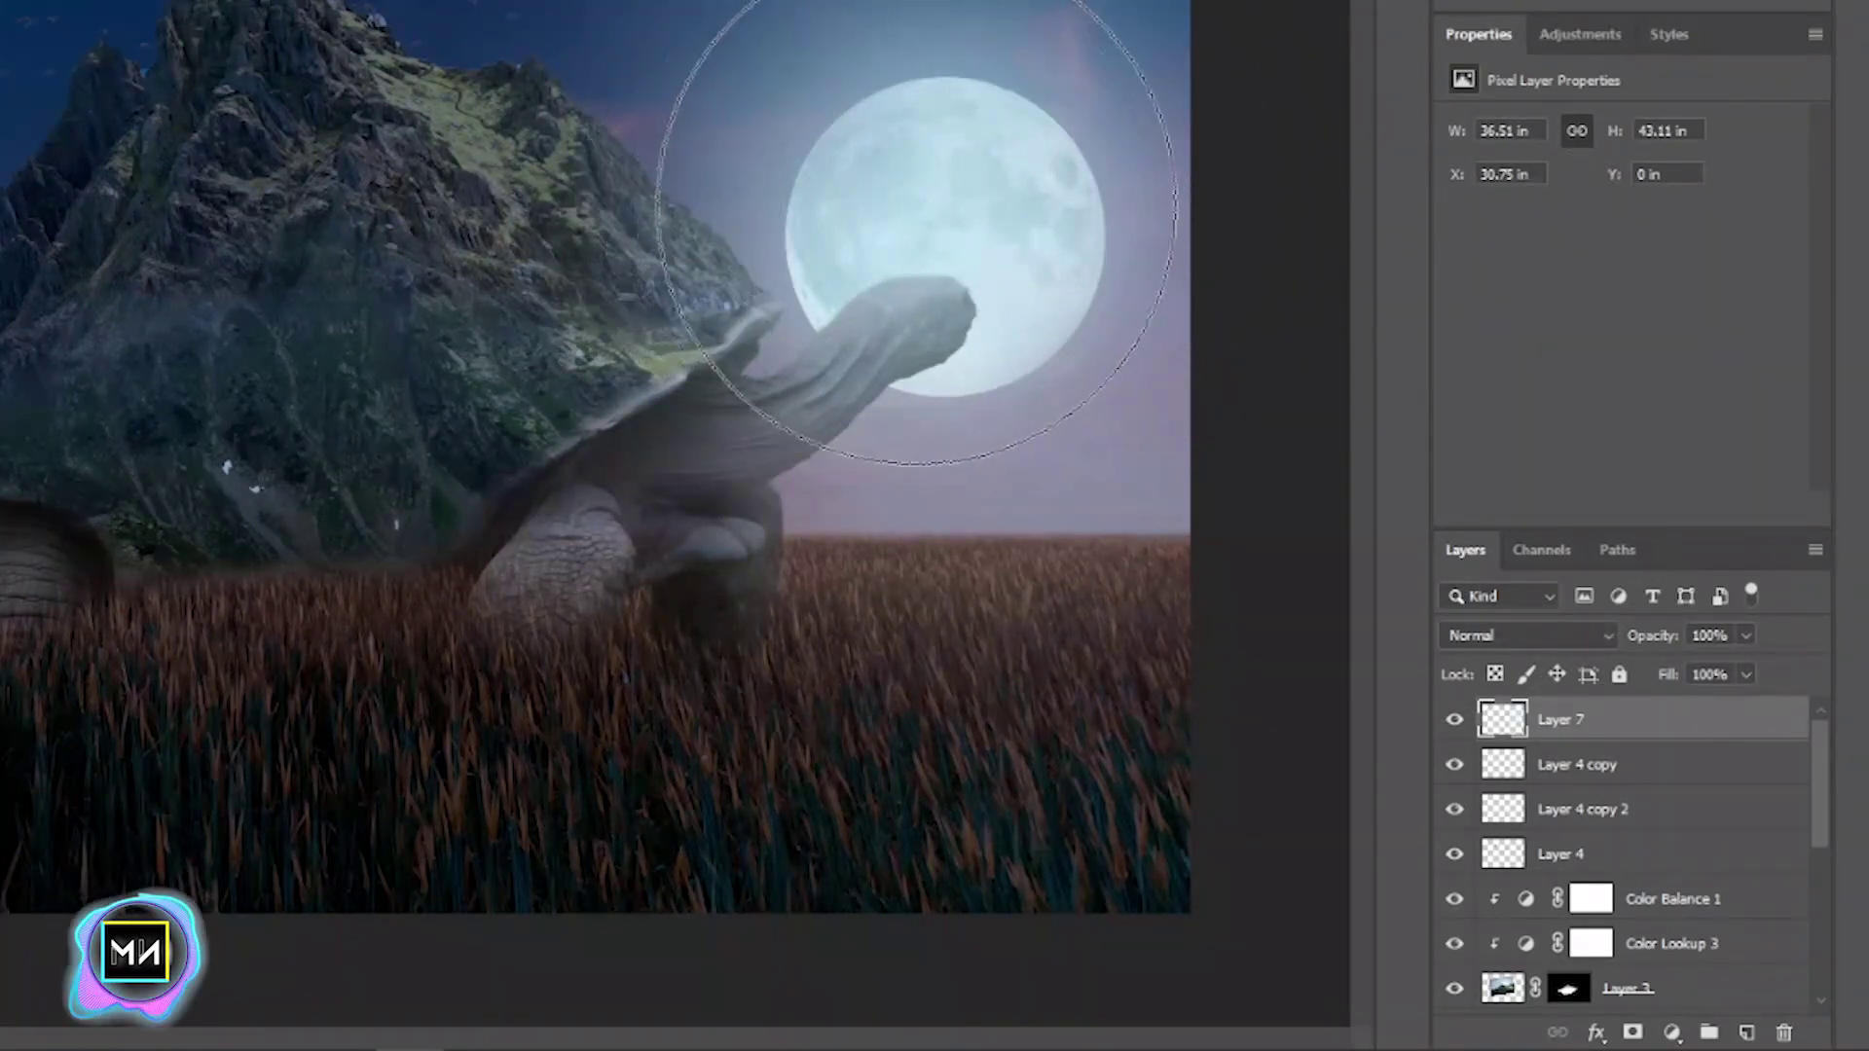
- Set the glow layer to Overlay and select the mountain's Color Lookup 2 adjustment
click(1470, 635)
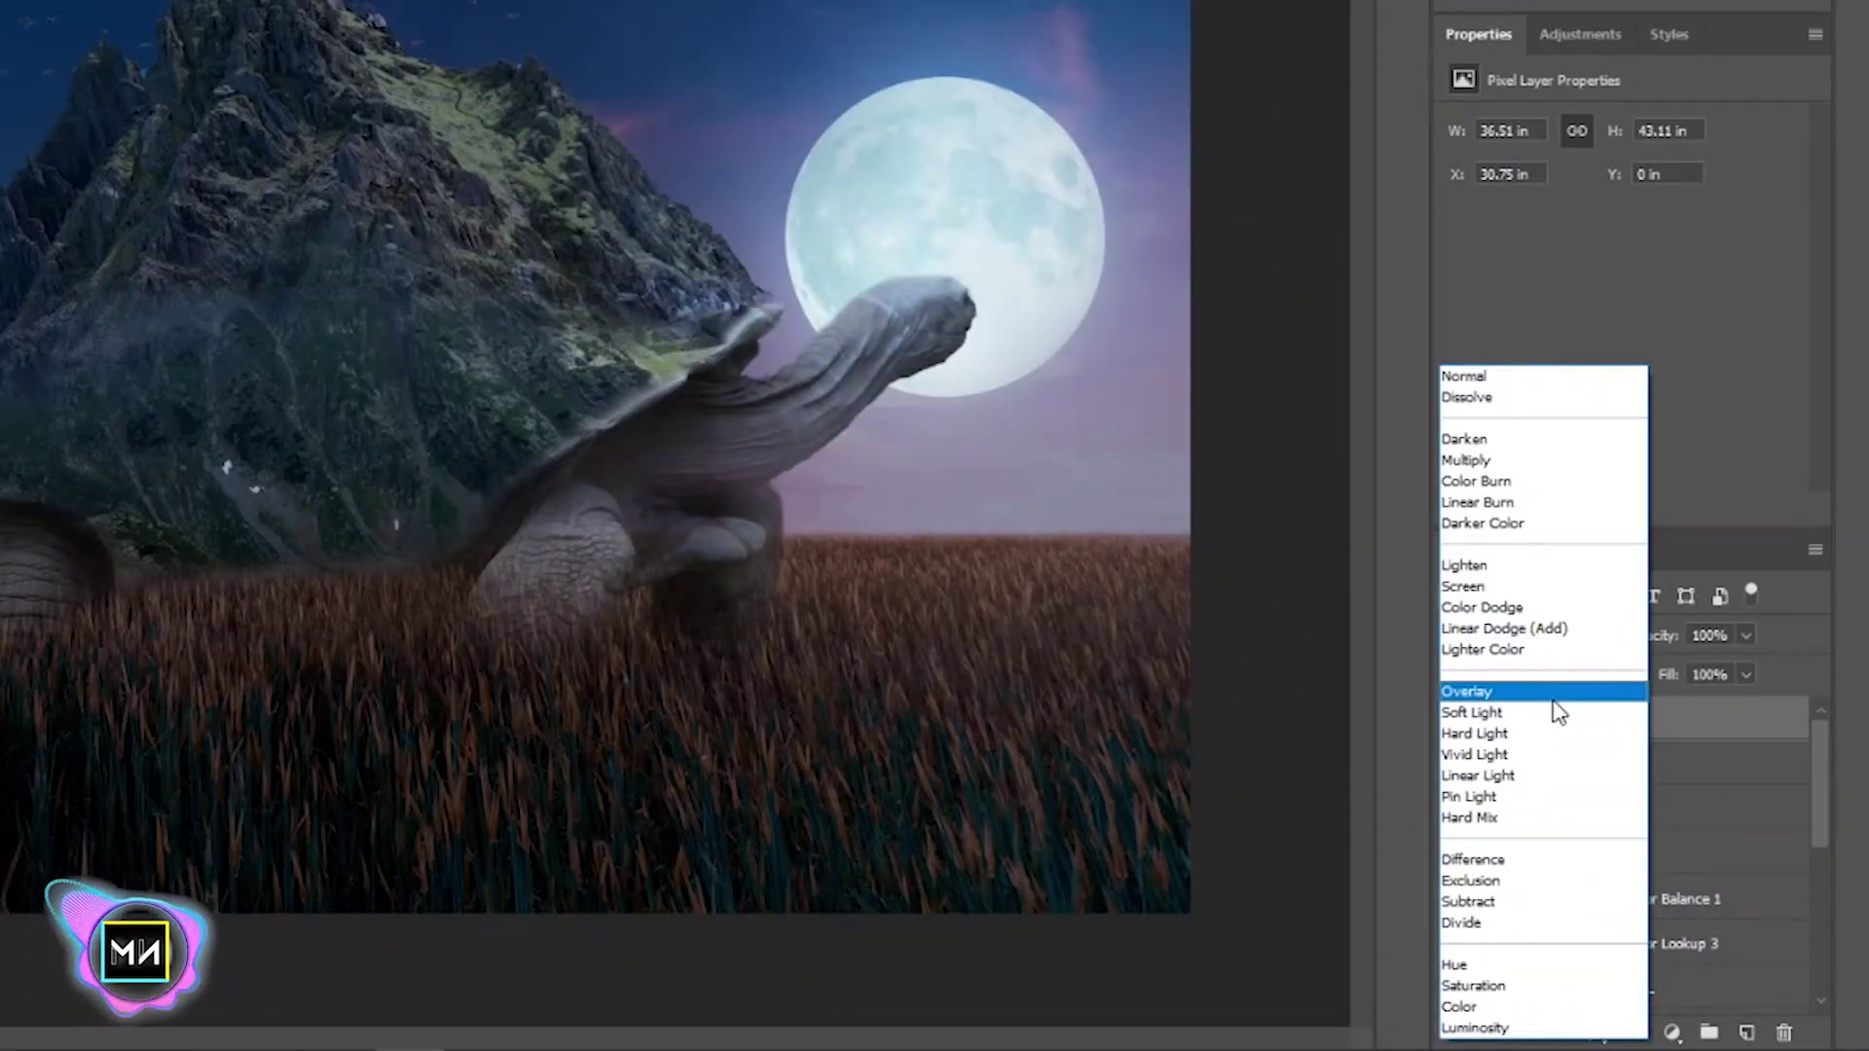
click(1493, 693)
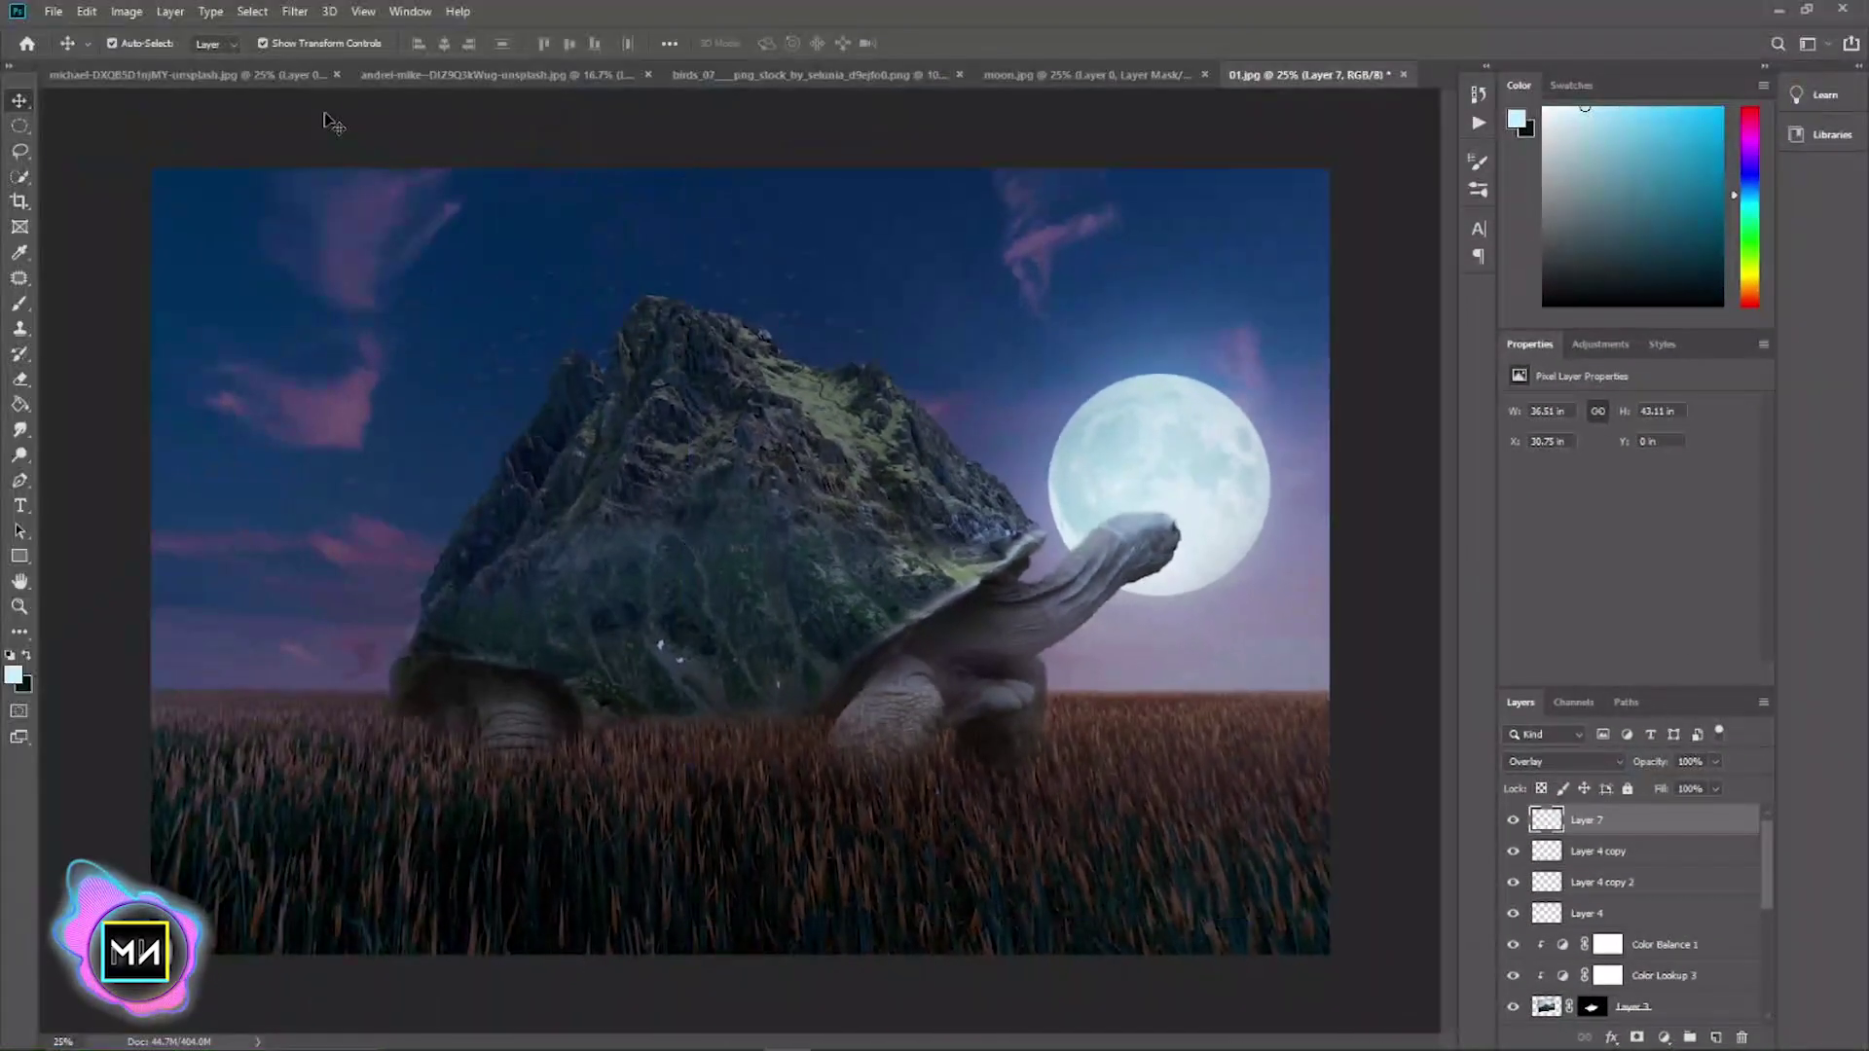
scroll(1649, 919, down, 3)
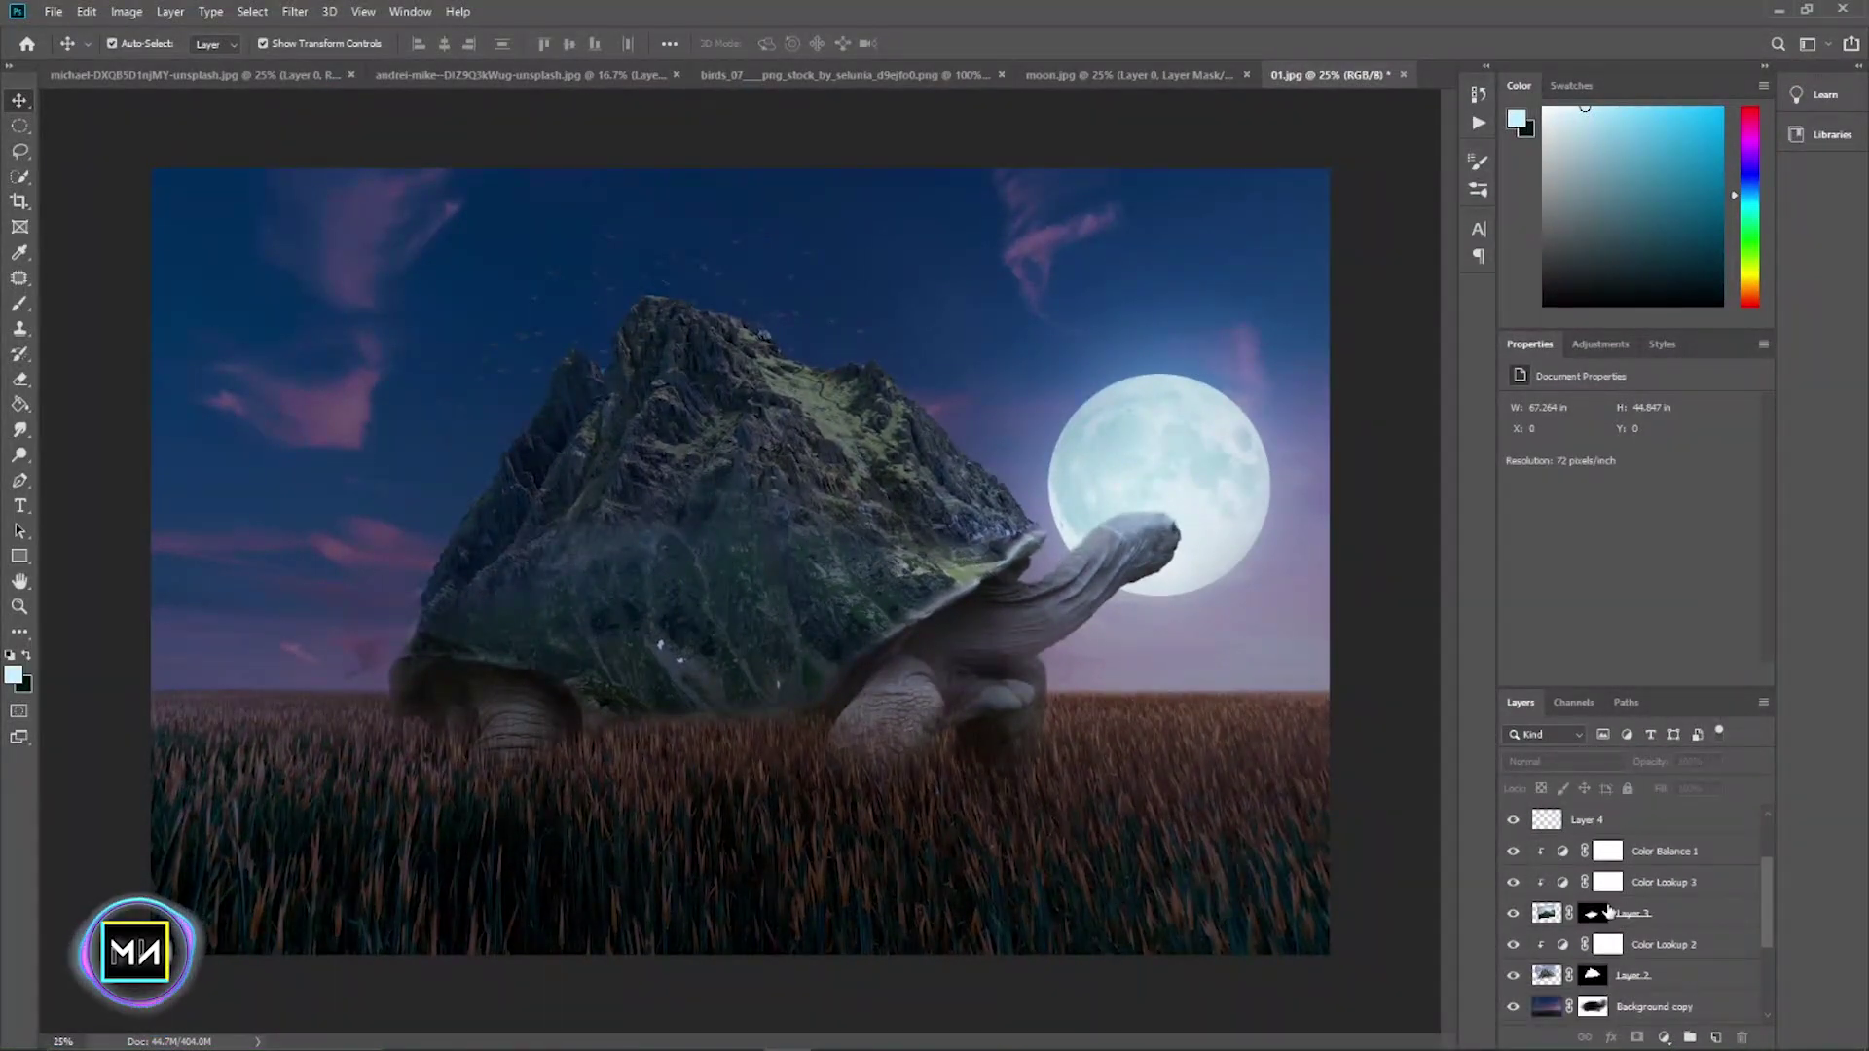
click(1515, 913)
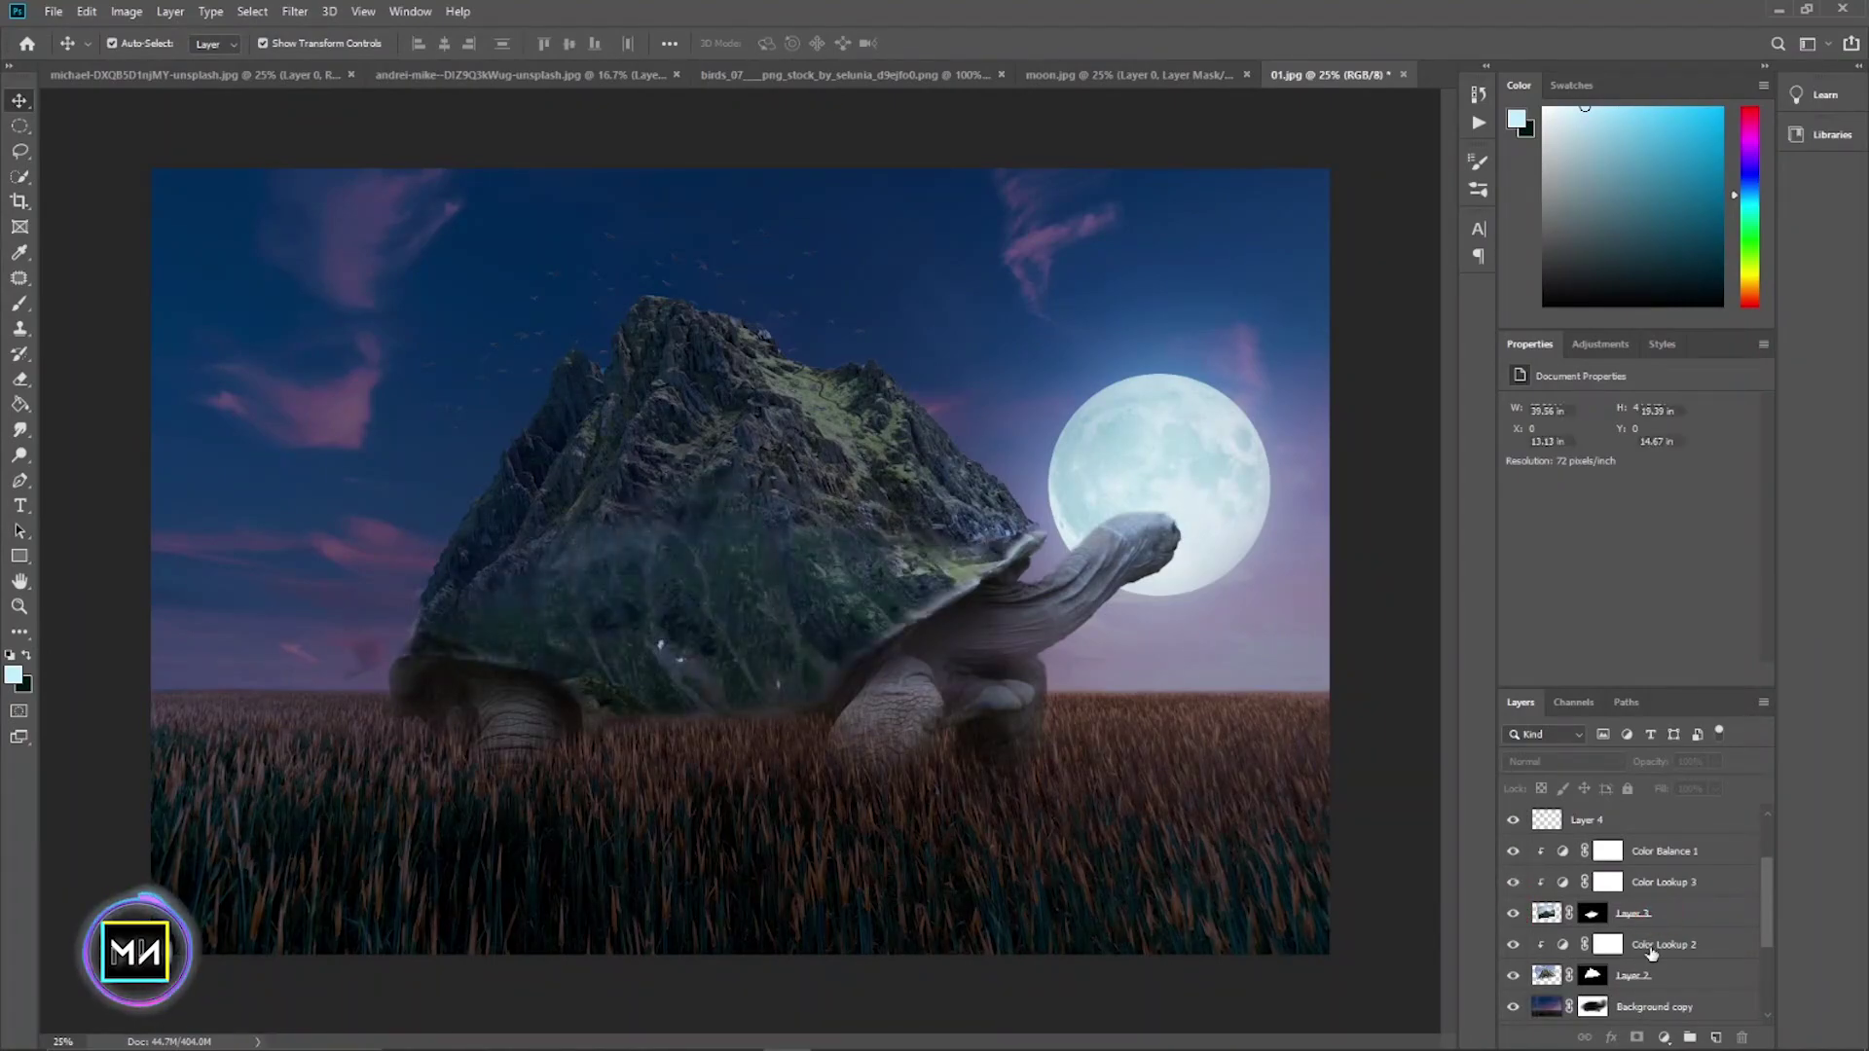
click(1635, 914)
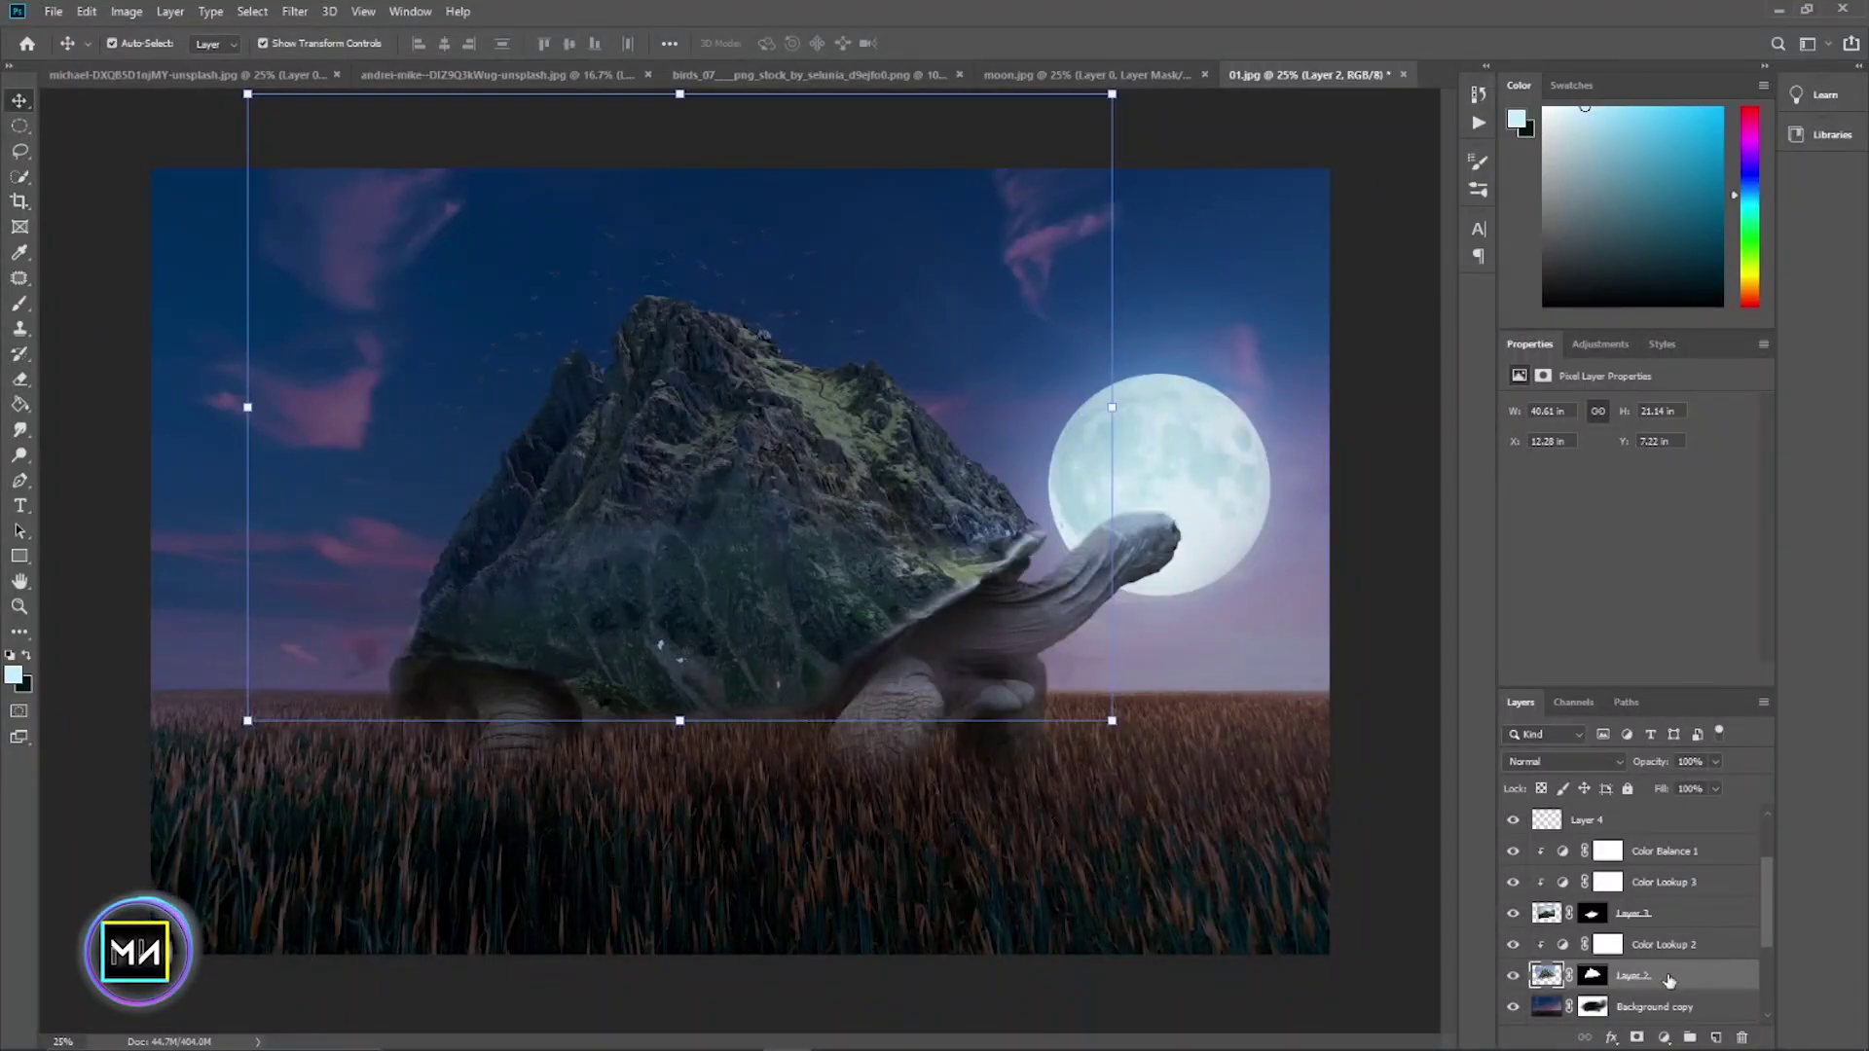
click(1665, 945)
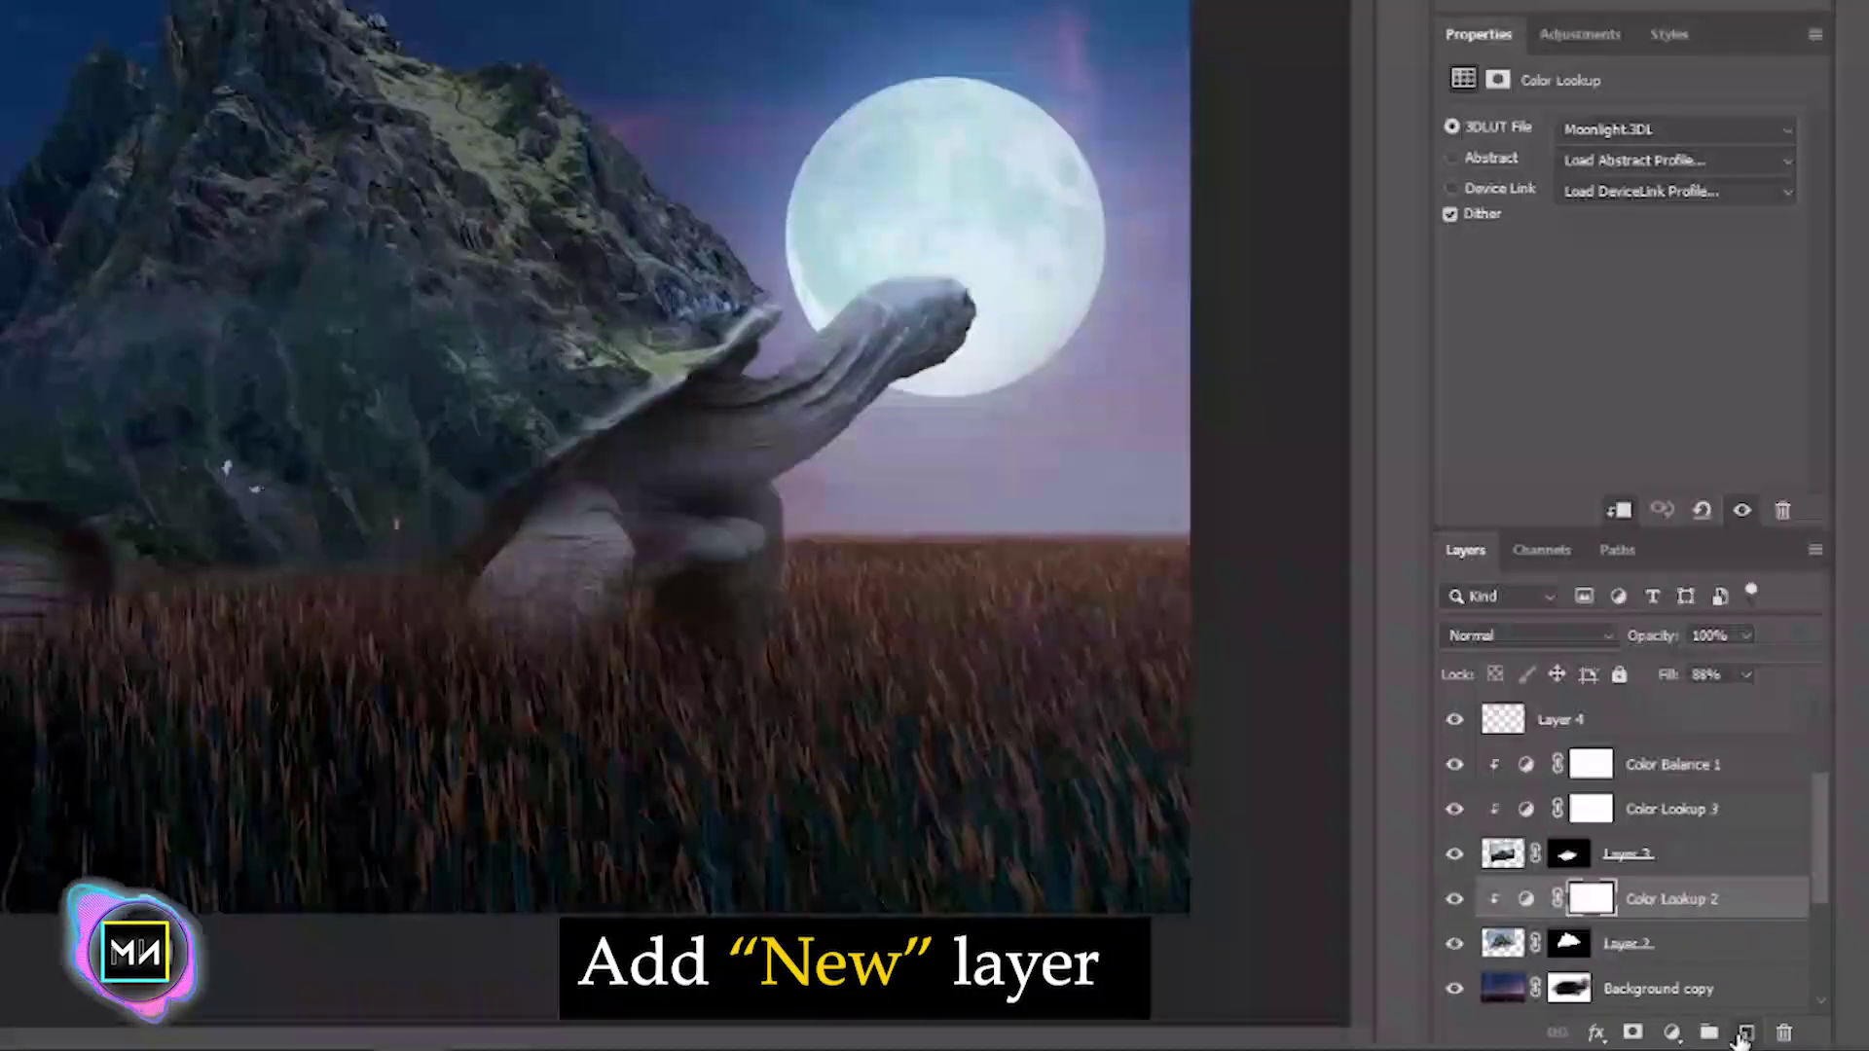
- Clip a new Layer 8 above Color Lookup 2 and brush faint light on the shell at 13% opacity
click(1747, 1032)
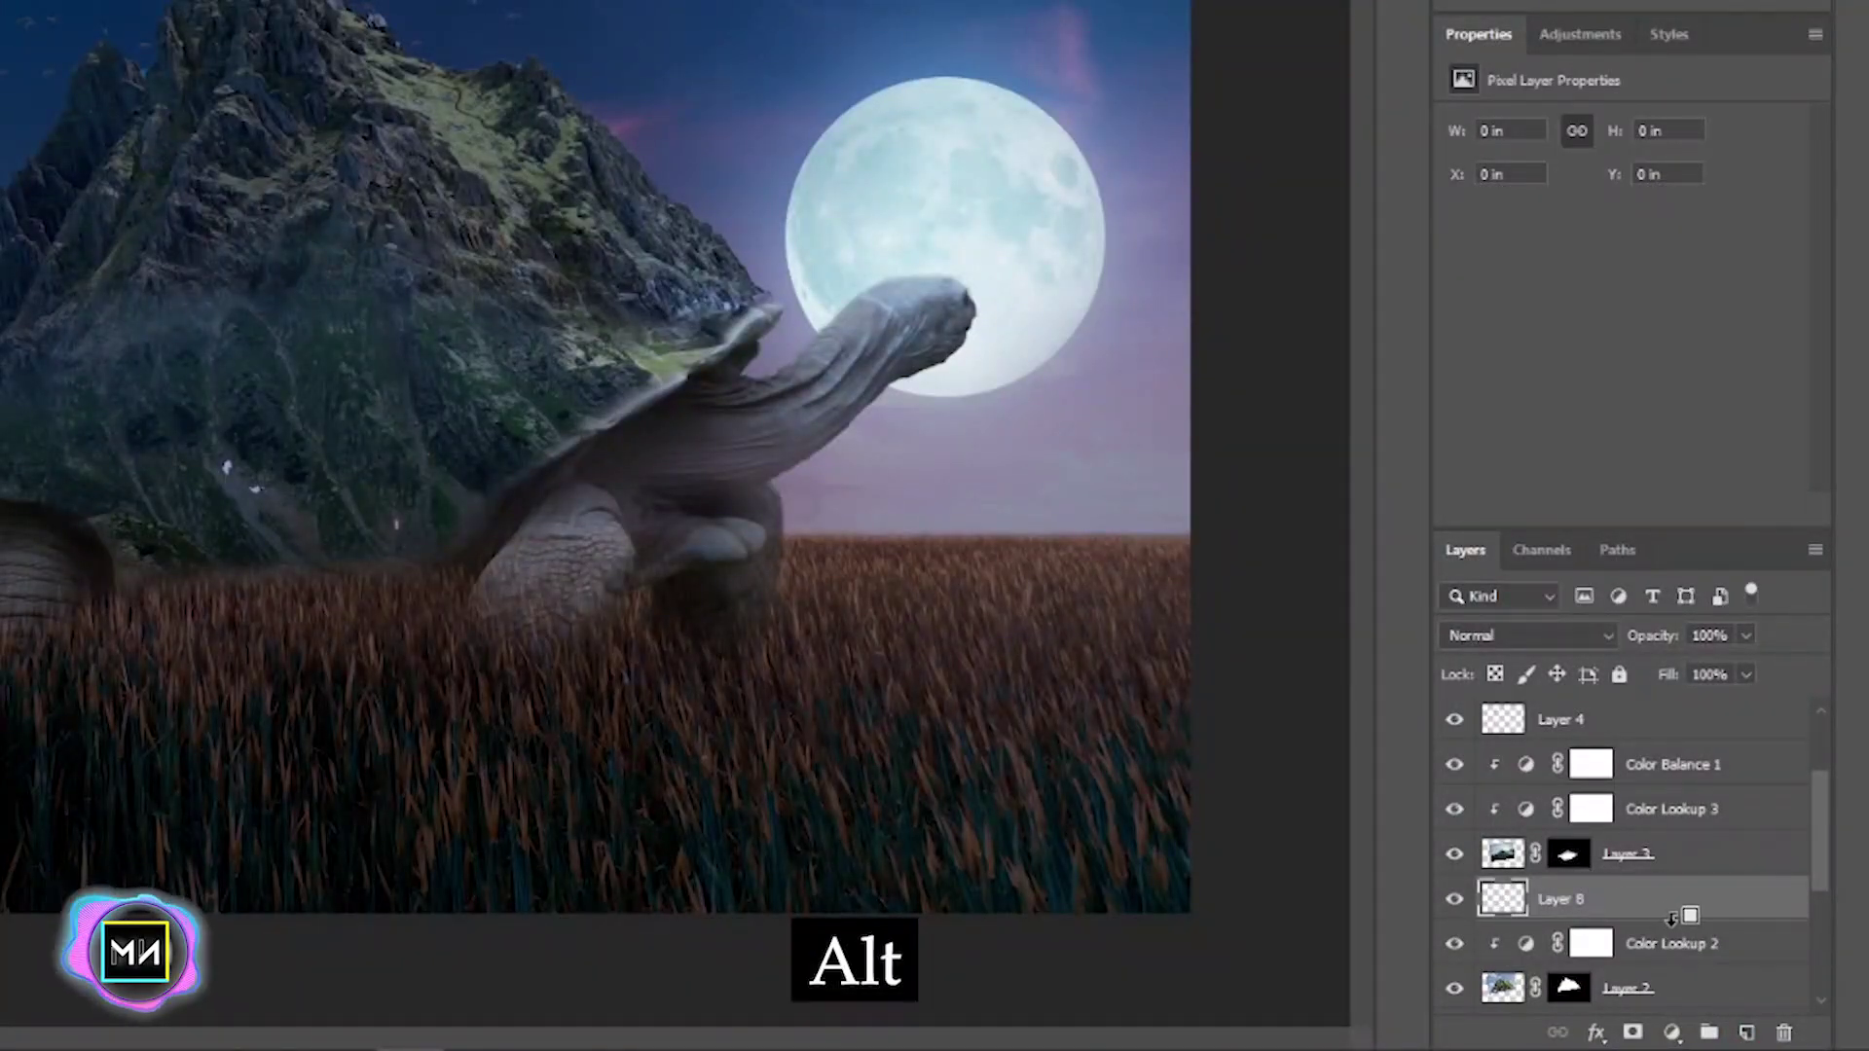
alt+click(1639, 908)
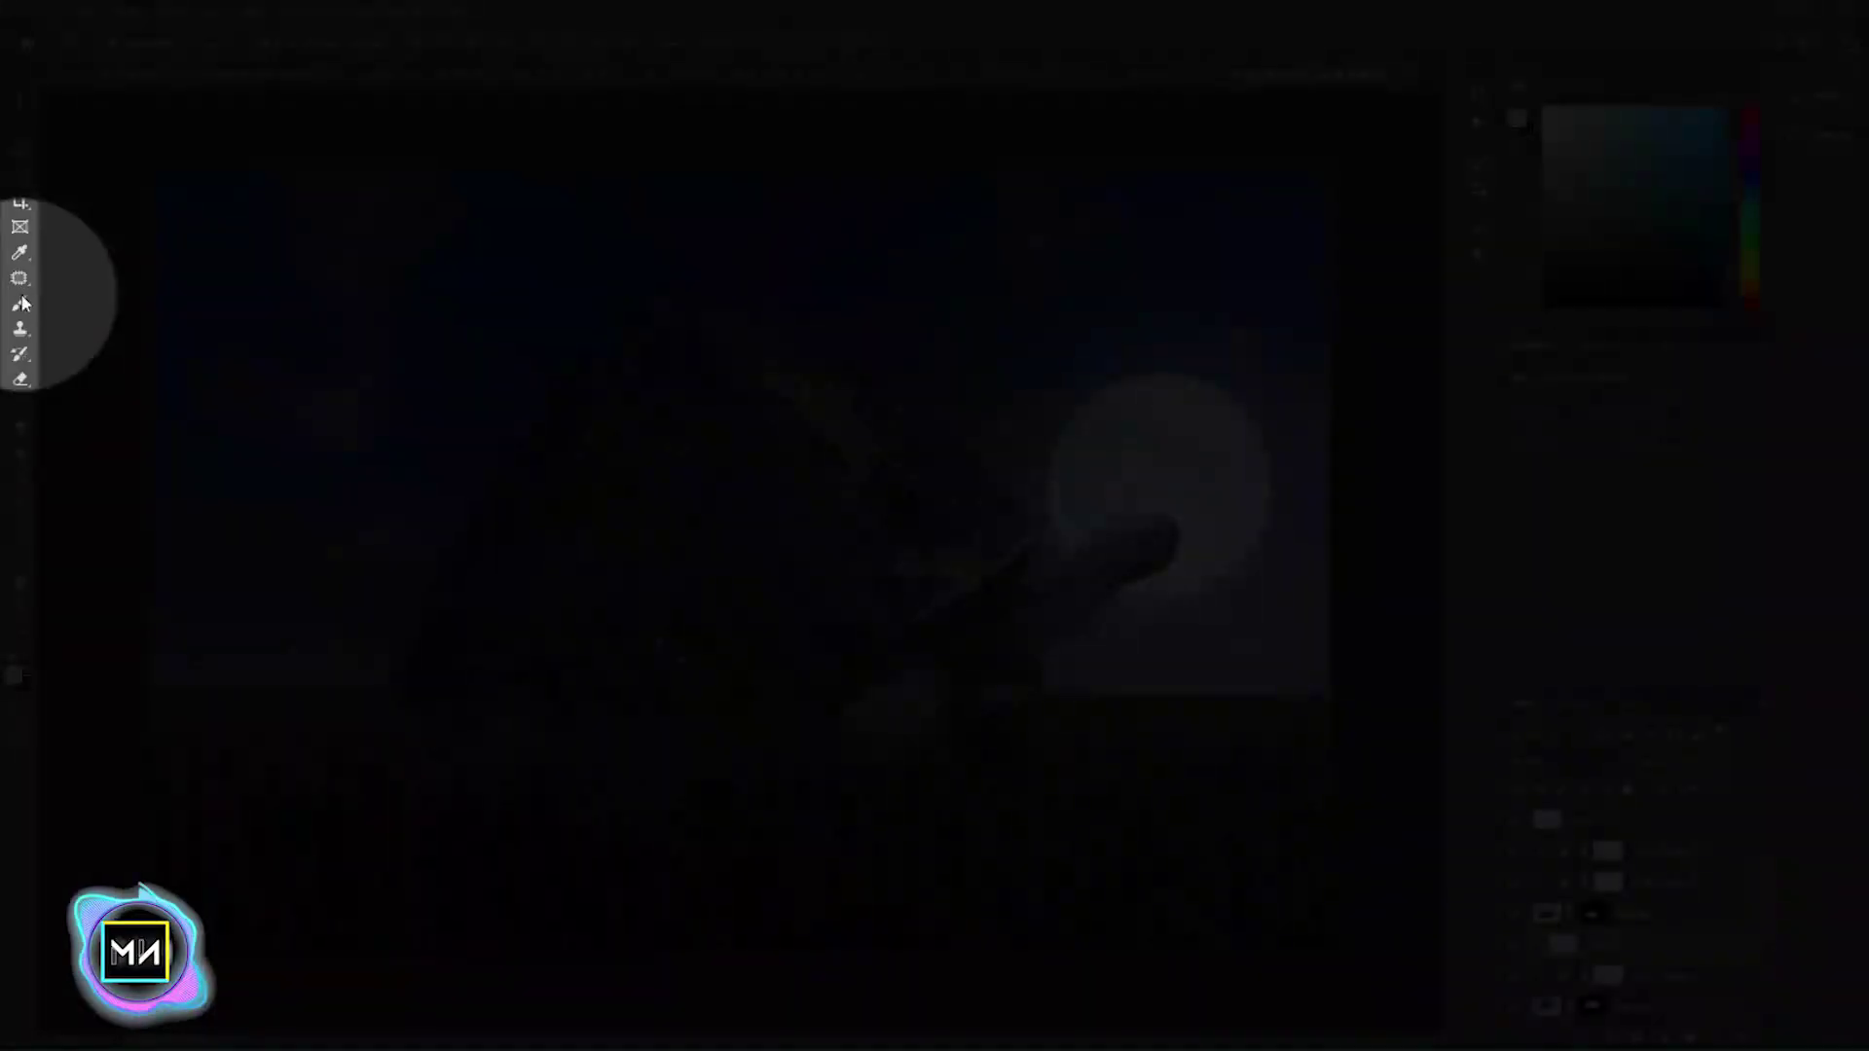
click(20, 304)
alt+scroll(834, 265, up, 1)
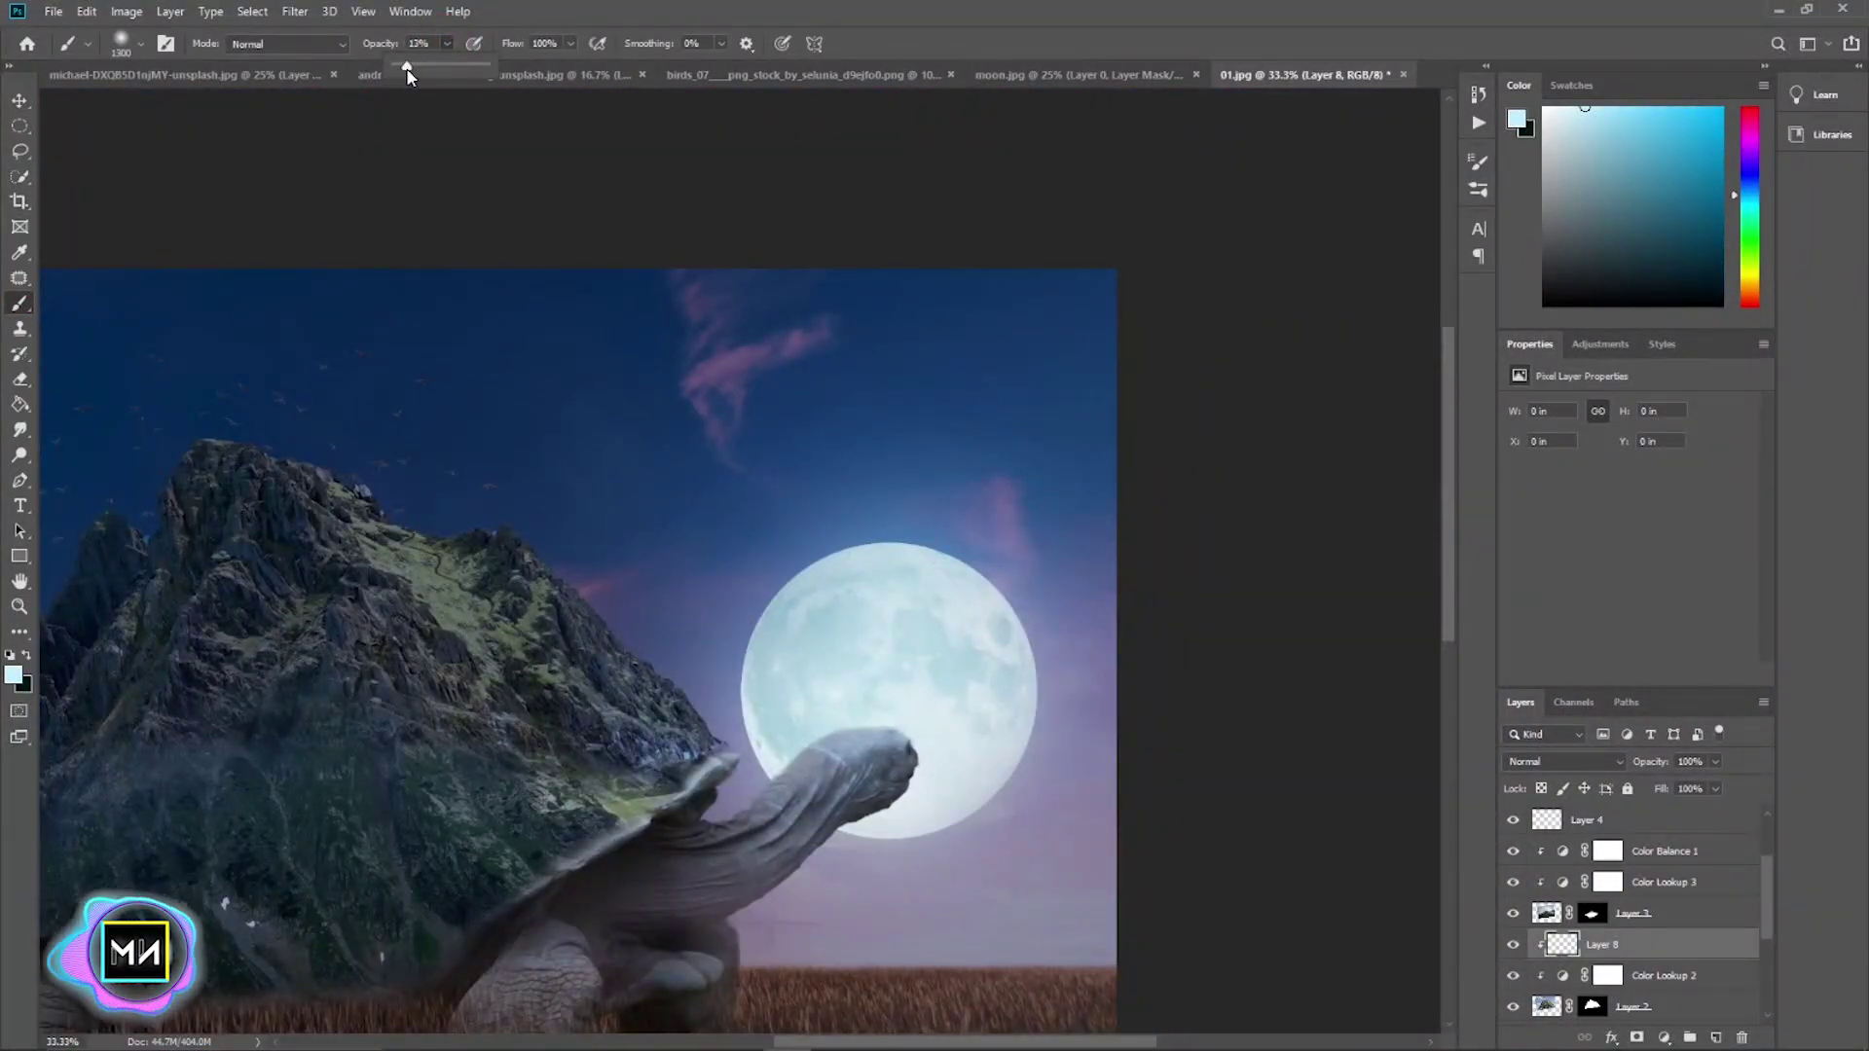
click(437, 409)
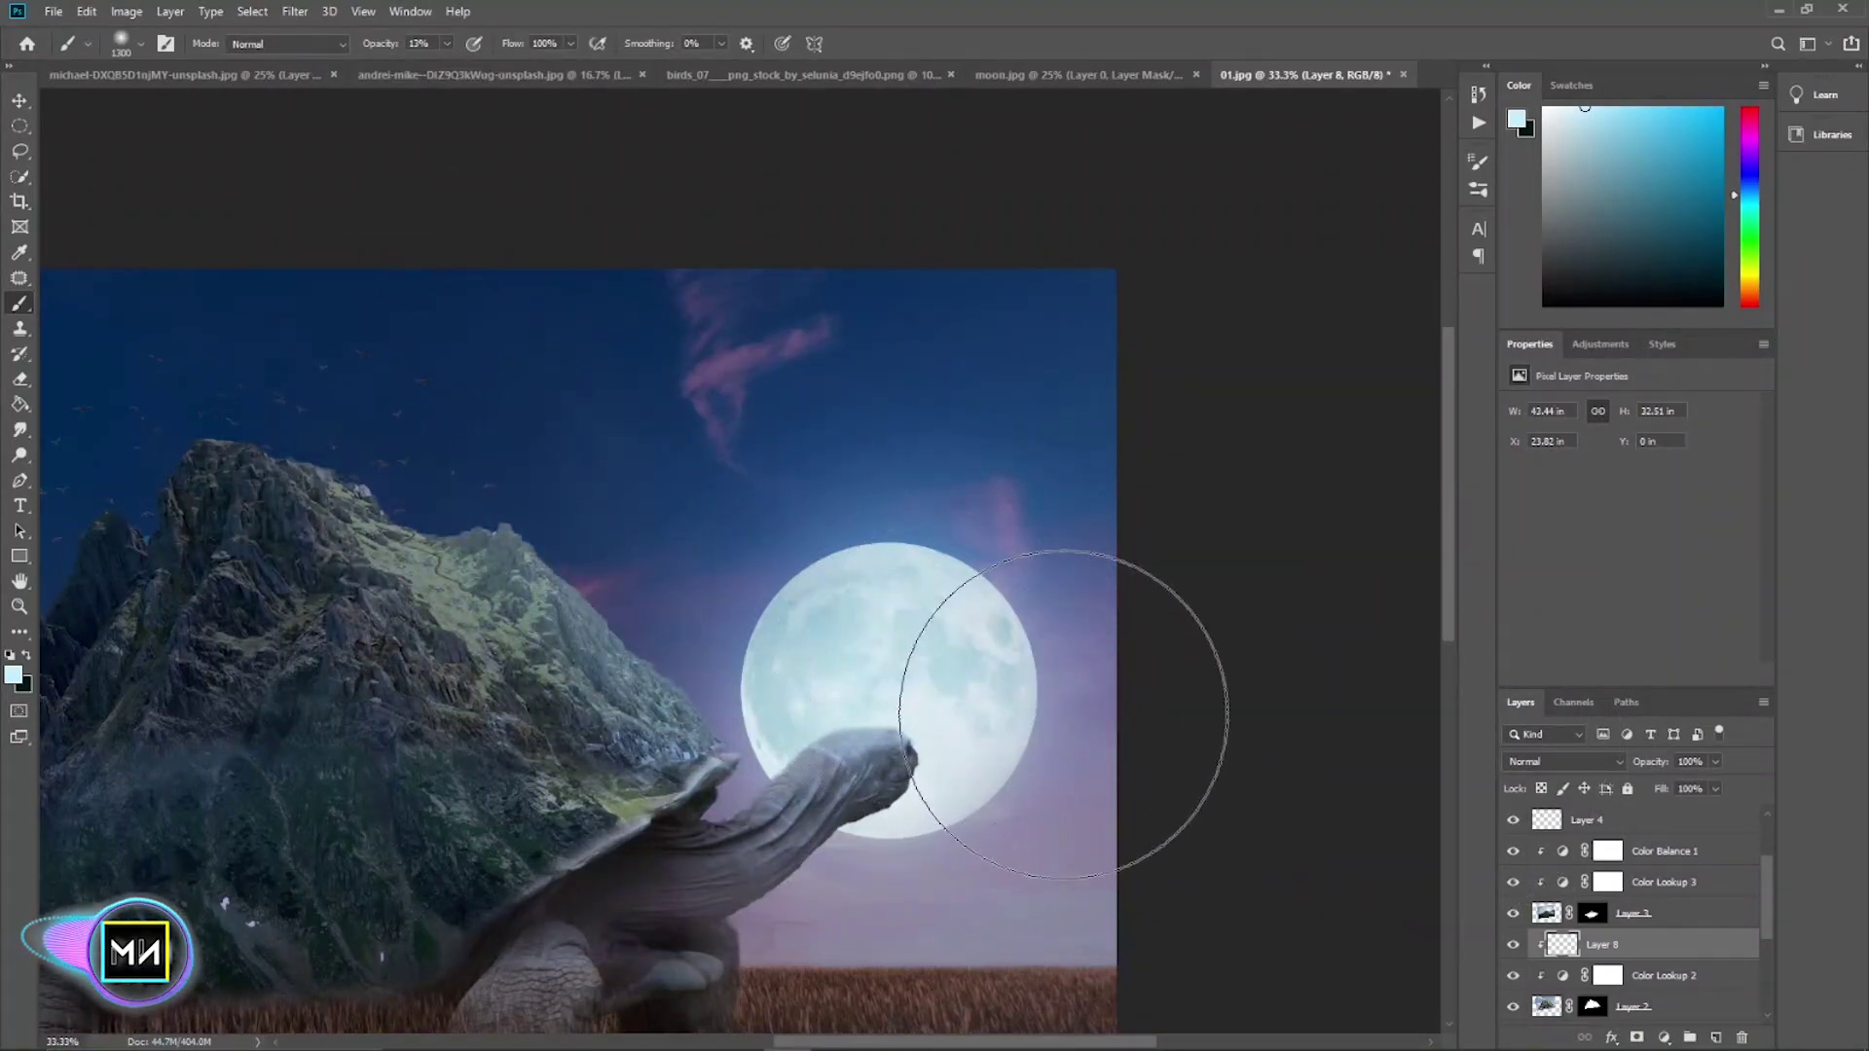
alt+scroll(1077, 699, down, 1)
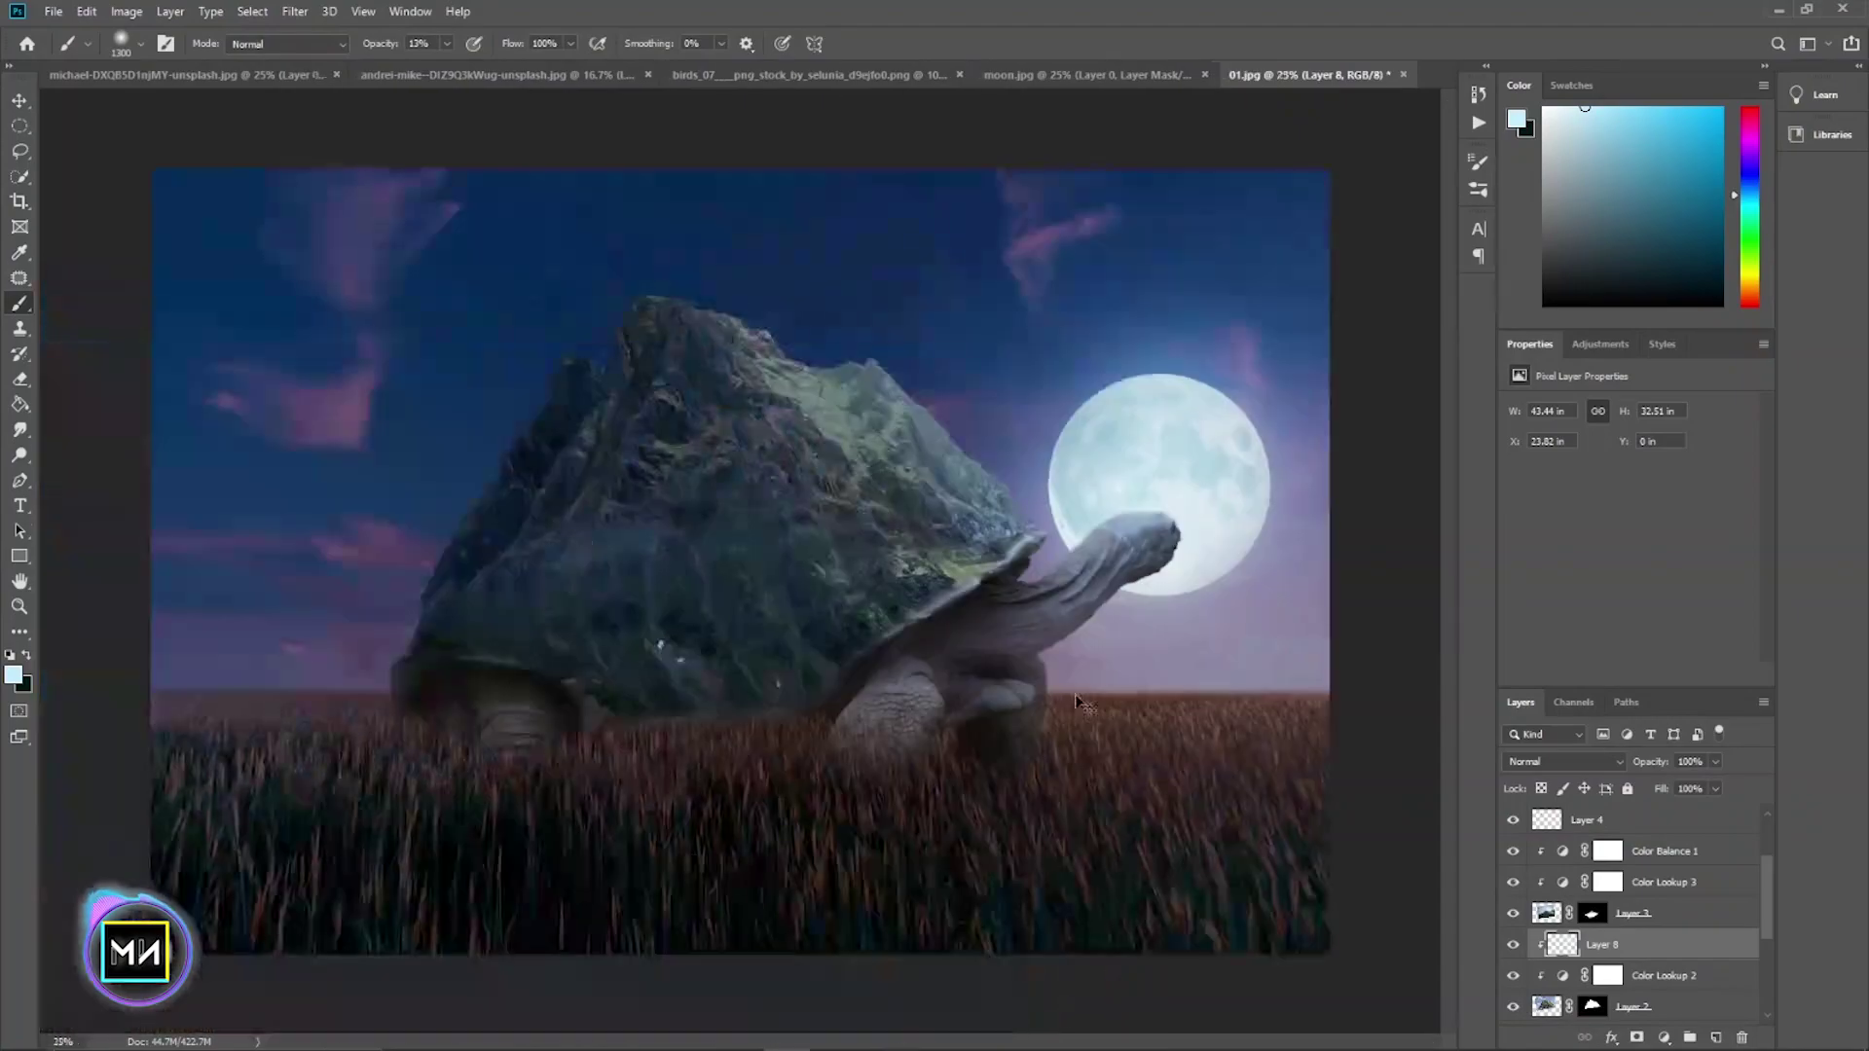
key(bracketleft)
key(bracketleft)
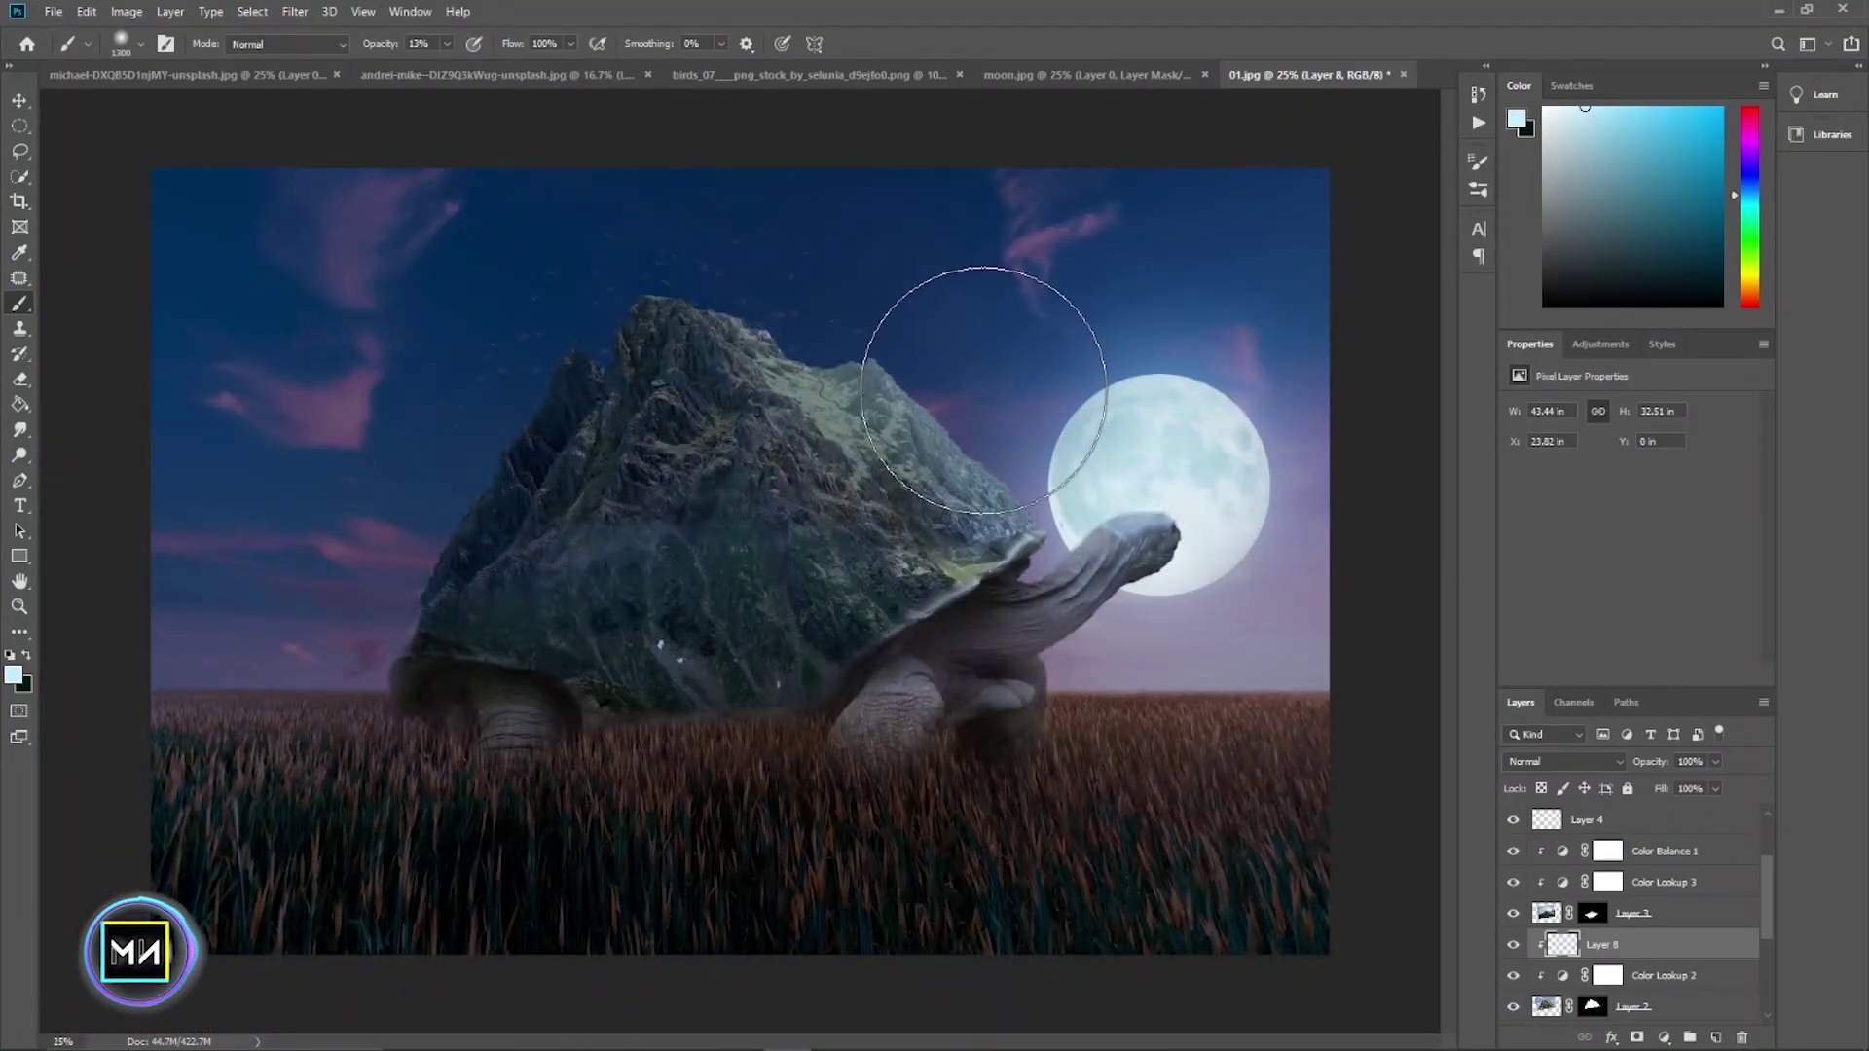
scroll(1612, 865, up, 2)
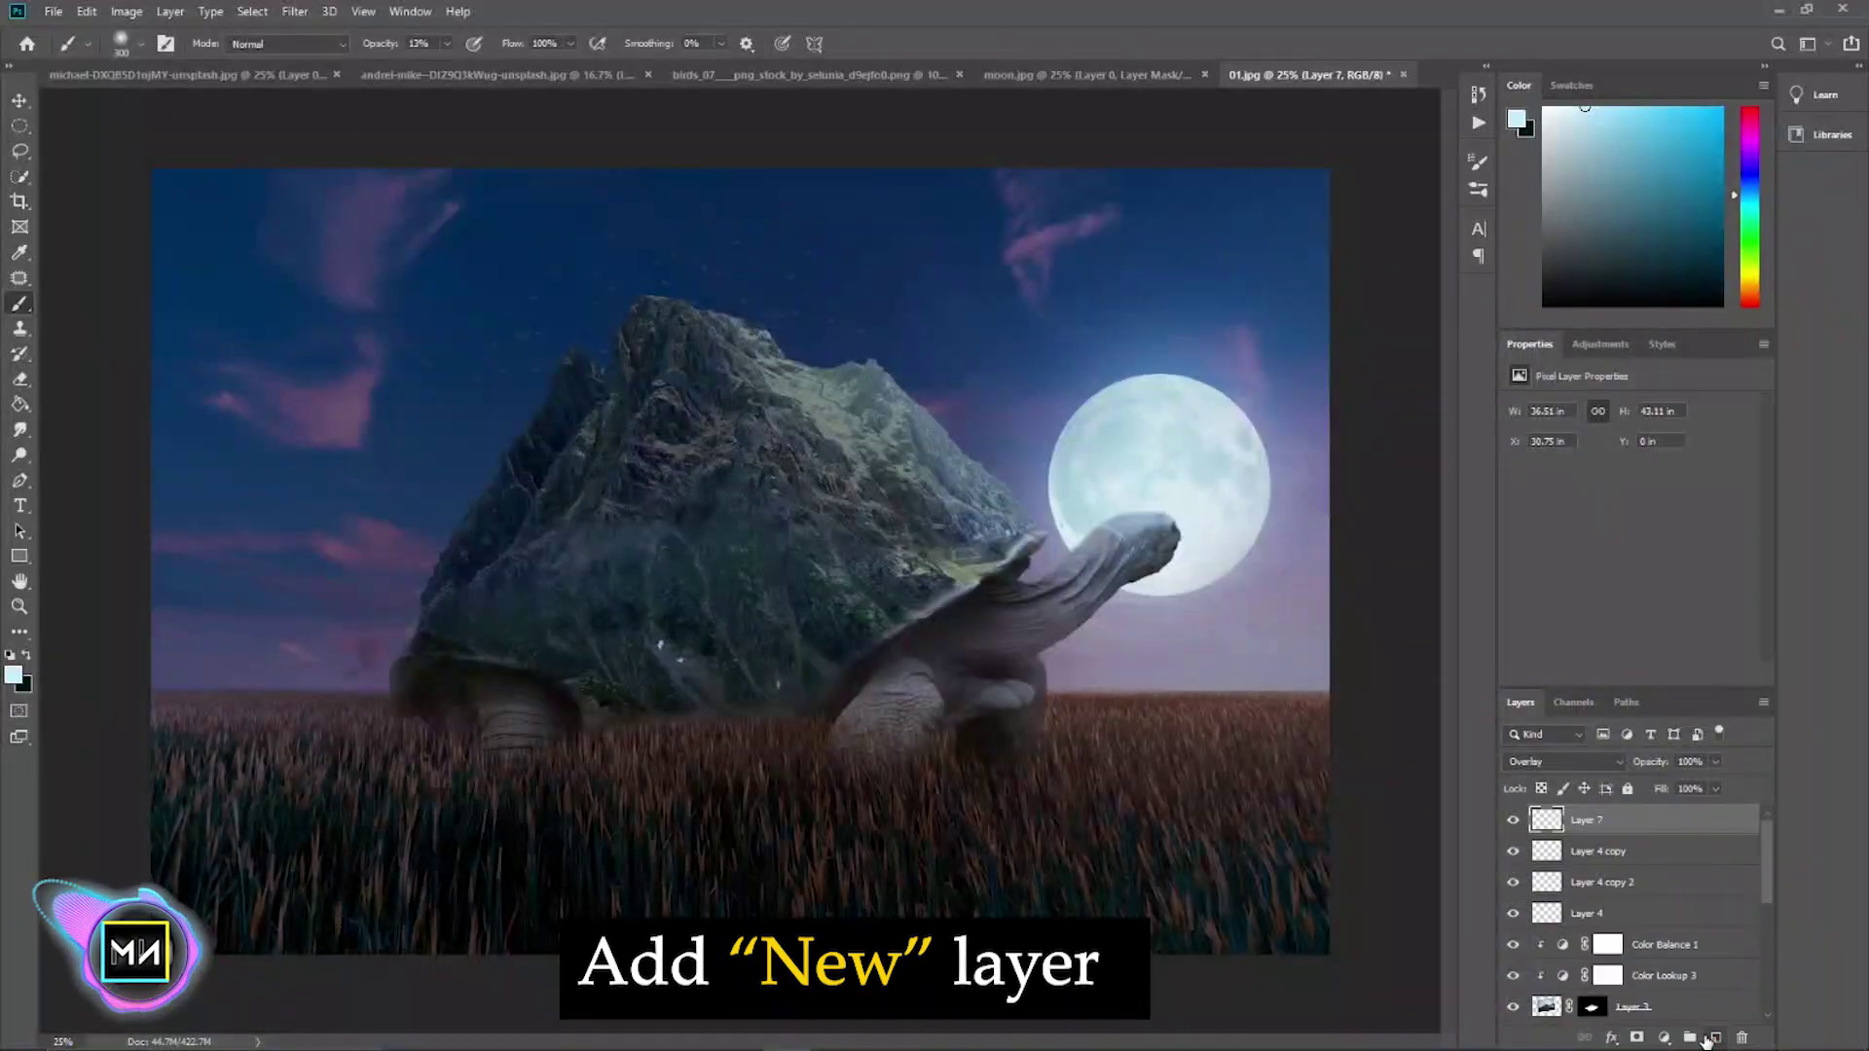
- On a new layer, paint light-blue haze around the moon using a size-3000 brush at 60% opacity
click(1717, 1038)
key(bracketright)
key(bracketright)
key(bracketright)
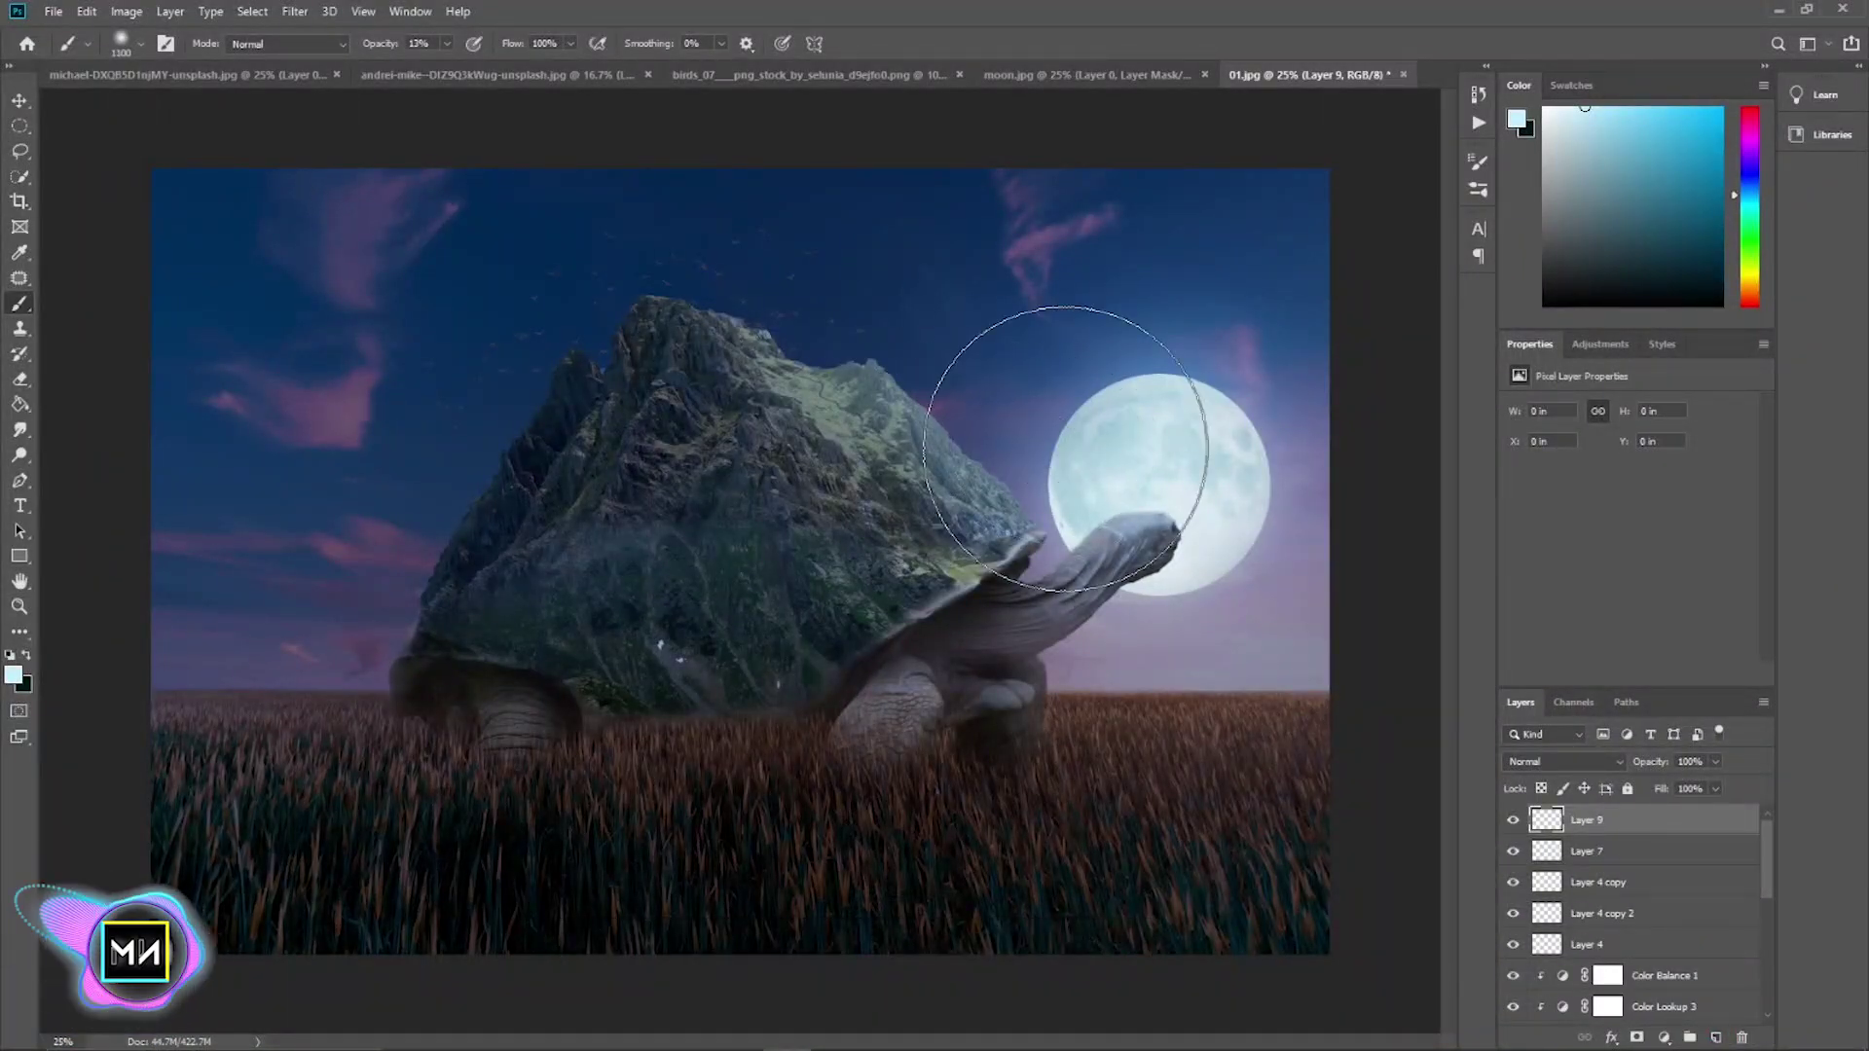
key(bracketright)
key(bracketright)
key(bracketright)
key(bracketright)
key(bracketright)
key(bracketright)
key(bracketright)
key(bracketright)
key(bracketright)
key(bracketright)
key(bracketright)
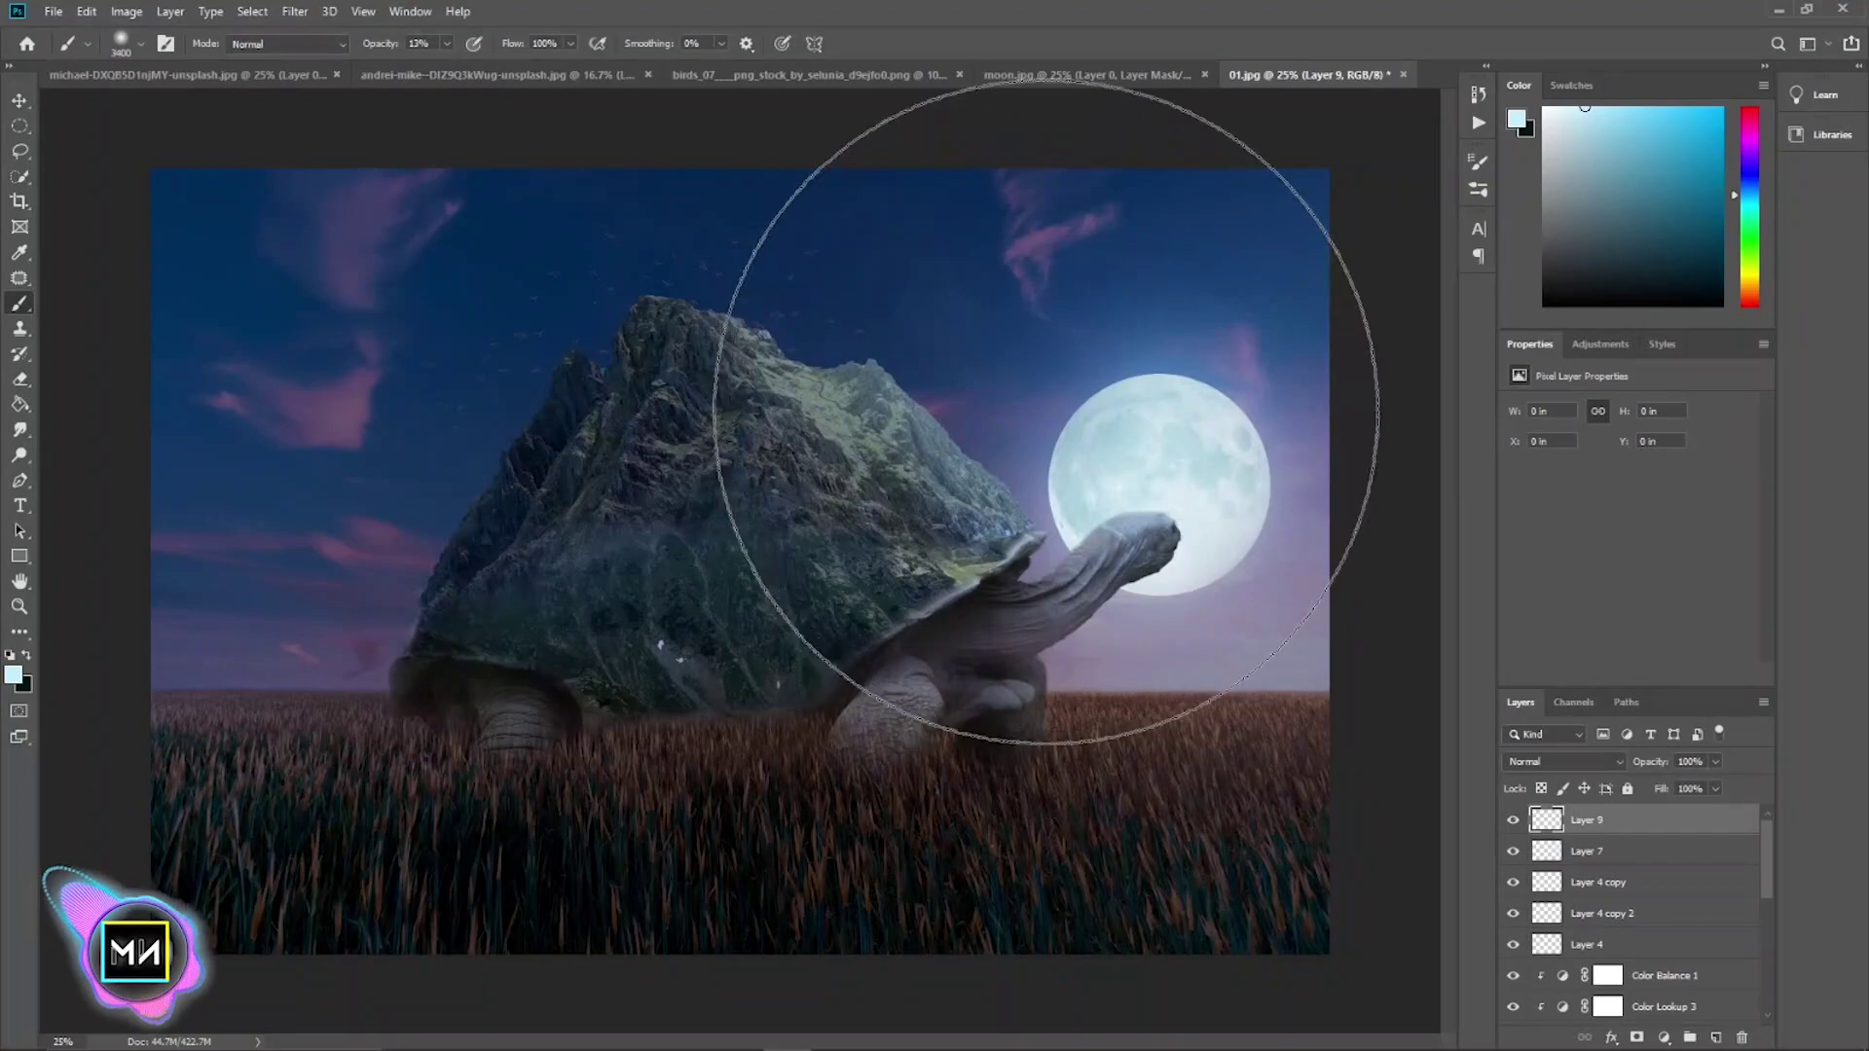
key(bracketright)
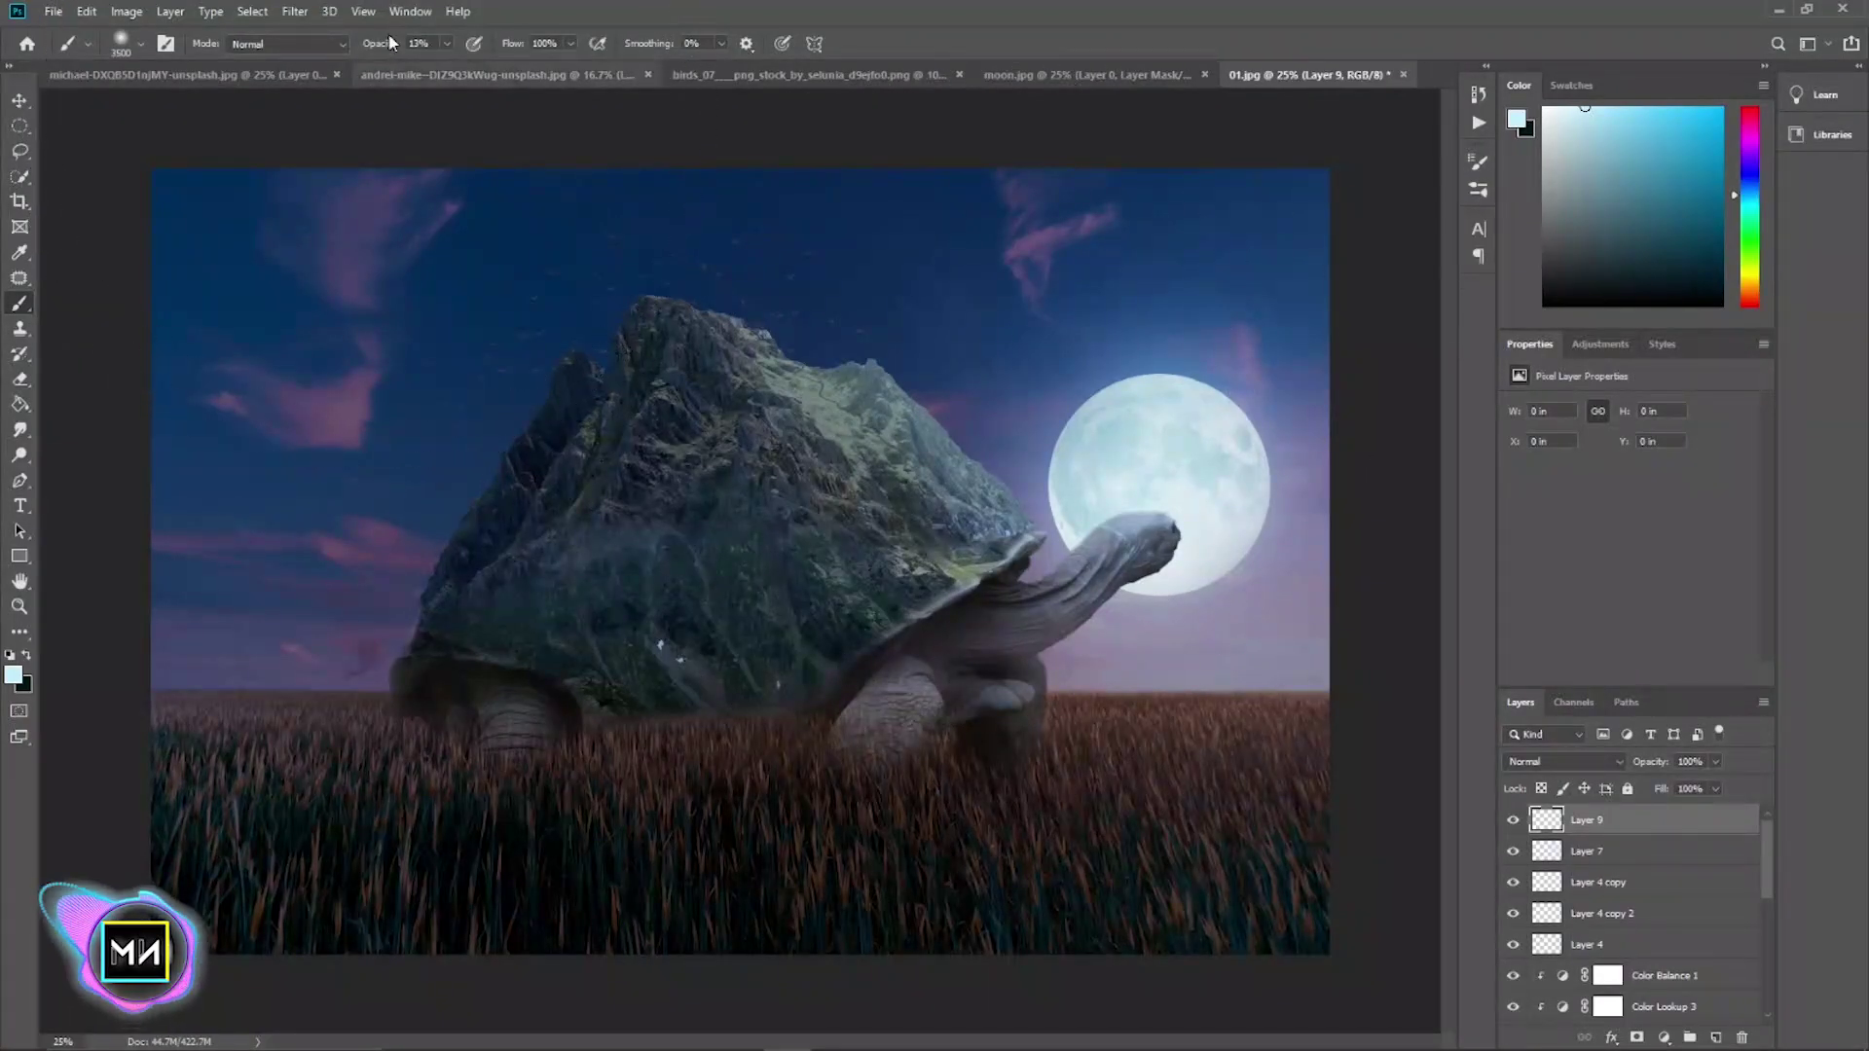
drag(443, 48, 485, 60)
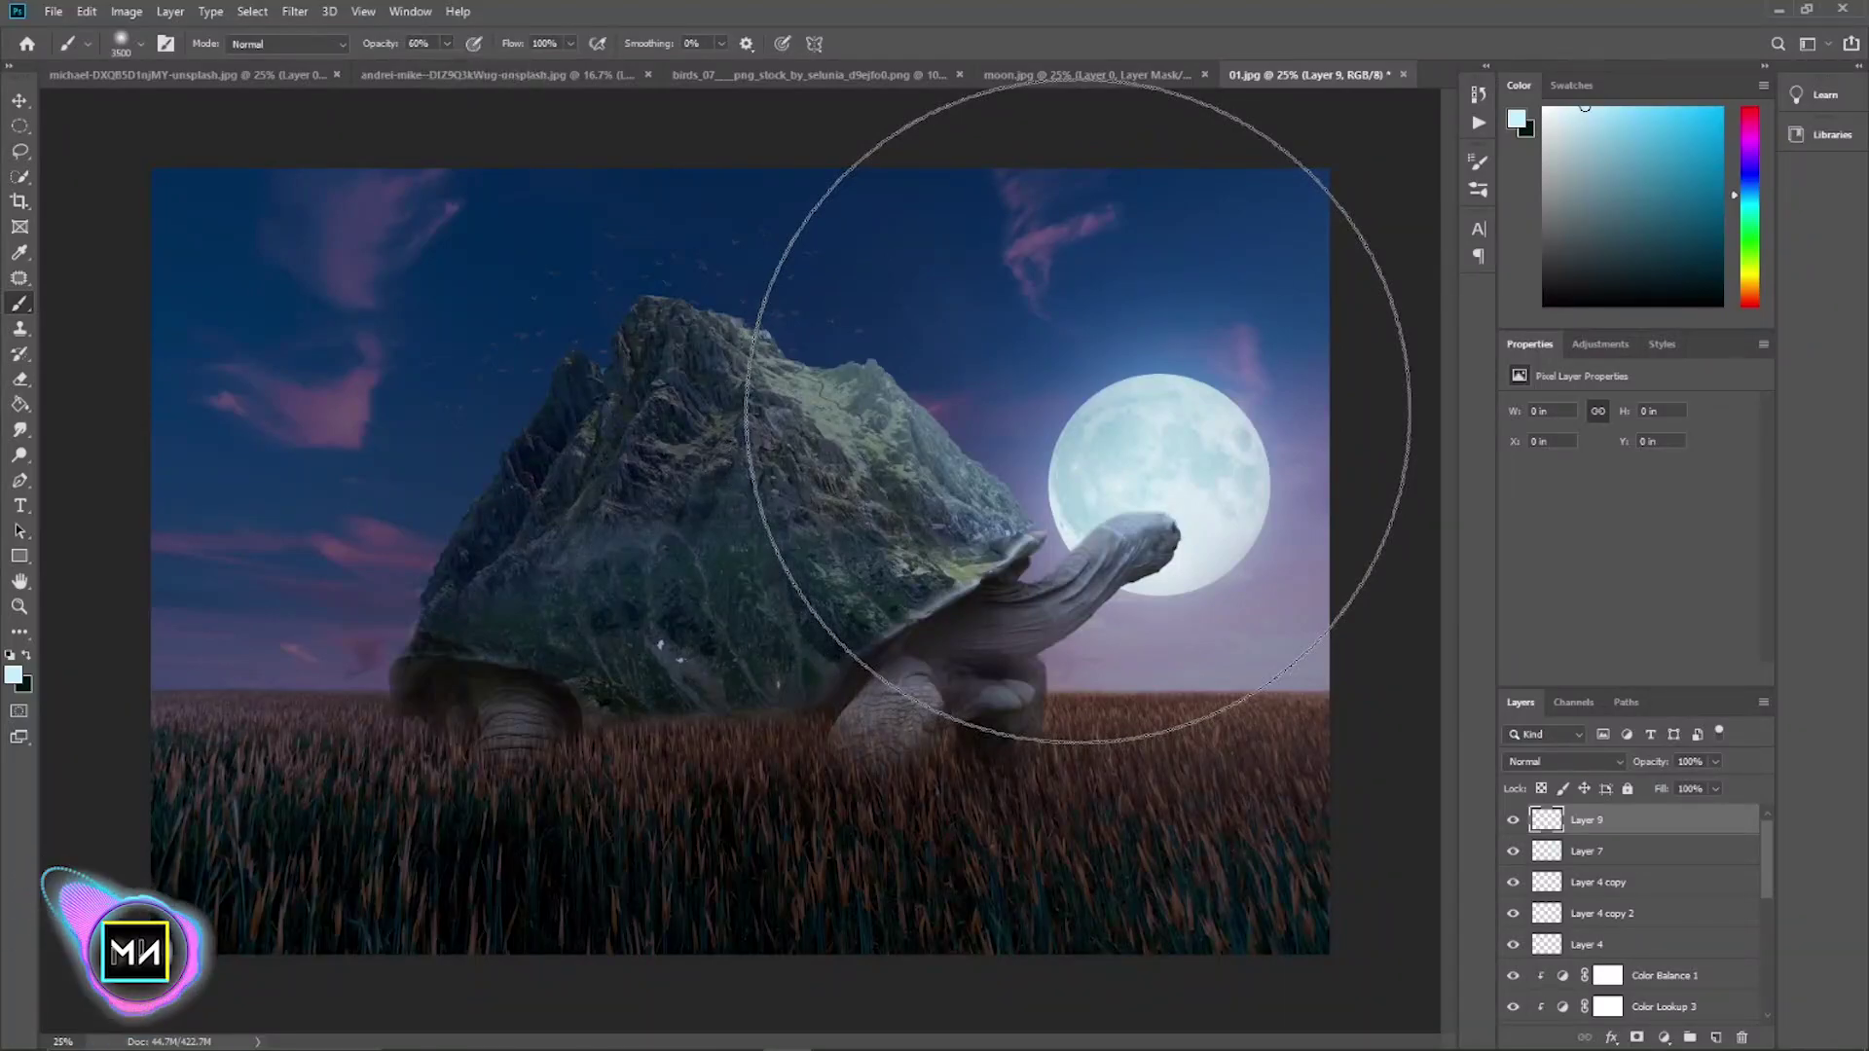
click(1077, 409)
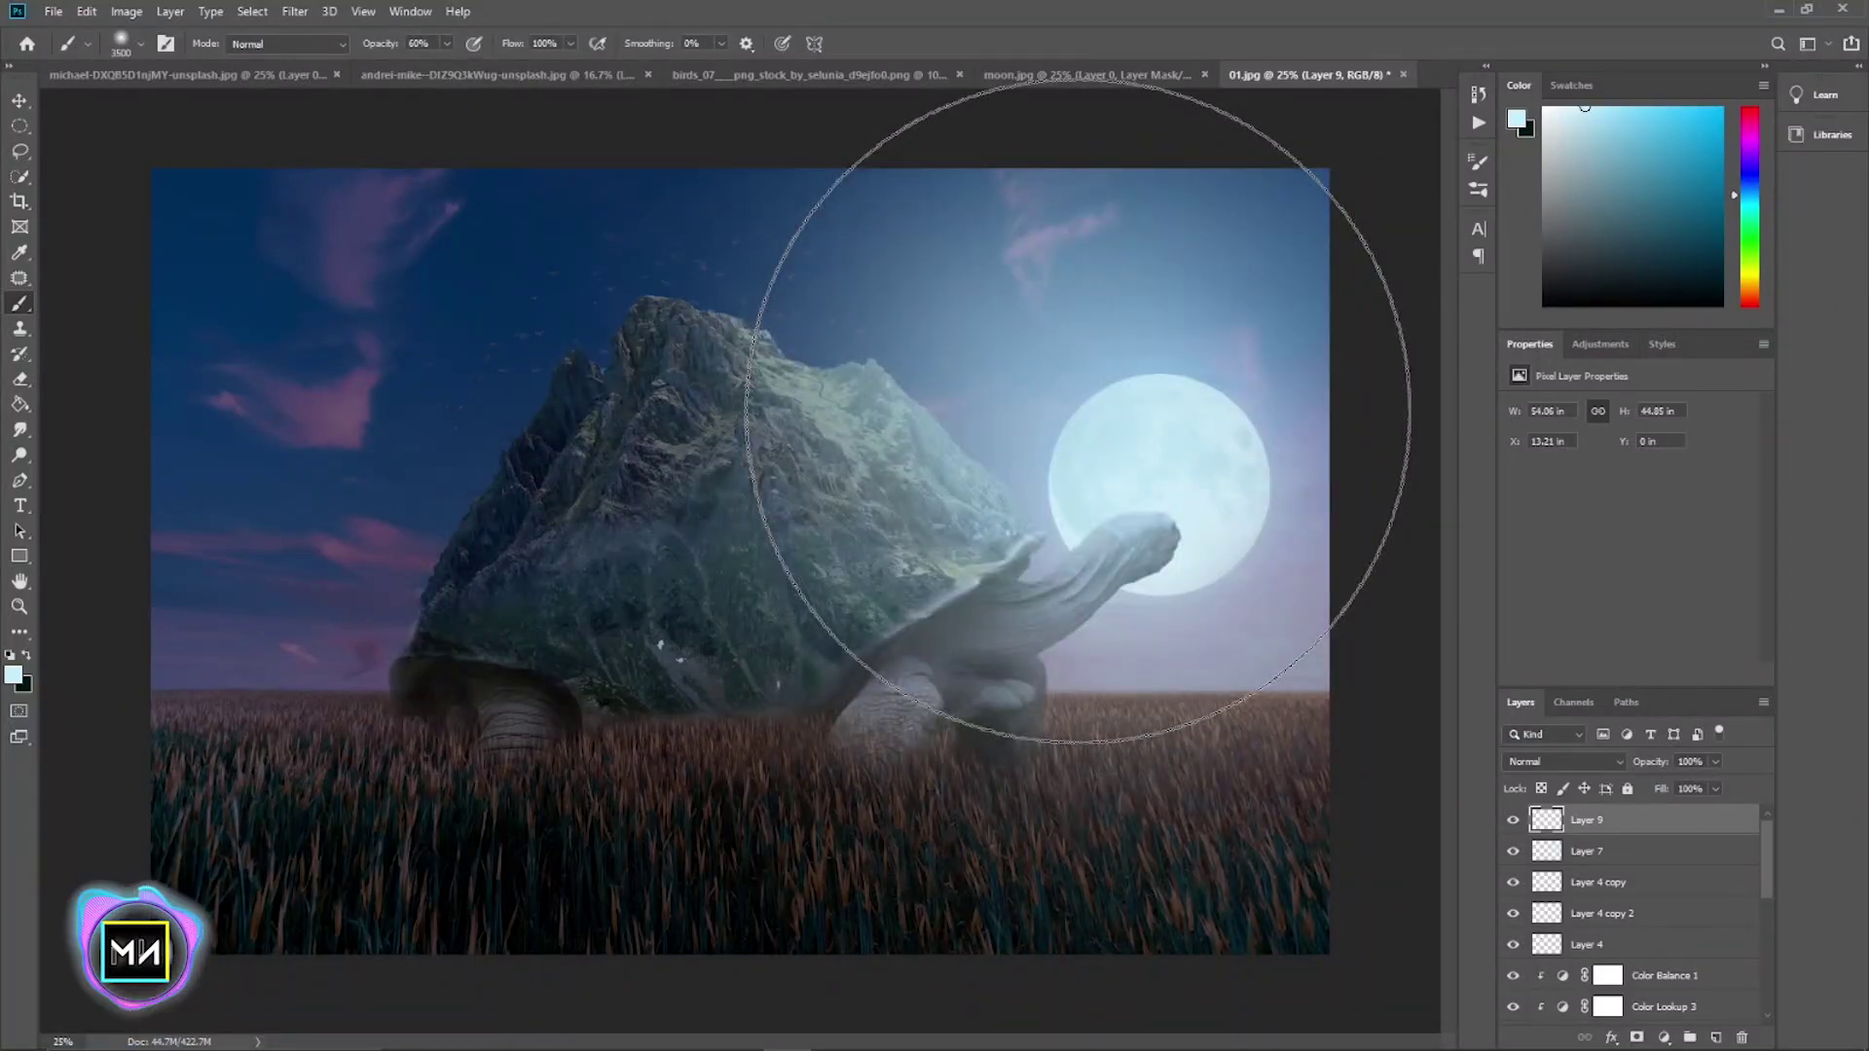
drag(1077, 410, 974, 526)
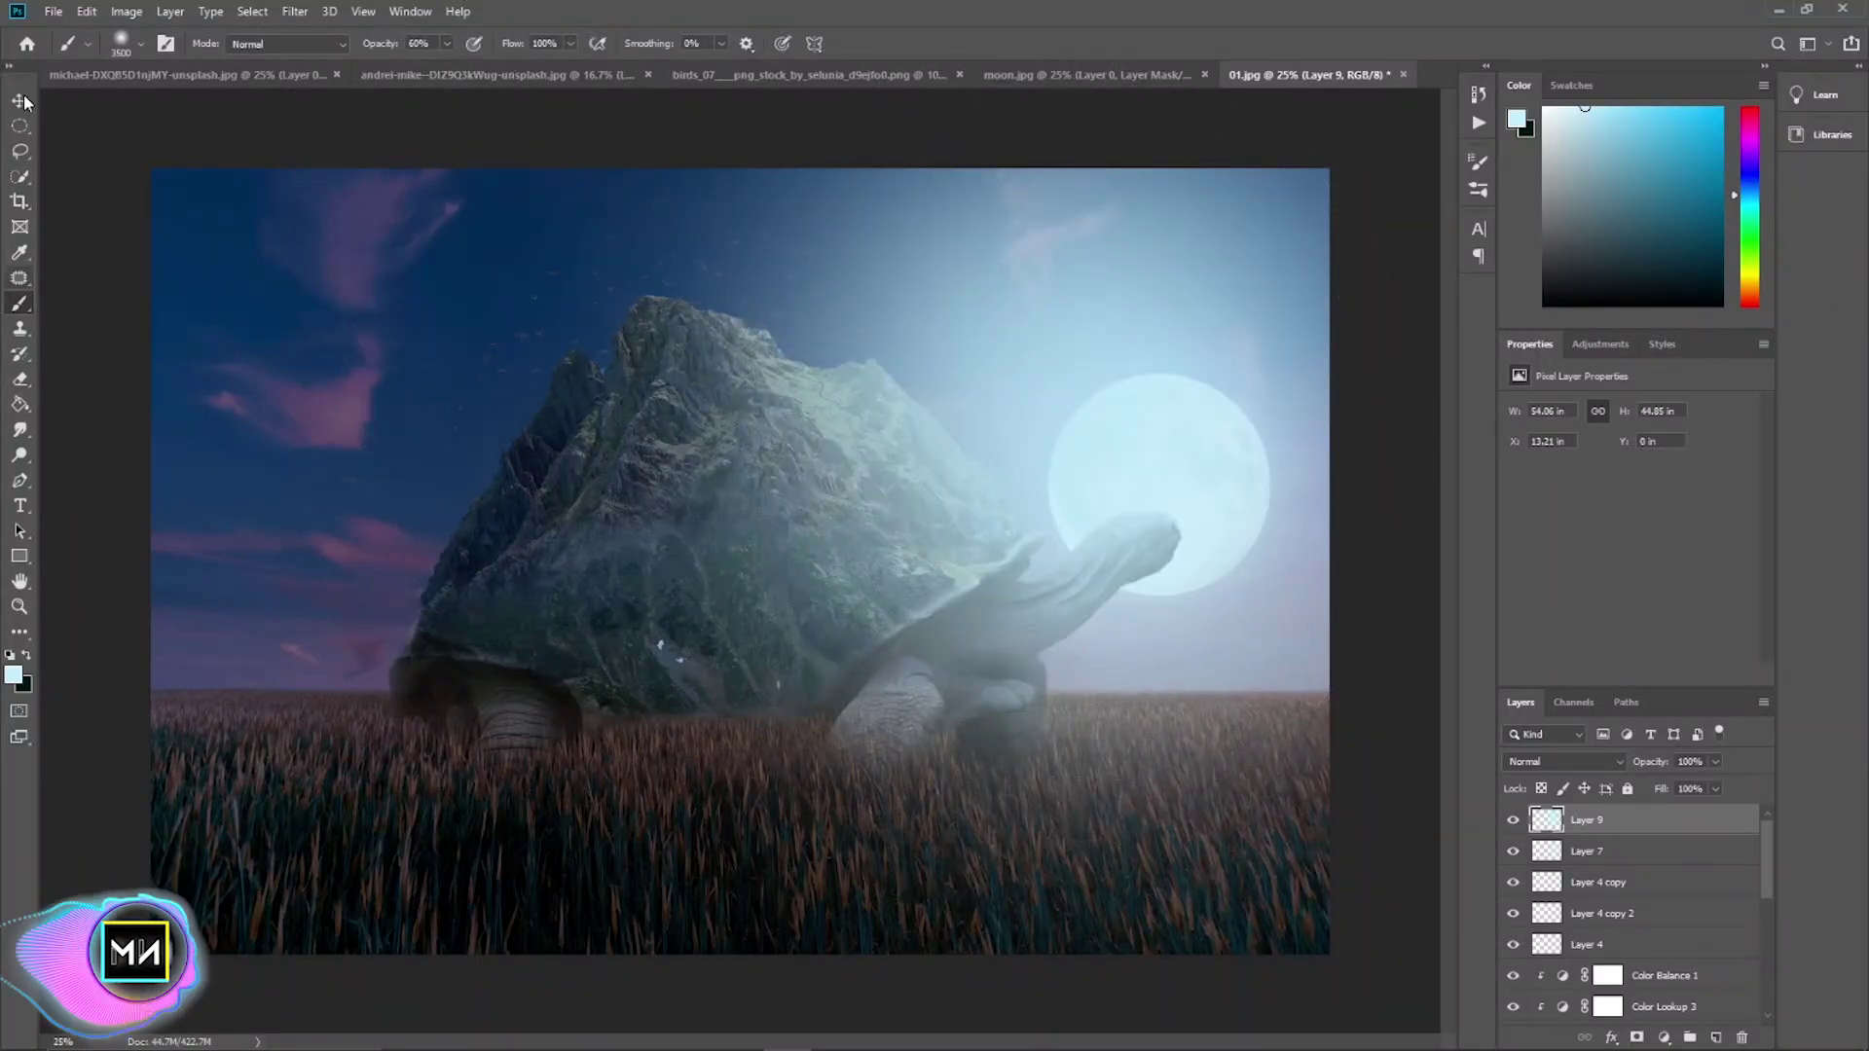
key(ctrl+z)
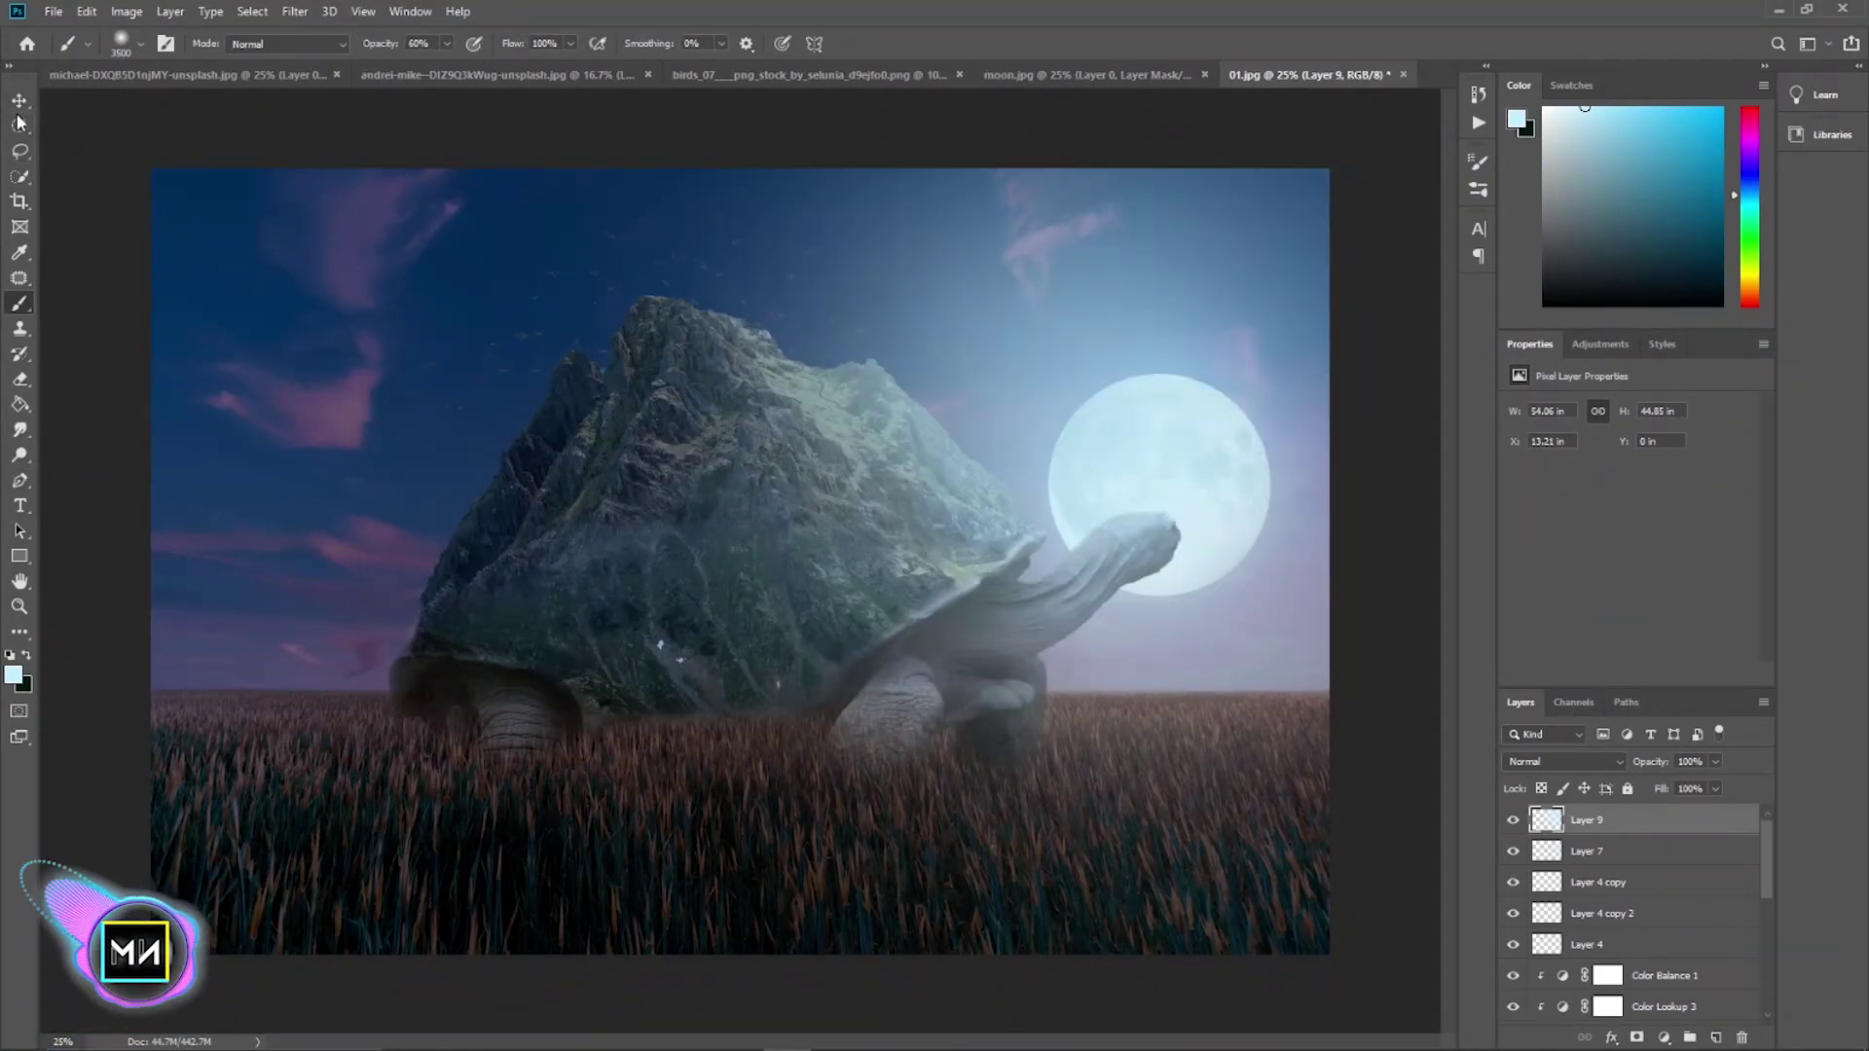
- Set the haze layer to Hard Light blending with 84% fill
click(20, 102)
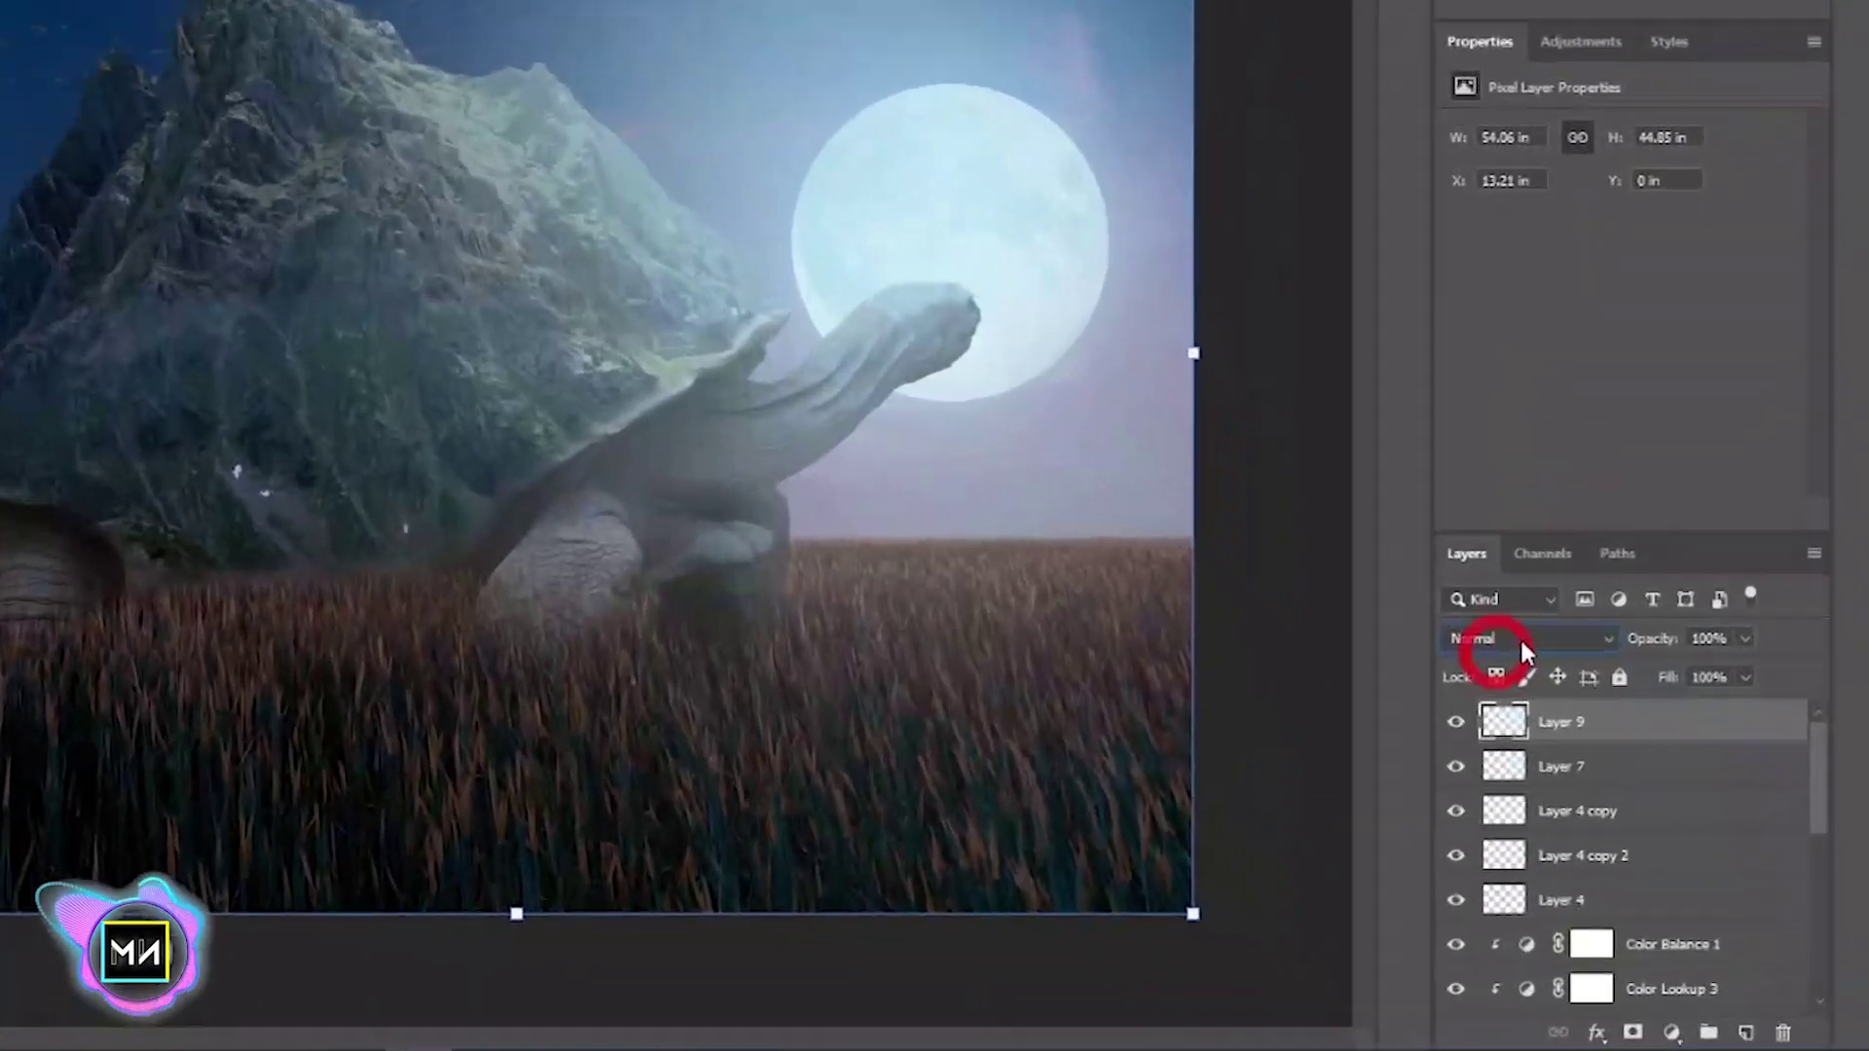
click(1521, 643)
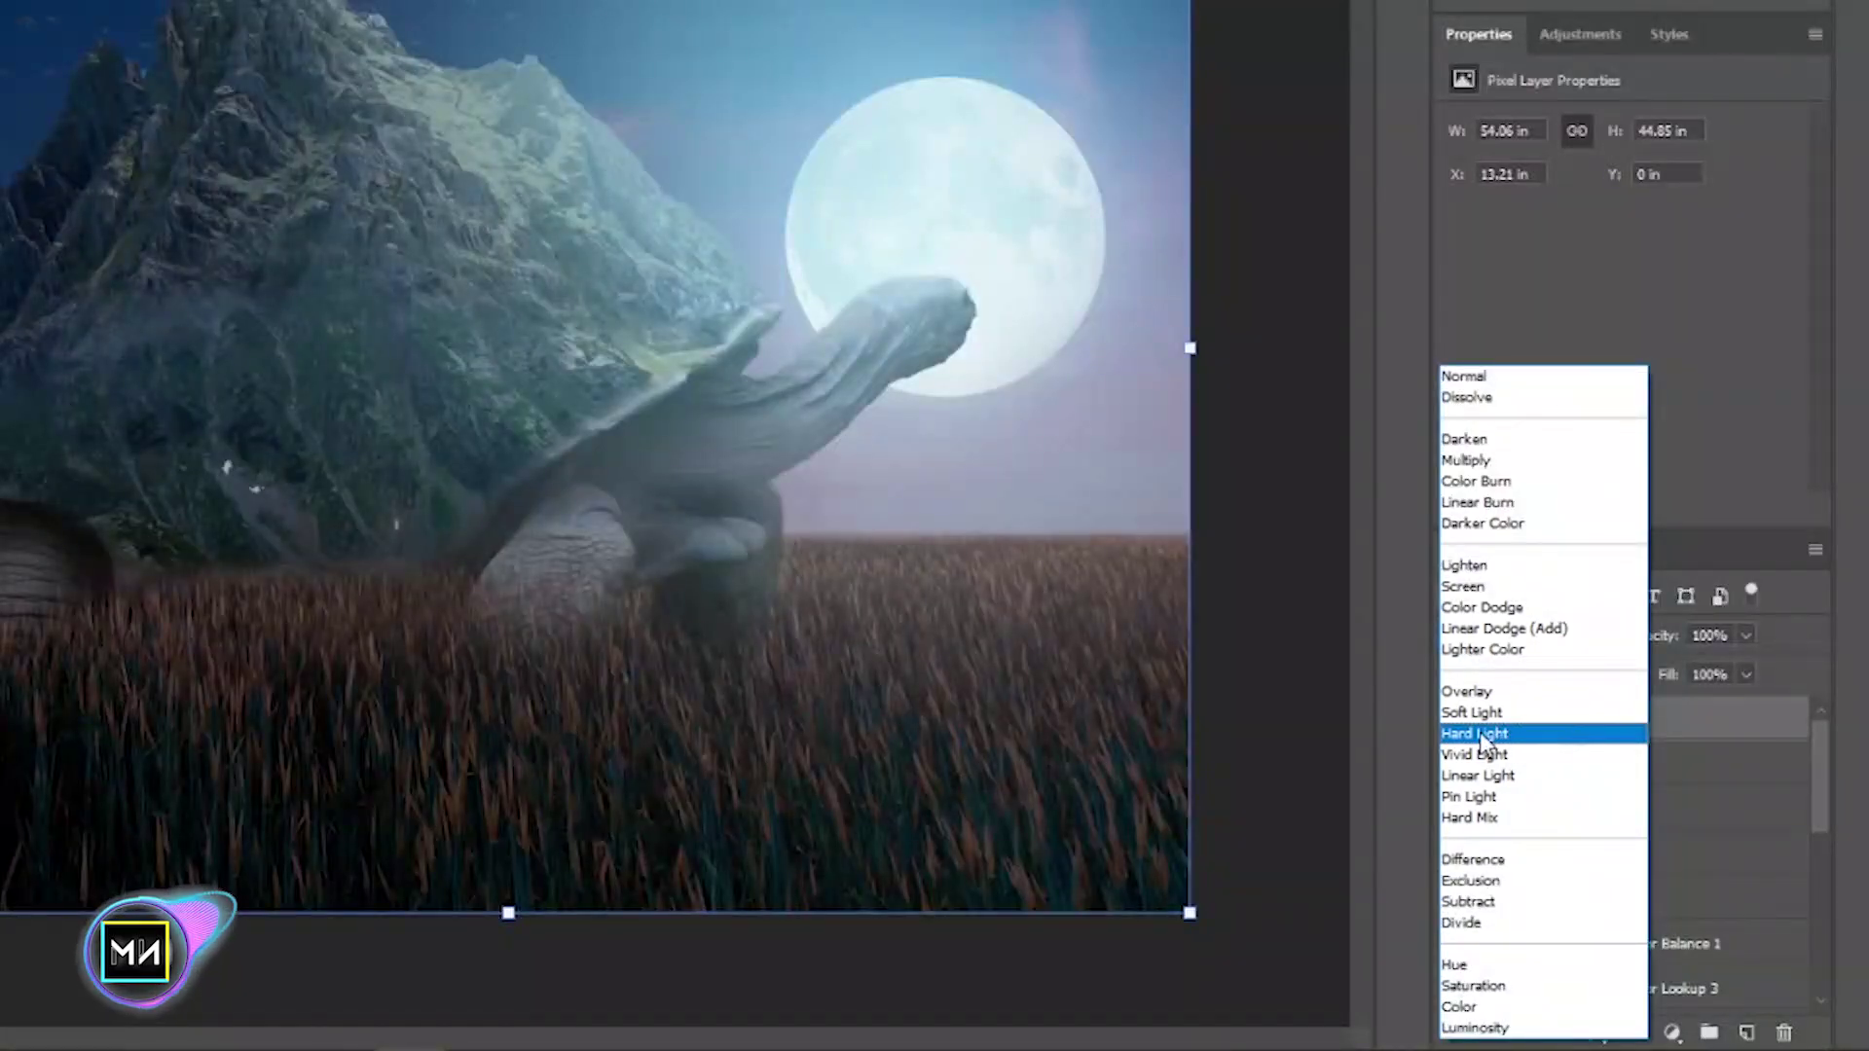
click(1482, 740)
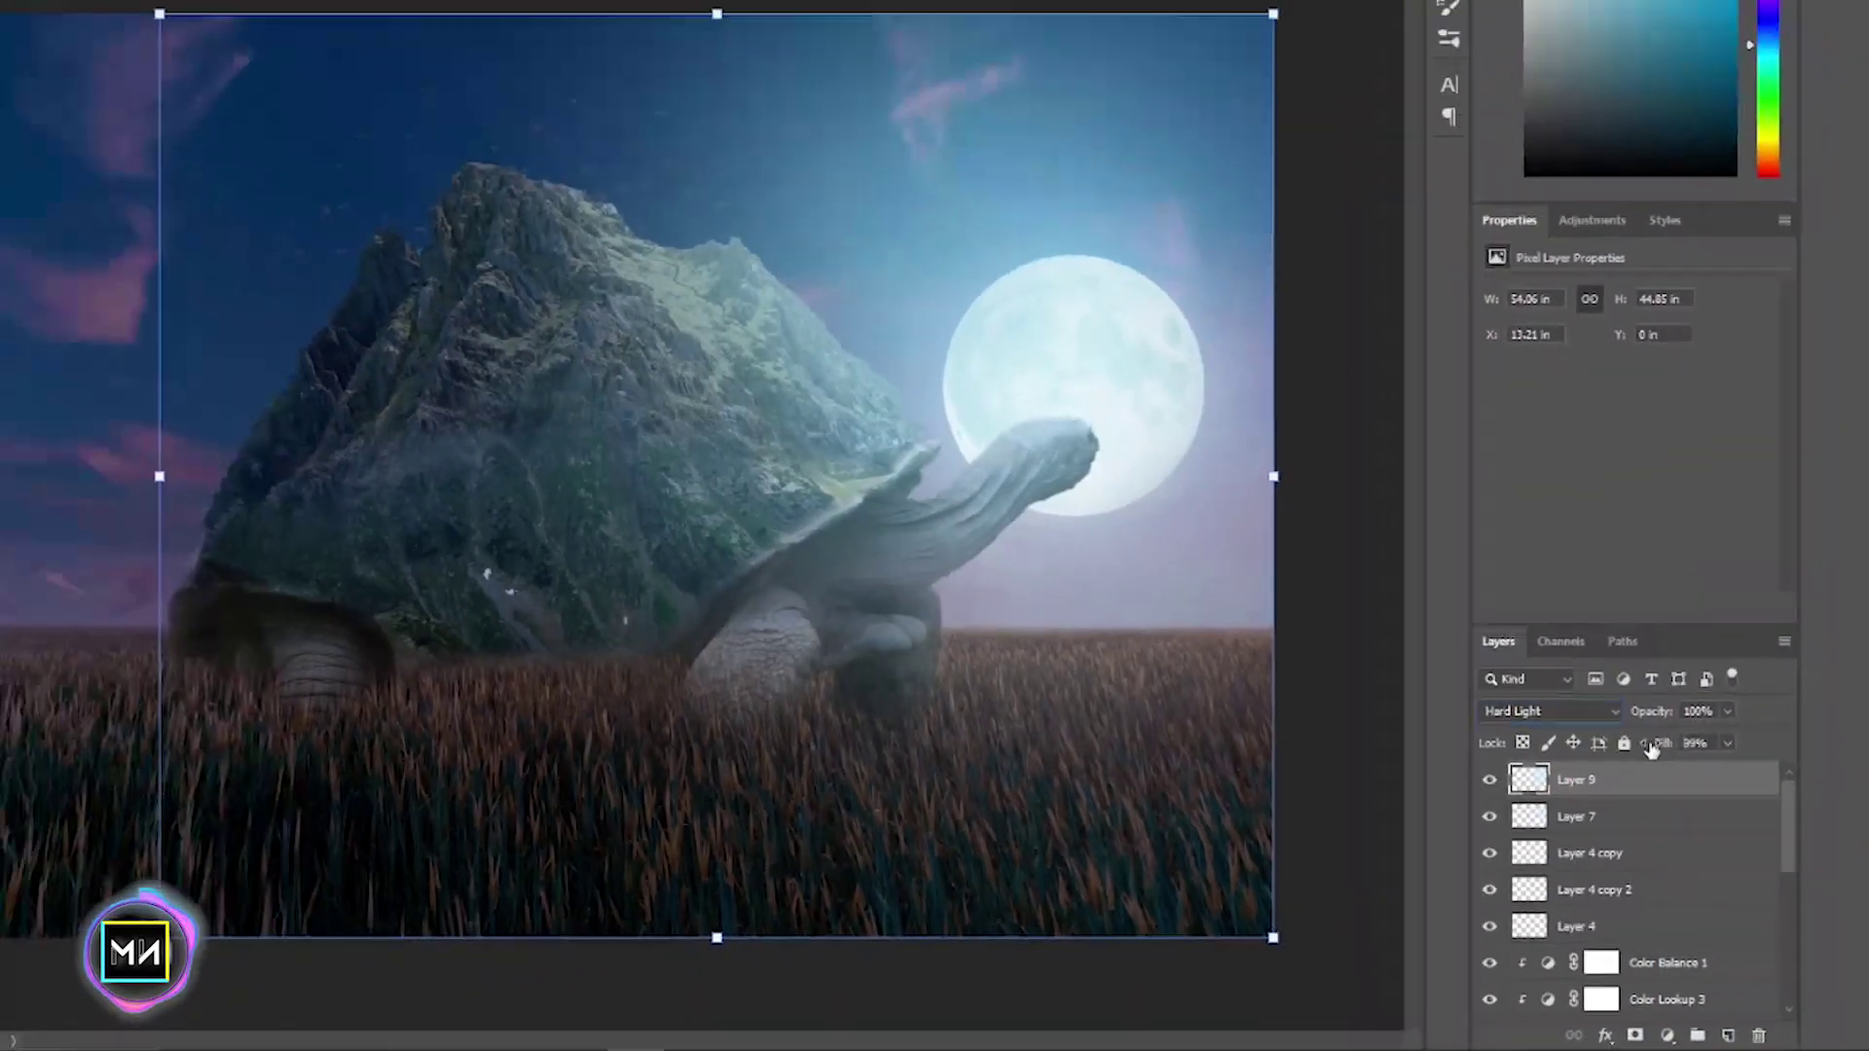
drag(1660, 791, 1645, 794)
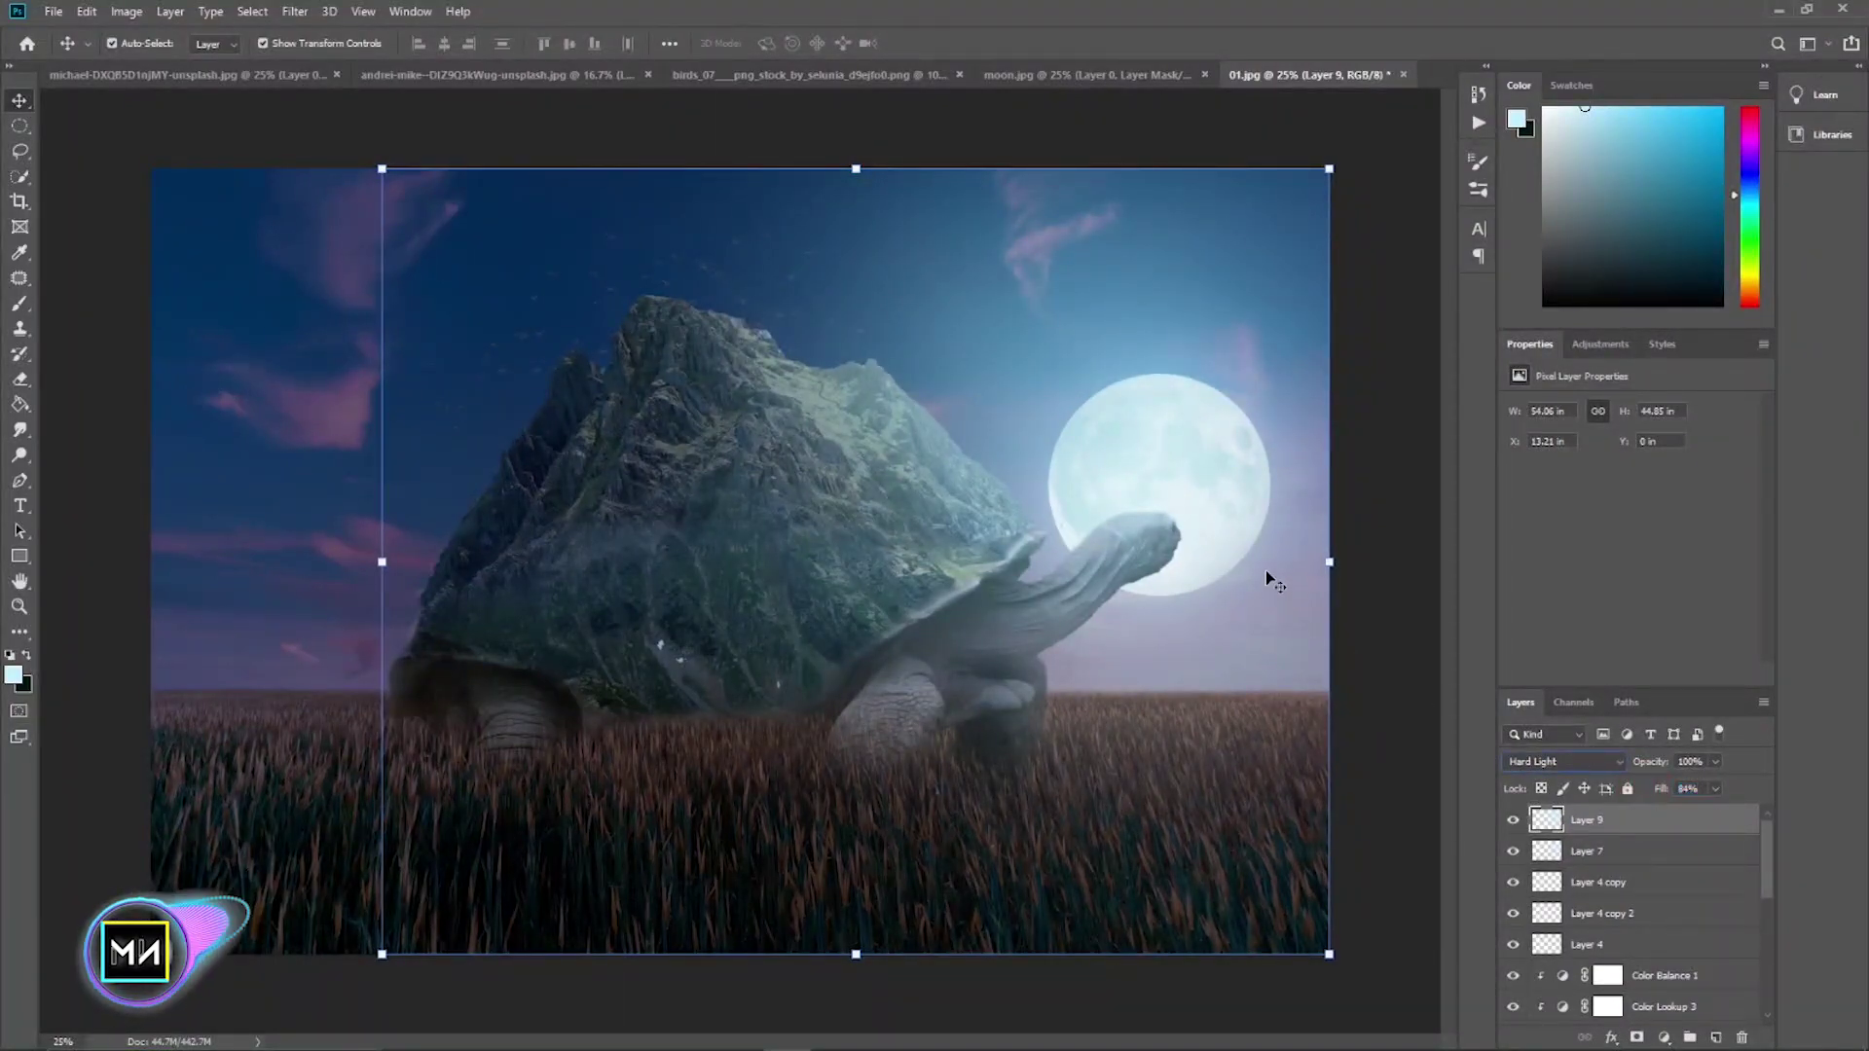
click(1363, 541)
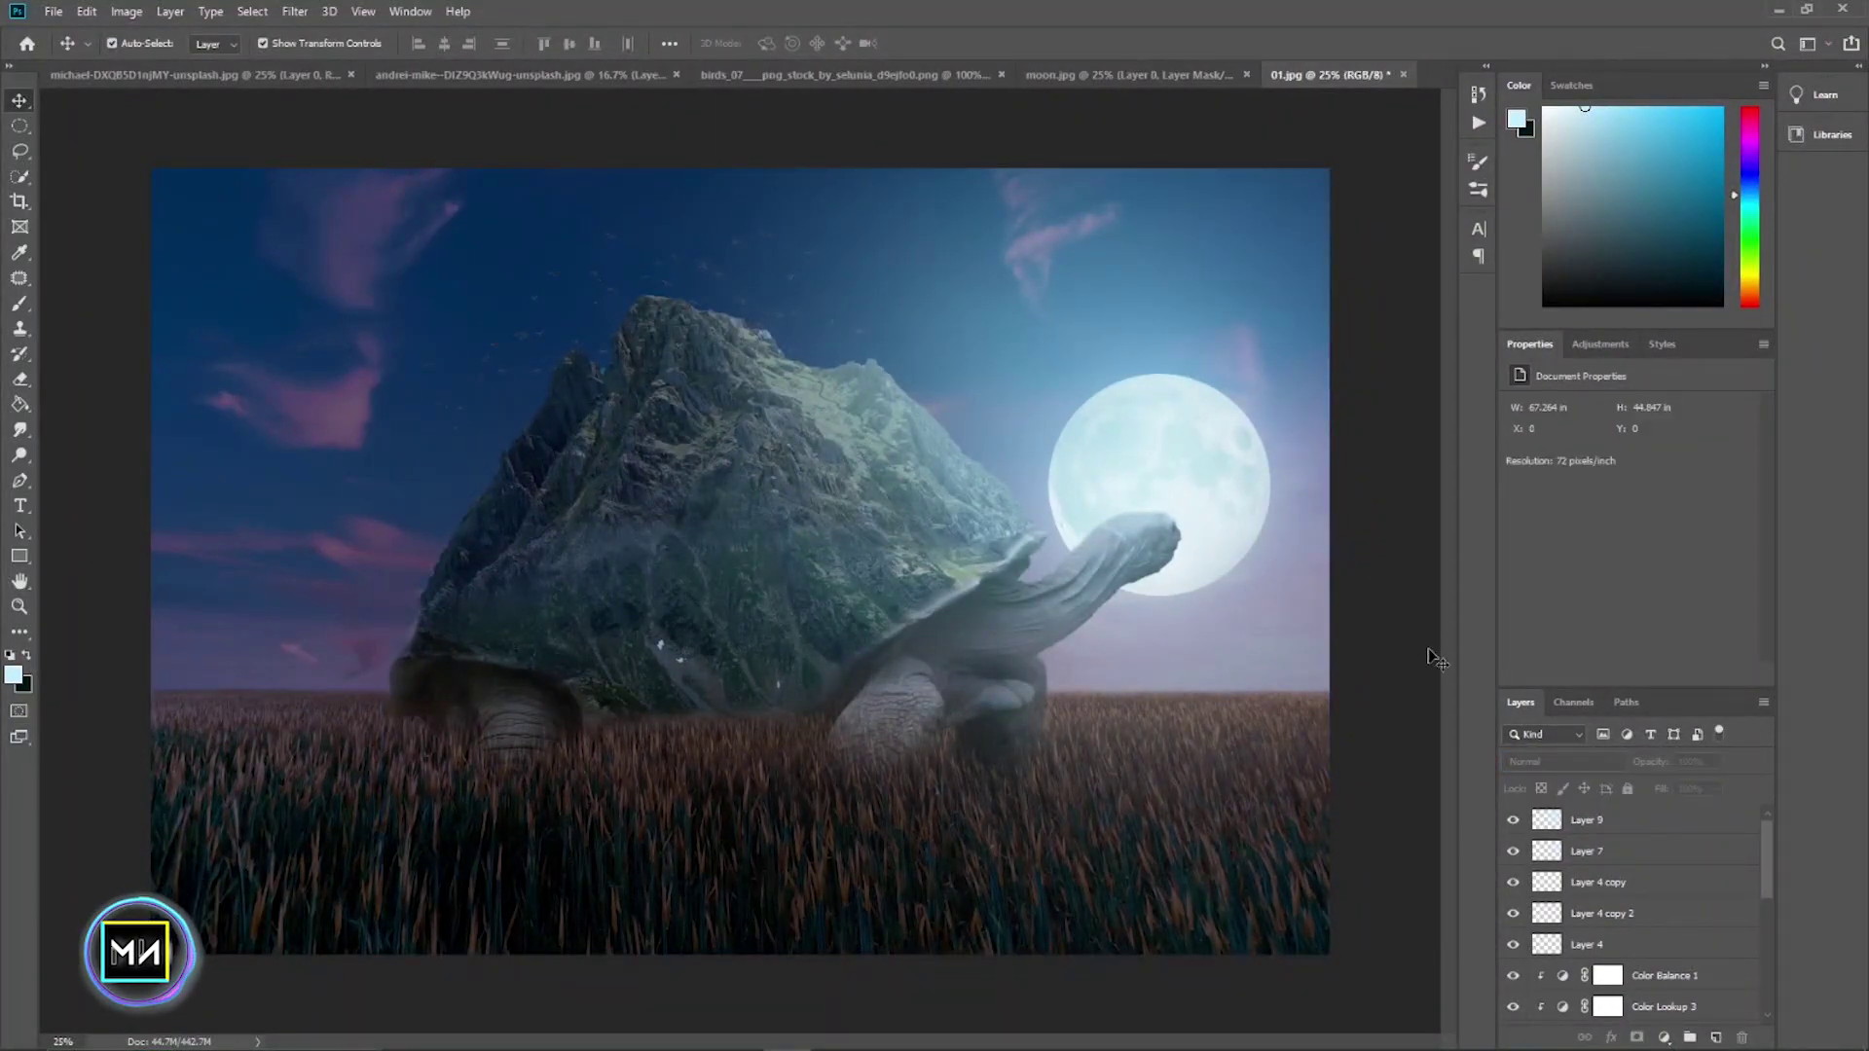
- Group Layer 9 down through the mountain shell layers into Group 1, then toggle its visibility to check
click(1630, 835)
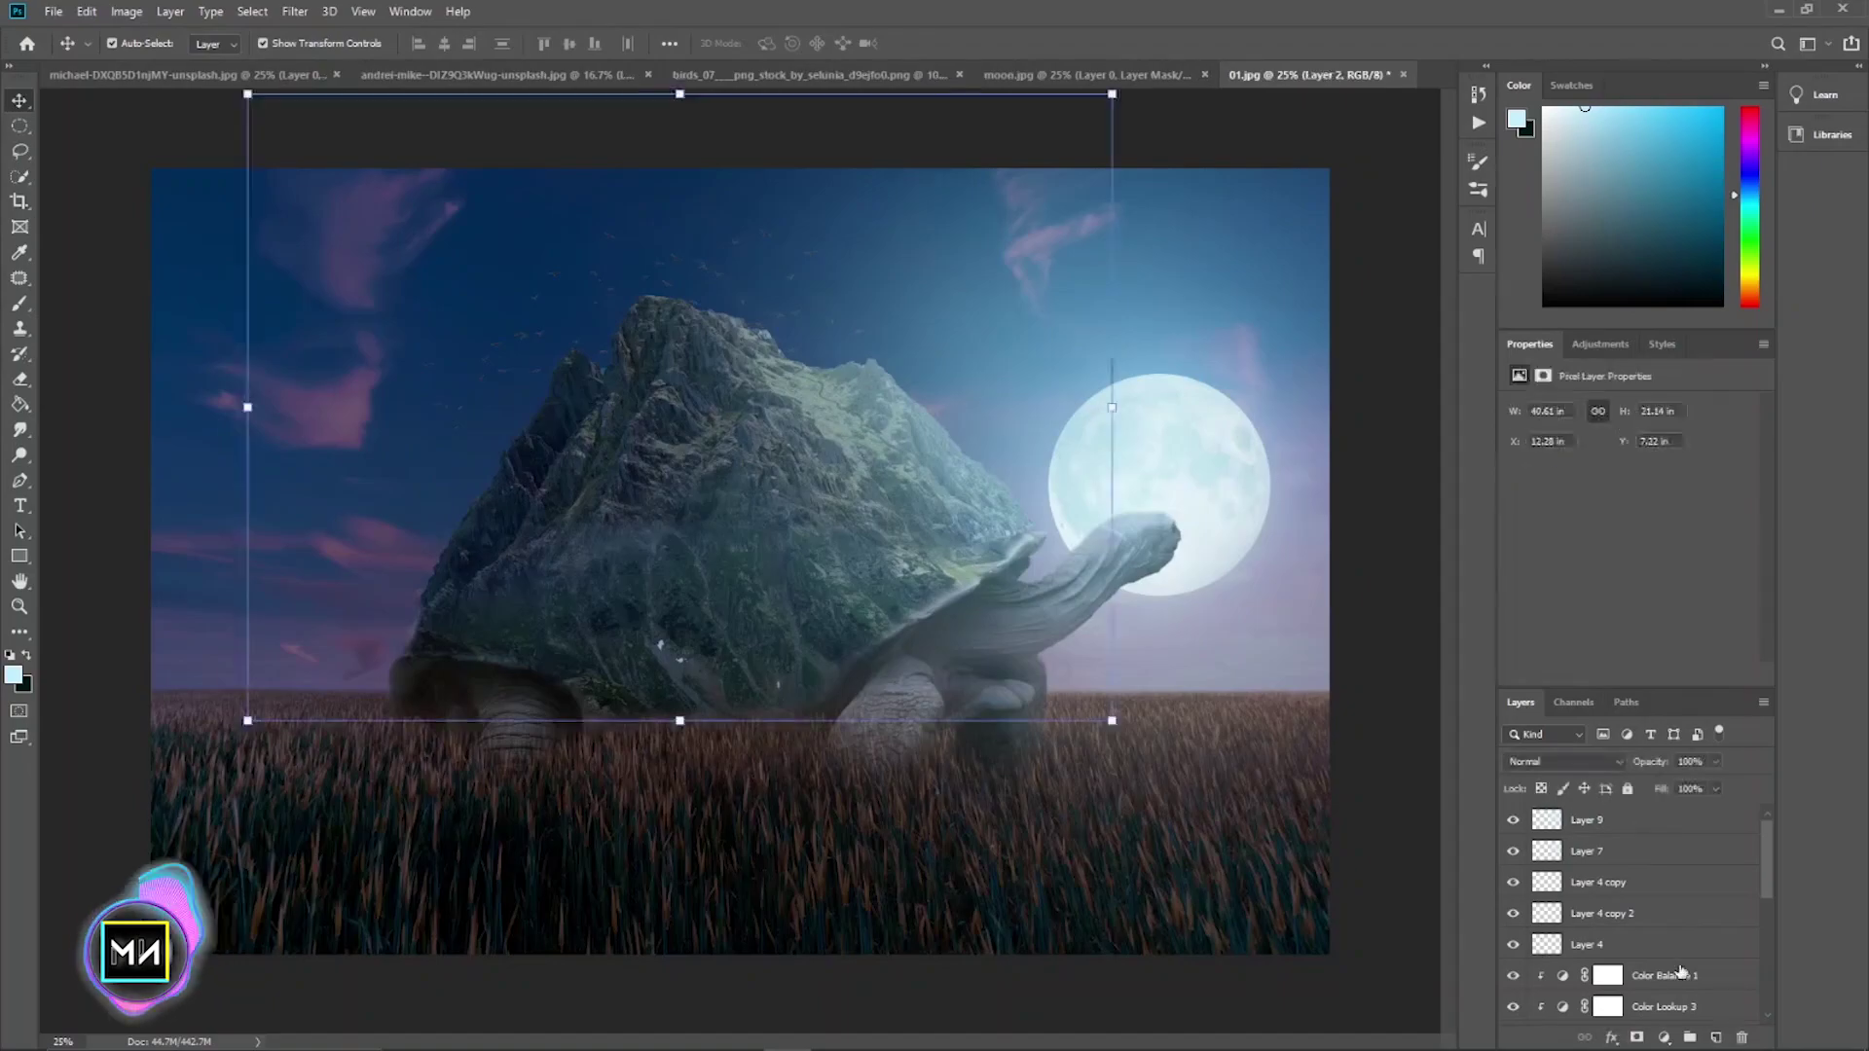
shift+click(1684, 976)
scroll(1668, 977, down, 3)
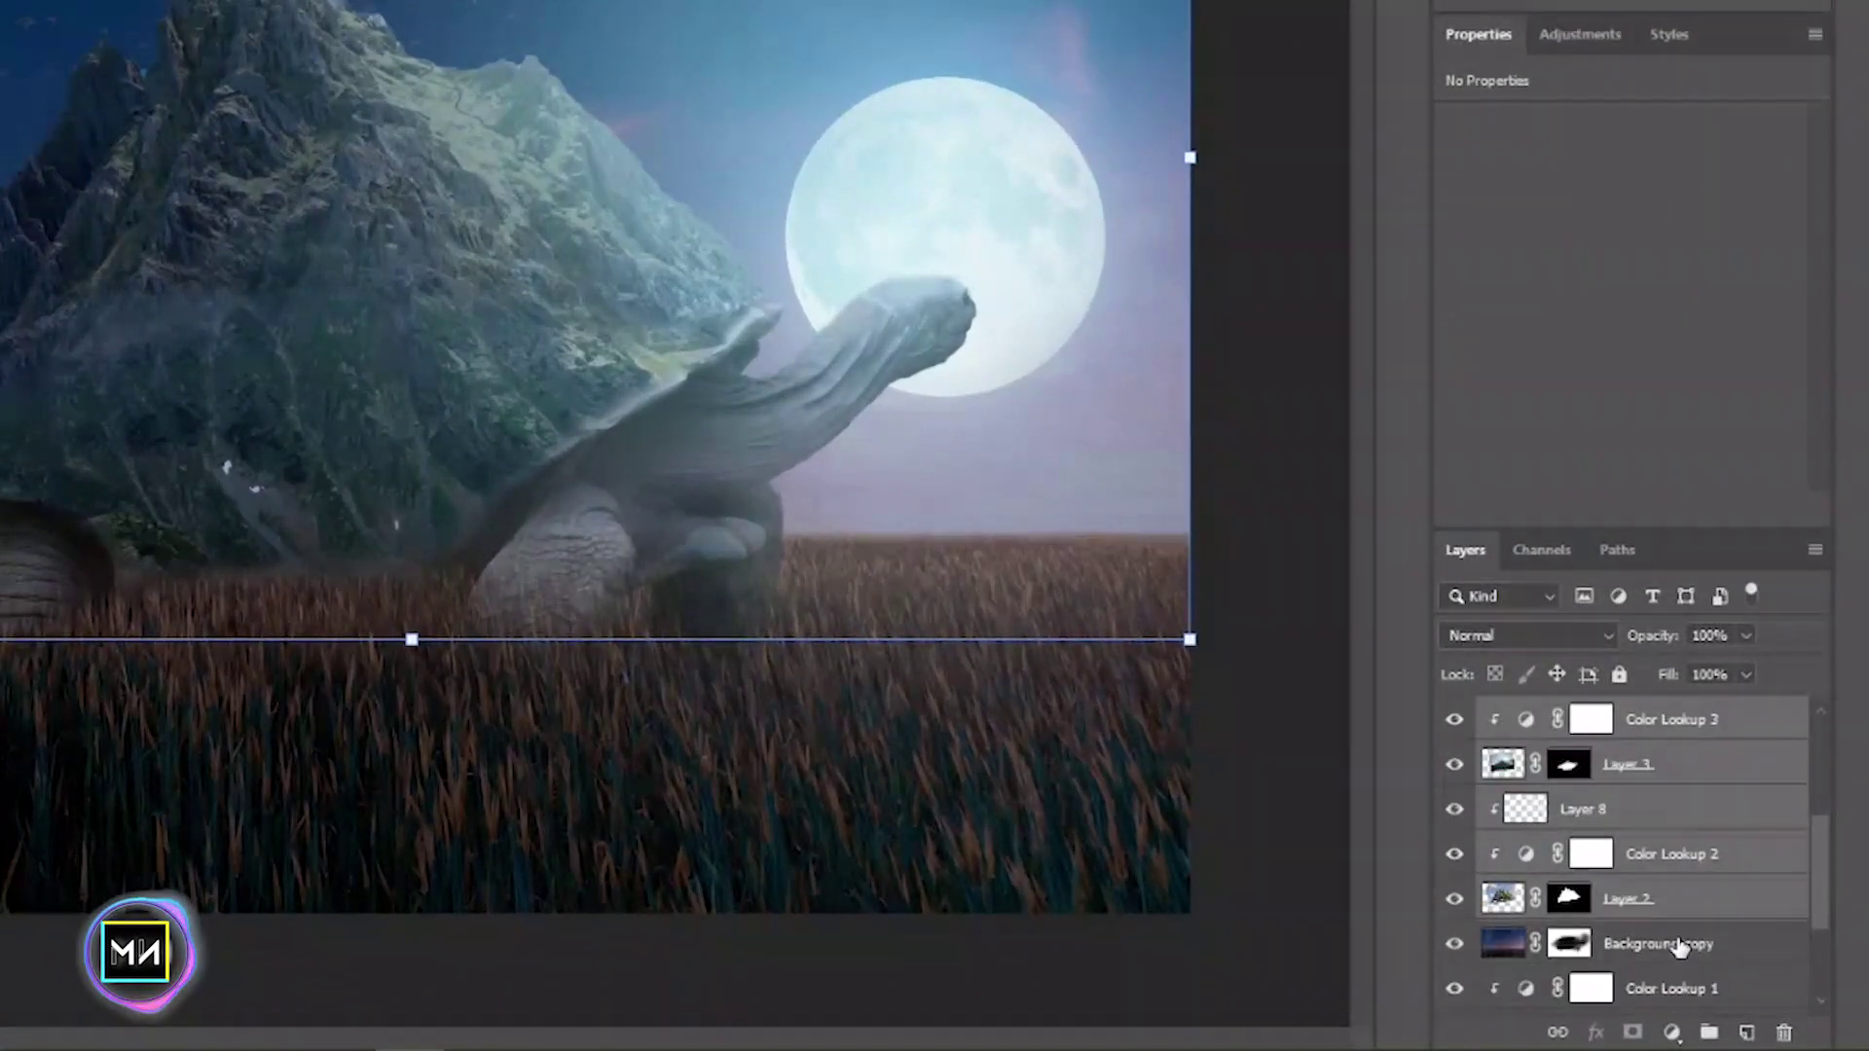
scroll(1680, 950, down, 1)
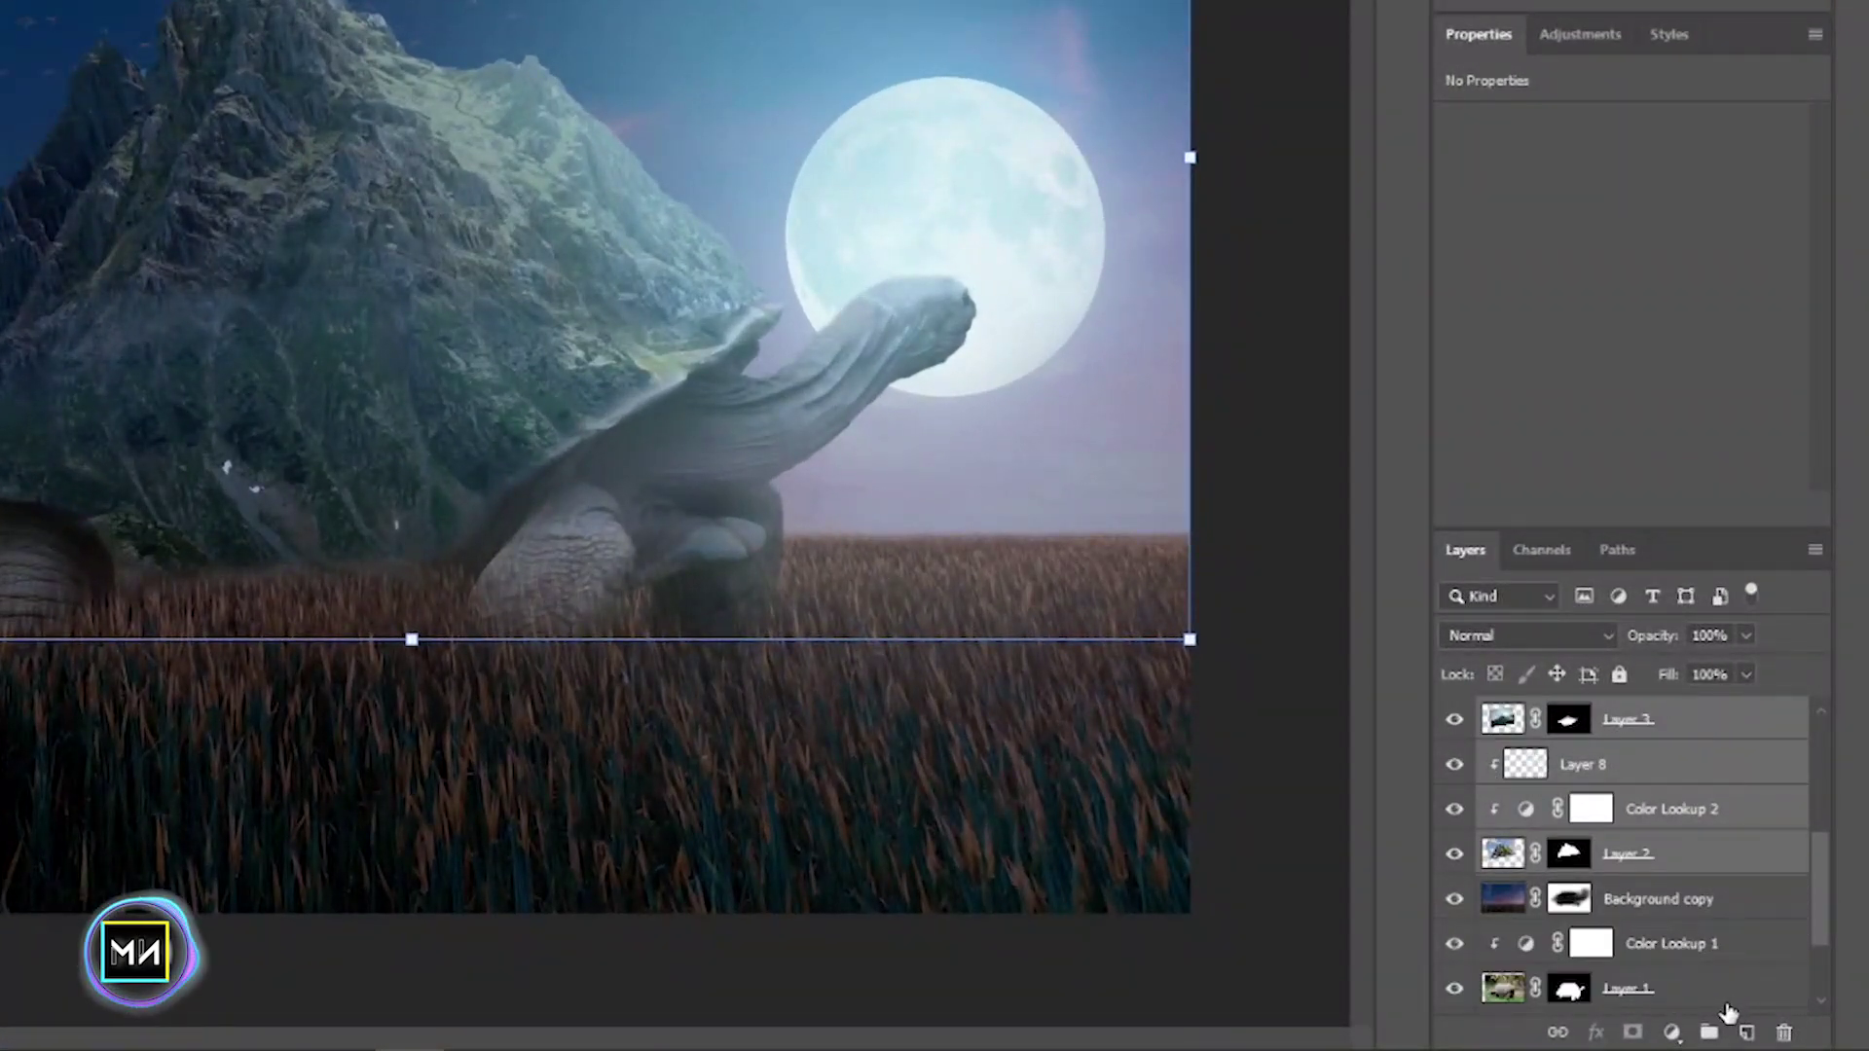
scroll(1645, 942, down, 3)
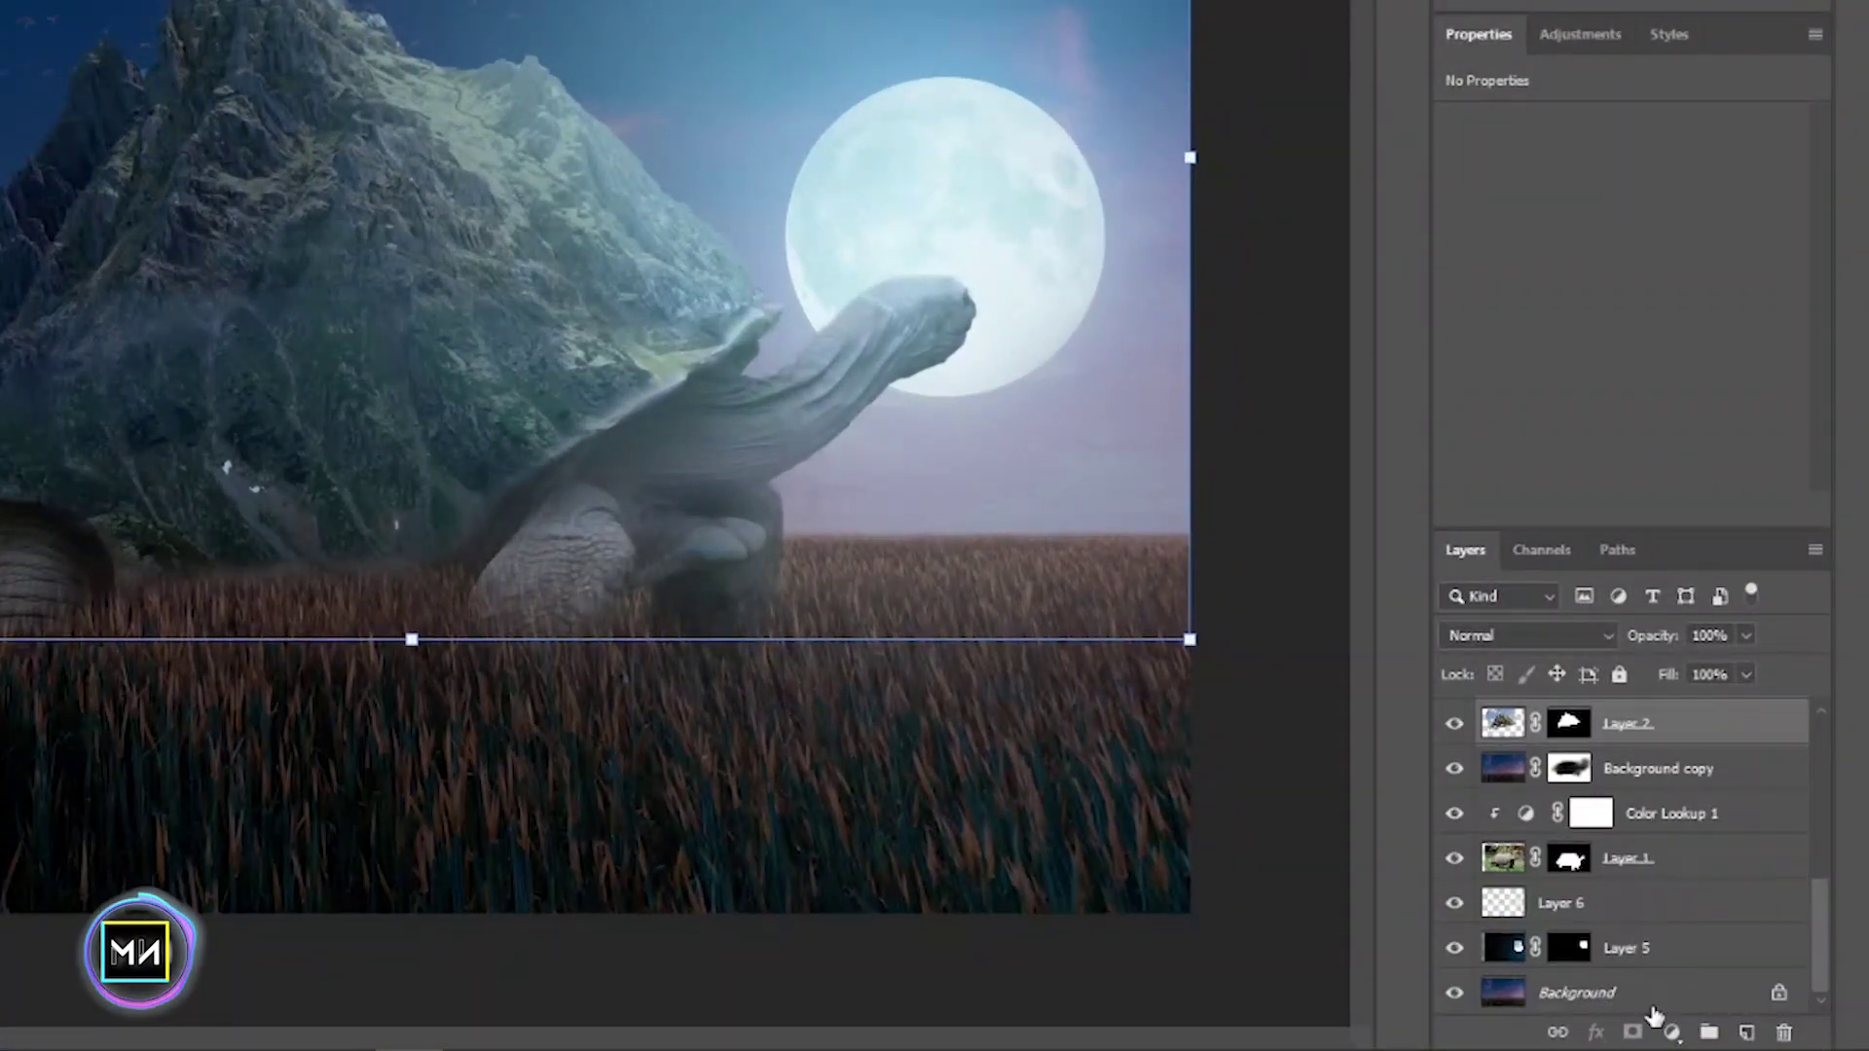
click(1699, 1037)
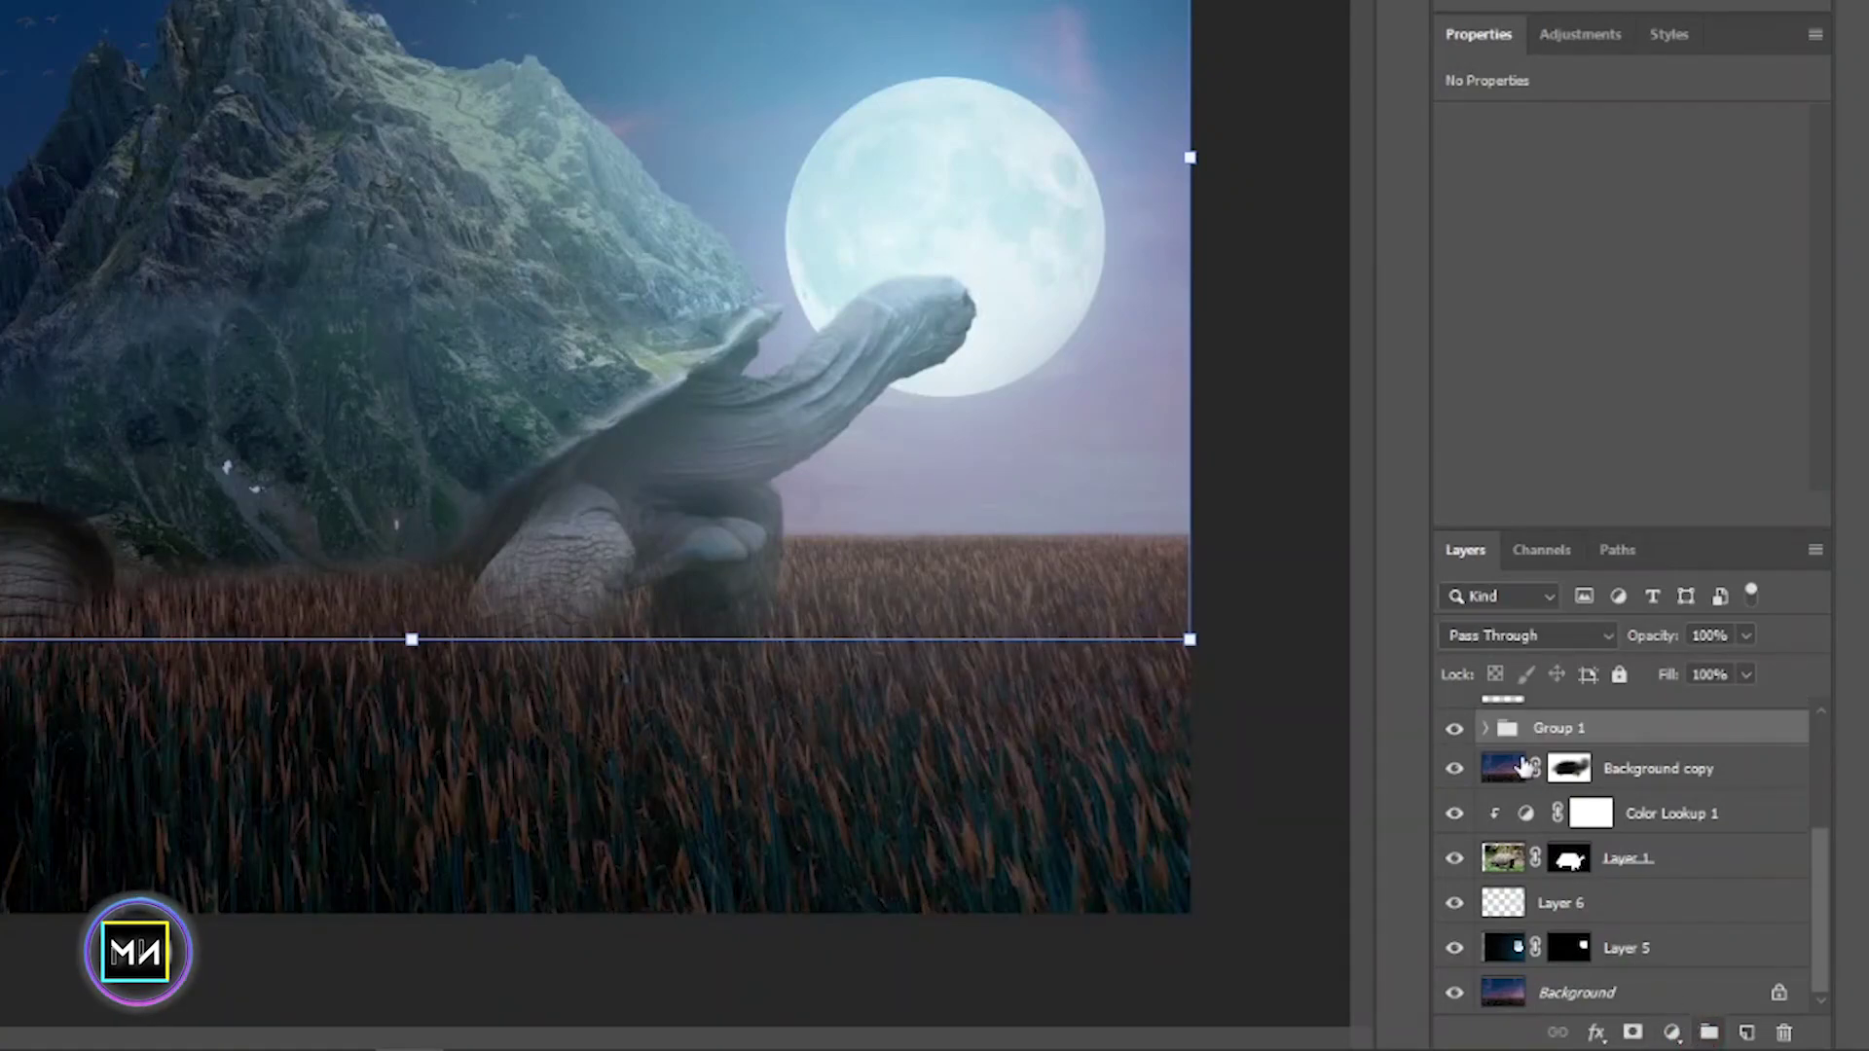
click(1451, 728)
click(1452, 728)
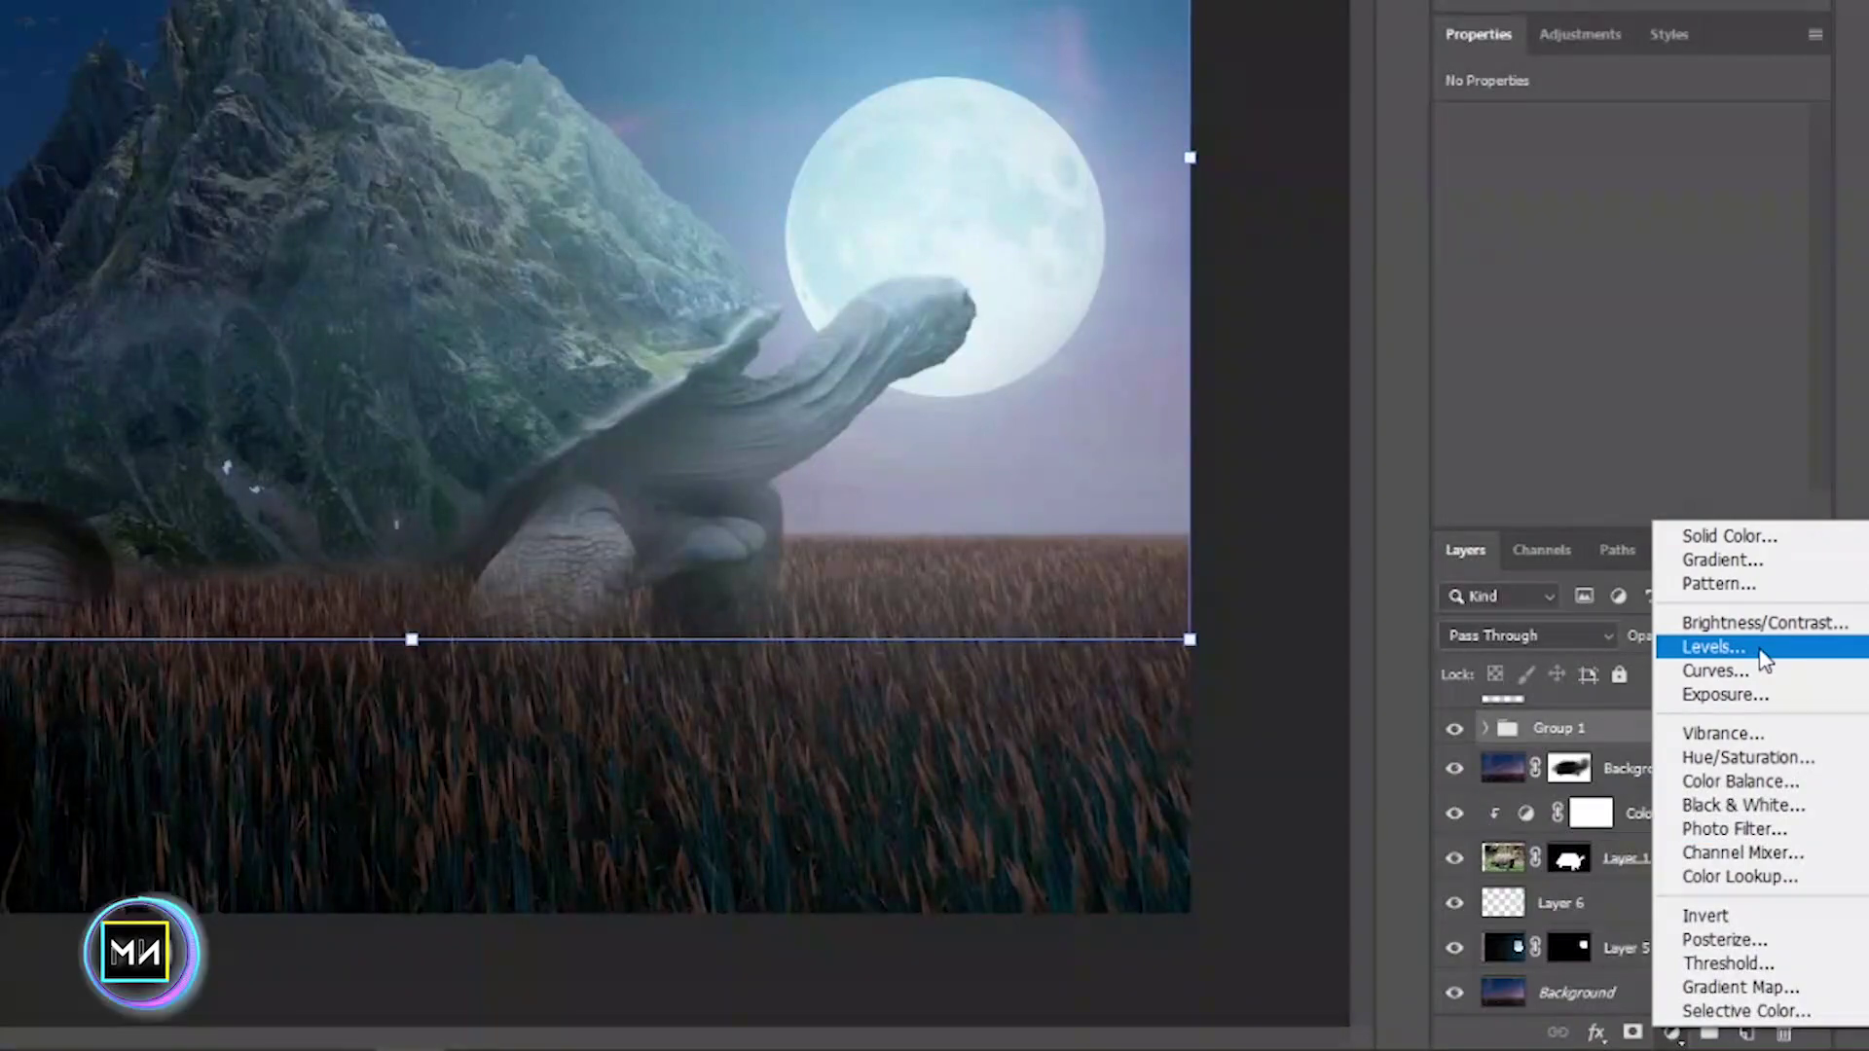
- Add a Levels adjustment clipped to Group 1 with midtones raised to 1.99
click(1747, 648)
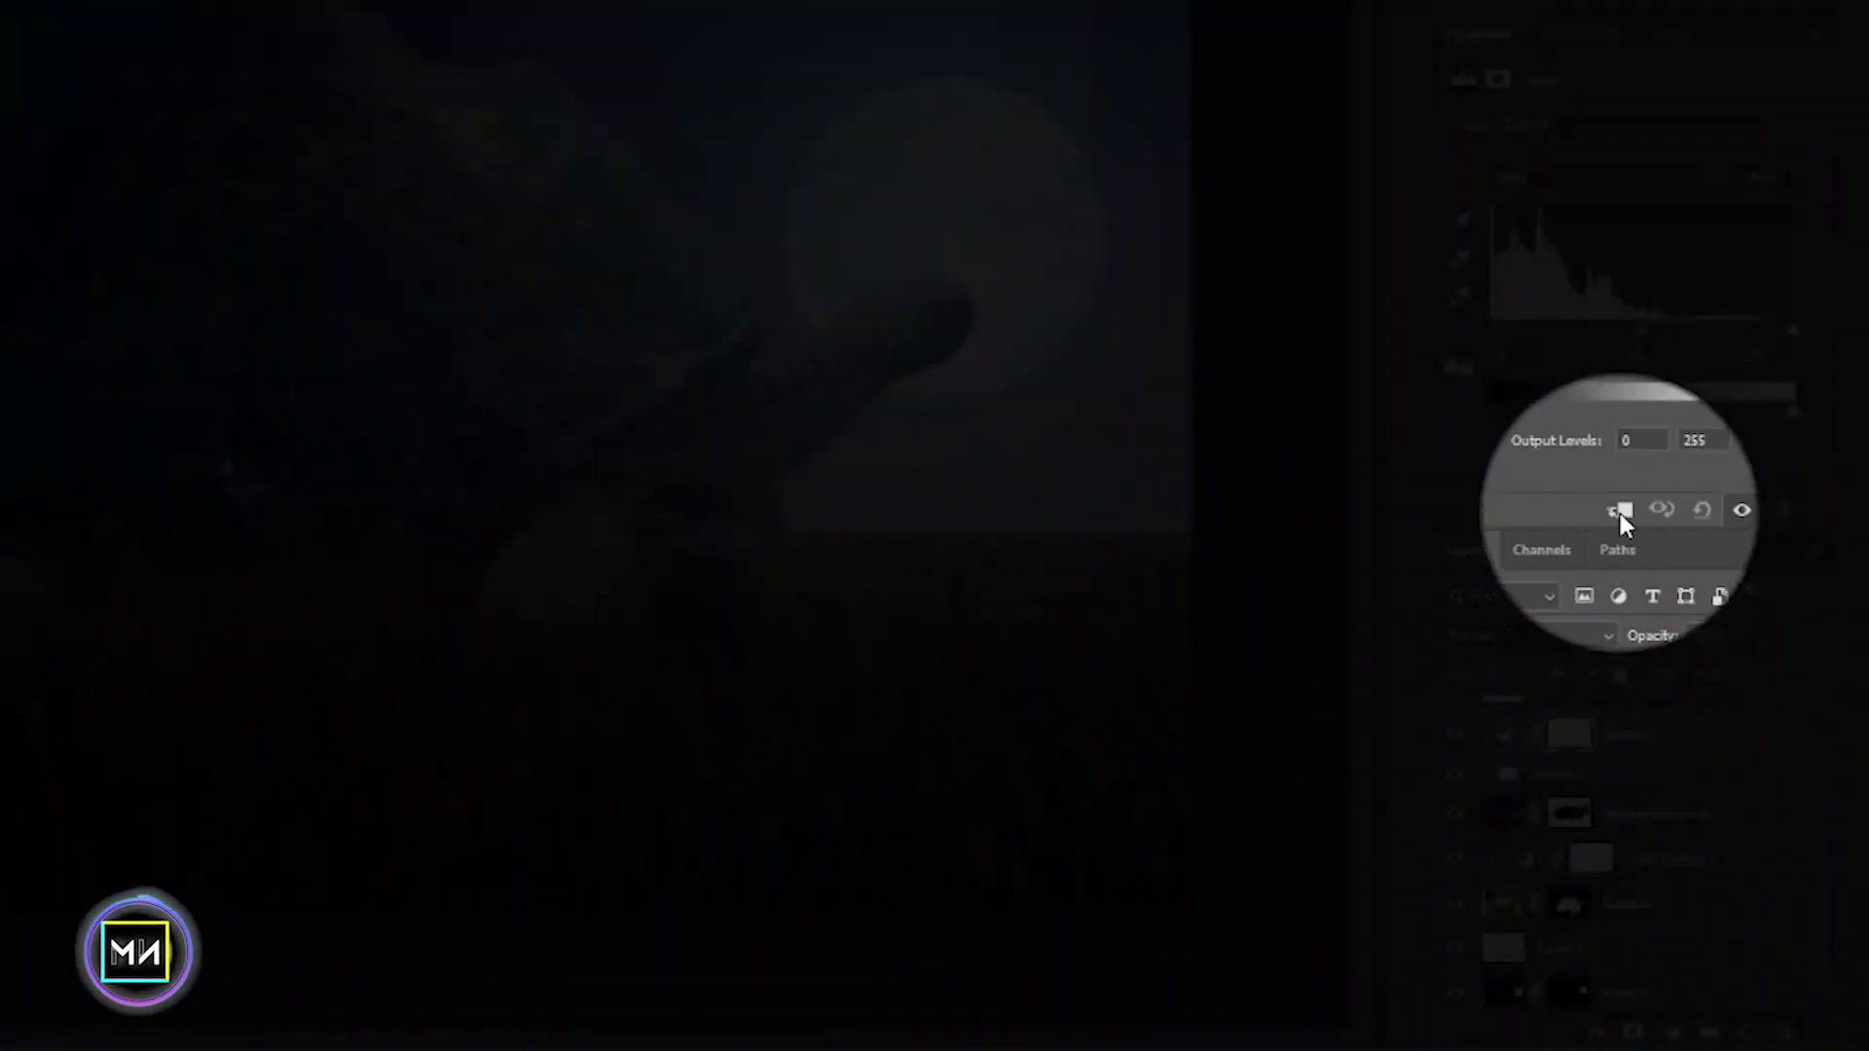
click(1619, 511)
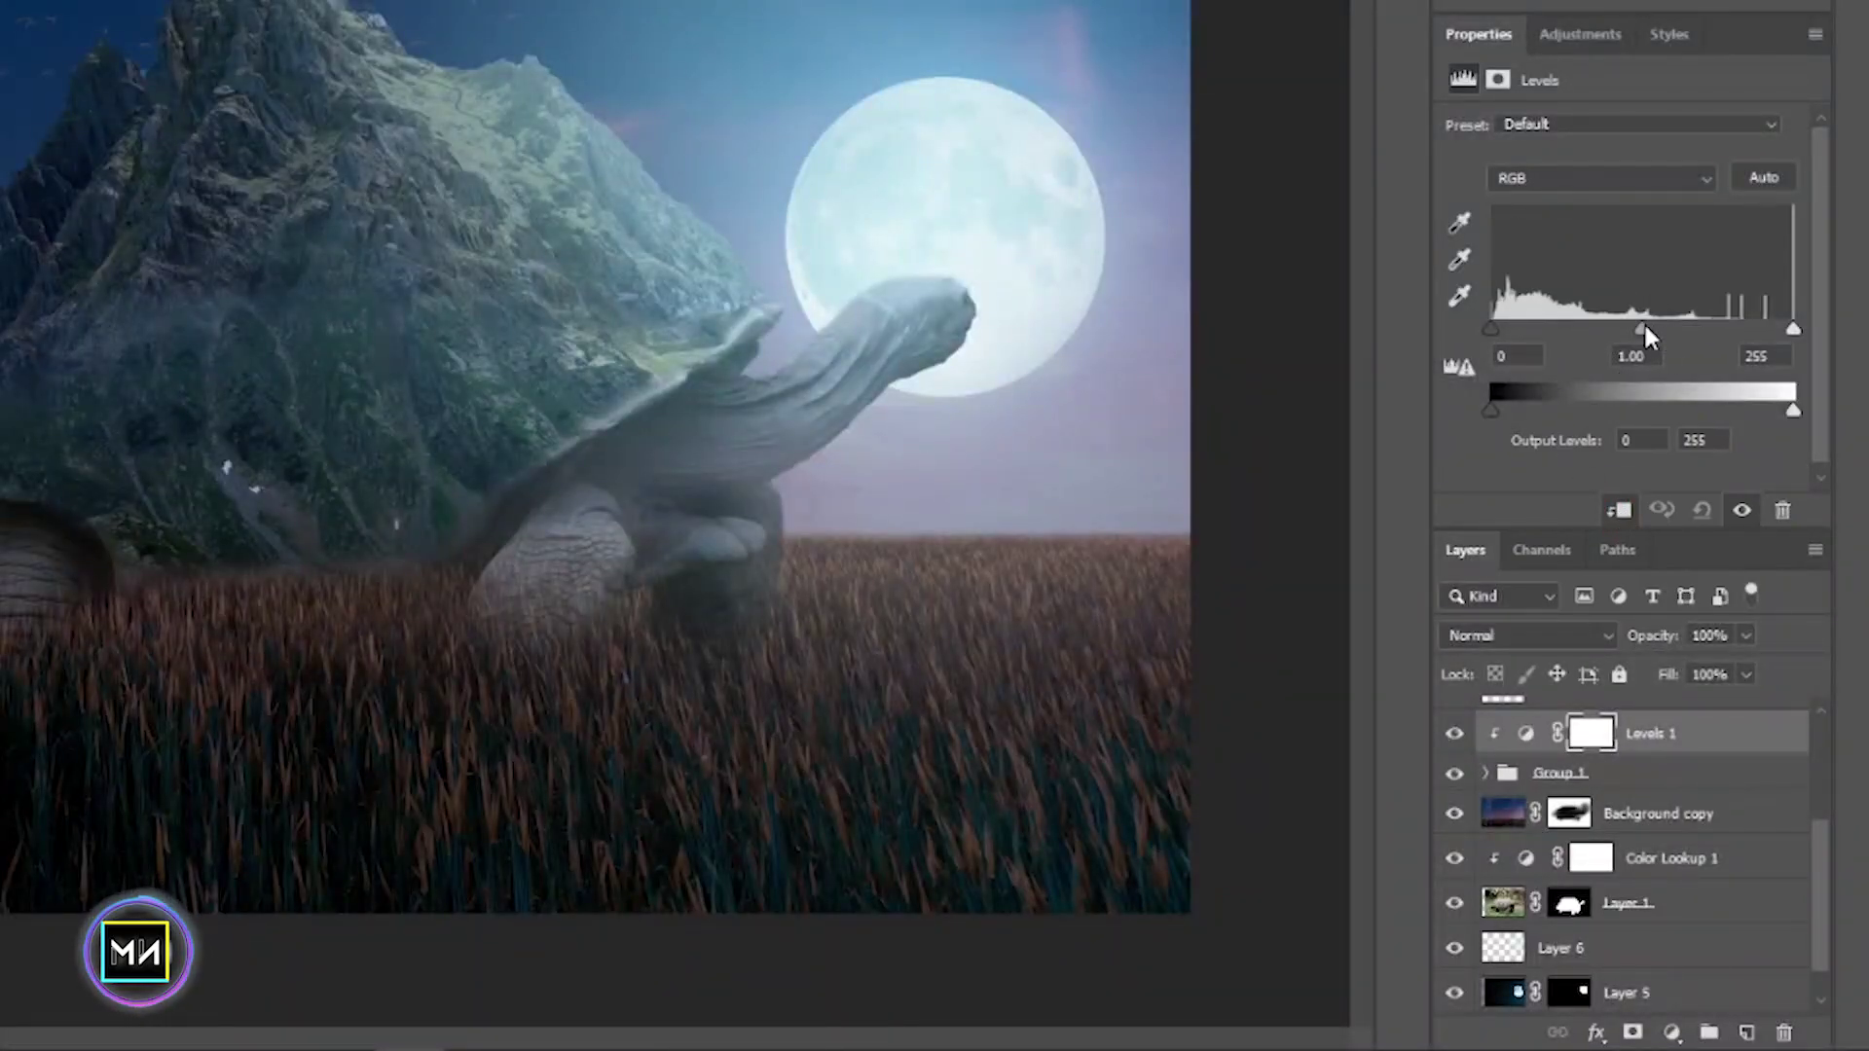
mouse_move(1643, 329)
mouse_down()
mouse_move(1607, 331)
mouse_move(1805, 322)
mouse_move(1569, 341)
mouse_up()
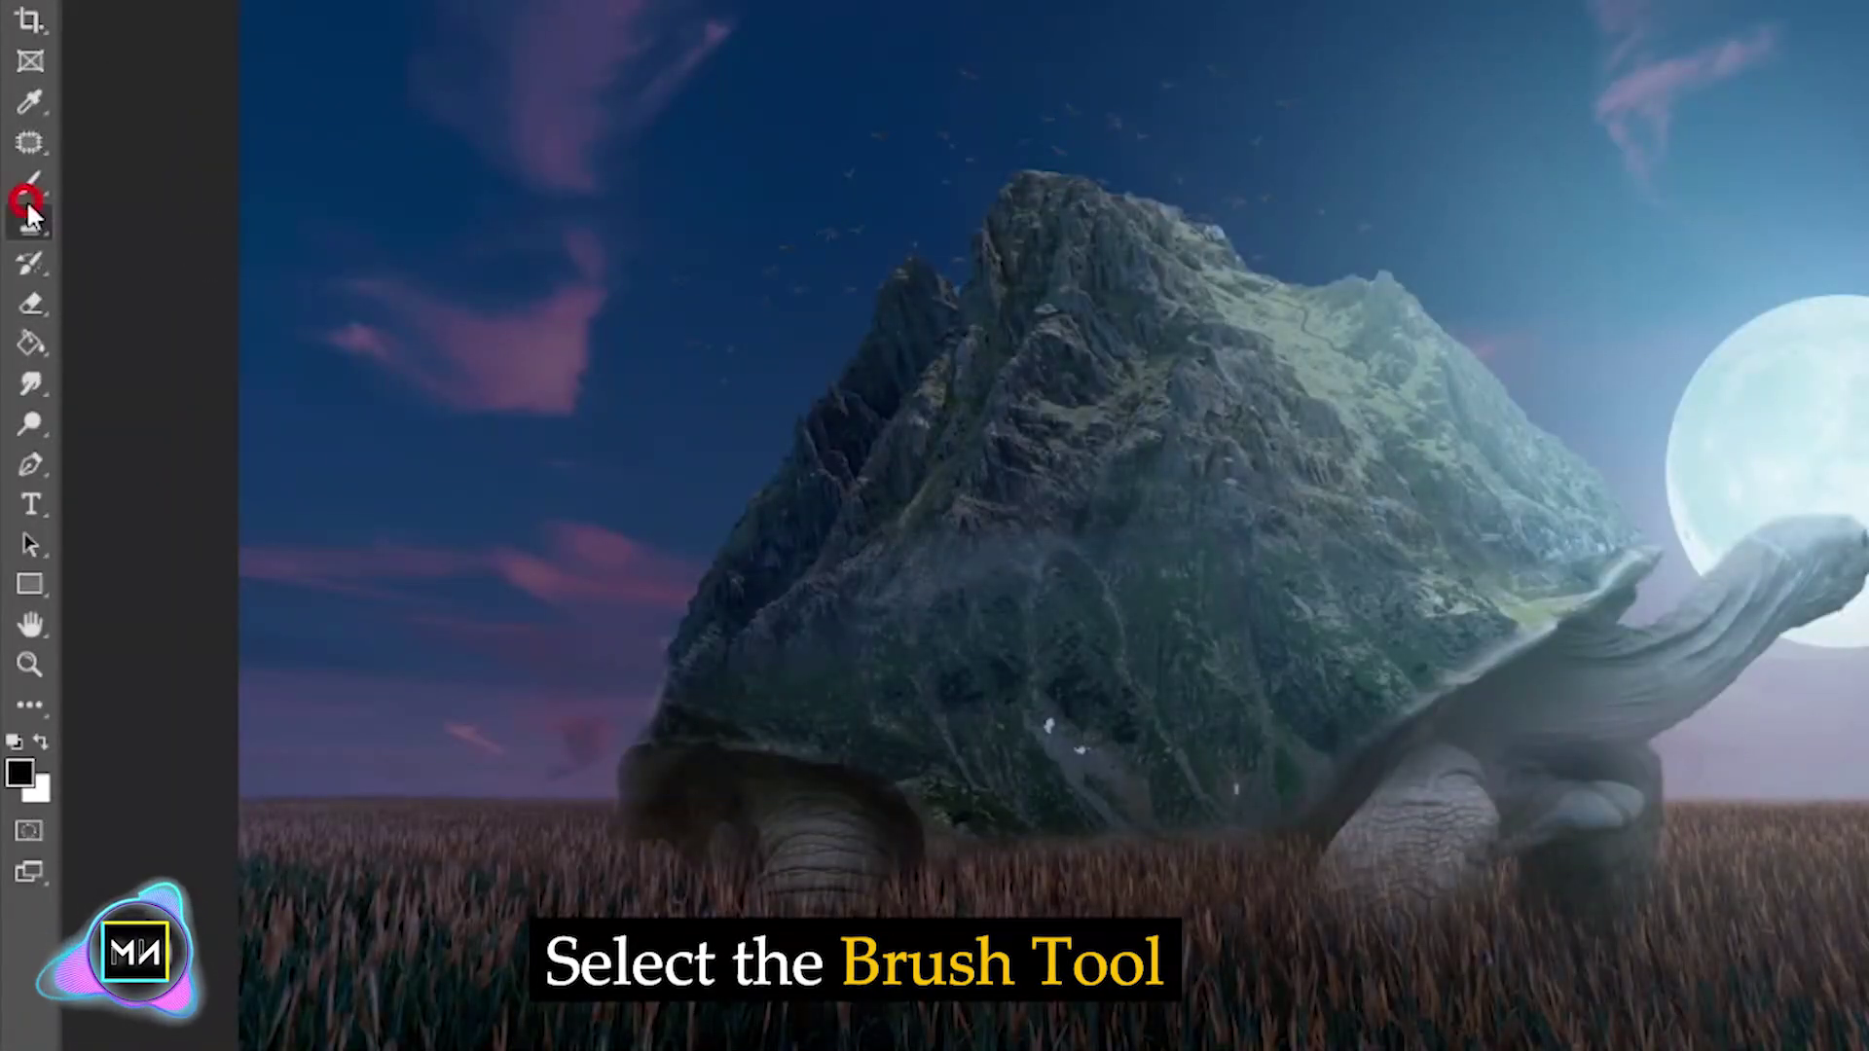
- Brush Levels brightening onto the mask along the mountain ridge and beside the turtle's neck
click(26, 201)
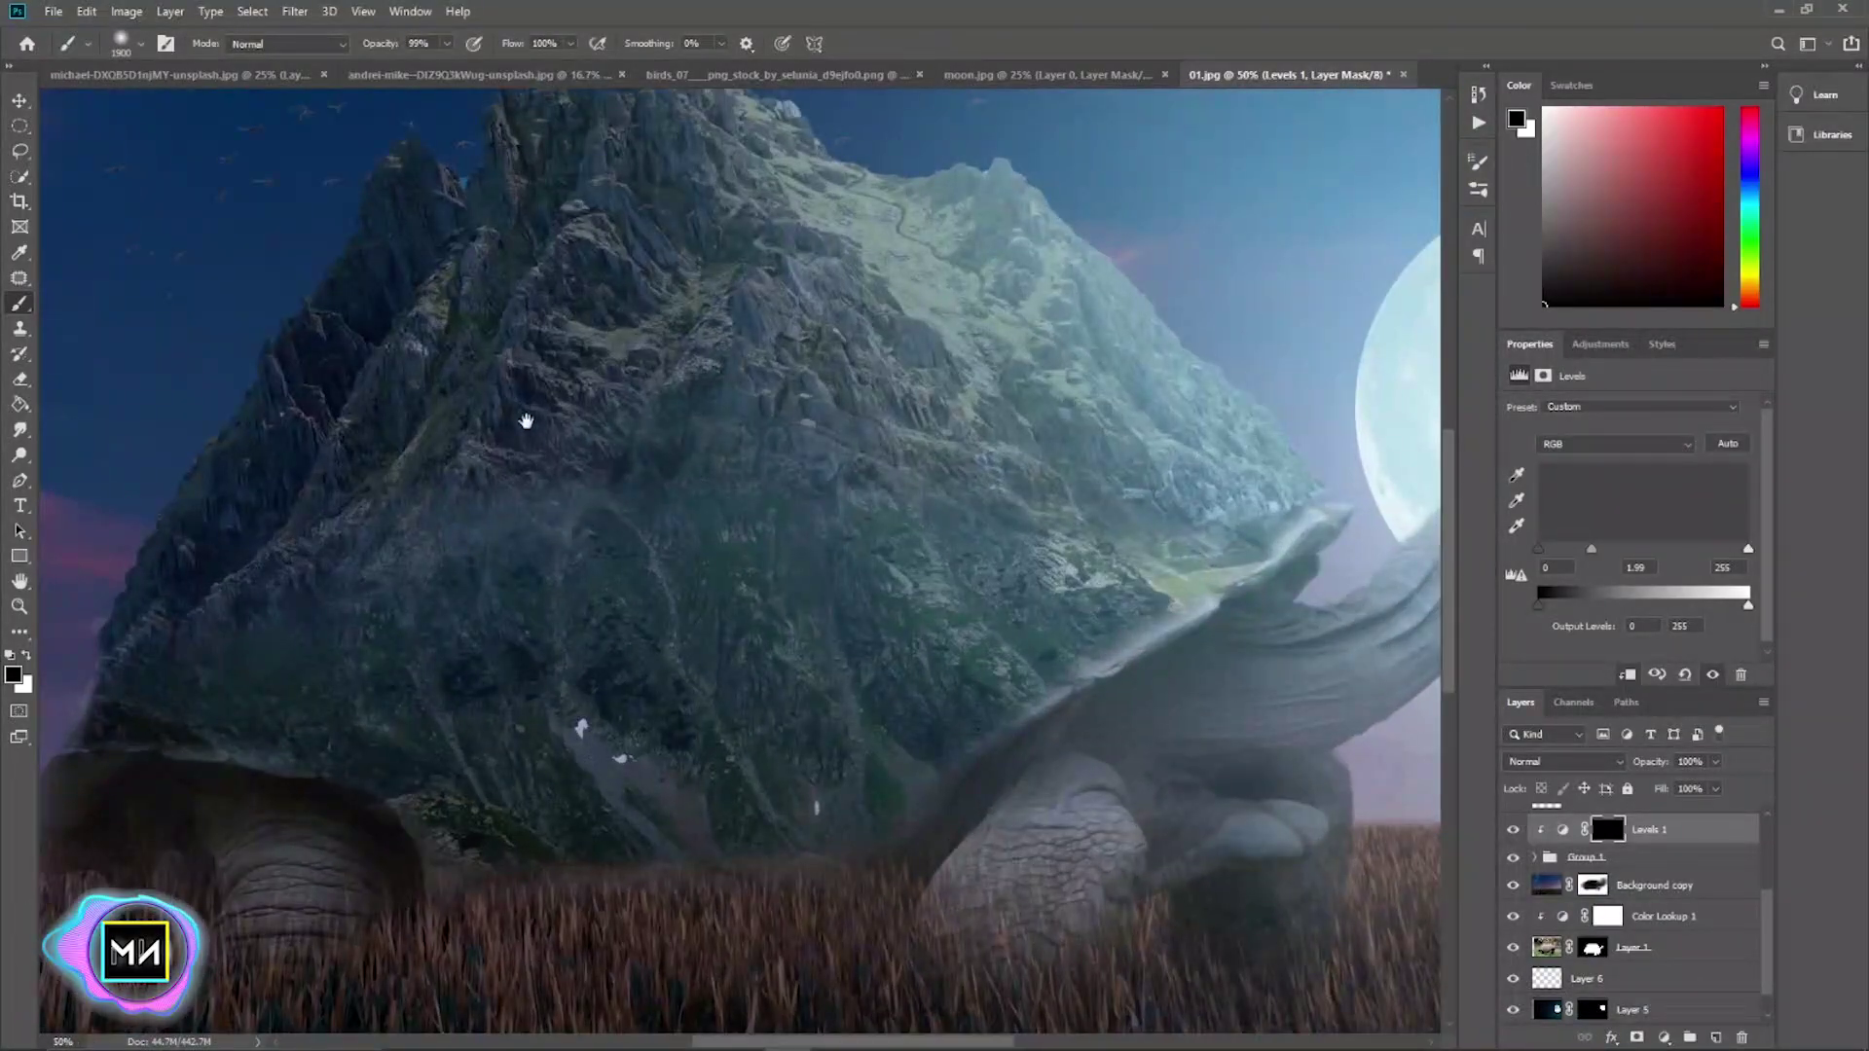
key(ctrl+plus)
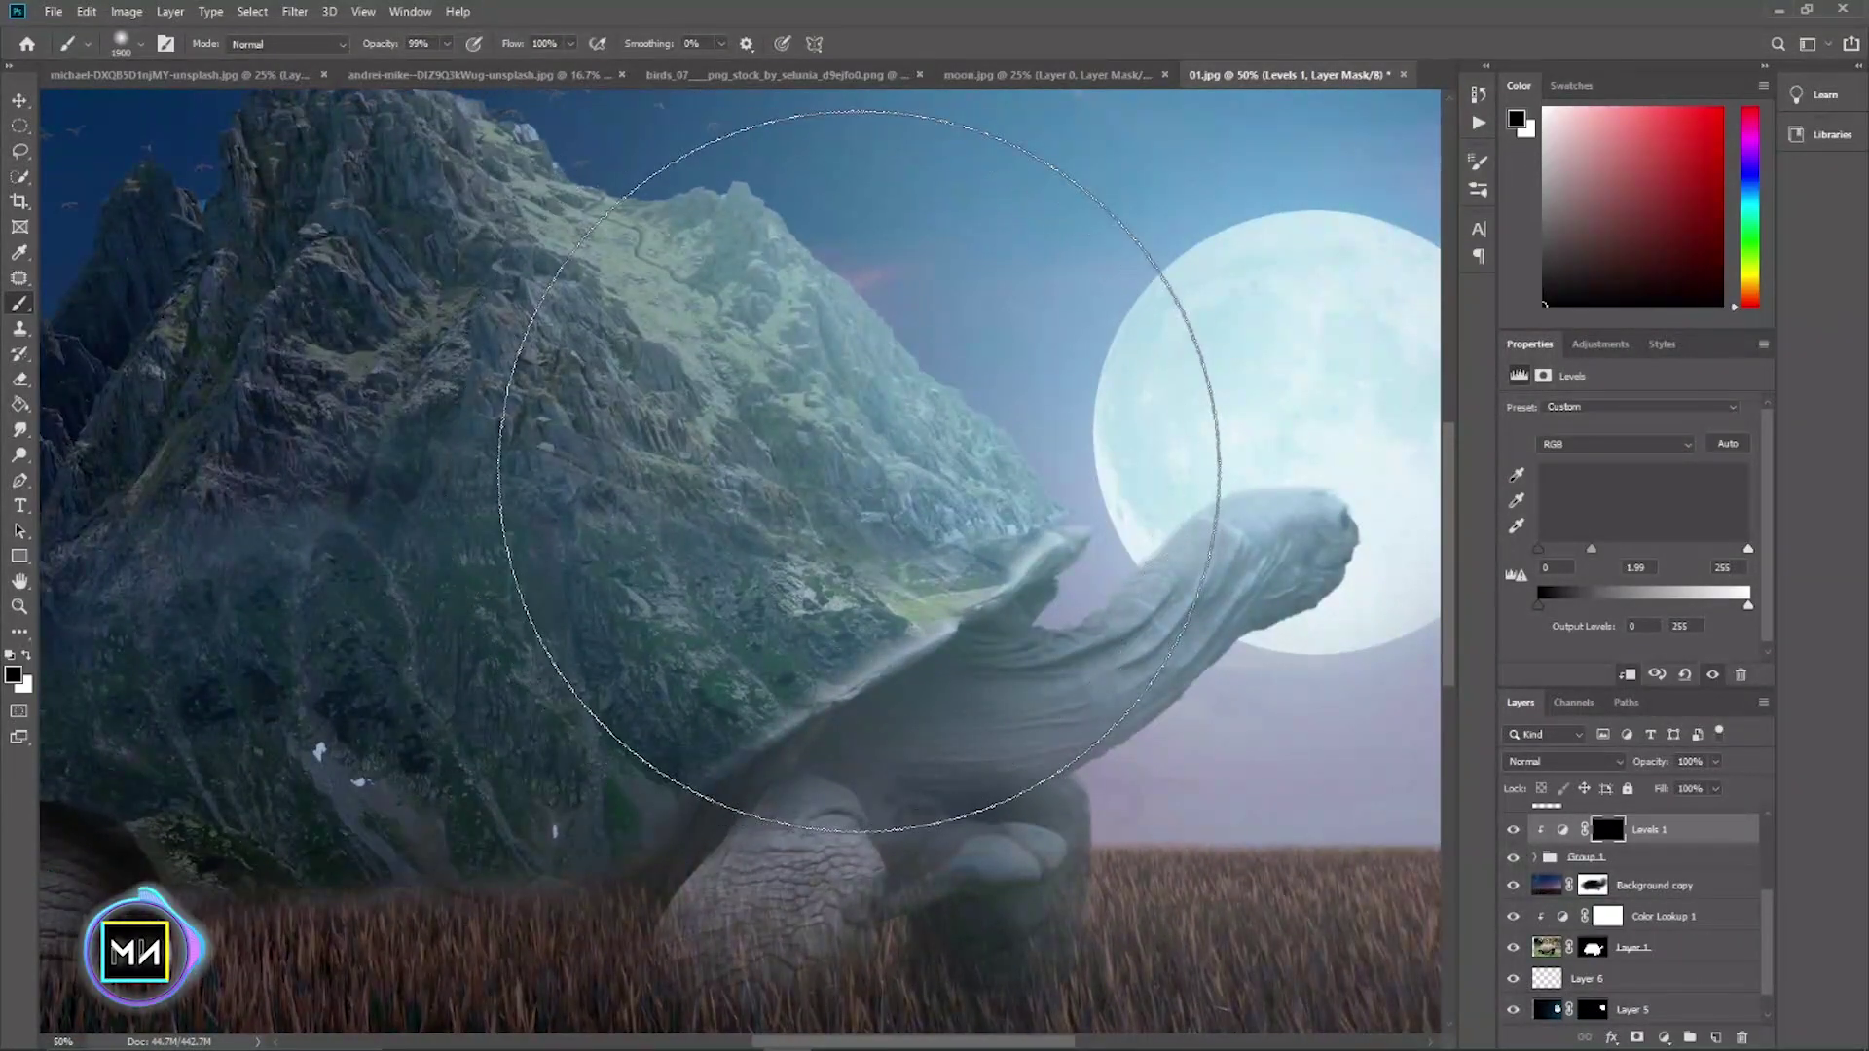
key(bracketleft)
key(bracketleft)
key(bracketleft)
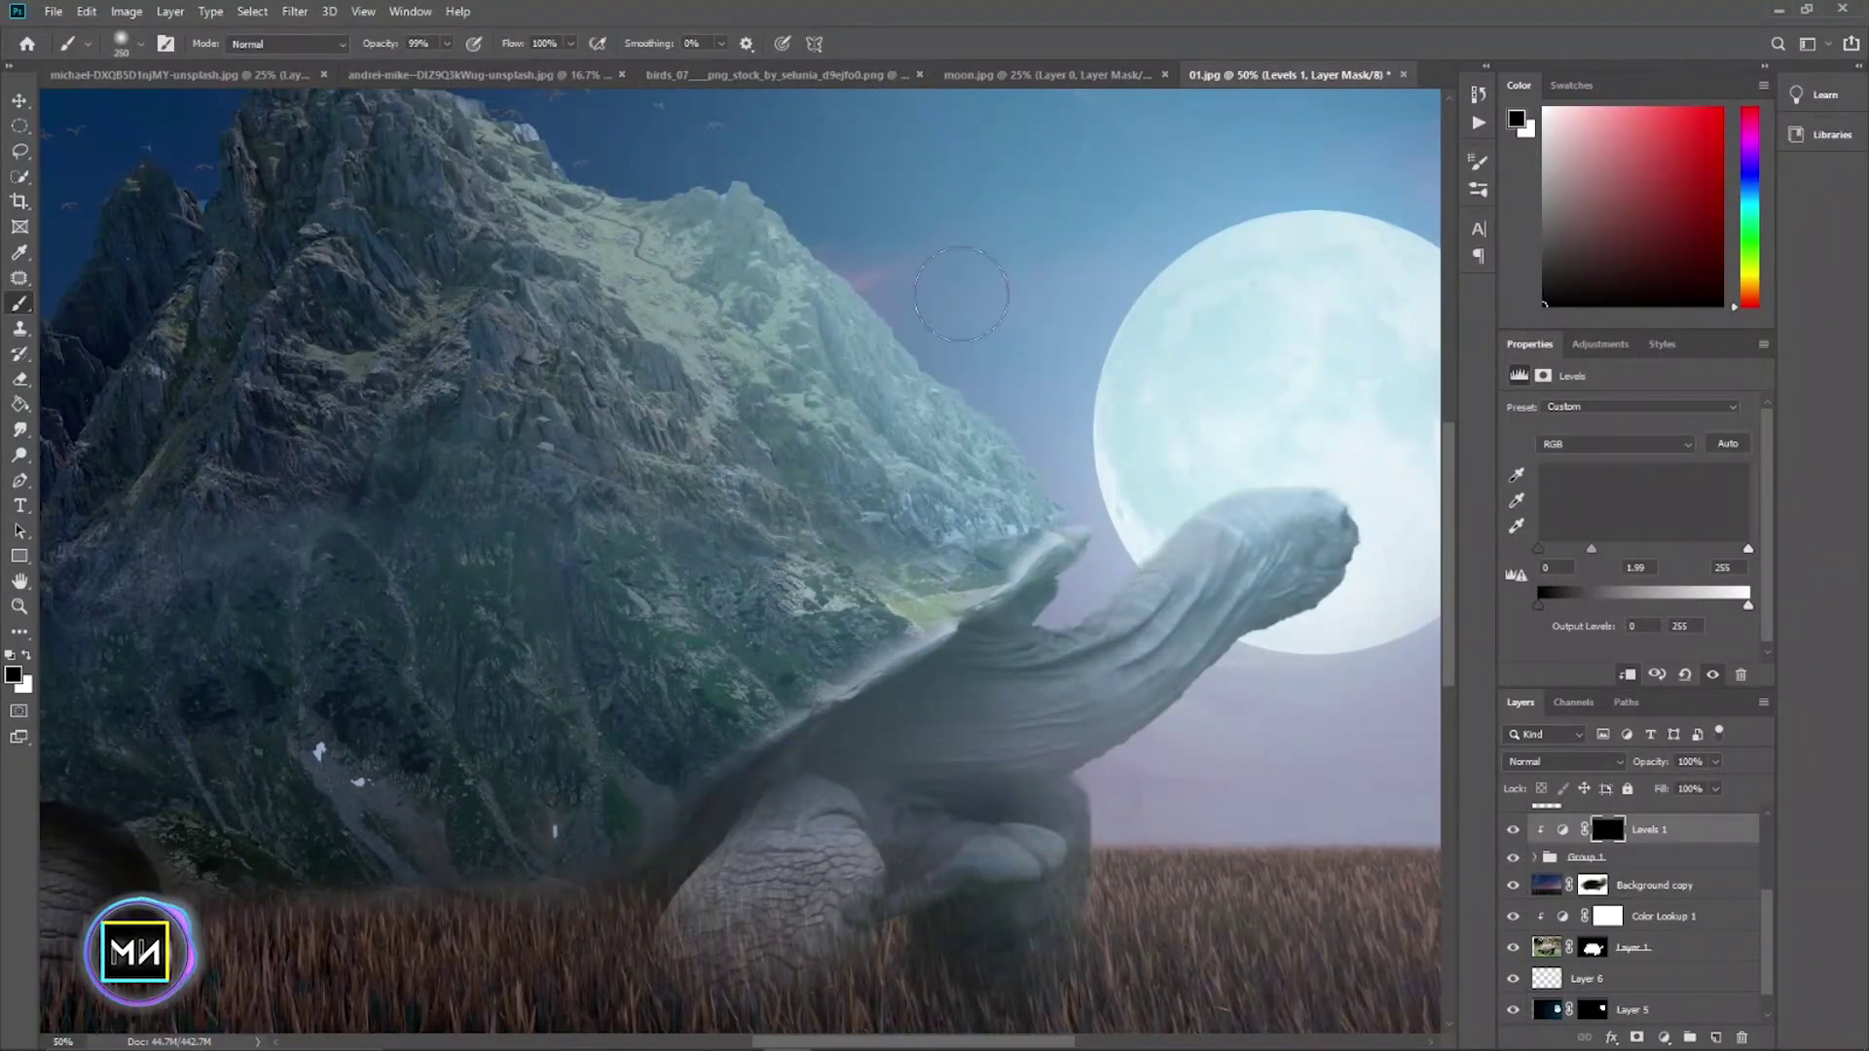
scroll(731, 271, up, 5)
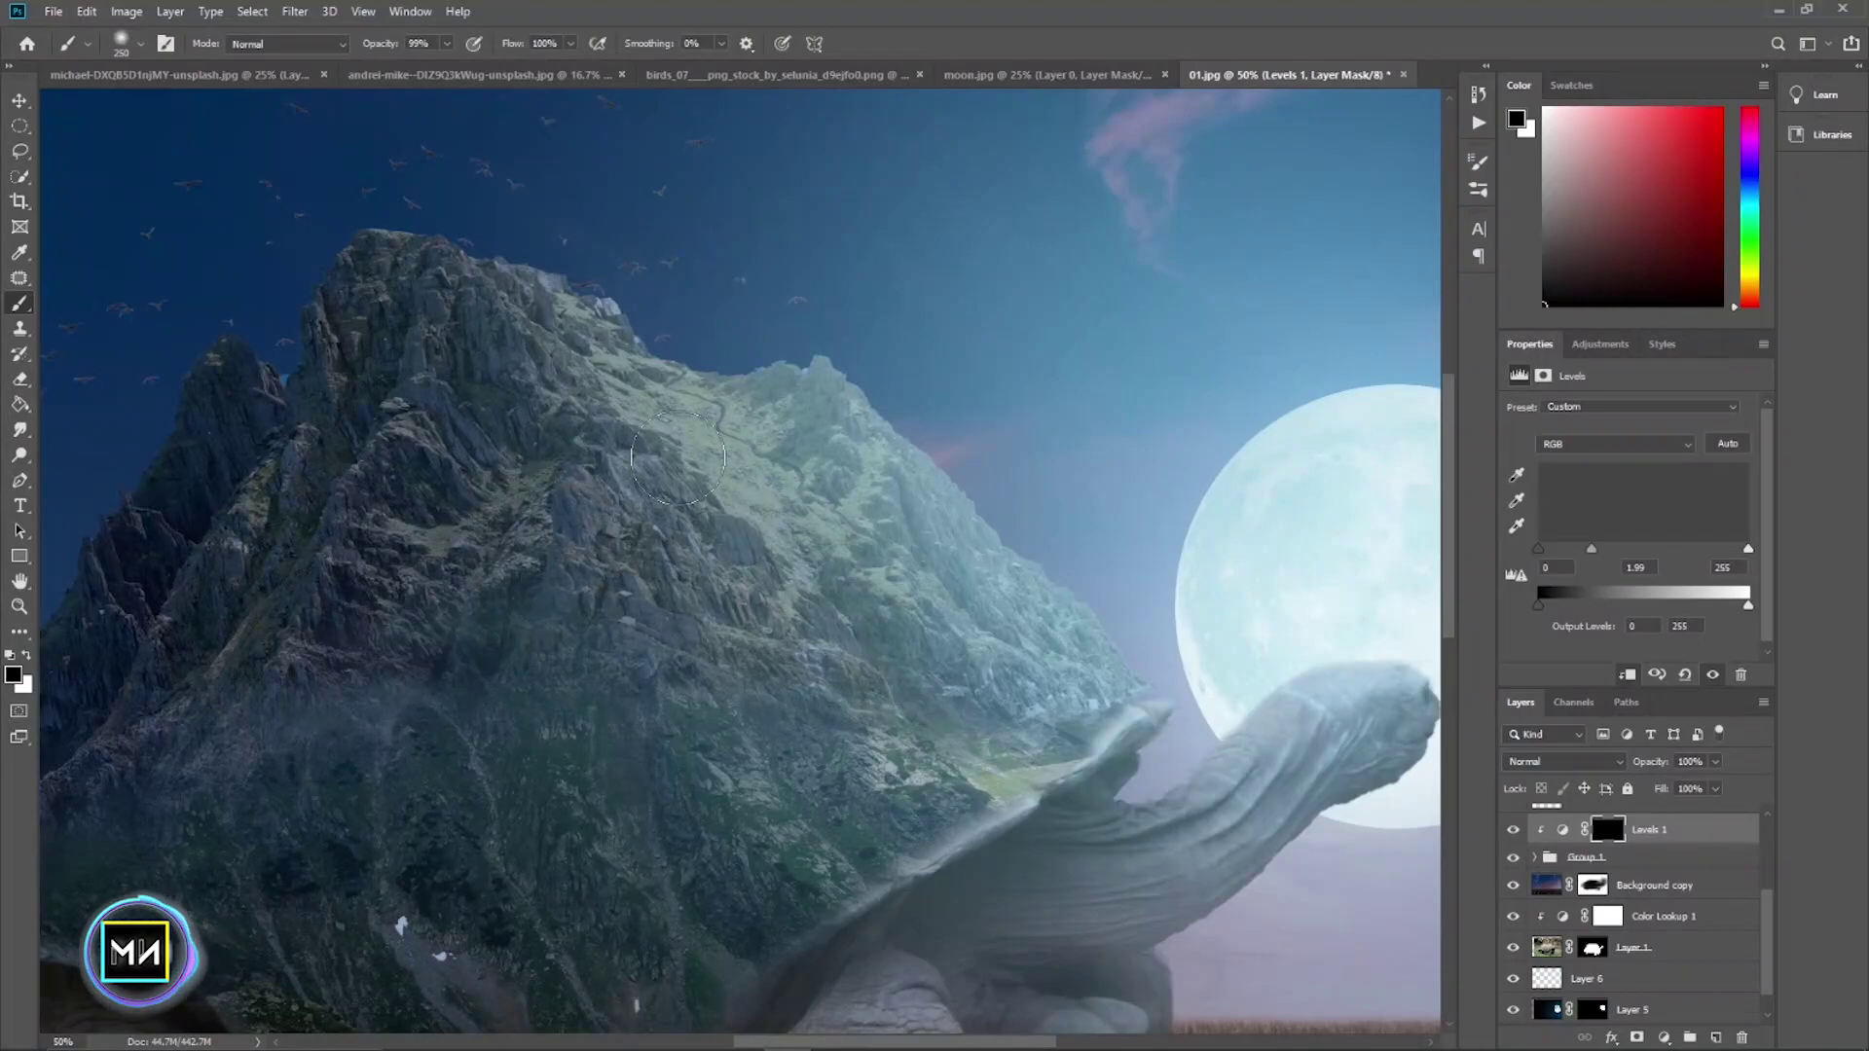
drag(744, 373, 959, 501)
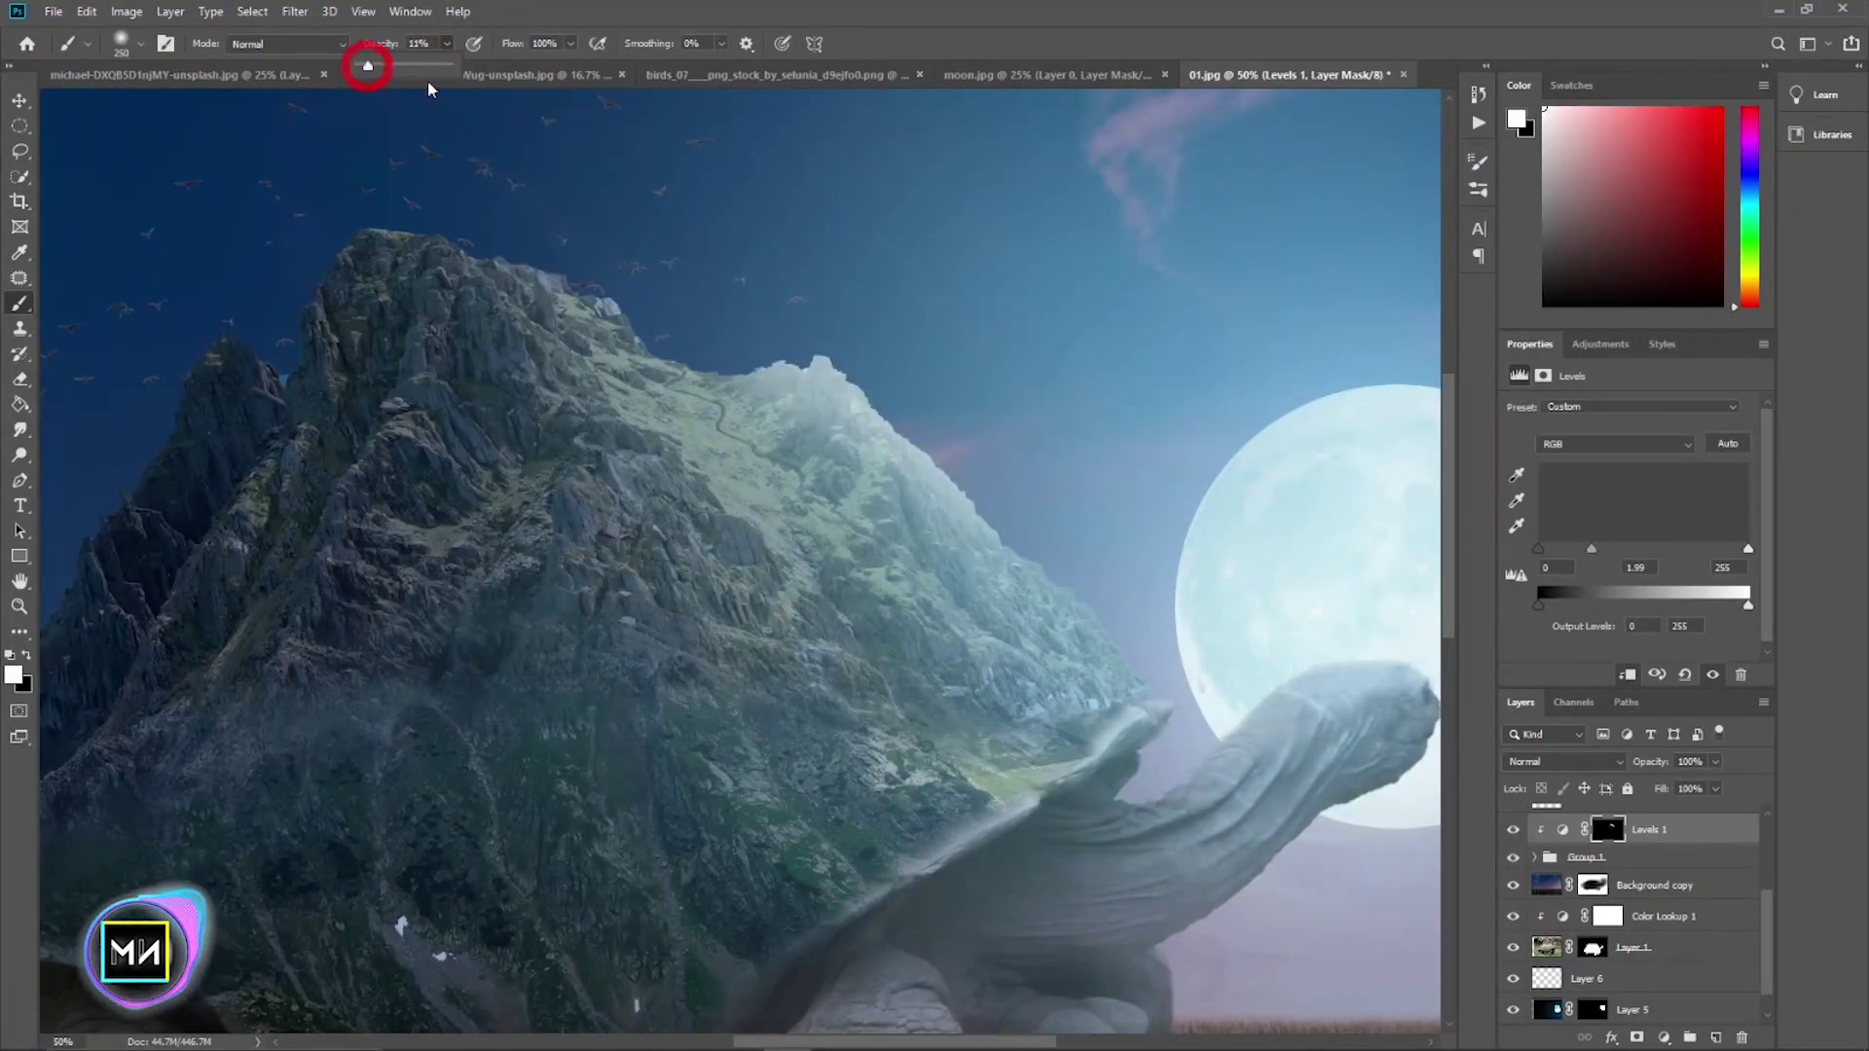
drag(1183, 732, 954, 633)
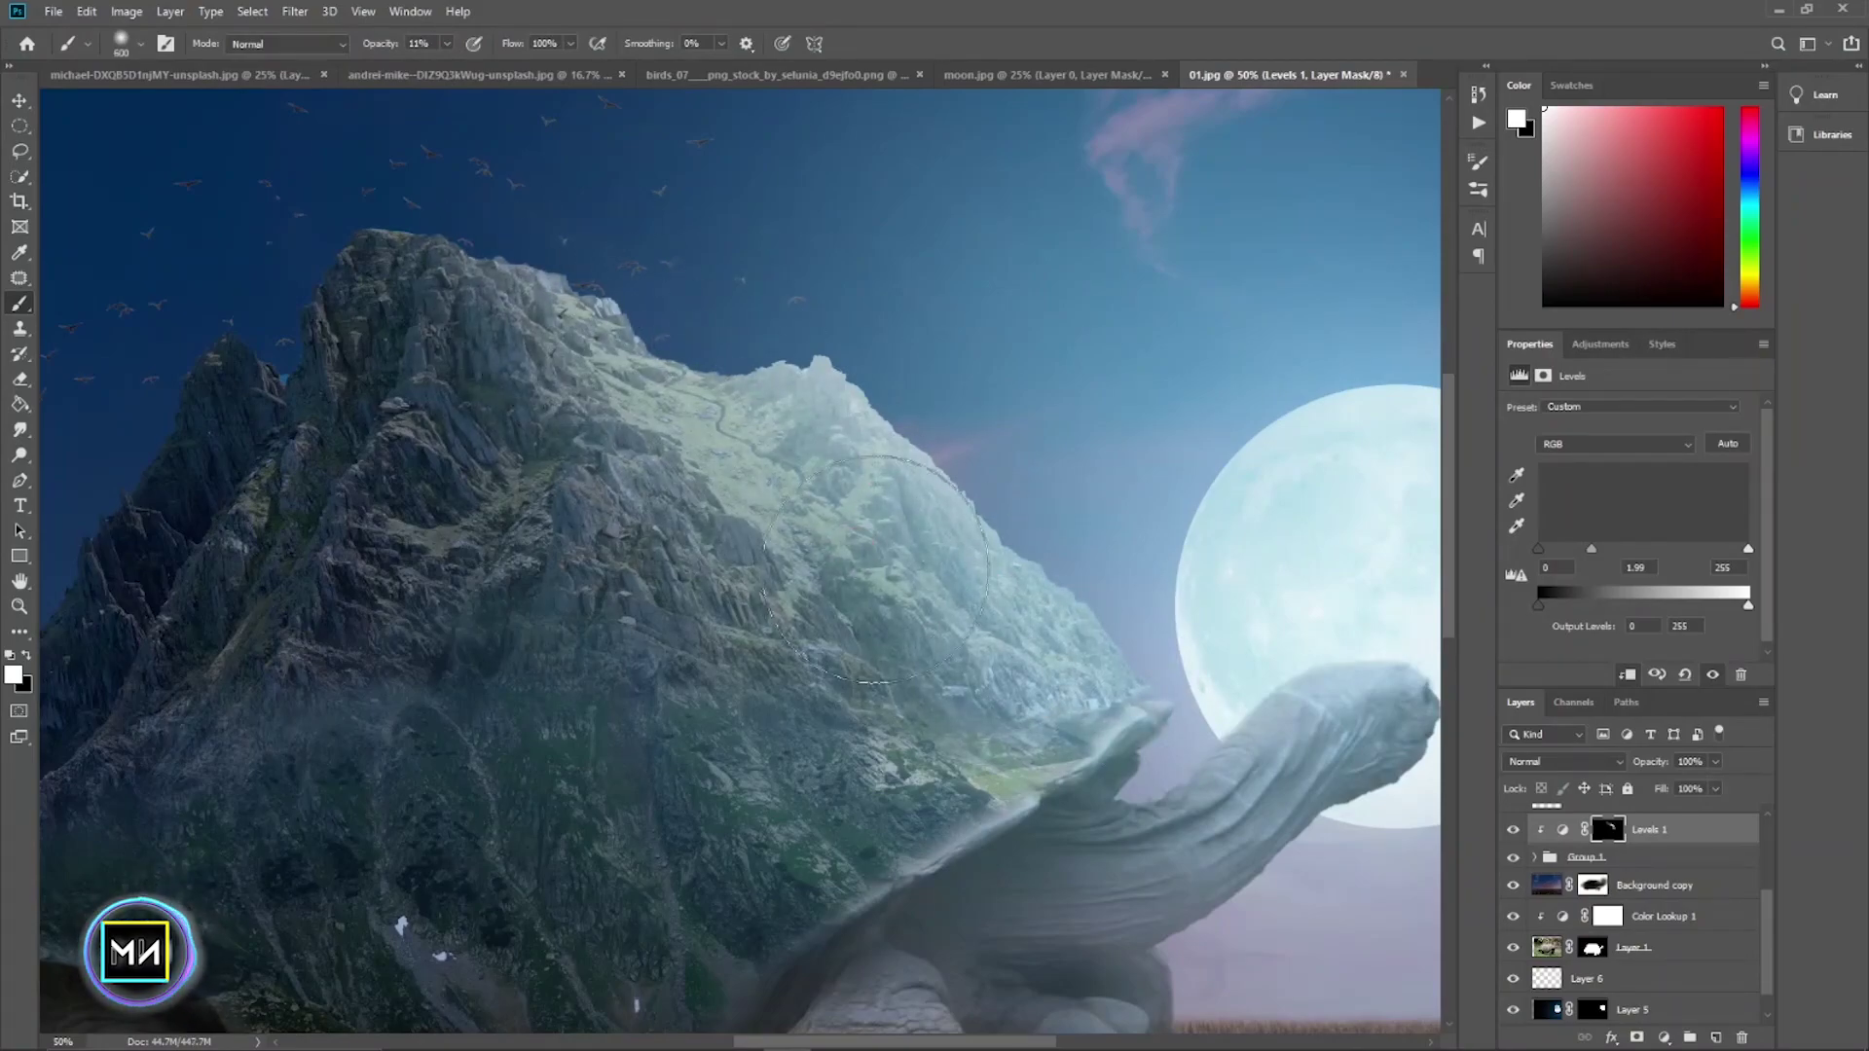
- With a smaller brush, paint more brightening near the moon and on the mountain peak
key(ctrl+minus)
key(ctrl+minus)
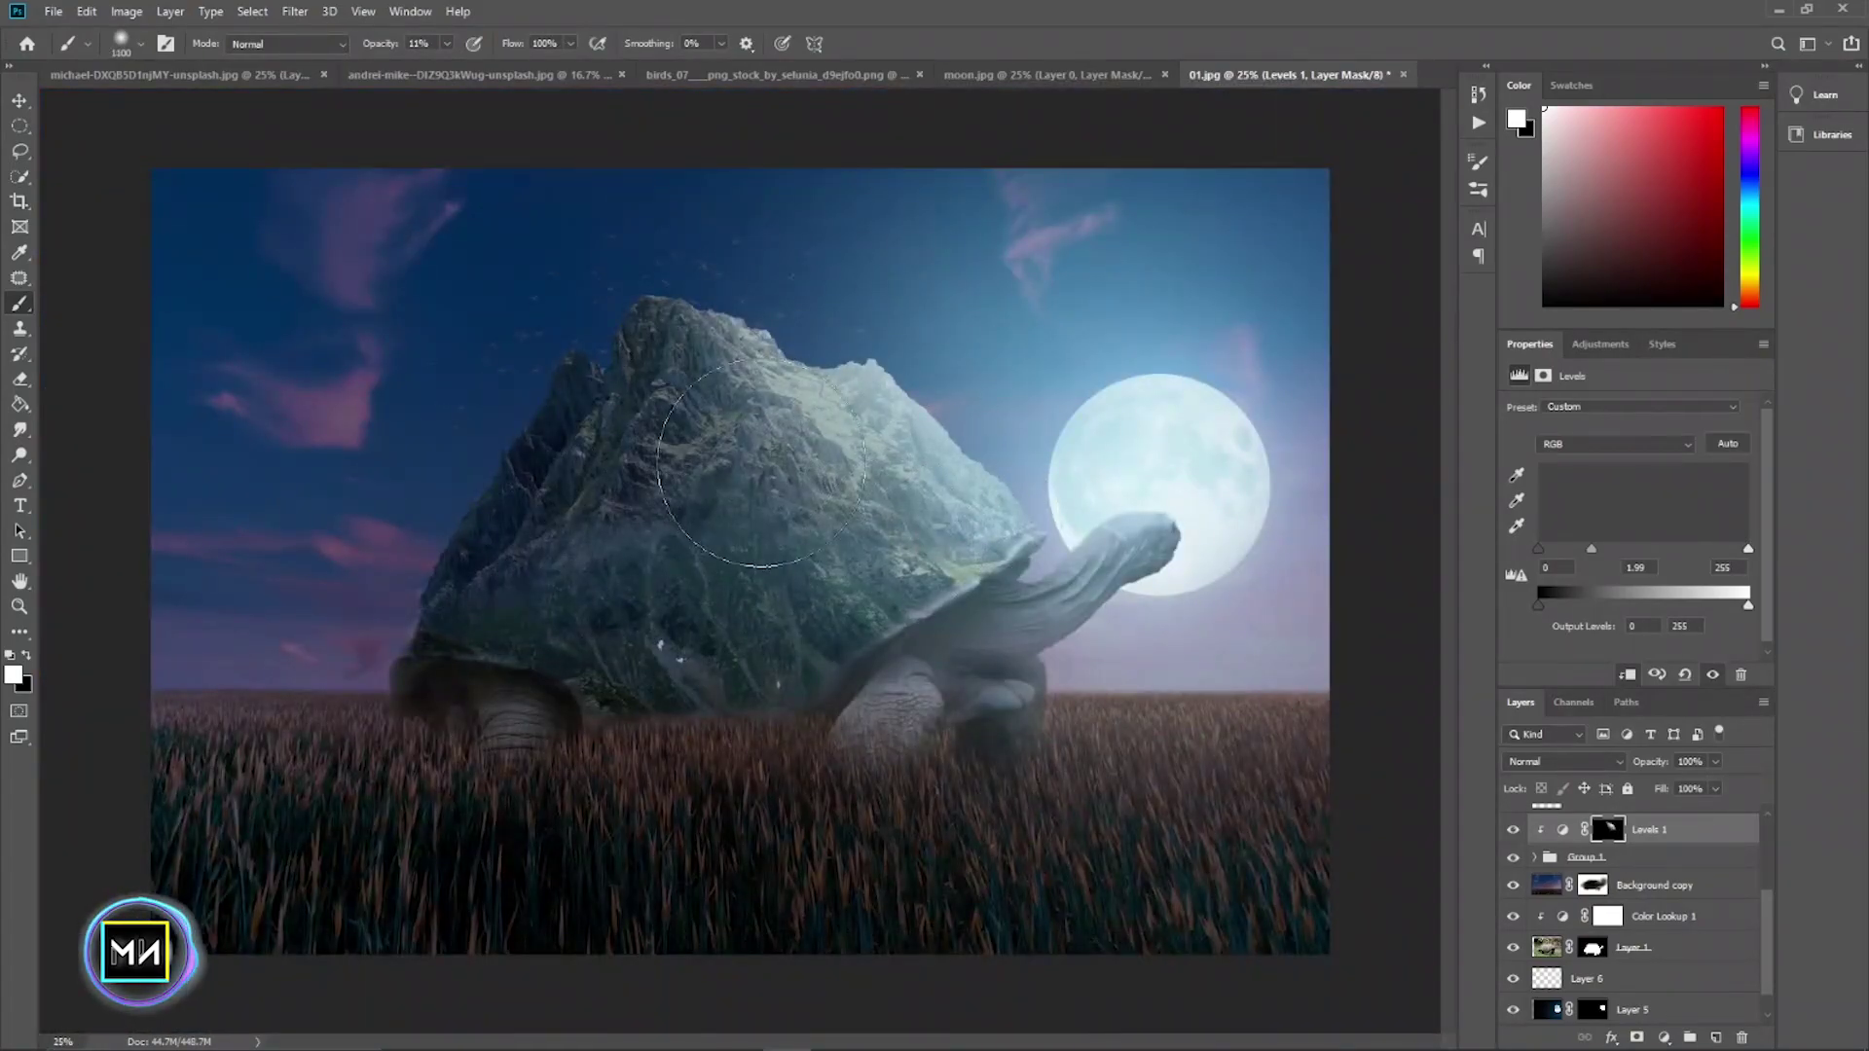
key(bracketleft)
key(bracketleft)
key(bracketleft)
drag(1010, 434, 1076, 465)
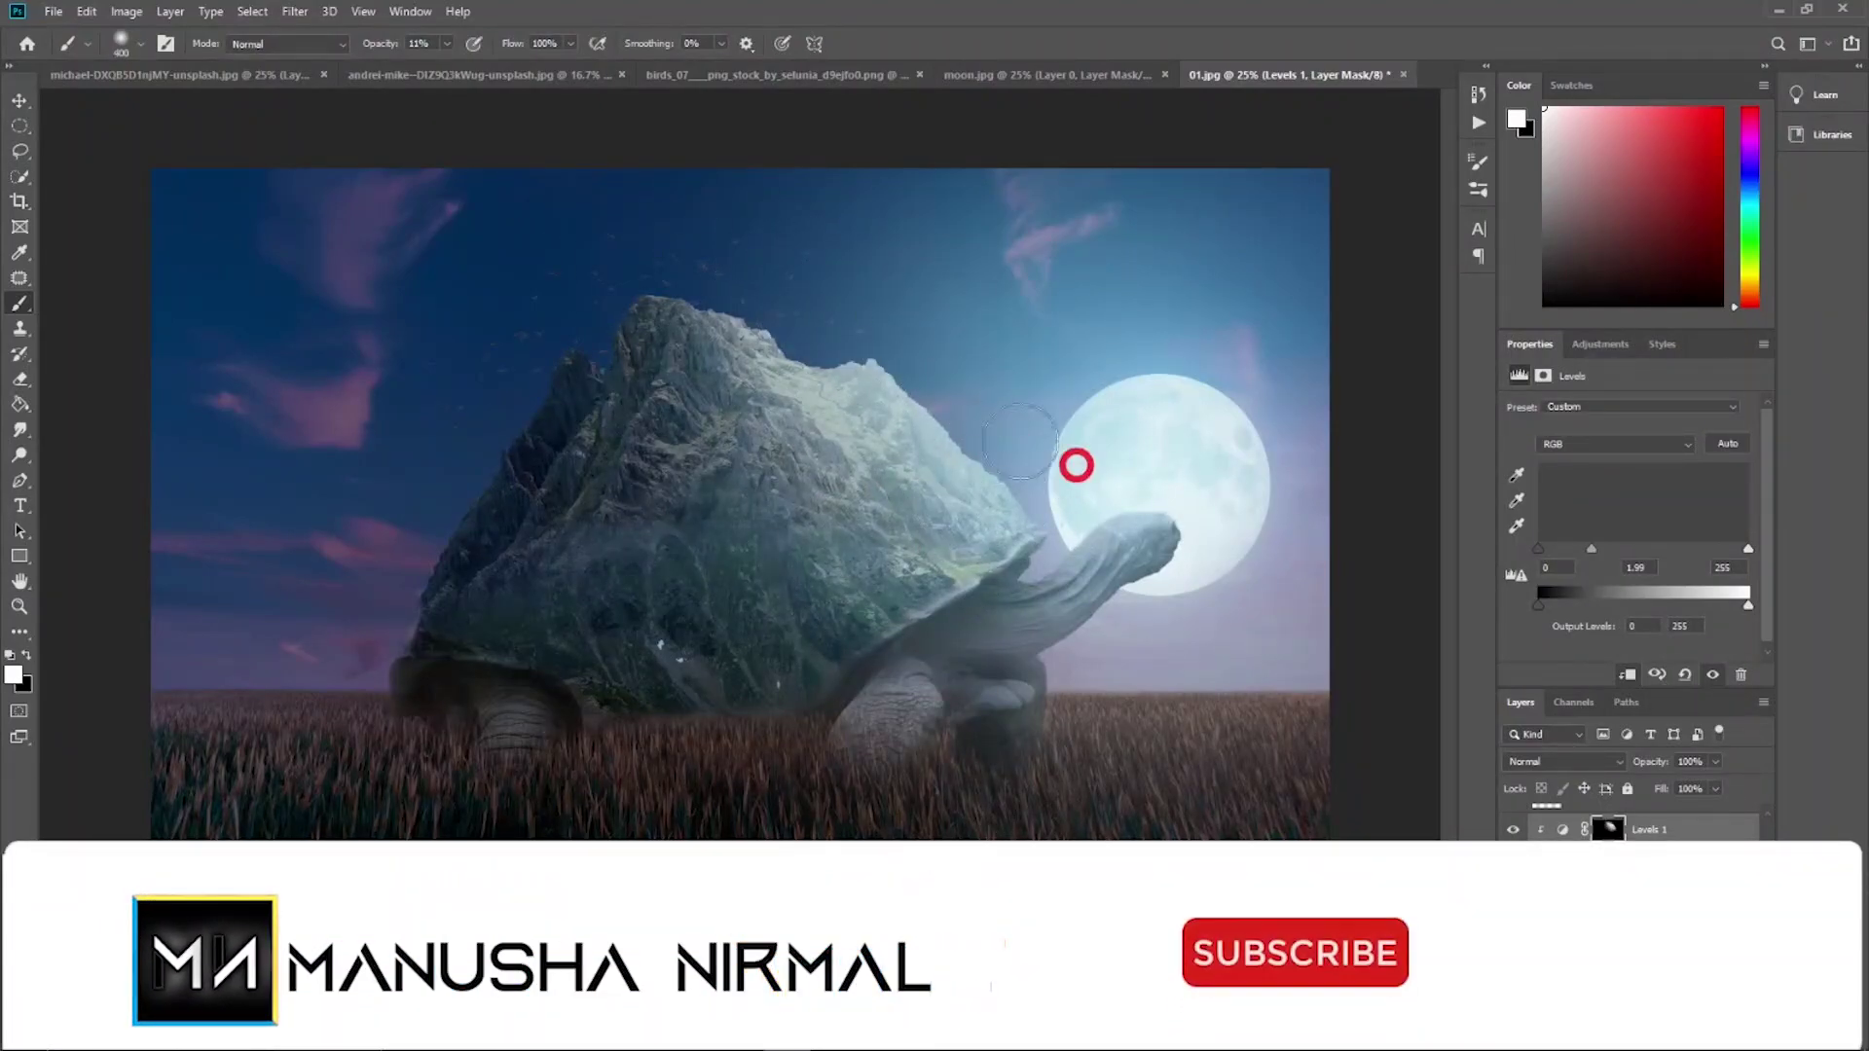
key(bracketleft)
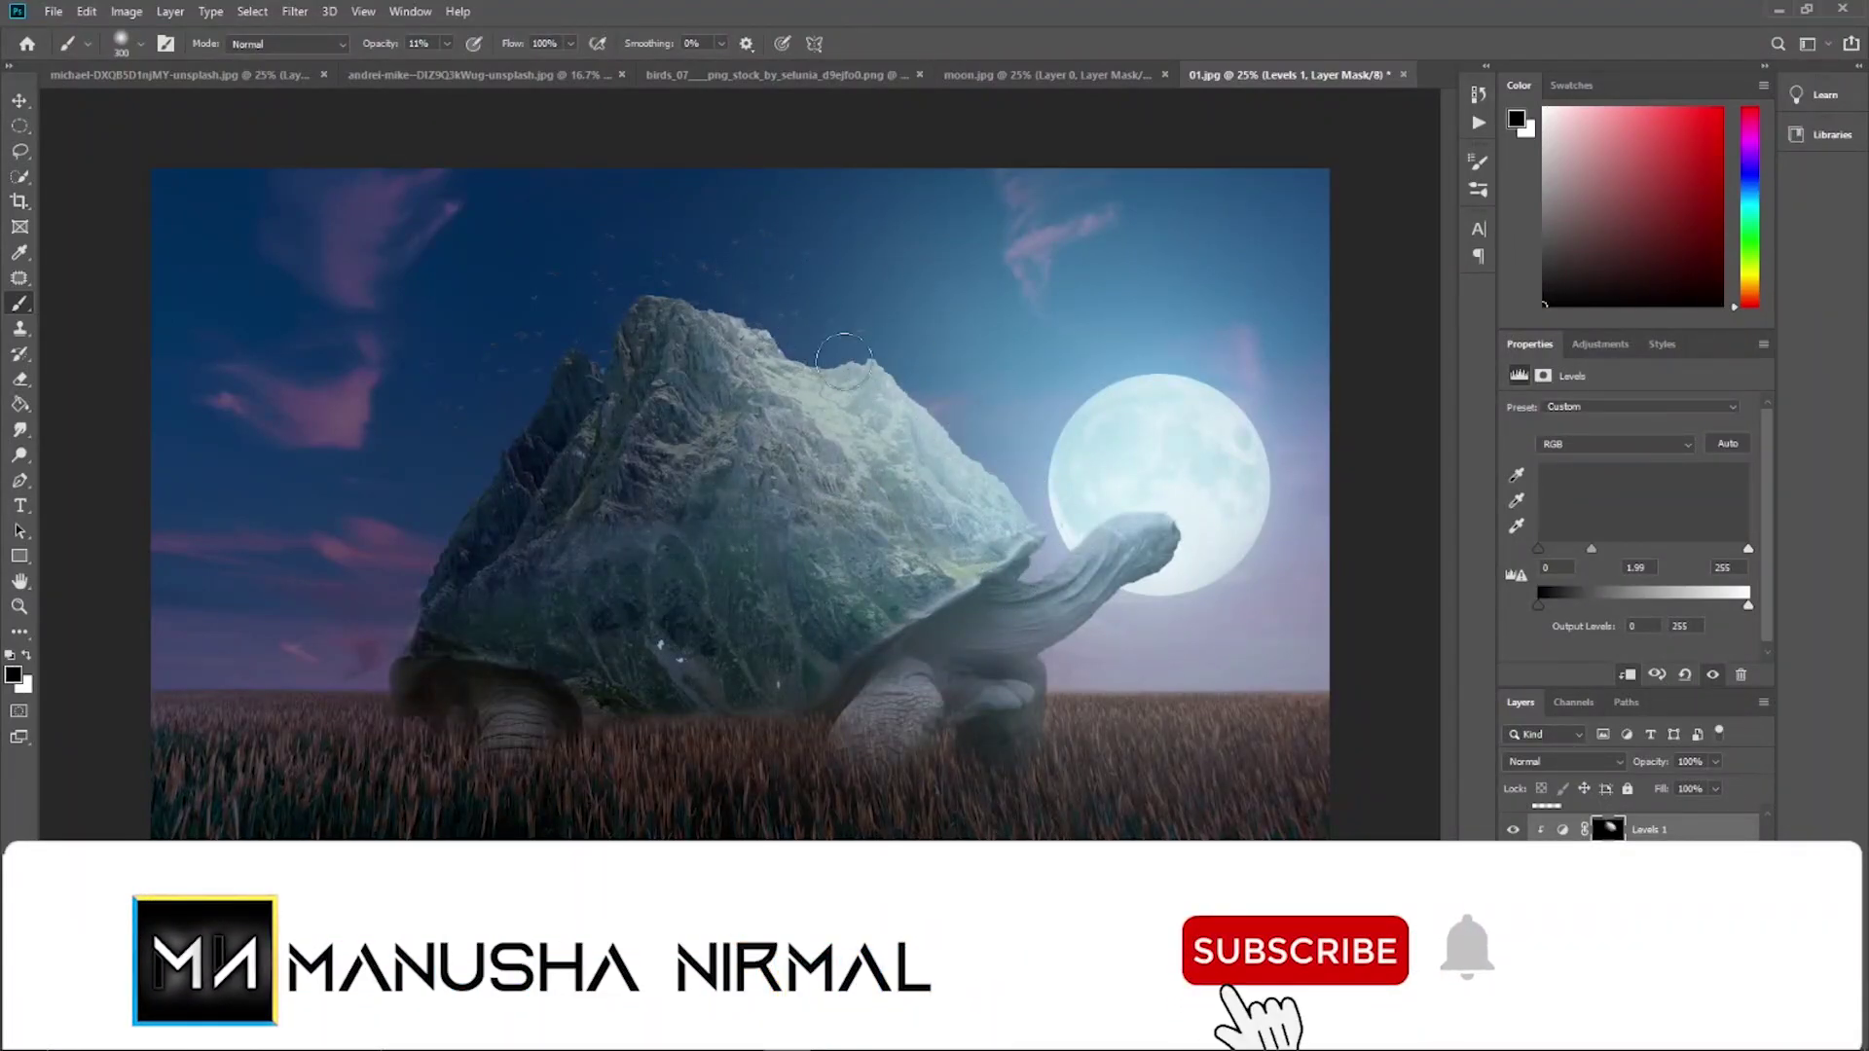
click(740, 311)
key(x)
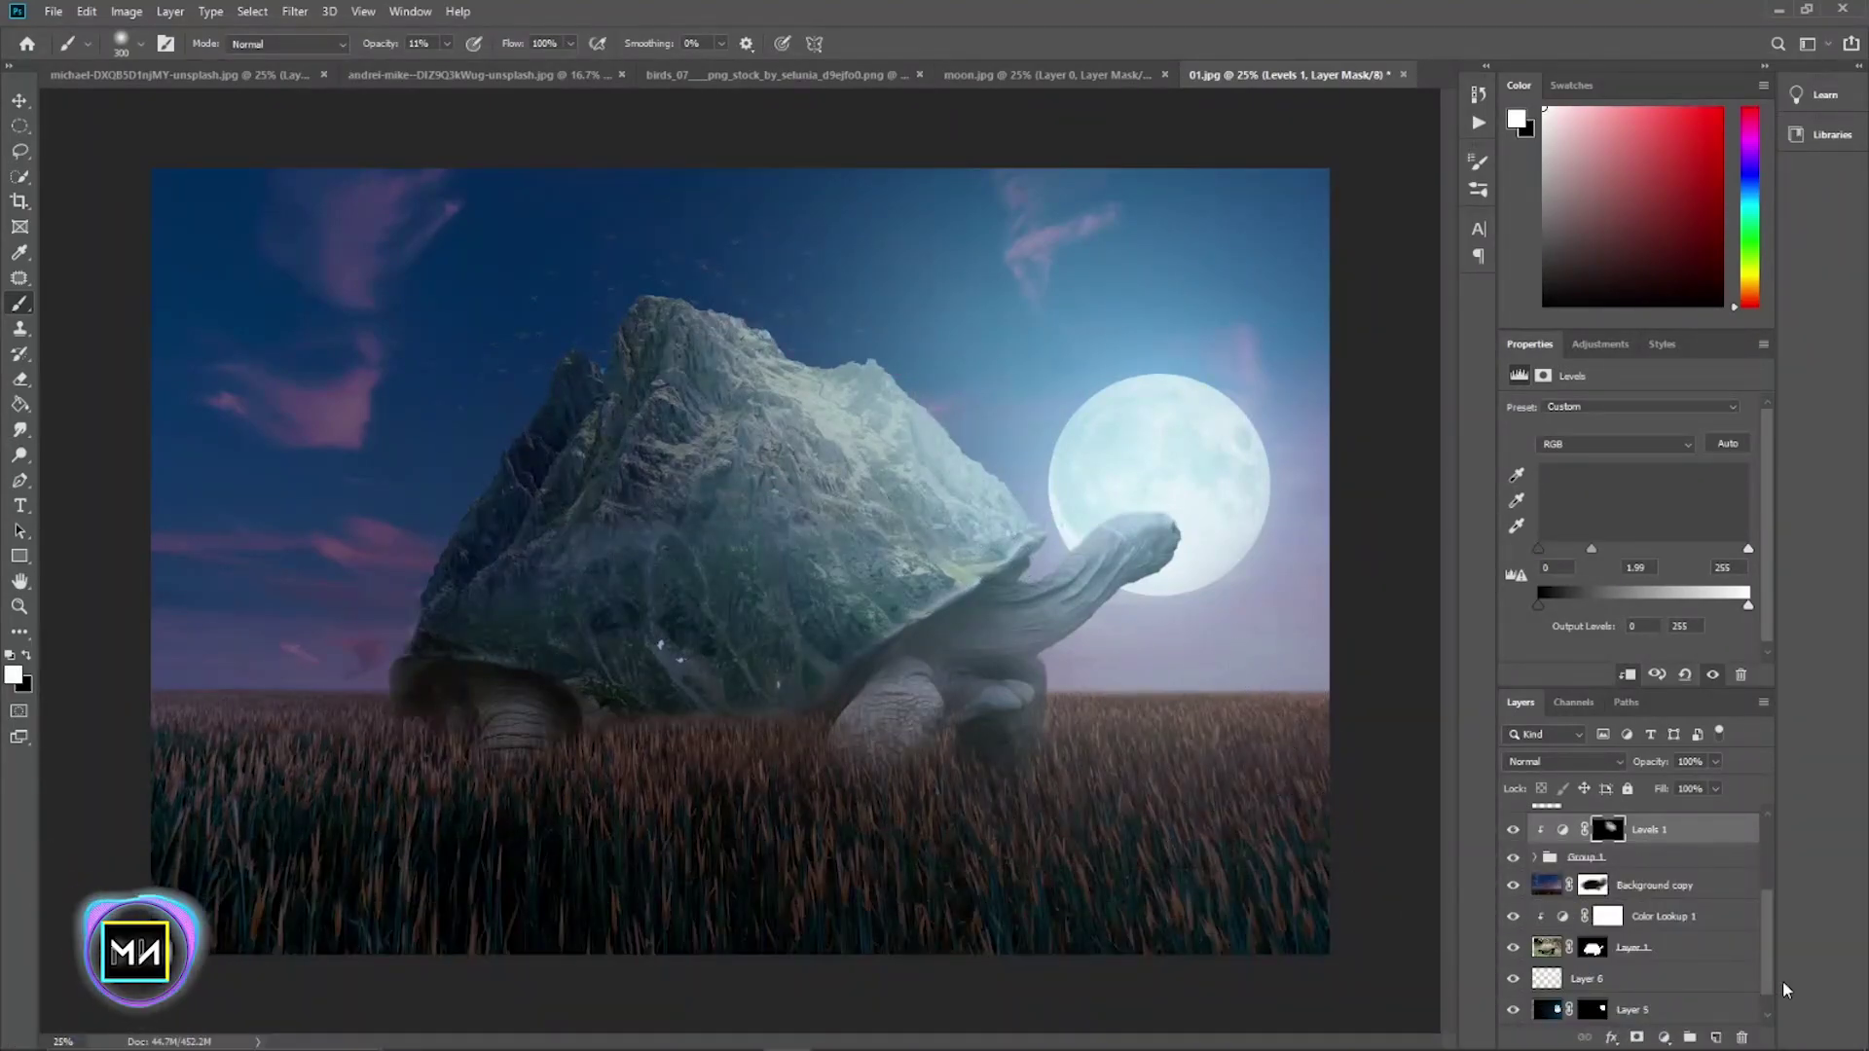
scroll(1767, 882, up, 3)
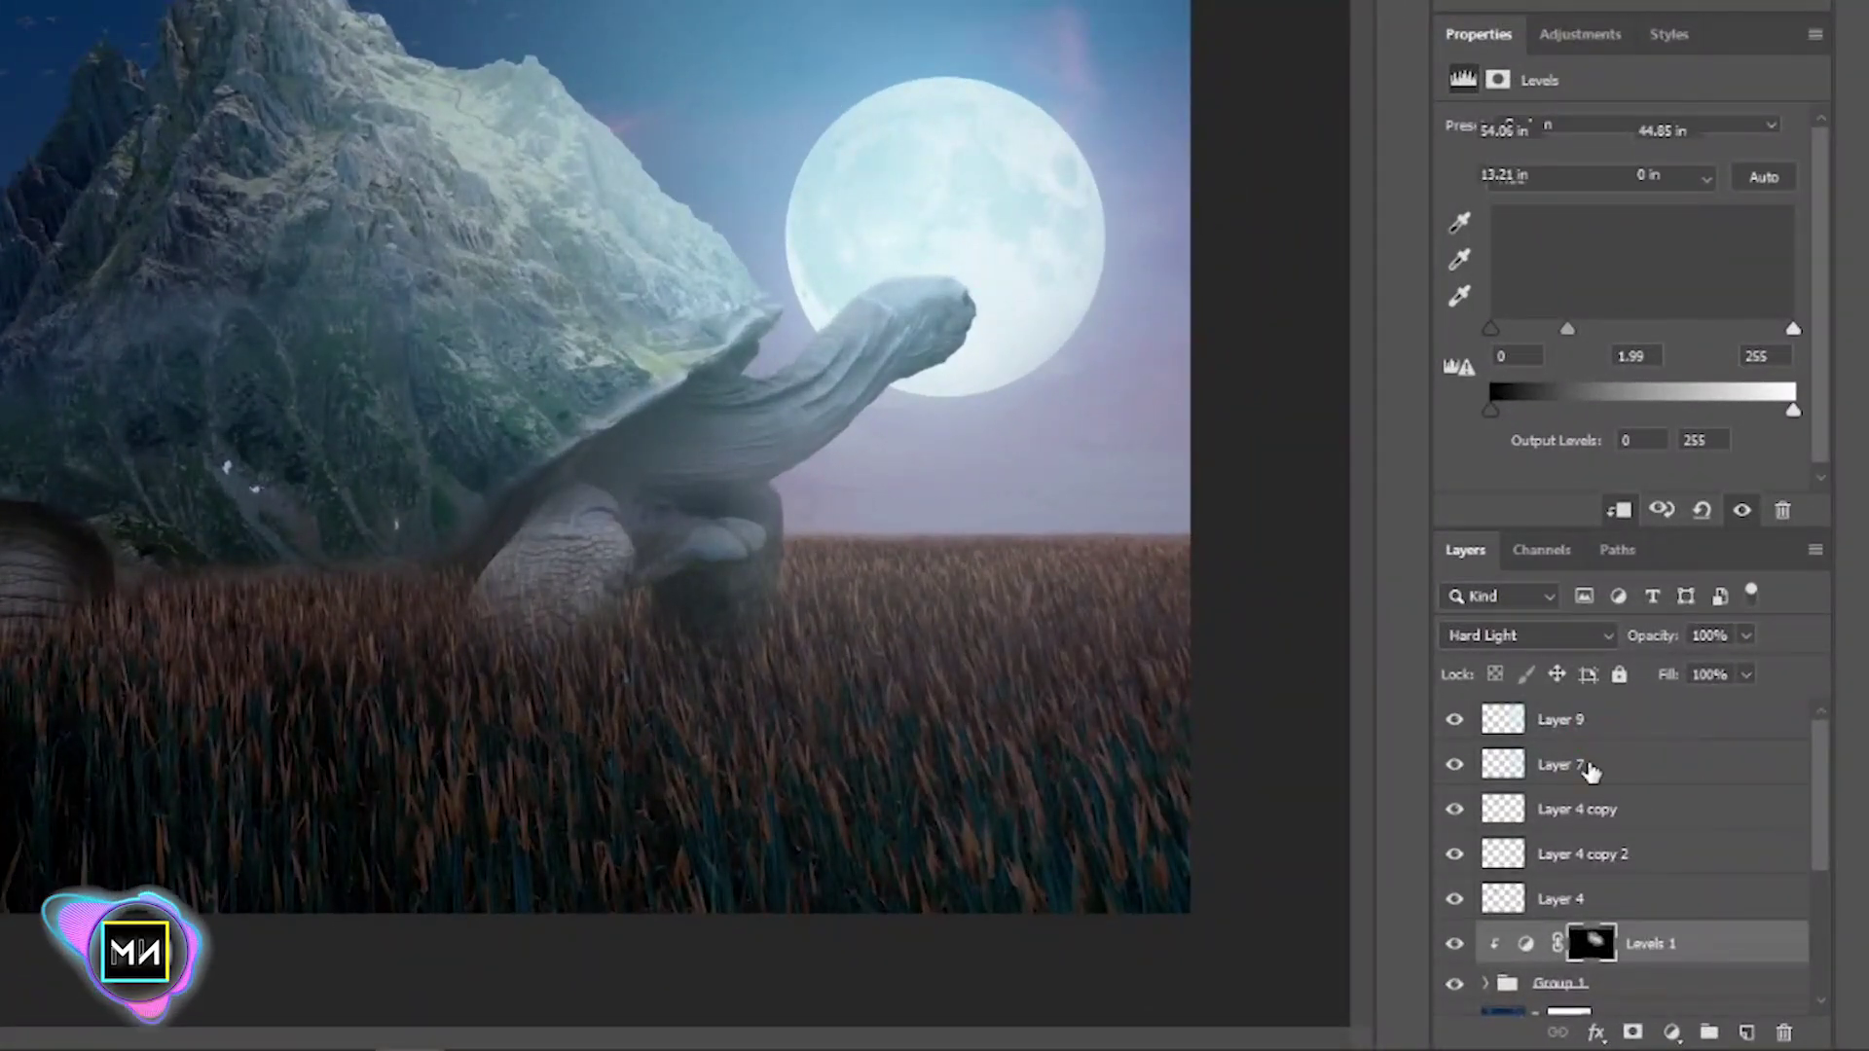
- Add Layer 10 and set a flattened, enlarged elliptical brush tip for mist
click(1567, 721)
click(1748, 1032)
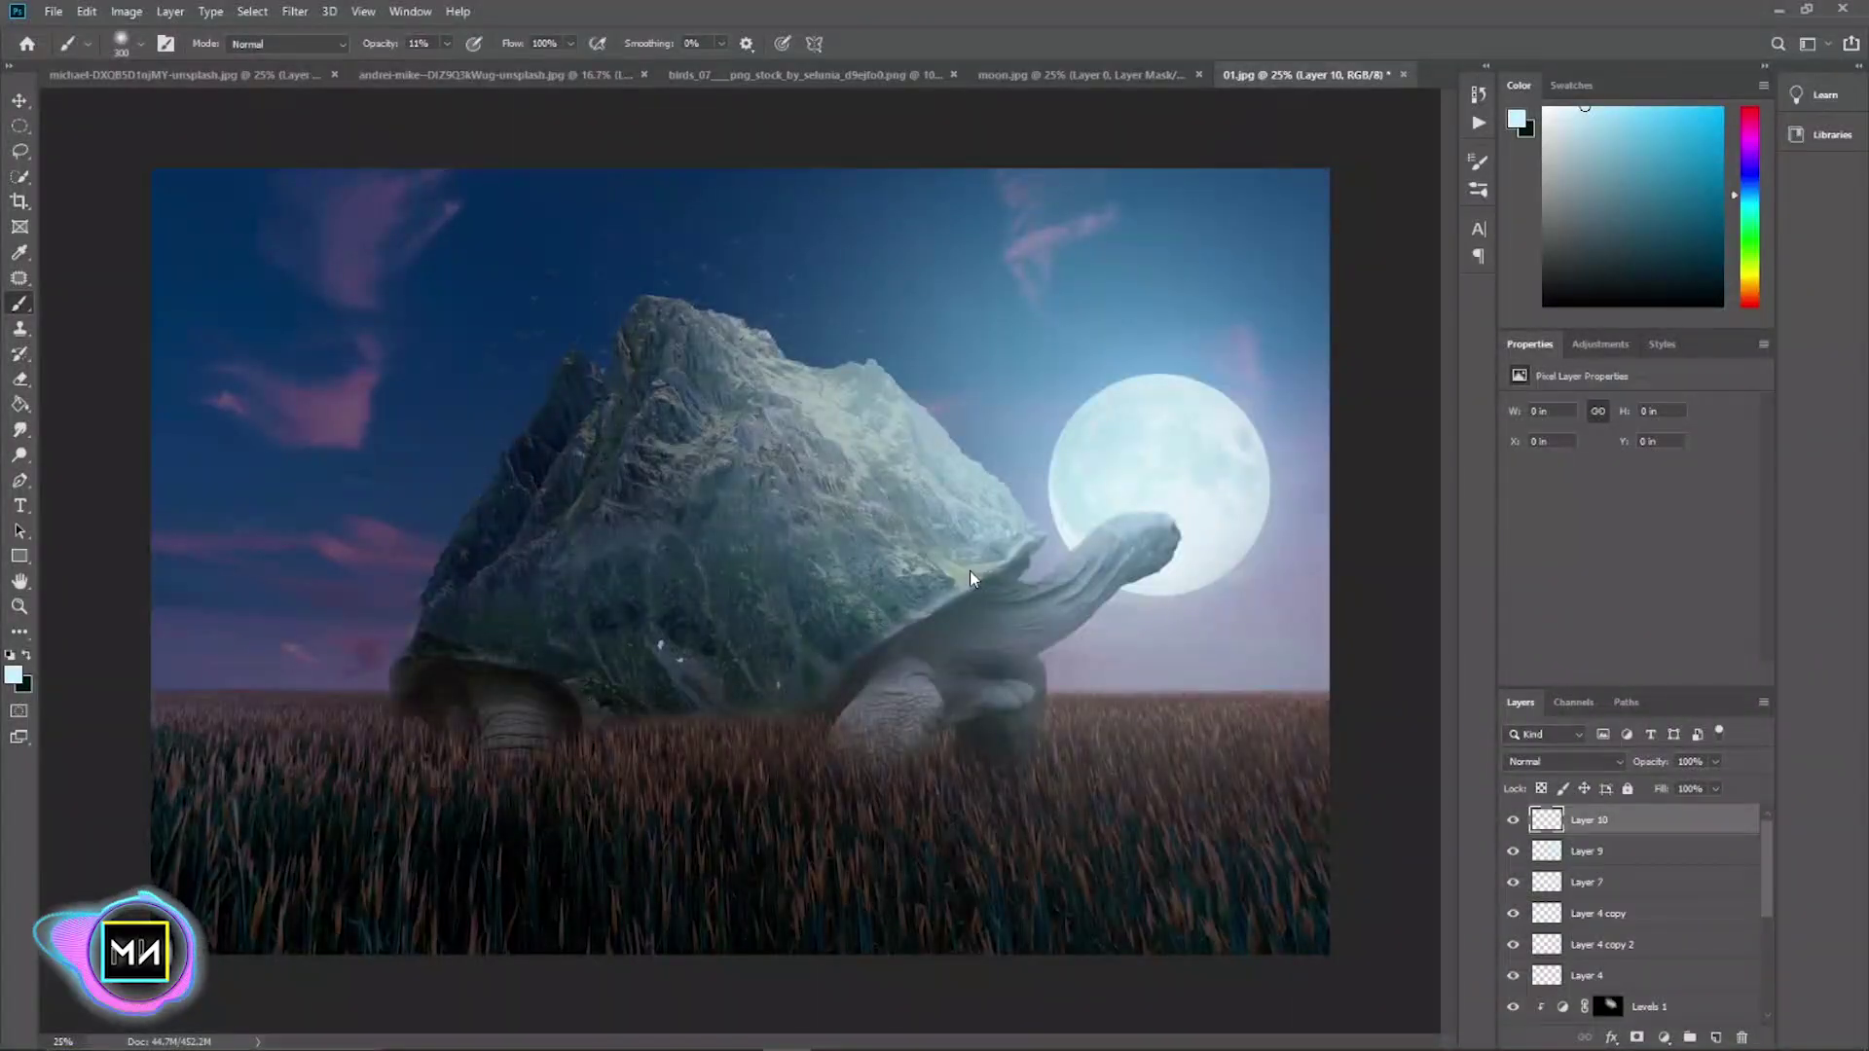
right_click(970, 571)
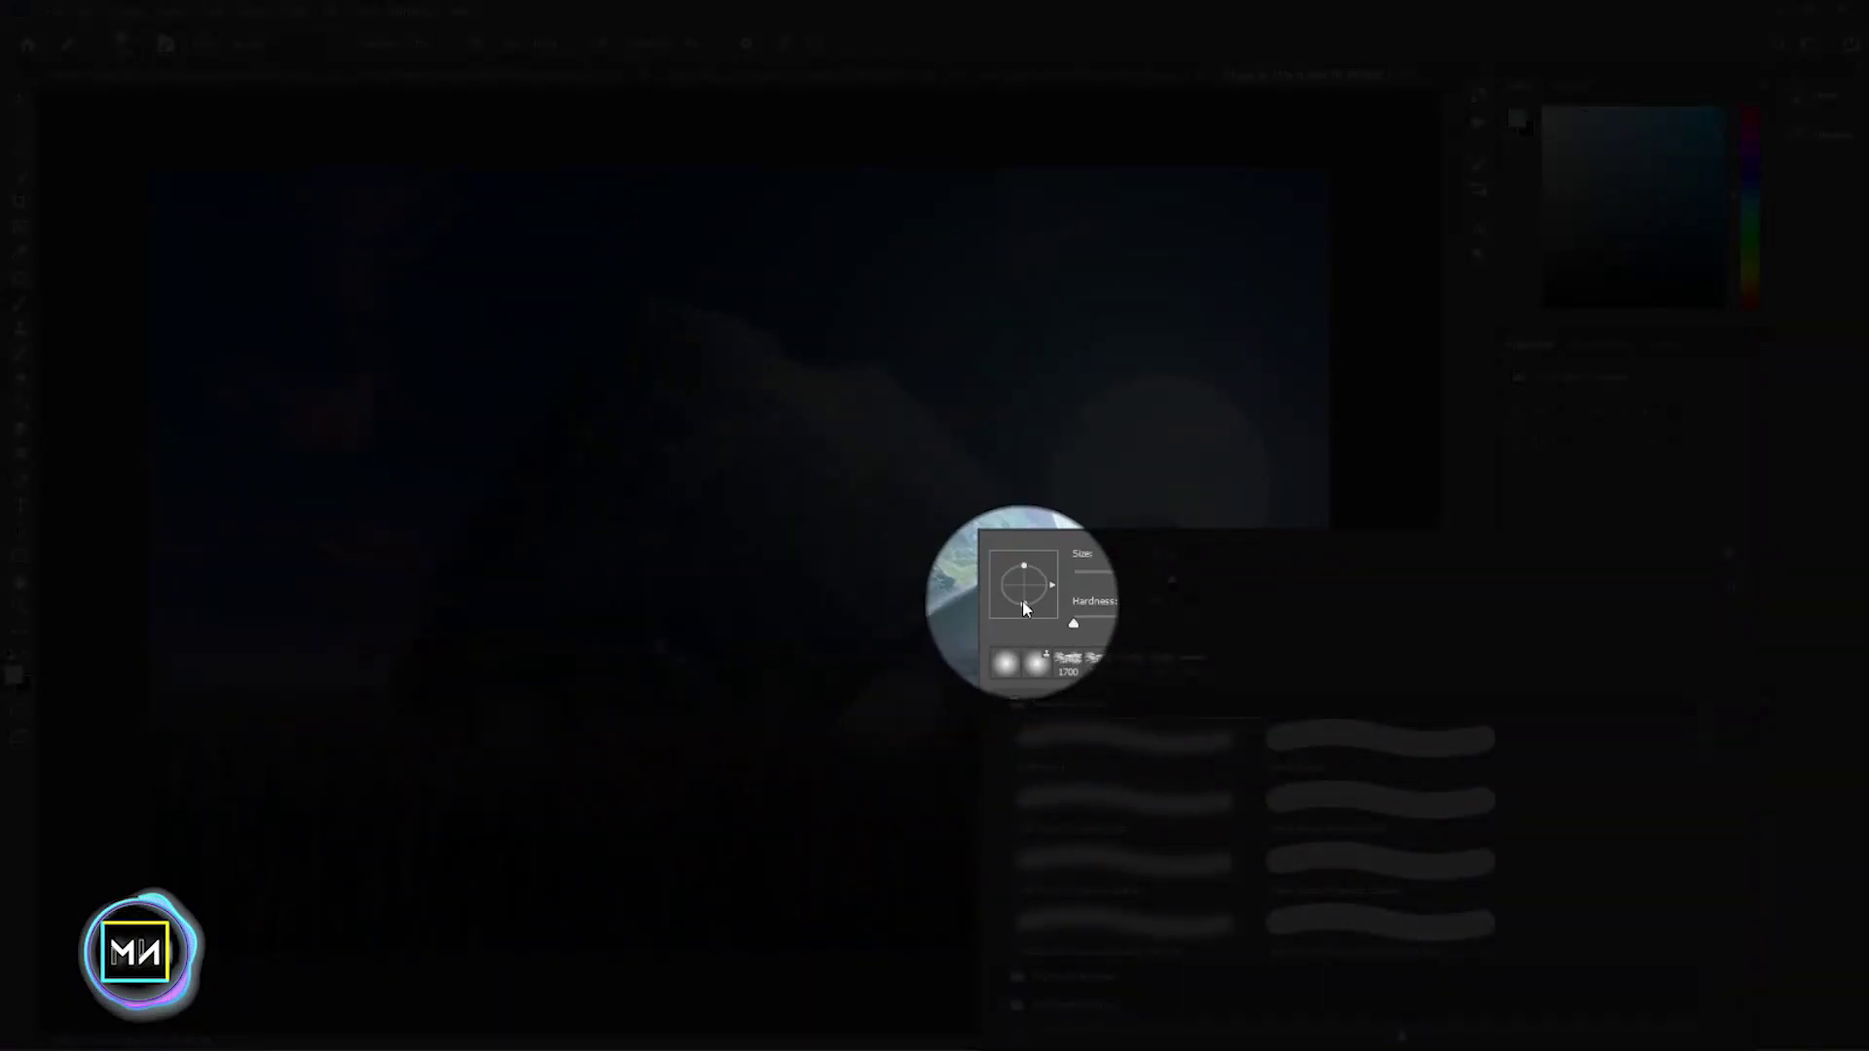
drag(1022, 604, 1024, 591)
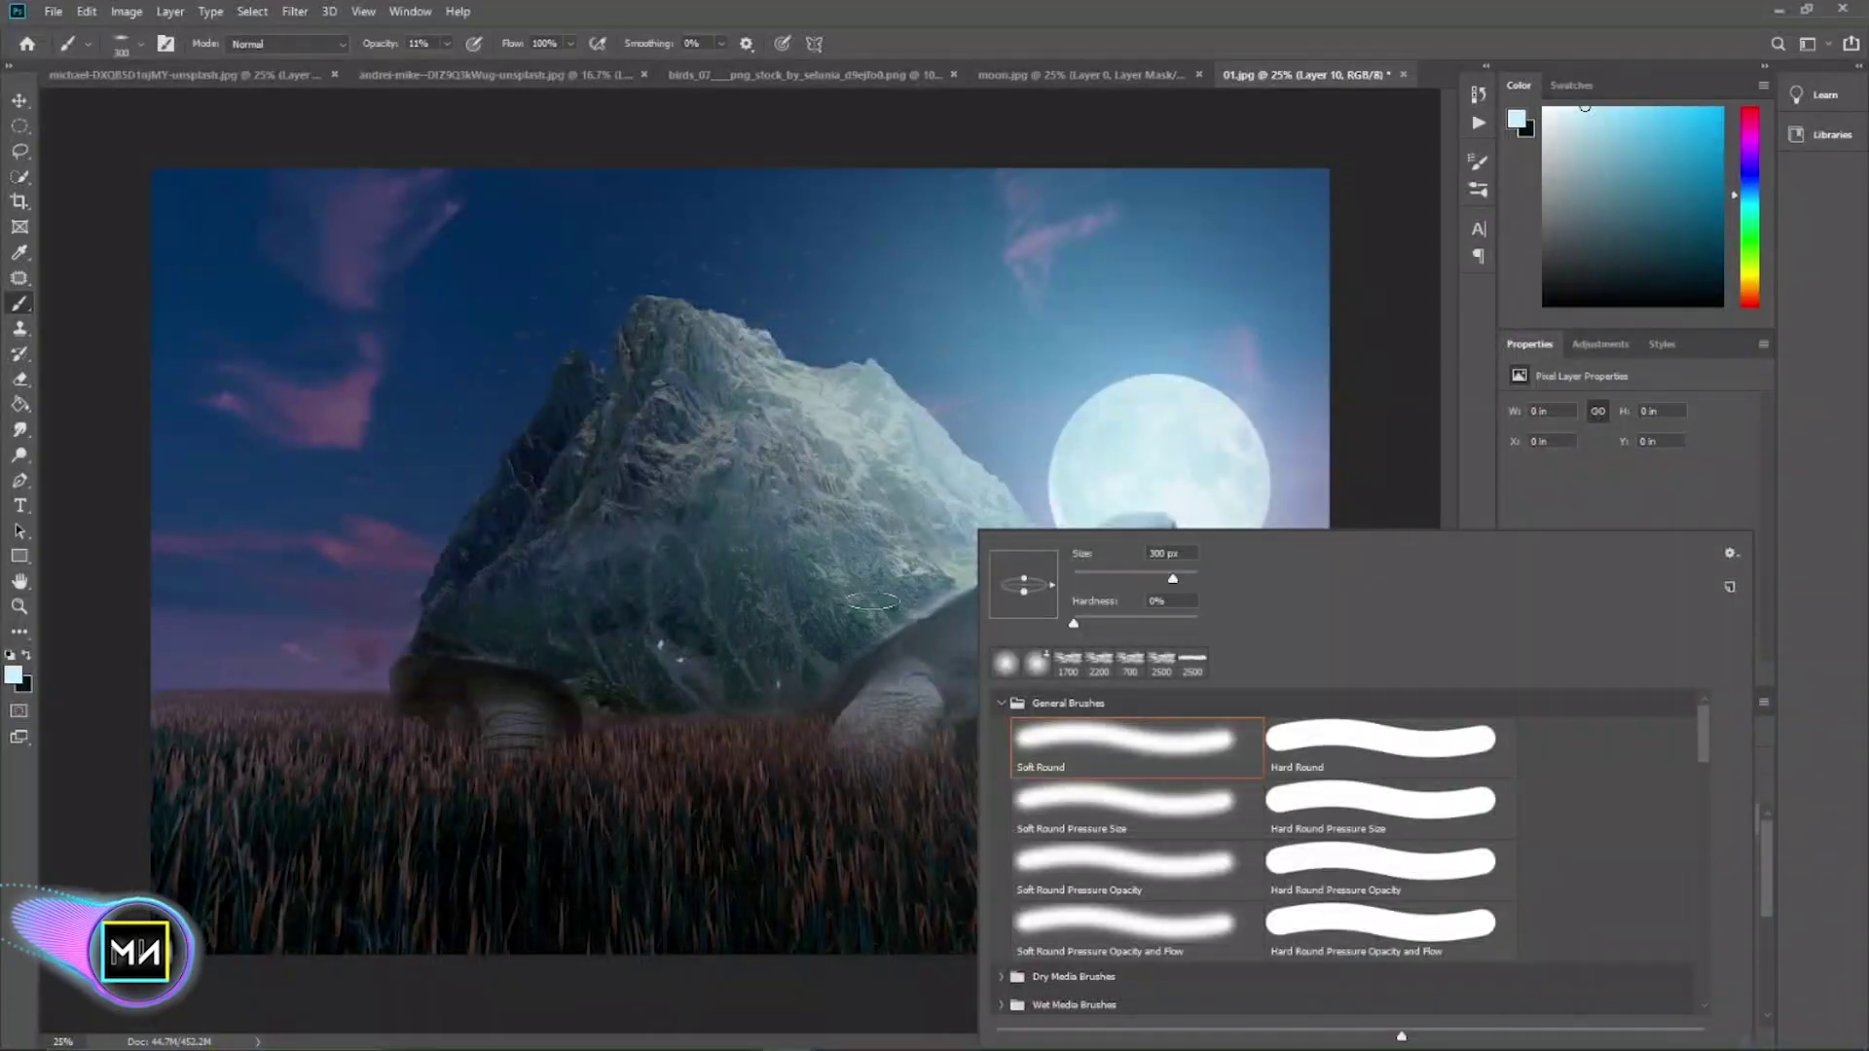
drag(1187, 580, 1180, 575)
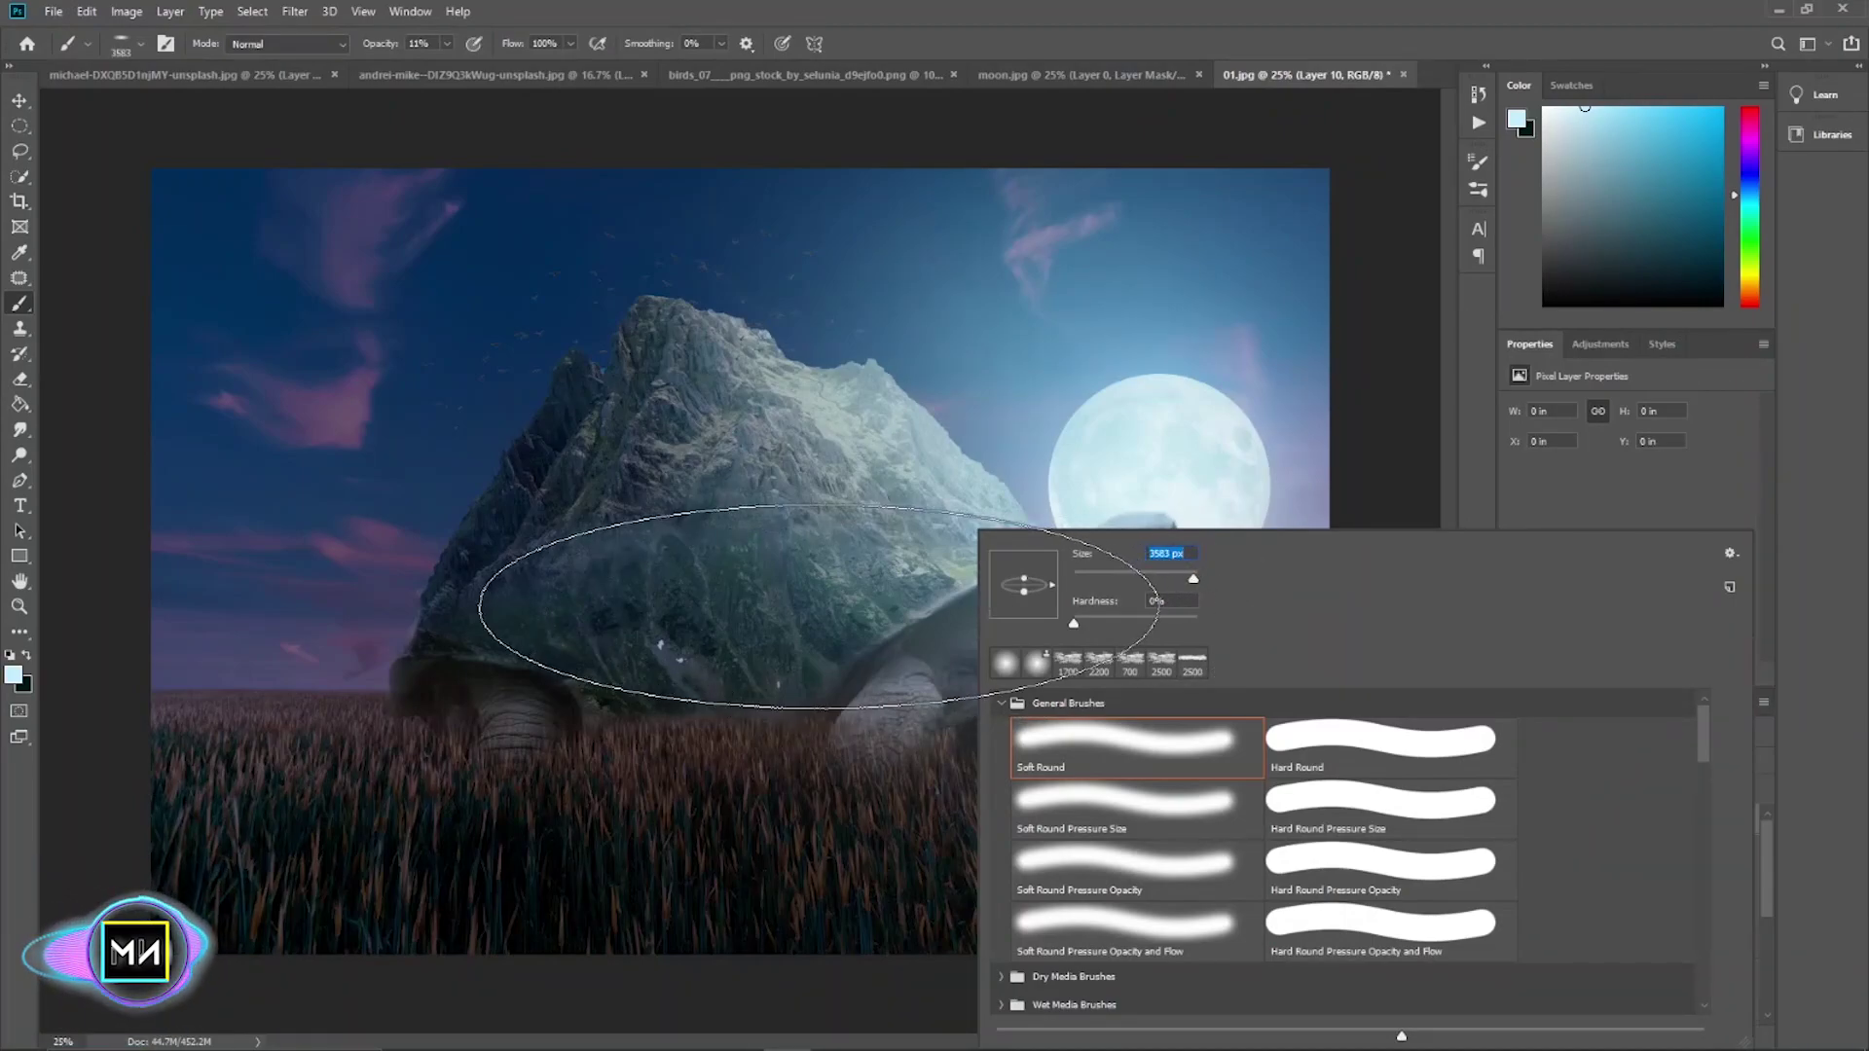
click(962, 7)
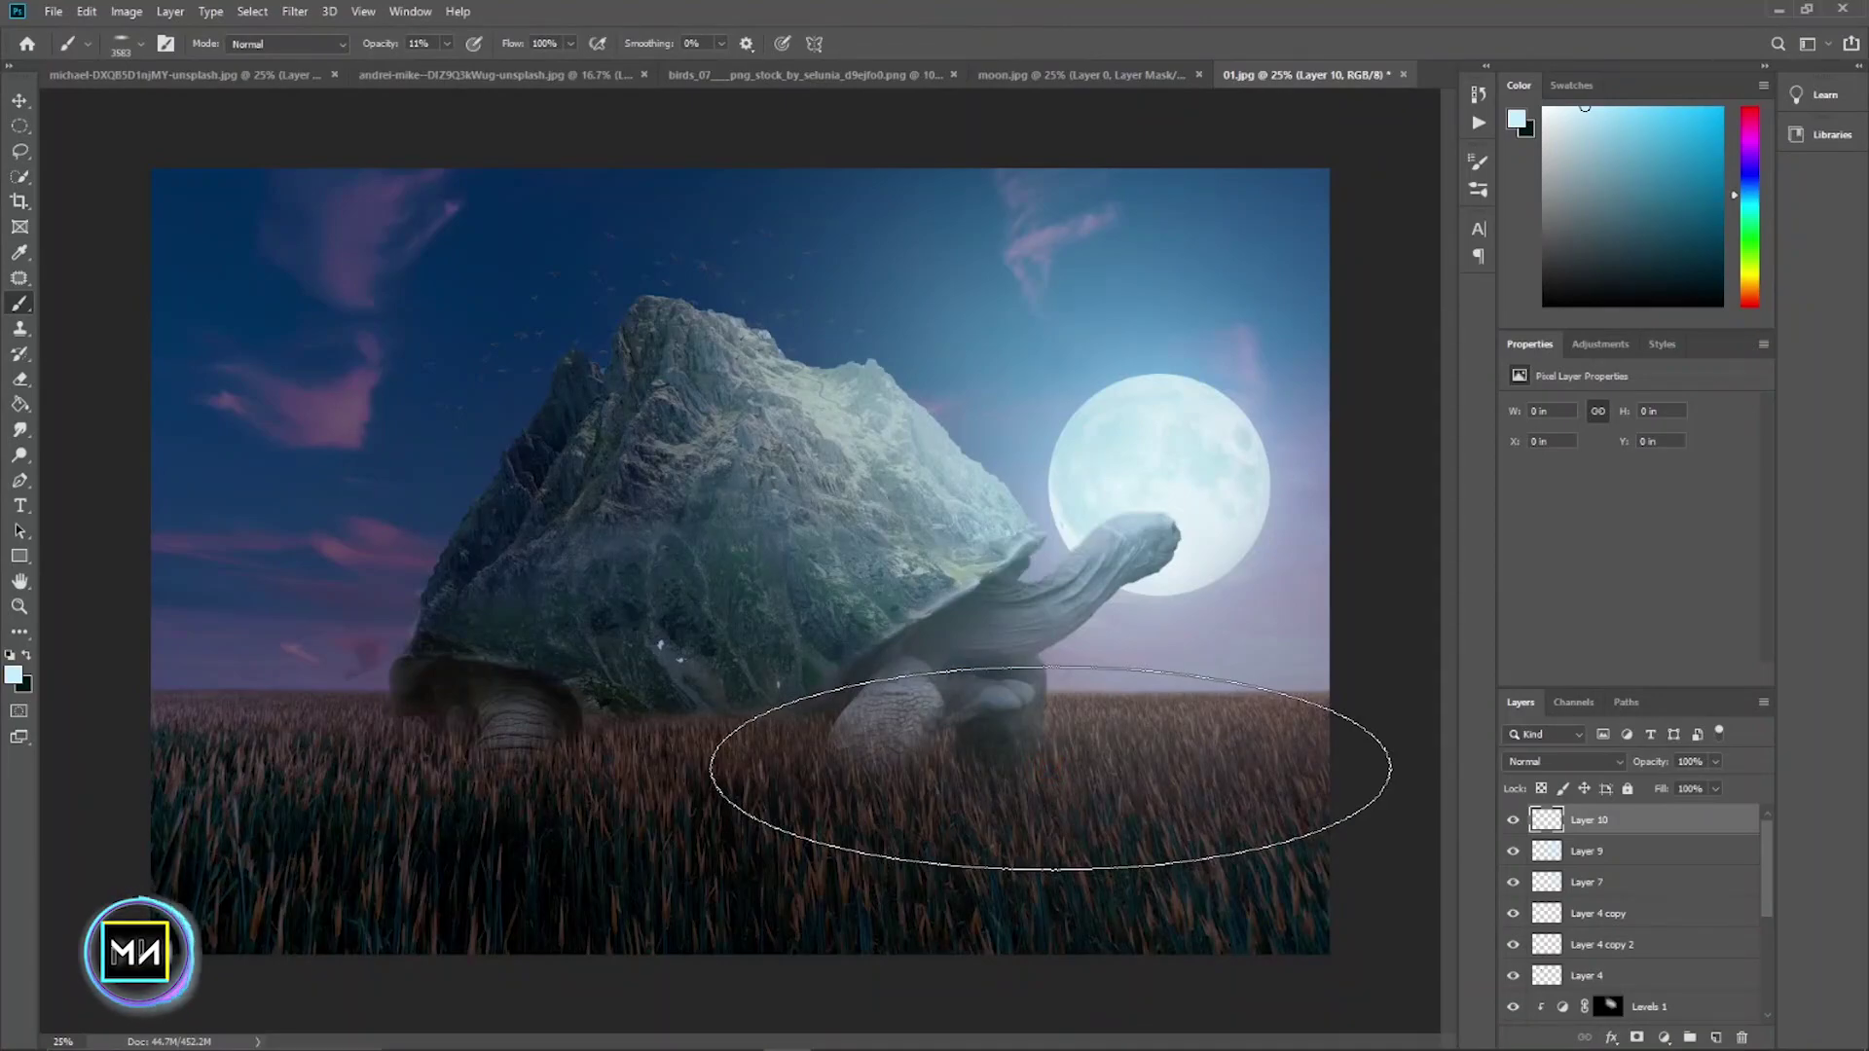
- Paint soft pale-blue mist across the wheat field around the turtle's legs
click(1050, 769)
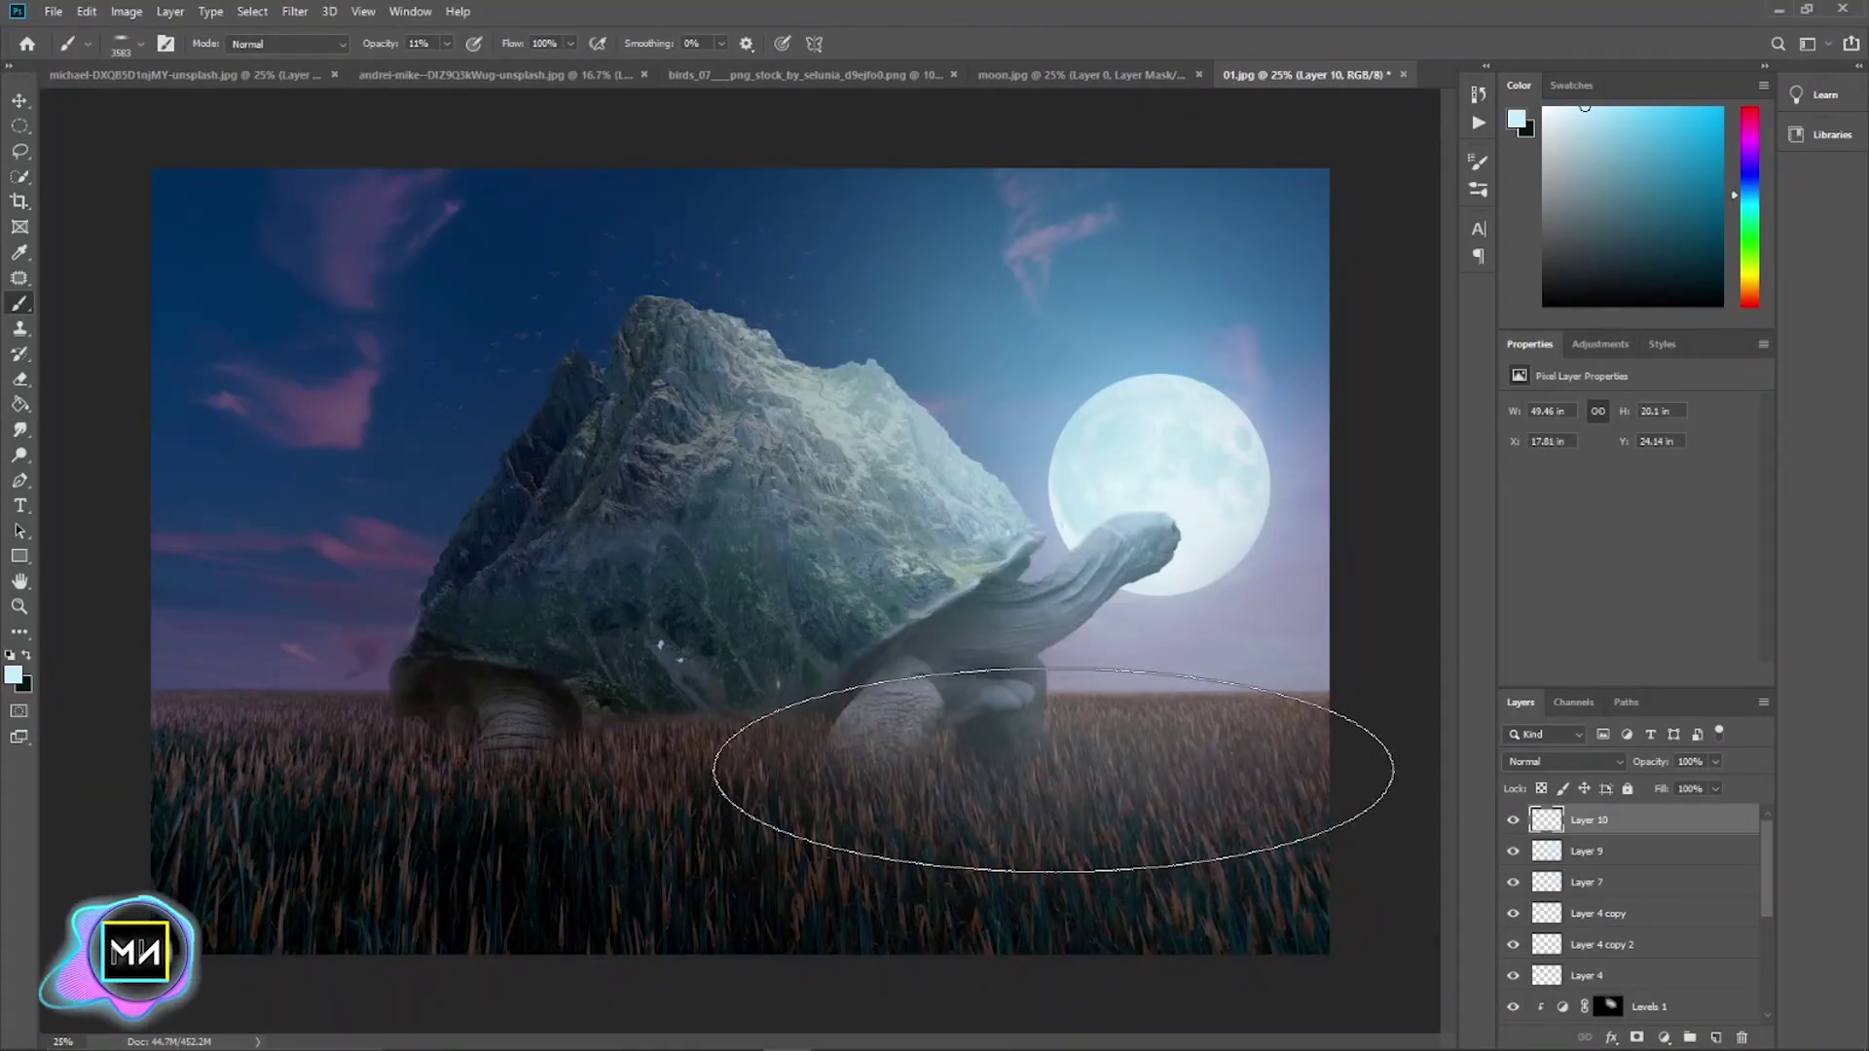
drag(1053, 770, 1178, 737)
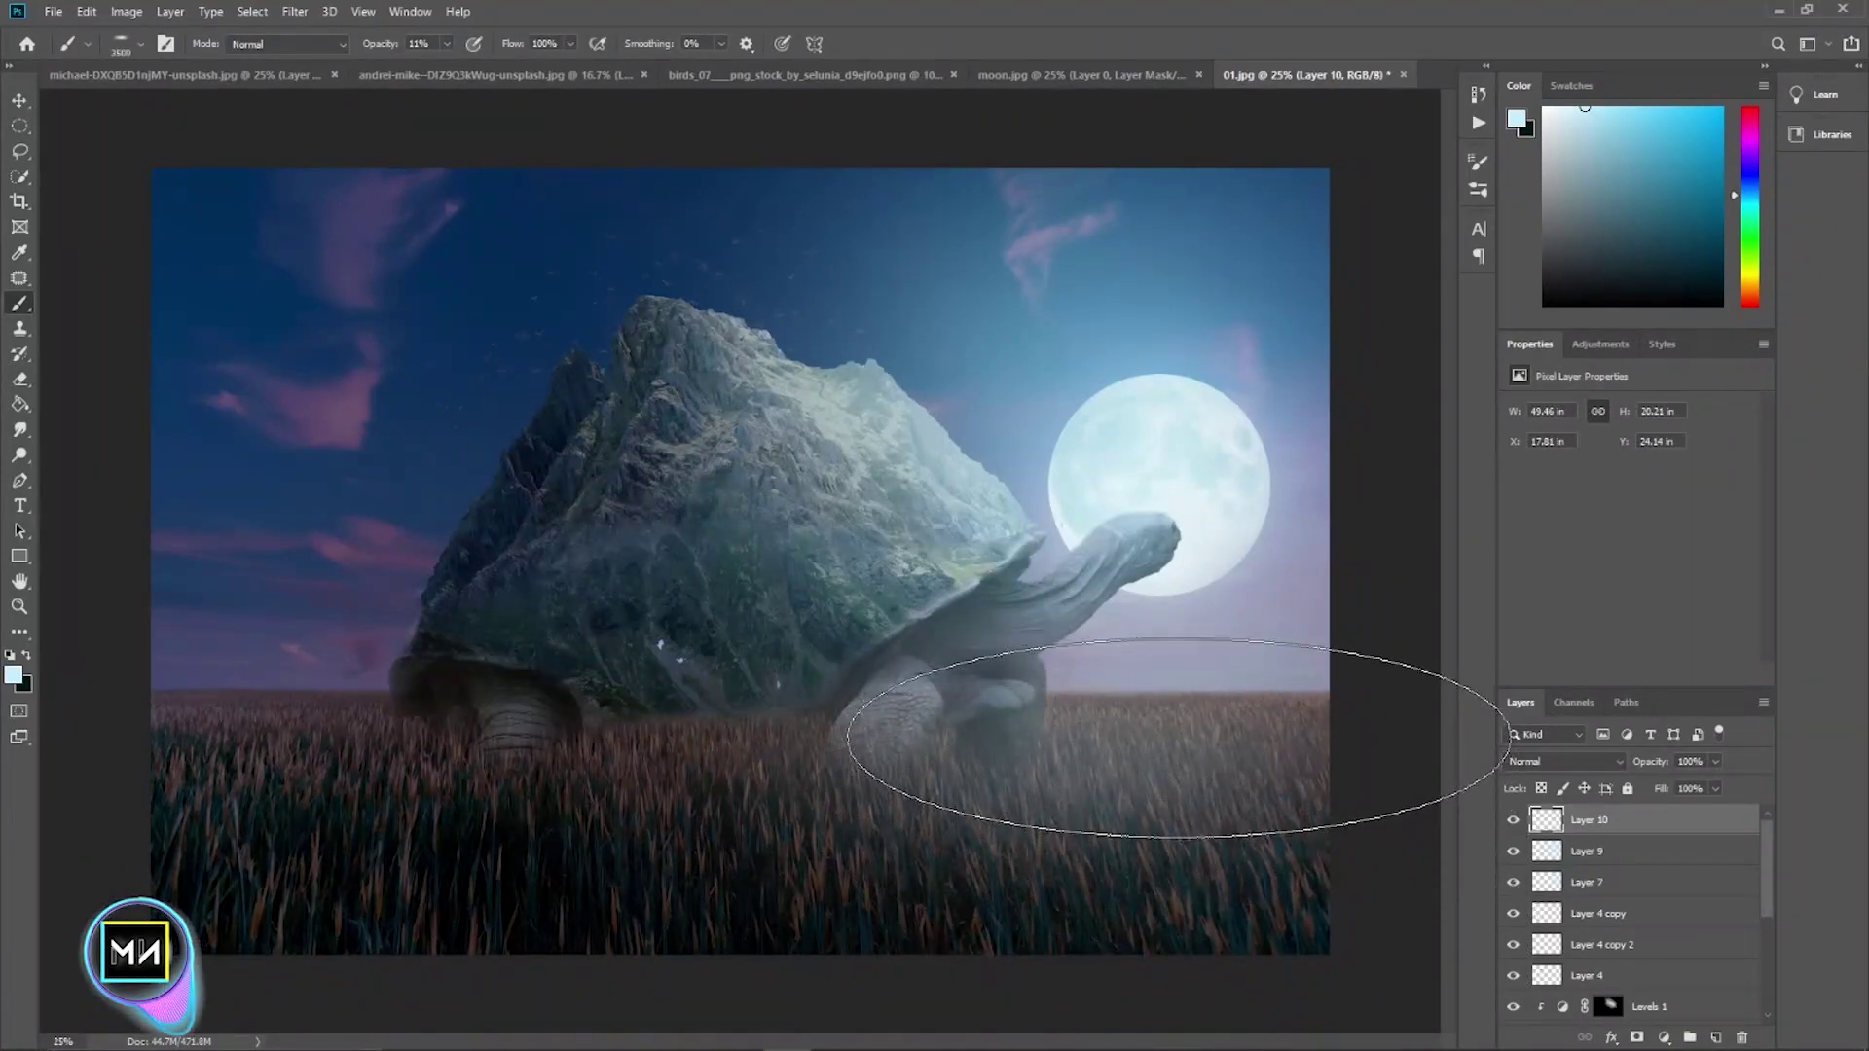
key(bracketleft)
key(bracketleft)
key(bracketleft)
key(bracketleft)
key(bracketleft)
key(bracketleft)
key(bracketleft)
key(bracketleft)
key(bracketleft)
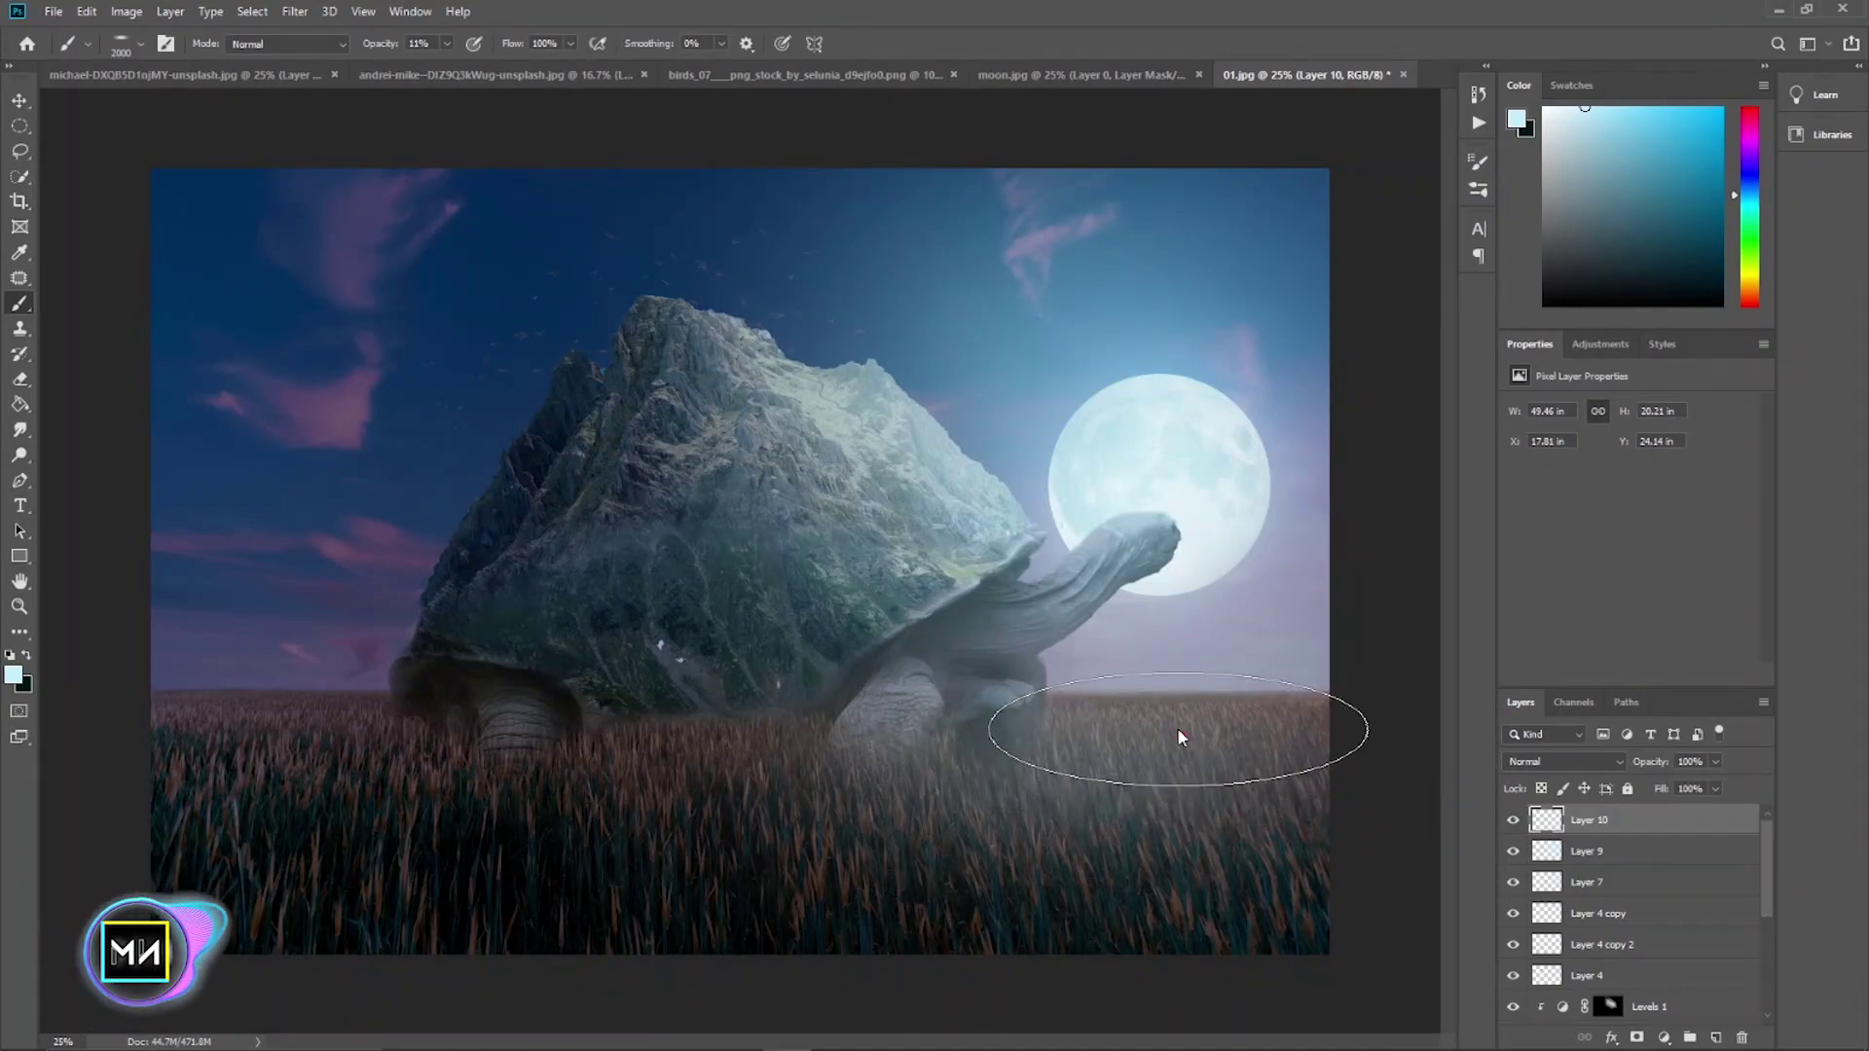
key(bracketright)
key(bracketright)
key(bracketright)
key(bracketright)
key(bracketright)
key(bracketright)
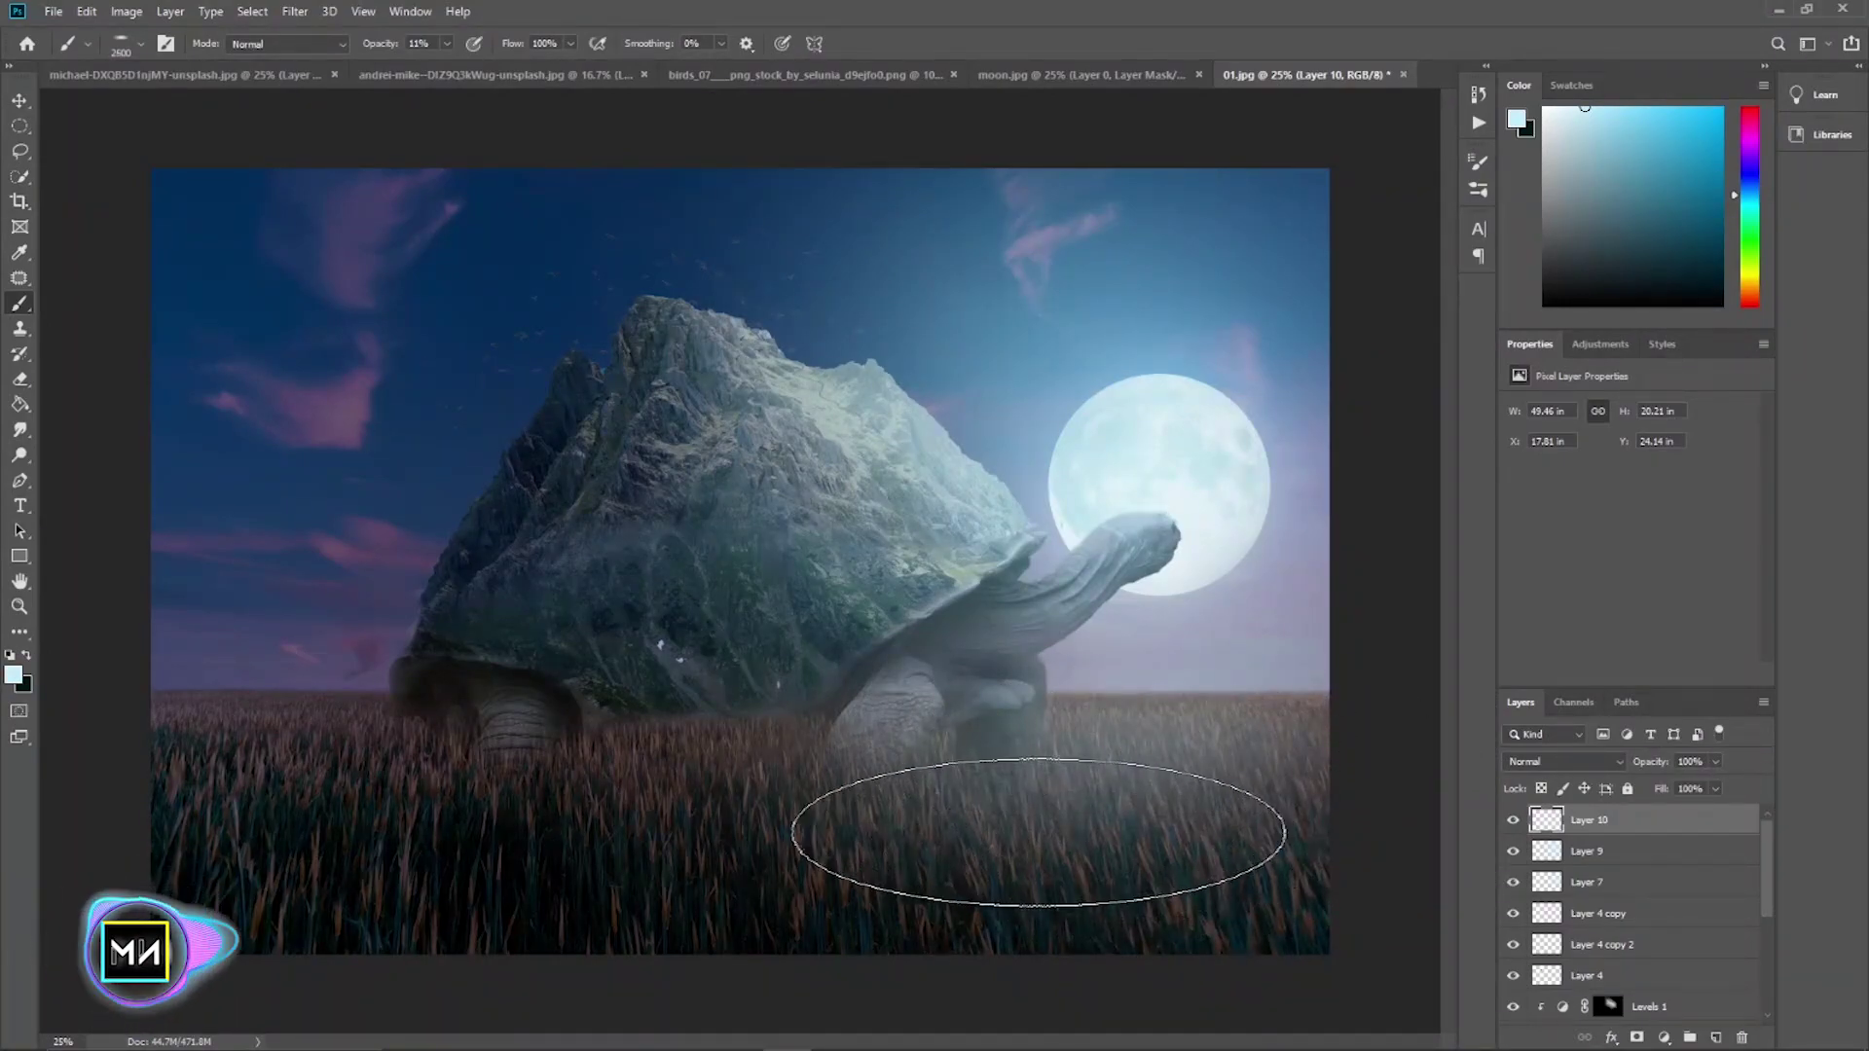
click(1039, 833)
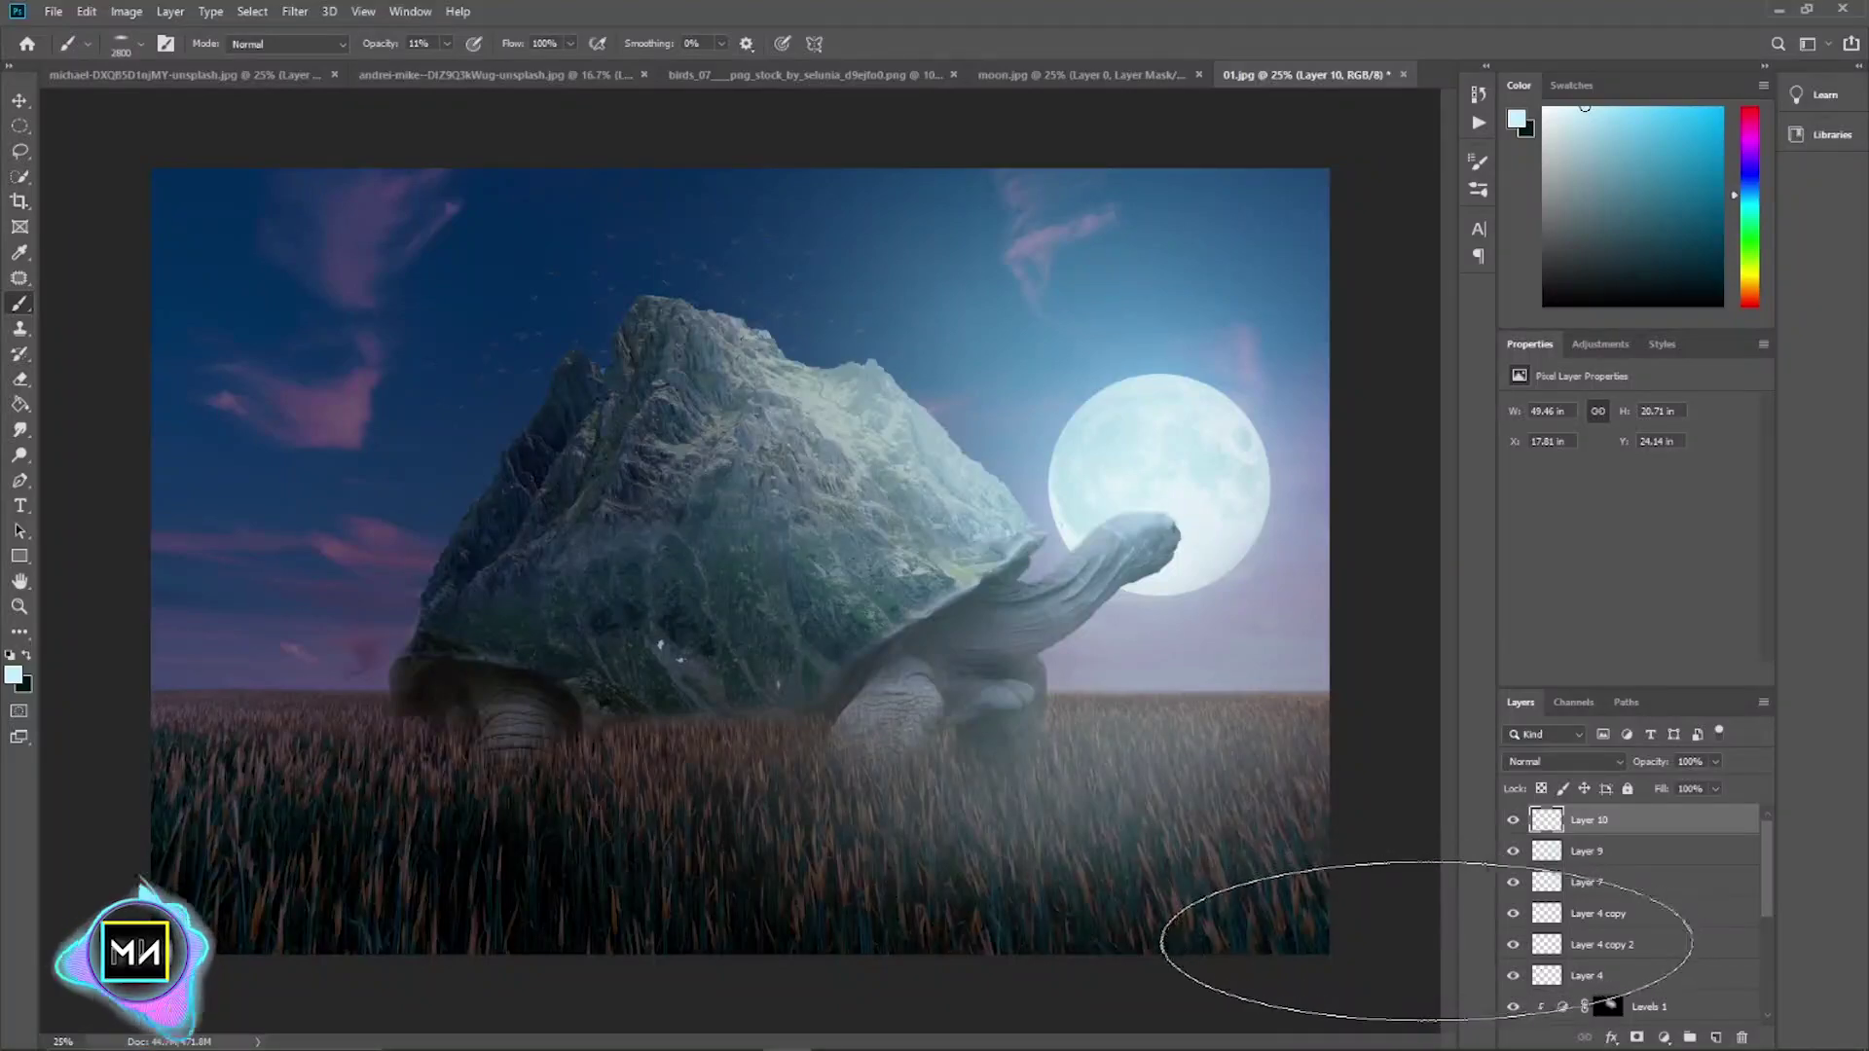
drag(1064, 926, 1301, 967)
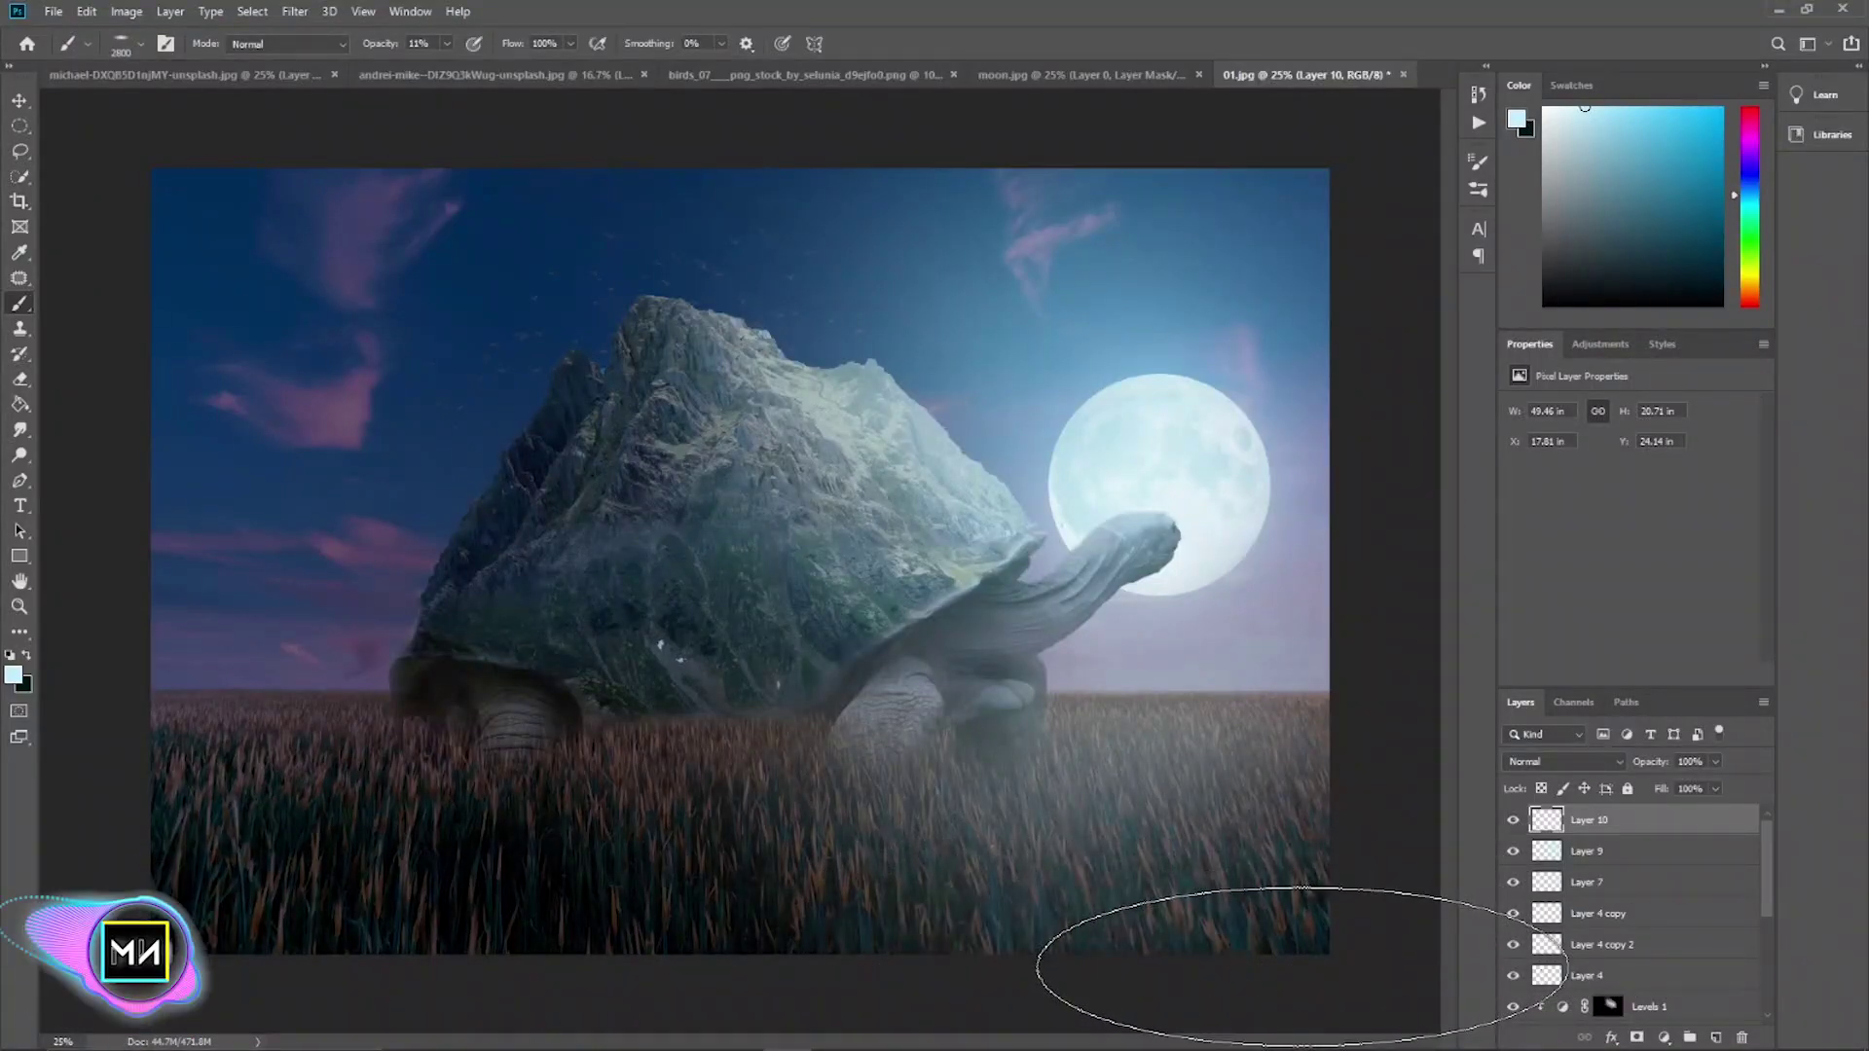
key(bracketleft)
key(bracketleft)
key(bracketleft)
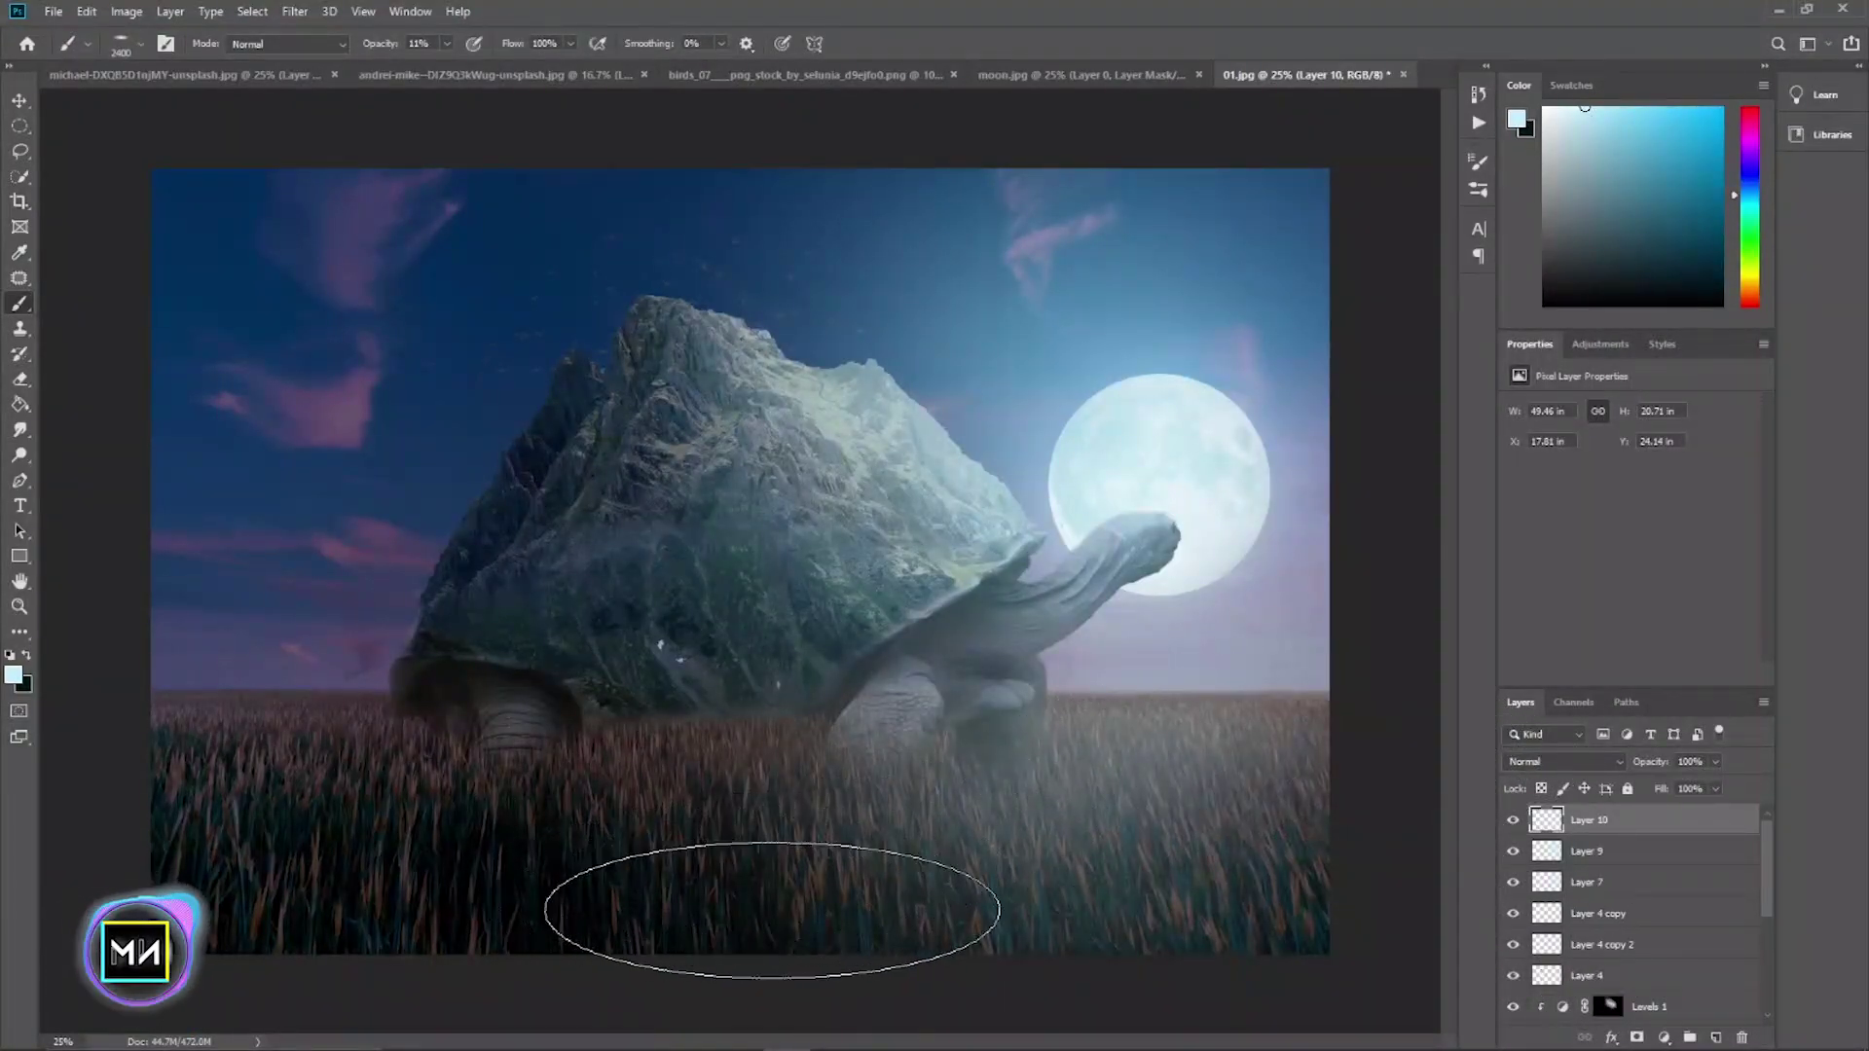
drag(772, 910, 740, 891)
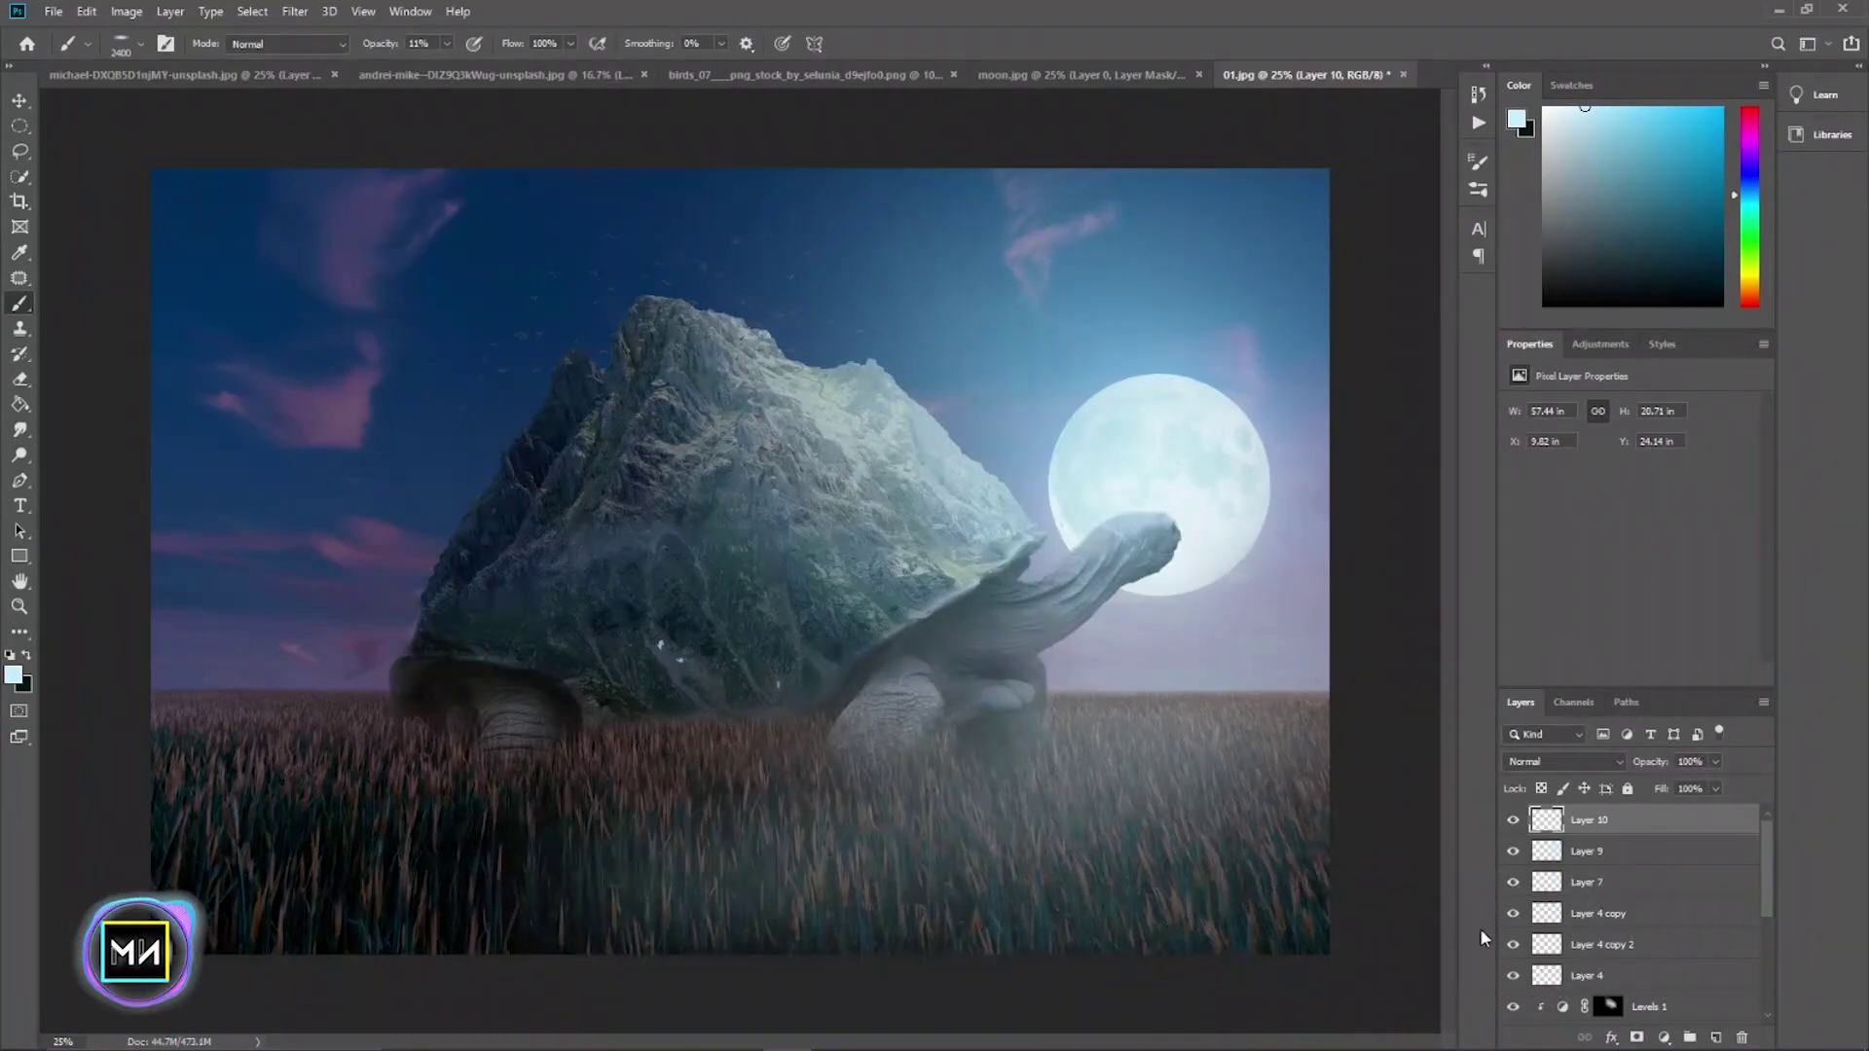
drag(1218, 739, 1277, 901)
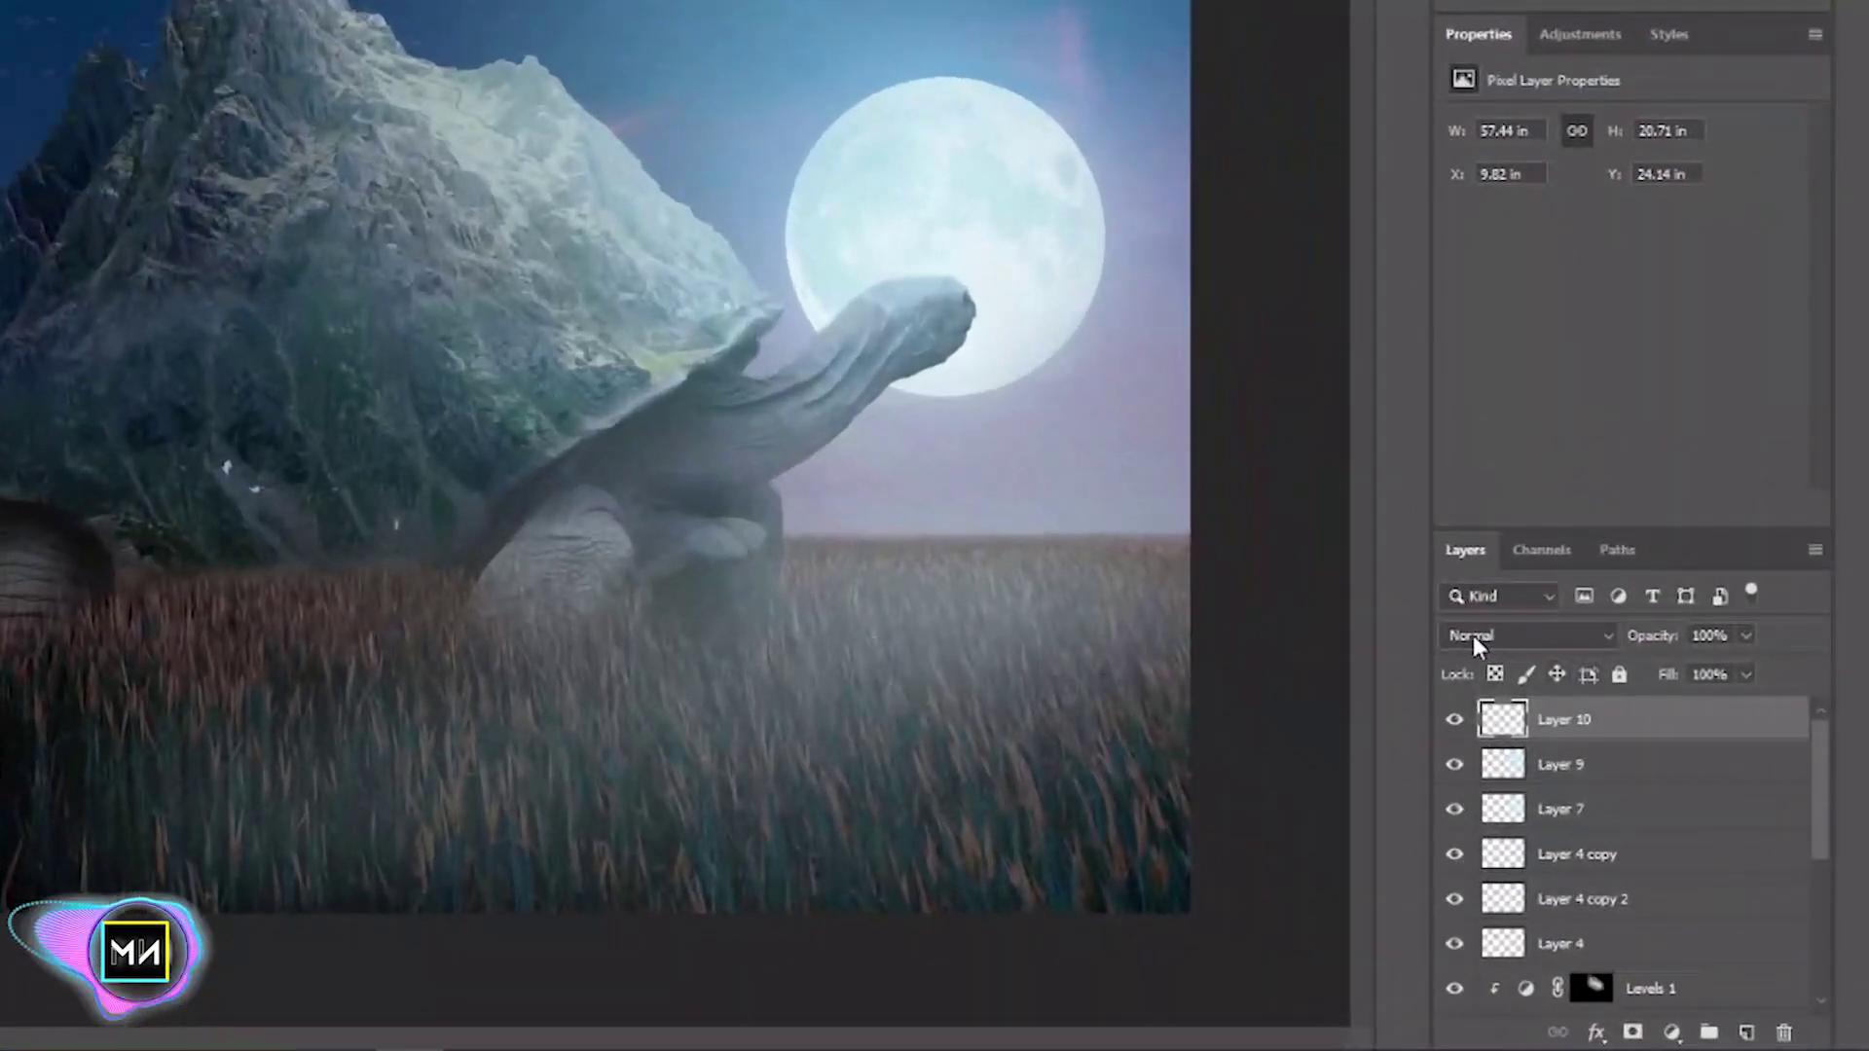
- Set Layer 10 to Hard Light, shrink the mist brush, and add a layer mask
click(1474, 634)
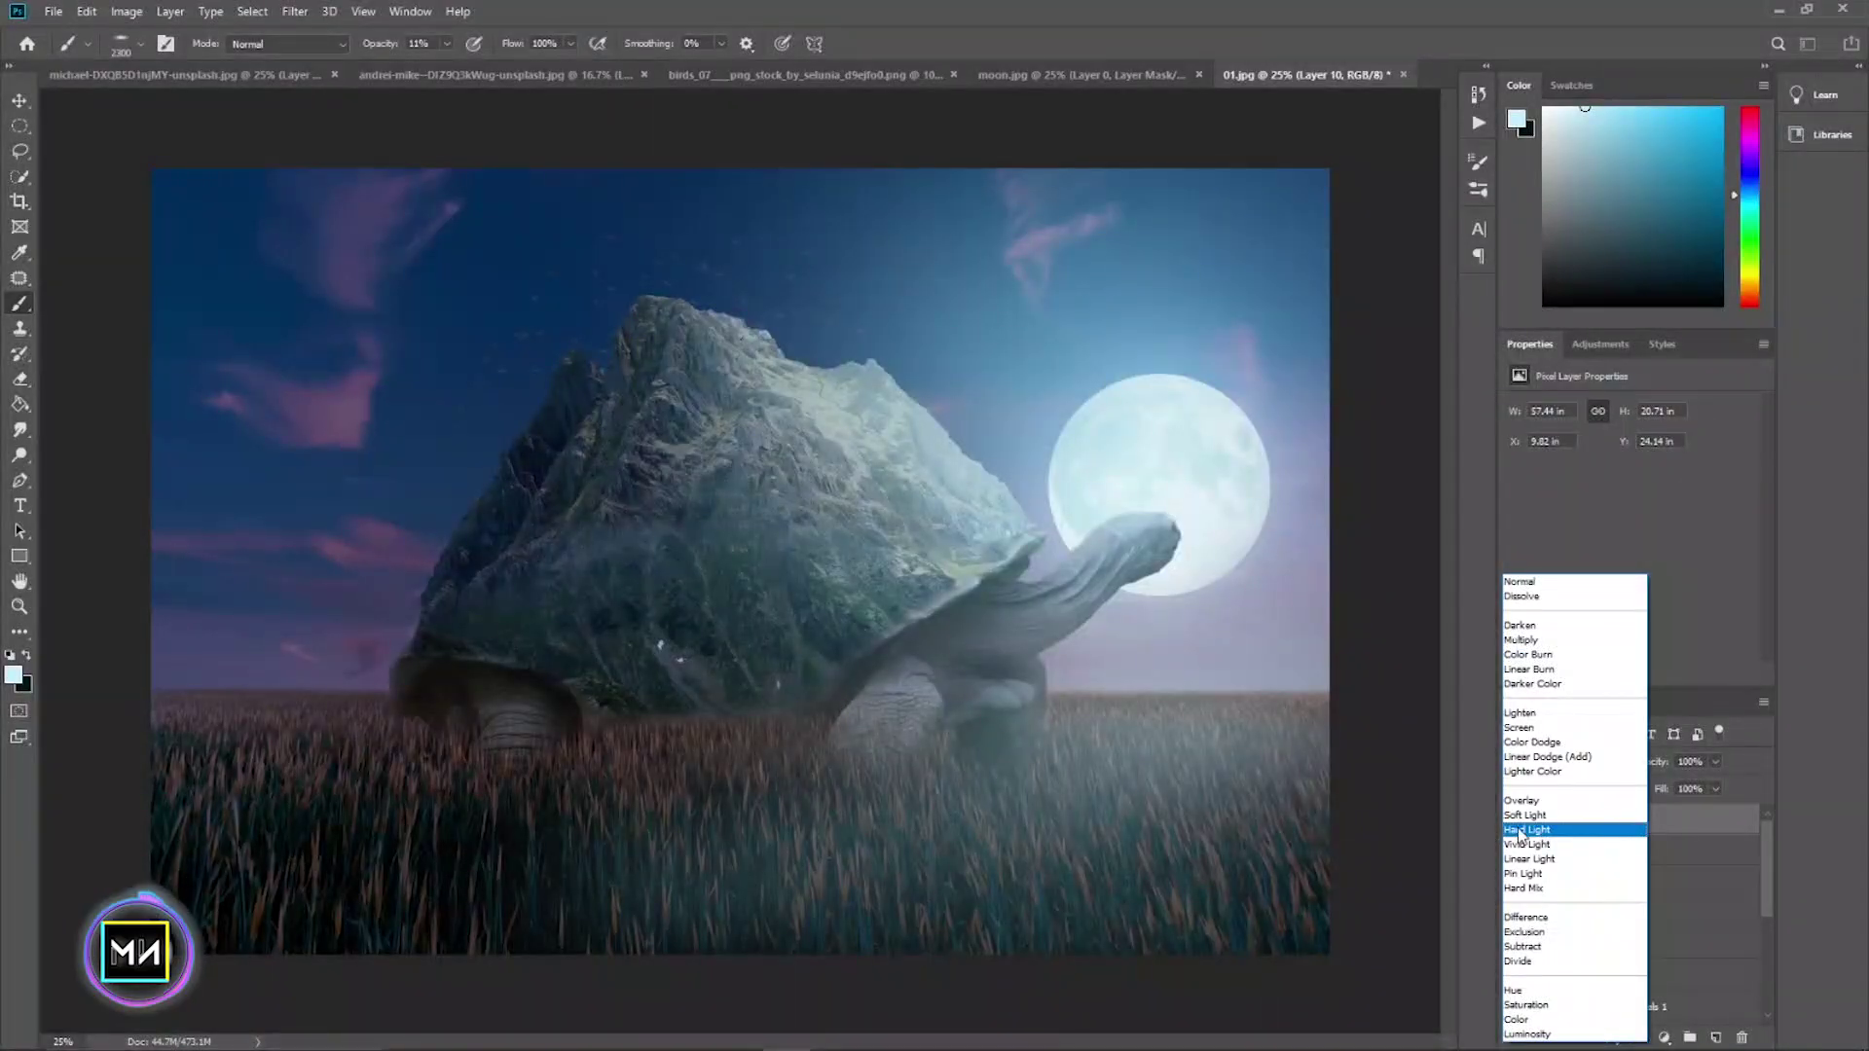
click(1521, 833)
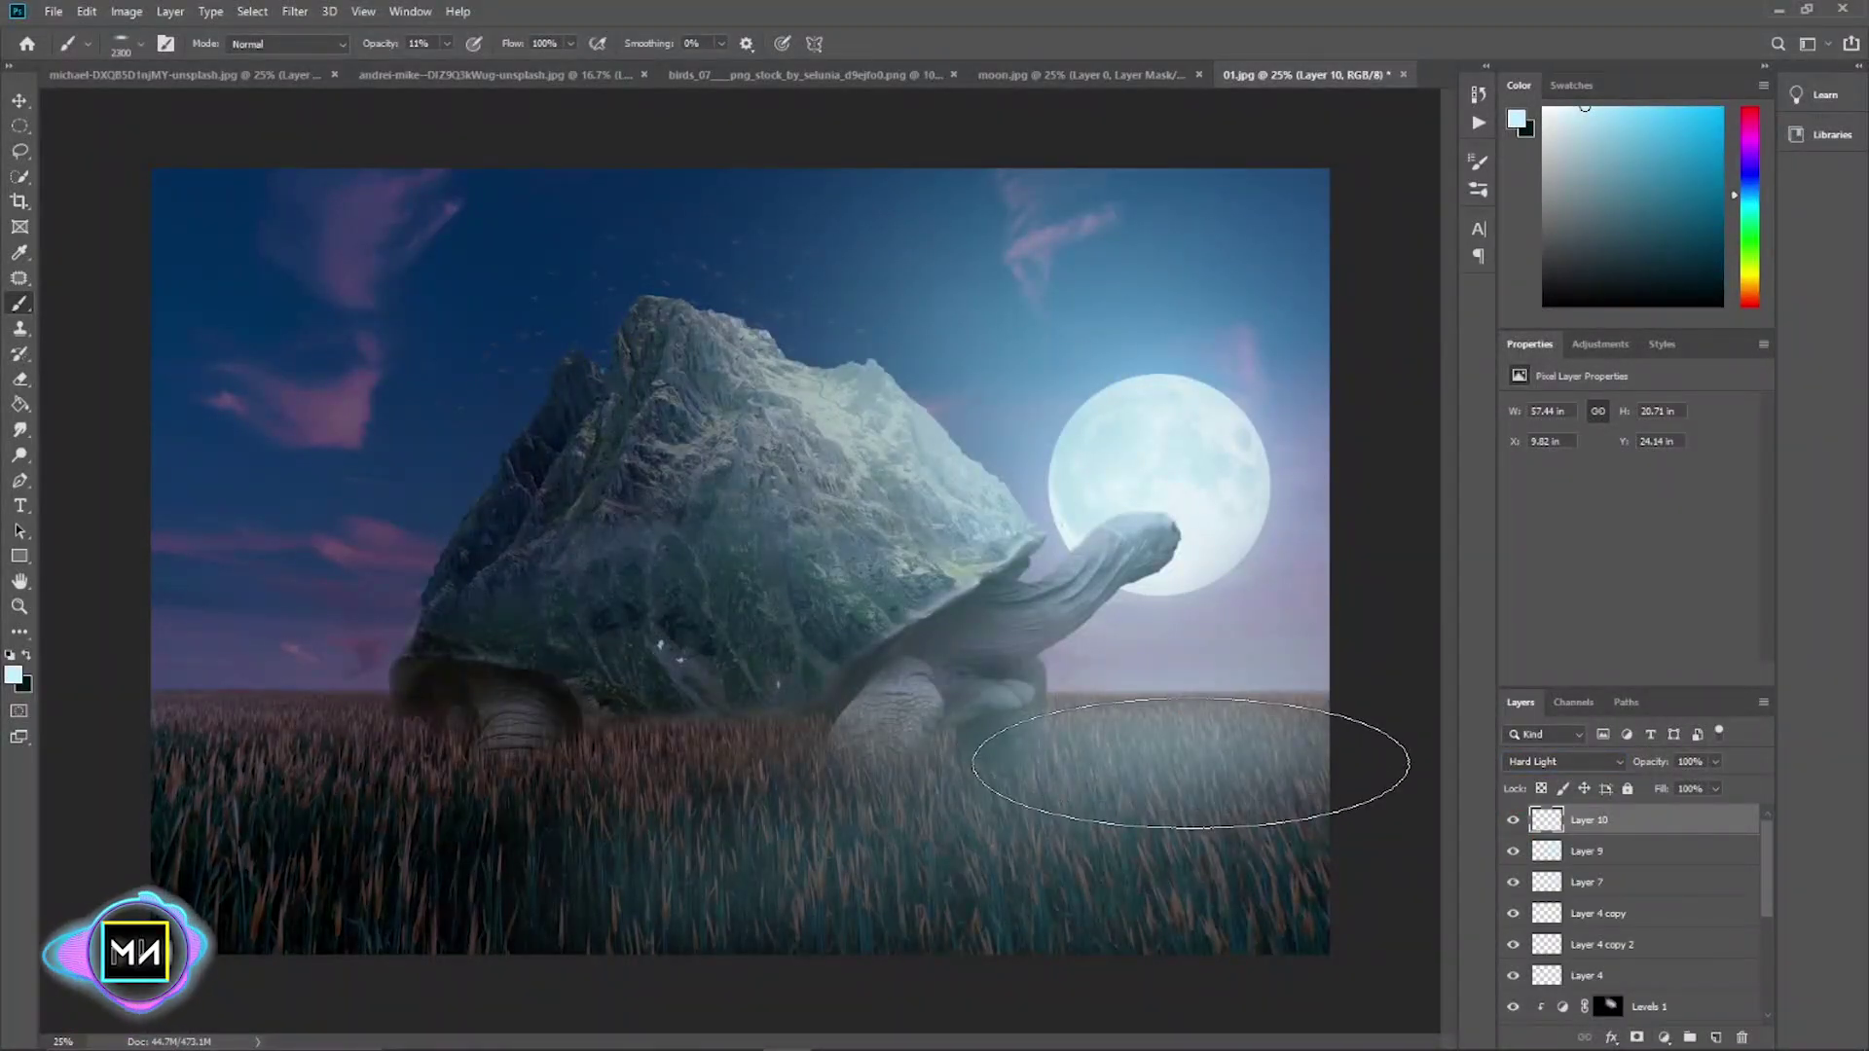
key(bracketleft)
key(bracketleft)
key(bracketleft)
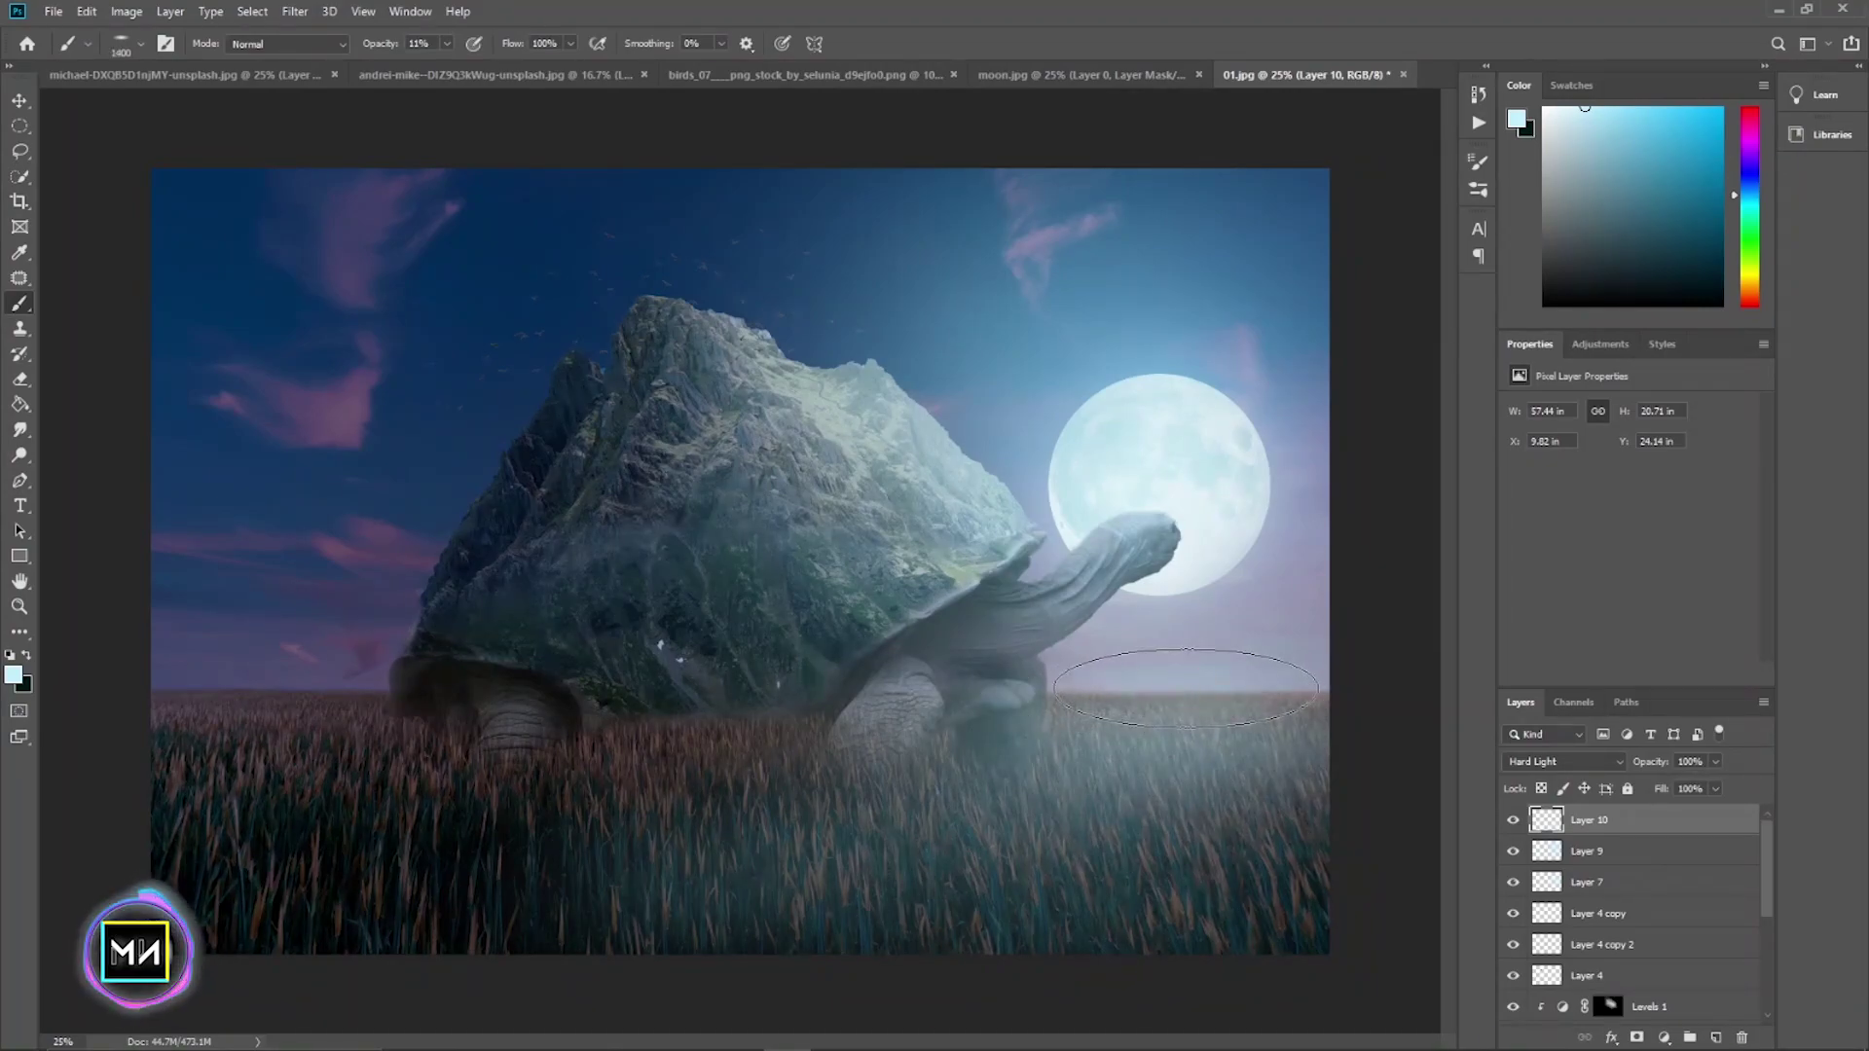
key(bracketleft)
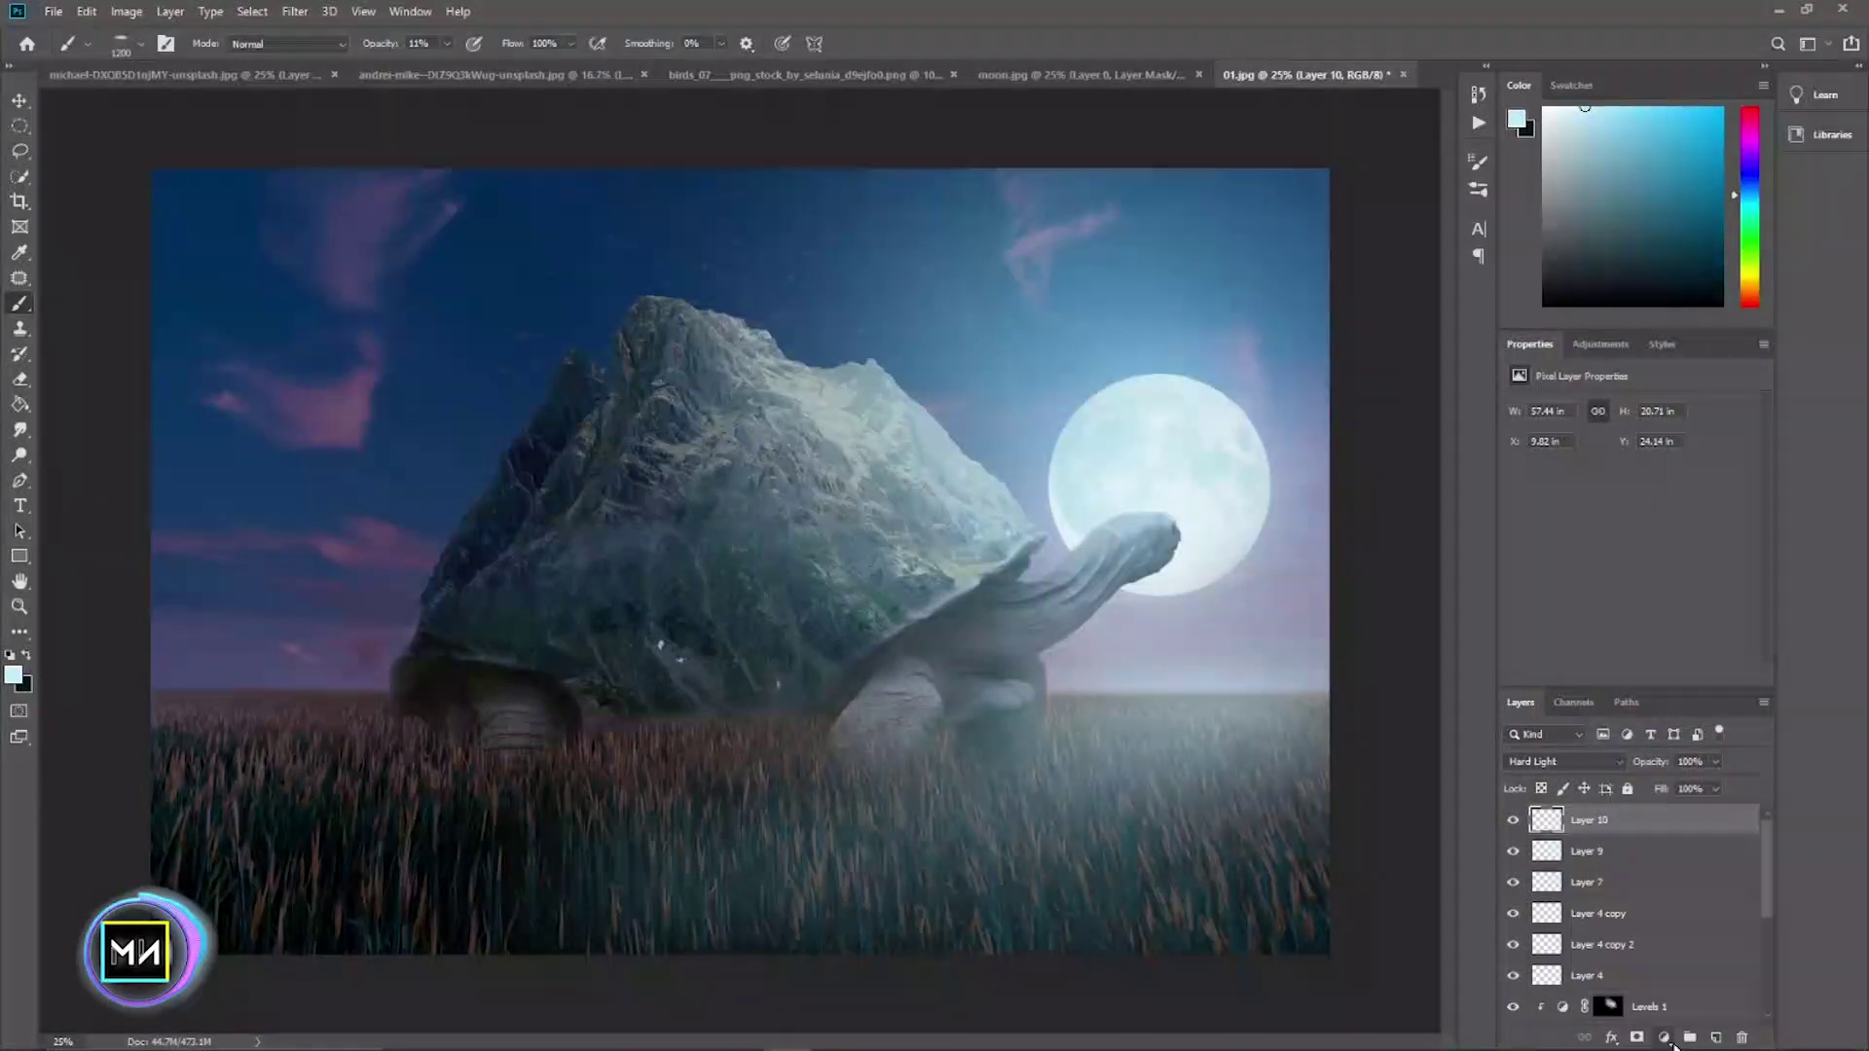
click(1637, 1038)
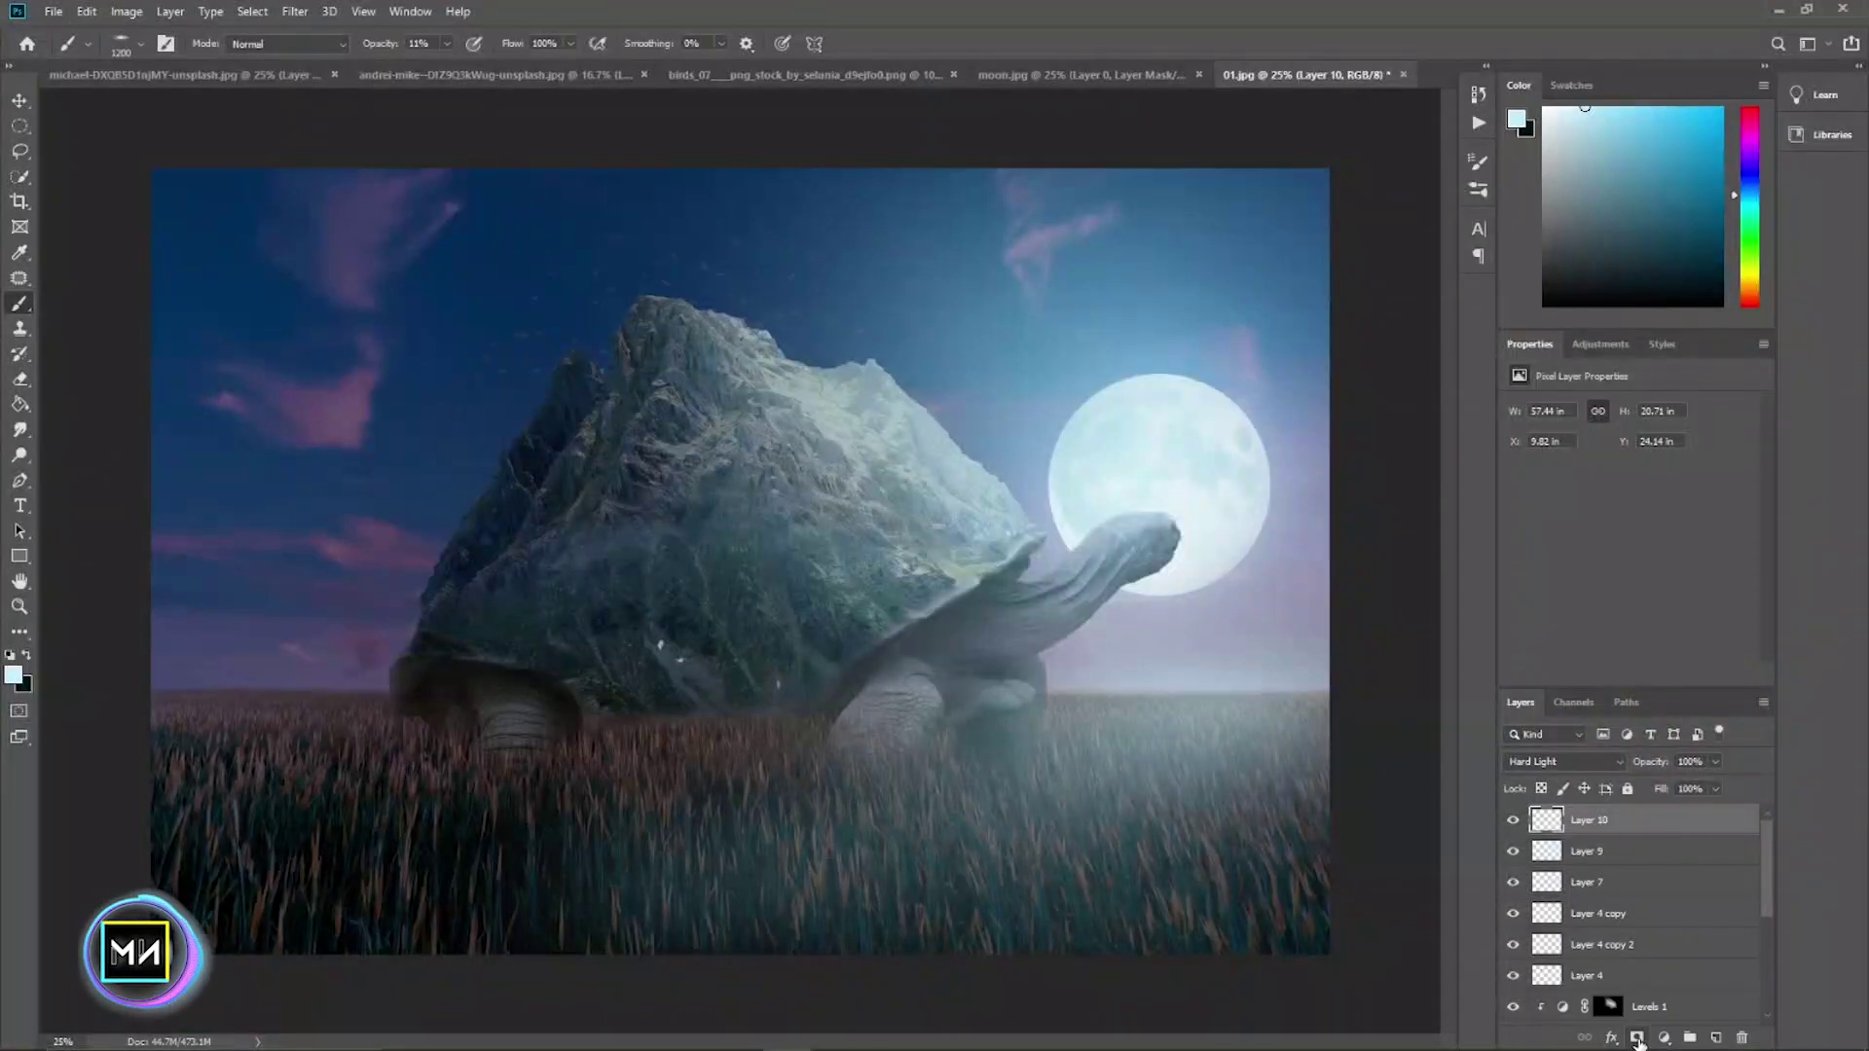
- Paint black with a Soft Round brush on Layer 10's mask to thin mist over the left grass
click(1637, 1037)
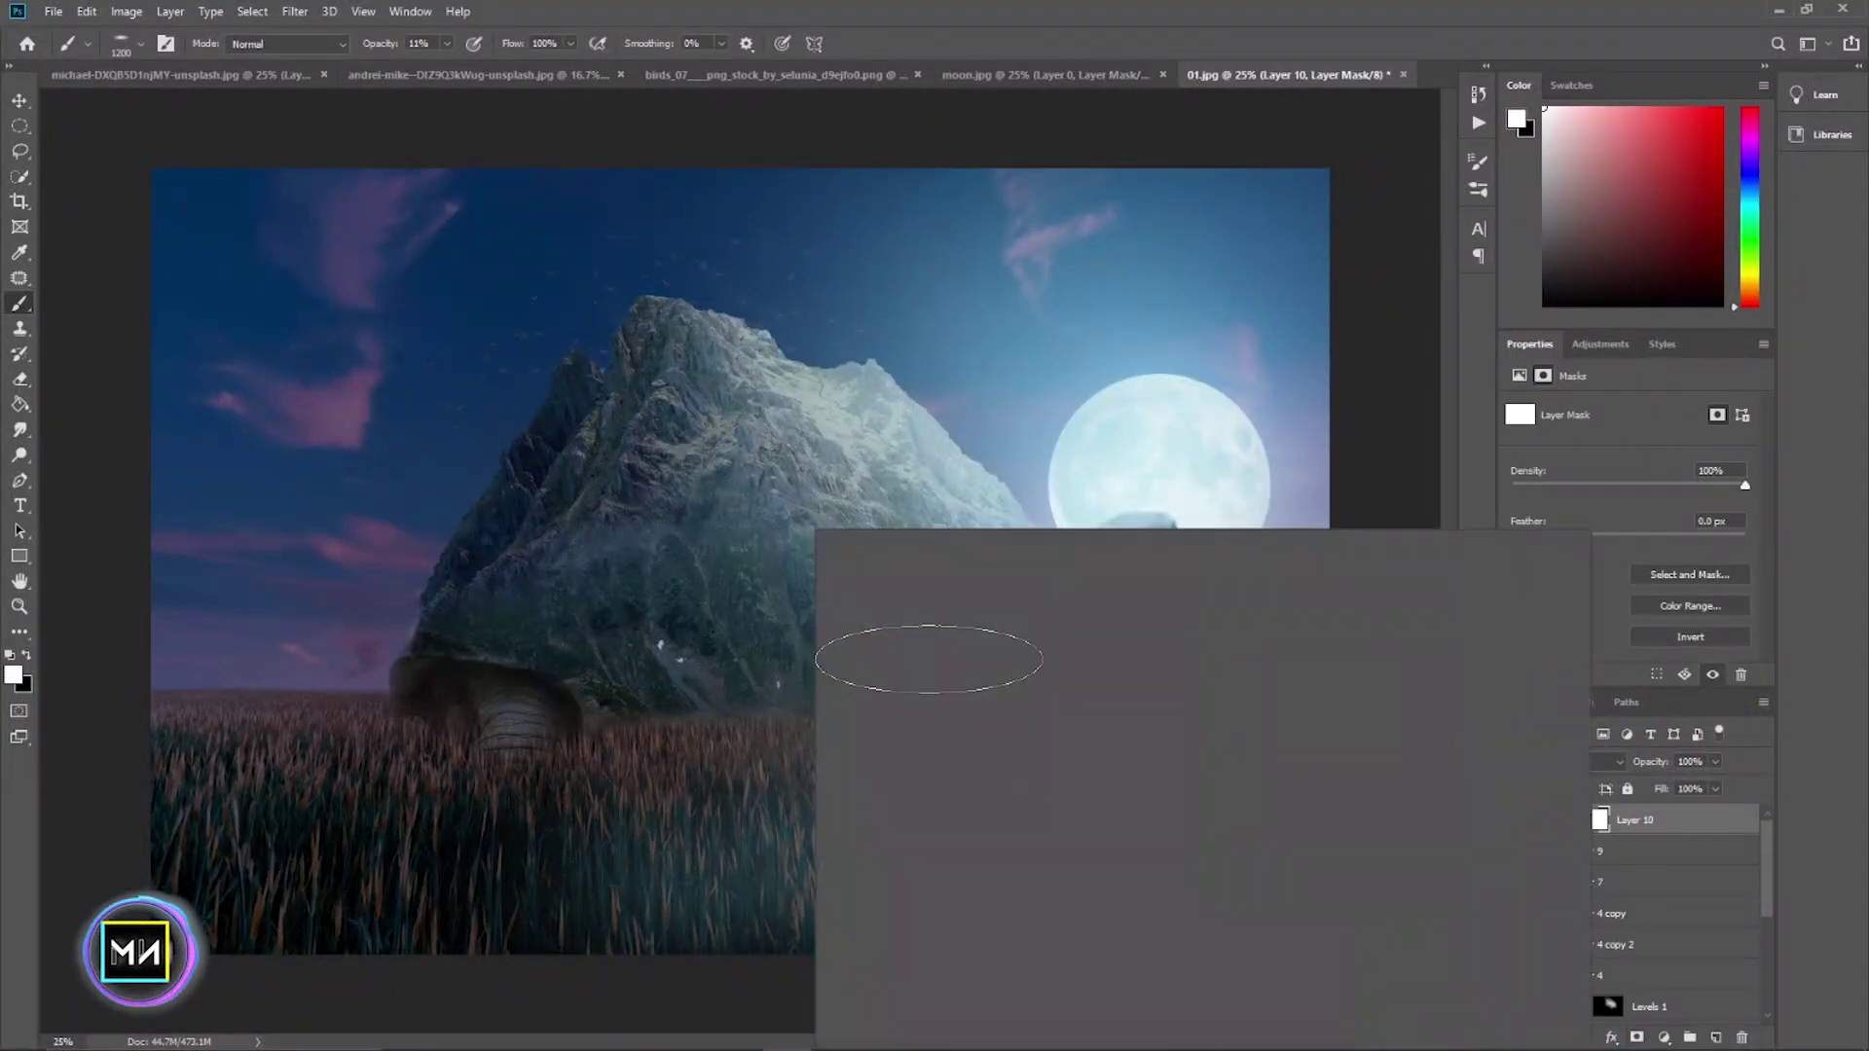
click(871, 668)
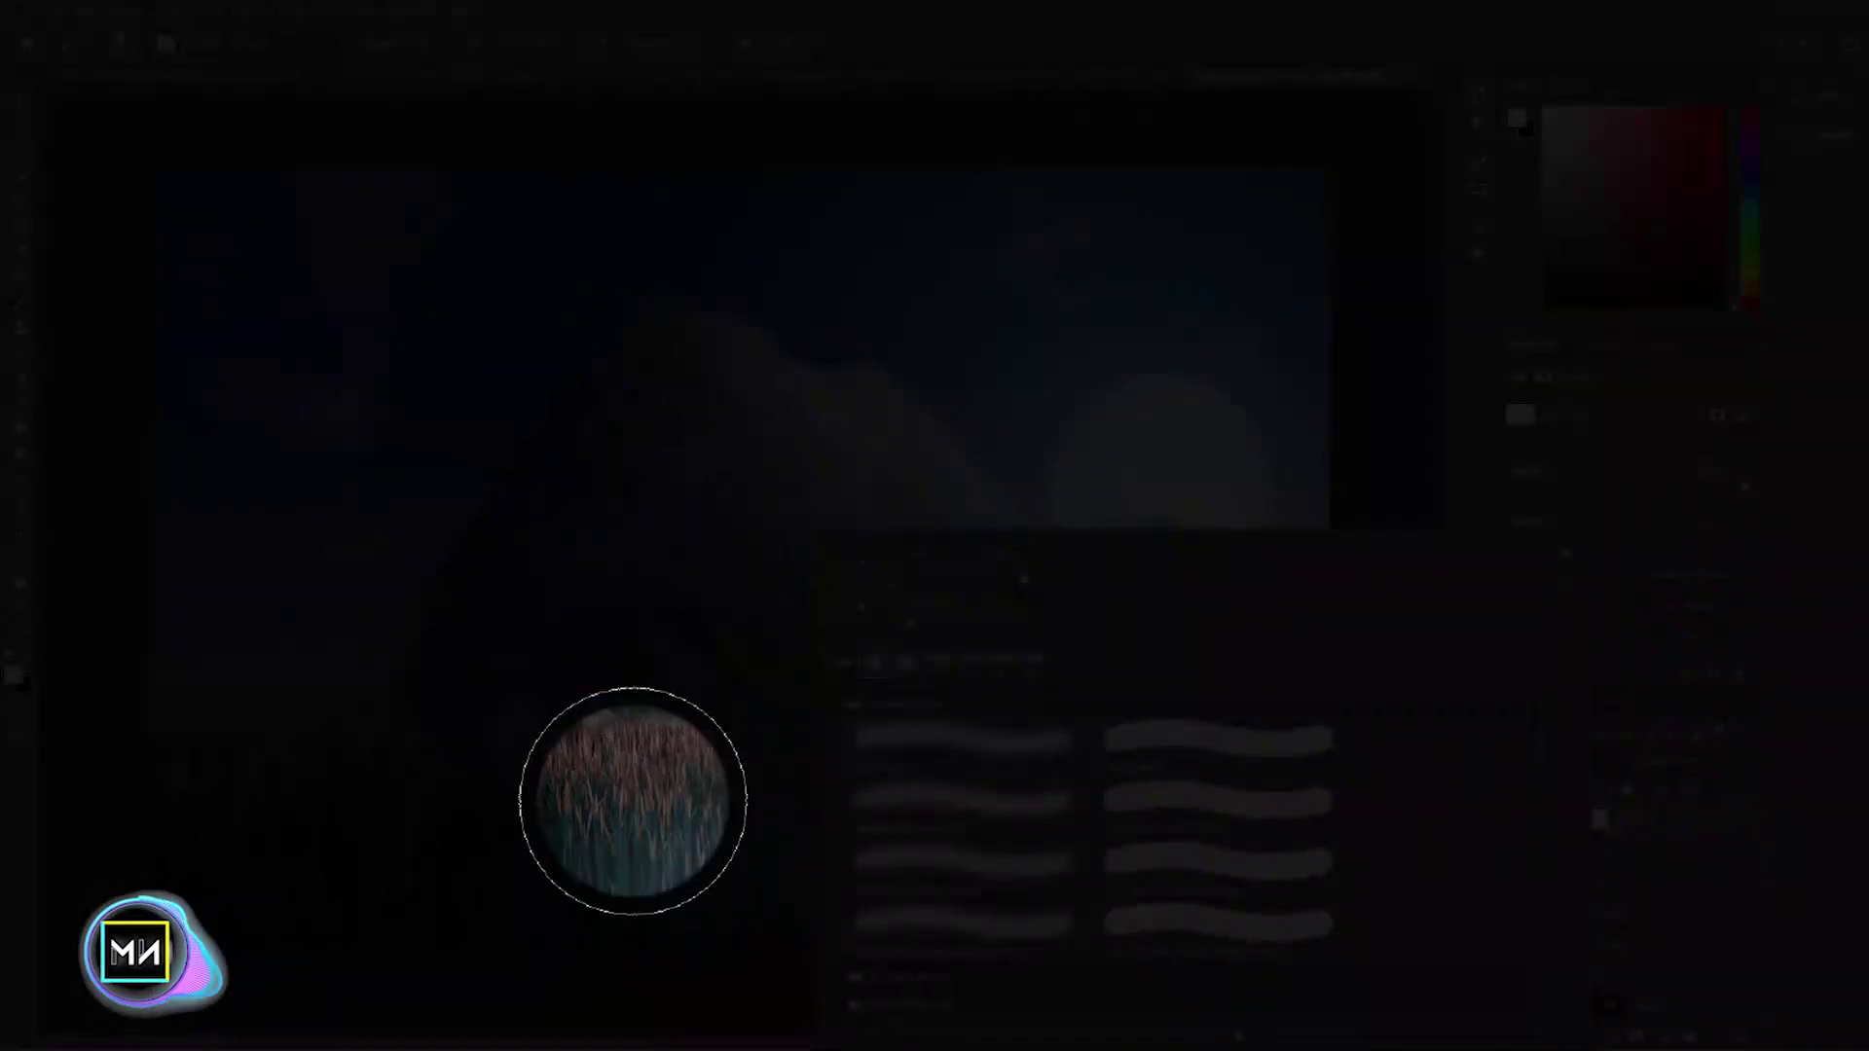
key(Return)
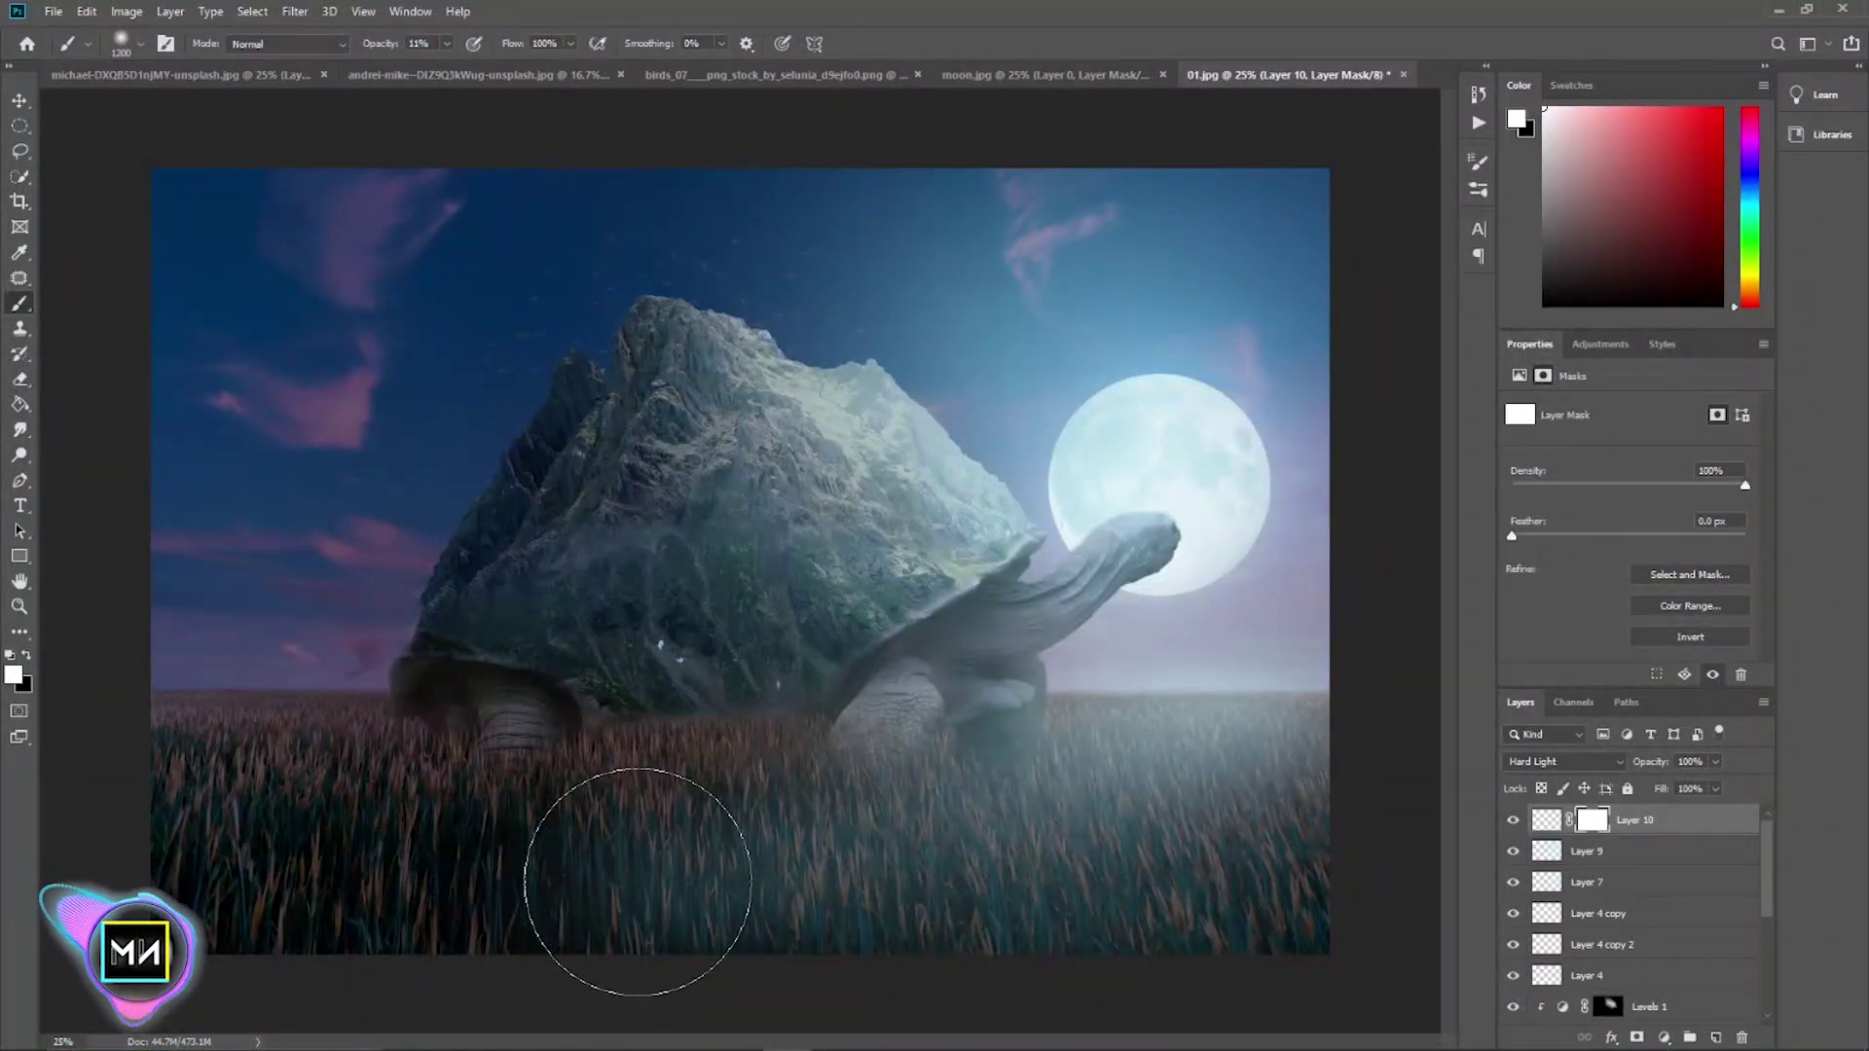
key(x)
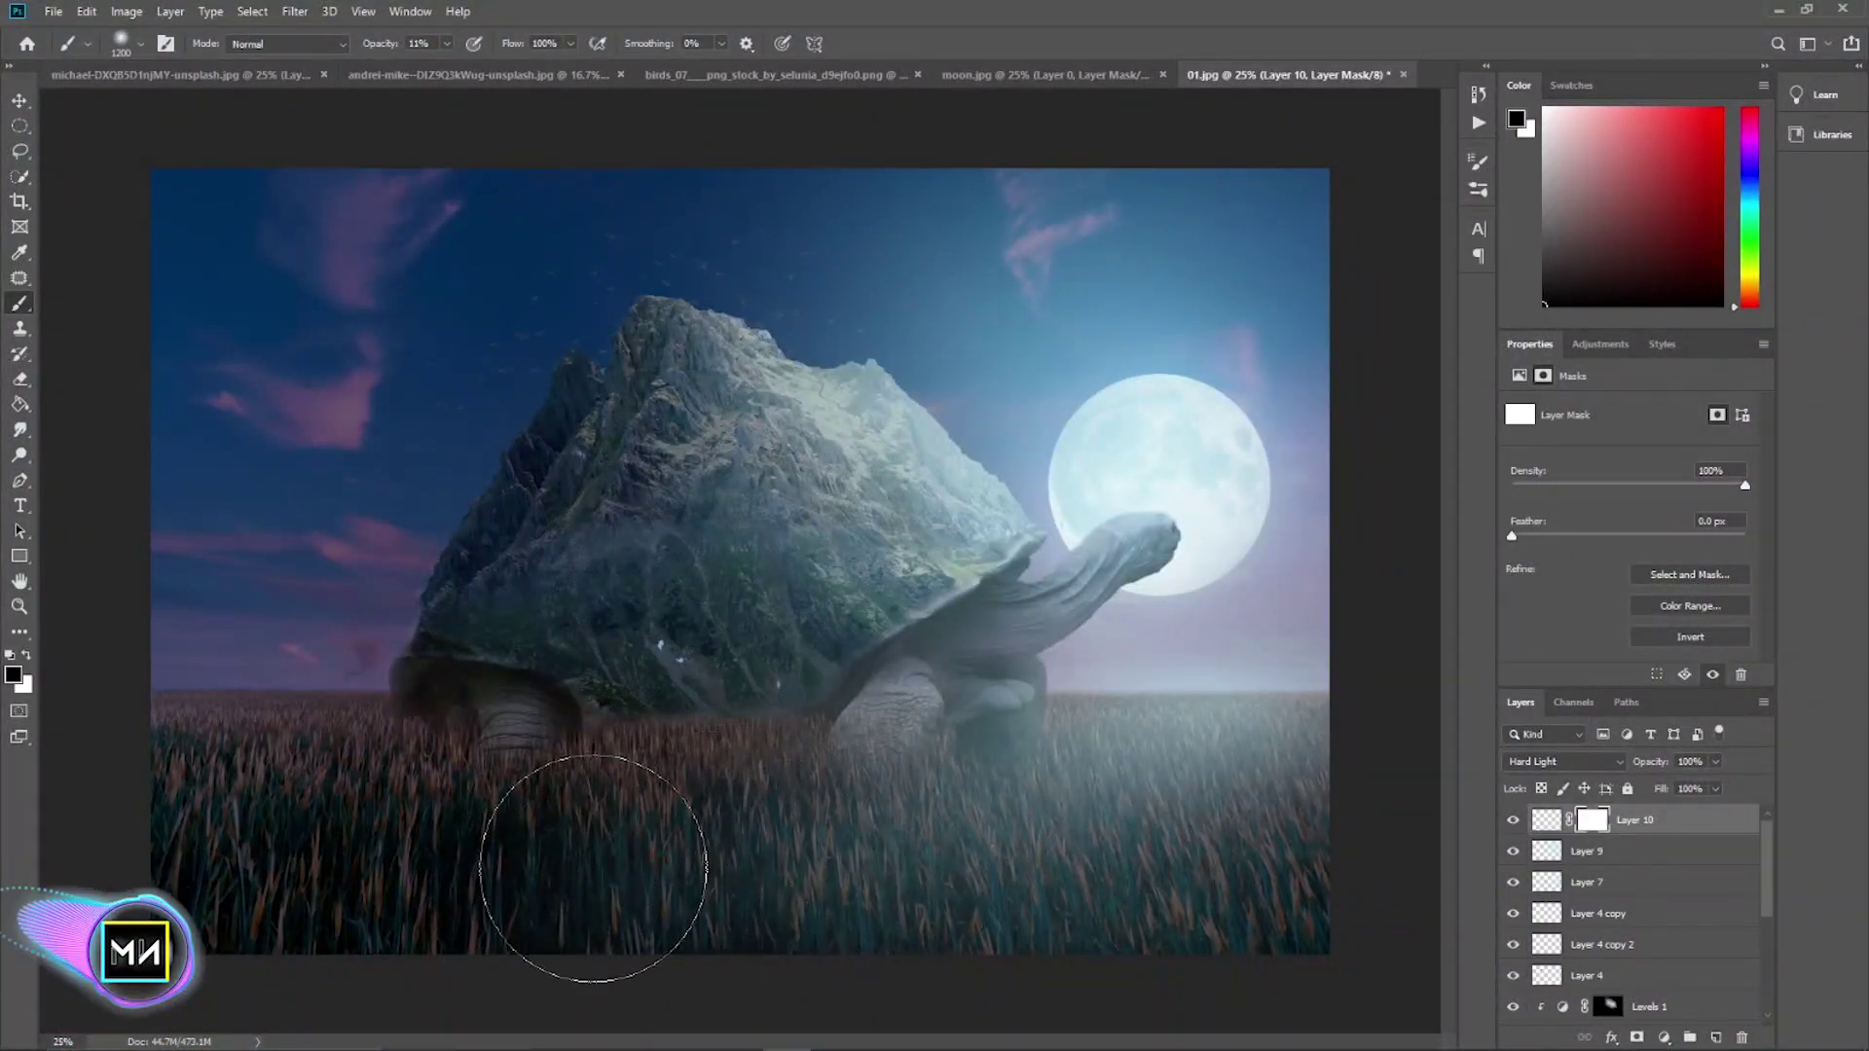
drag(593, 869, 706, 866)
drag(754, 798, 991, 774)
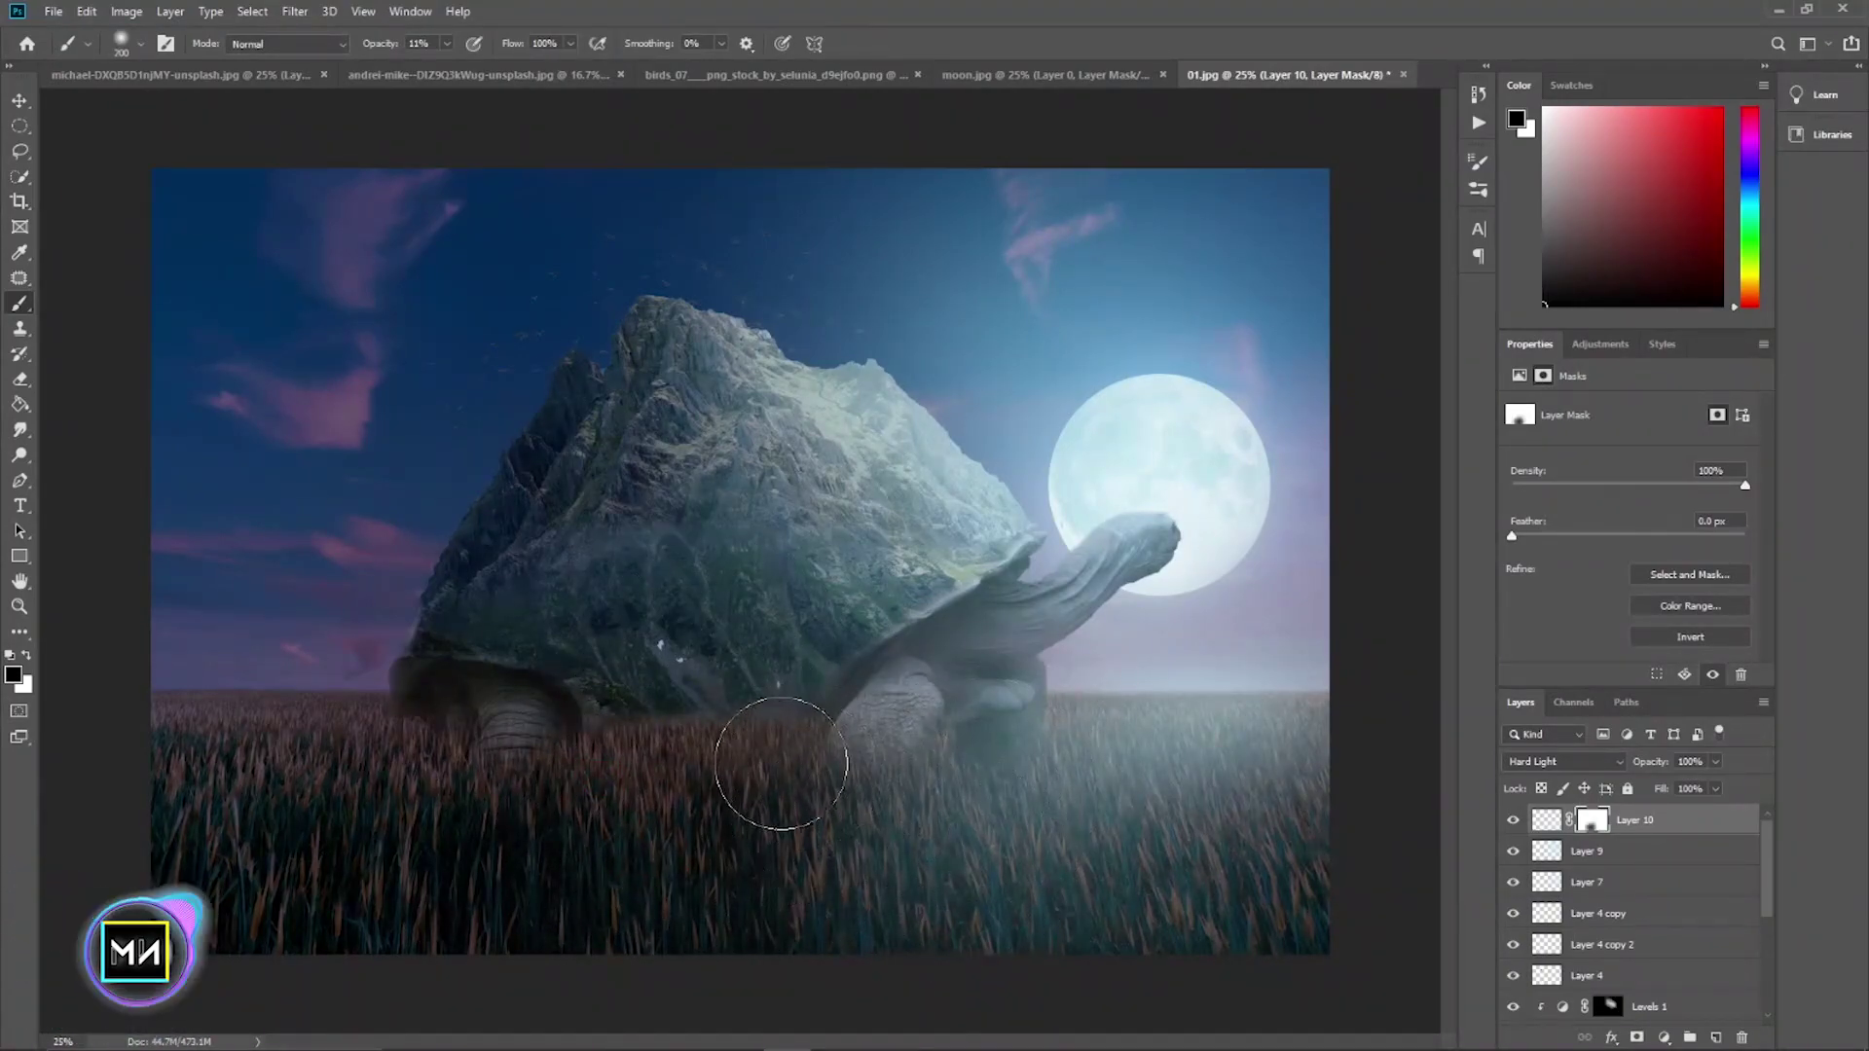
key(bracketleft)
click(20, 99)
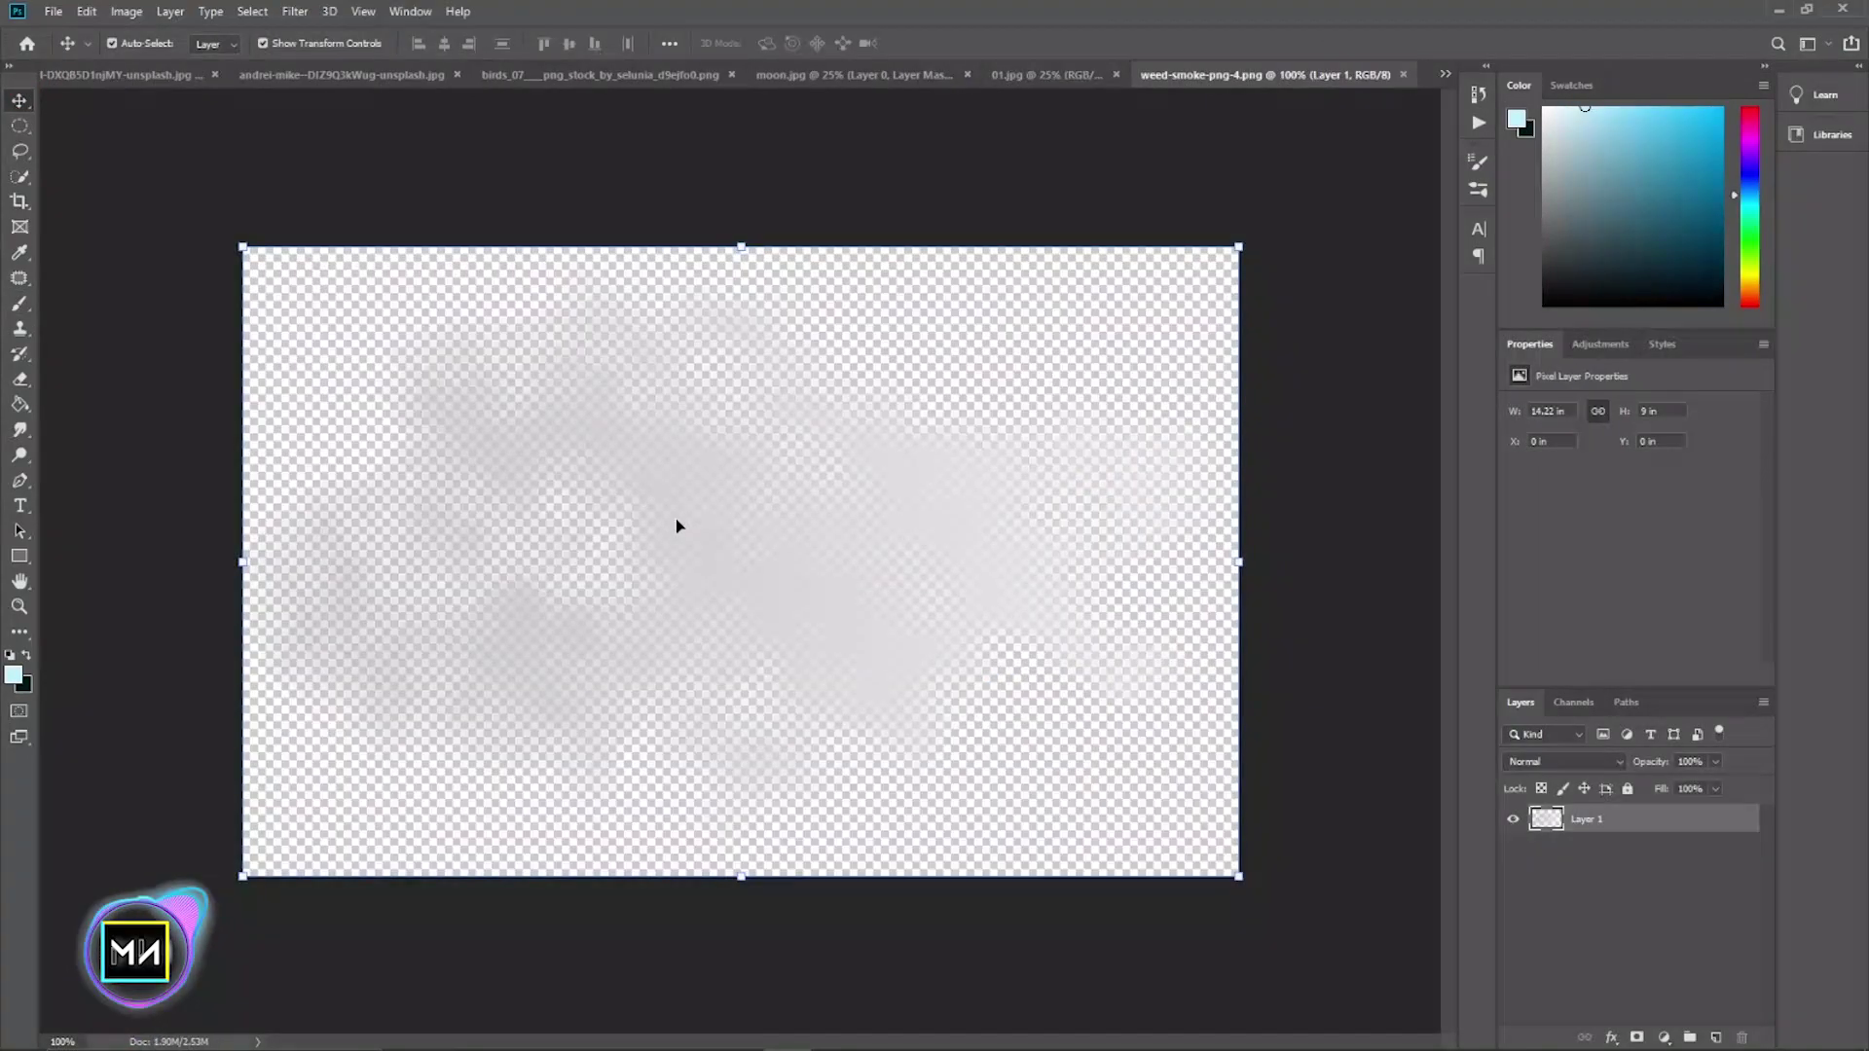
- Drag weed-smoke-png-4.png into the composition as Layer 11 and fit it over the mountain peak
mouse_move(681, 526)
mouse_down()
mouse_move(1006, 101)
mouse_move(857, 412)
mouse_up()
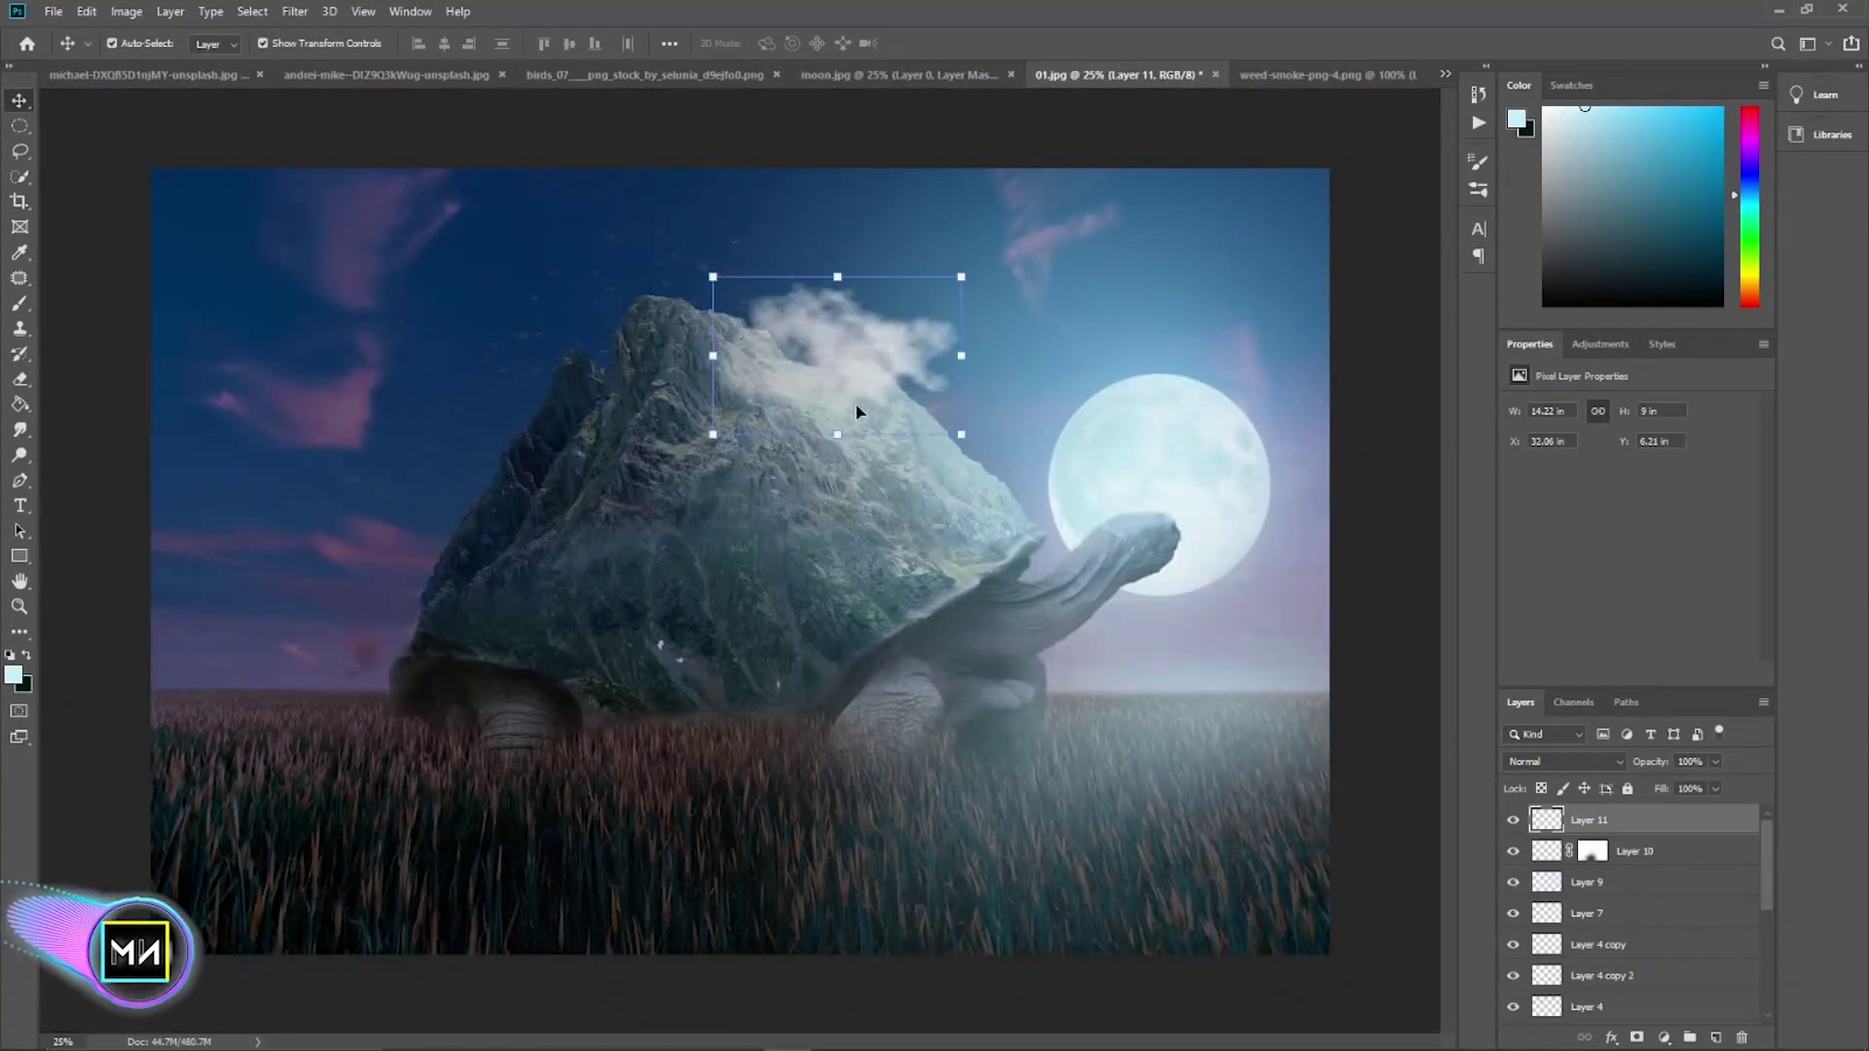
drag(964, 435, 1058, 495)
drag(927, 403, 825, 362)
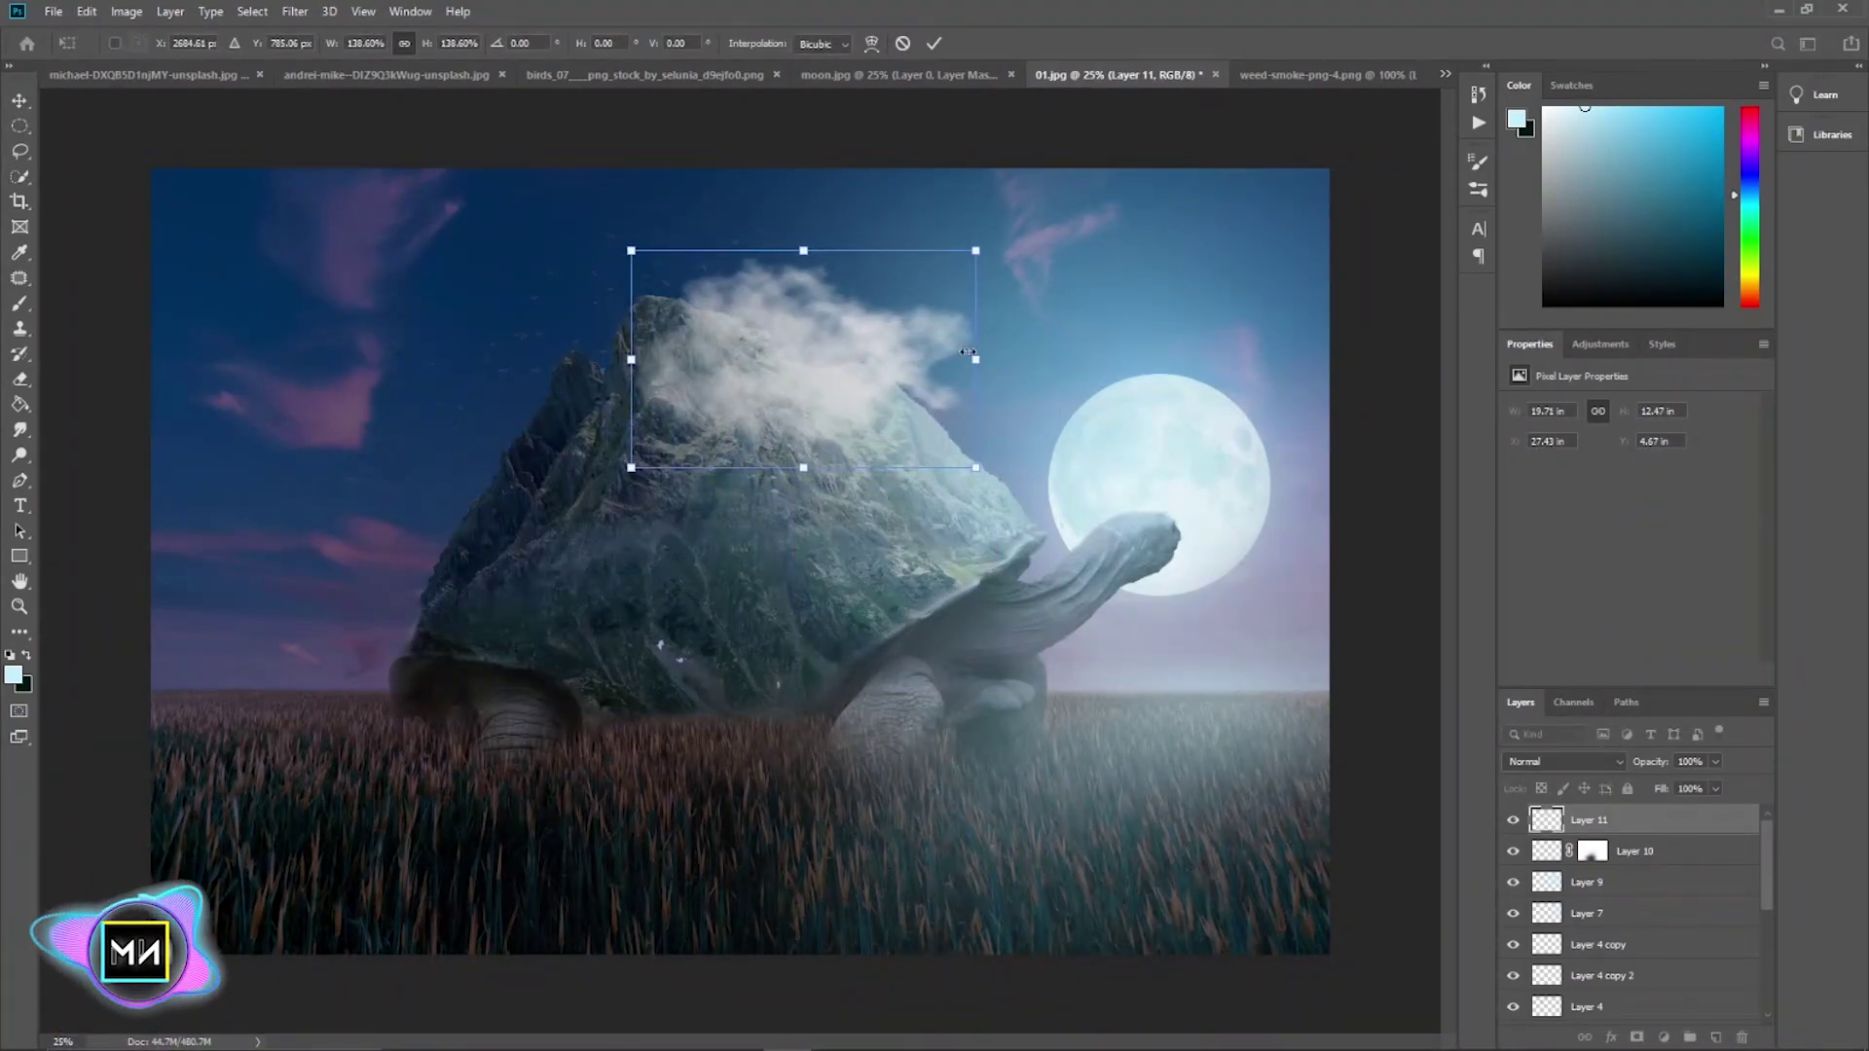
mouse_move(968, 352)
mouse_down()
mouse_move(856, 360)
mouse_move(865, 341)
mouse_move(742, 313)
mouse_move(794, 375)
mouse_up()
key(Return)
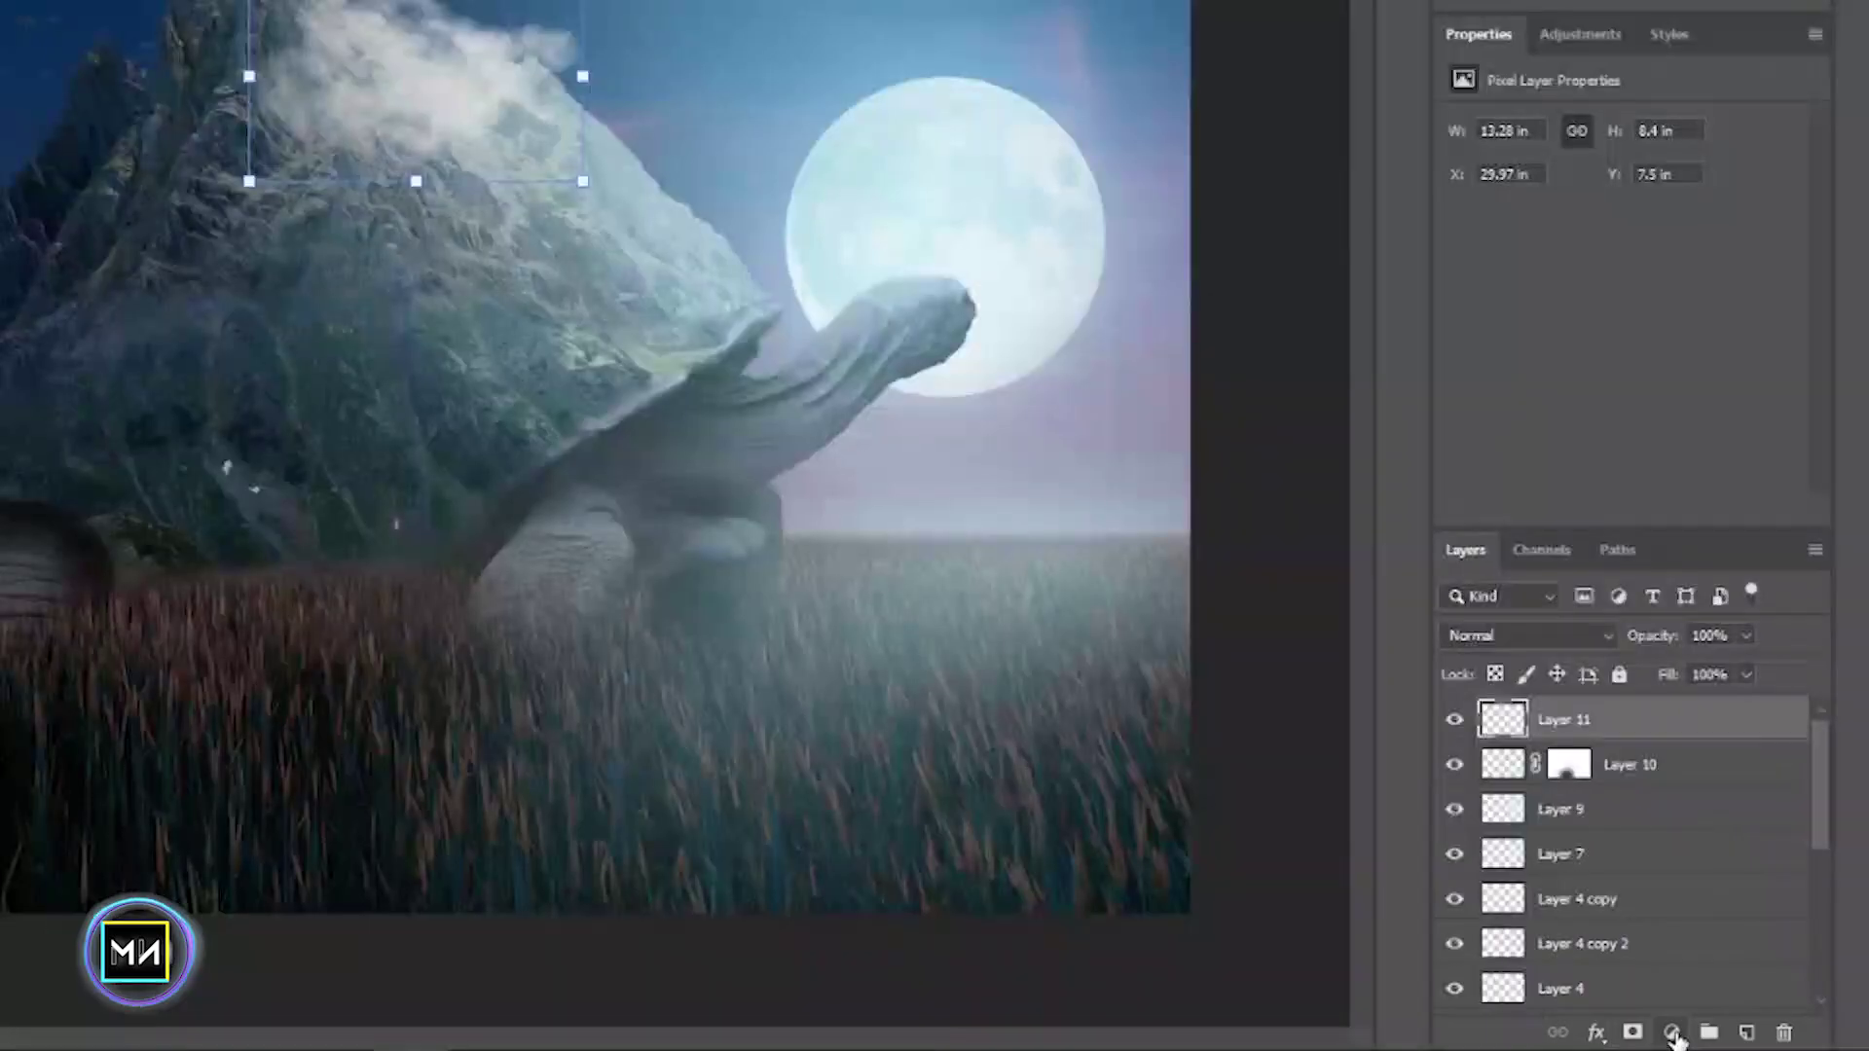
- Try a Color Lookup adjustment using the NightFromDay.CUBE preset
click(1672, 1033)
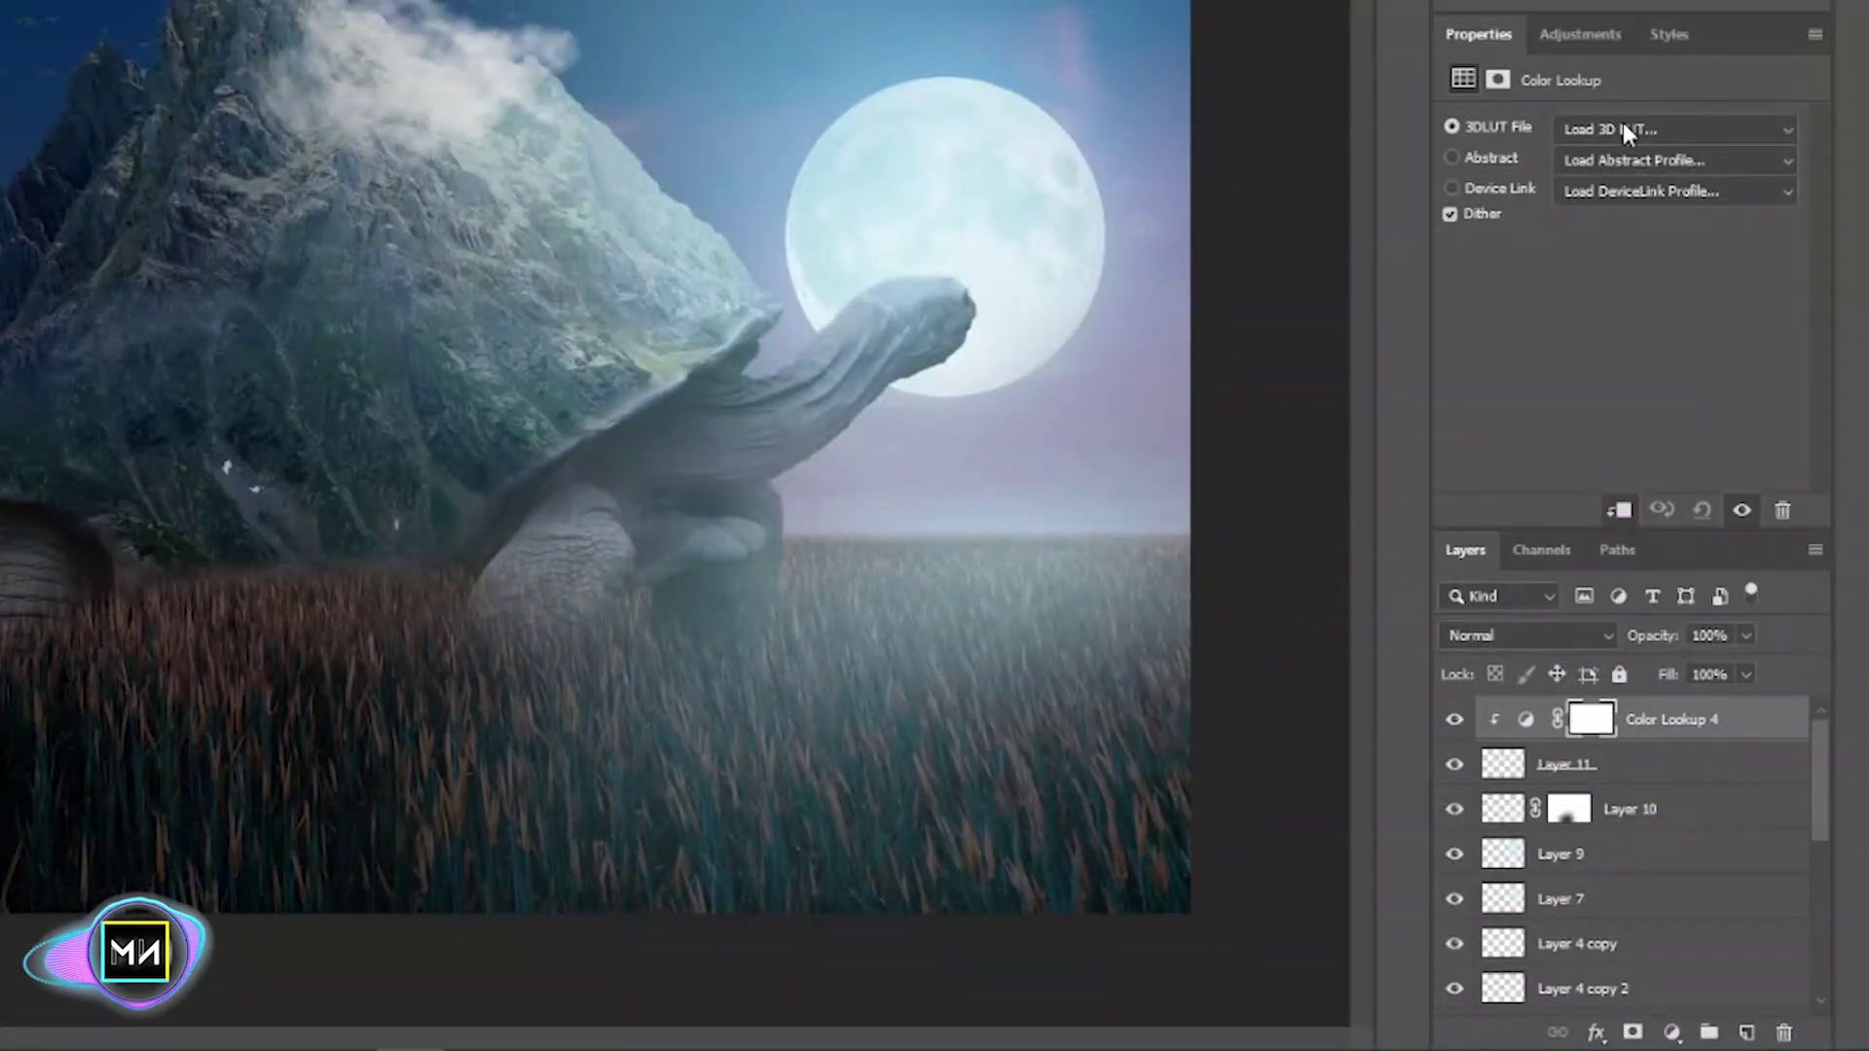
click(1622, 131)
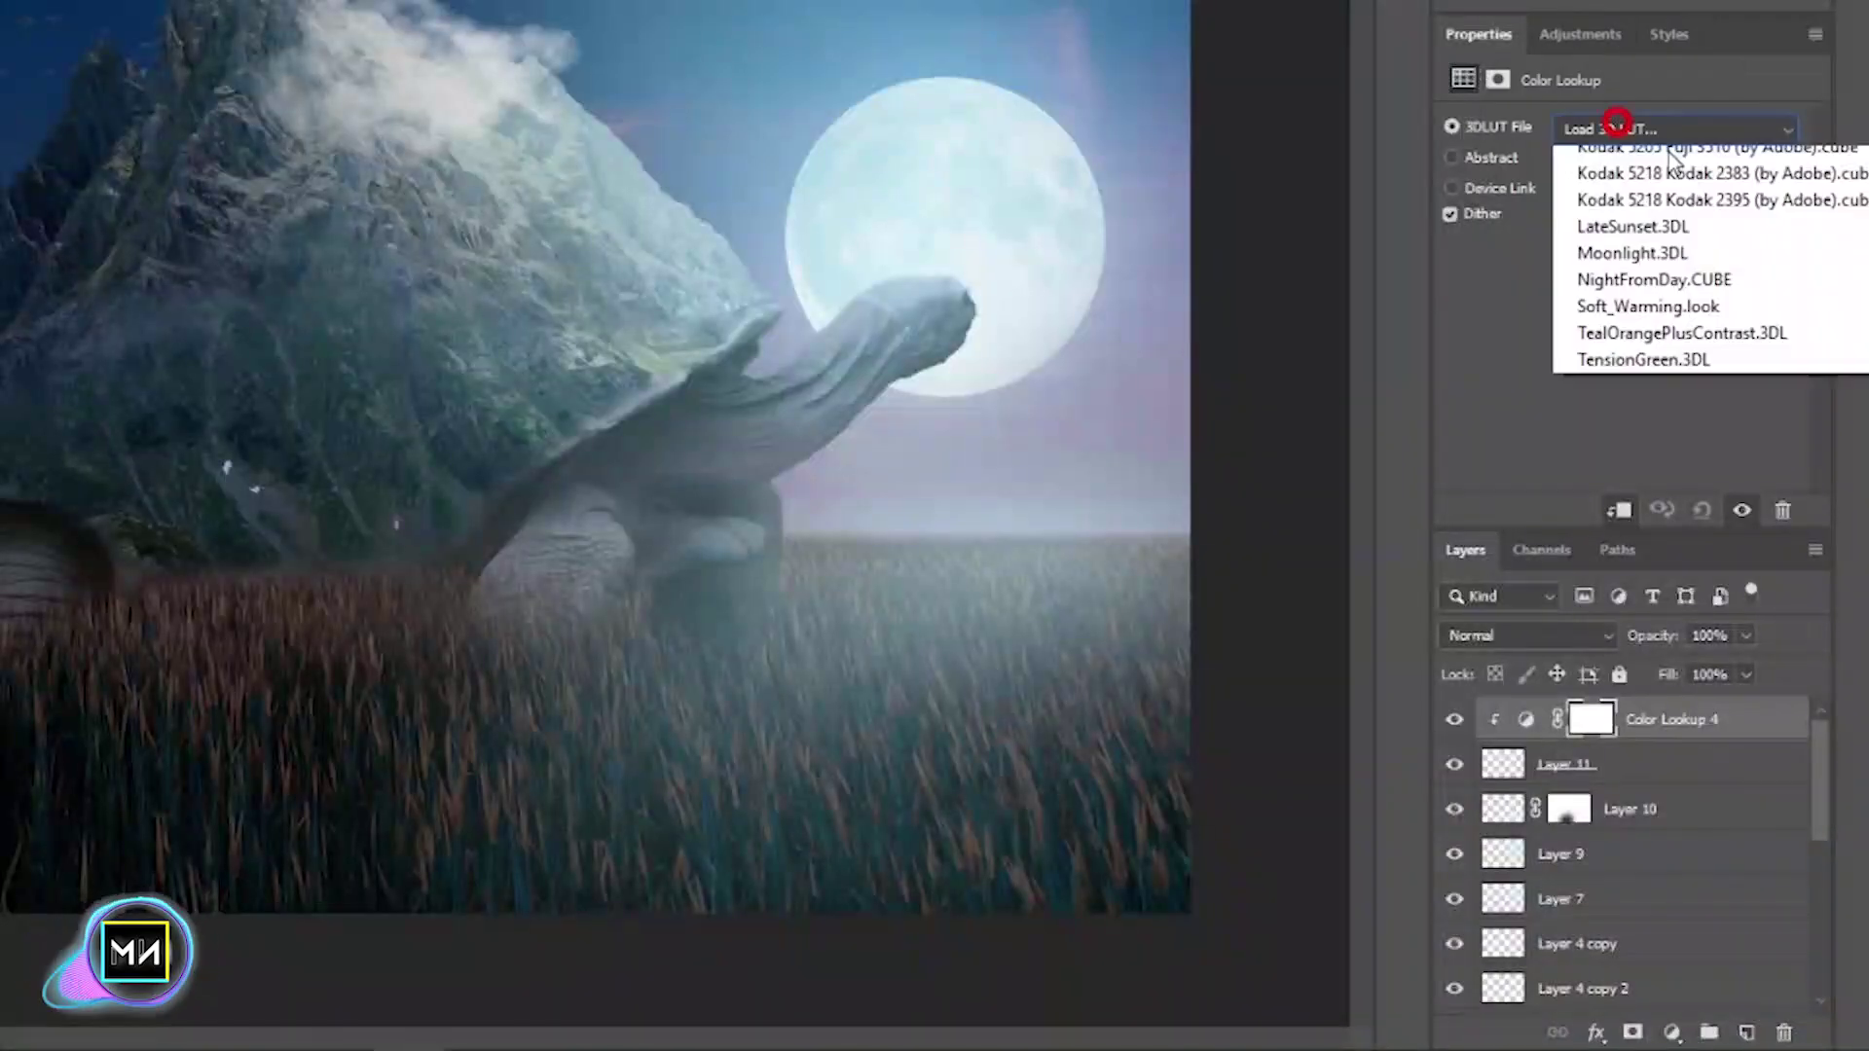
click(1645, 850)
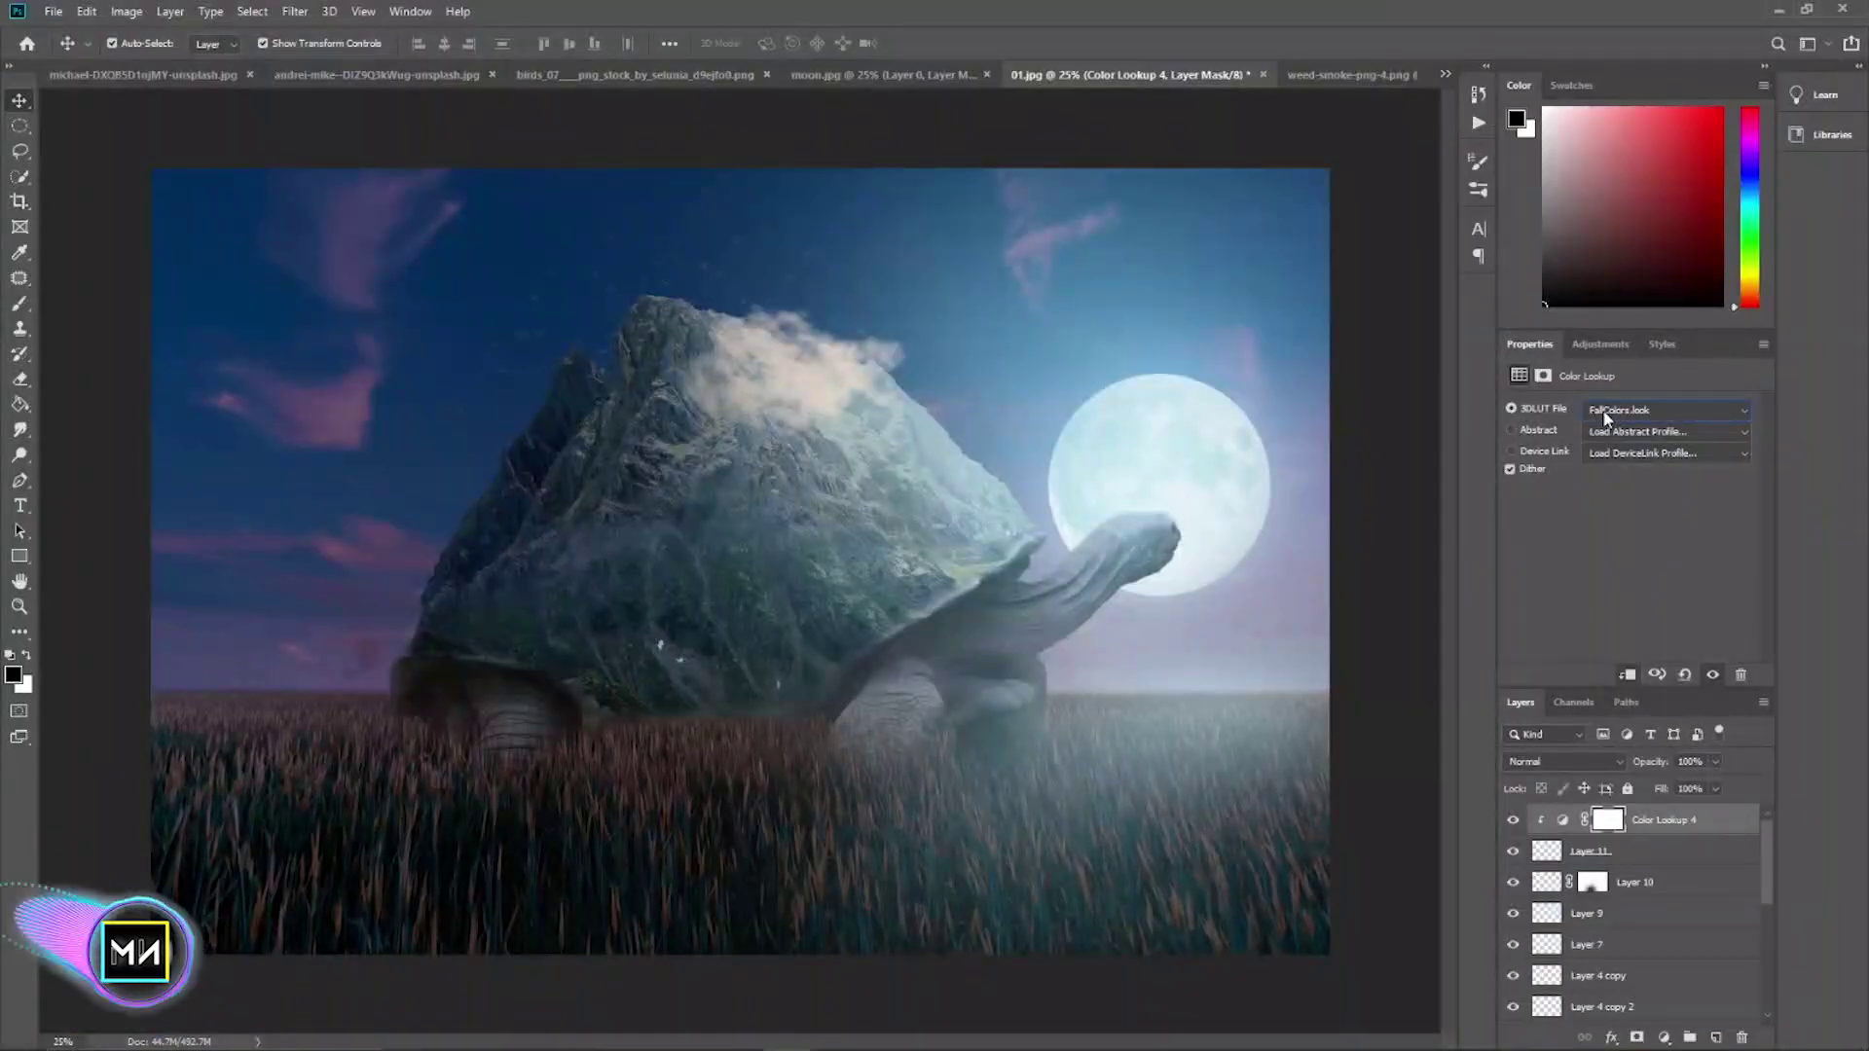
- Shrink the smoke cloud and settle it onto the peak's right slope
click(847, 389)
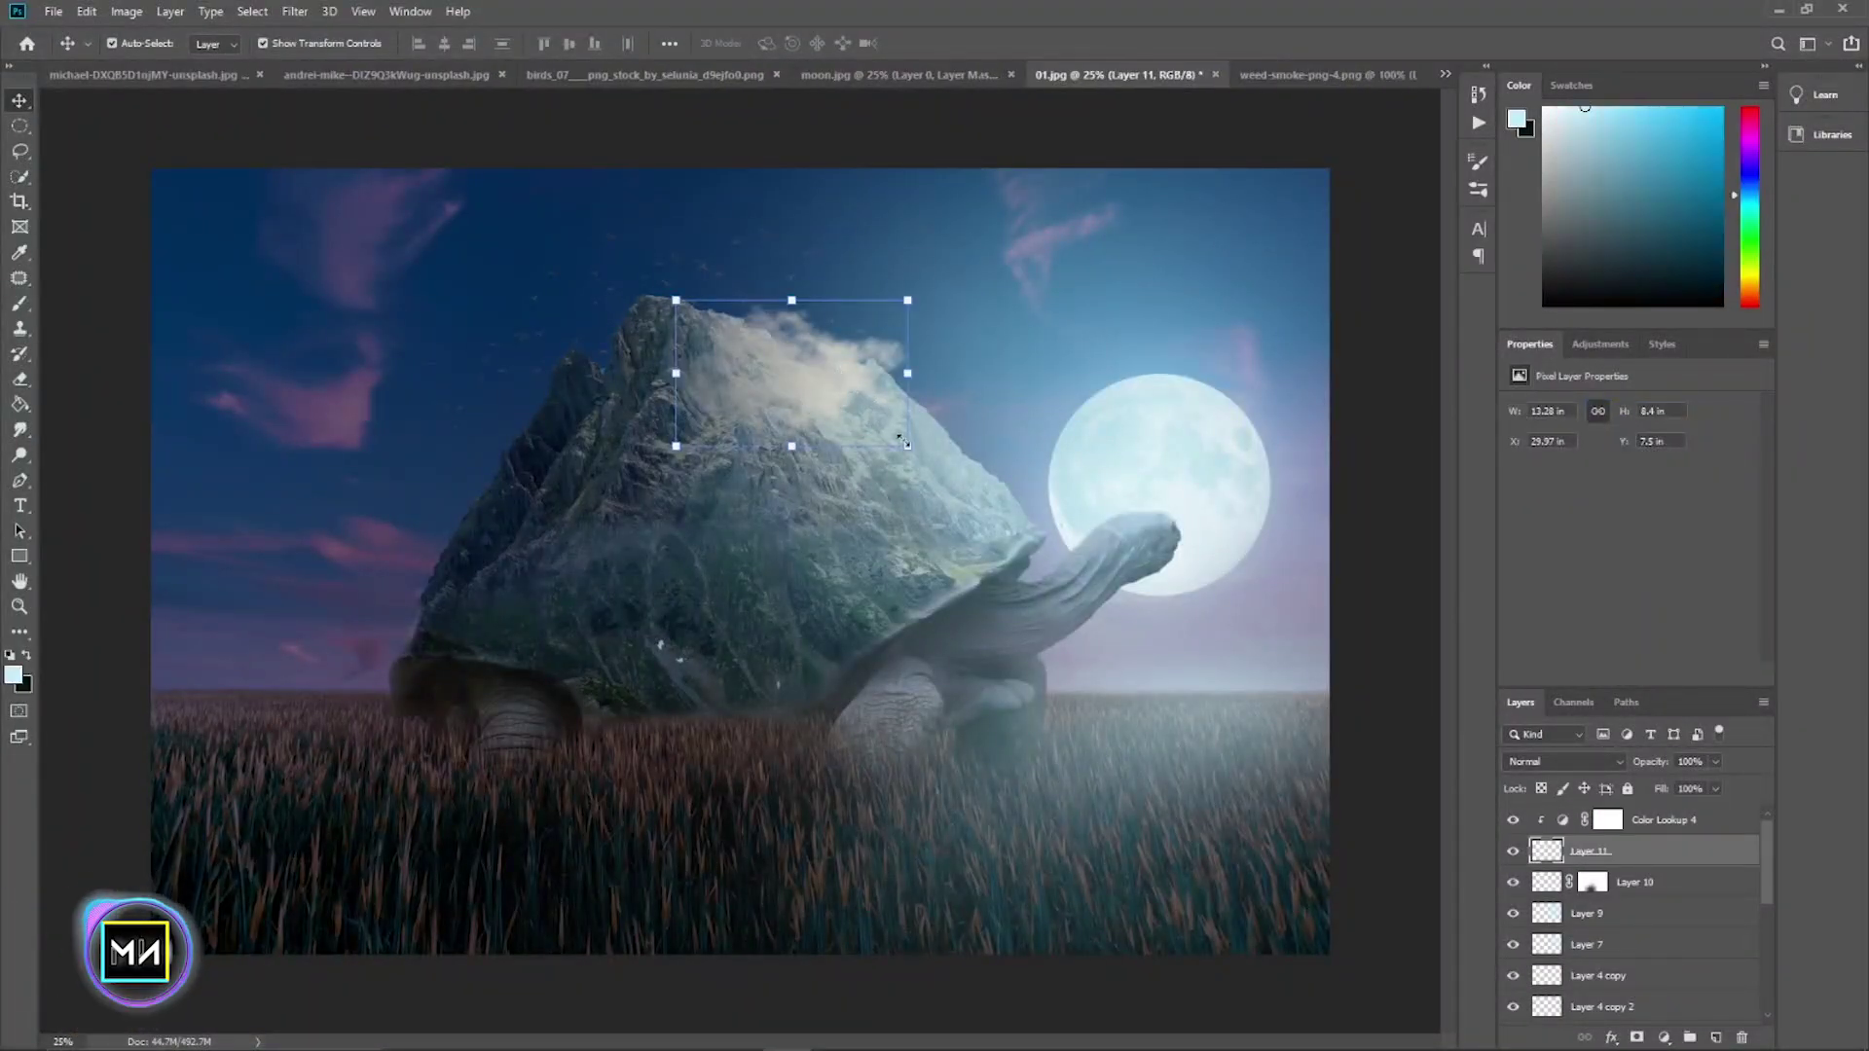
click(907, 445)
drag(1025, 479, 717, 301)
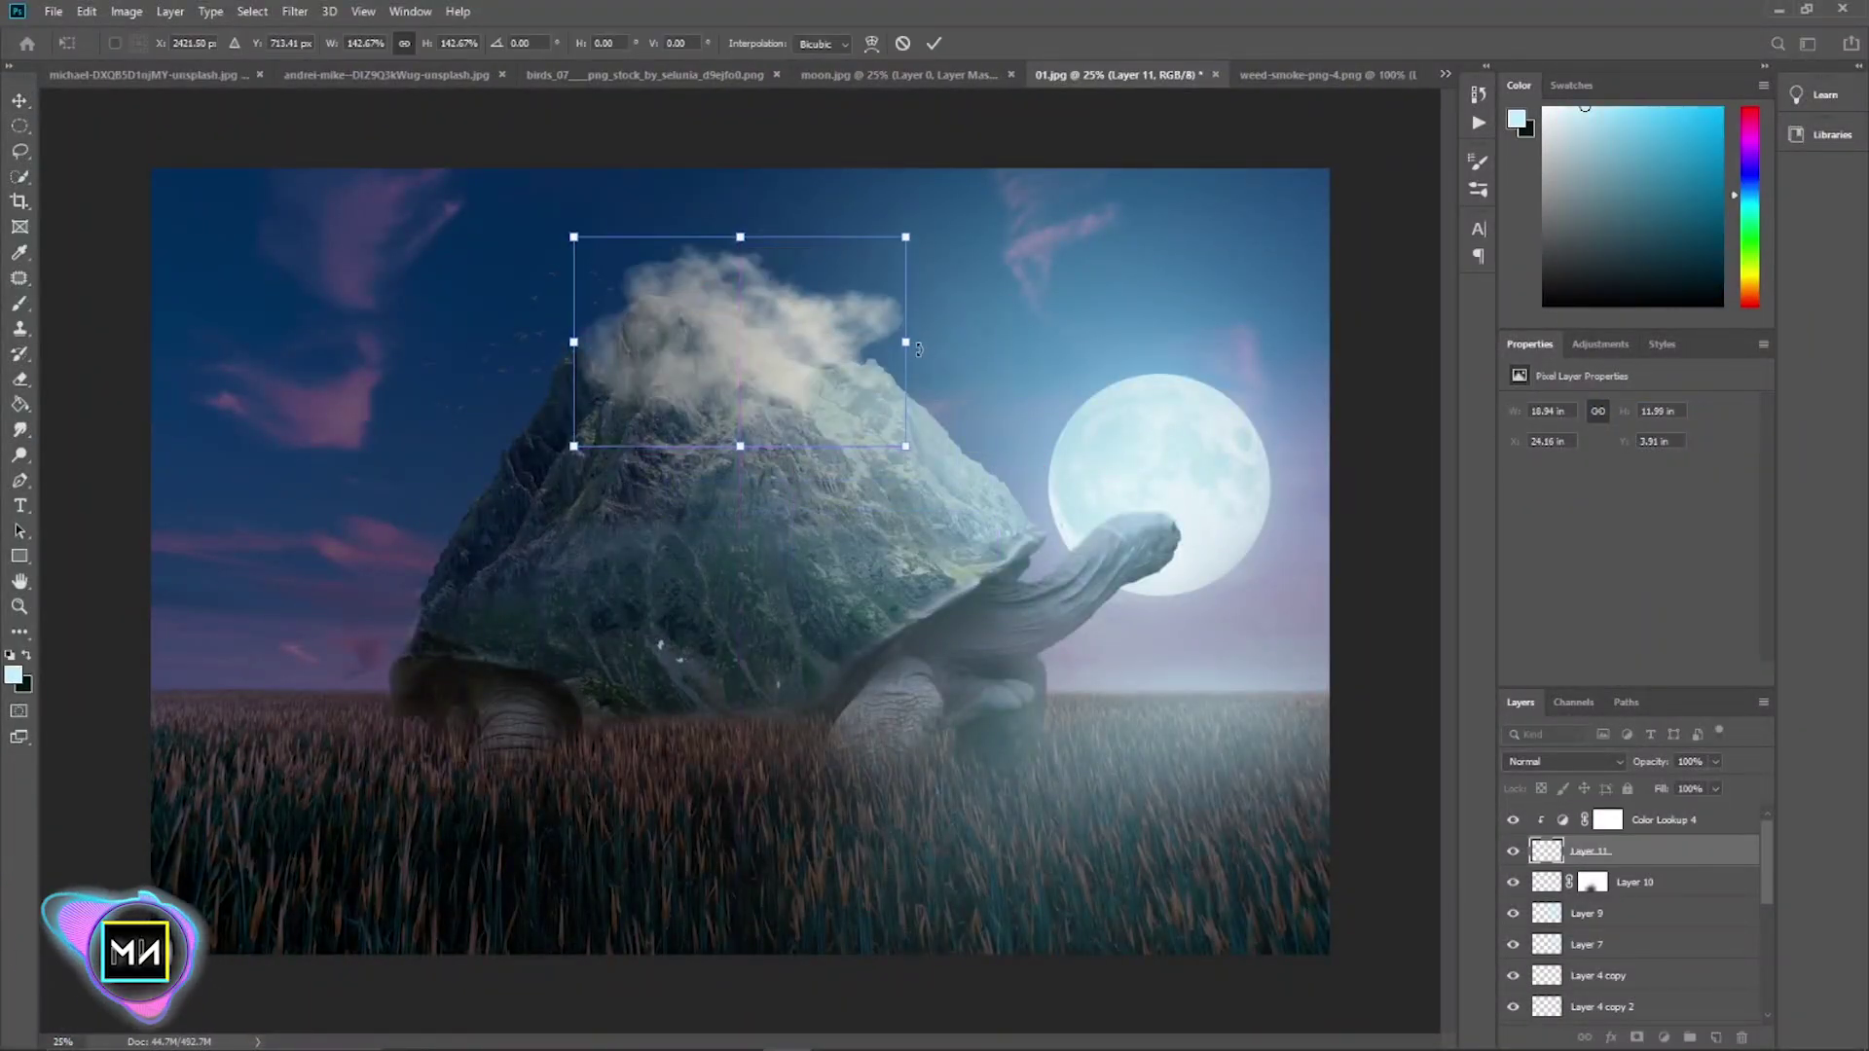
mouse_move(918, 349)
mouse_down()
mouse_move(862, 346)
mouse_move(956, 362)
mouse_move(966, 389)
mouse_up()
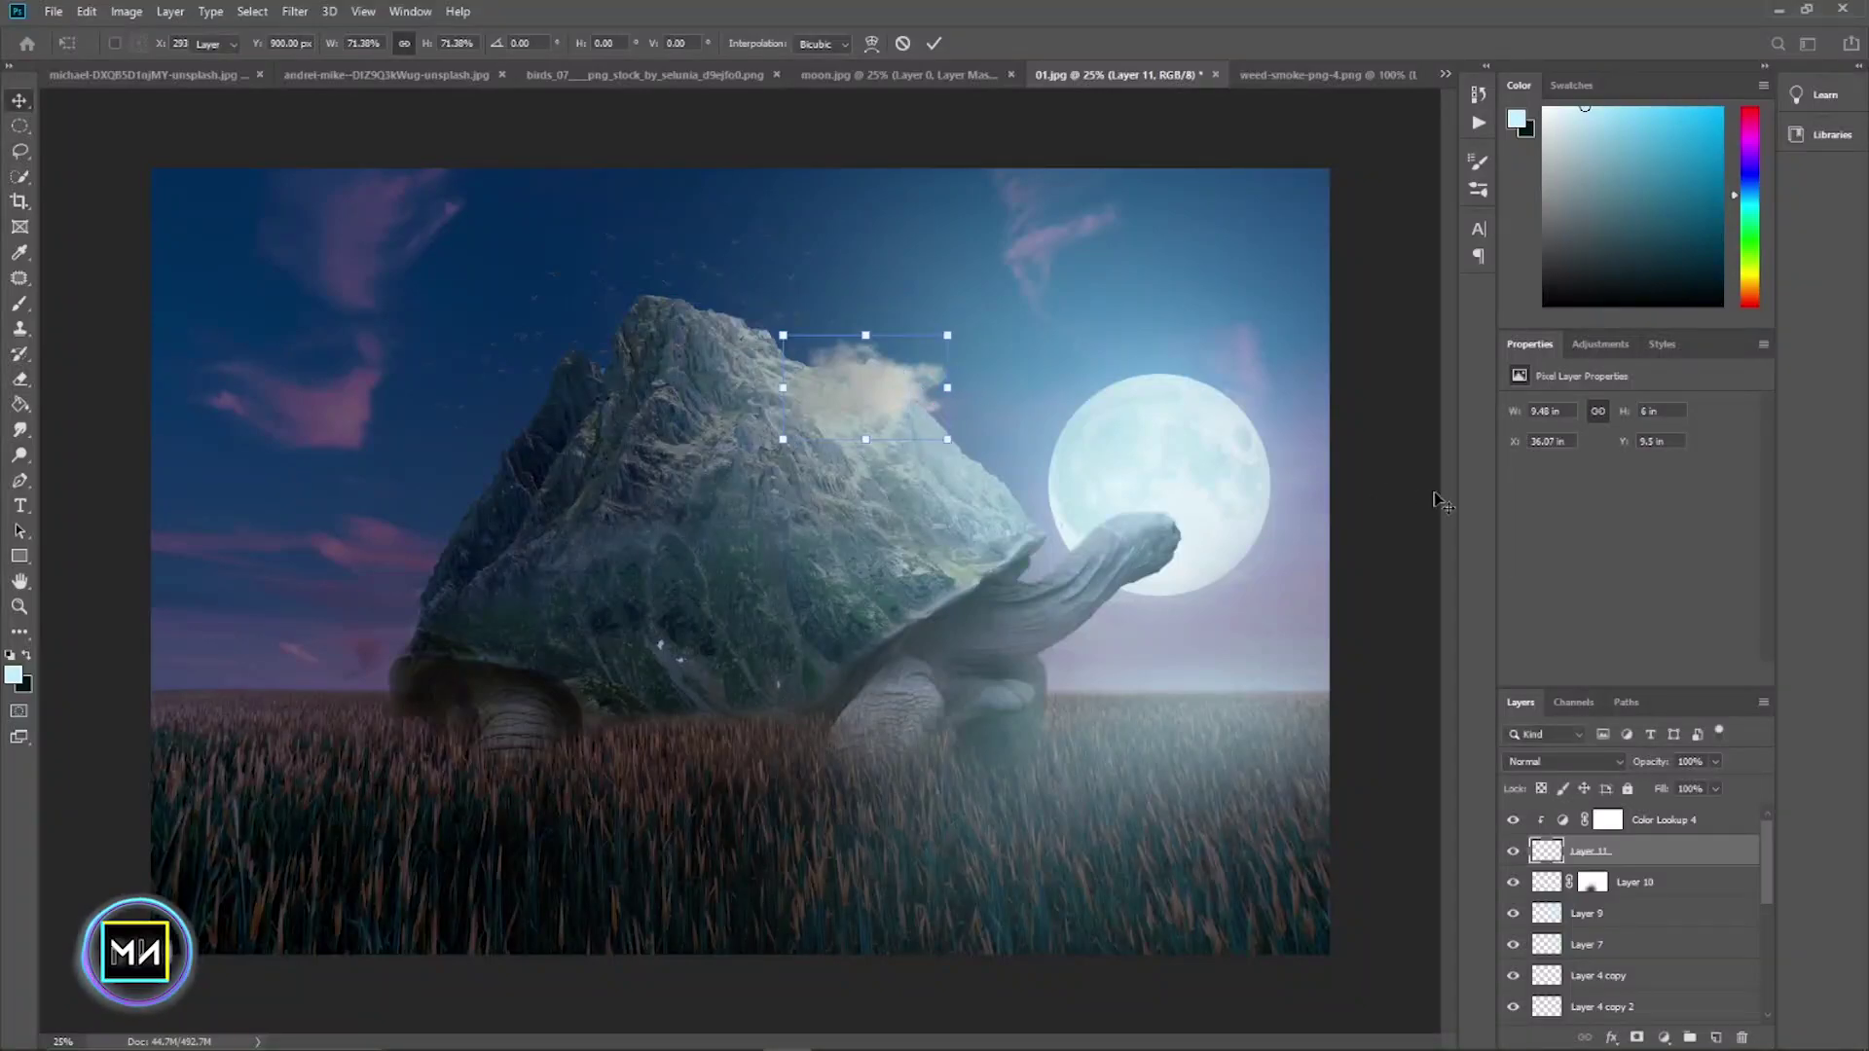
key(Return)
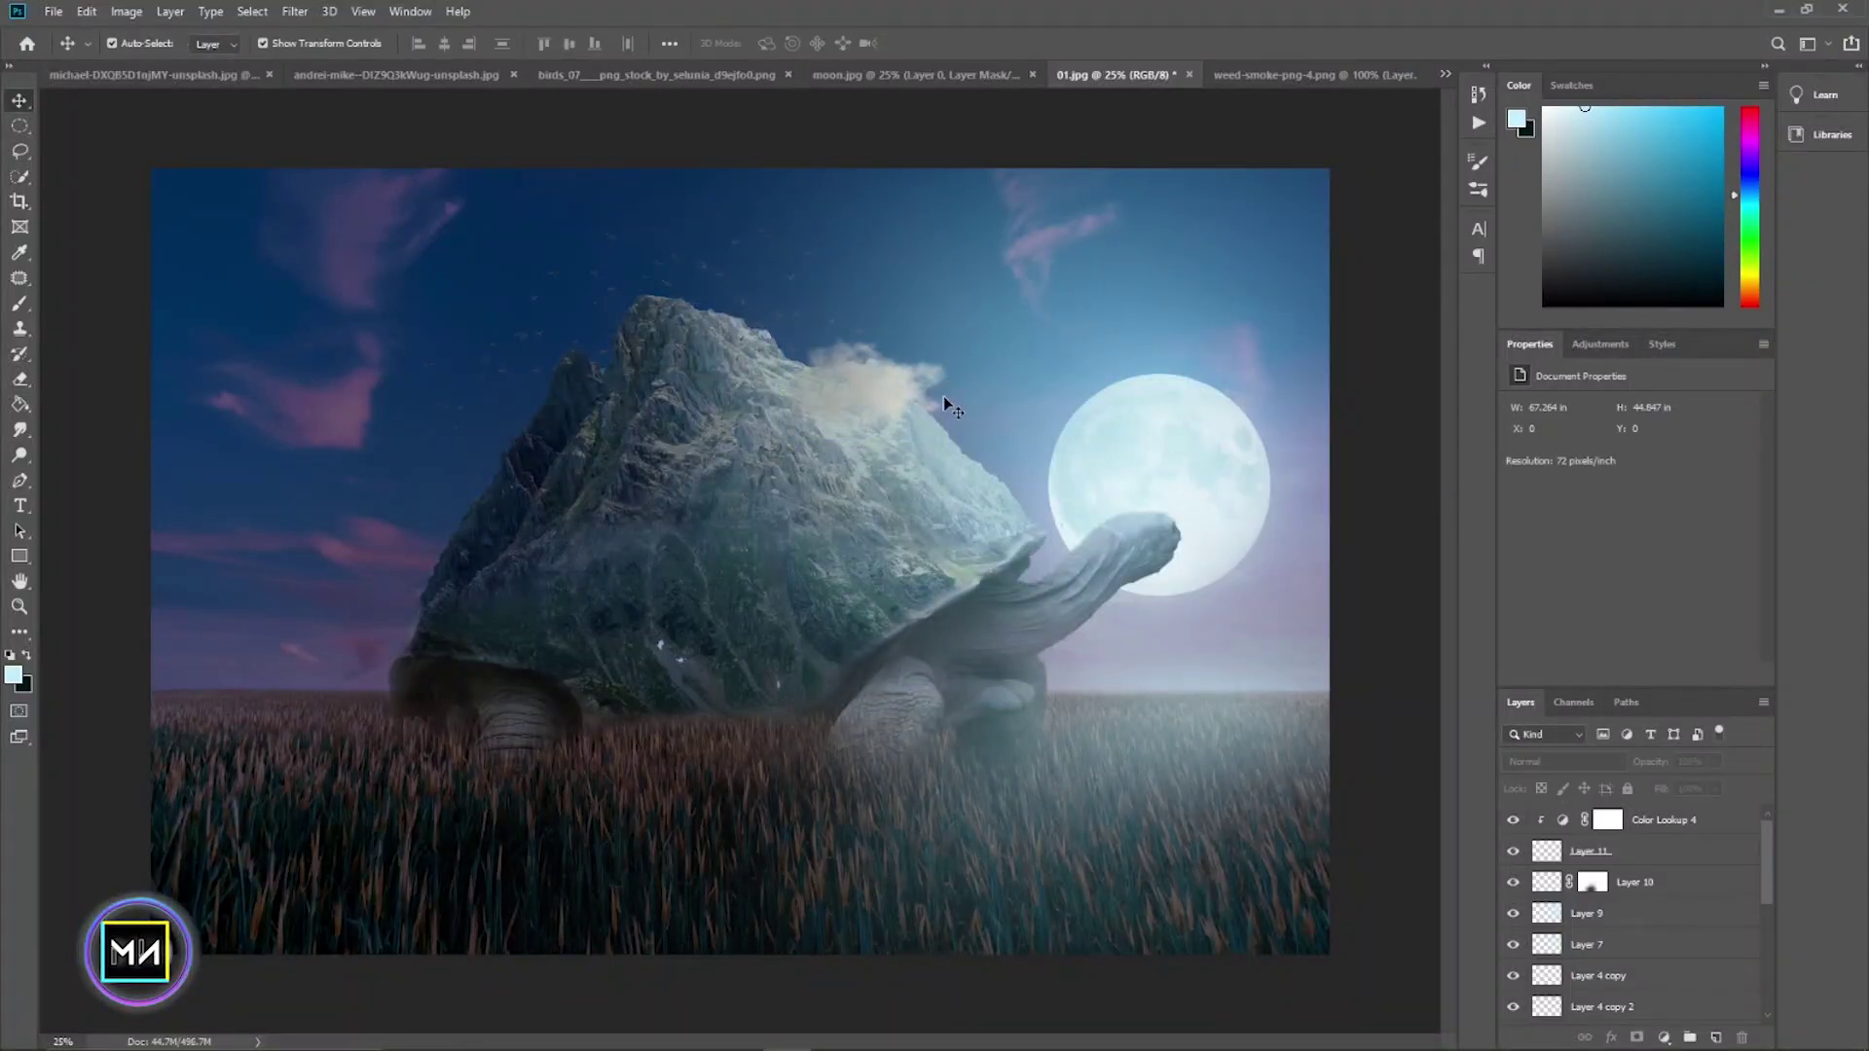
- Delete the Color Lookup 4 adjustment layer
click(943, 397)
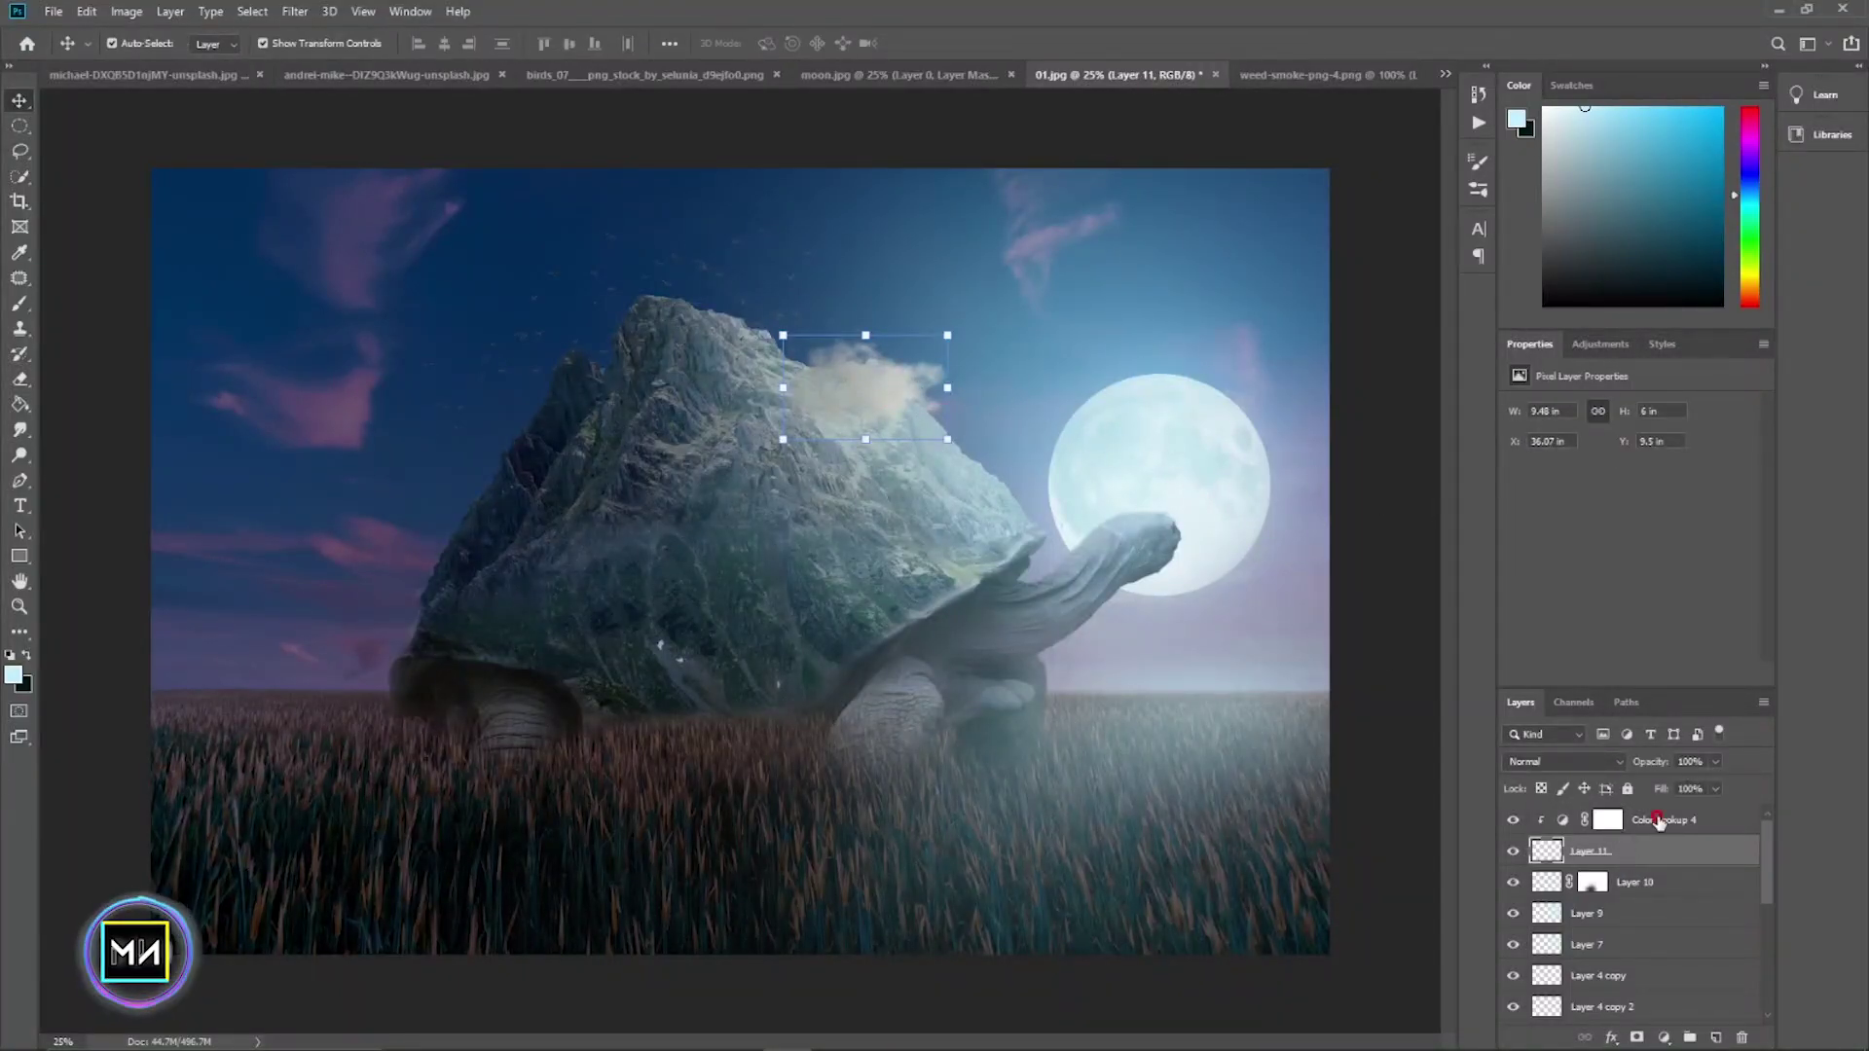
click(1658, 821)
key(Delete)
- Add a Color Balance adjustment clipped to the cloud with midtones +19, -5, -6
click(1664, 1037)
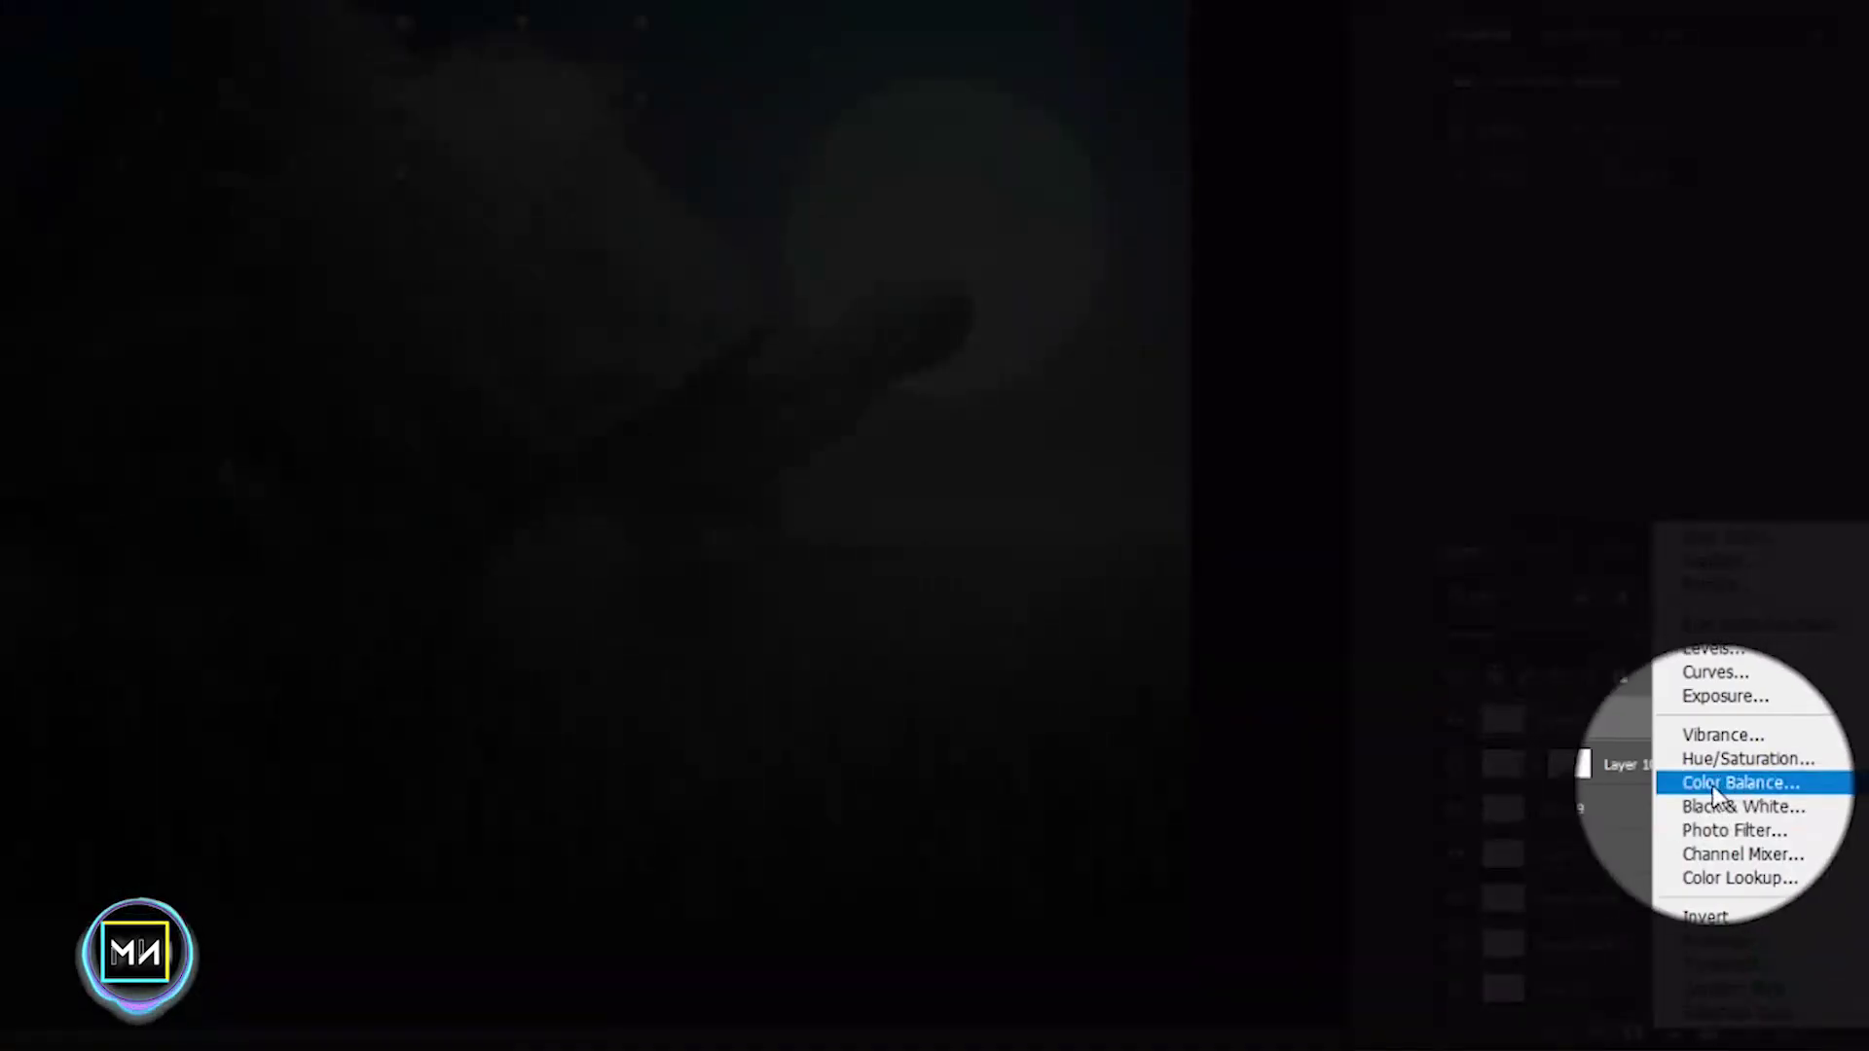
click(1714, 790)
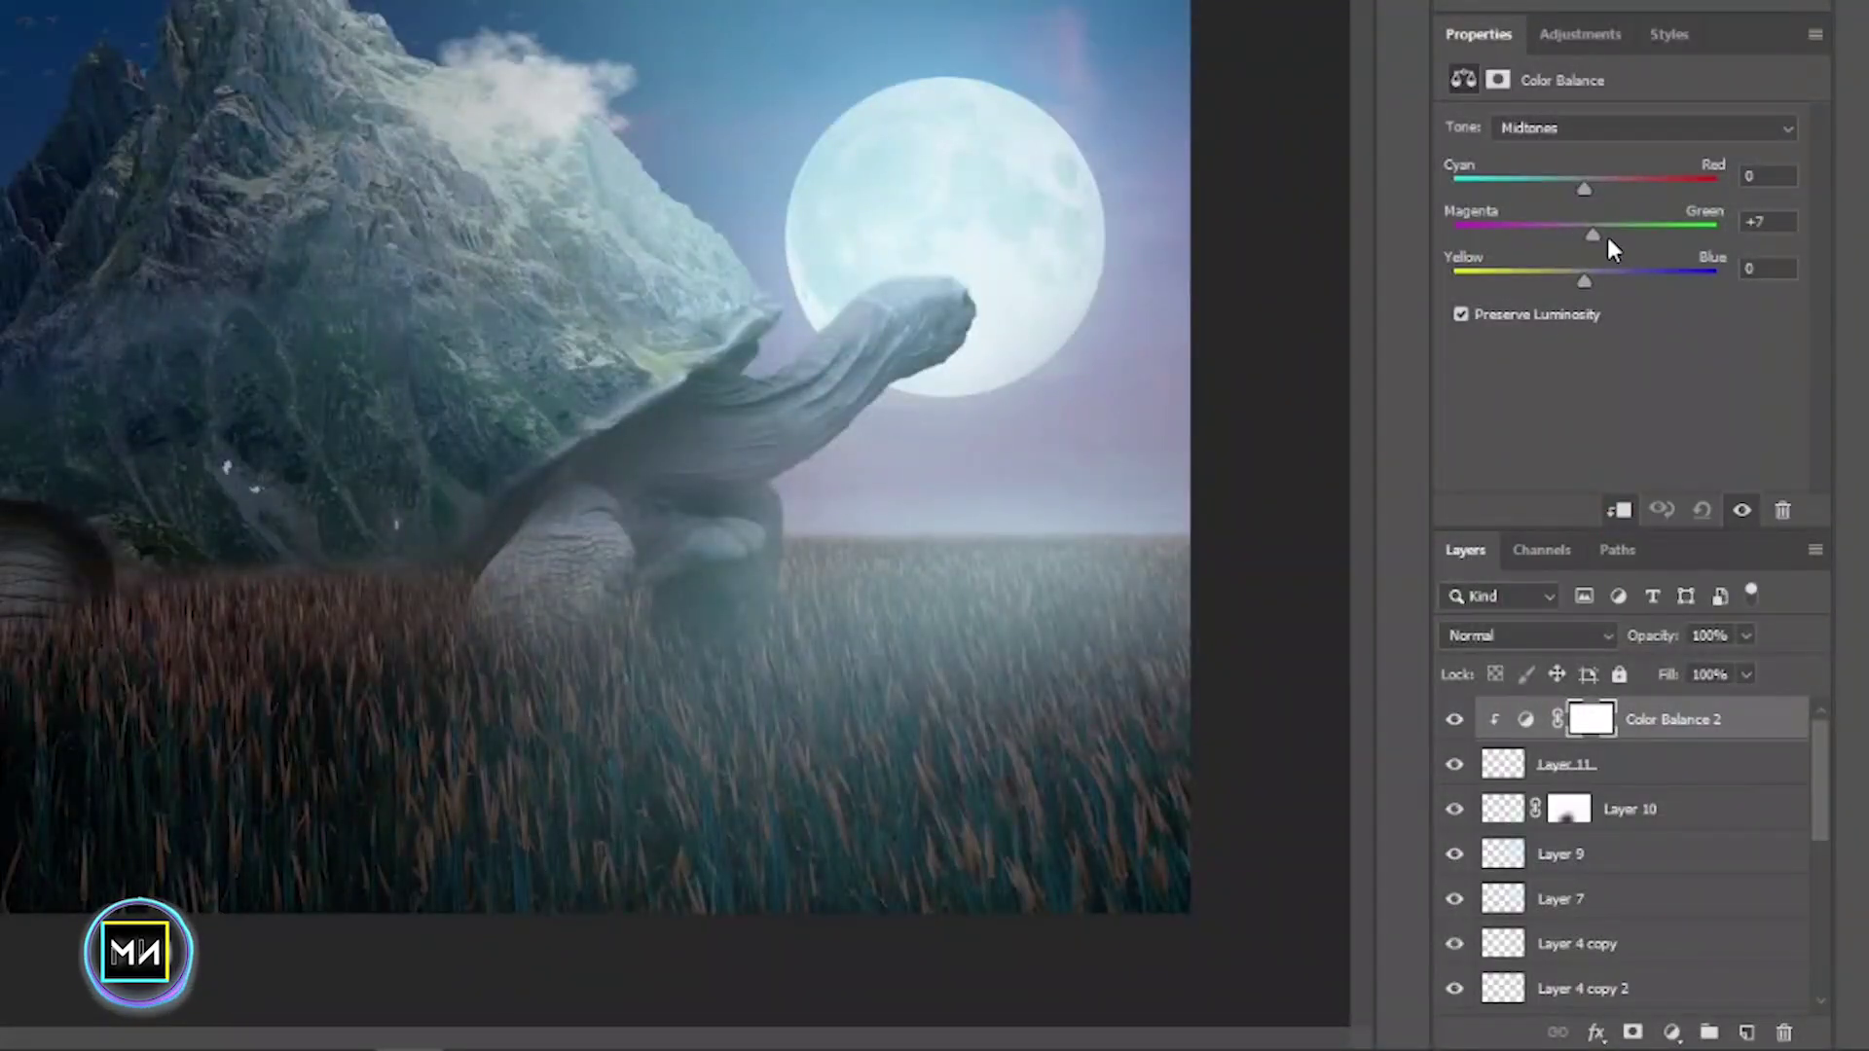
drag(1593, 235, 1554, 506)
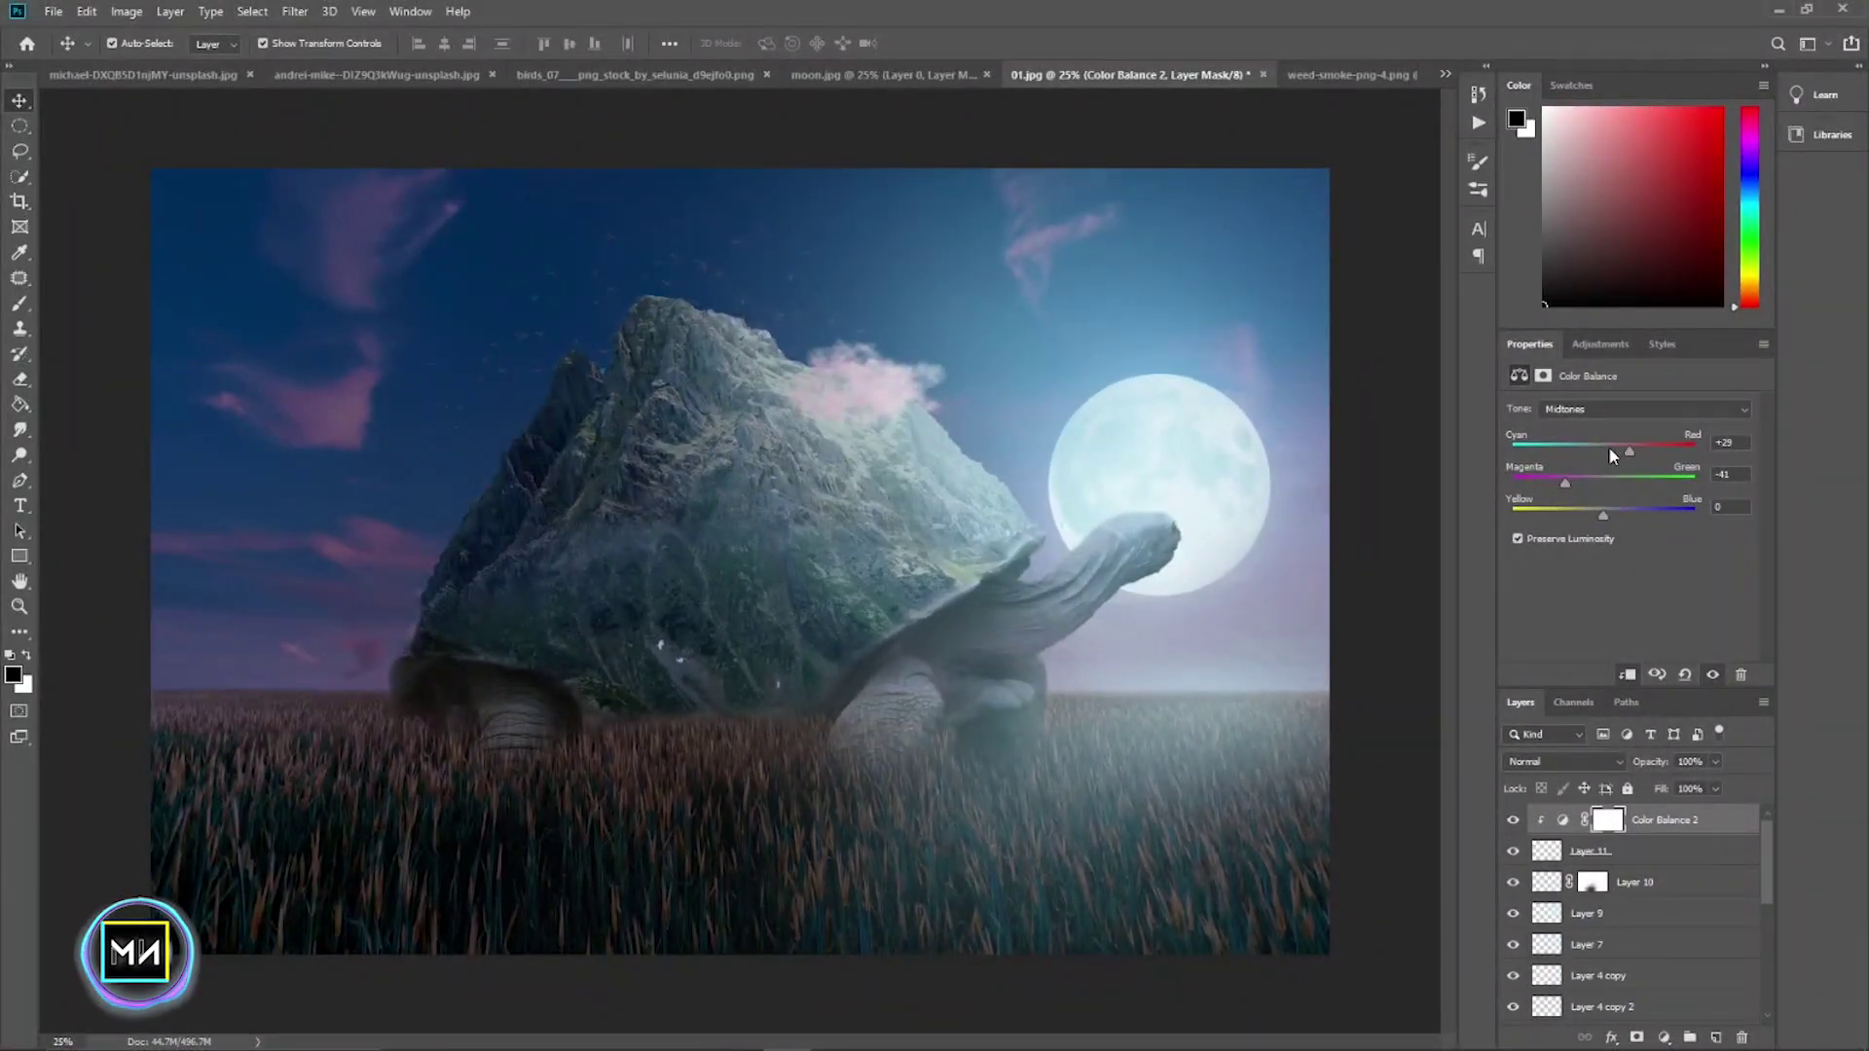
drag(1629, 453, 1634, 452)
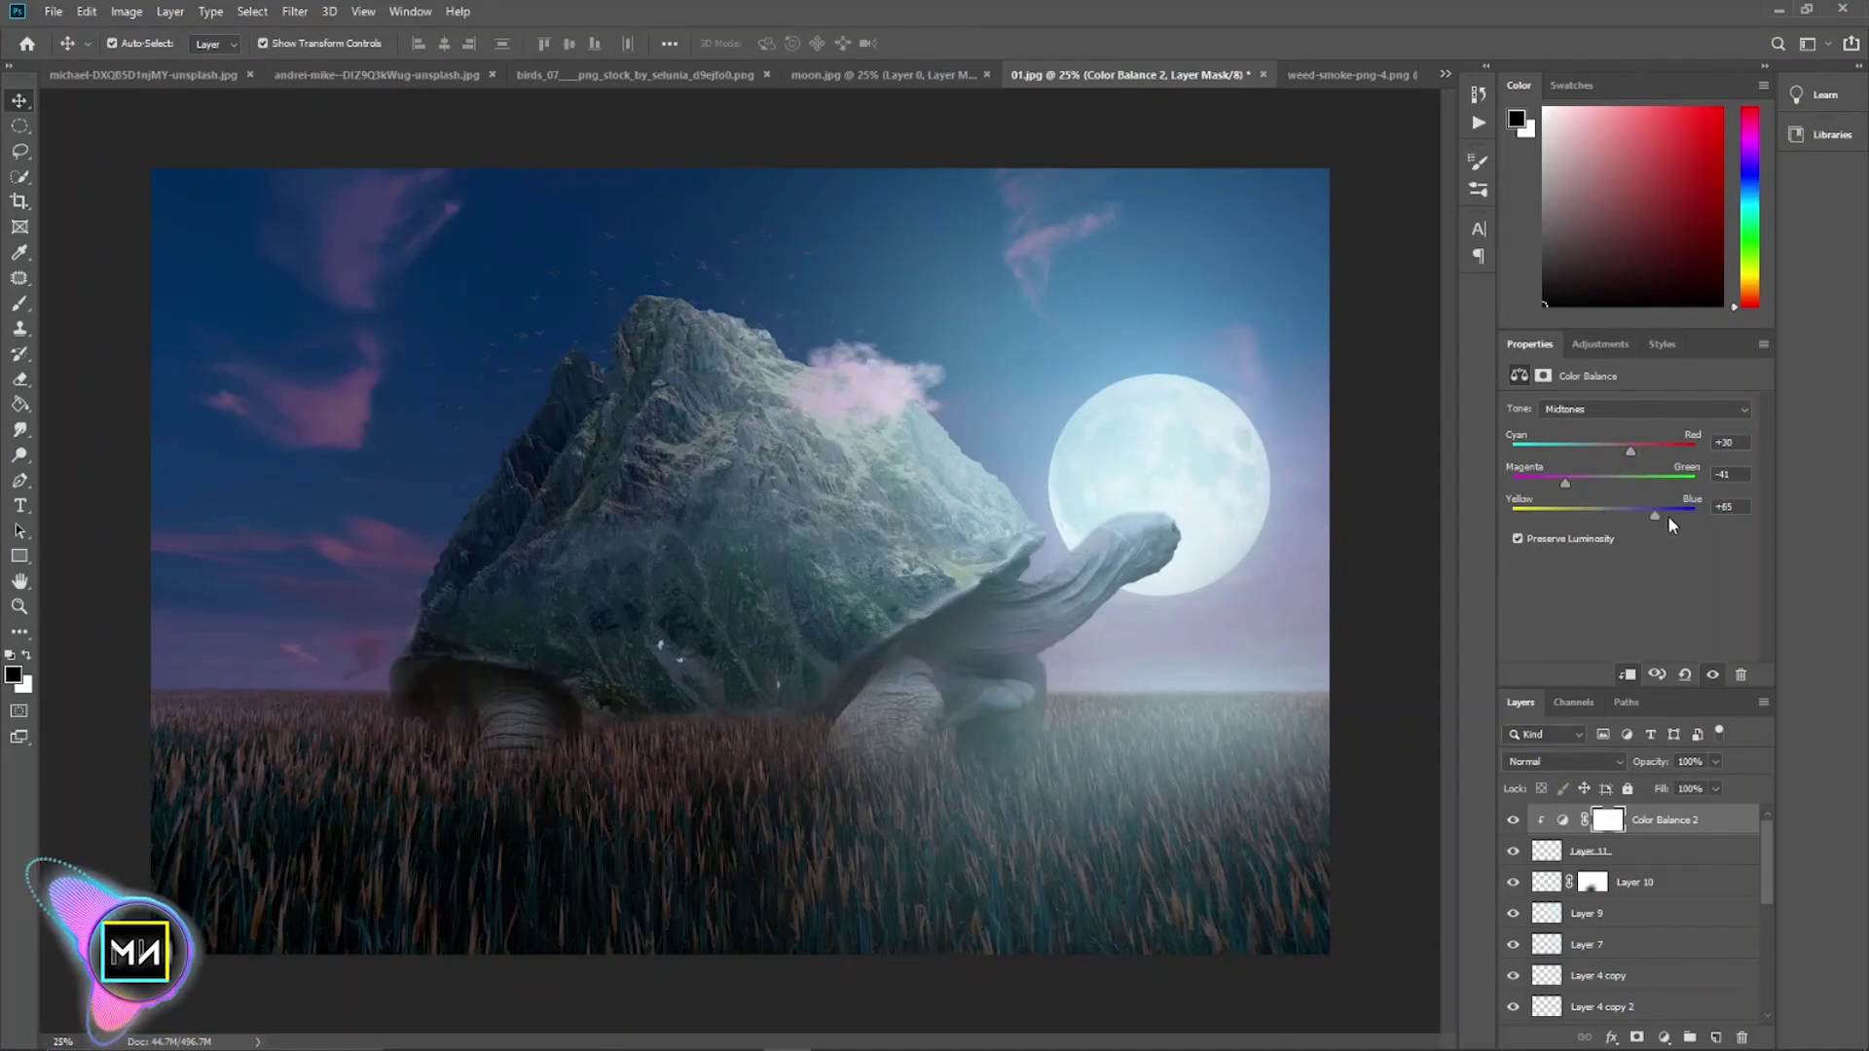
drag(1610, 509, 1568, 514)
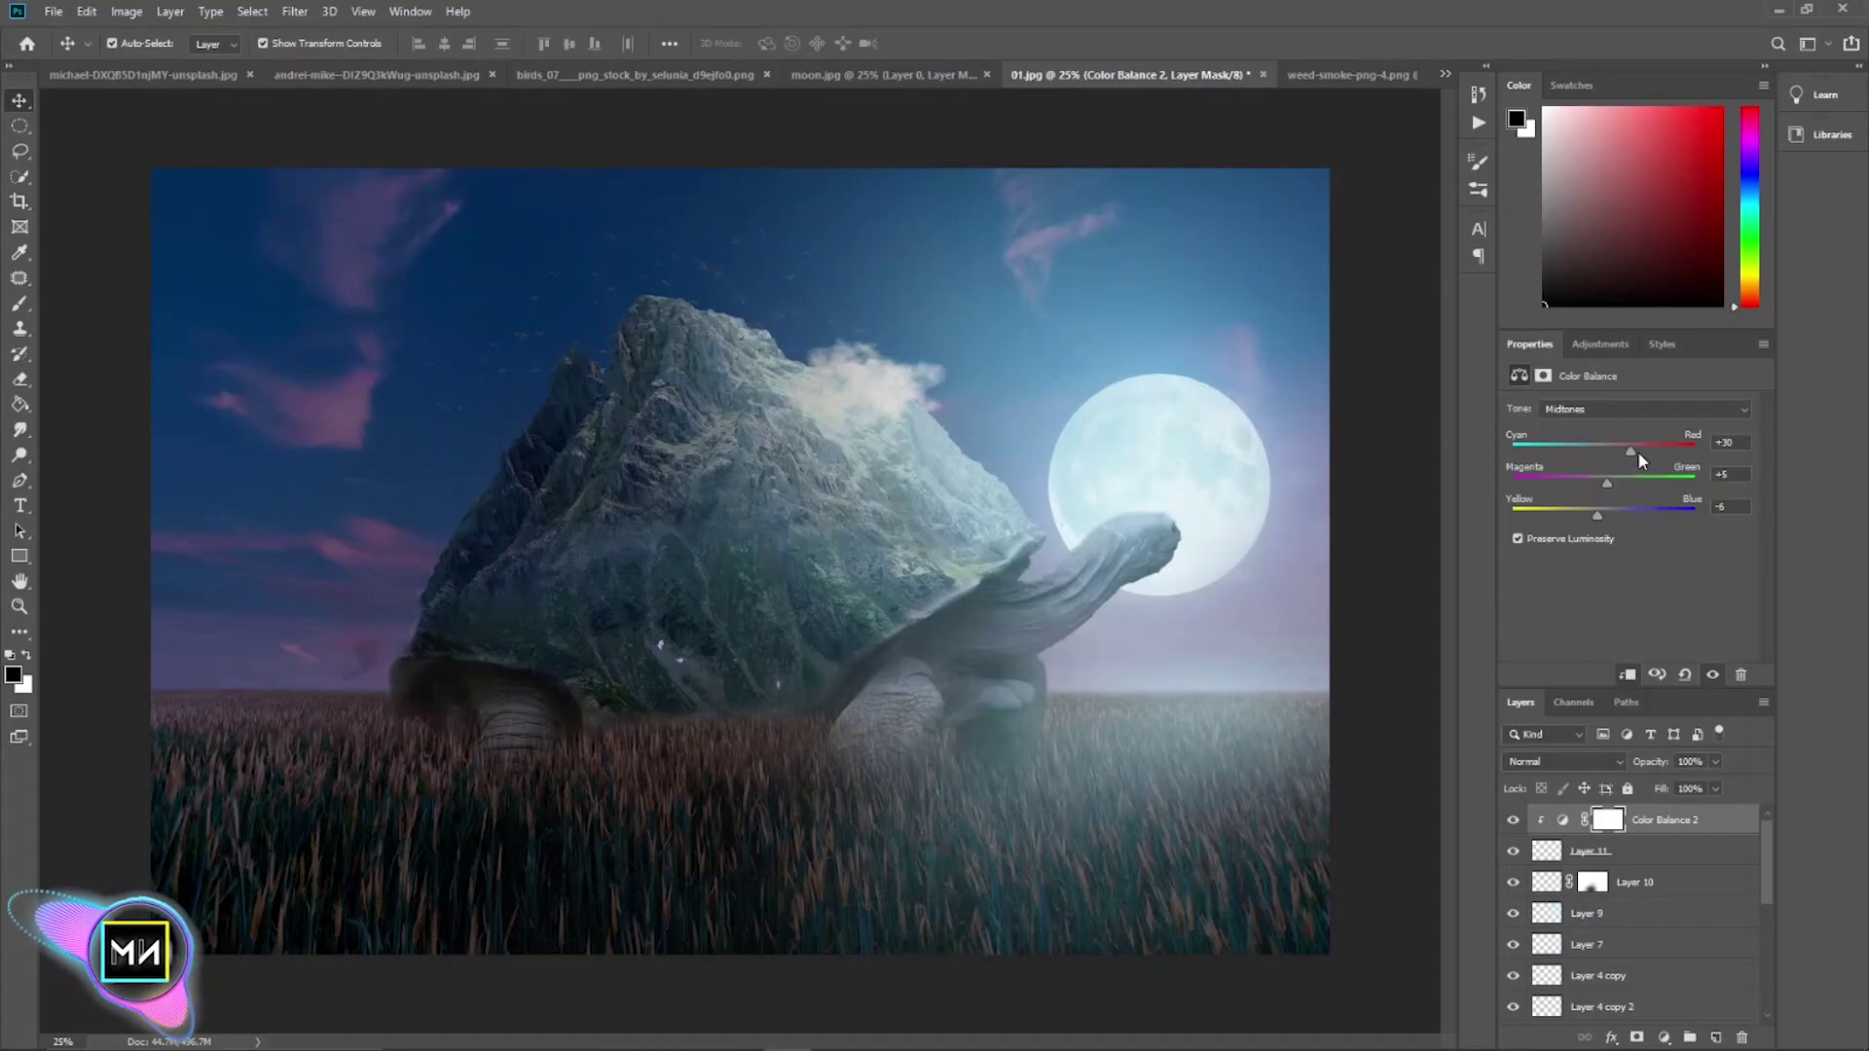
- Enlarge the smoke cloud to about 149% and shift it left over the peak
click(915, 399)
drag(1035, 416, 1057, 457)
drag(910, 382, 856, 367)
key(Return)
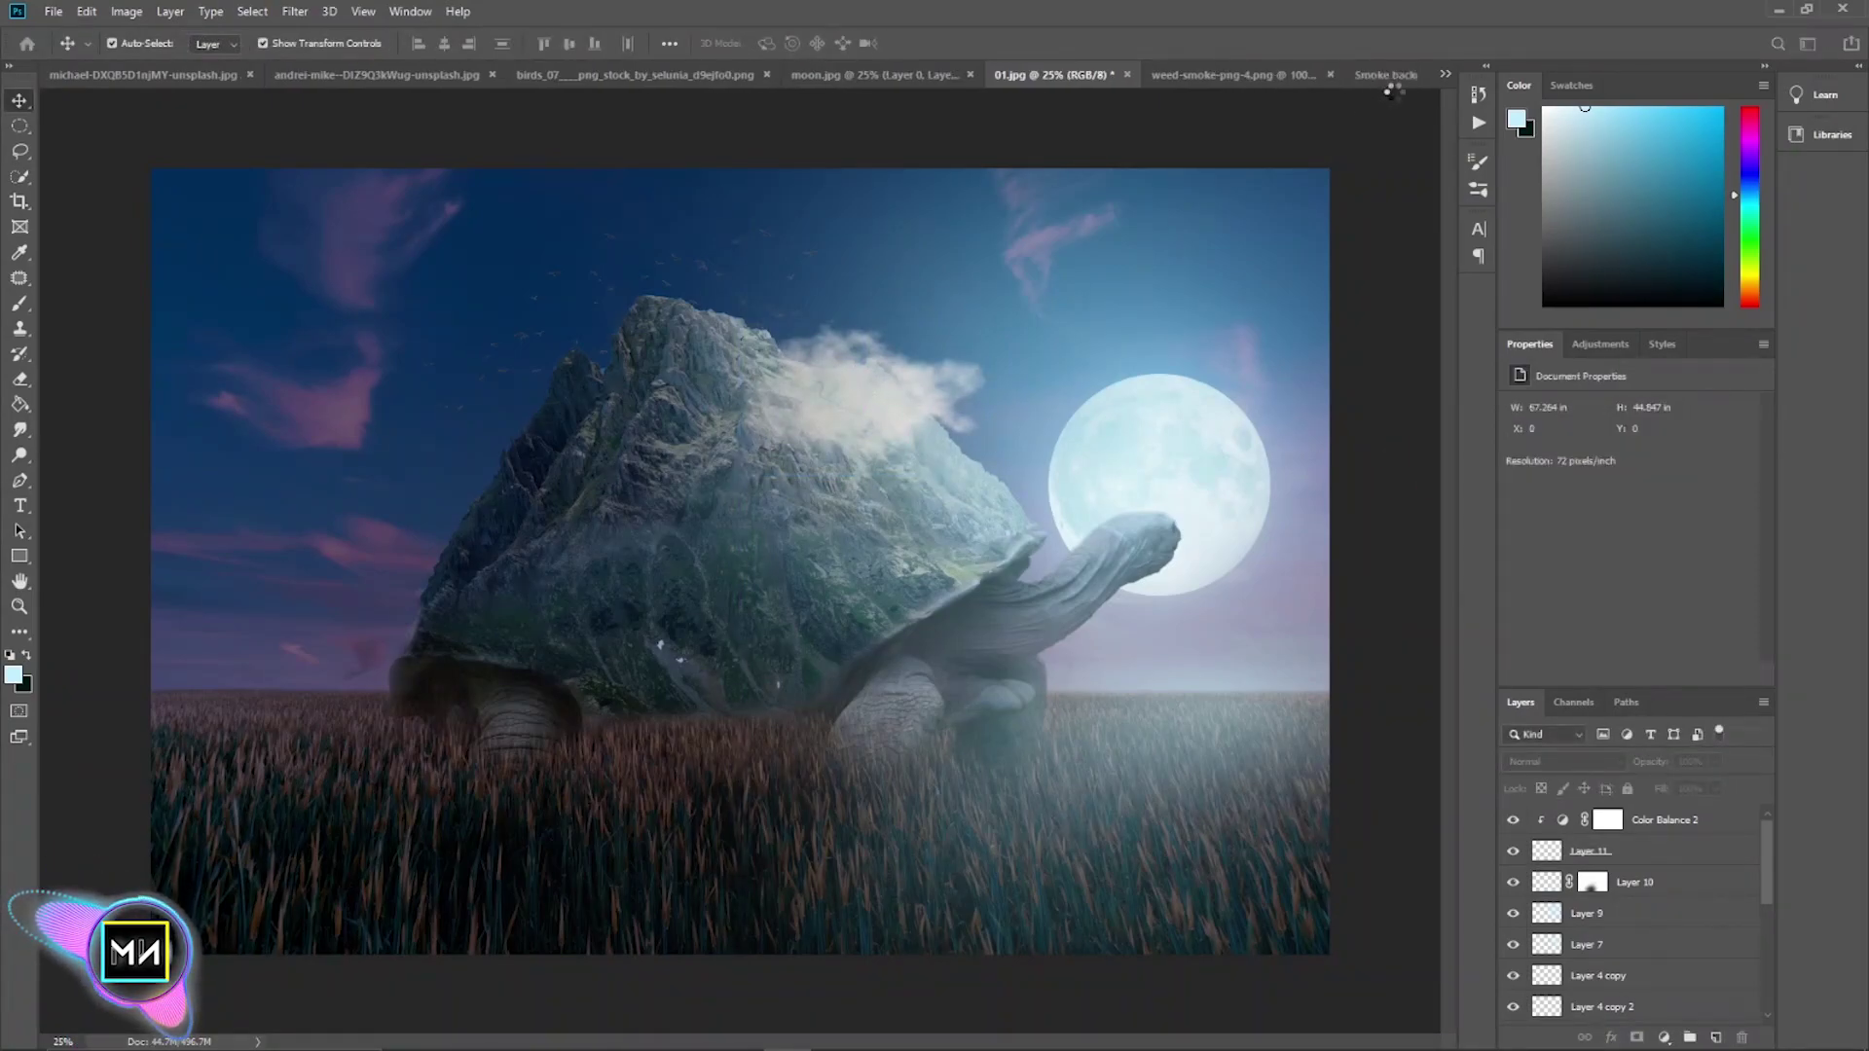
- Bring the Smoke background image in as Layer 12, shrunk and rotated onto the peak's left side
click(1386, 75)
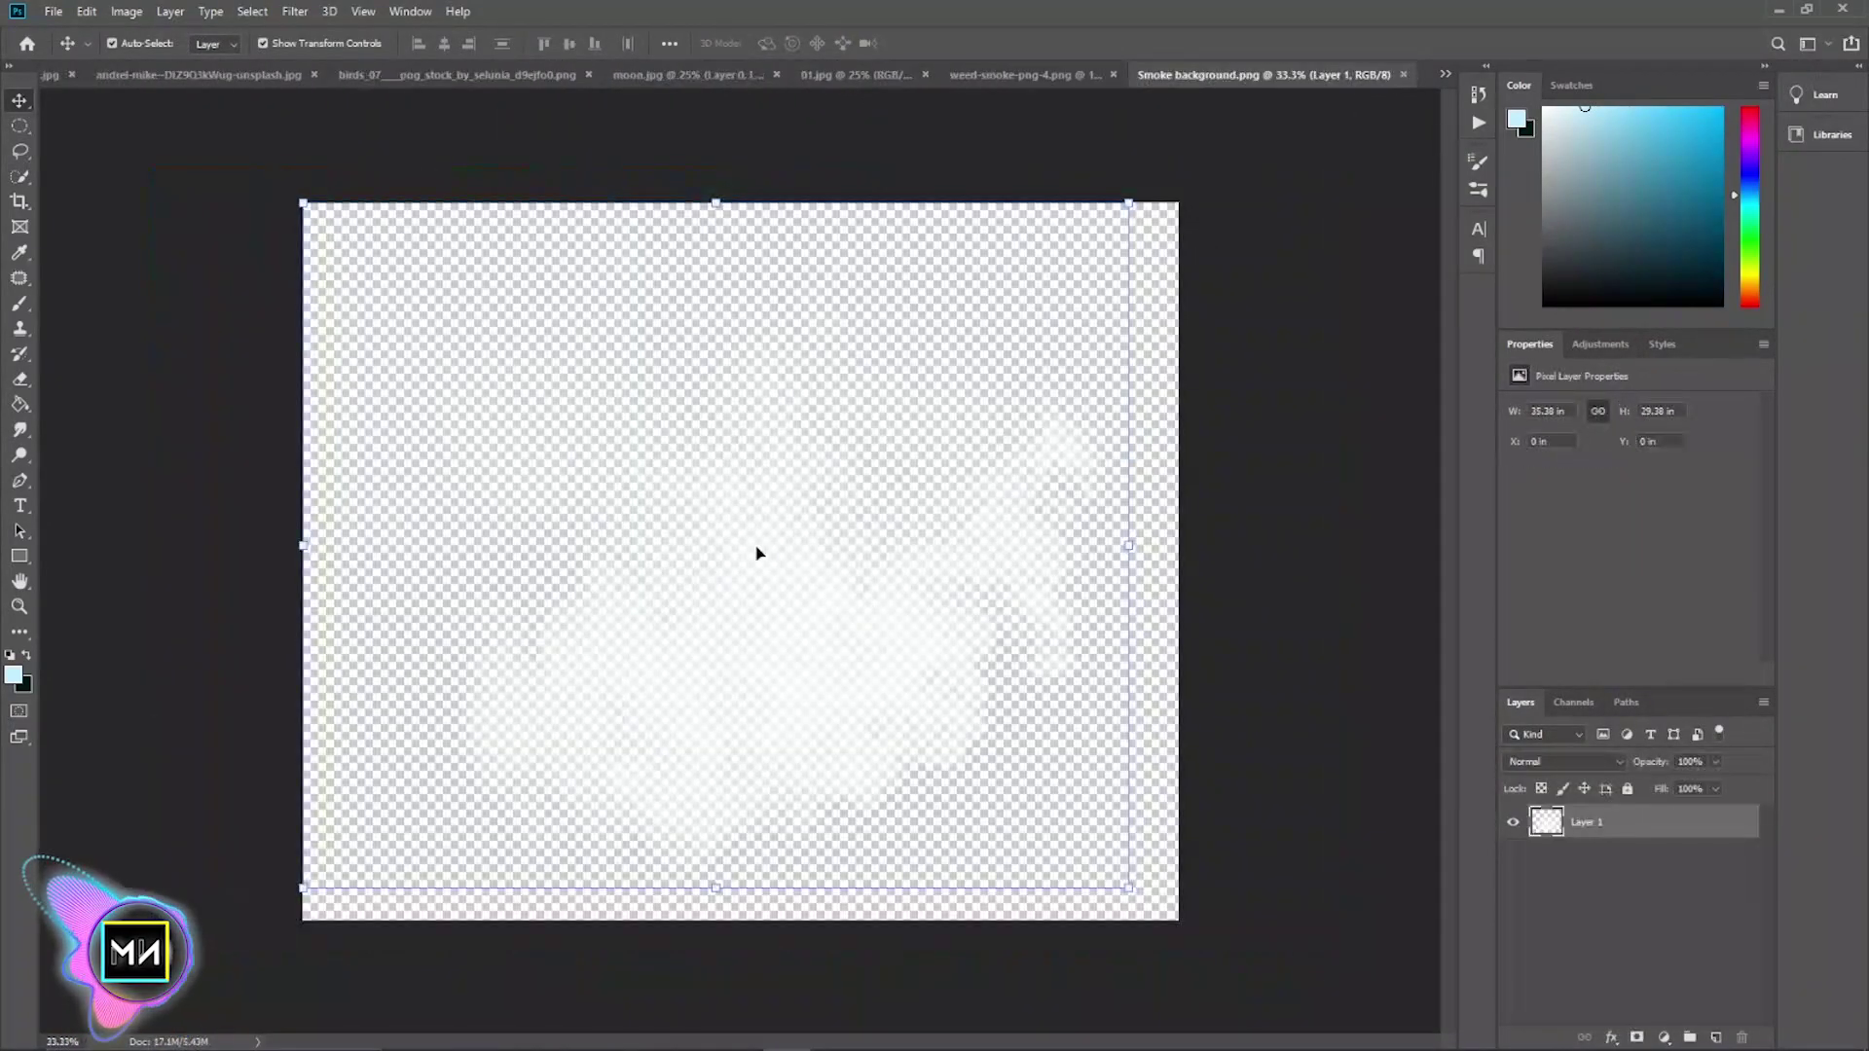
drag(757, 553, 711, 556)
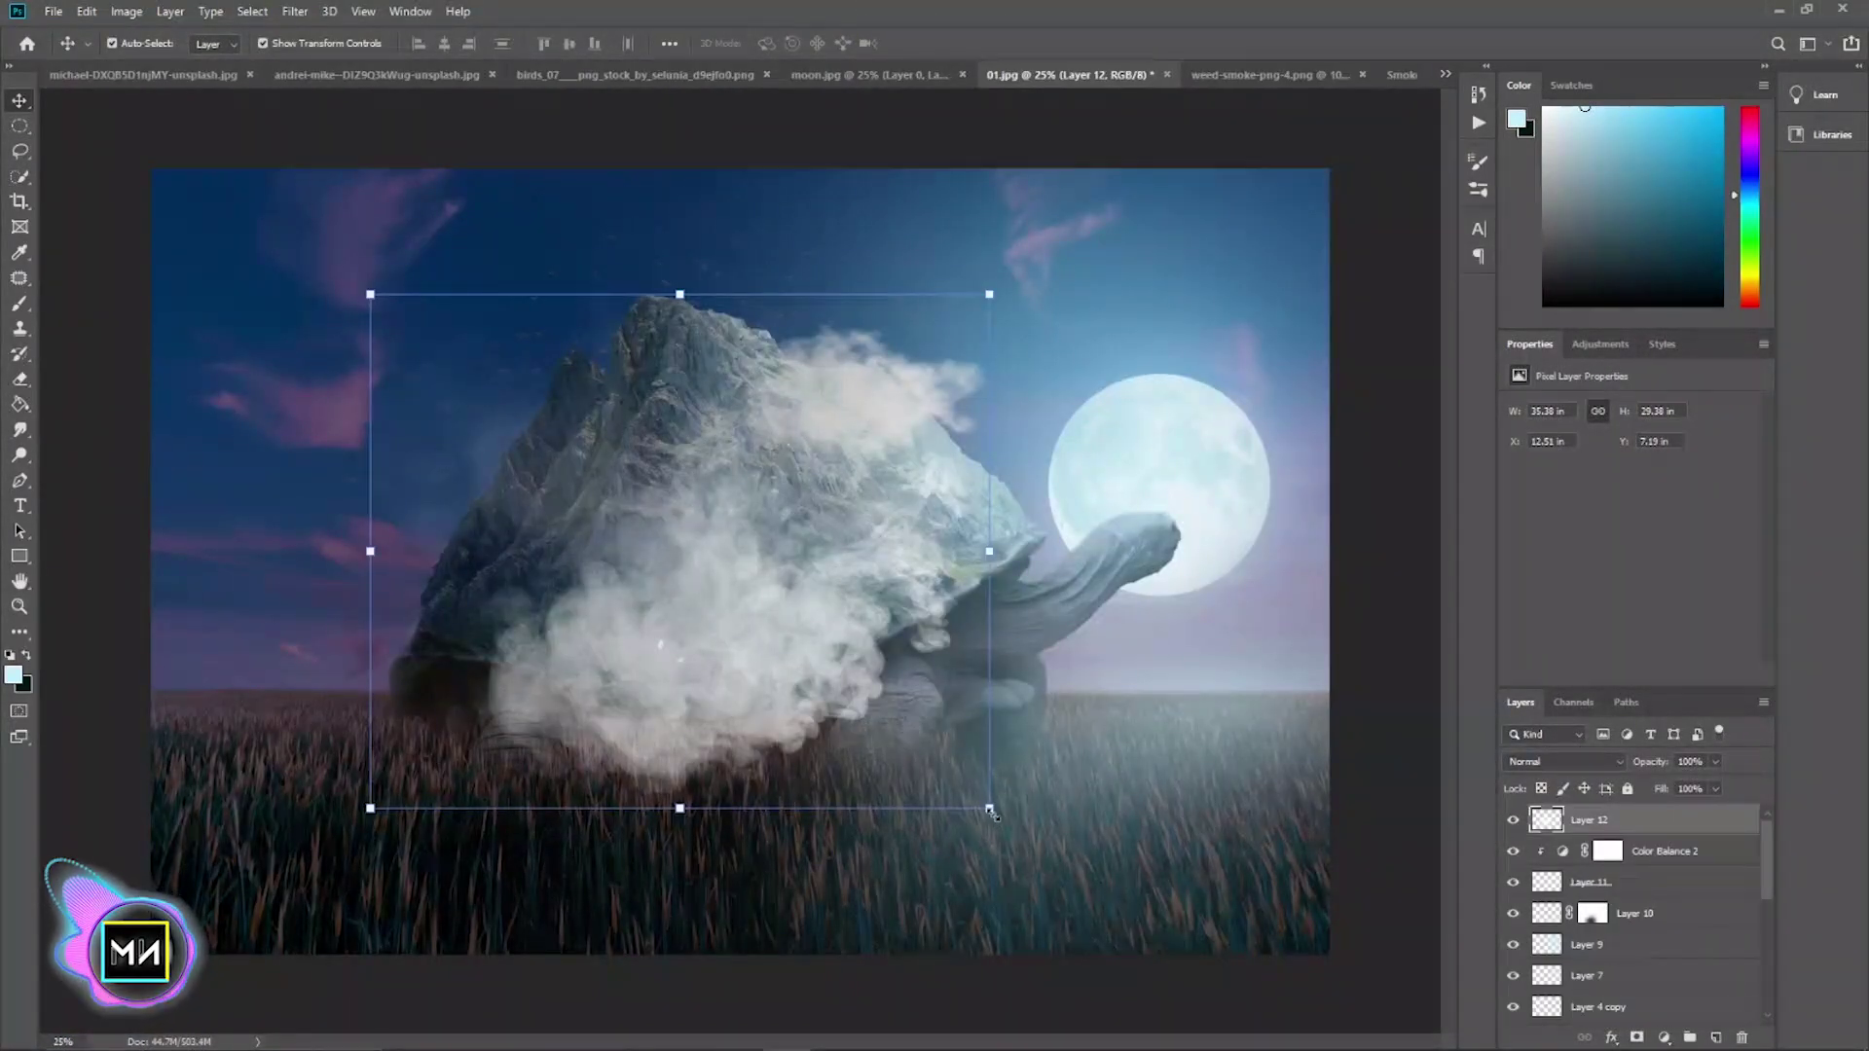
mouse_move(993, 814)
mouse_down()
mouse_move(501, 416)
mouse_move(692, 500)
mouse_up()
drag(526, 370, 628, 395)
drag(684, 611, 405, 344)
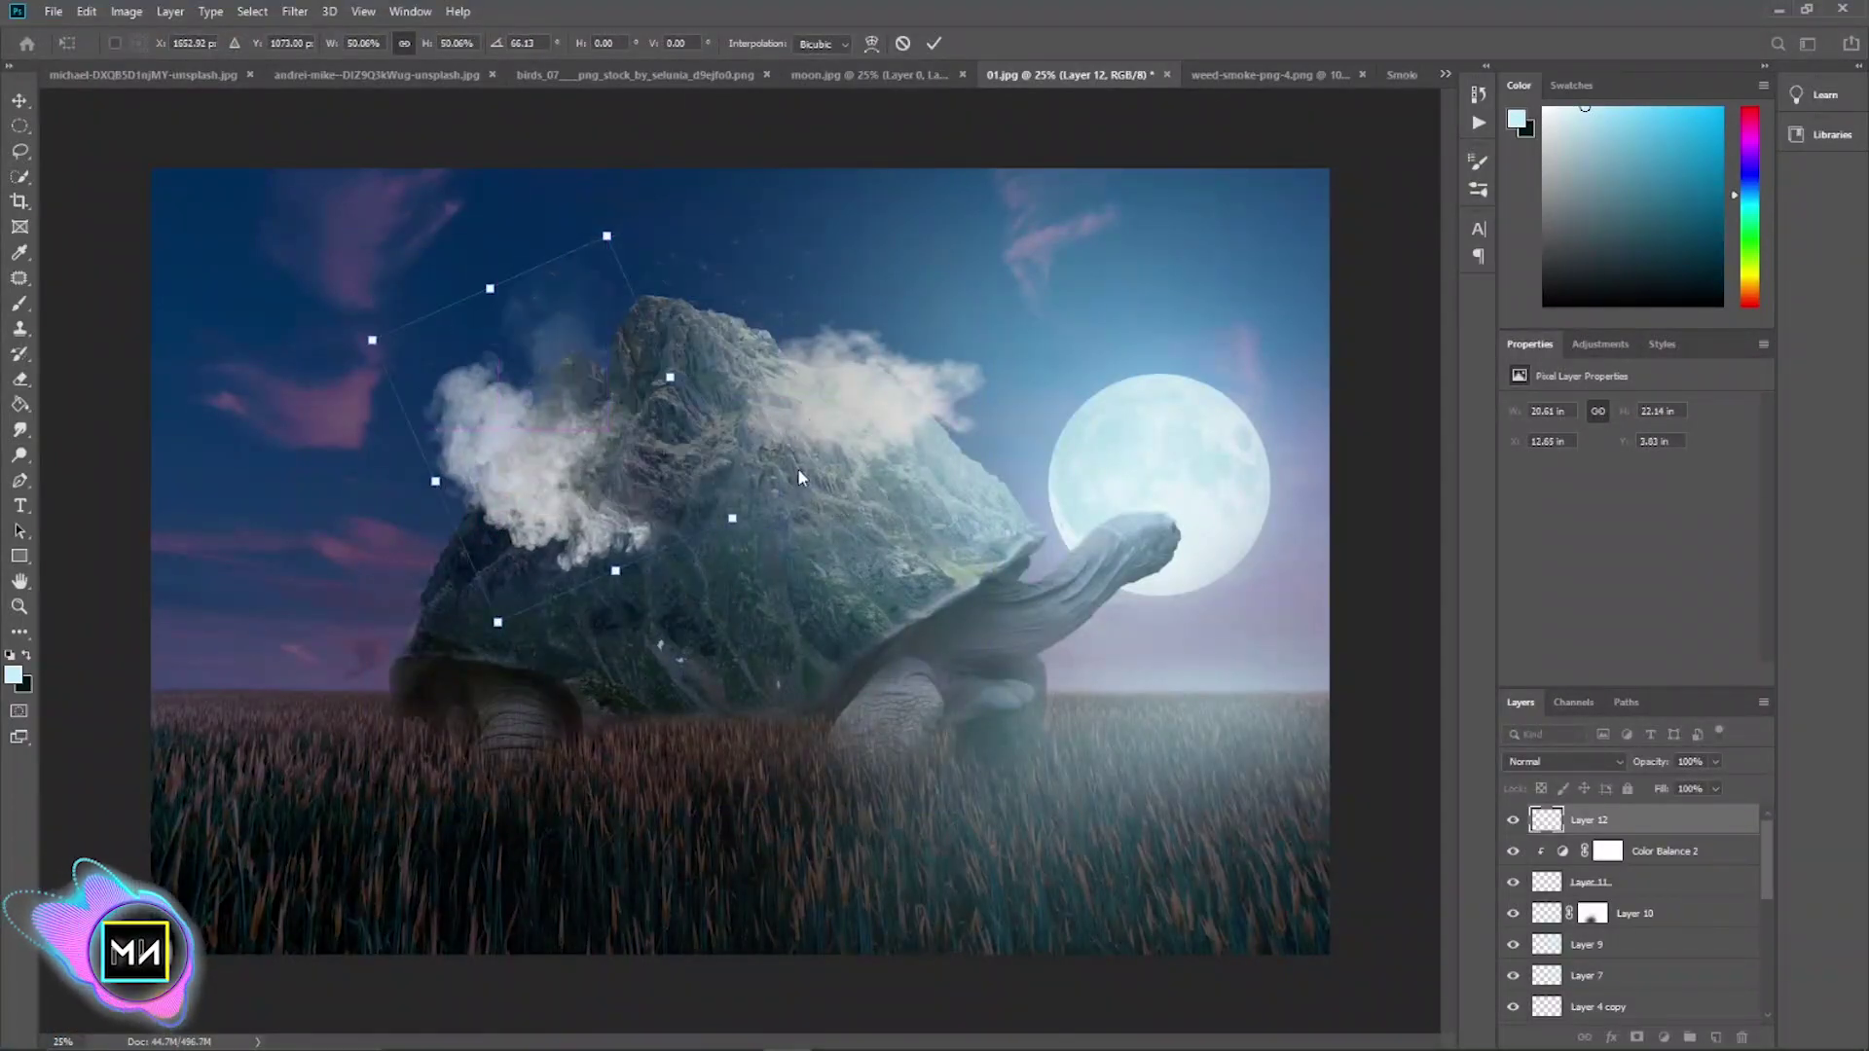
drag(596, 447, 642, 418)
drag(857, 252, 813, 368)
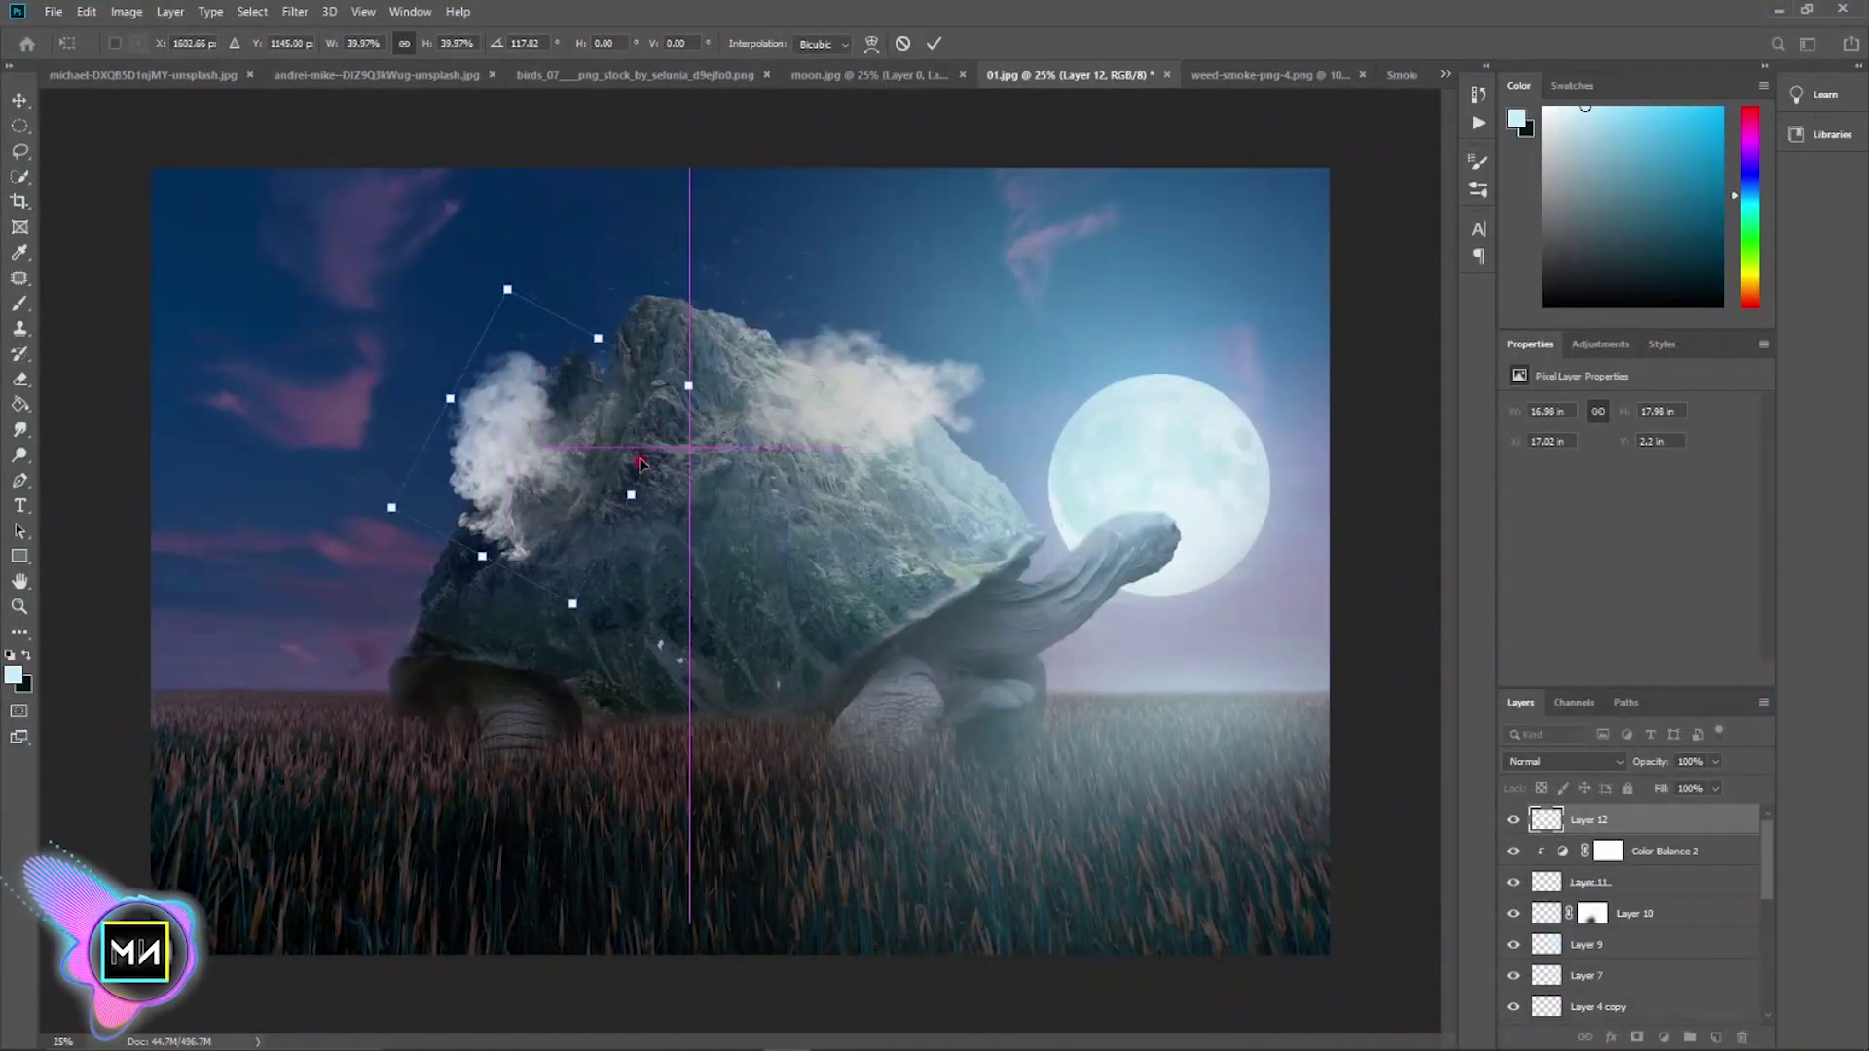
drag(603, 409, 662, 389)
drag(834, 370, 819, 436)
key(Return)
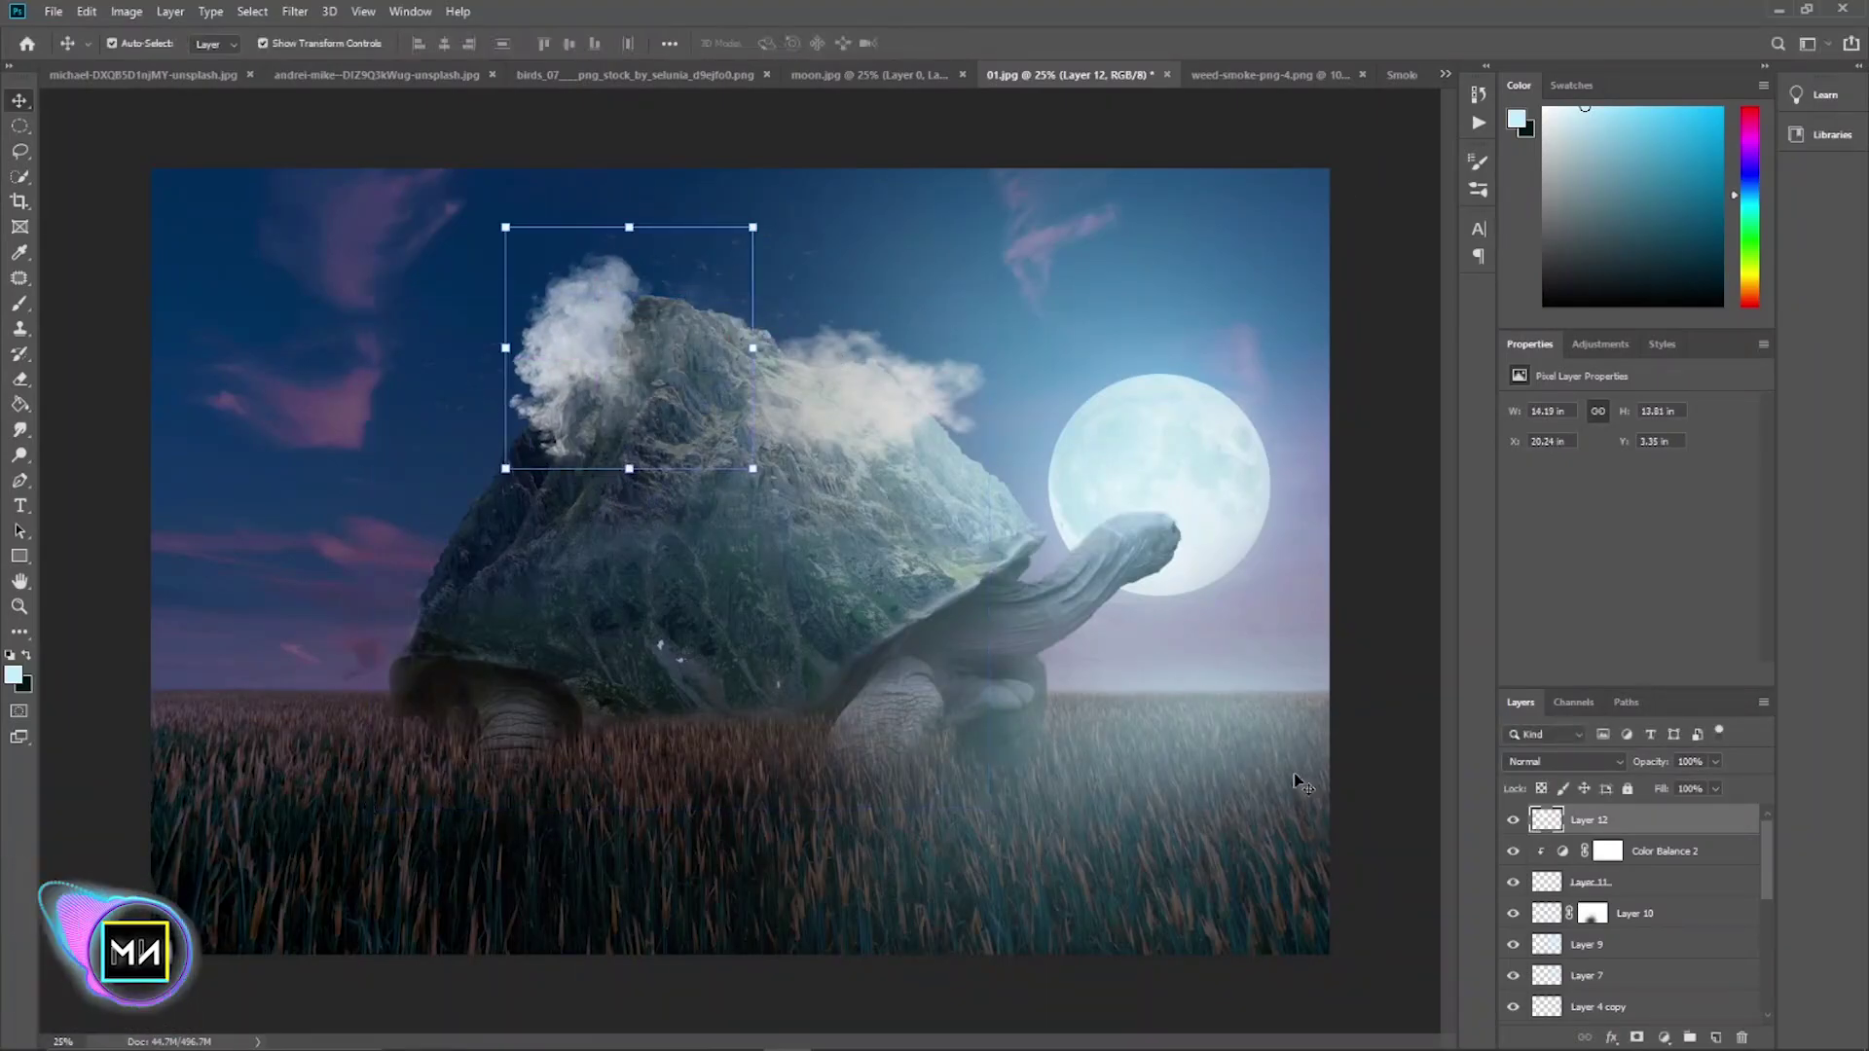
click(1664, 1037)
- Replace Color Balance 3 with a darkened colorized Hue/Saturation tint at hue 0, merged into the smoke
click(1729, 869)
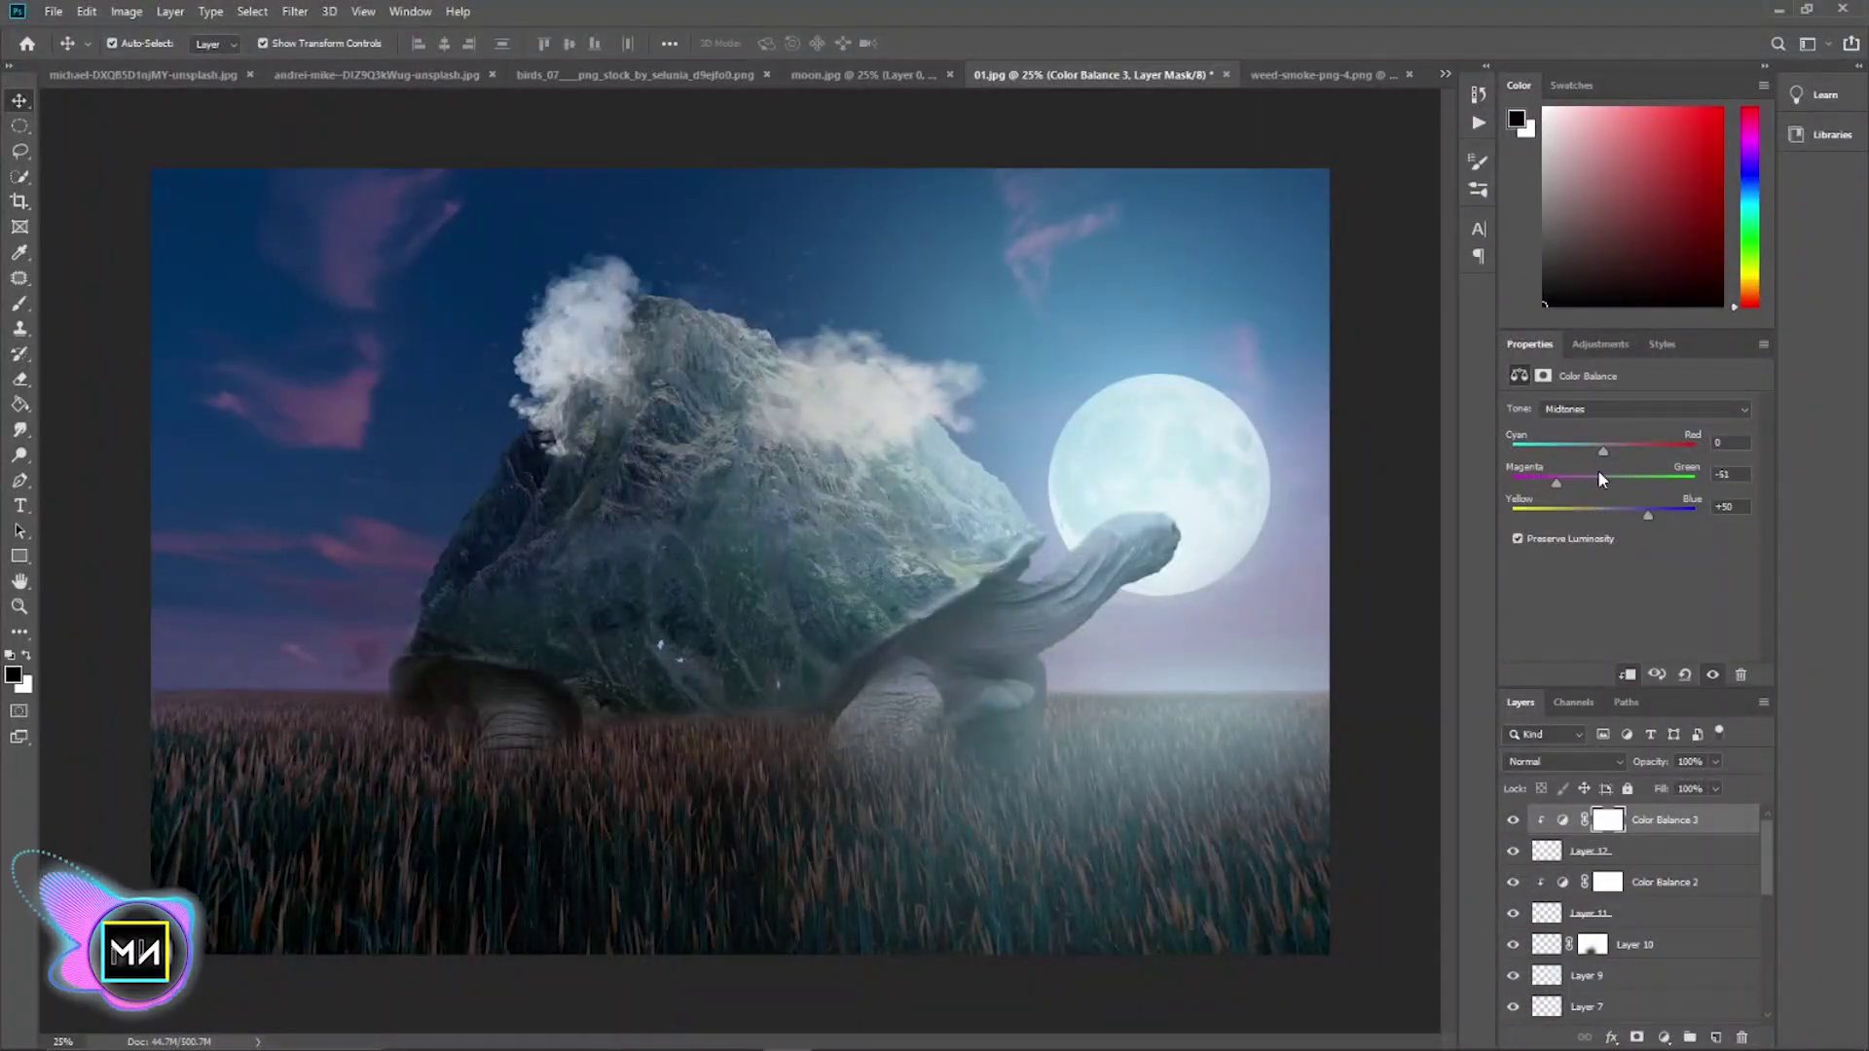
key(ctrl+z)
click(1664, 1038)
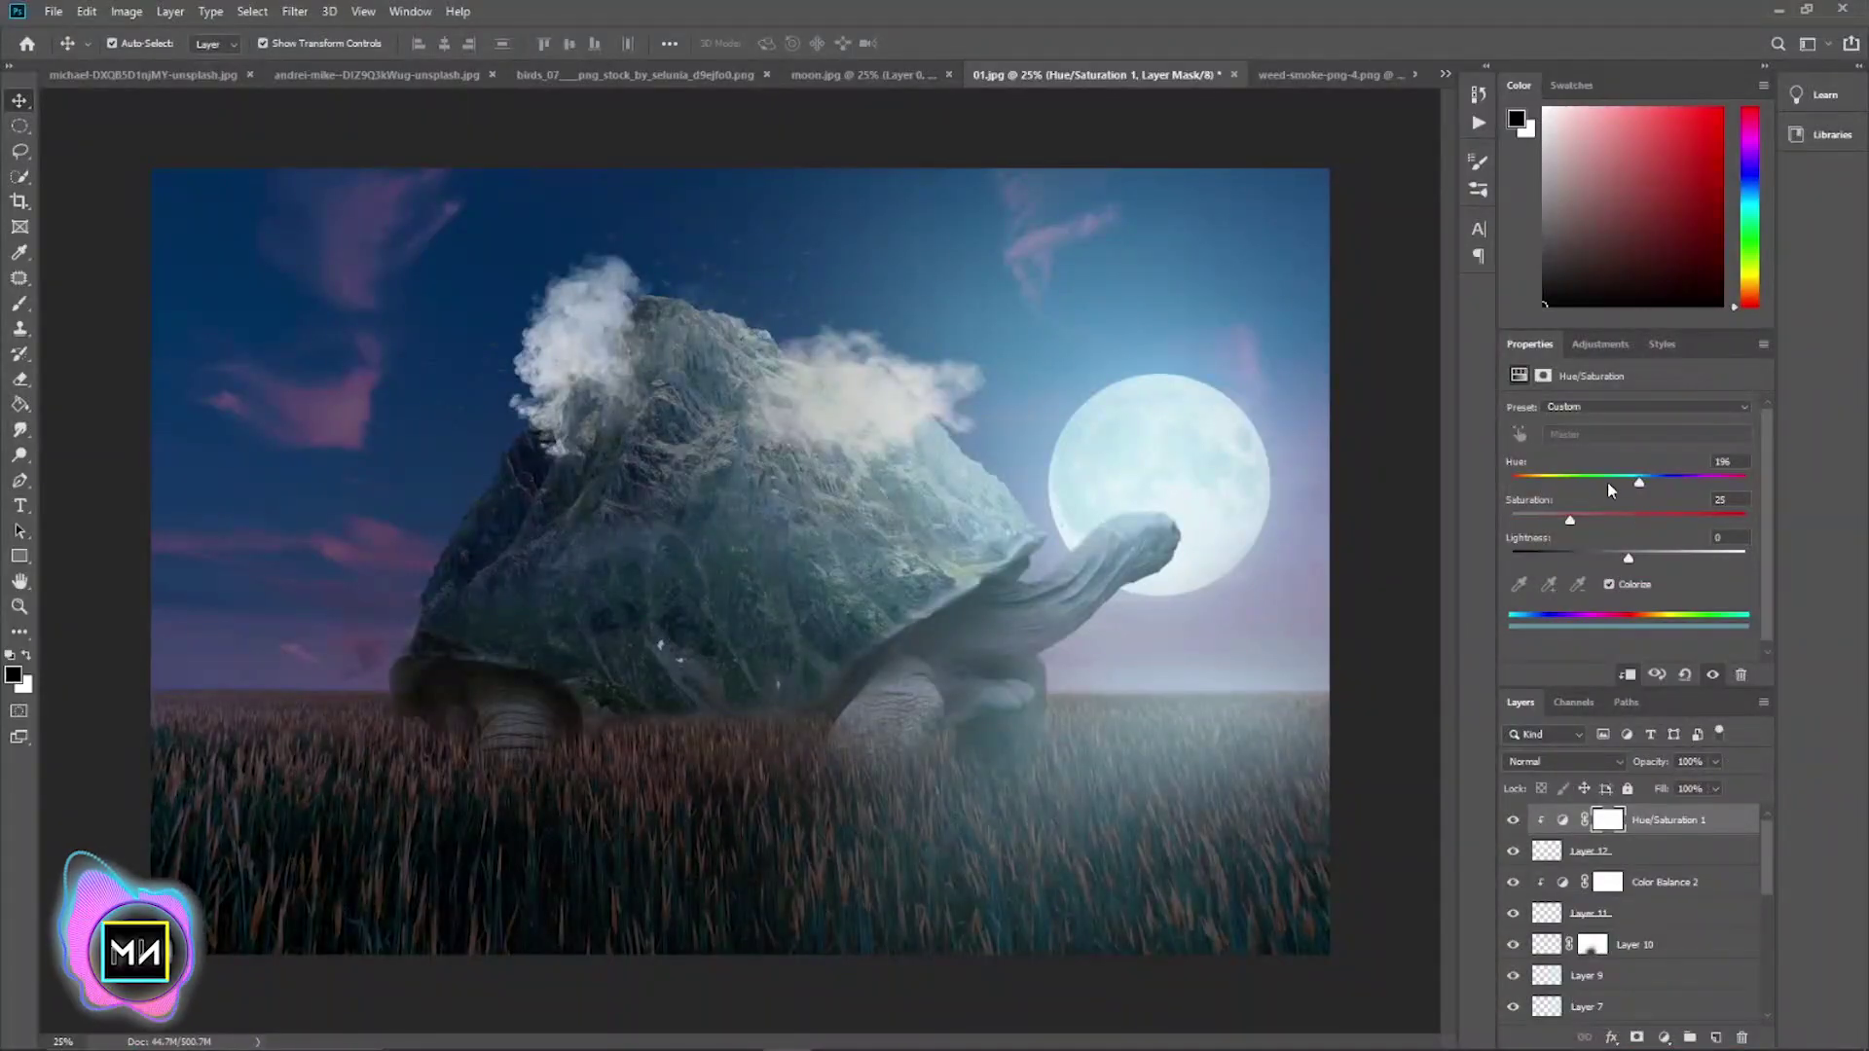
drag(1627, 558, 1608, 560)
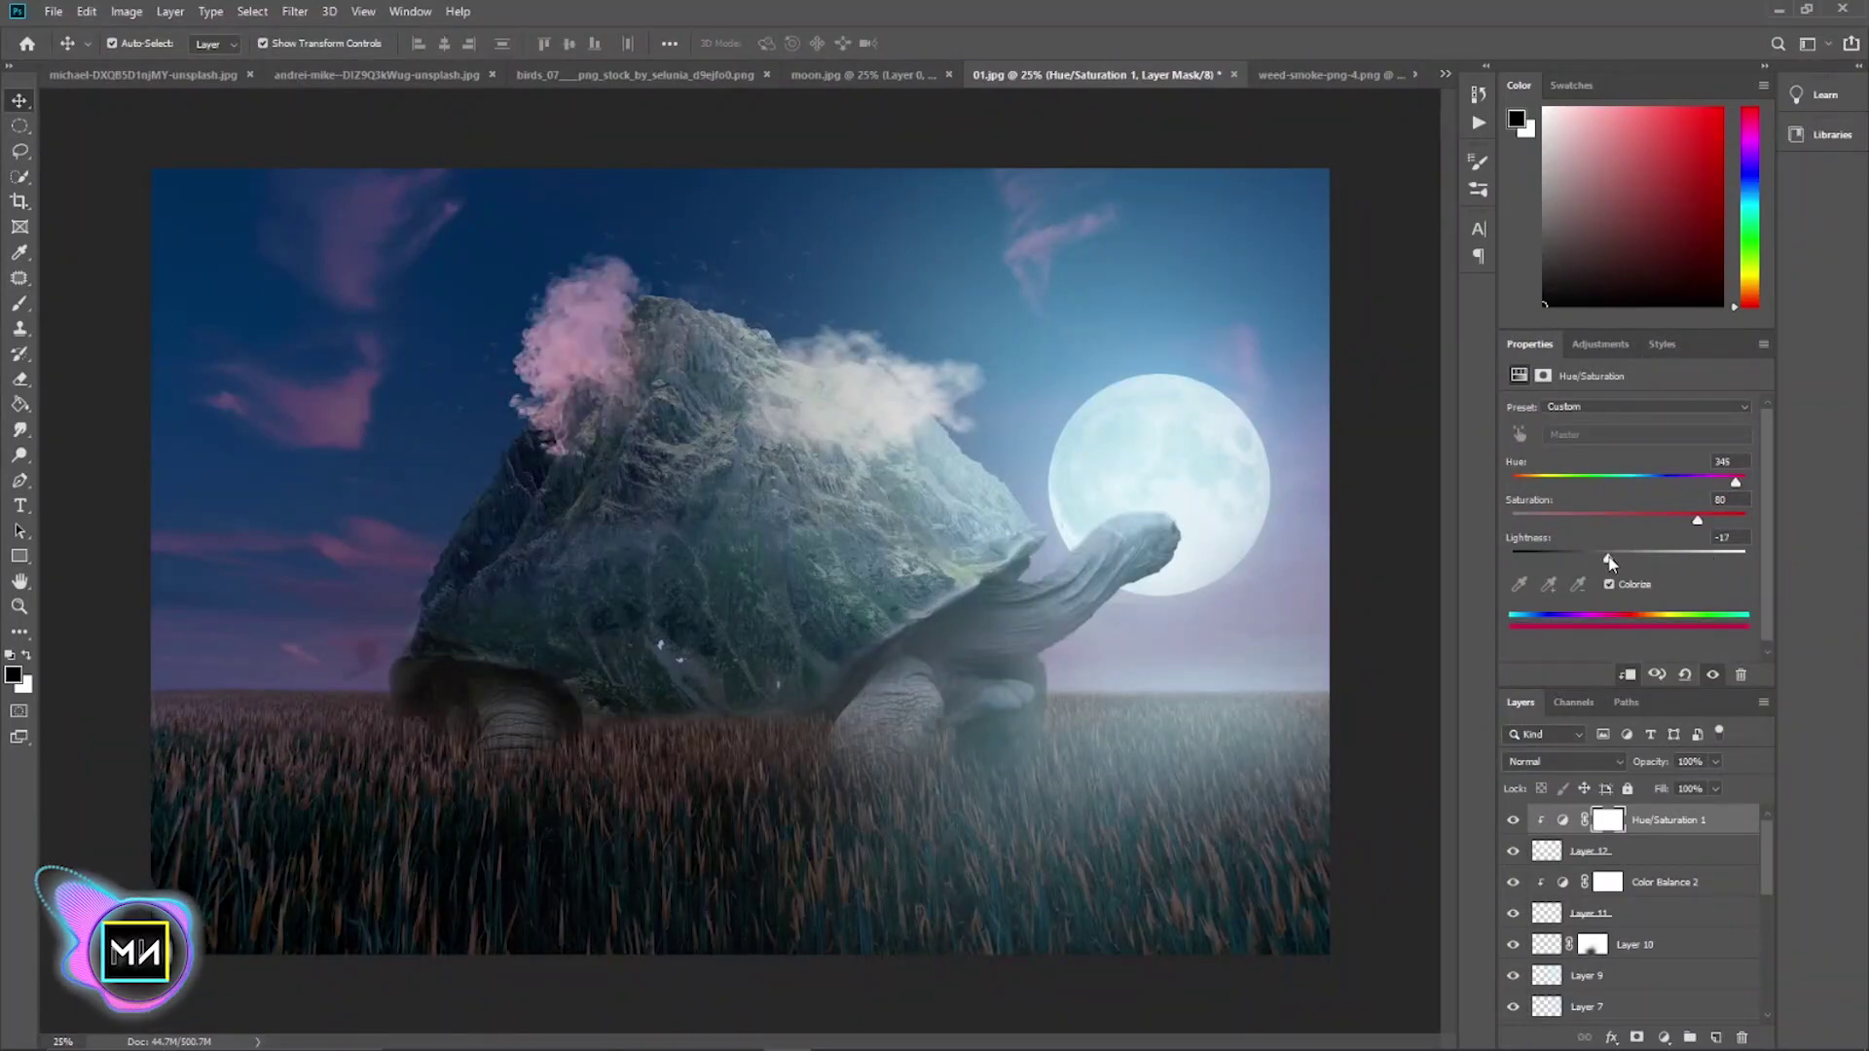
drag(1668, 479, 1651, 496)
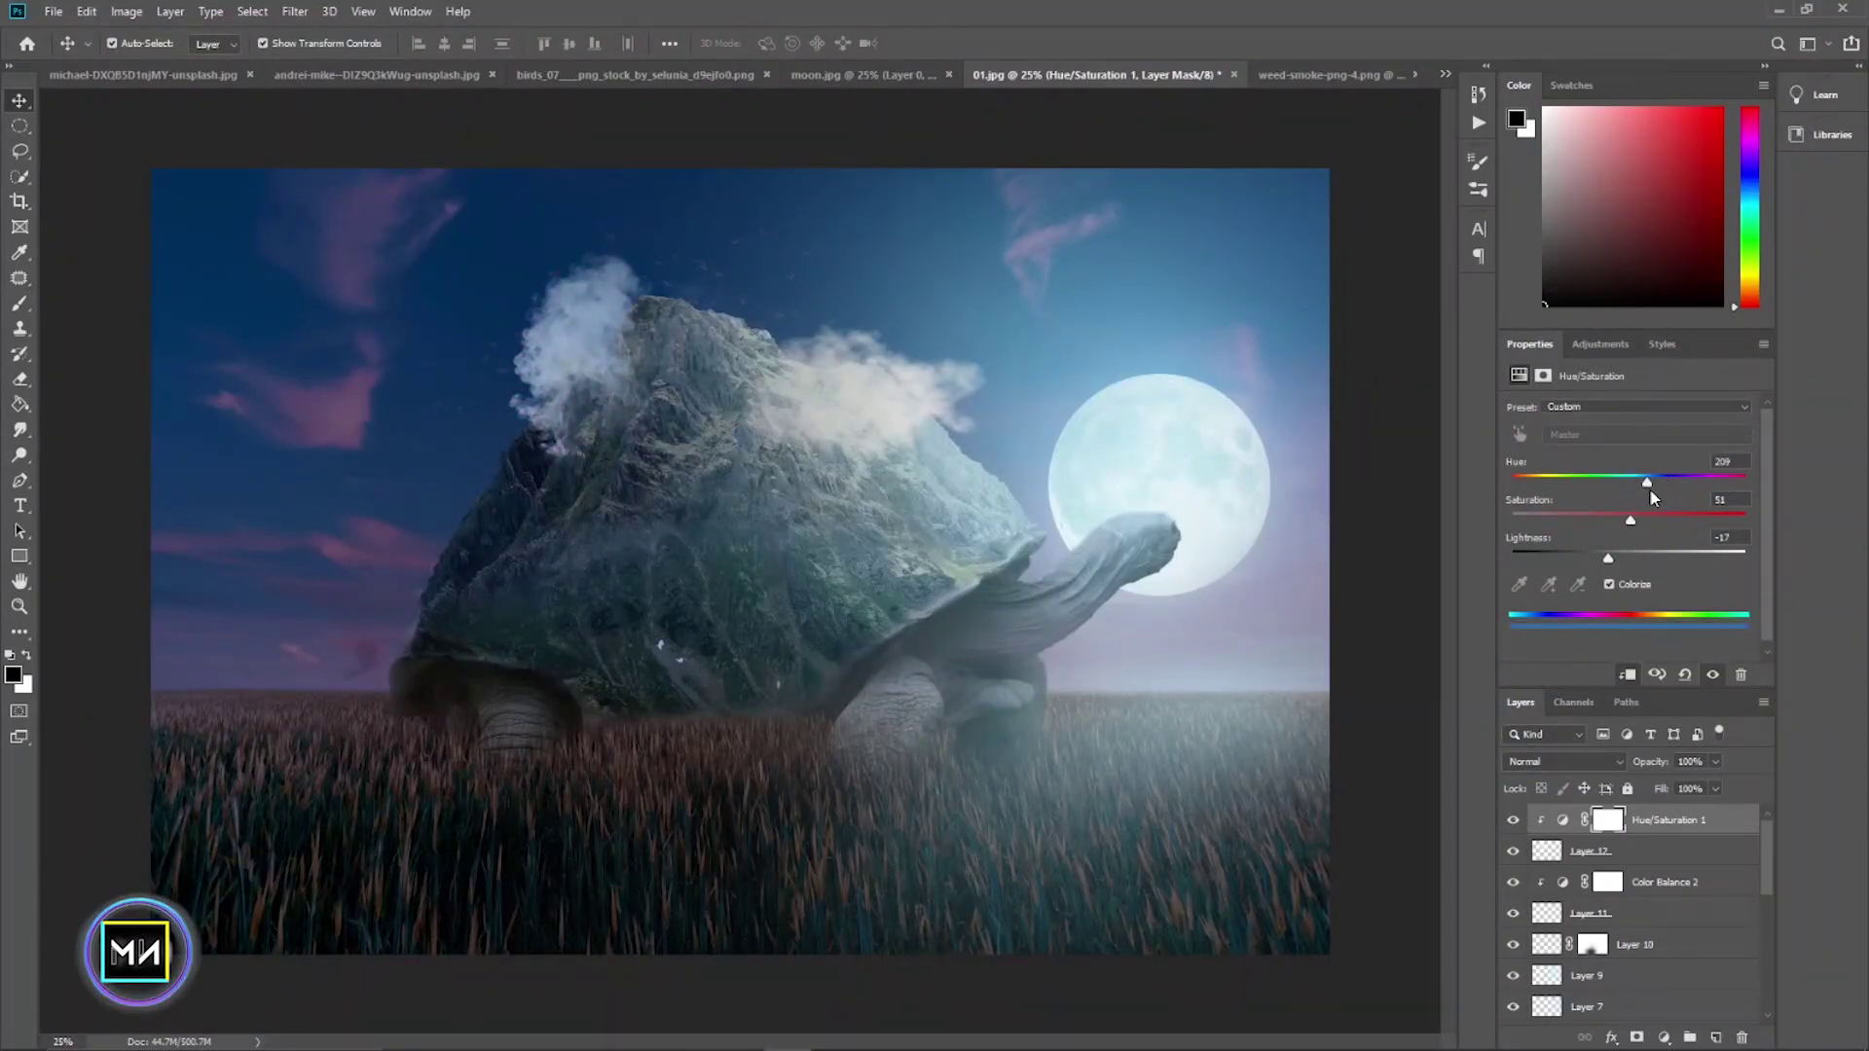
drag(1609, 557, 1593, 557)
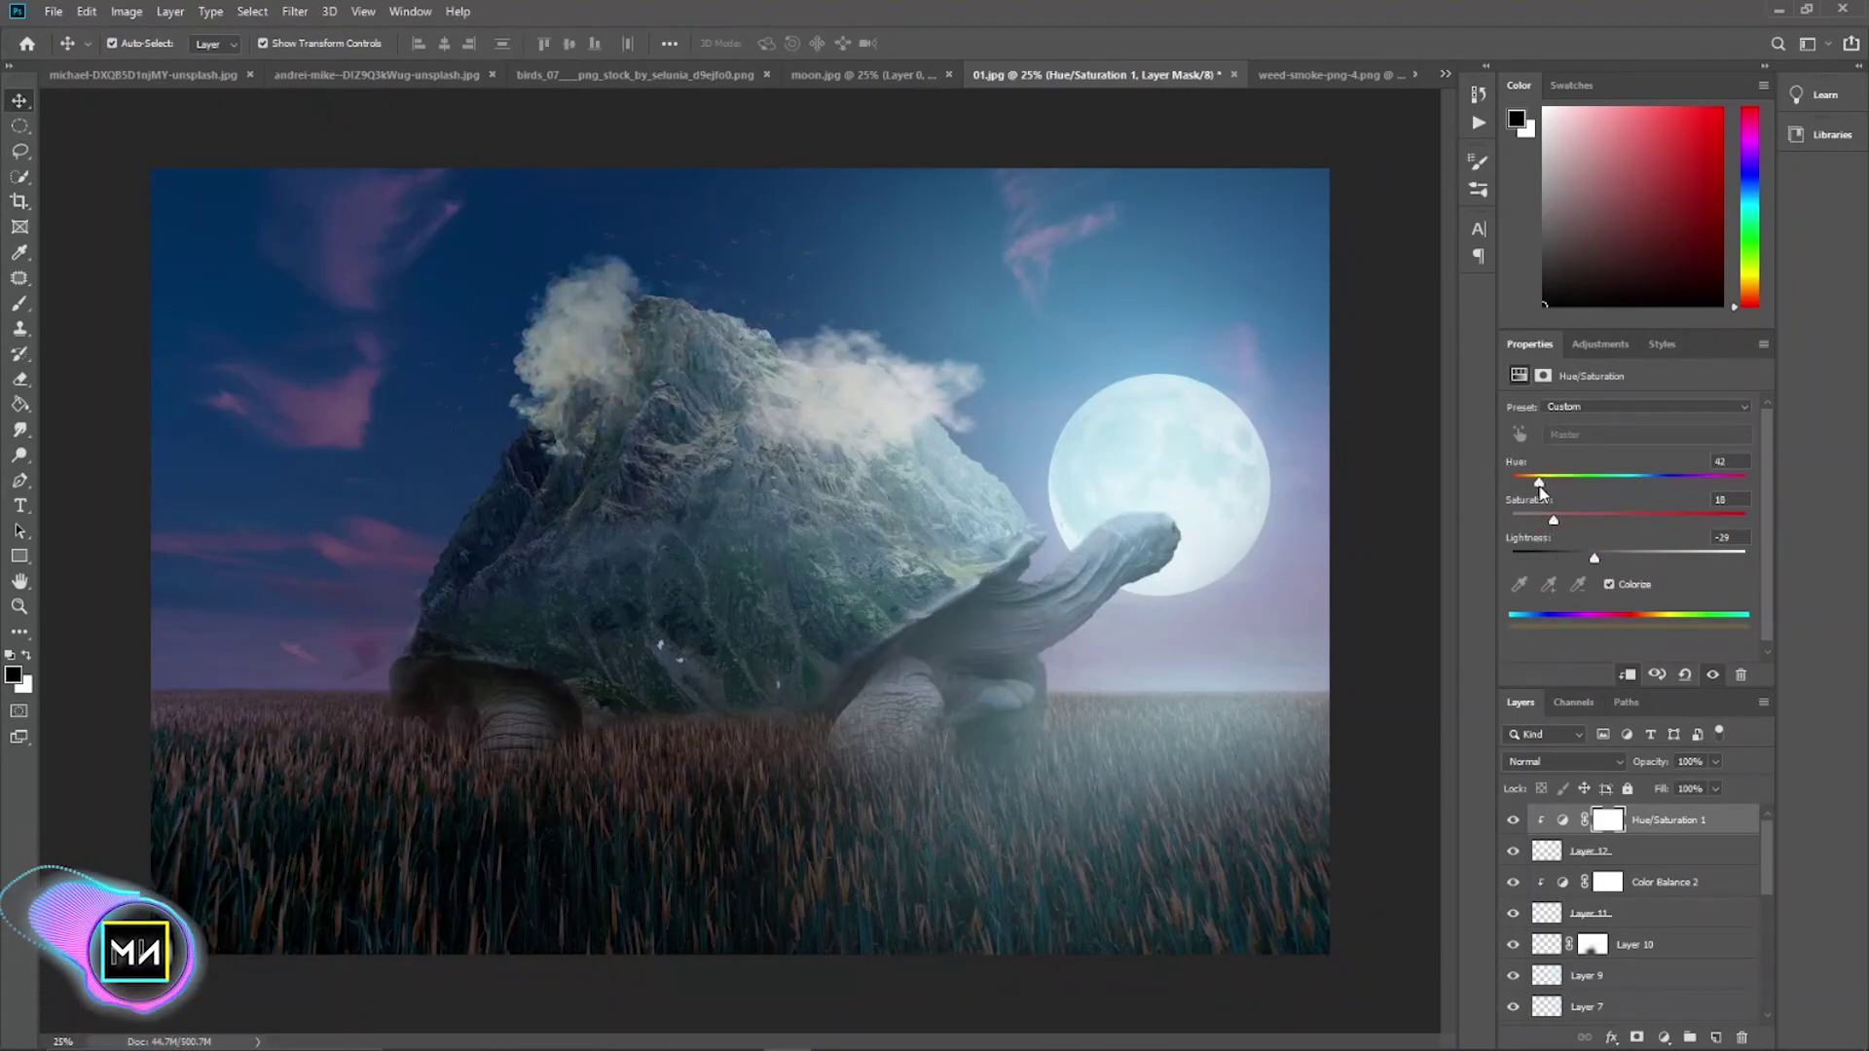
drag(1540, 490, 1444, 495)
key(ctrl+e)
- Shrink and rotate the smoke puff so it sits along the summit
key(ctrl+t)
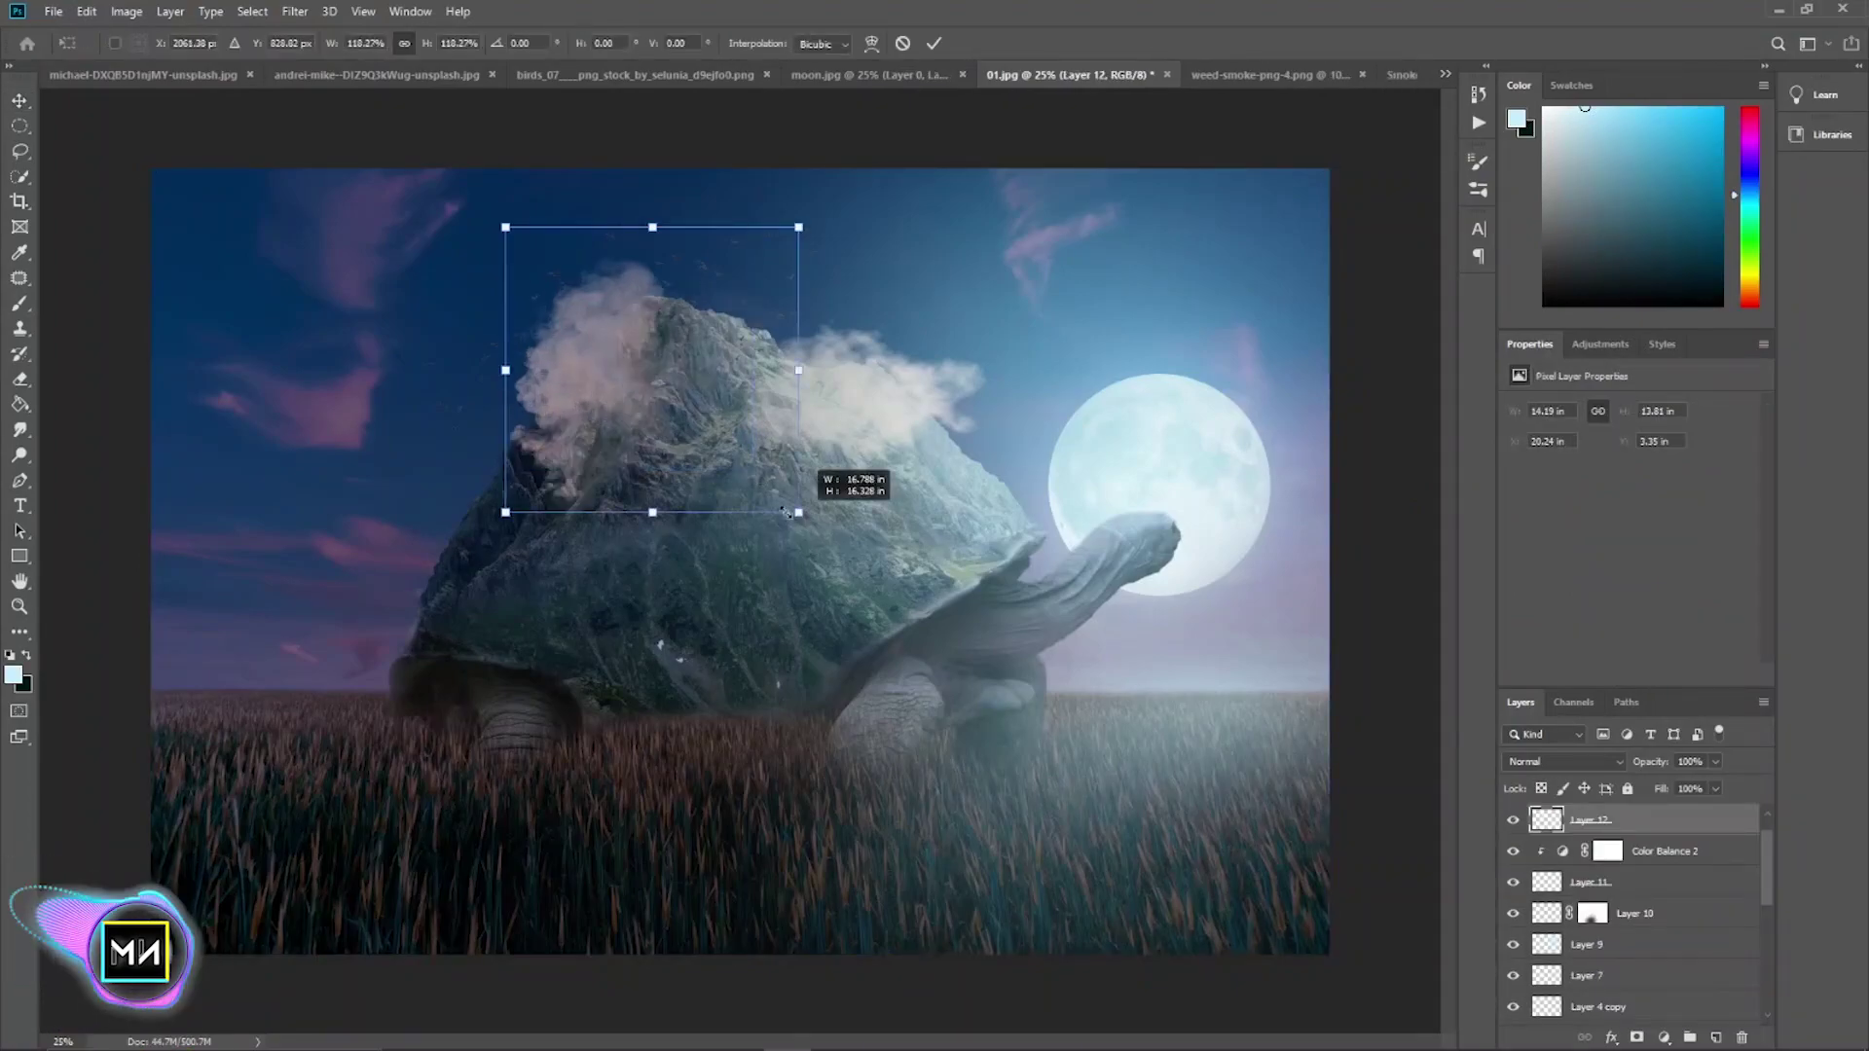
drag(856, 488, 697, 419)
drag(603, 321, 597, 366)
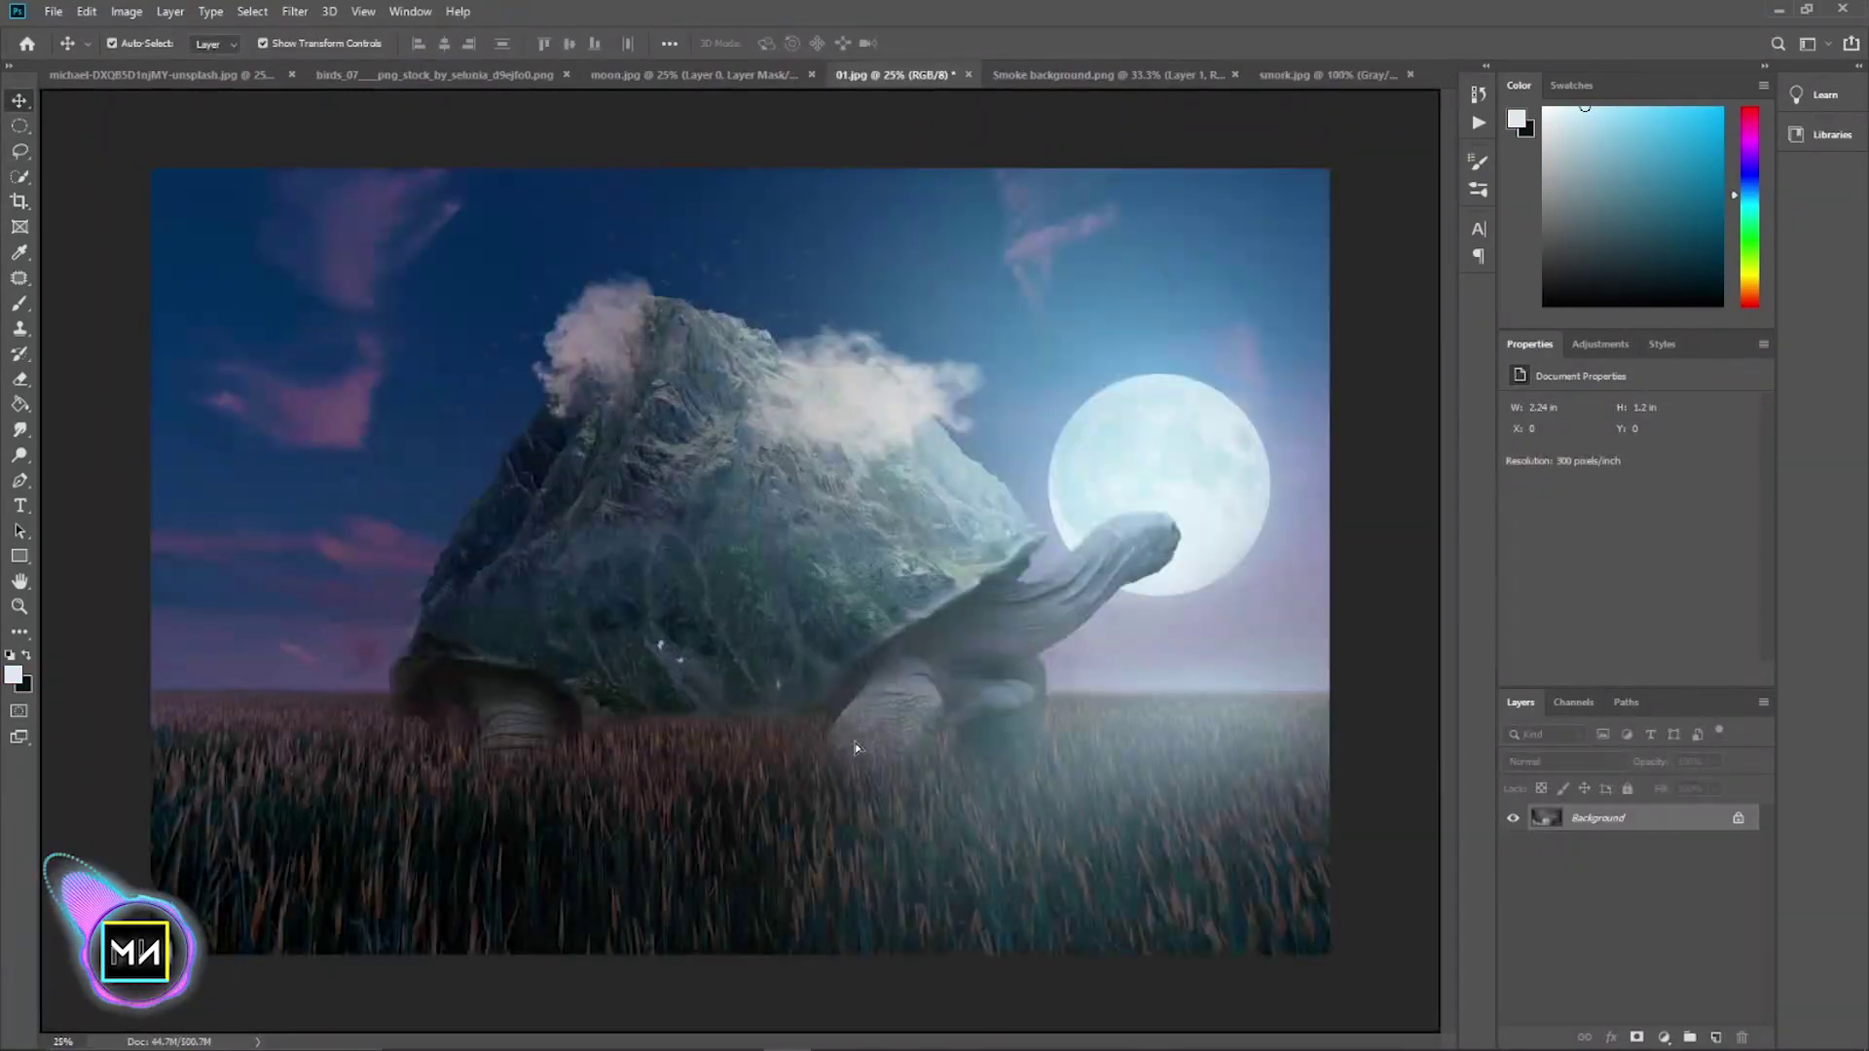
- Enlarge the new smoke image across the middle of the canvas and blend it in Screen mode
key(ctrl+t)
drag(857, 747, 785, 655)
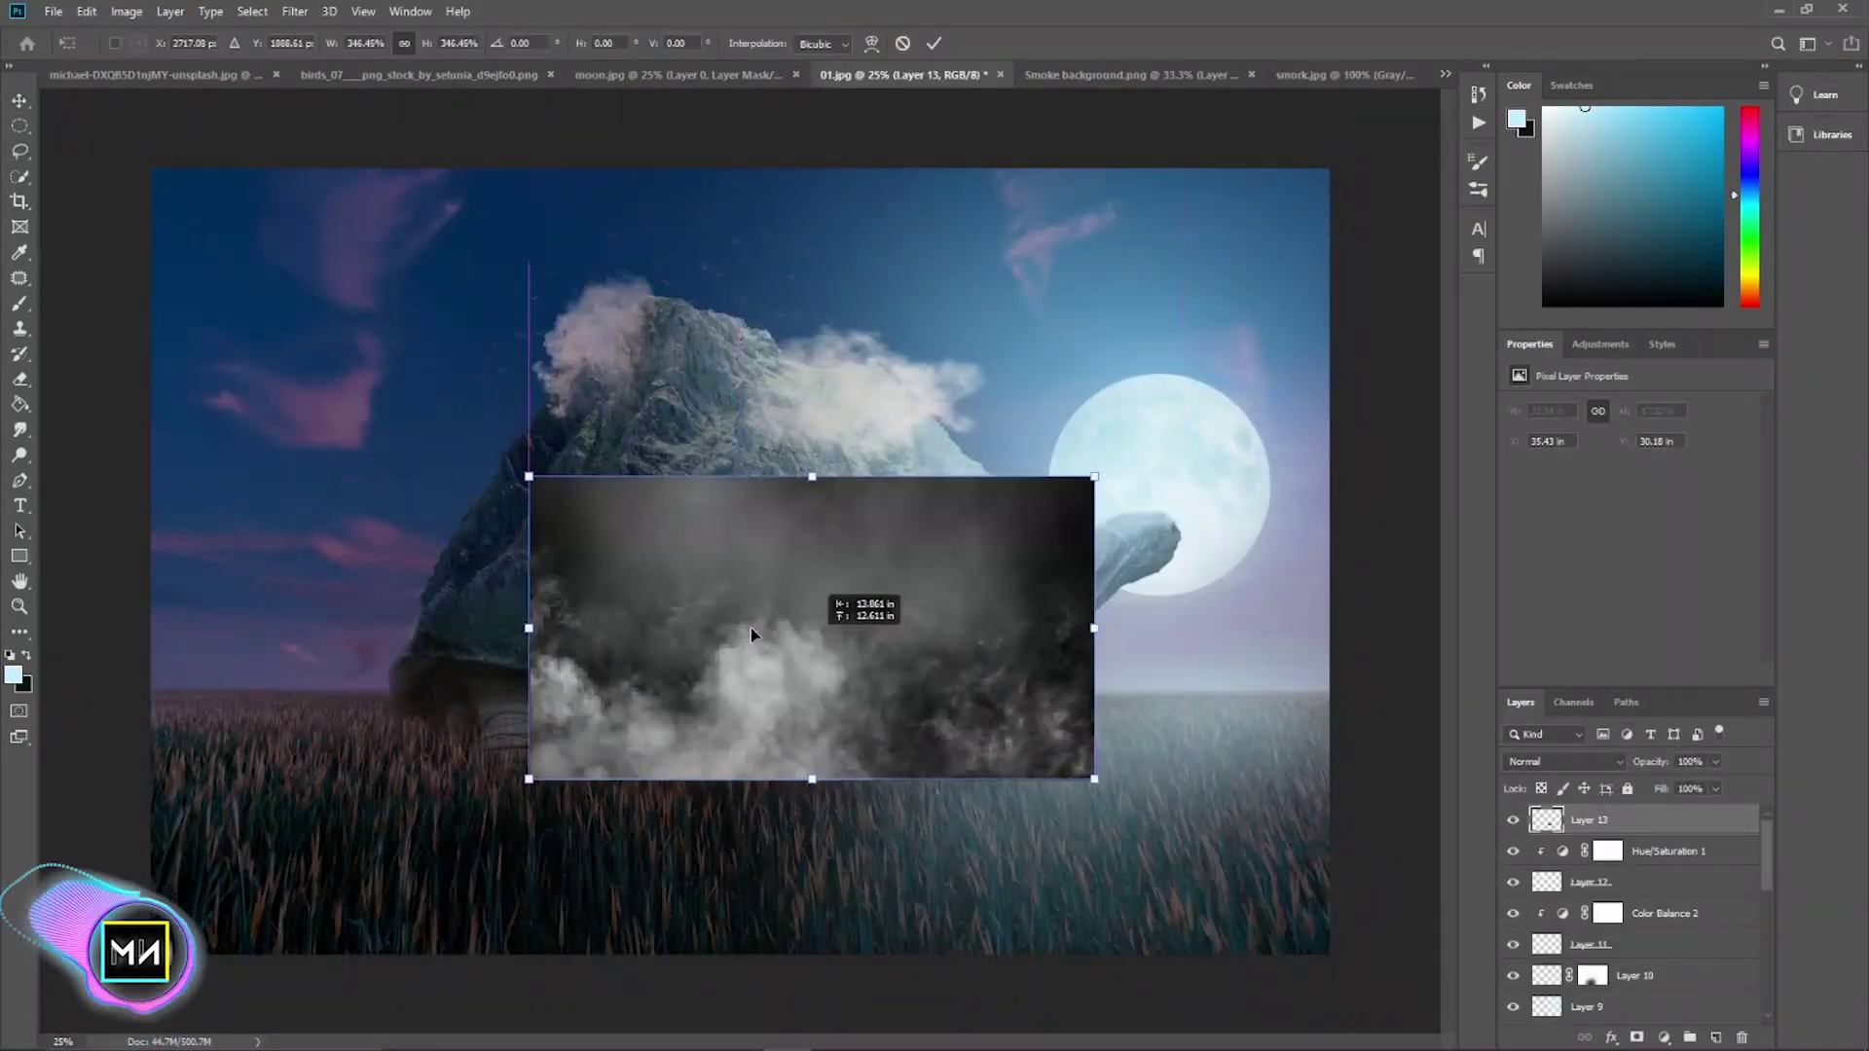
drag(981, 829, 1235, 809)
drag(926, 529, 844, 548)
key(Return)
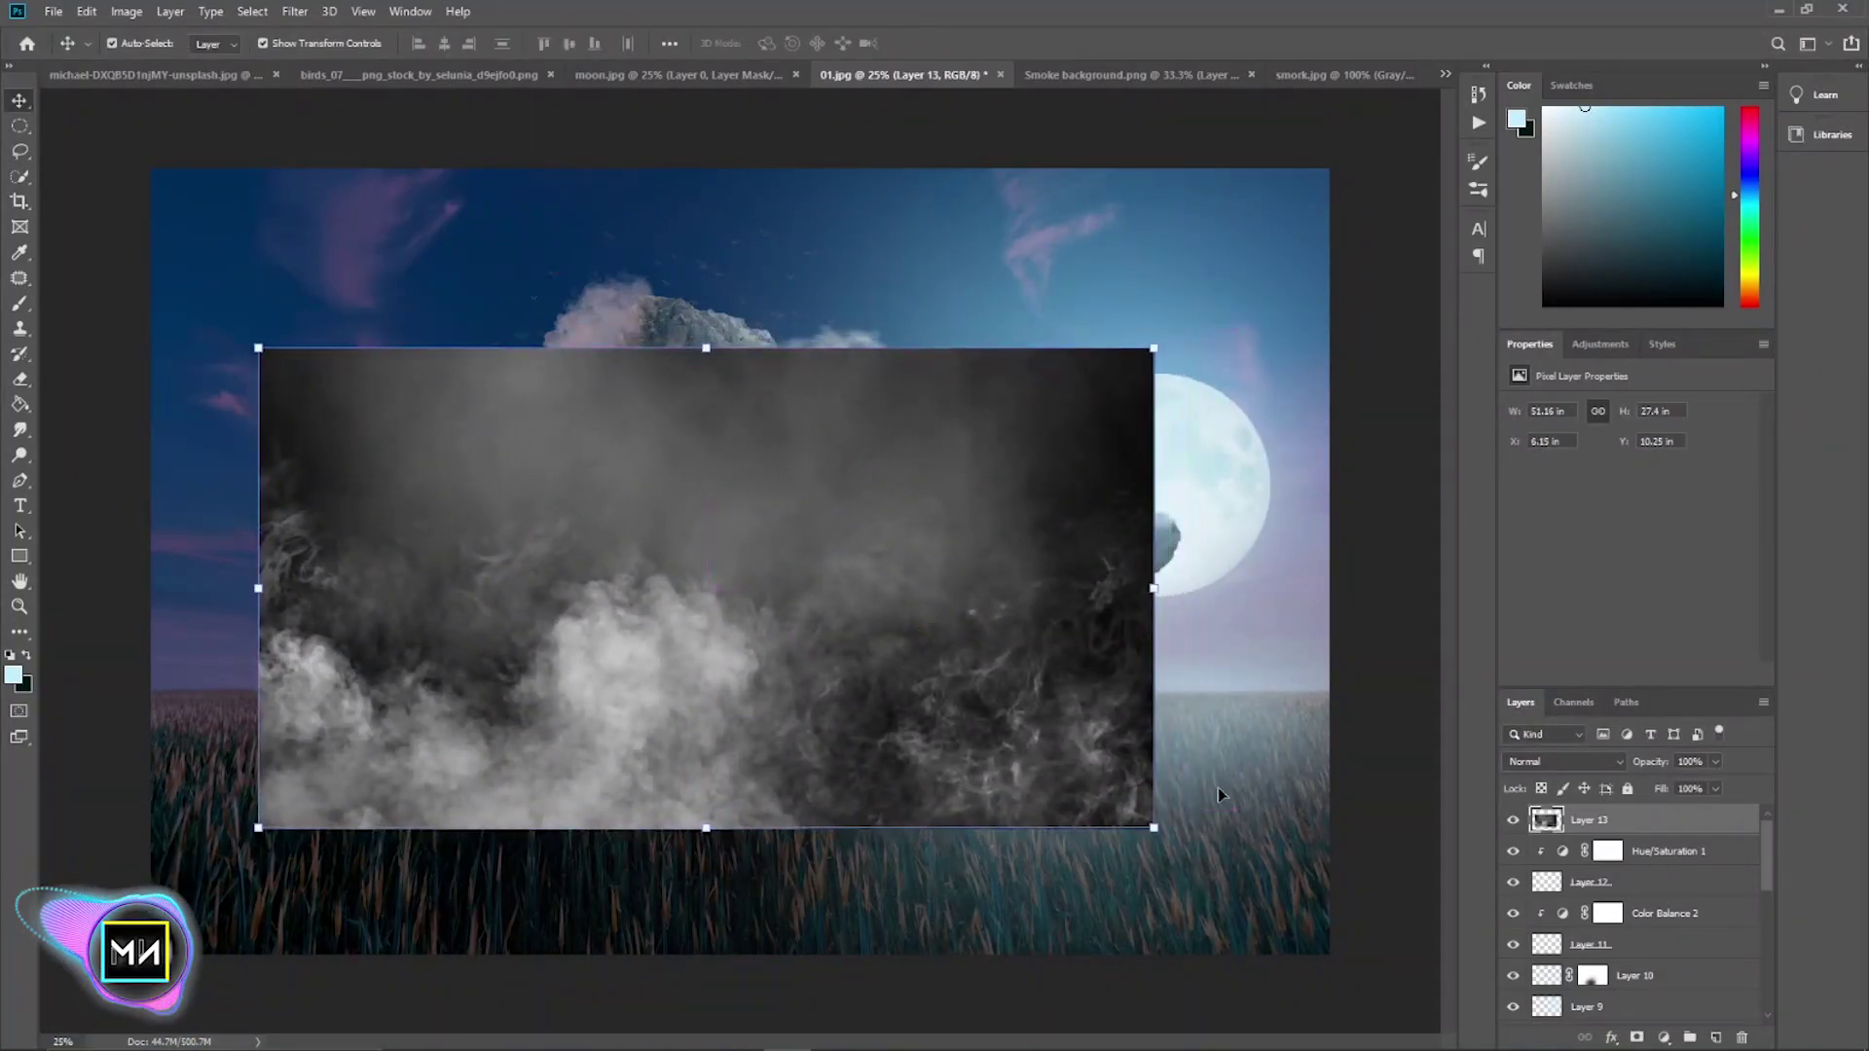
click(1529, 762)
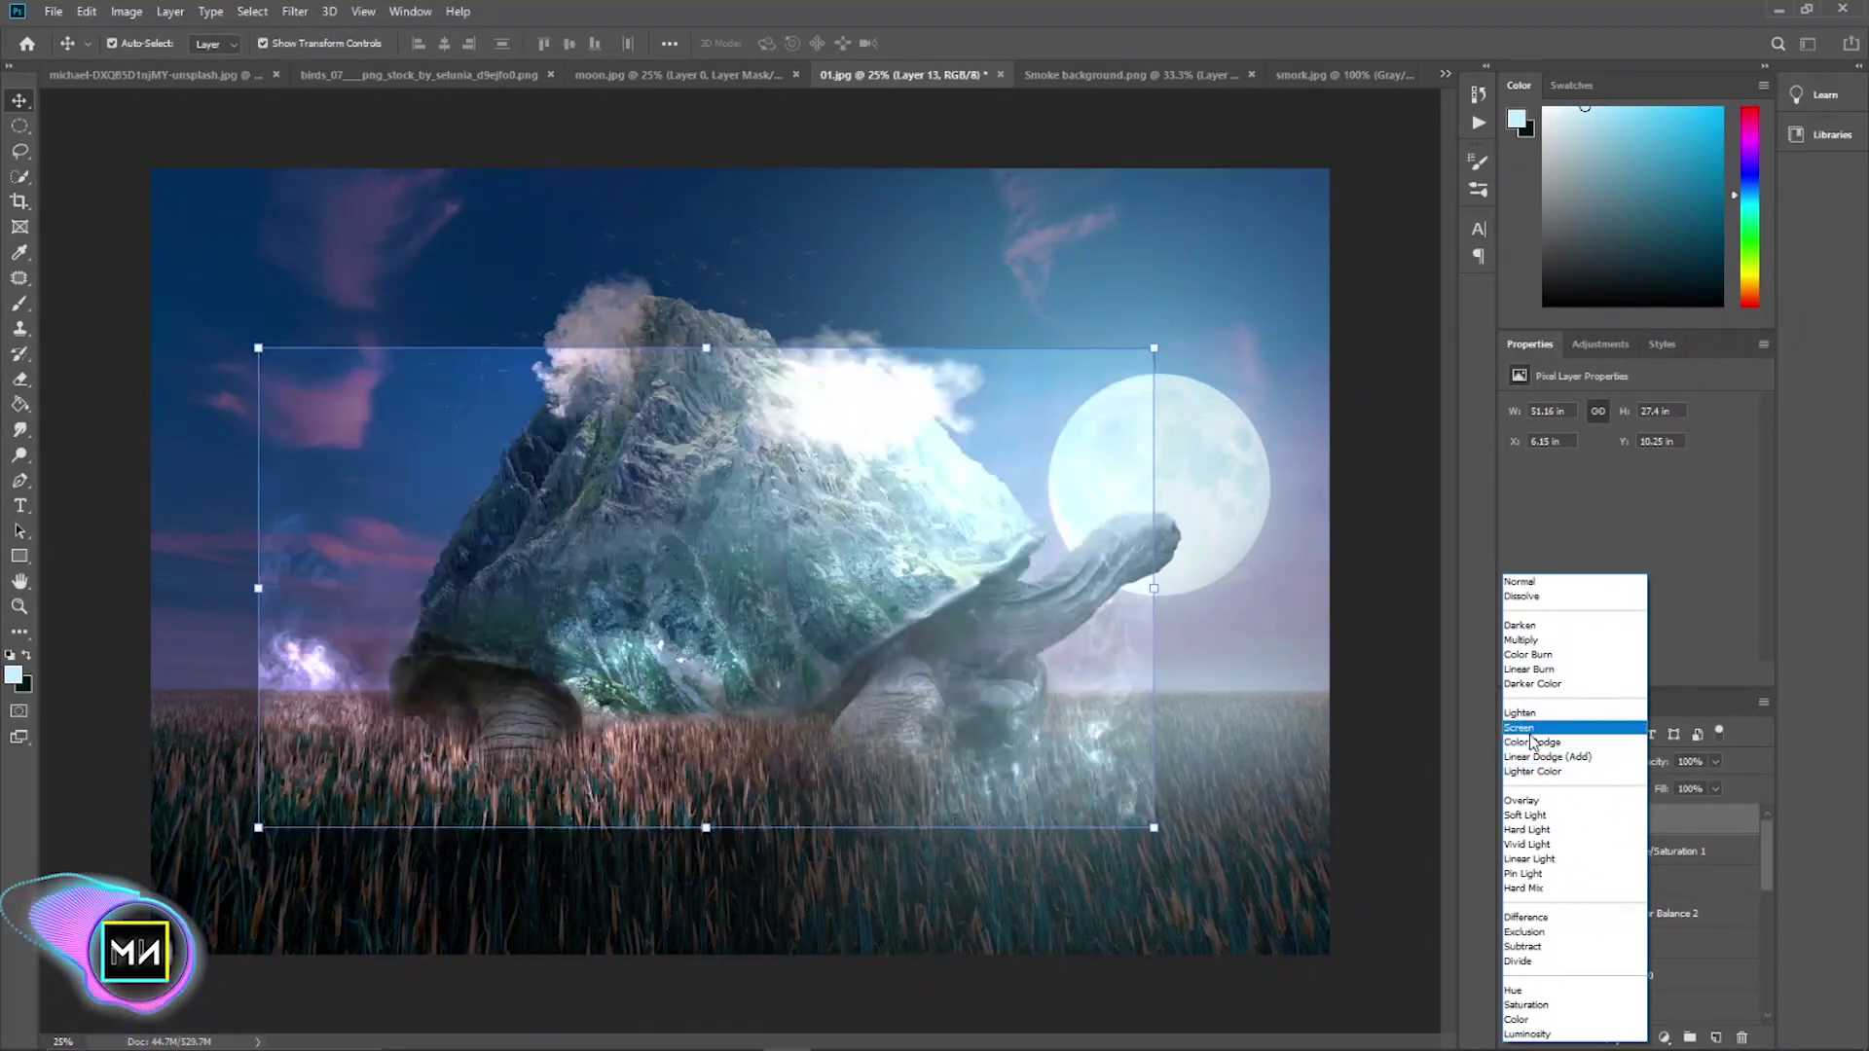
click(1518, 727)
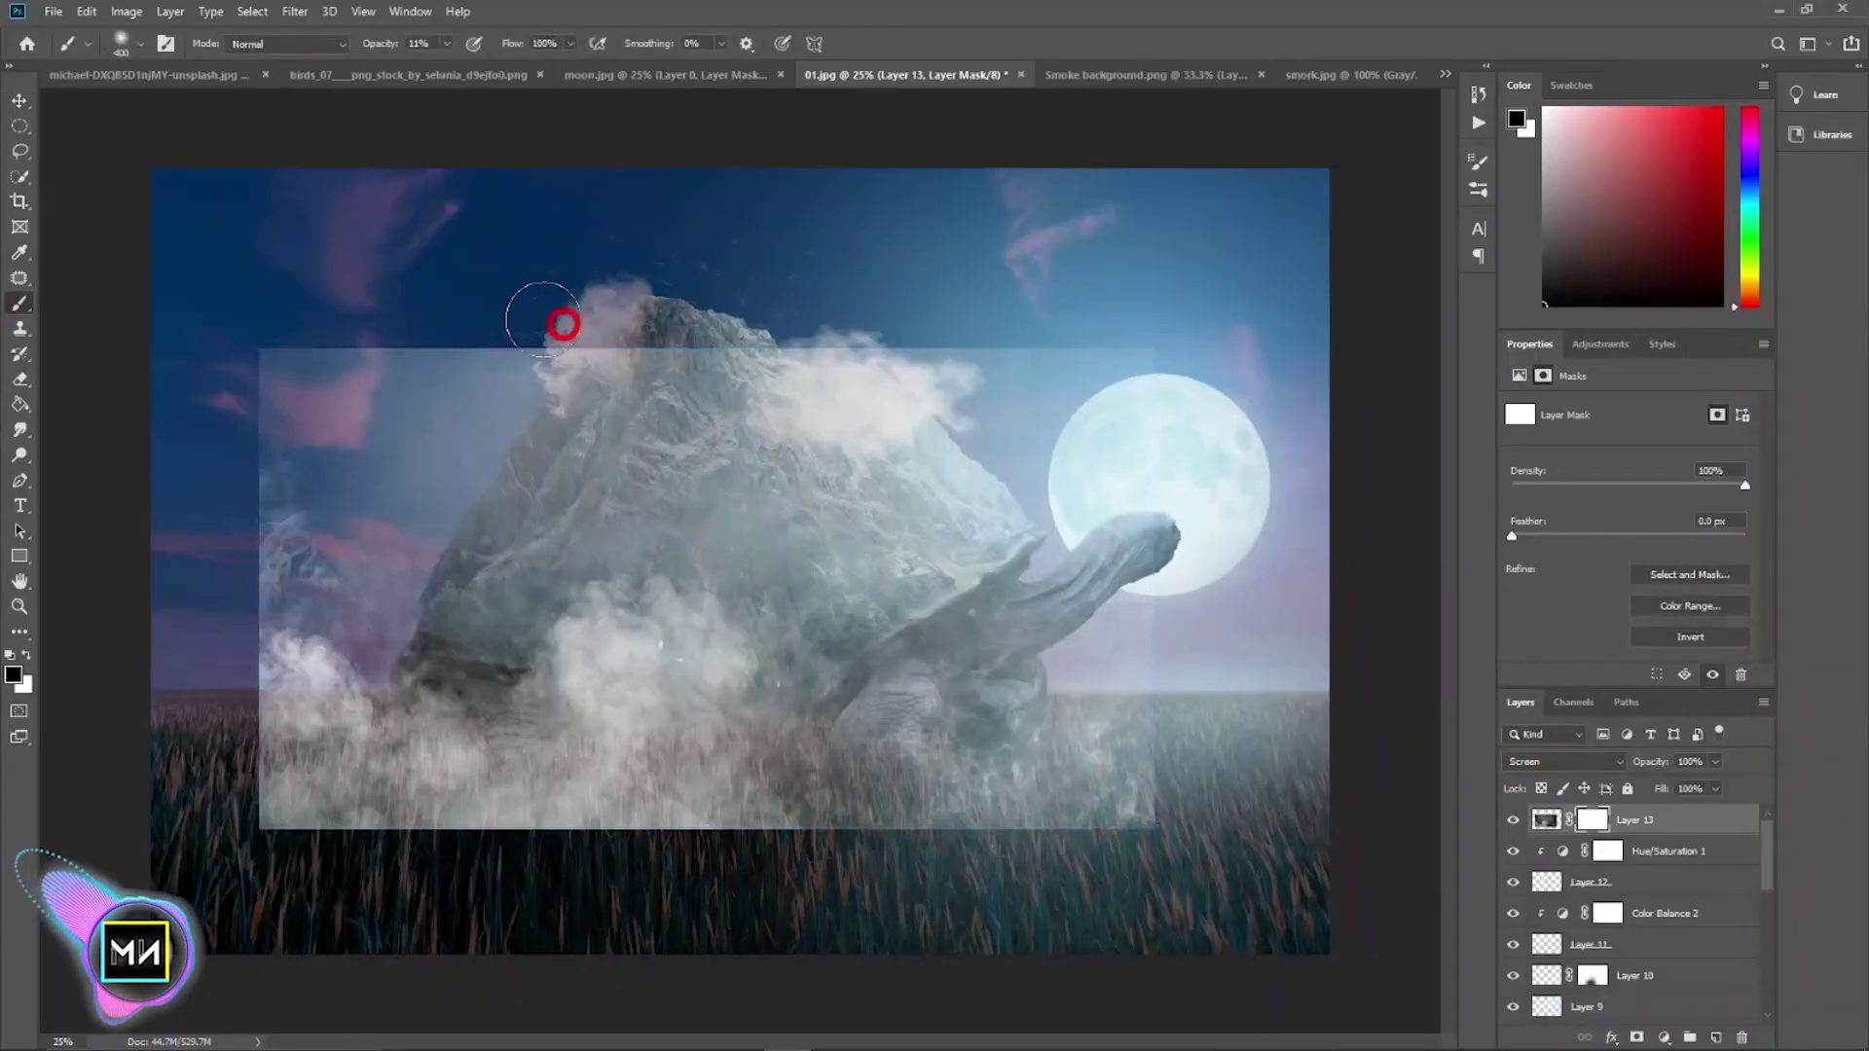
- Soften the smoke's hard top edge and lower-left area on Layer 13's mask at 16% brush opacity
drag(356, 326, 183, 317)
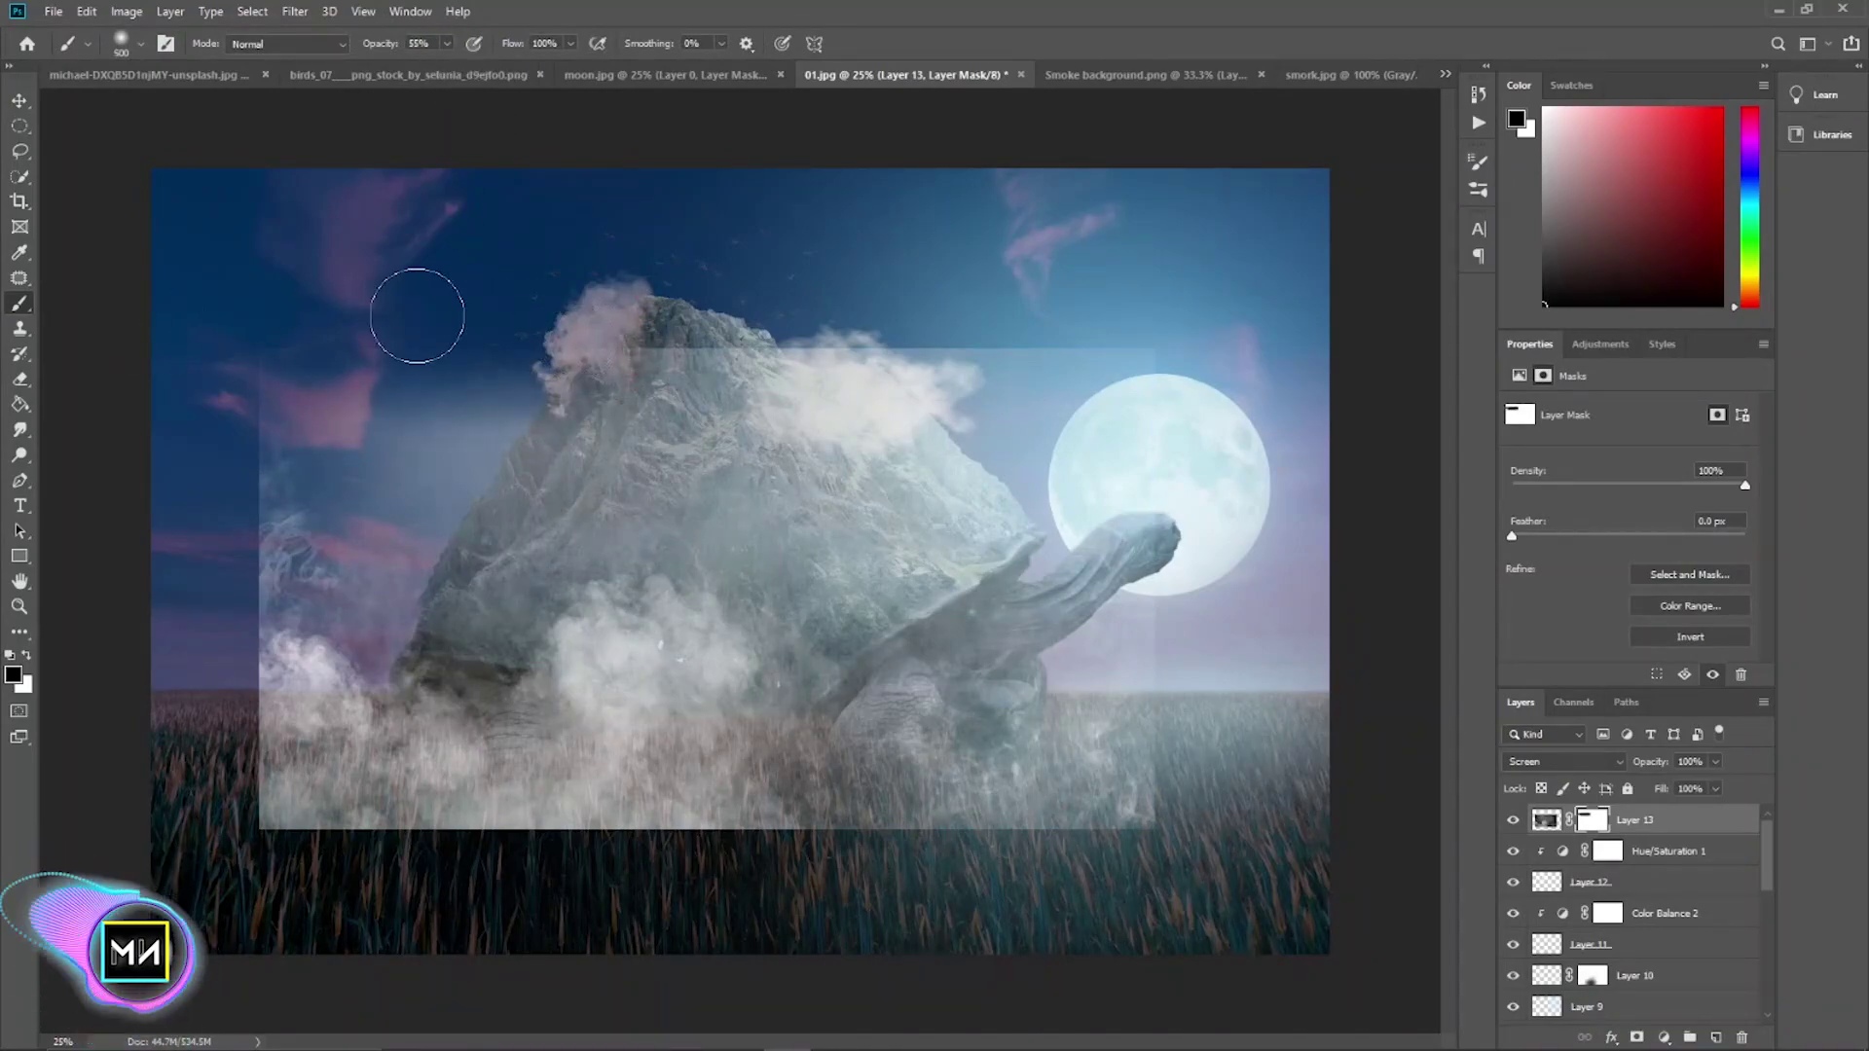
drag(417, 304, 1113, 322)
drag(446, 44, 410, 58)
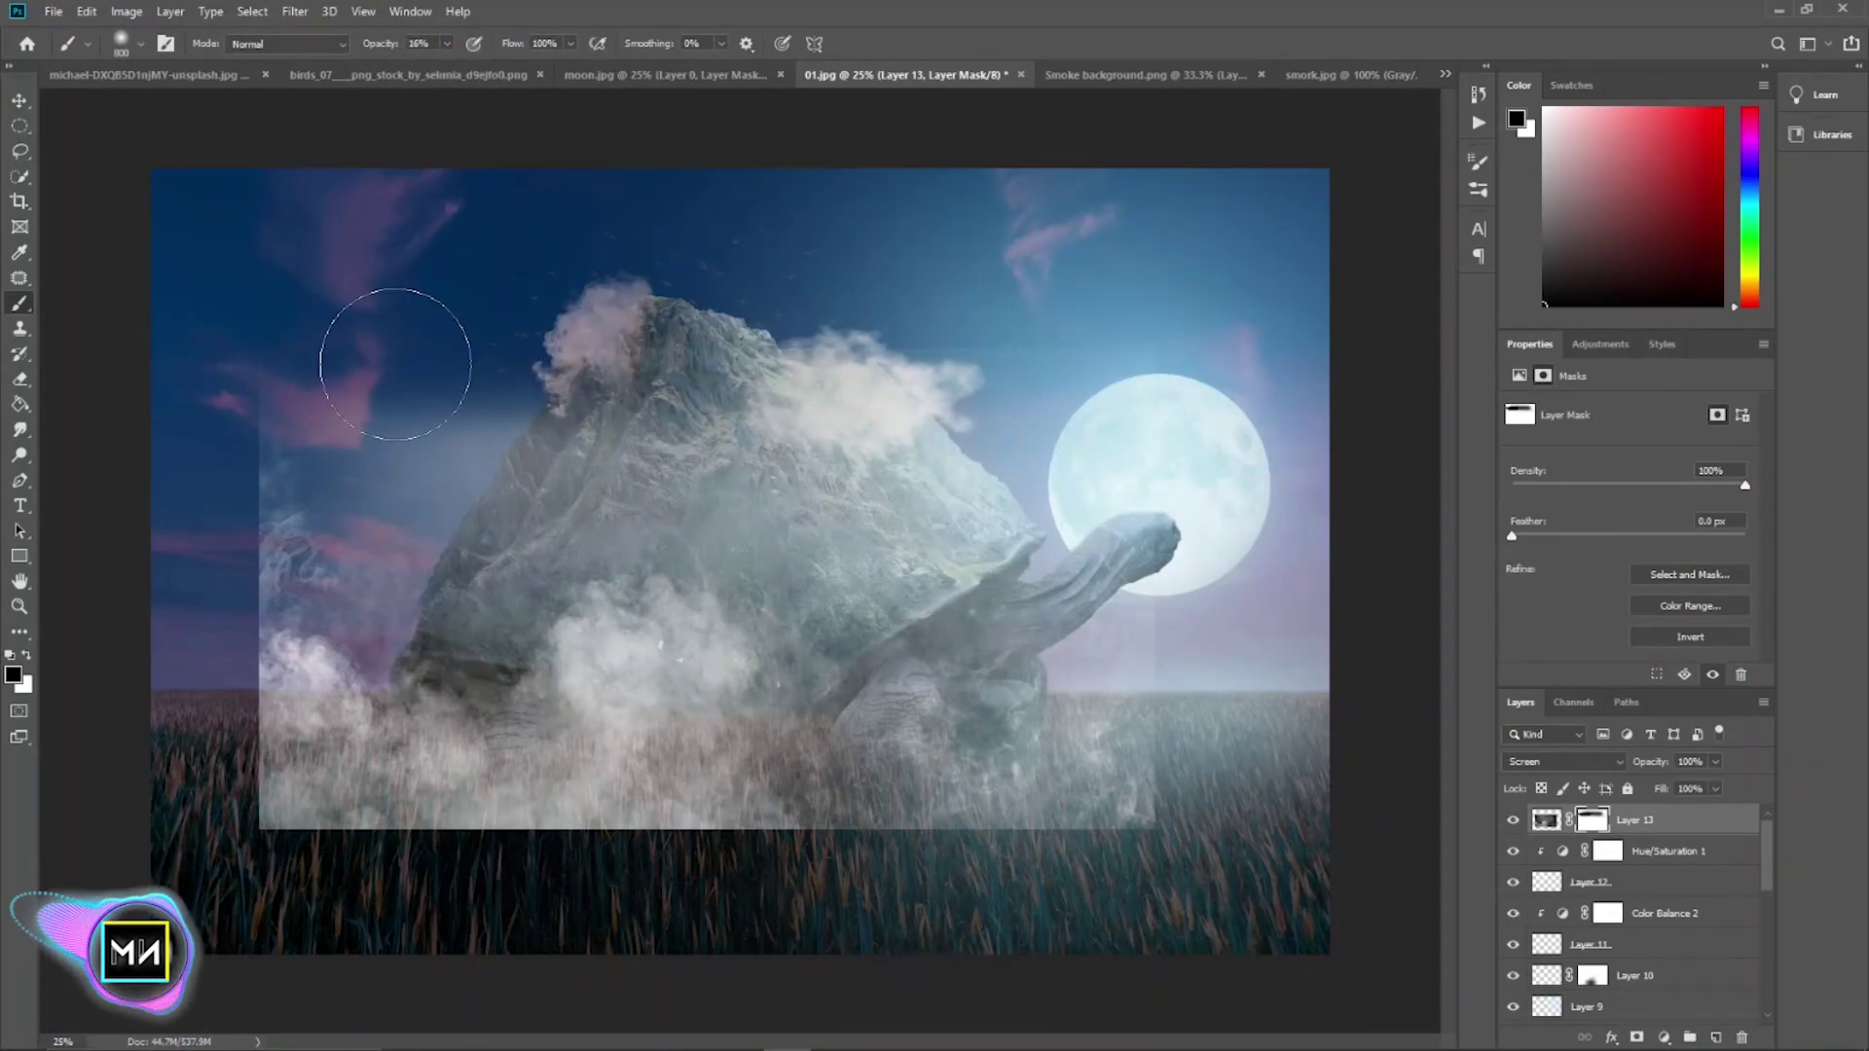
key(bracketleft)
mouse_move(244, 779)
mouse_down()
mouse_move(235, 682)
mouse_move(1030, 336)
mouse_up()
- Mask out the haze over the grass near the turtle's feet and the wisp left of the rock
key(bracketright)
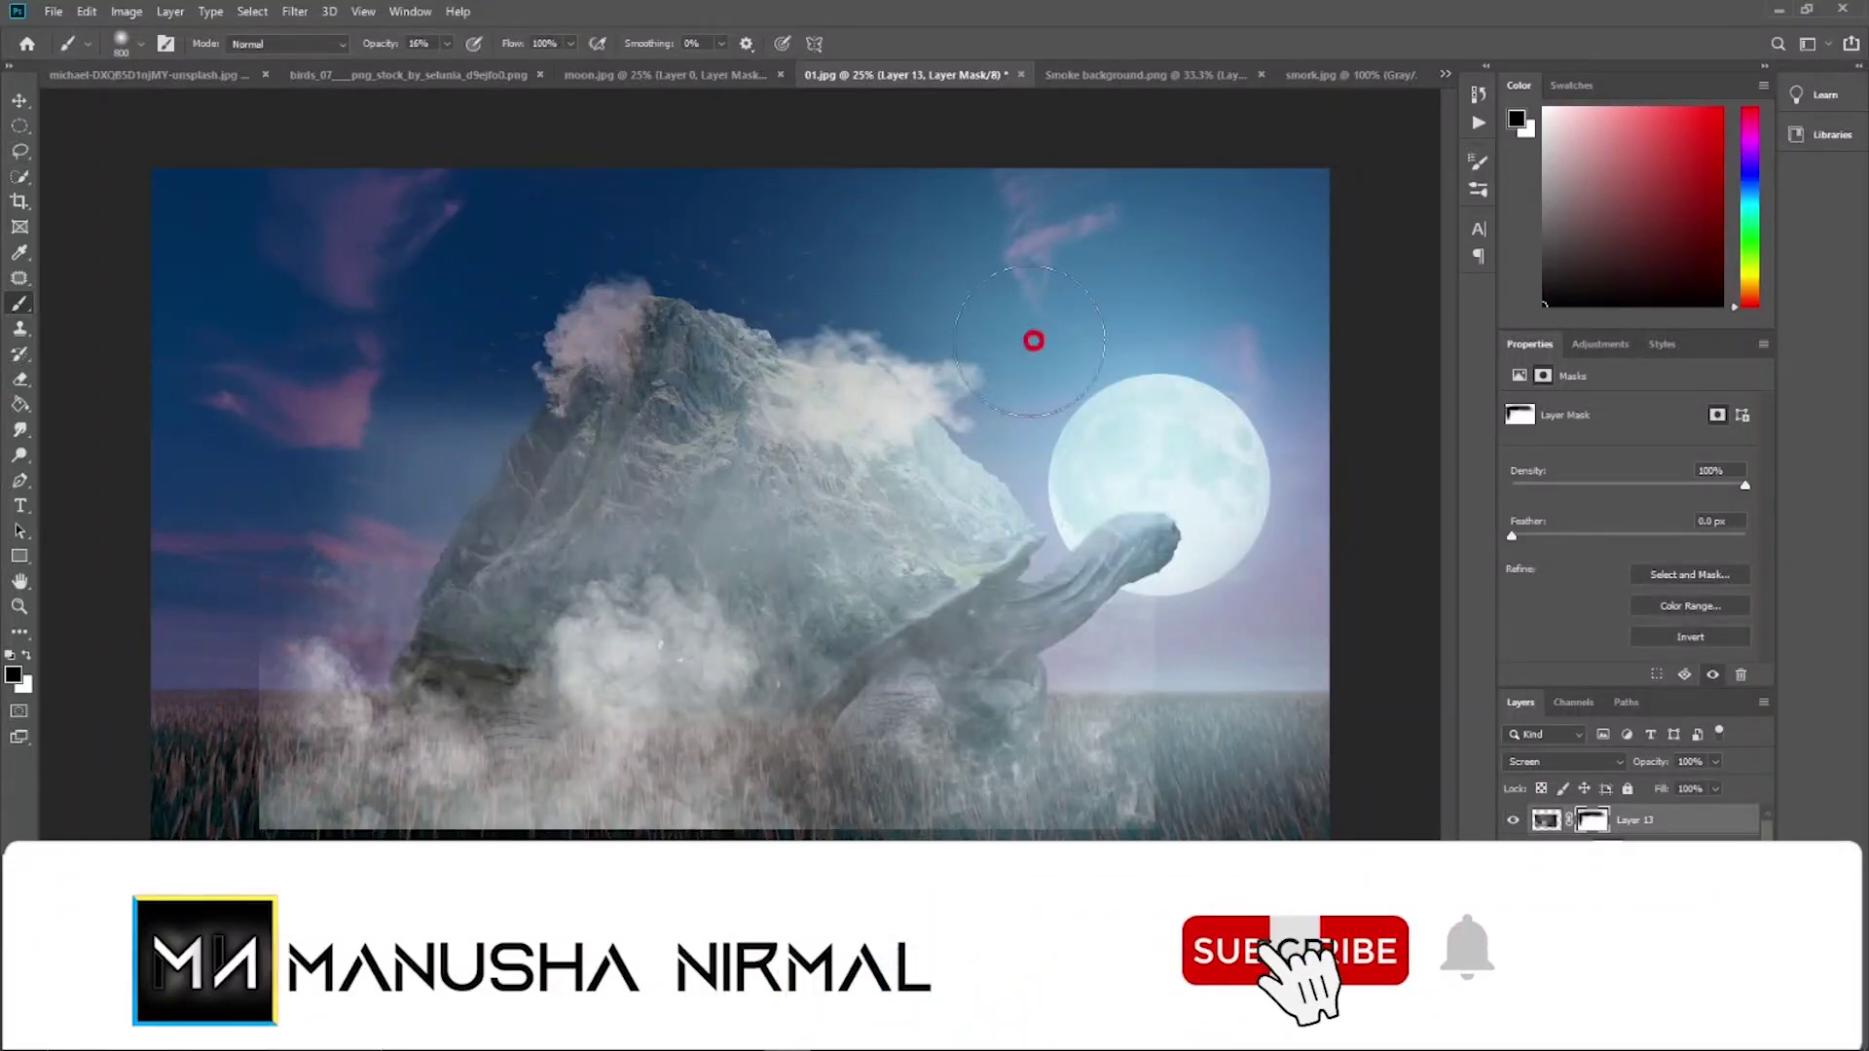
drag(1142, 686, 1032, 821)
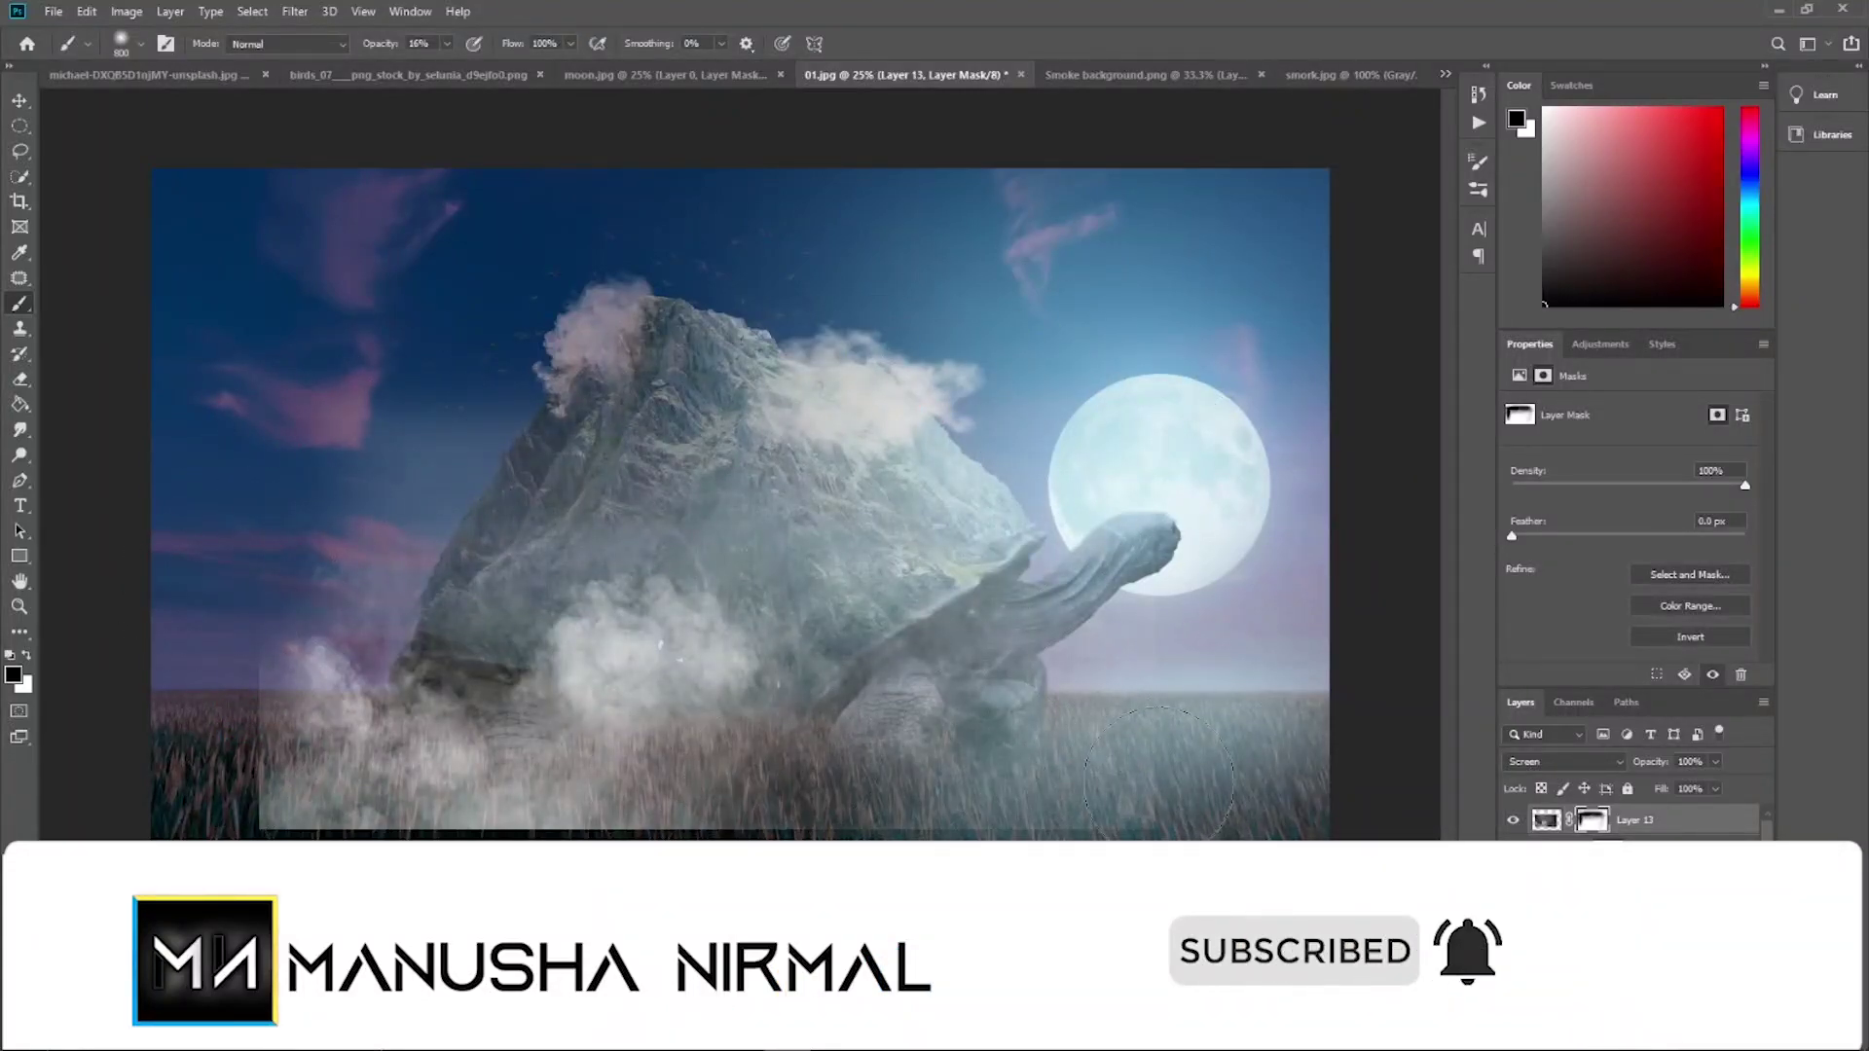
key(bracketleft)
mouse_move(603, 828)
mouse_down()
mouse_move(292, 772)
mouse_move(617, 855)
mouse_move(313, 772)
mouse_move(365, 849)
mouse_up()
mouse_move(463, 816)
mouse_down()
mouse_move(250, 763)
mouse_move(835, 765)
mouse_up()
drag(273, 720, 243, 488)
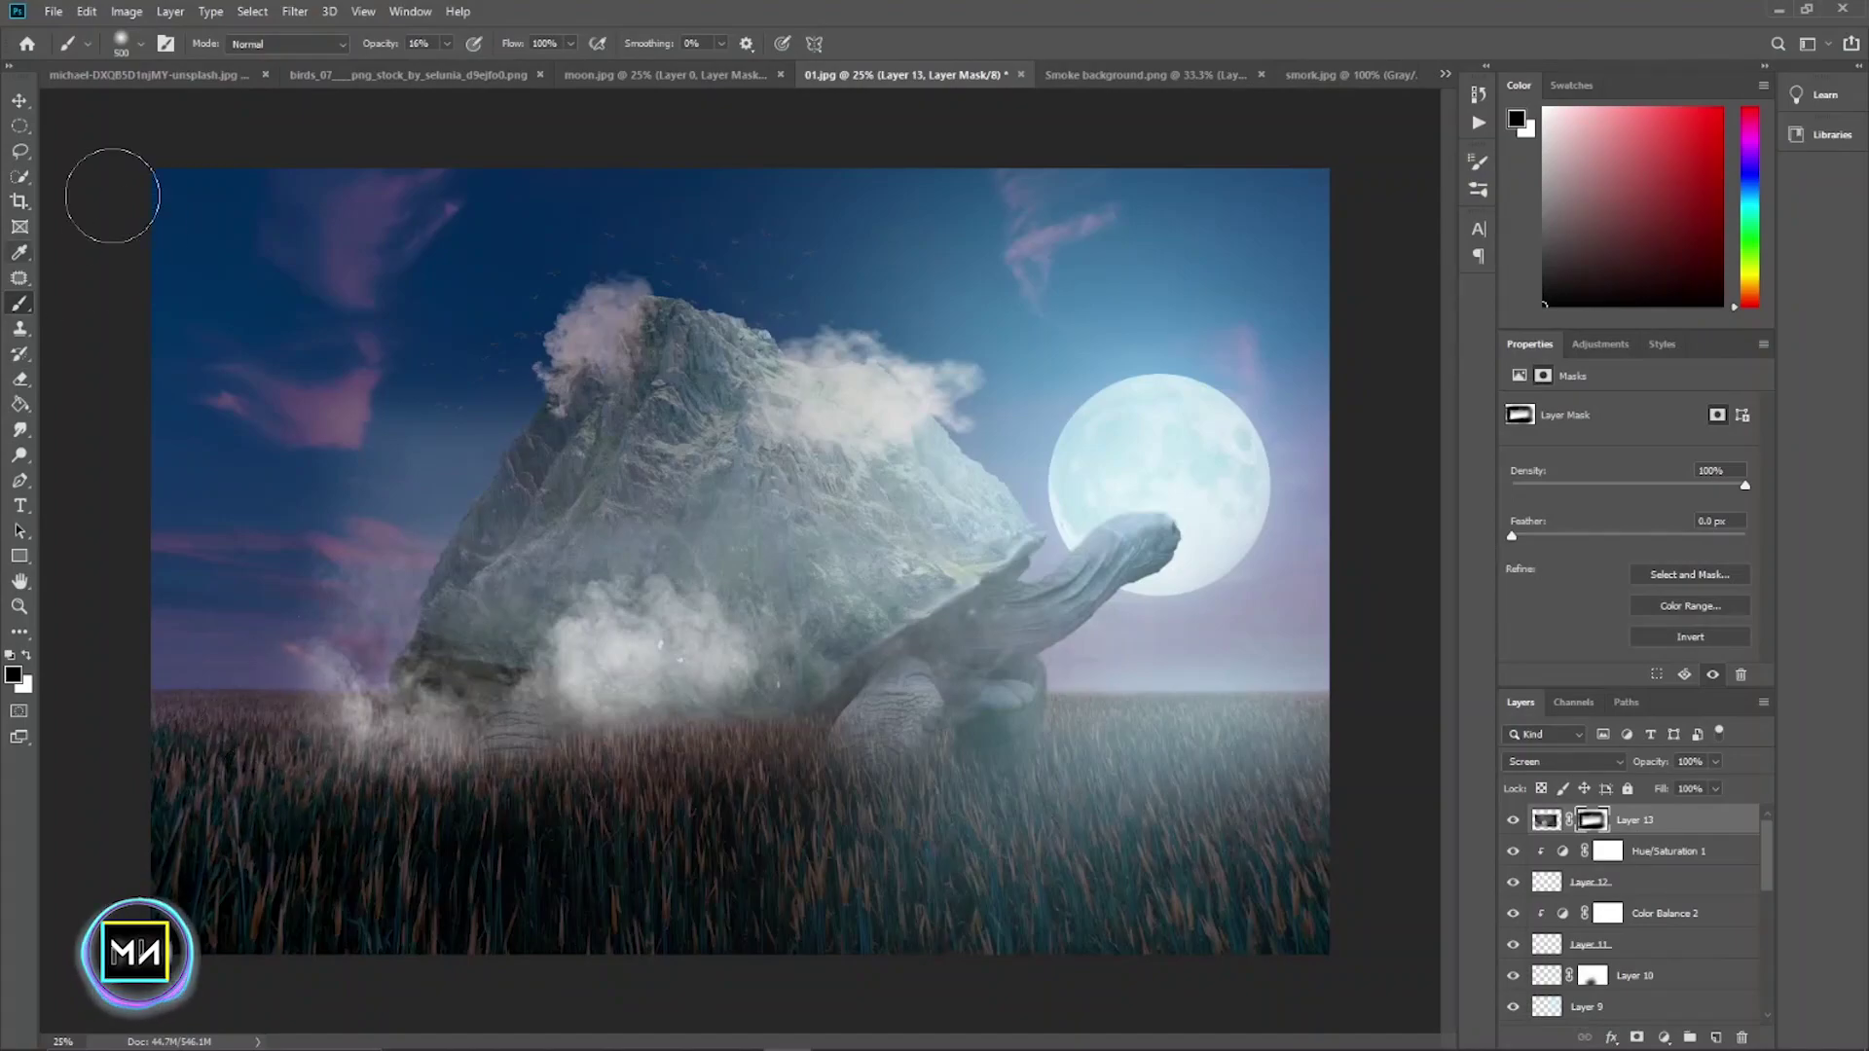
- Rotate and raise the smoke up-left over the rock, then mask the upper-left sky wisps
key(v)
mouse_move(574, 740)
mouse_down()
mouse_move(669, 648)
mouse_move(607, 639)
mouse_up()
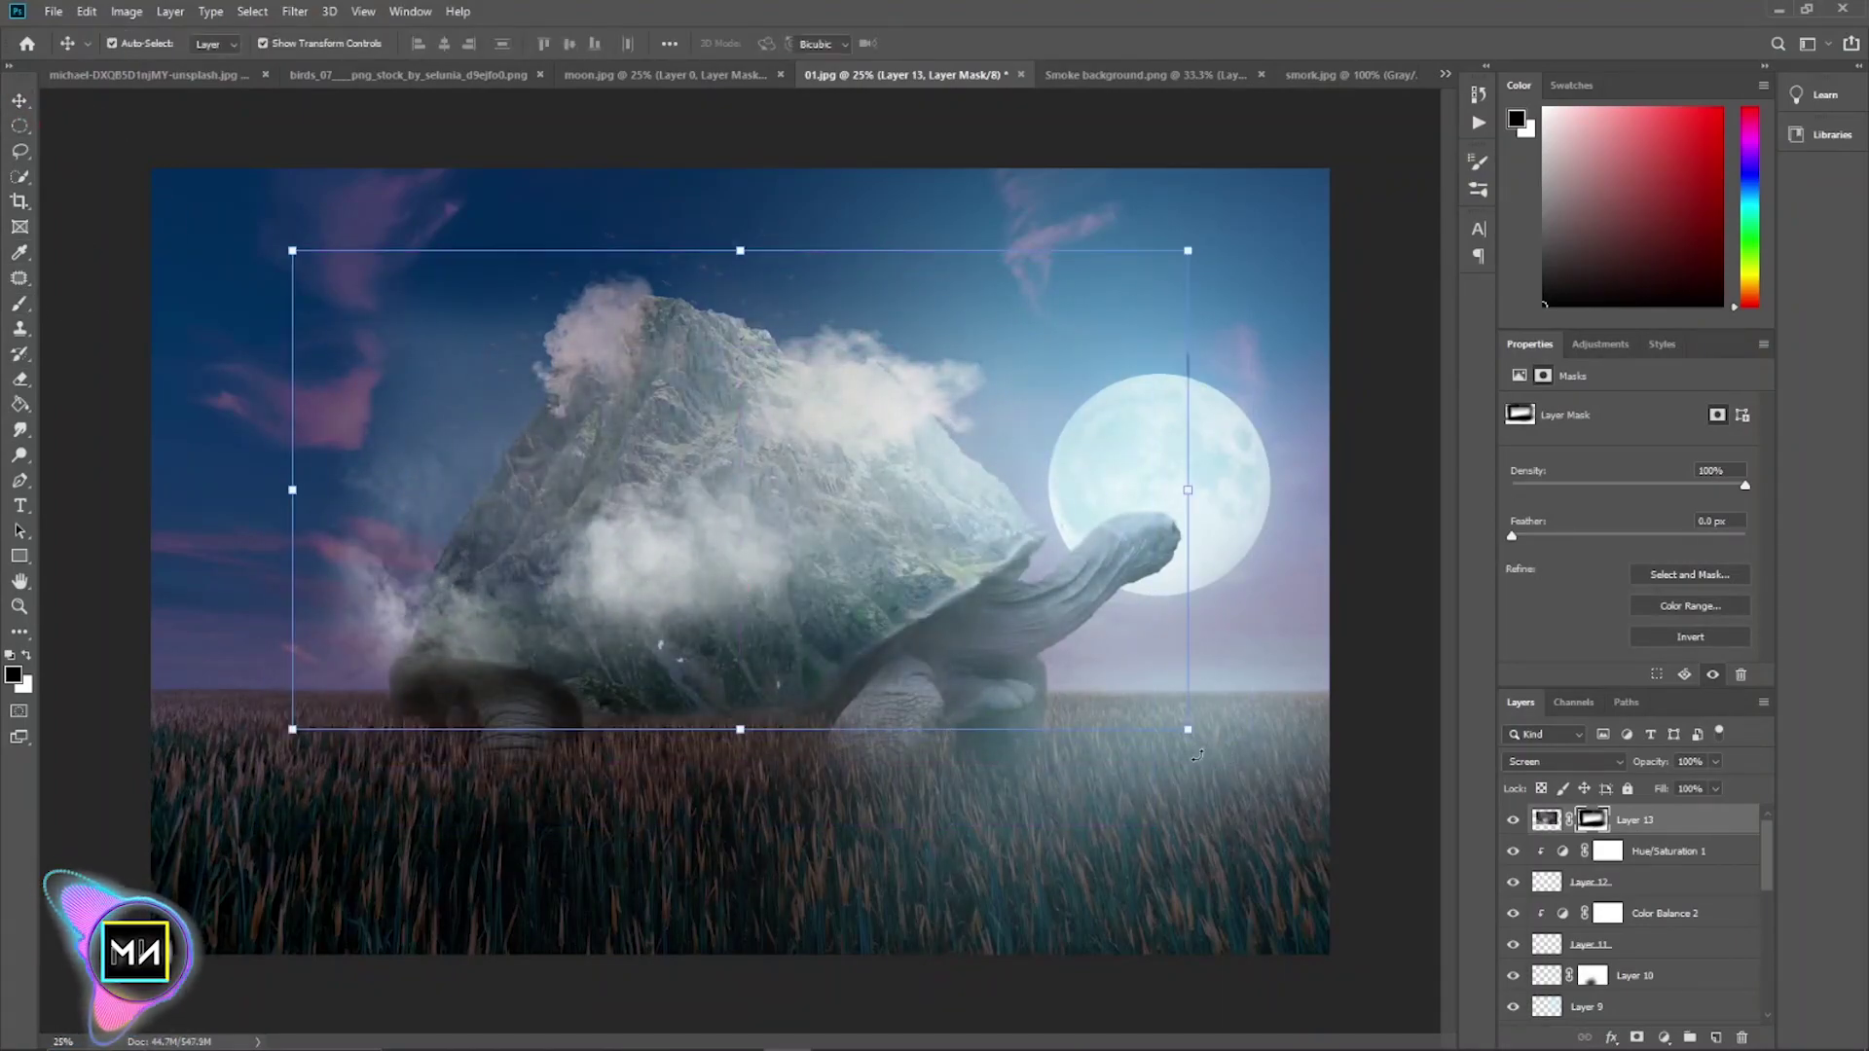
mouse_move(1196, 755)
mouse_down()
mouse_move(687, 492)
mouse_move(596, 484)
mouse_up()
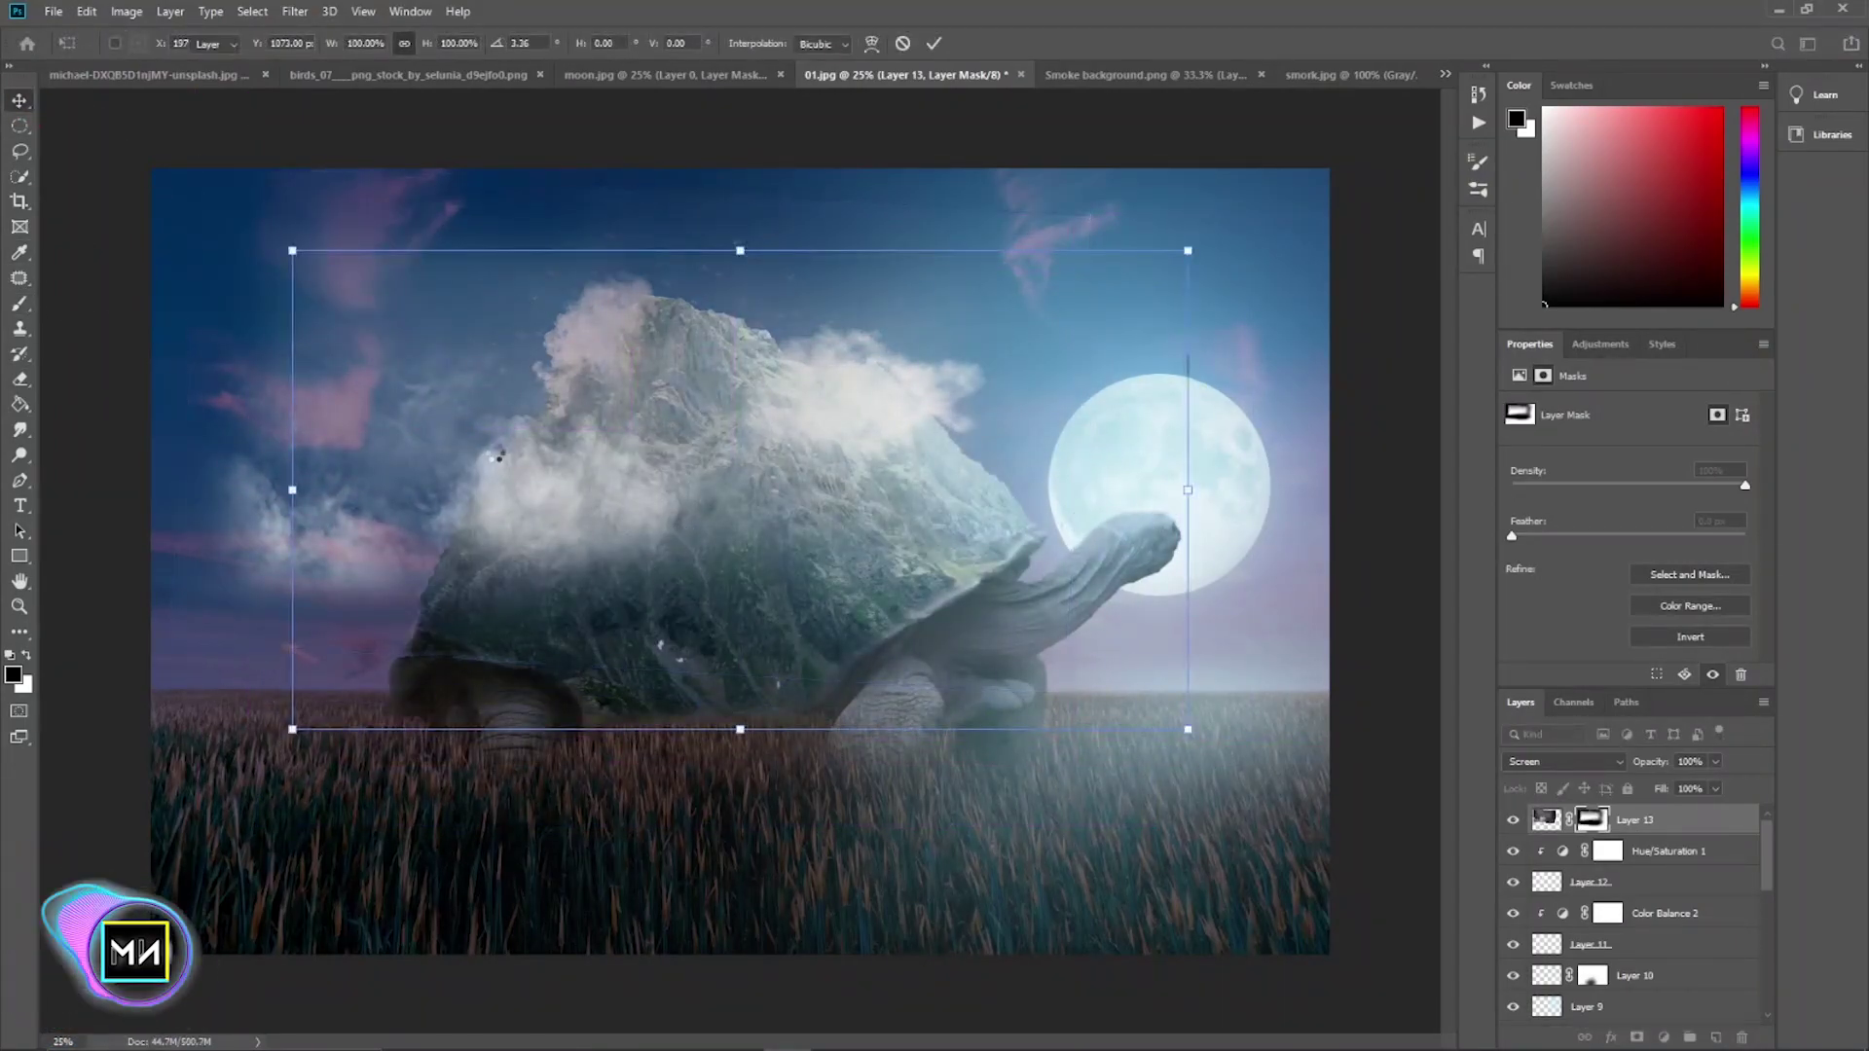
key(Return)
key(b)
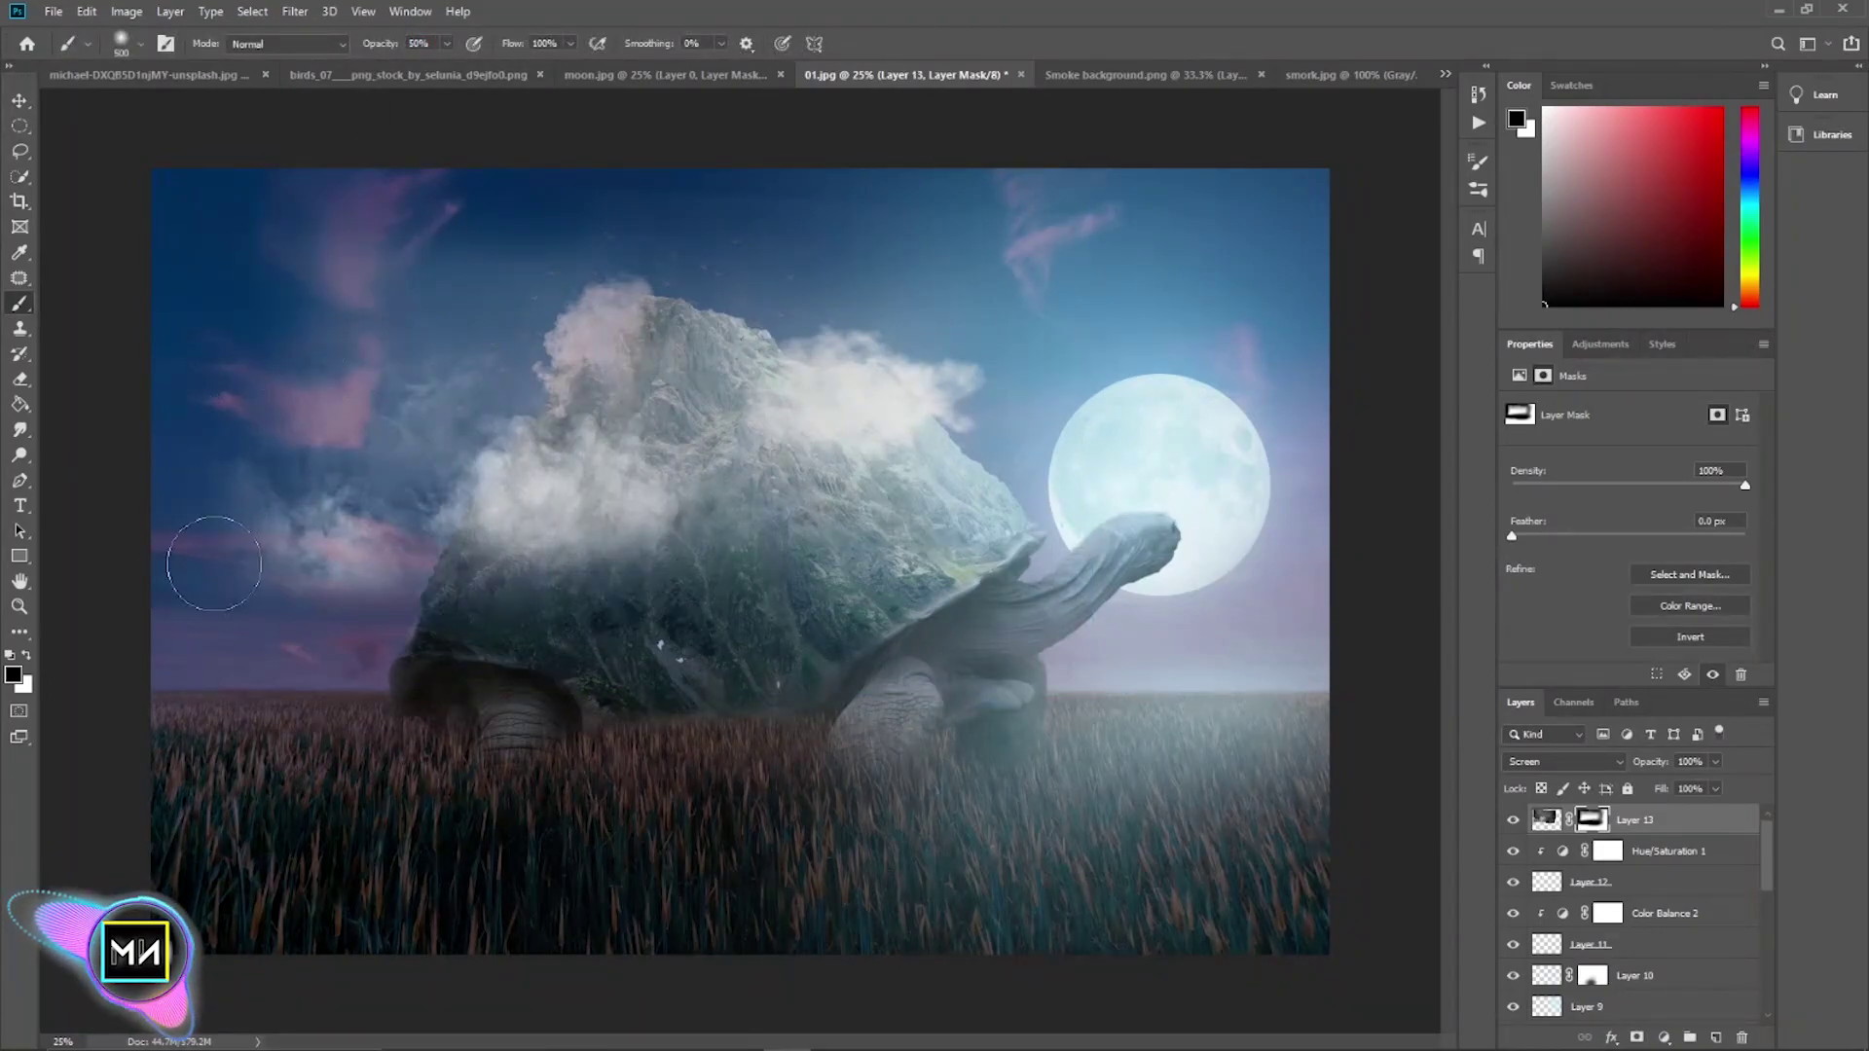
mouse_move(242, 560)
mouse_down()
mouse_move(376, 251)
mouse_move(825, 188)
mouse_move(925, 321)
mouse_move(437, 393)
mouse_move(292, 564)
mouse_move(376, 480)
mouse_move(457, 438)
mouse_up()
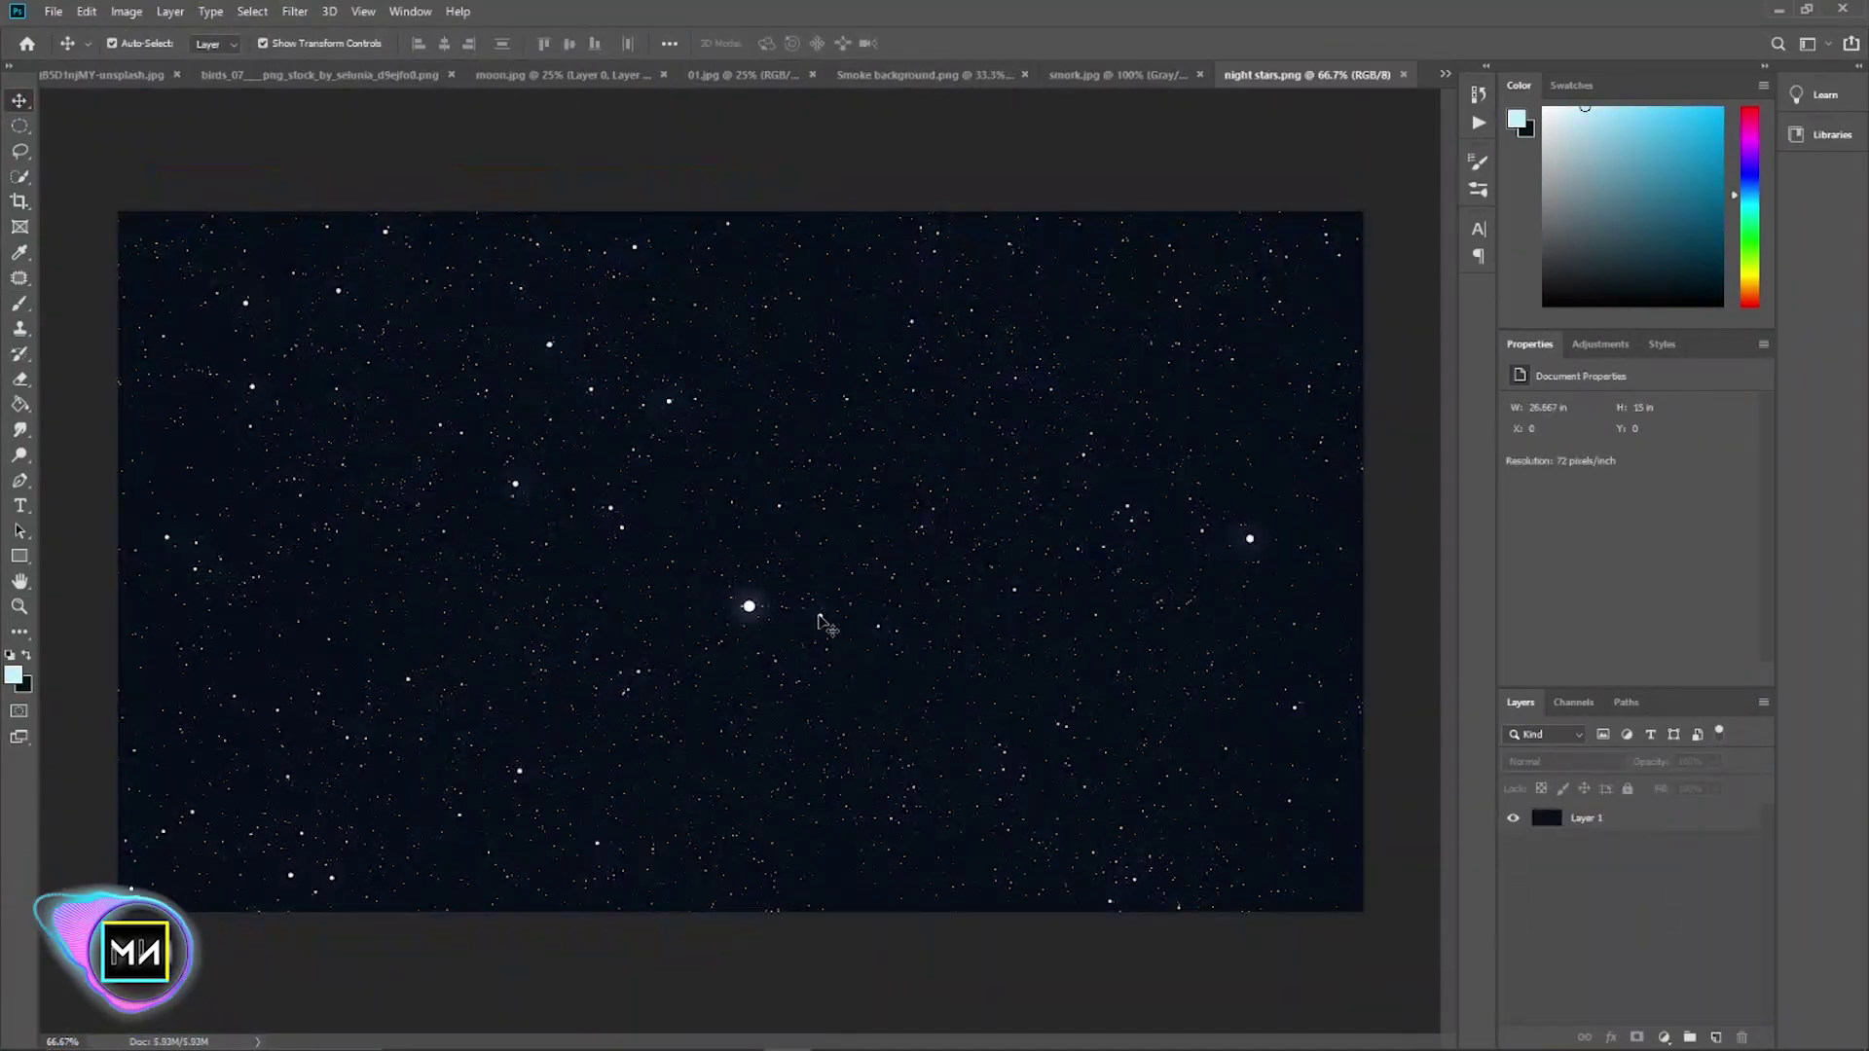
- Bring in night stars.png and scale it to about 288% to cover the canvas
mouse_move(826, 617)
mouse_down()
mouse_move(676, 36)
mouse_move(820, 545)
mouse_up()
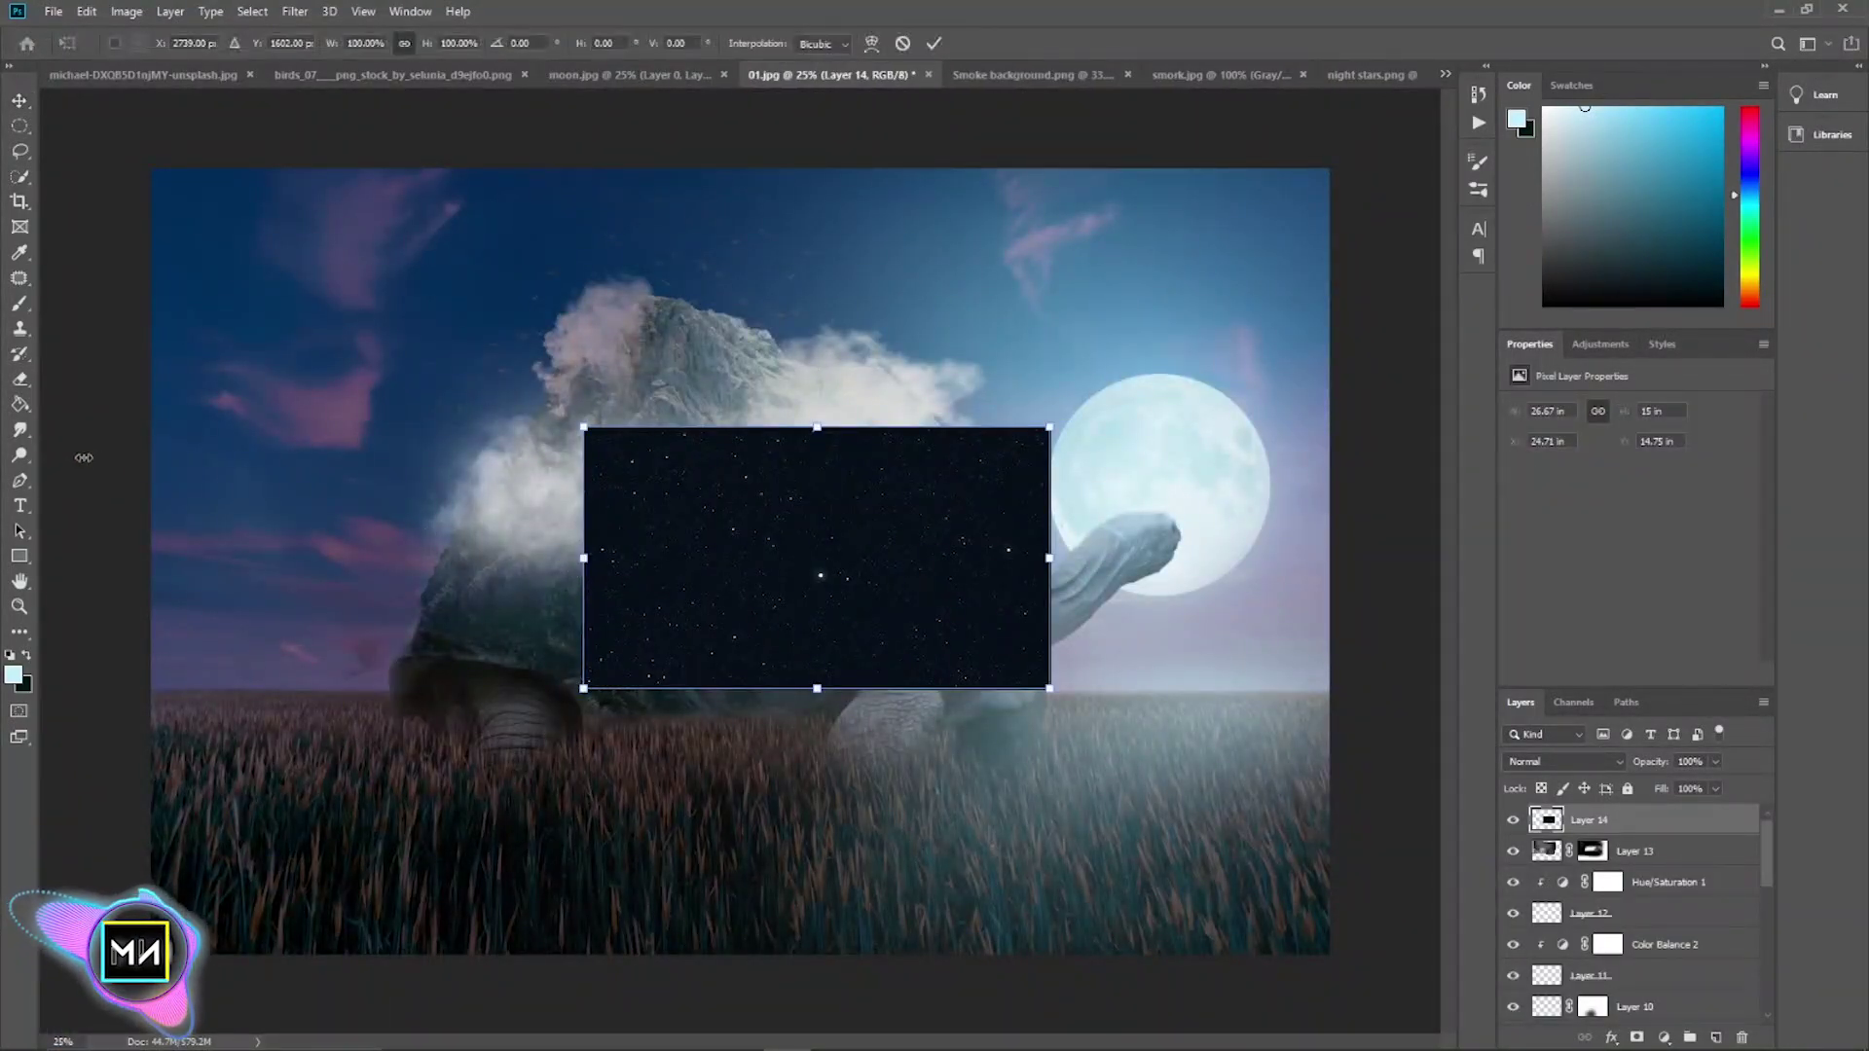
drag(554, 560, 97, 550)
drag(862, 458, 912, 284)
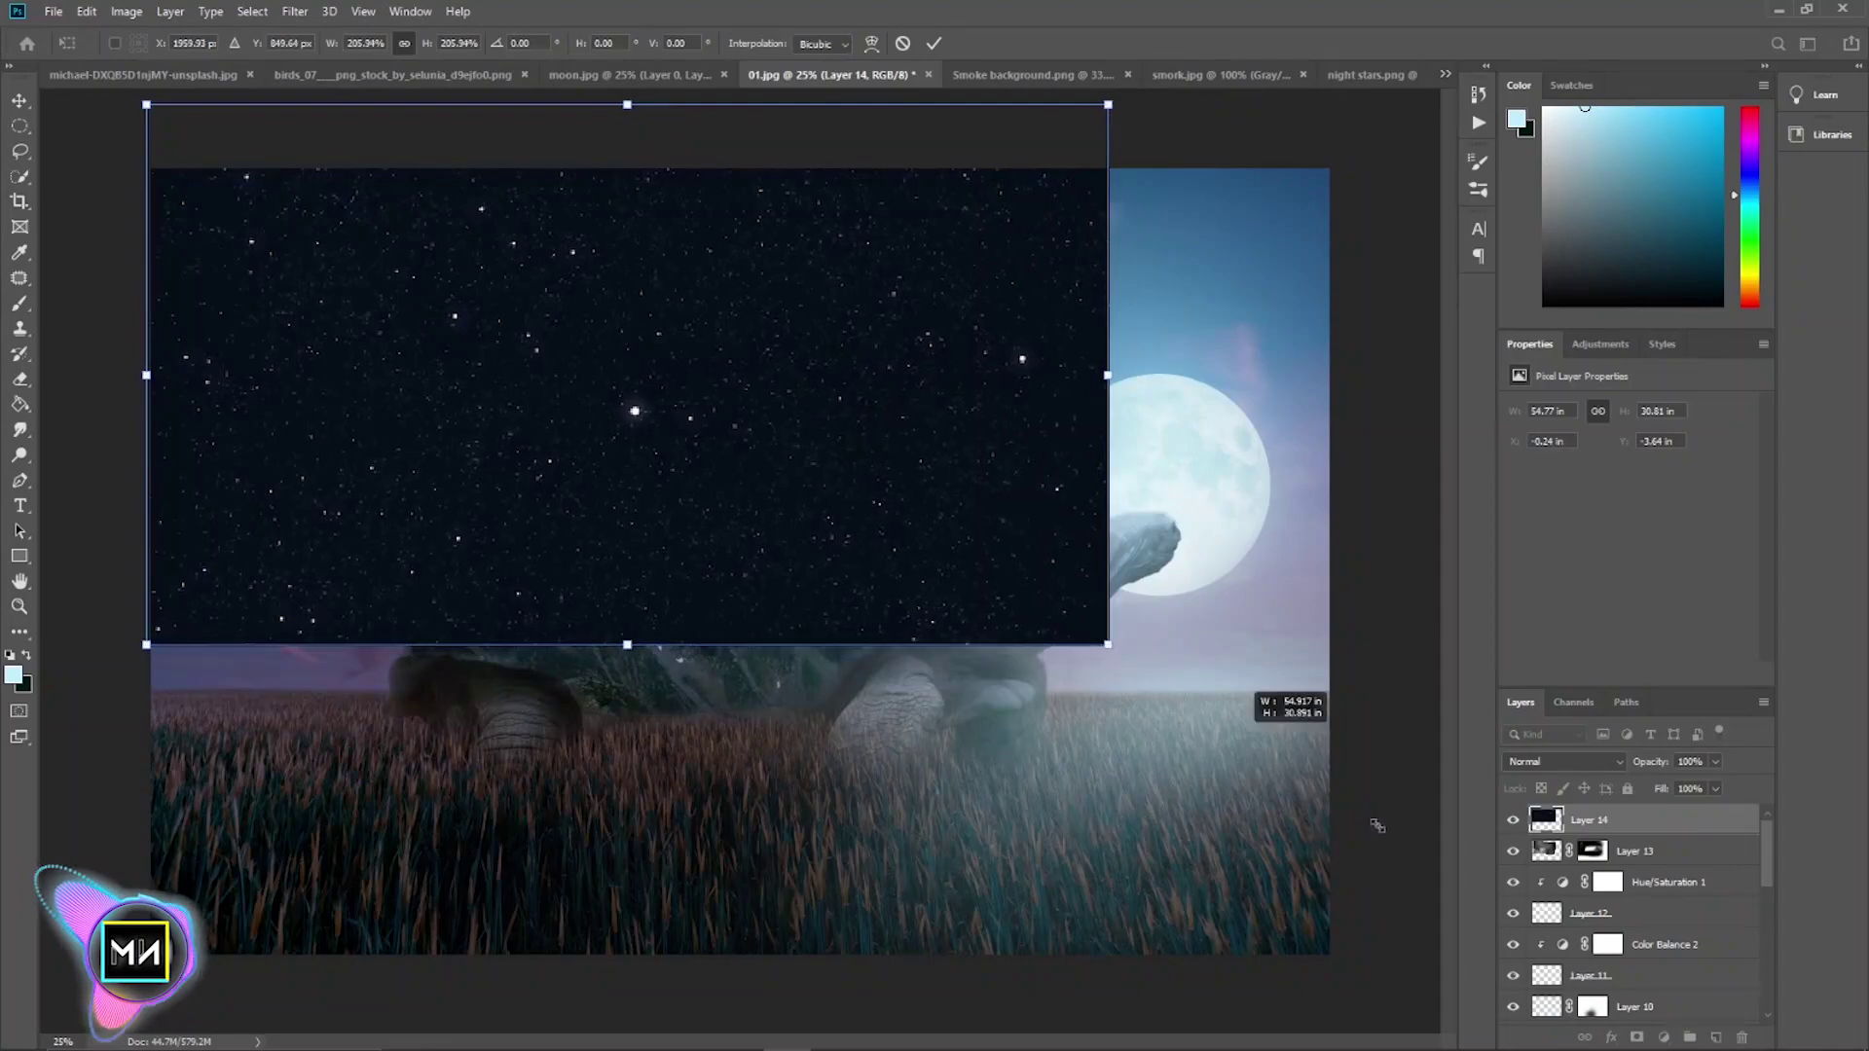
drag(1100, 665, 1481, 876)
key(Return)
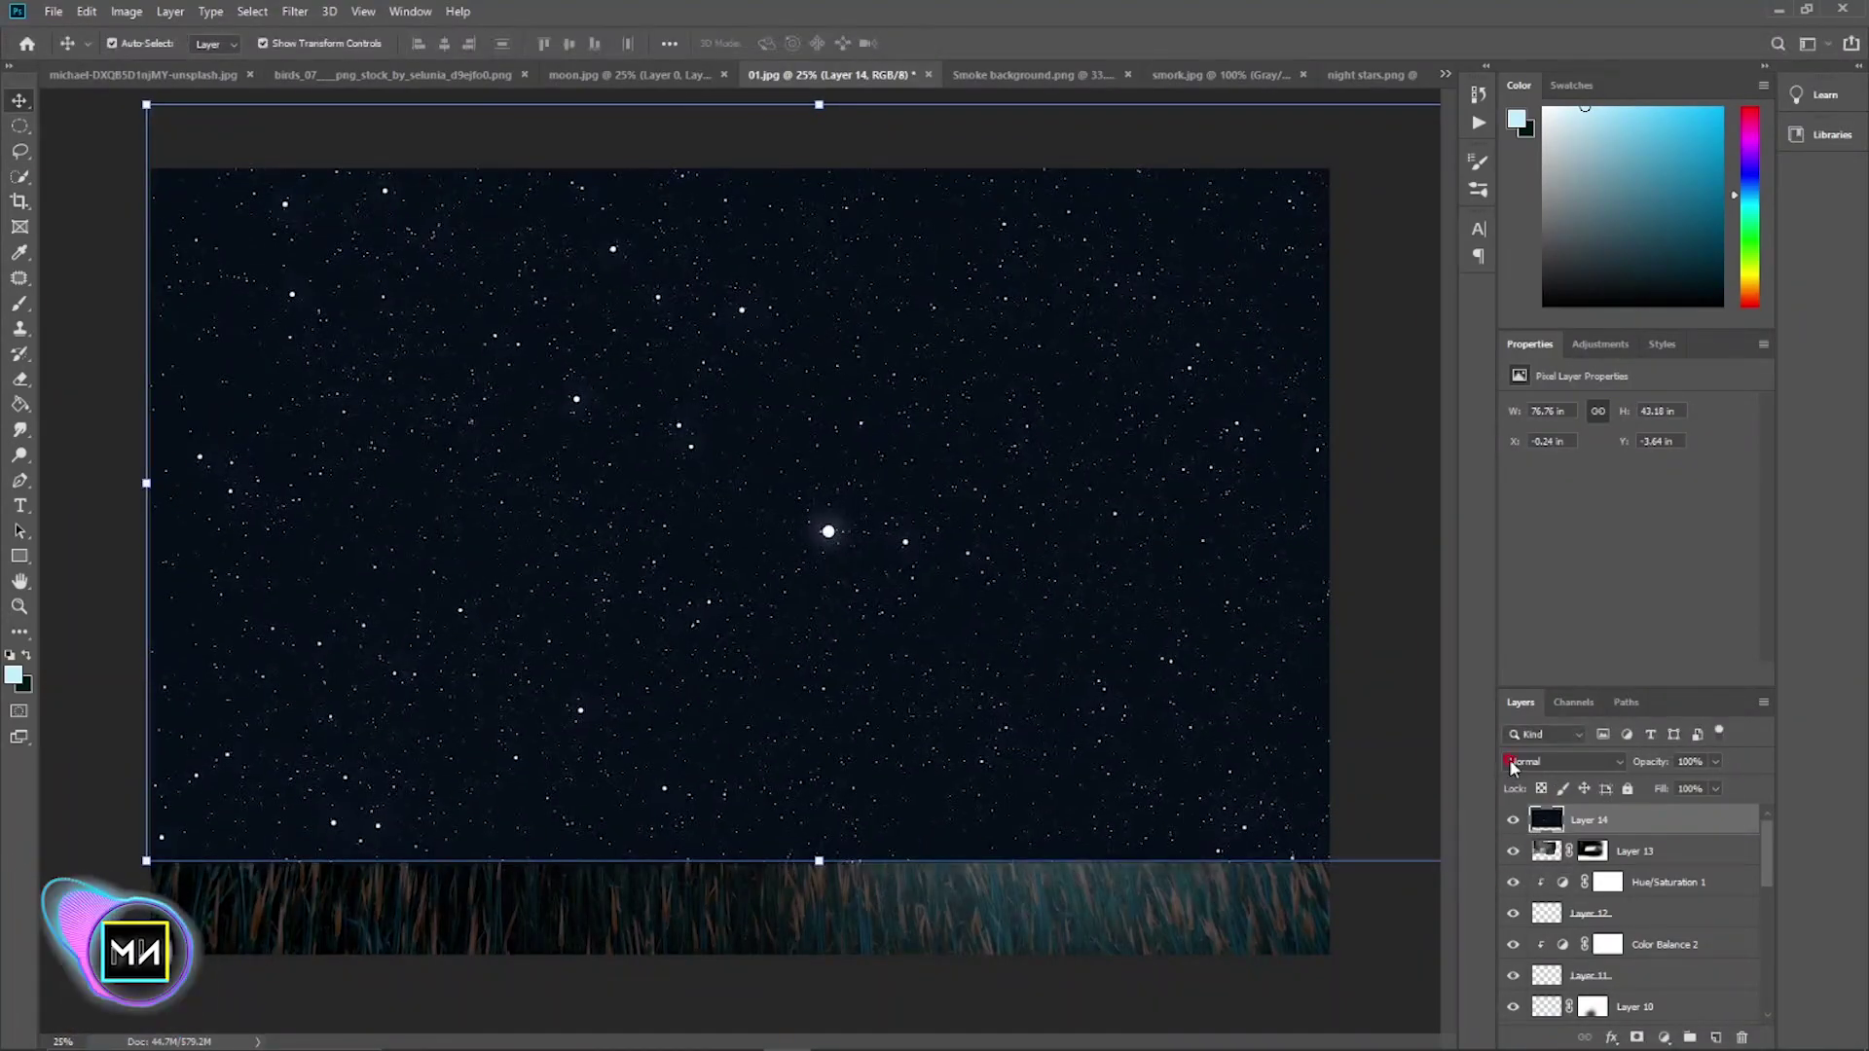
- Set the star layer, Layer 14, to Screen blend mode and add a layer mask
click(1511, 760)
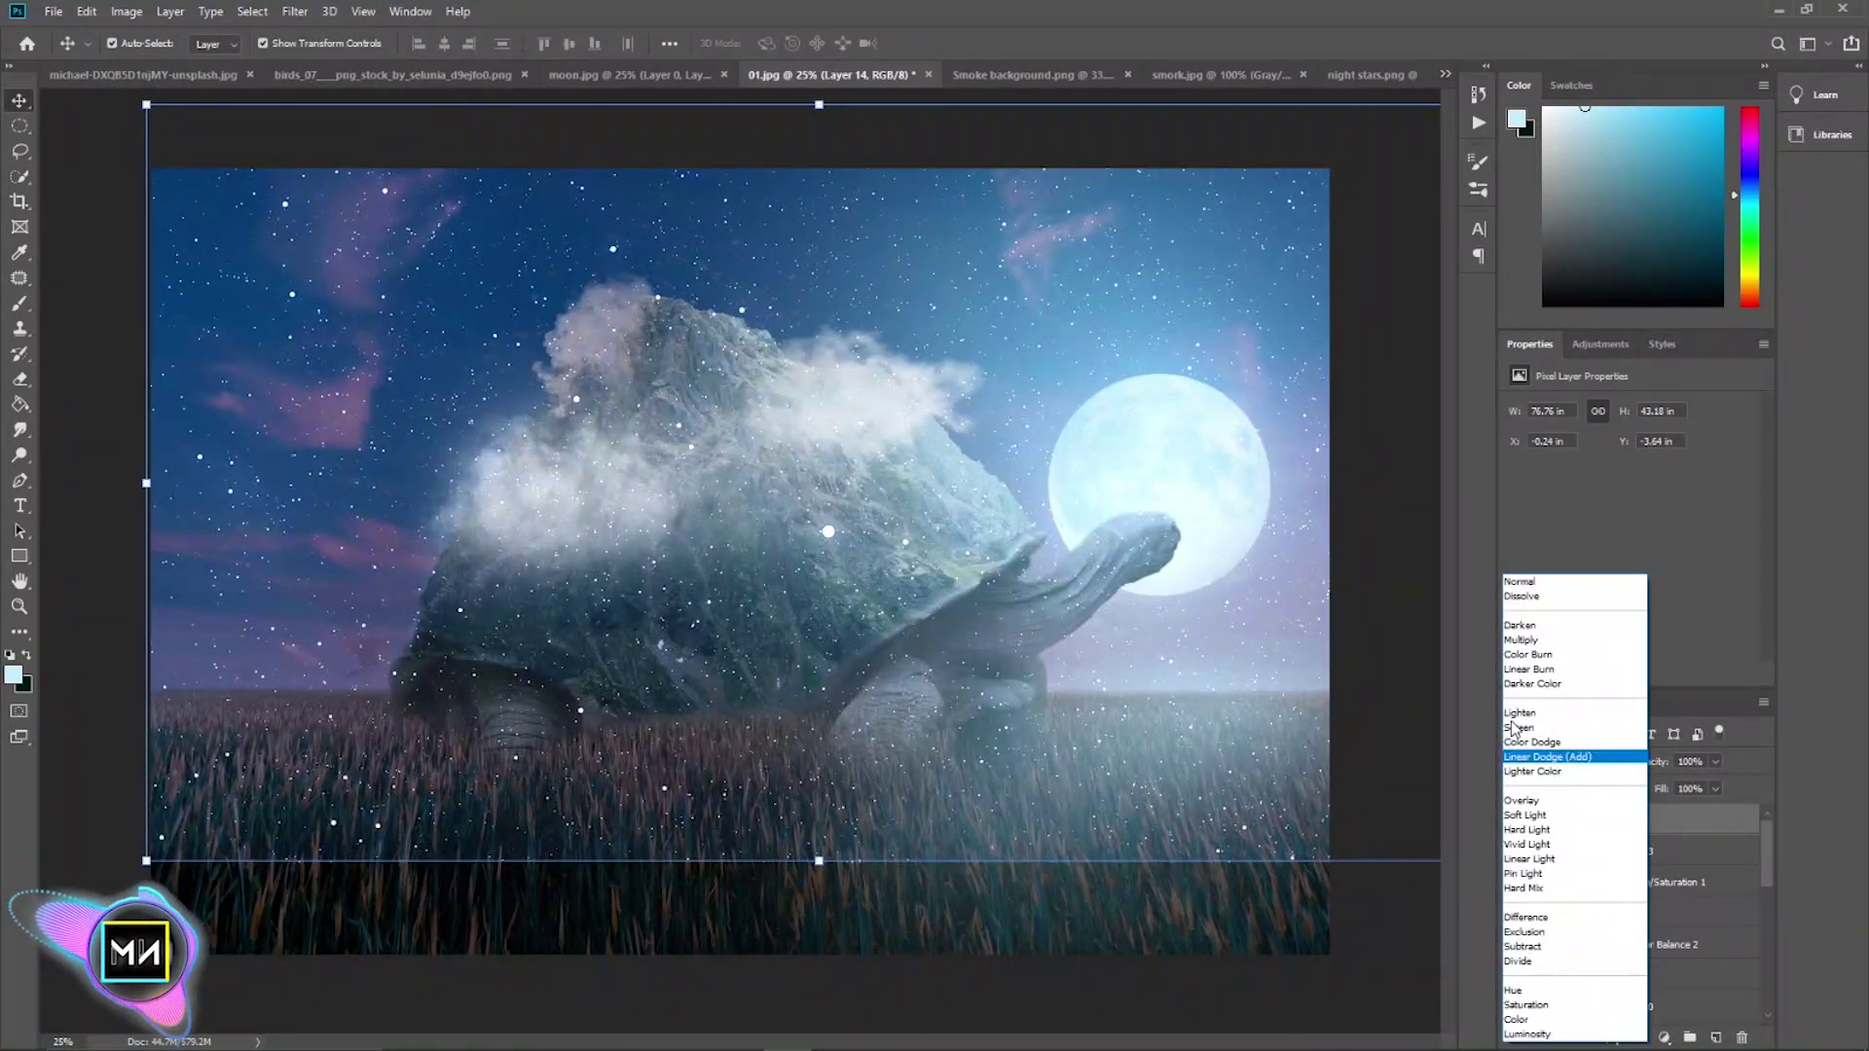
click(1533, 730)
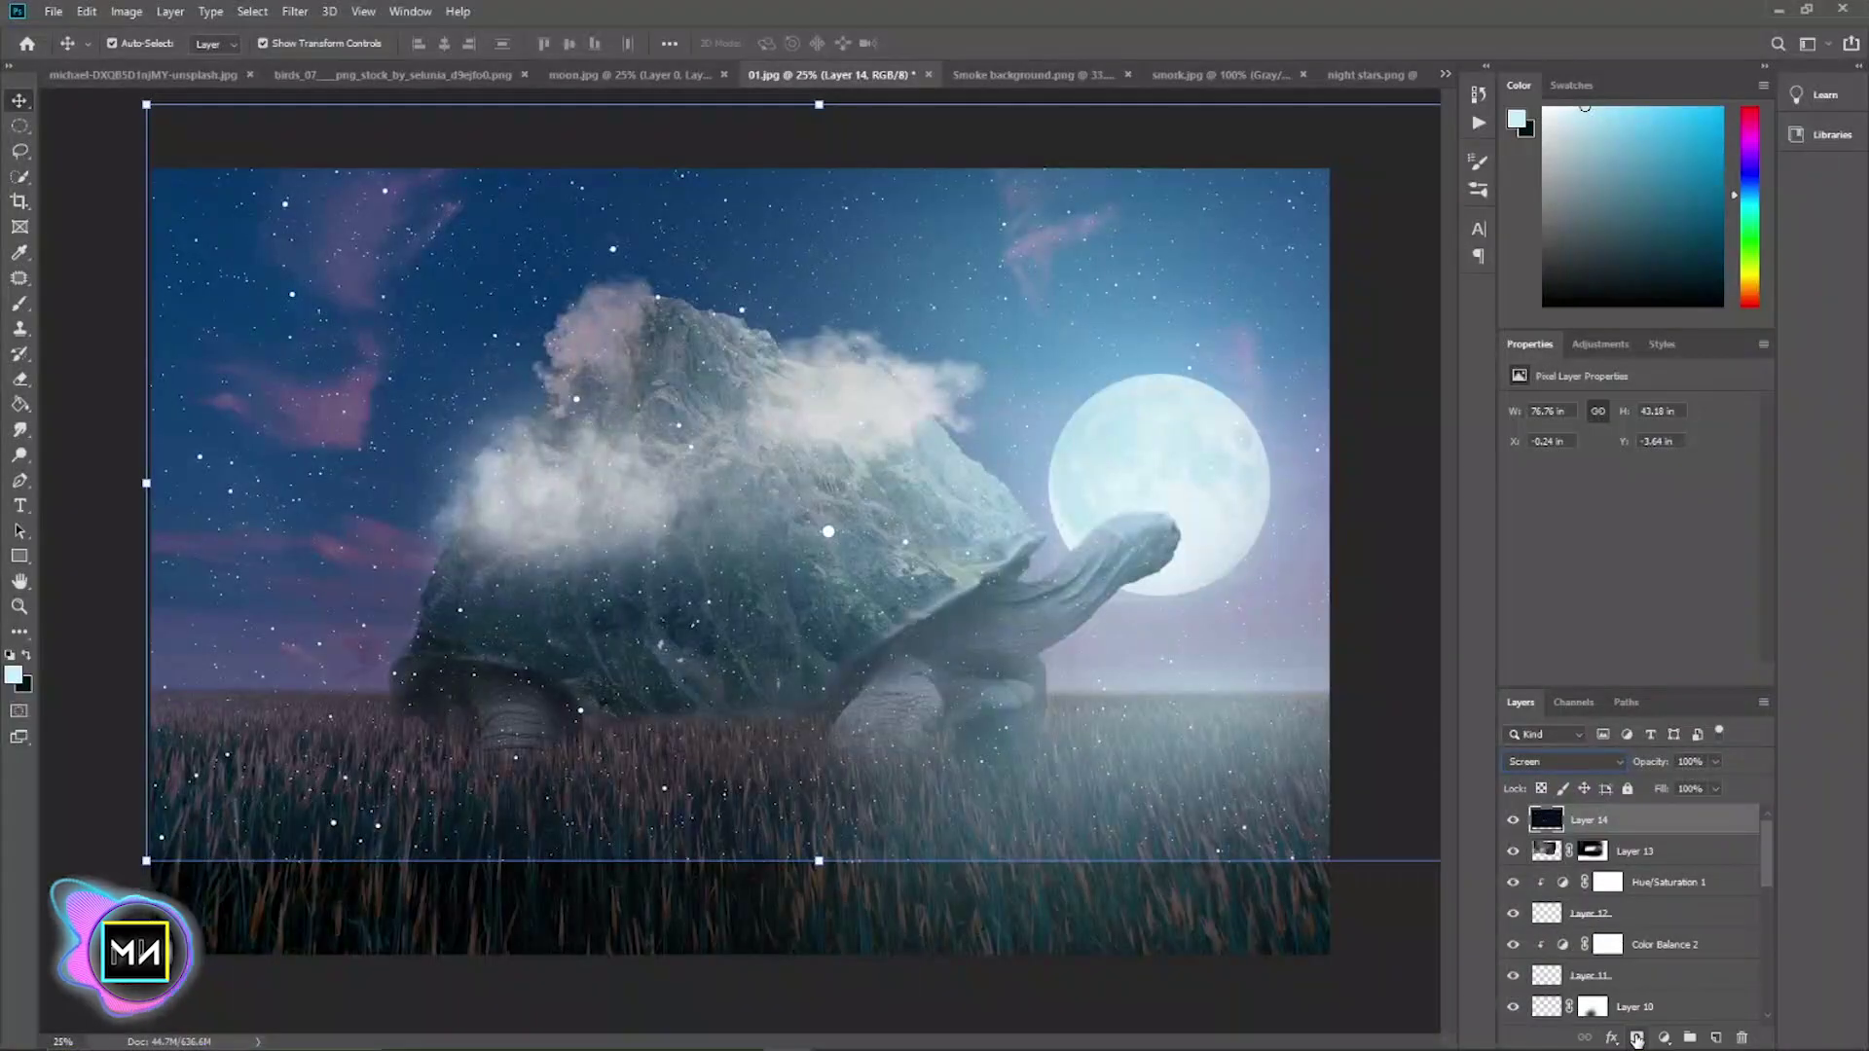
click(1636, 1039)
- Switch to full-screen view without panels and brush the stars off the grass with a smaller brush
key(b)
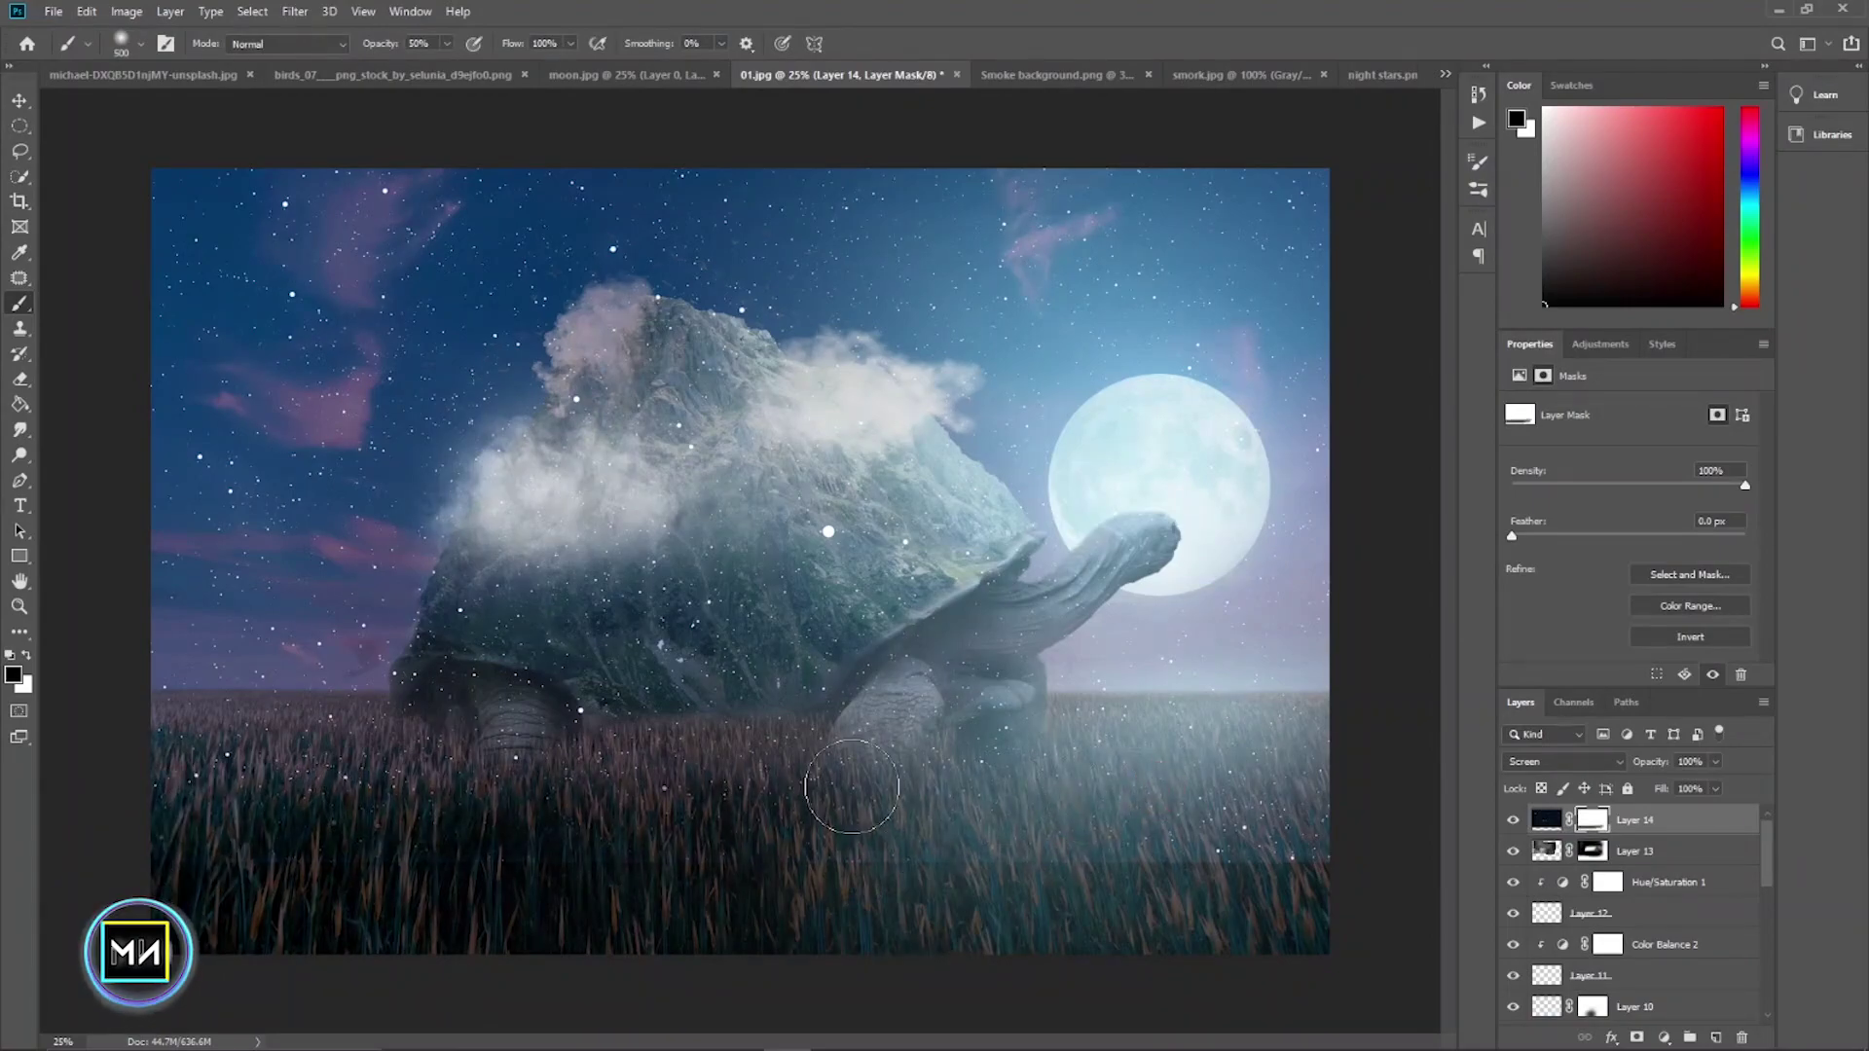
key(f)
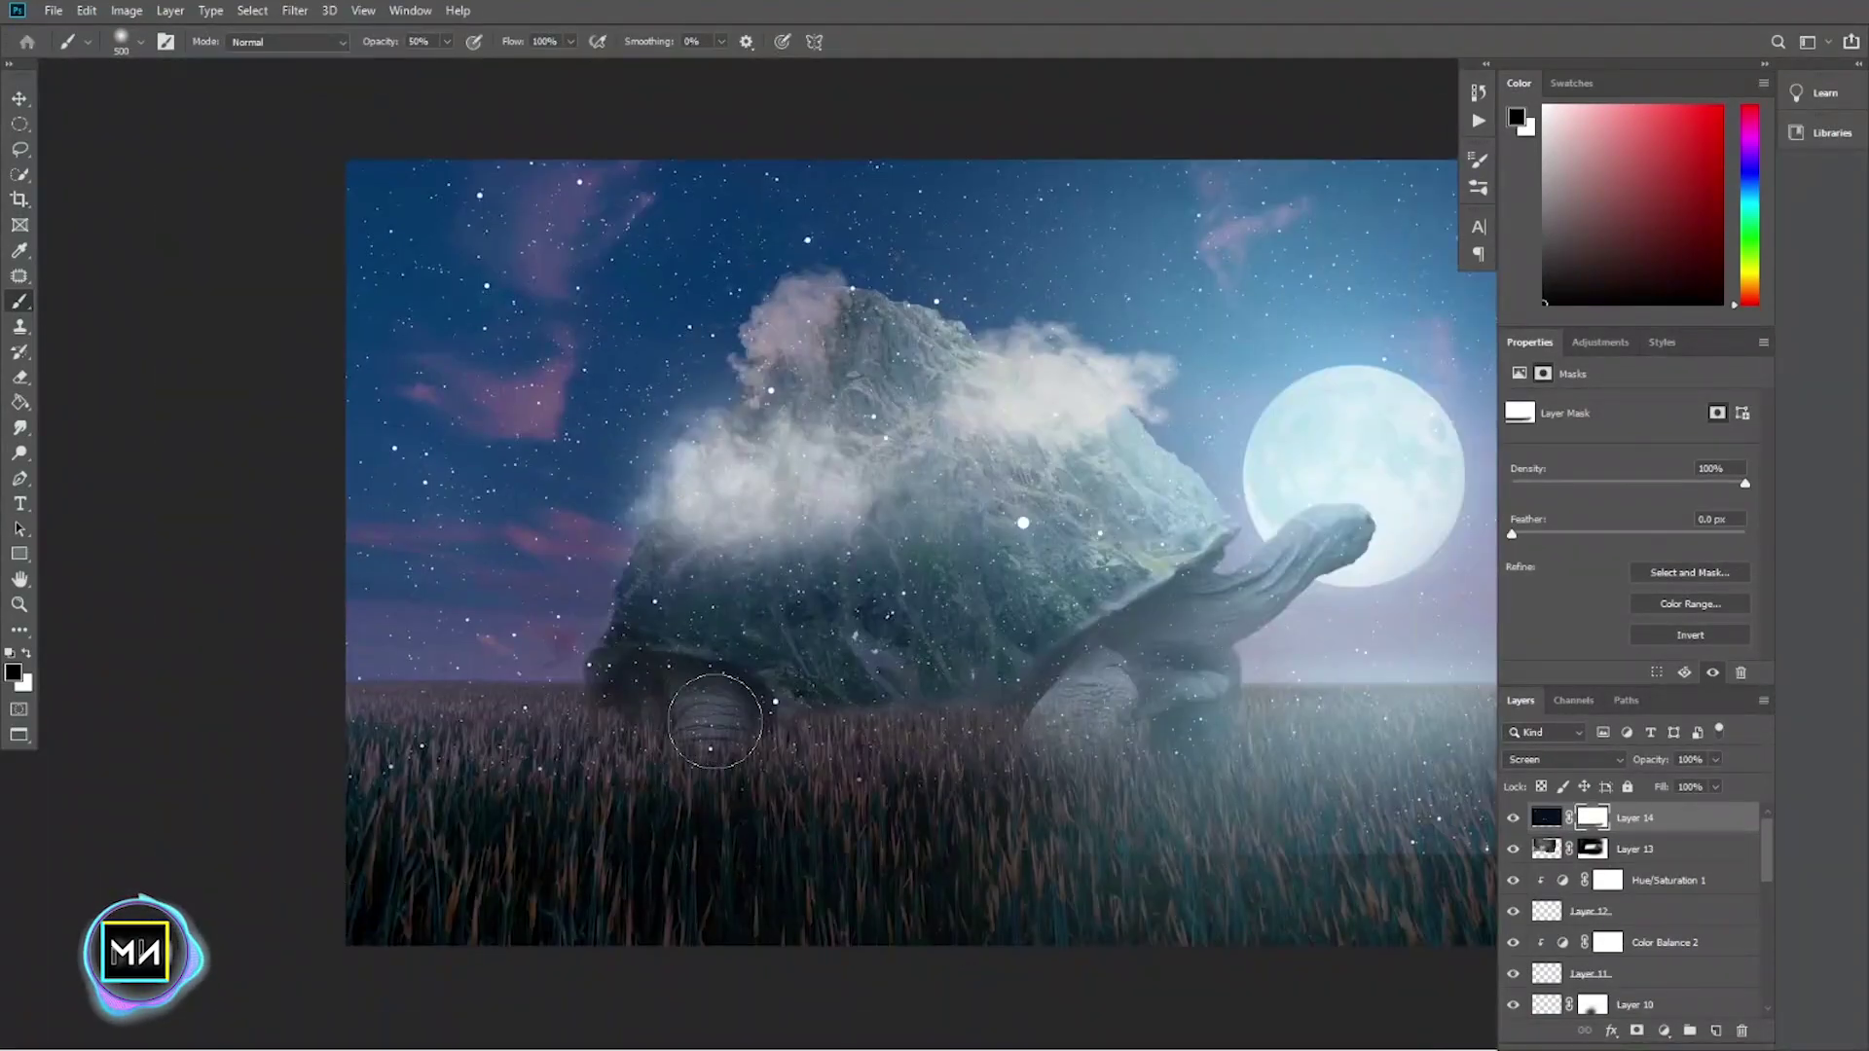
key(f)
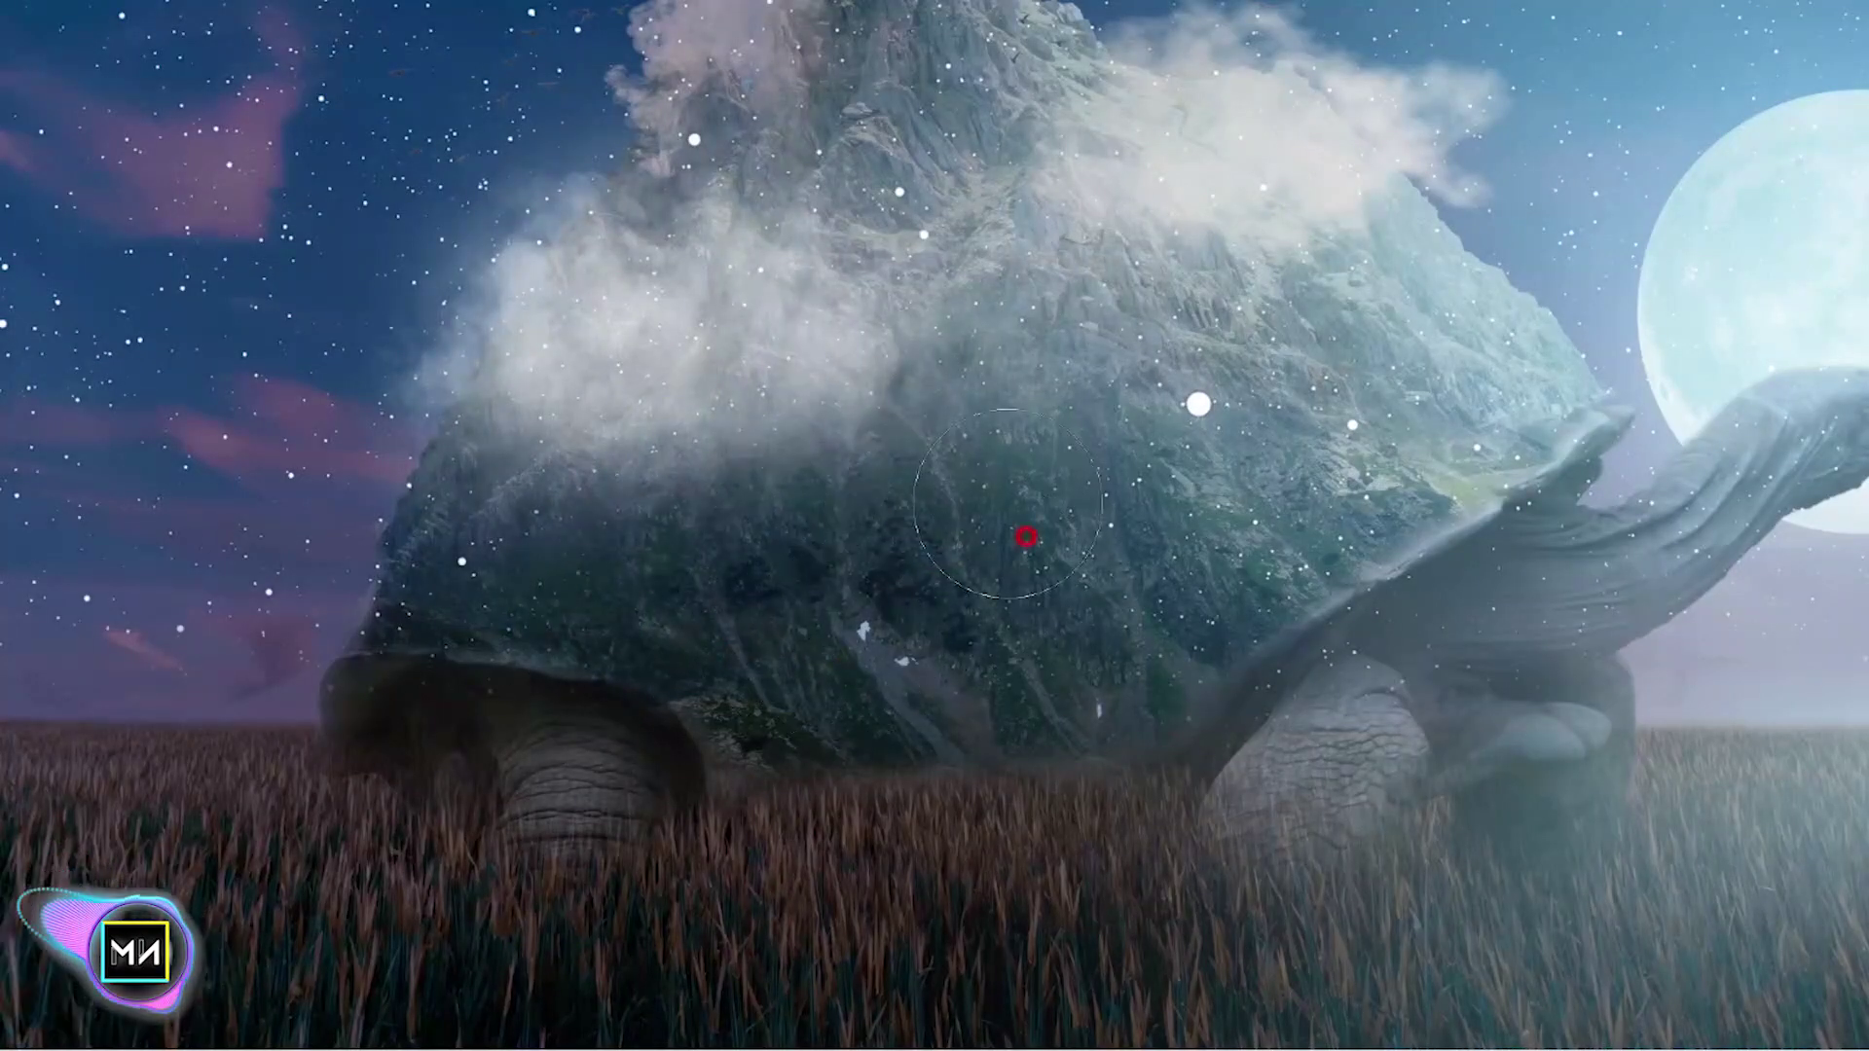
key(bracketleft)
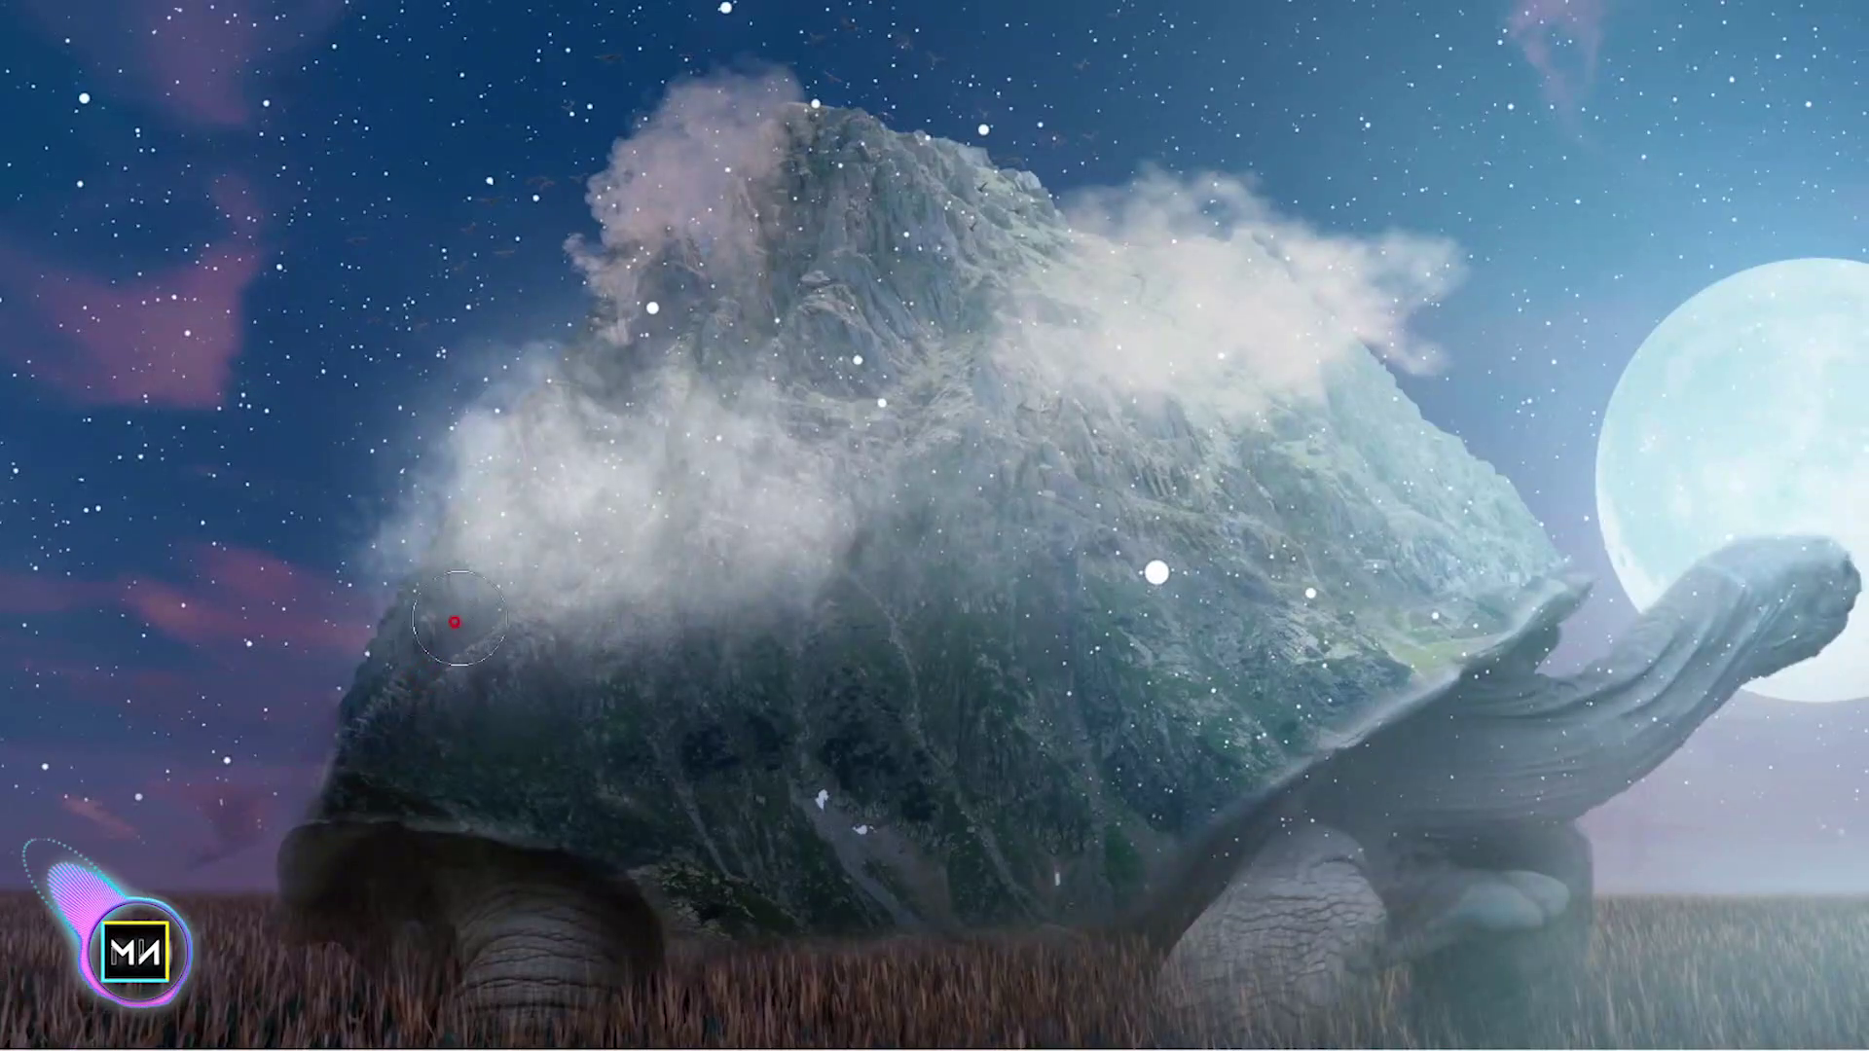
drag(453, 621, 482, 542)
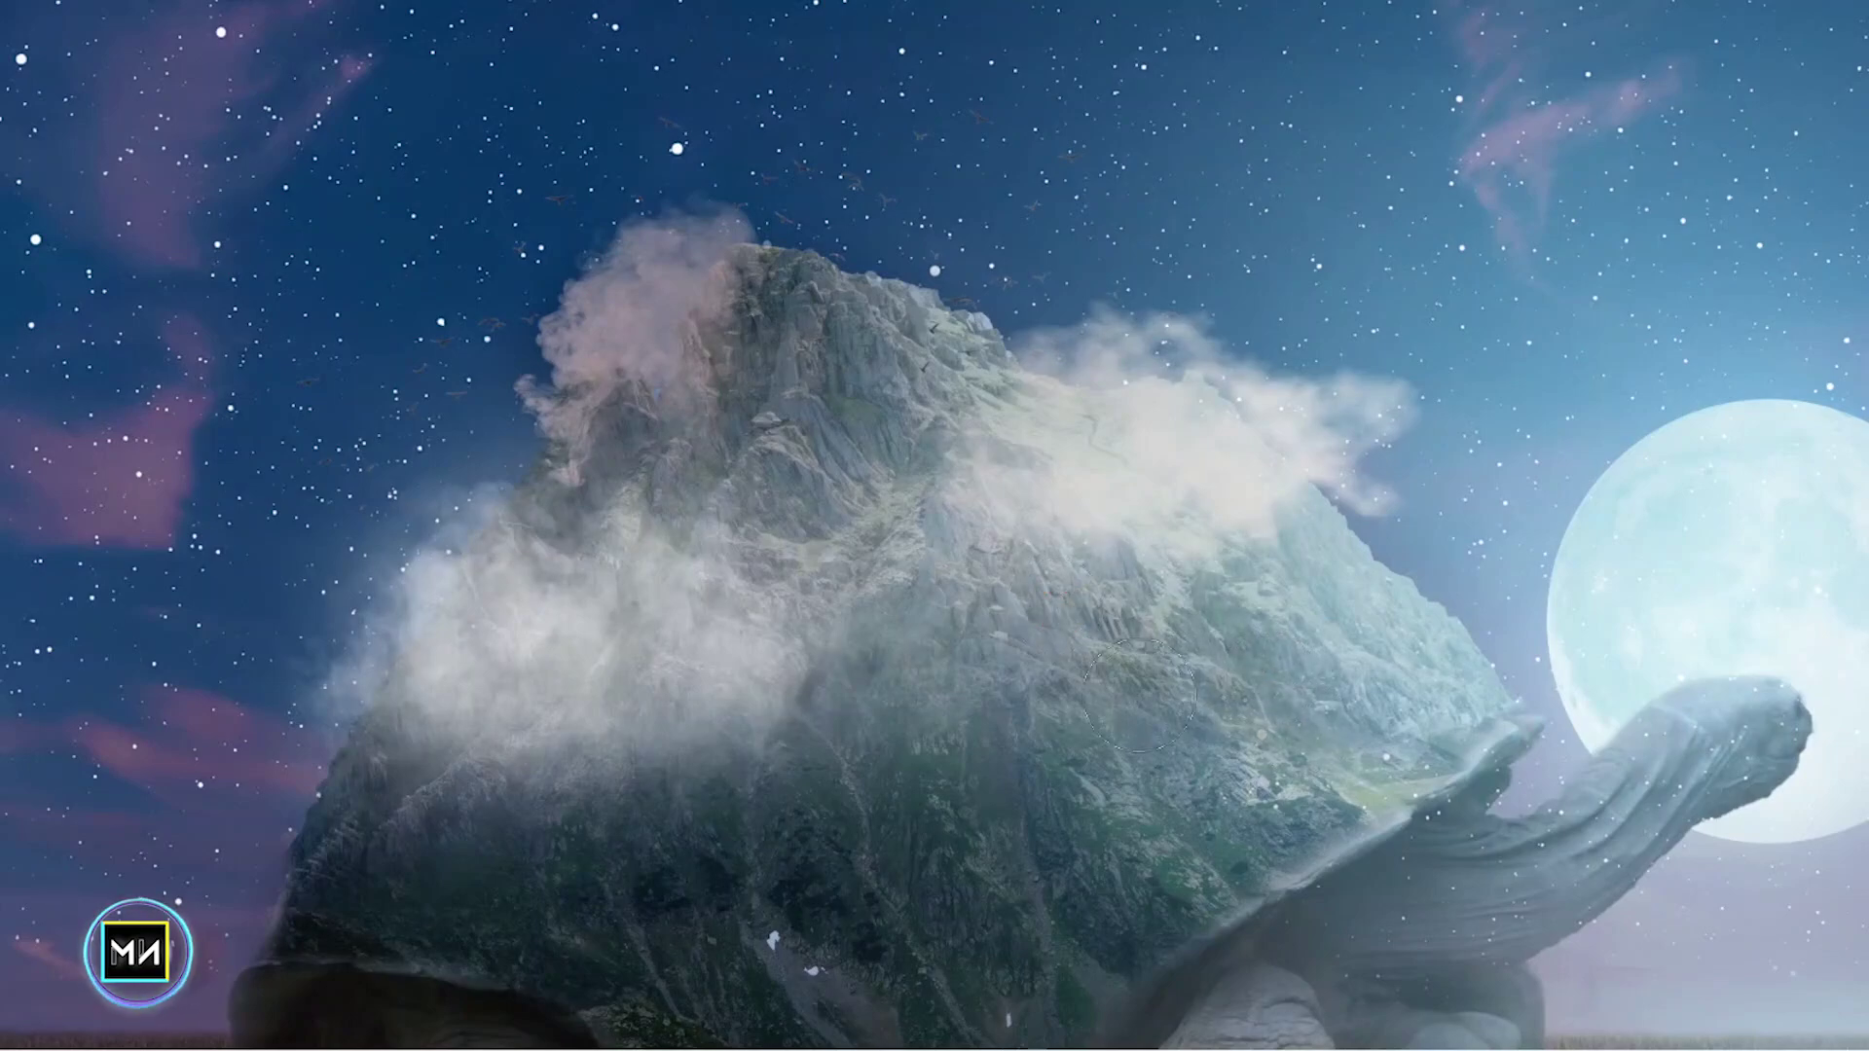
- Brush a light stroke on the star mask across the shell's rock to clear remaining stars
drag(986, 796, 1156, 741)
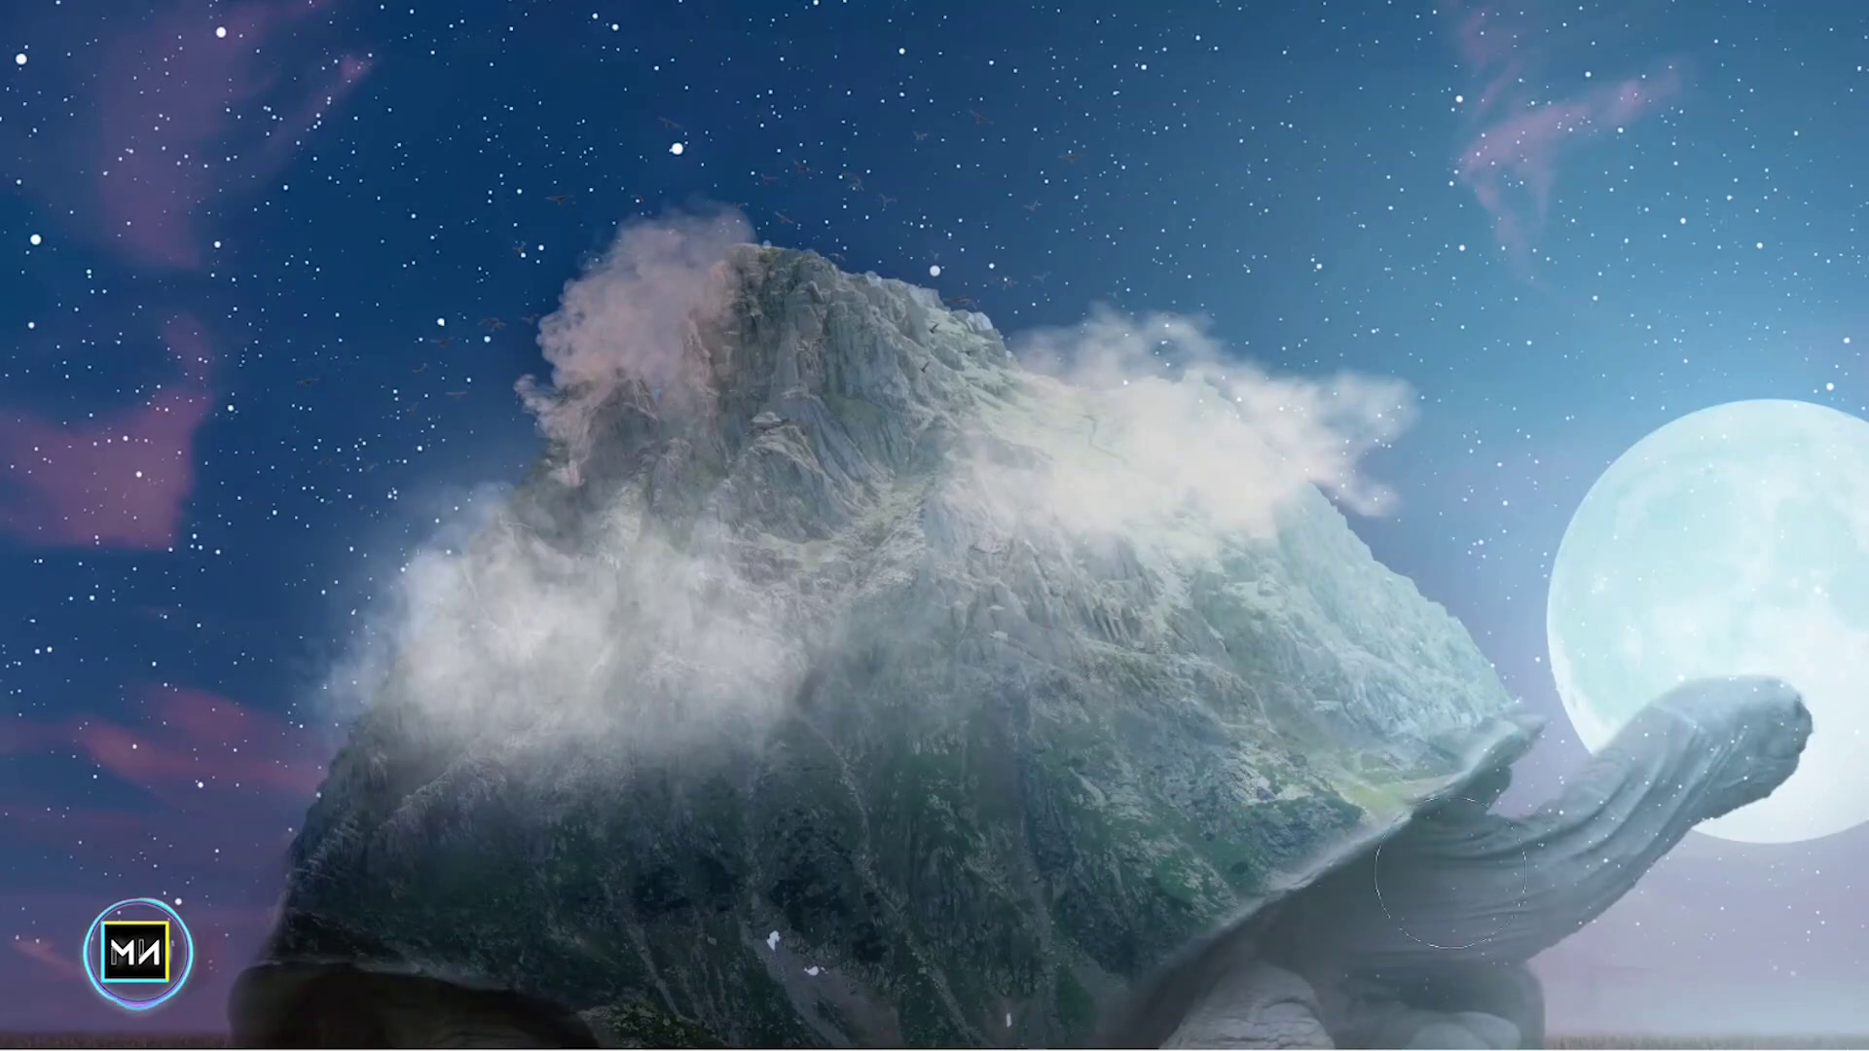